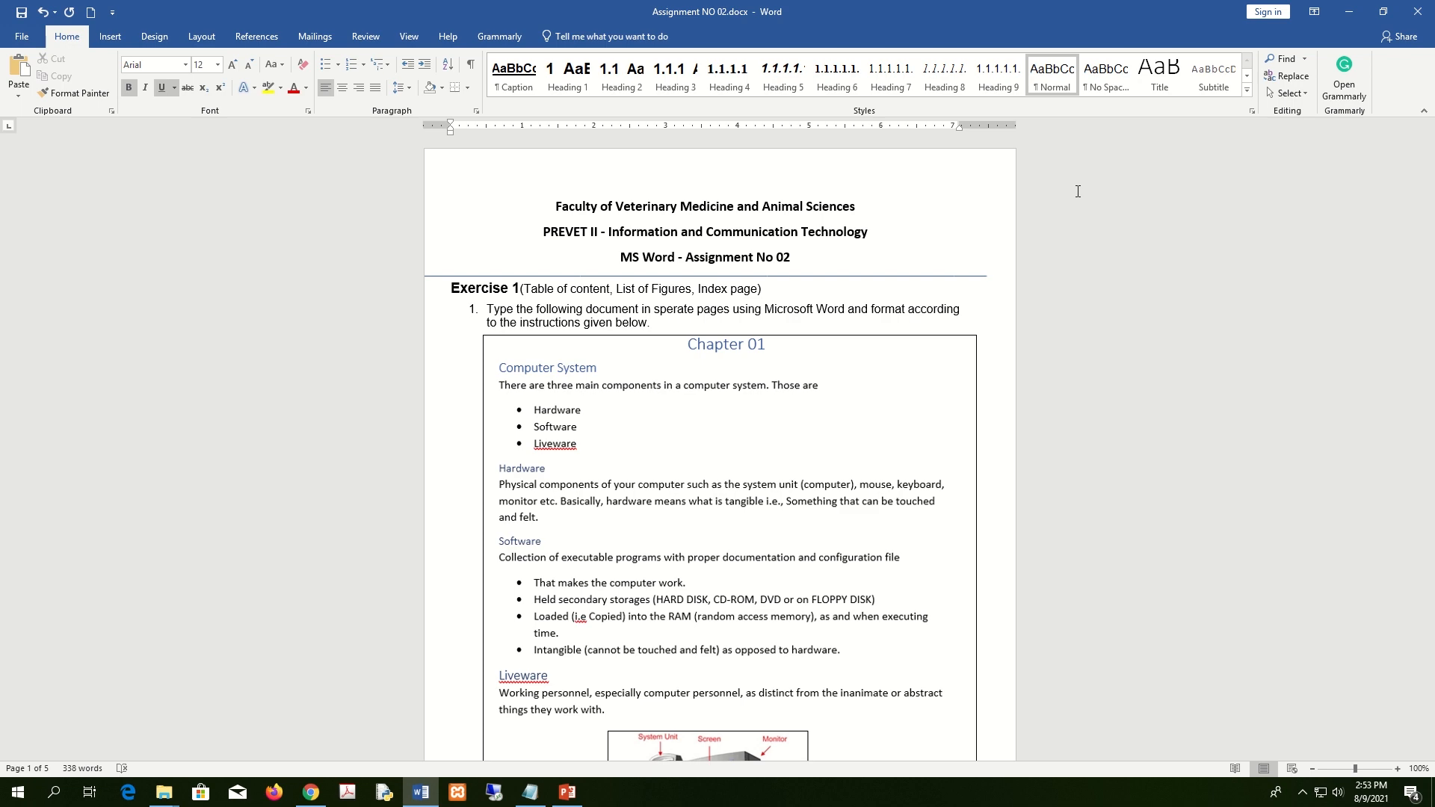
# Launch Word from the Start menu and create a new blank document.
pyautogui.press('super')
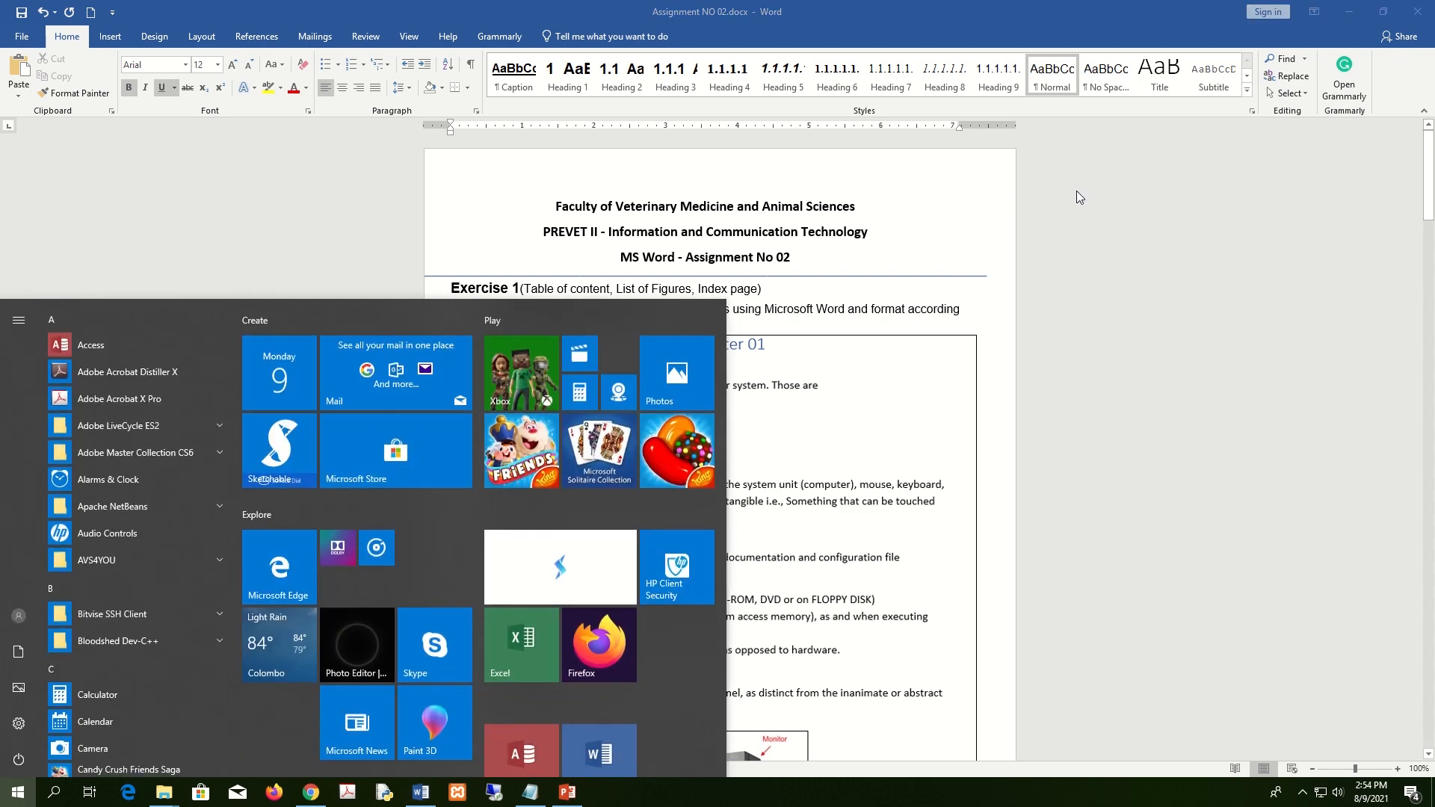
pyautogui.write('wor')
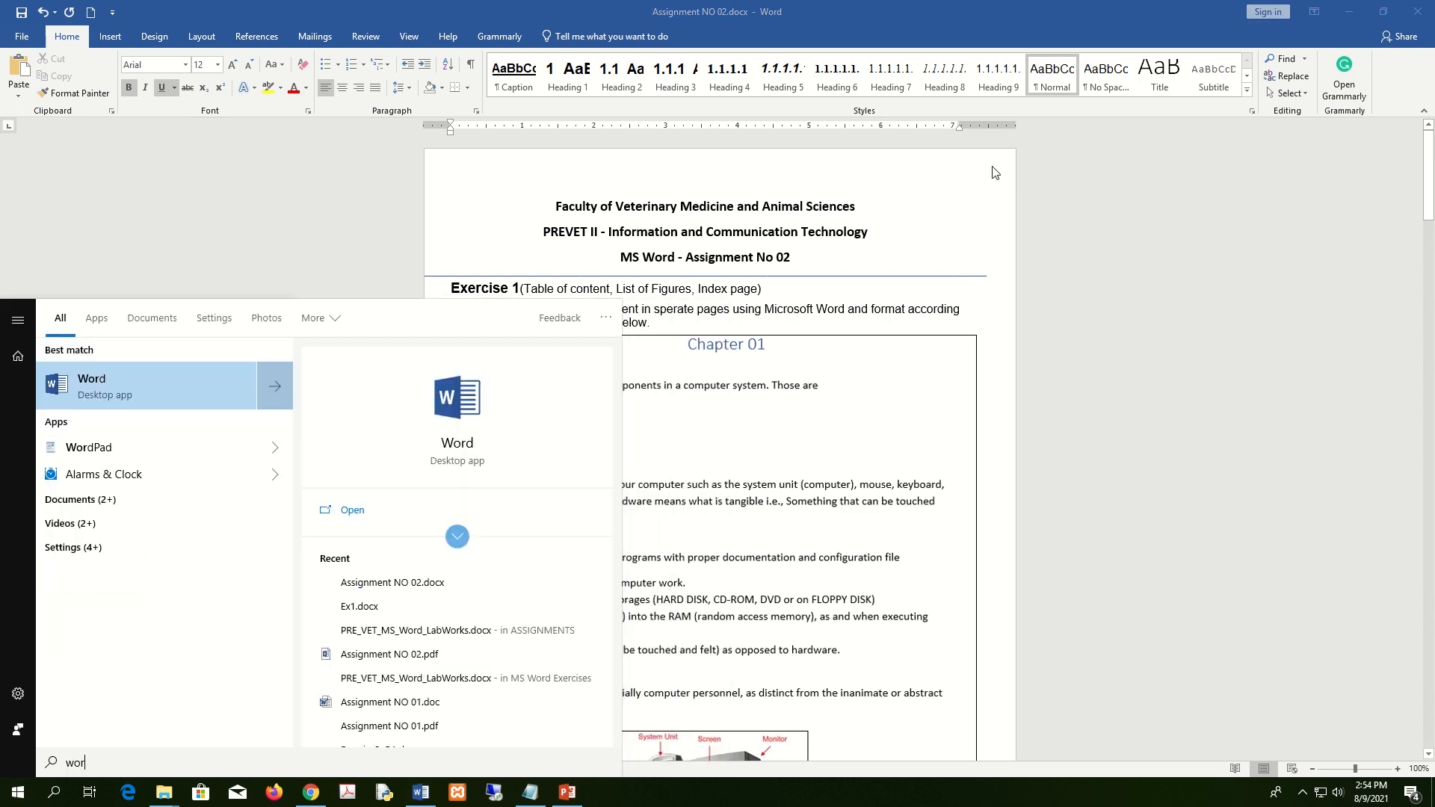
pyautogui.click(167, 395)
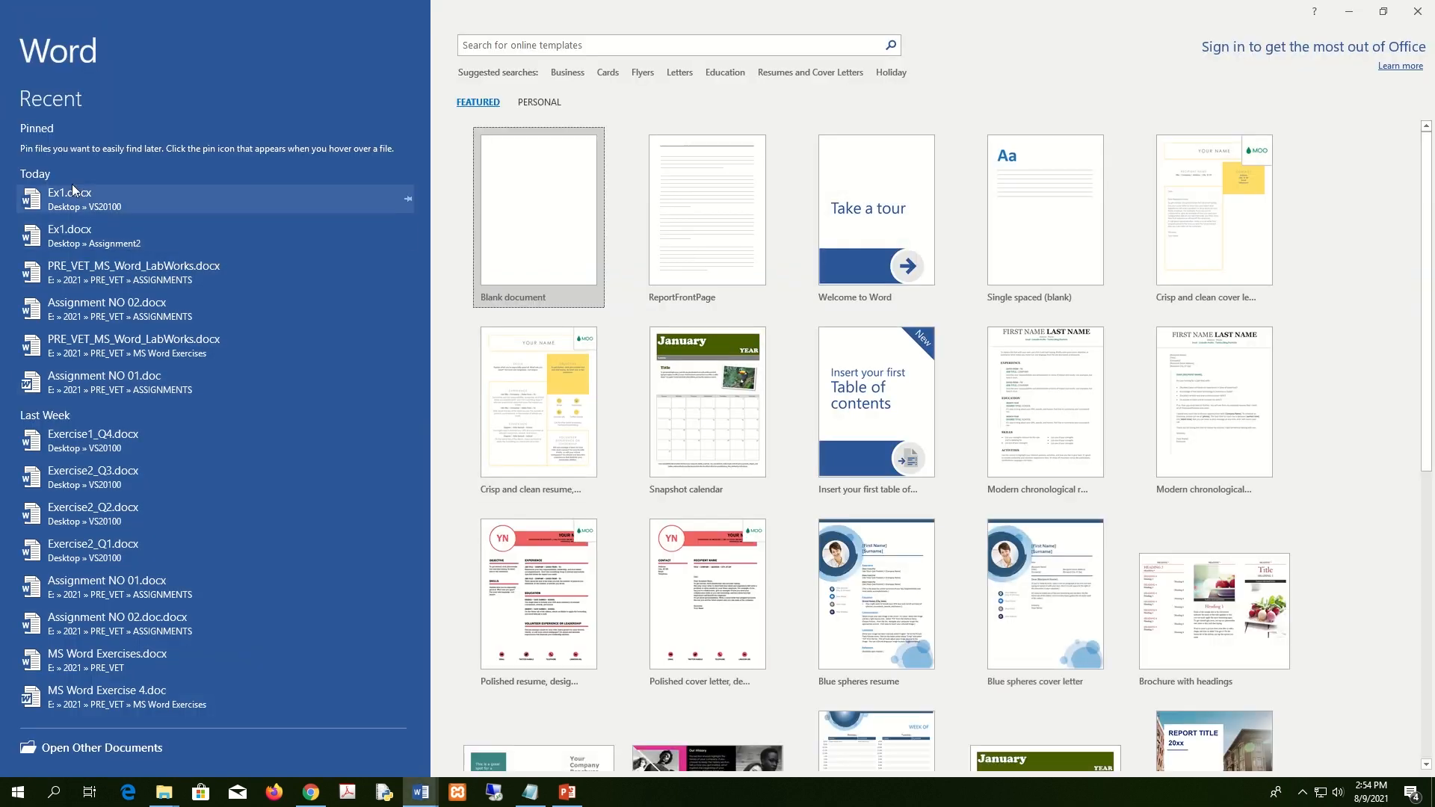
pyautogui.click(544, 207)
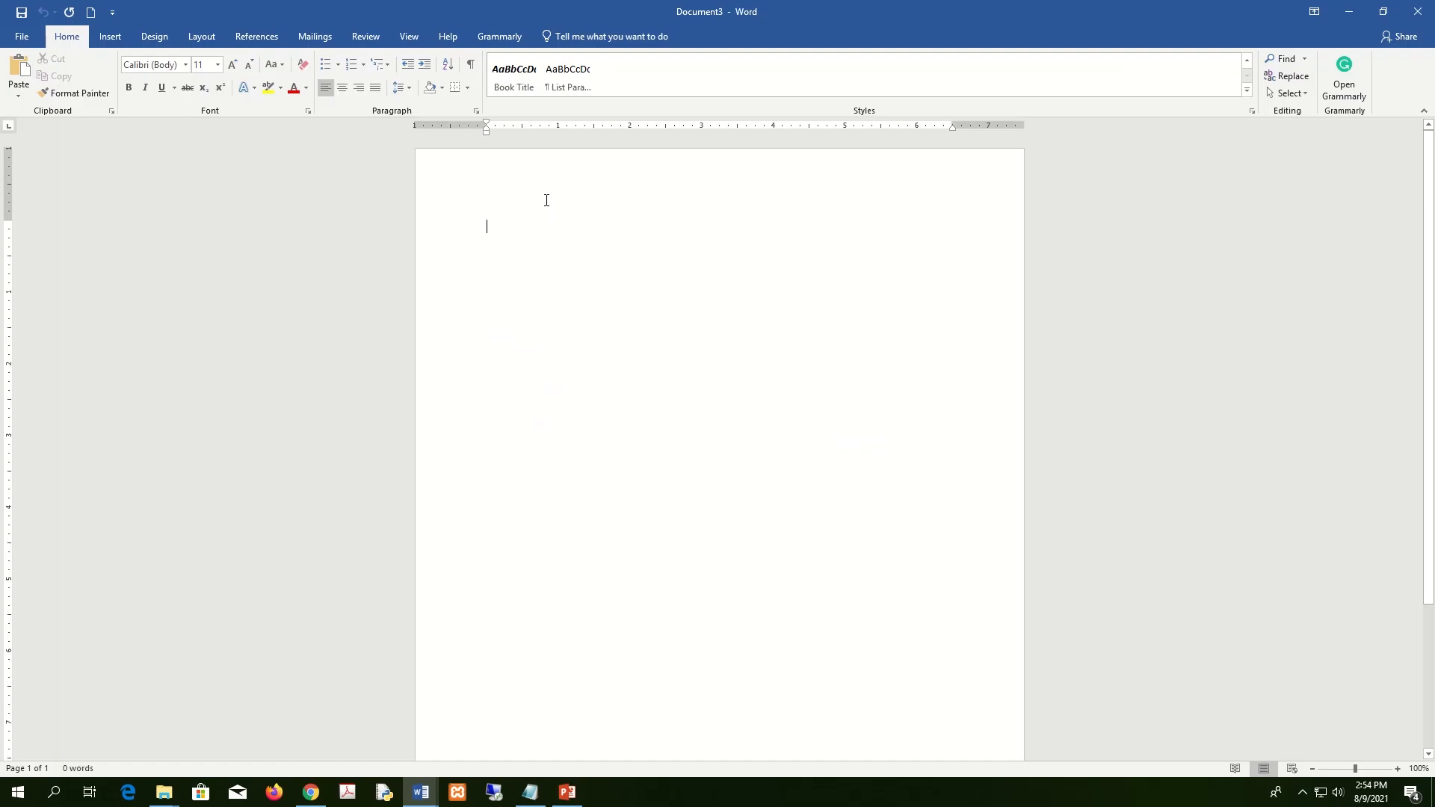
# Save the blank document as Ex1 in the Assignment2 folder on the Desktop.
pyautogui.click(18, 38)
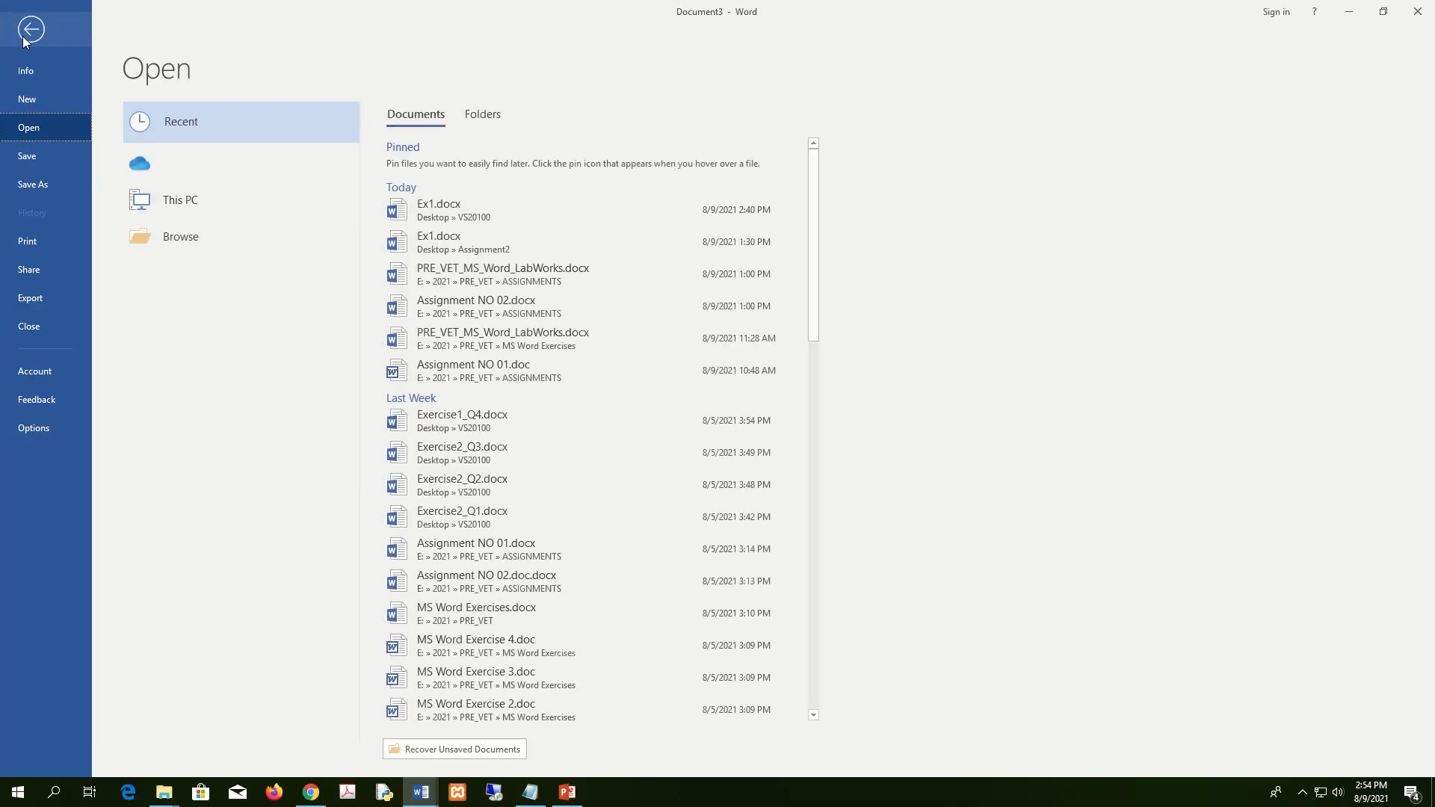
pyautogui.click(43, 186)
pyautogui.click(203, 280)
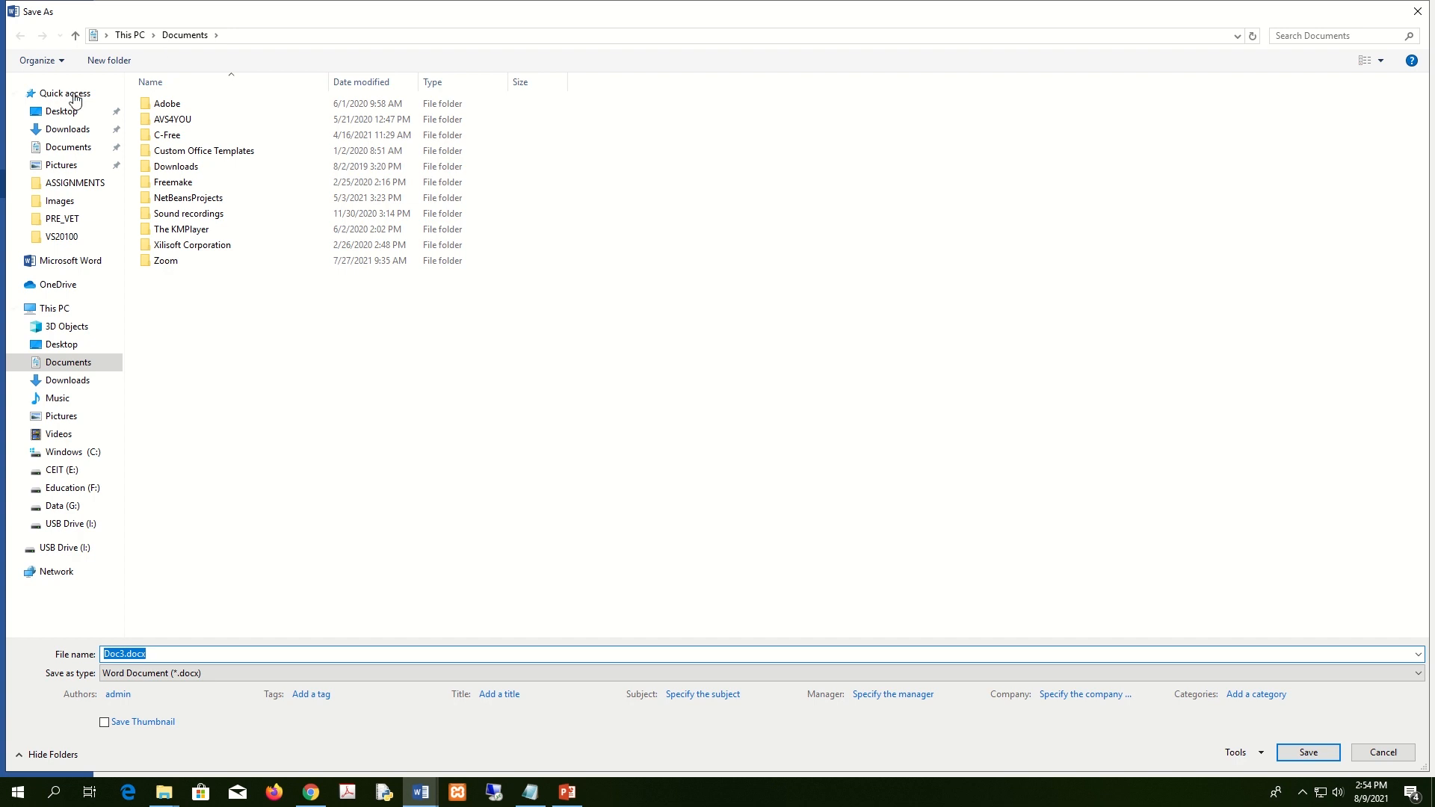
pyautogui.click(61, 115)
pyautogui.click(206, 123)
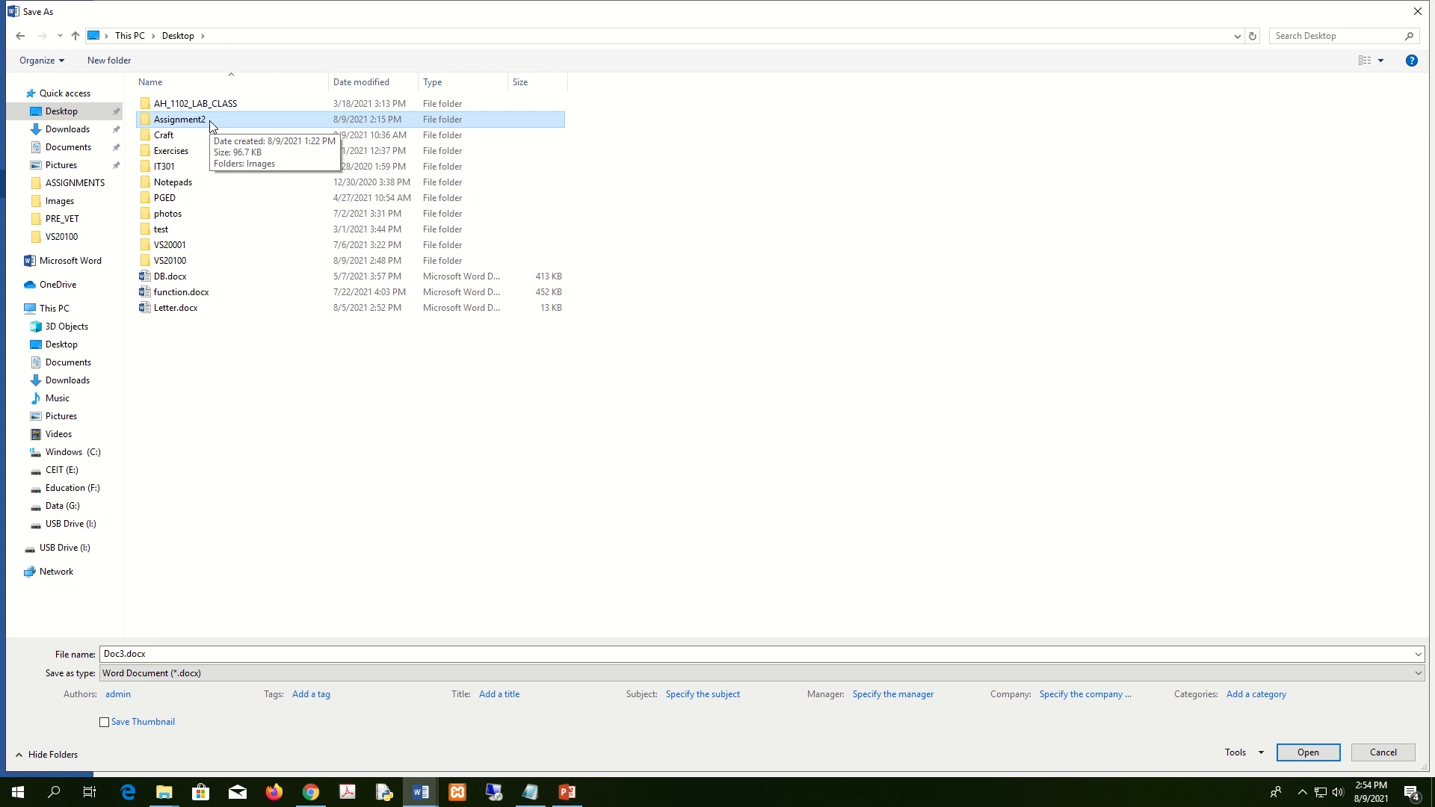
pyautogui.doubleClick(202, 120)
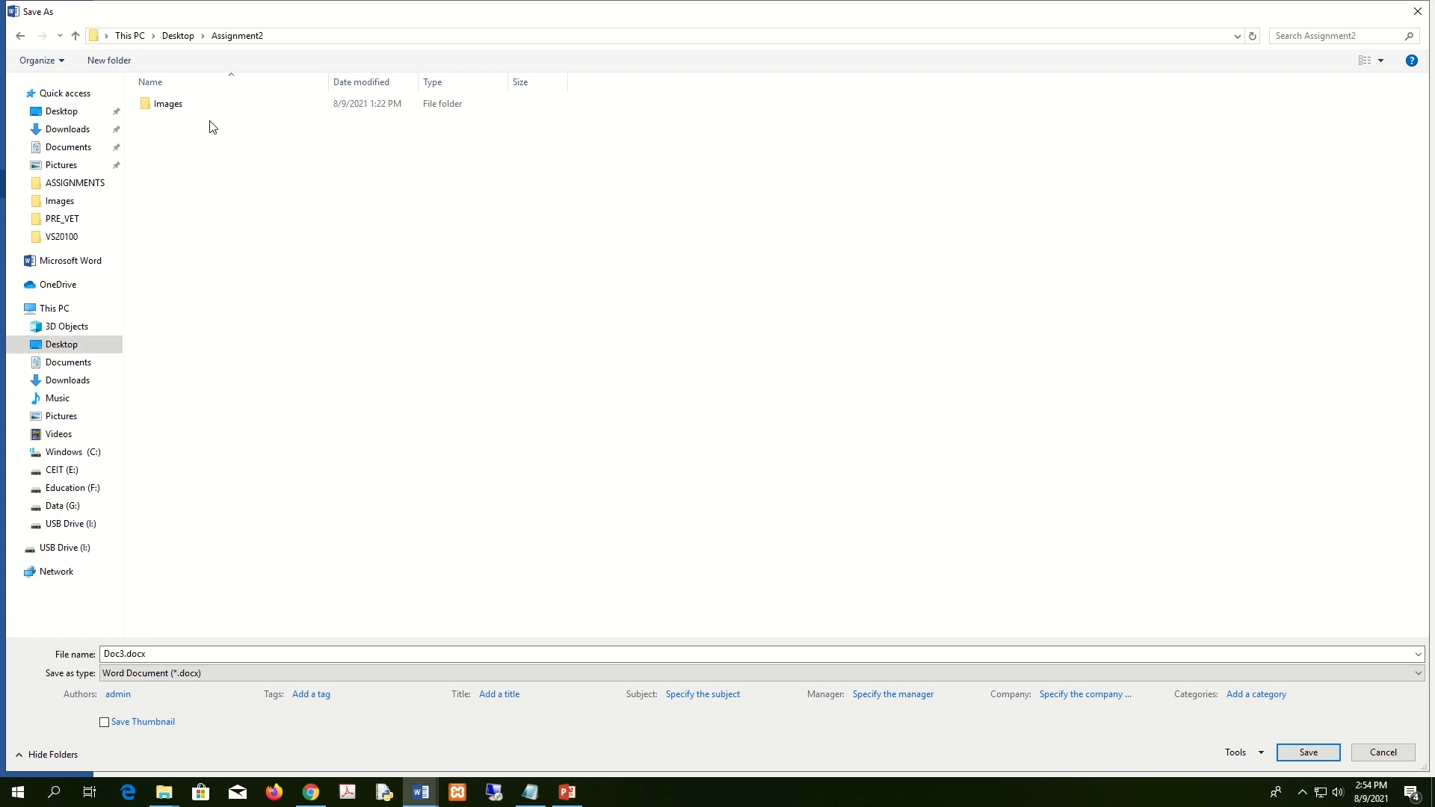
pyautogui.click(299, 655)
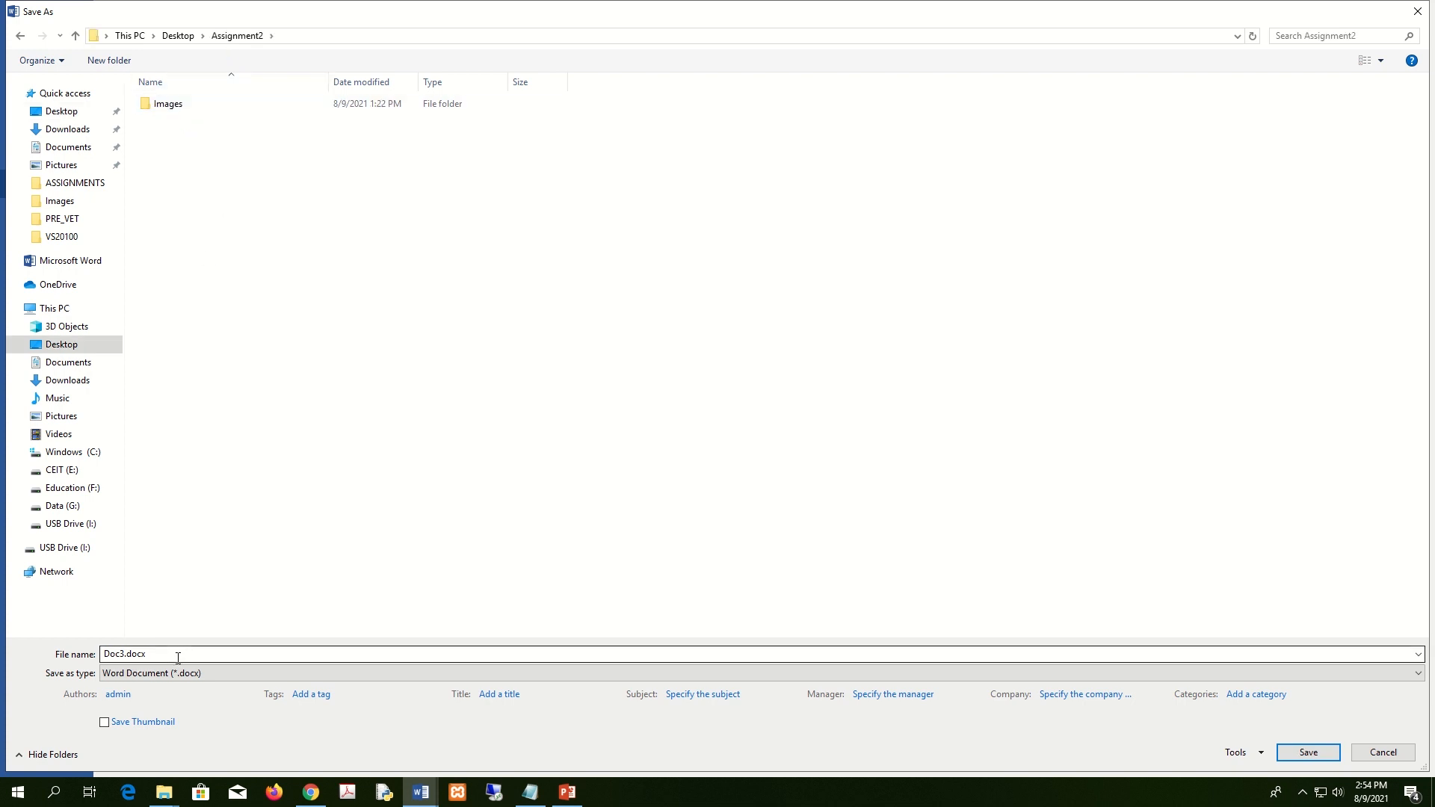
pyautogui.write('E')
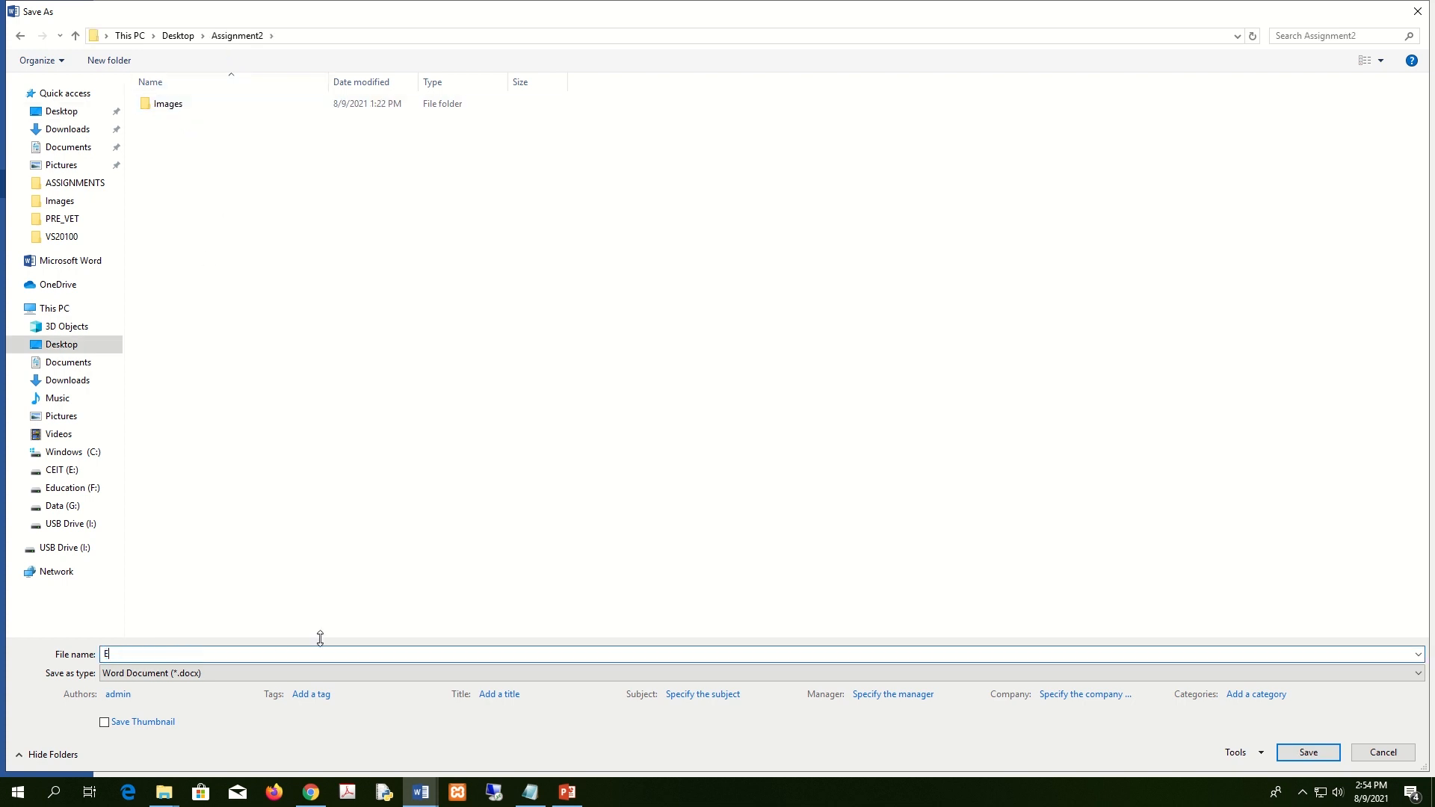
pyautogui.write('x1')
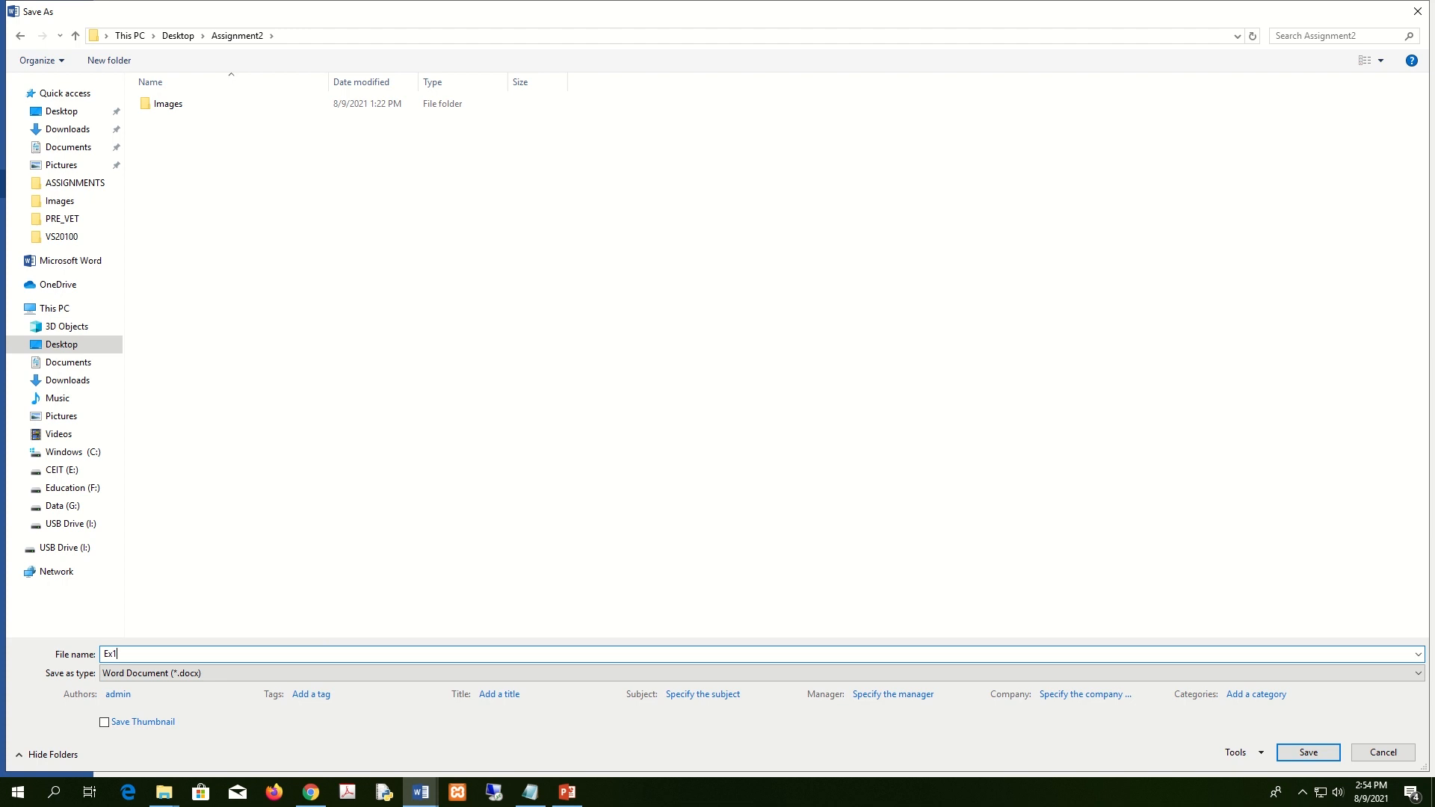
pyautogui.click(1319, 755)
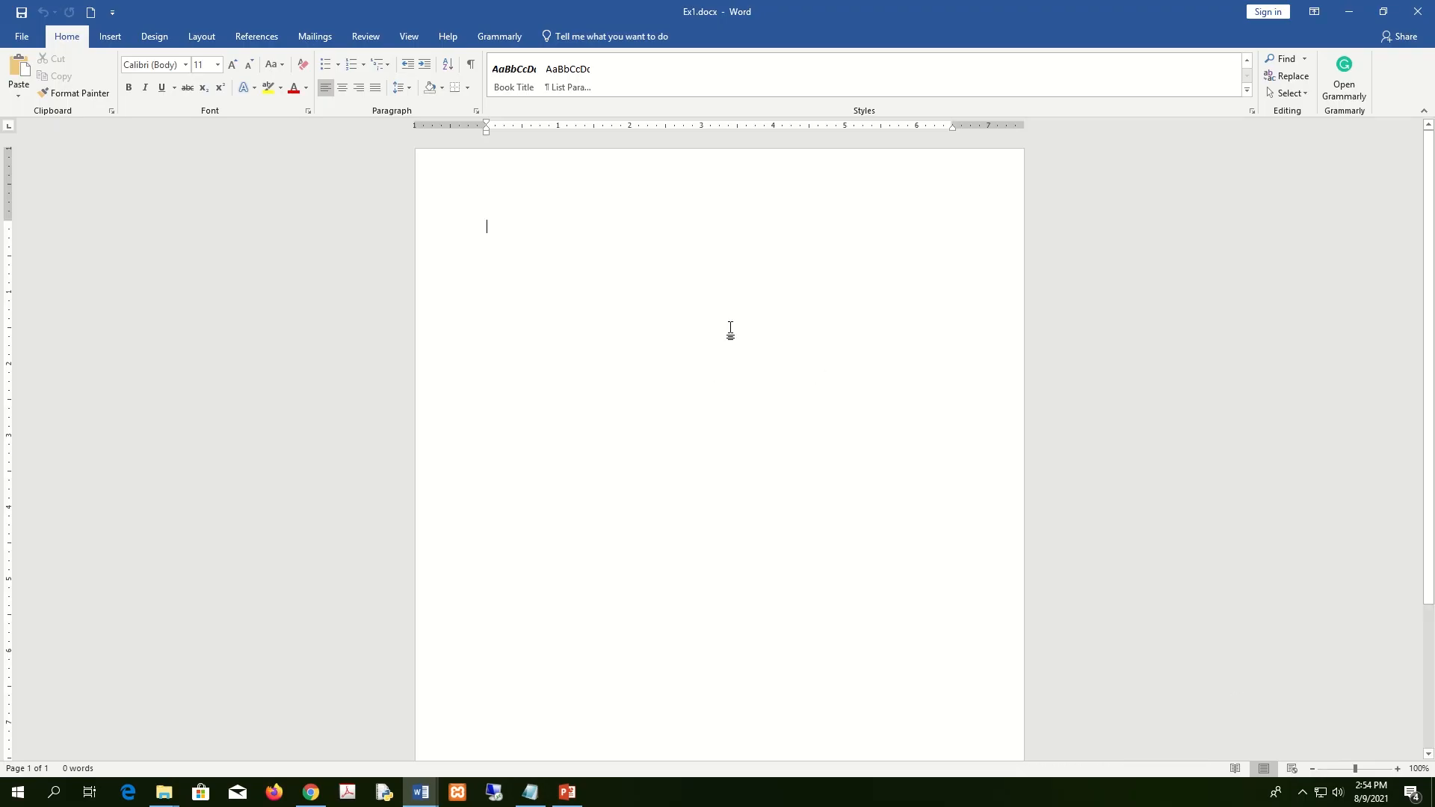
# Snap Ex1 to the right half and Assignment NO 02 to the left half of the screen.
pyautogui.press('super+Right')
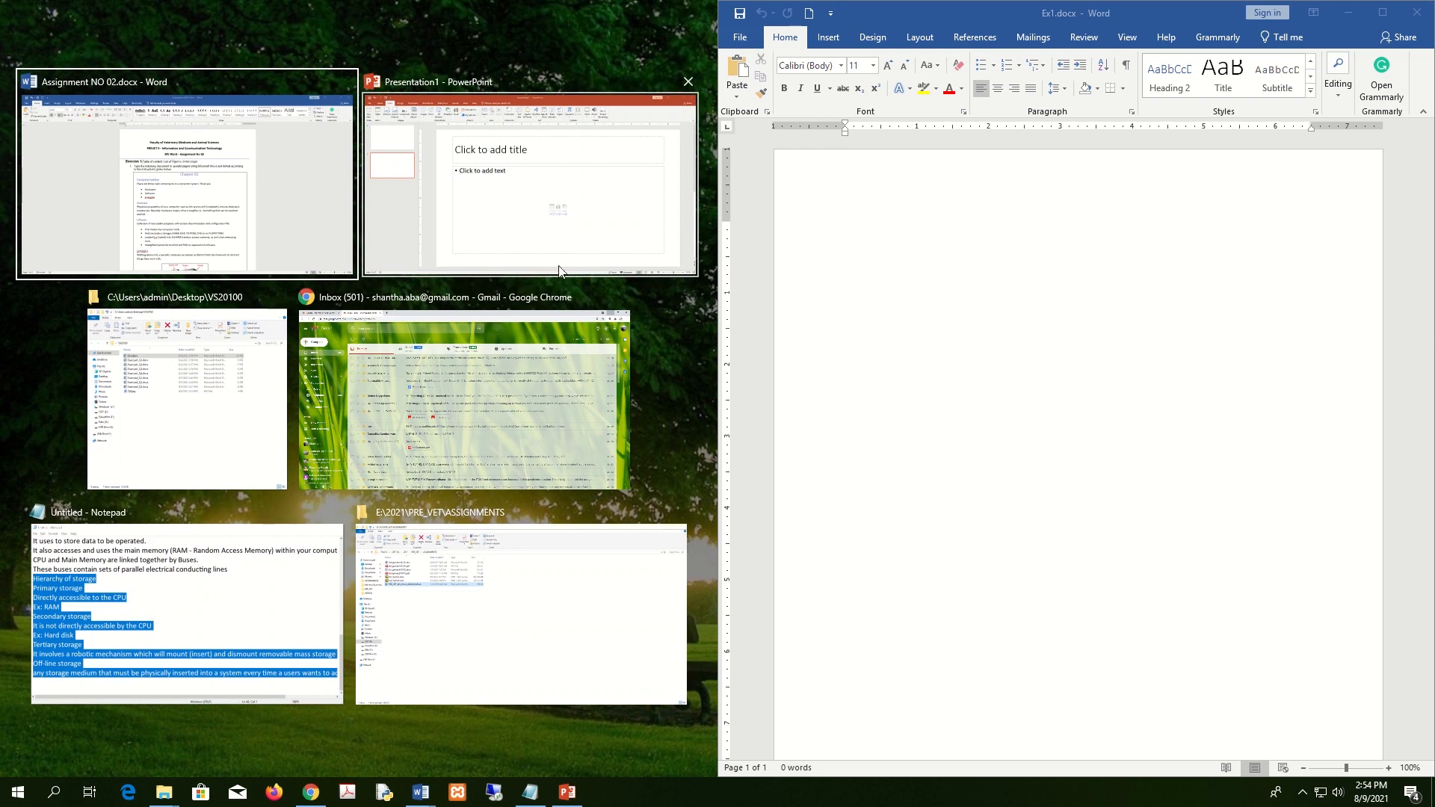
pyautogui.click(265, 198)
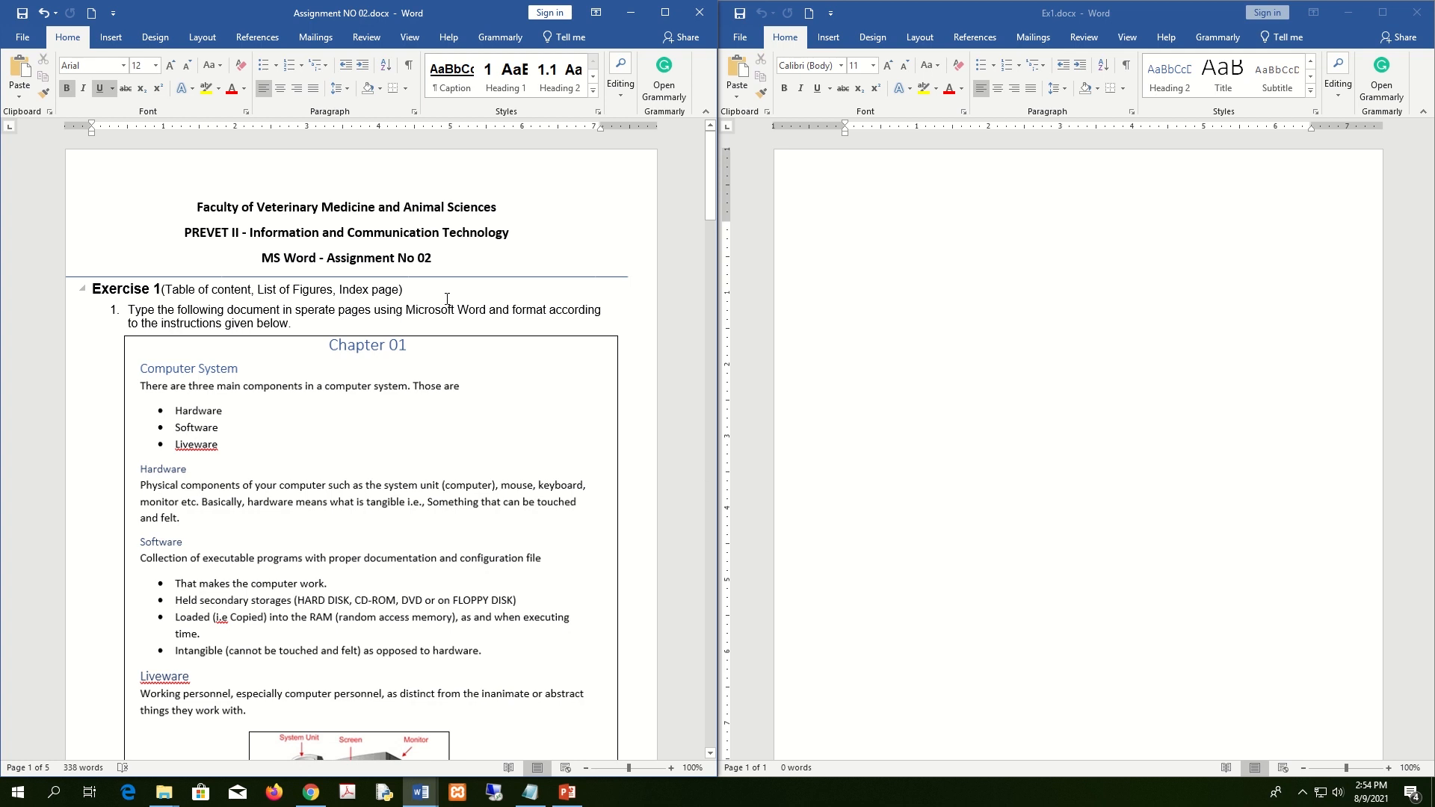
pyautogui.scroll(-4, 447, 299)
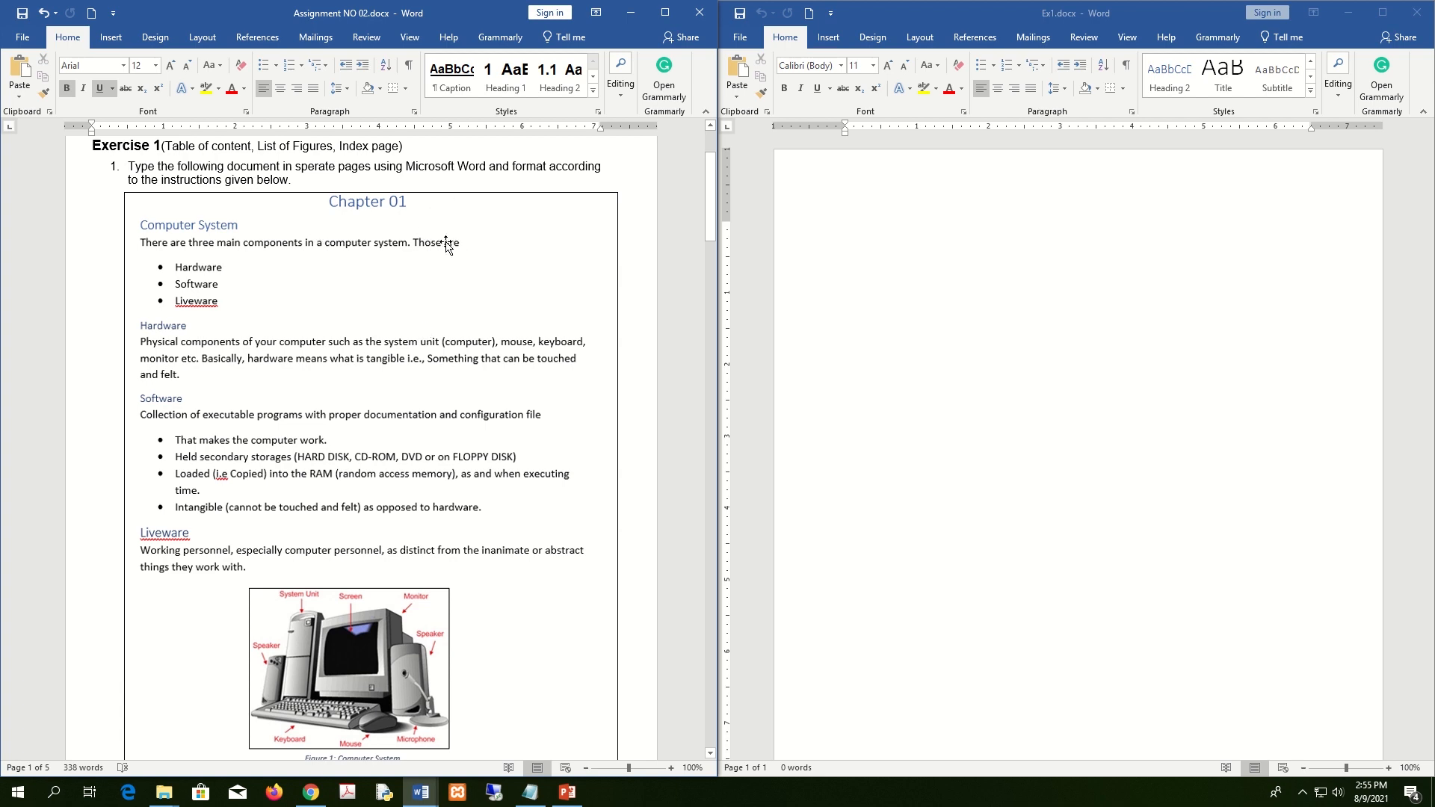
# In Notepad, select the text from Chapter 01 through the Liveware paragraph.
pyautogui.click(531, 793)
pyautogui.click(643, 218)
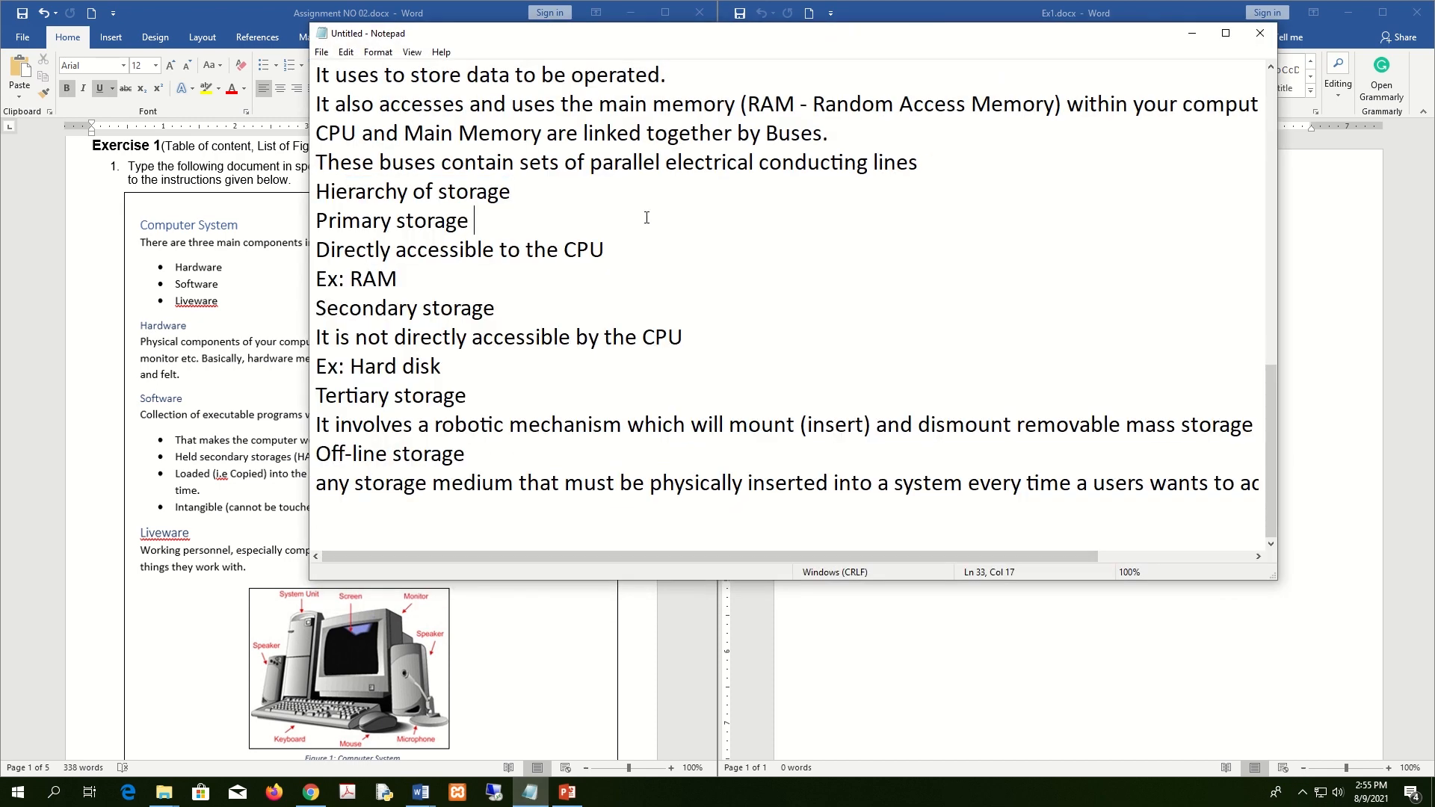
pyautogui.scroll(8, 646, 218)
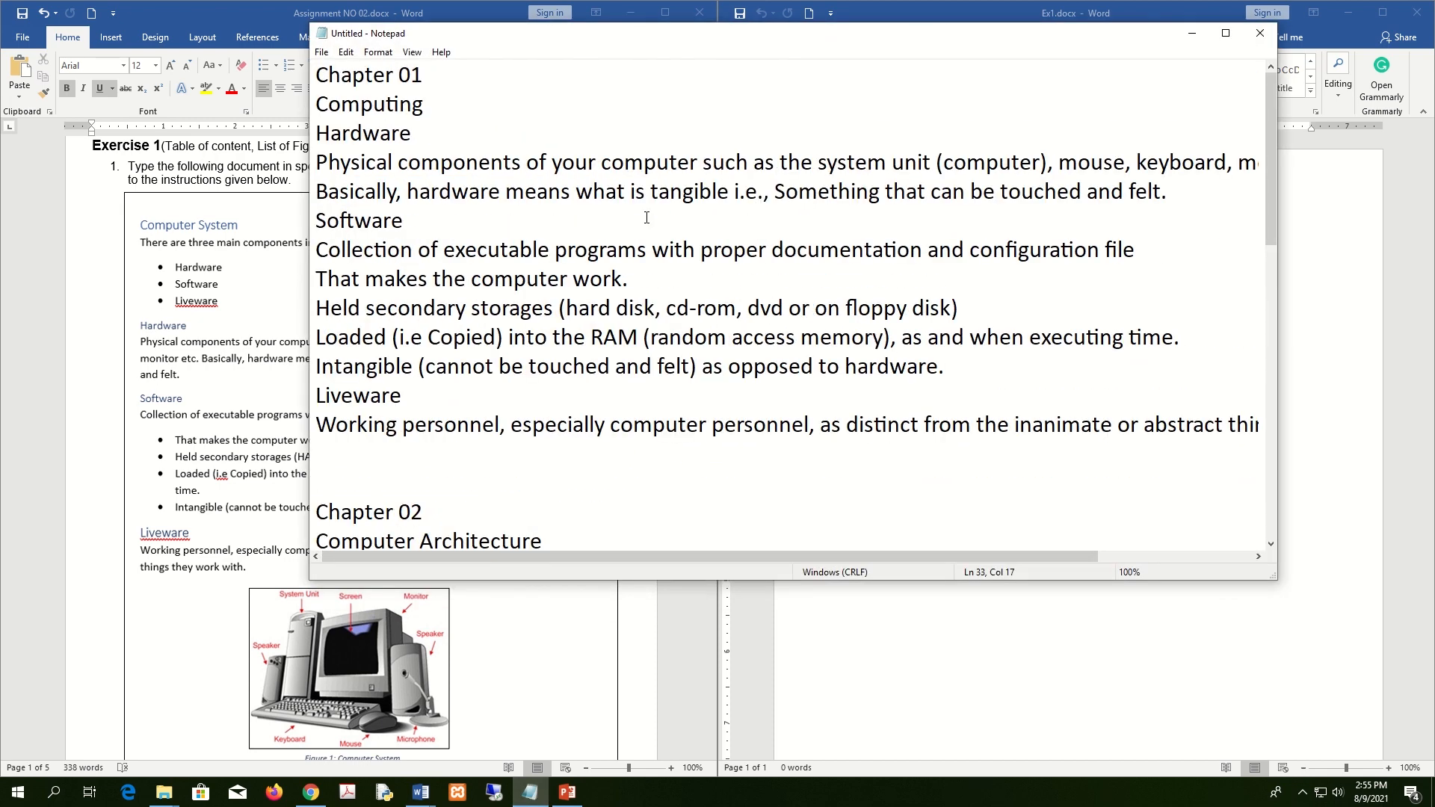
pyautogui.hotkey('ctrl', 'a')
pyautogui.click(794, 275)
pyautogui.scroll(2, 768, 253)
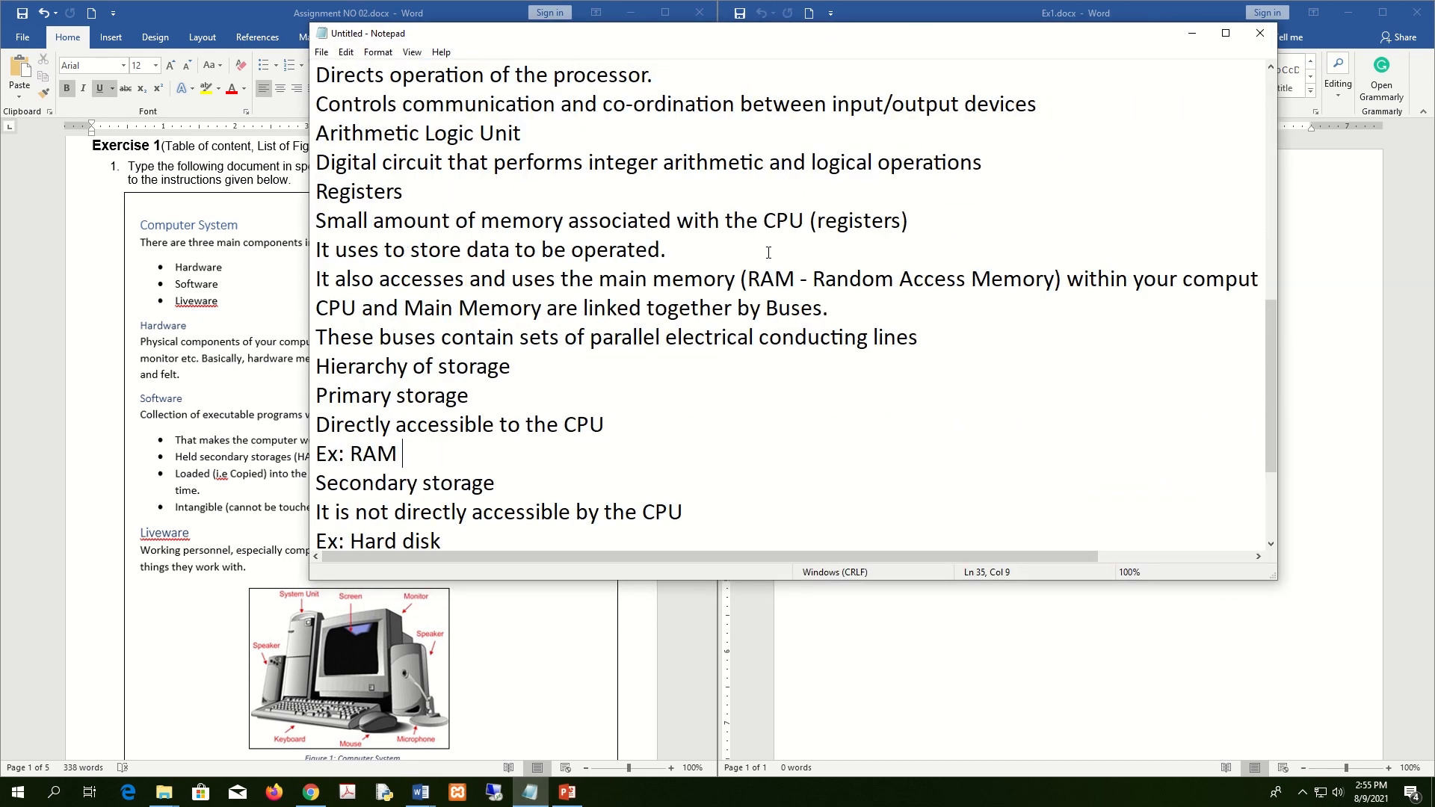
pyautogui.scroll(7, 769, 253)
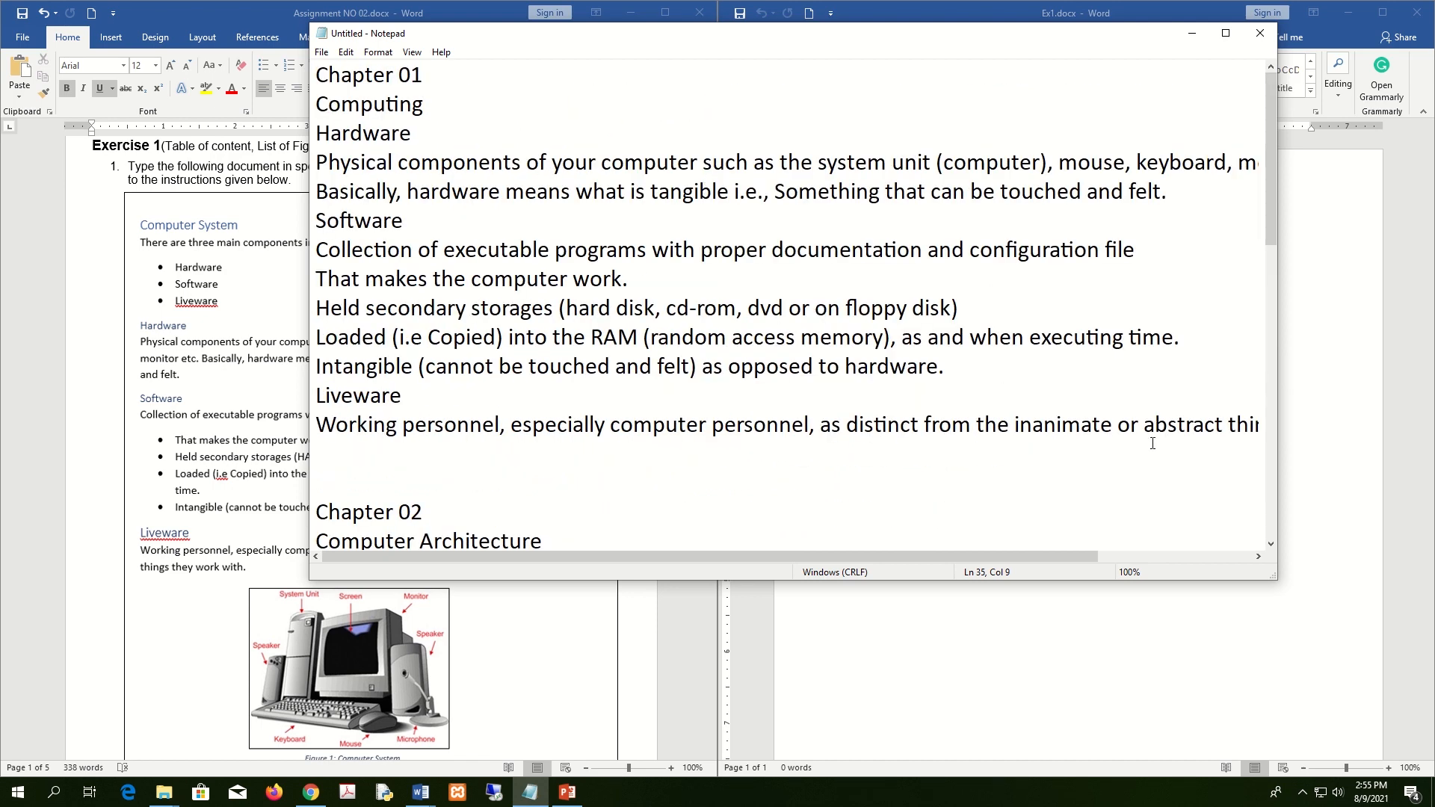
pyautogui.moveTo(332, 72); pyautogui.dragTo(1131, 367)
pyautogui.scroll(9, 1131, 391)
pyautogui.click(753, 481)
pyautogui.moveTo(604, 47); pyautogui.dragTo(813, 76)
pyautogui.moveTo(526, 483); pyautogui.dragTo(413, 72)
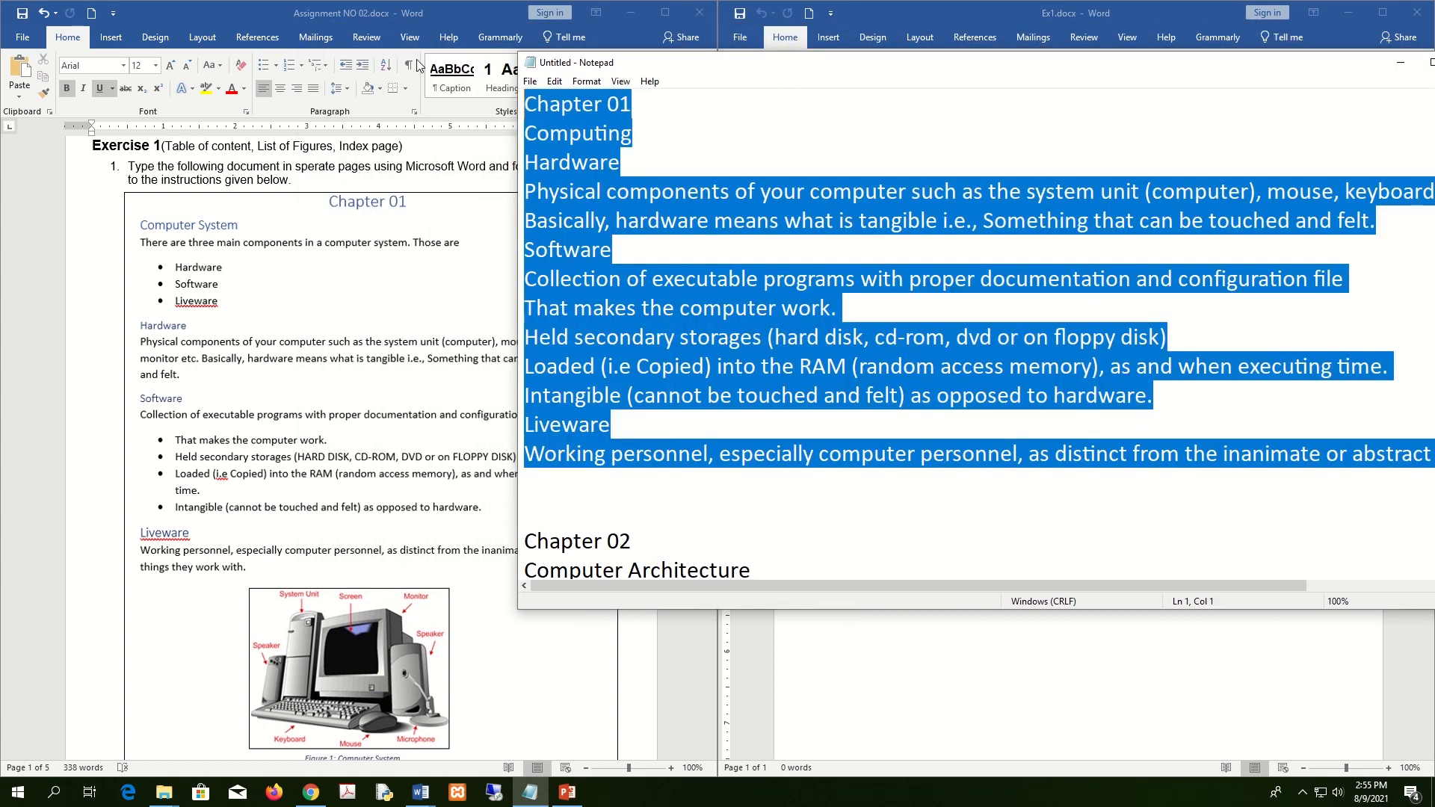
# Paste the Chapter 01 text into Ex1 and select the Chapter 02 block in Notepad.
pyautogui.click(1006, 659)
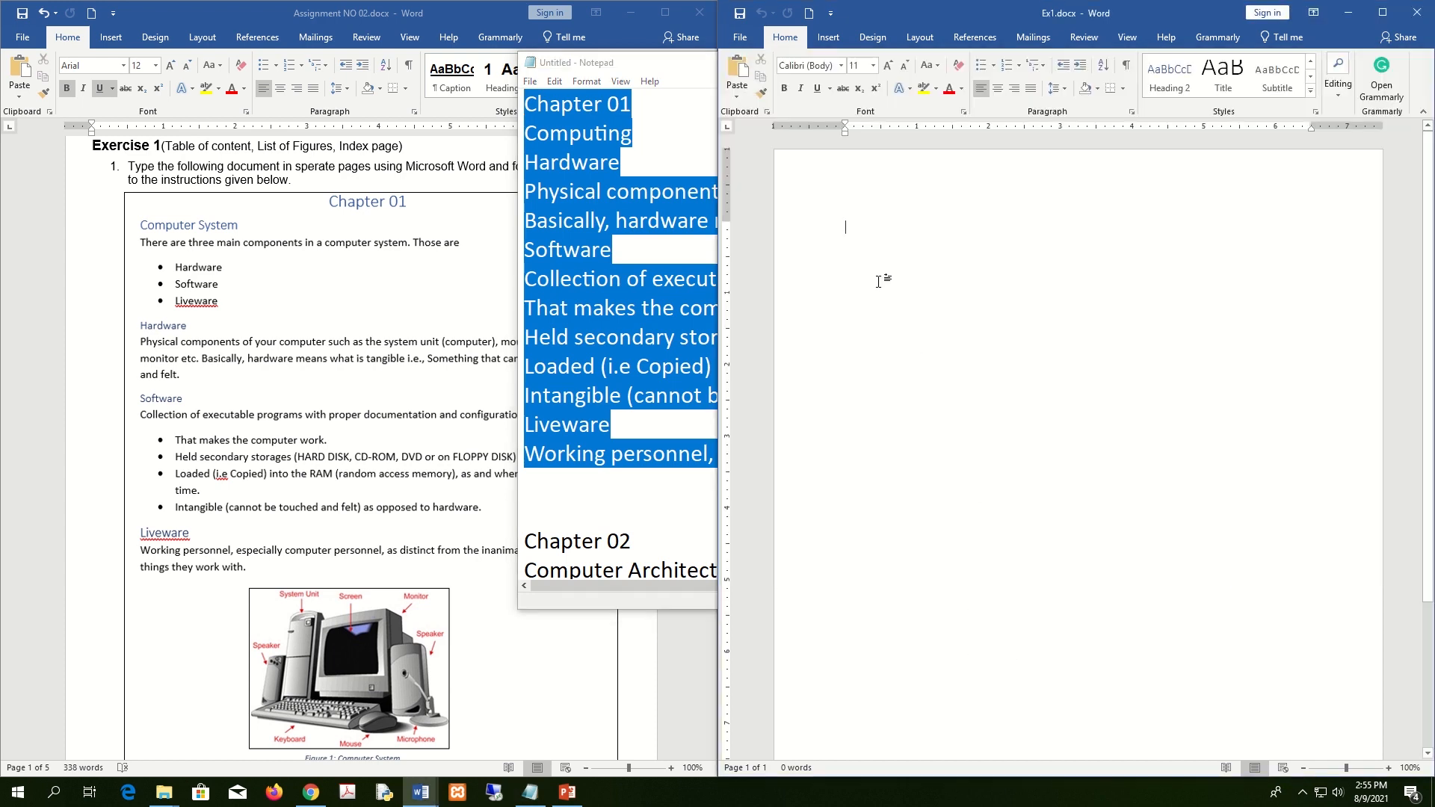
pyautogui.write('Chapter 01 Computing Hardware Physical components of your computer such as the system unit (computer), mouse, keyboard, monitor etc… Basically, hardware means what is tangible i.e., Something that can be touched and felt. Software Collection of executable programs with proper documentation and configuration file That makes the computer work. Held secondary storages (hard disk, cd-rom, dvd or on floppy disk) Loaded (i.e Copied) into the RAM (random access memory), as and when executing time. Intangible (cannot be touched and felt) as opposed to hardware. Liveware Working personnel, especially computer personnel, as distinct from the inanimate or abstract things they work with.')
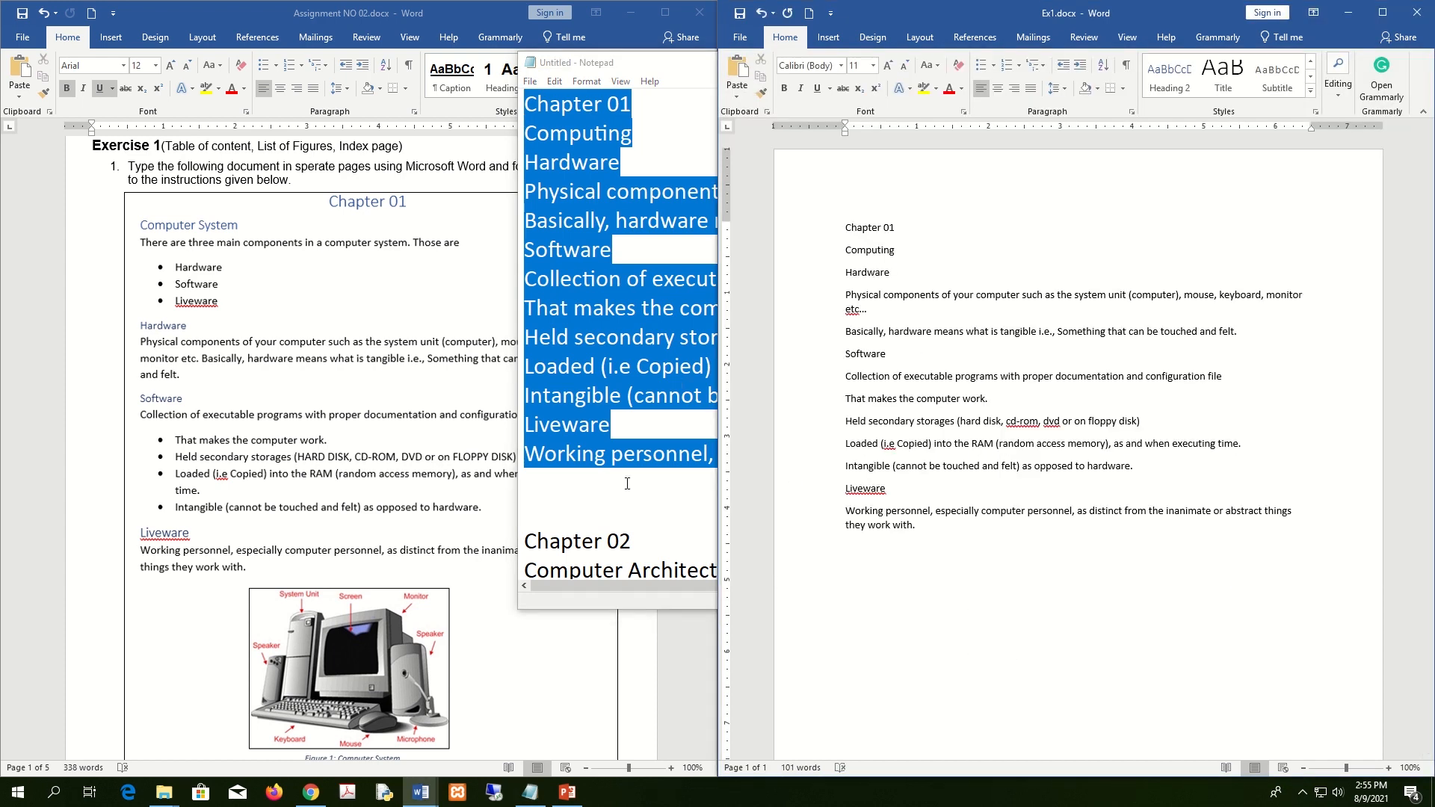
pyautogui.click(531, 482)
pyautogui.scroll(-5, 546, 222)
pyautogui.scroll(2, 546, 221)
pyautogui.moveTo(526, 276); pyautogui.dragTo(1148, 192)
# Insert a page break after Chapter 01 and paste the Chapter 02 text onto page 2.
pyautogui.click(1133, 620)
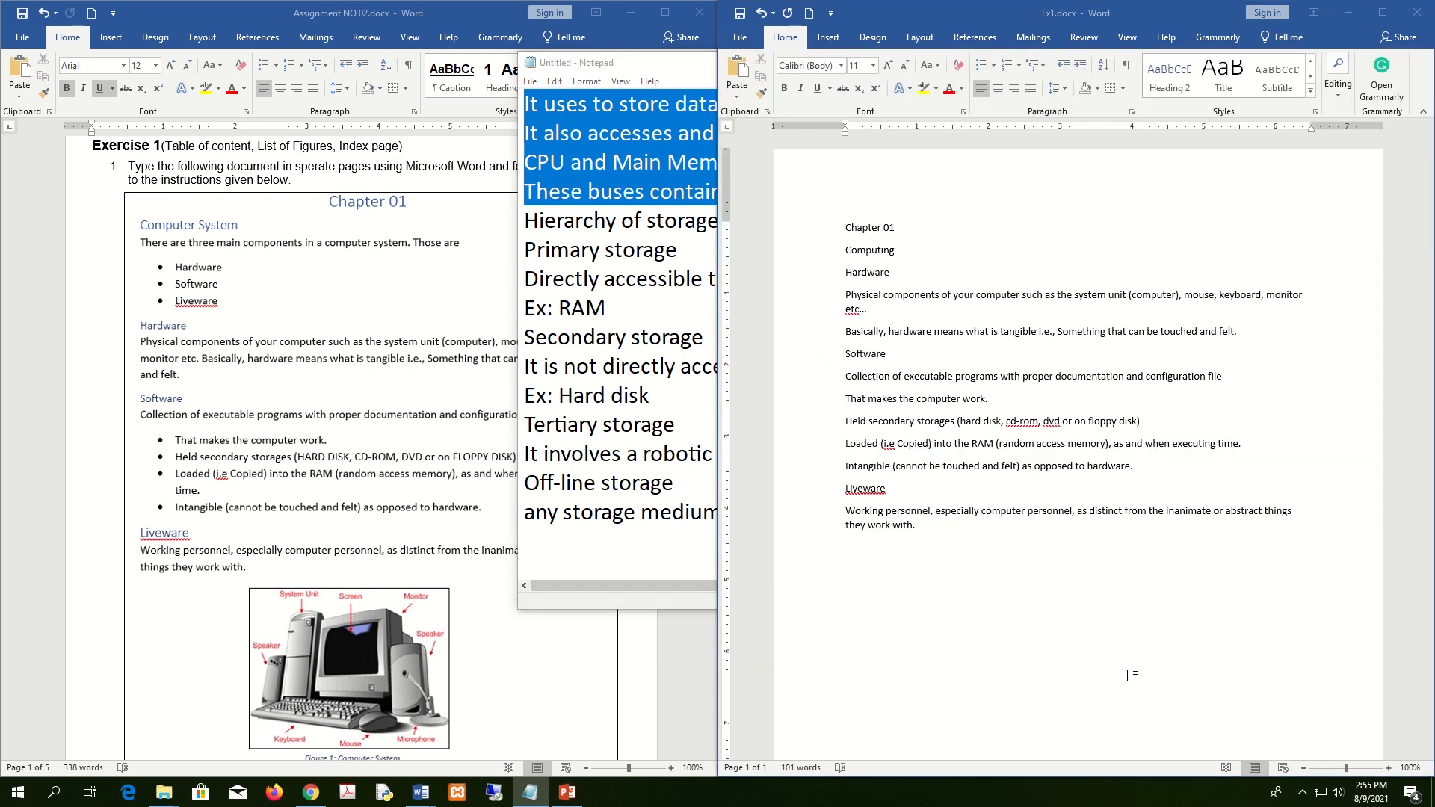
pyautogui.scroll(-5, 950, 559)
pyautogui.scroll(5, 953, 560)
pyautogui.scroll(-5, 956, 561)
pyautogui.scroll(5, 955, 561)
pyautogui.scroll(-5, 955, 561)
pyautogui.scroll(5, 956, 560)
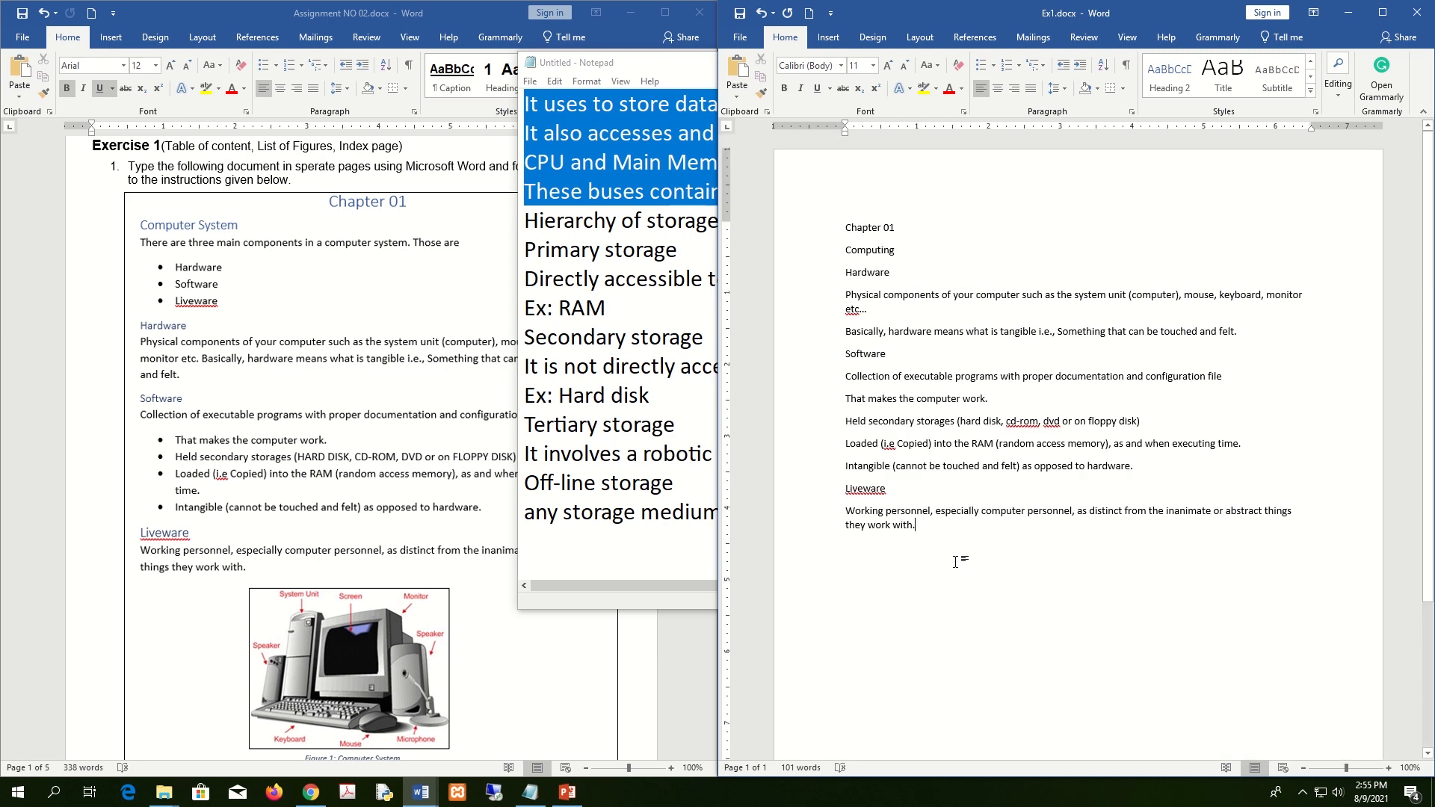
pyautogui.scroll(-5, 955, 561)
pyautogui.scroll(5, 955, 560)
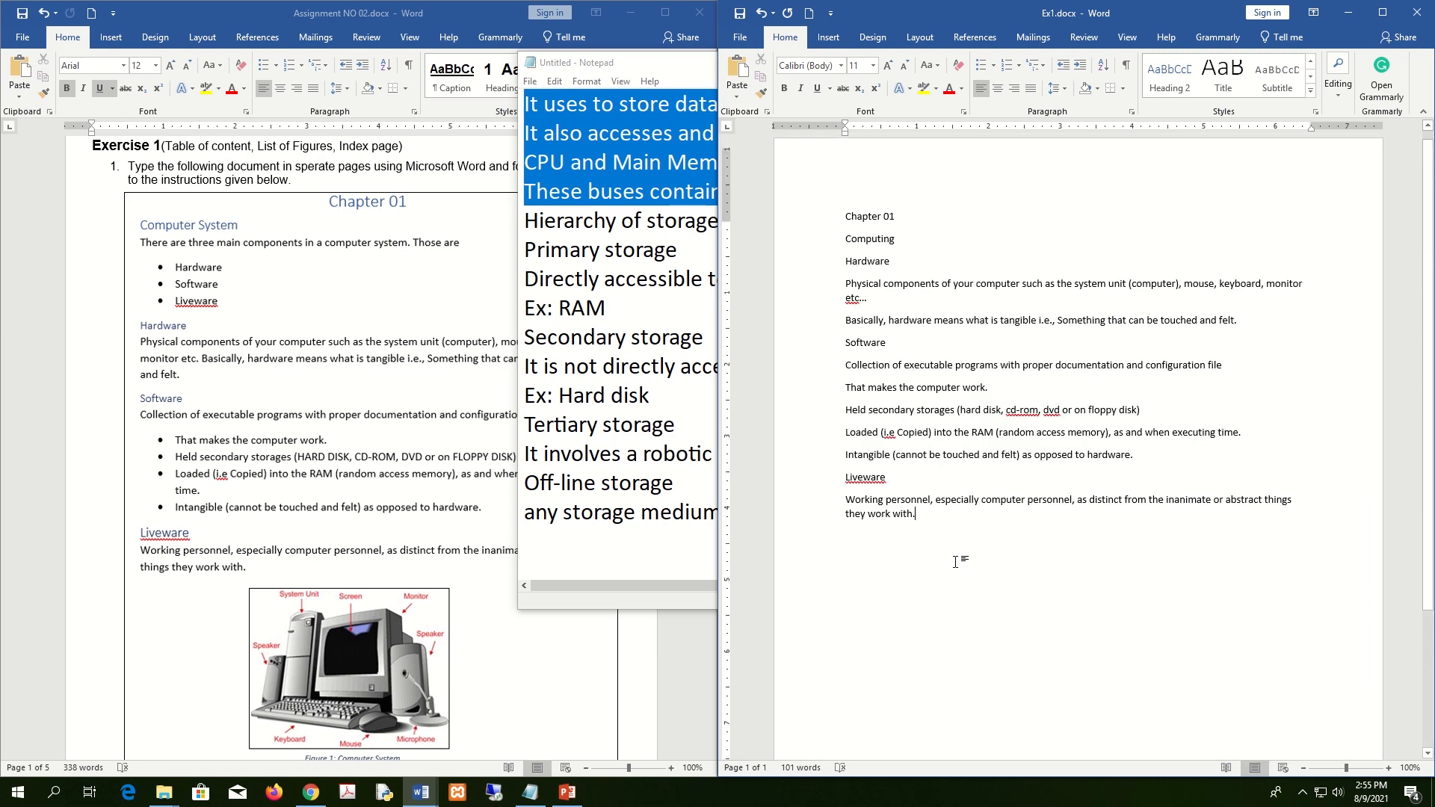
pyautogui.scroll(-3, 956, 561)
pyautogui.scroll(3, 955, 561)
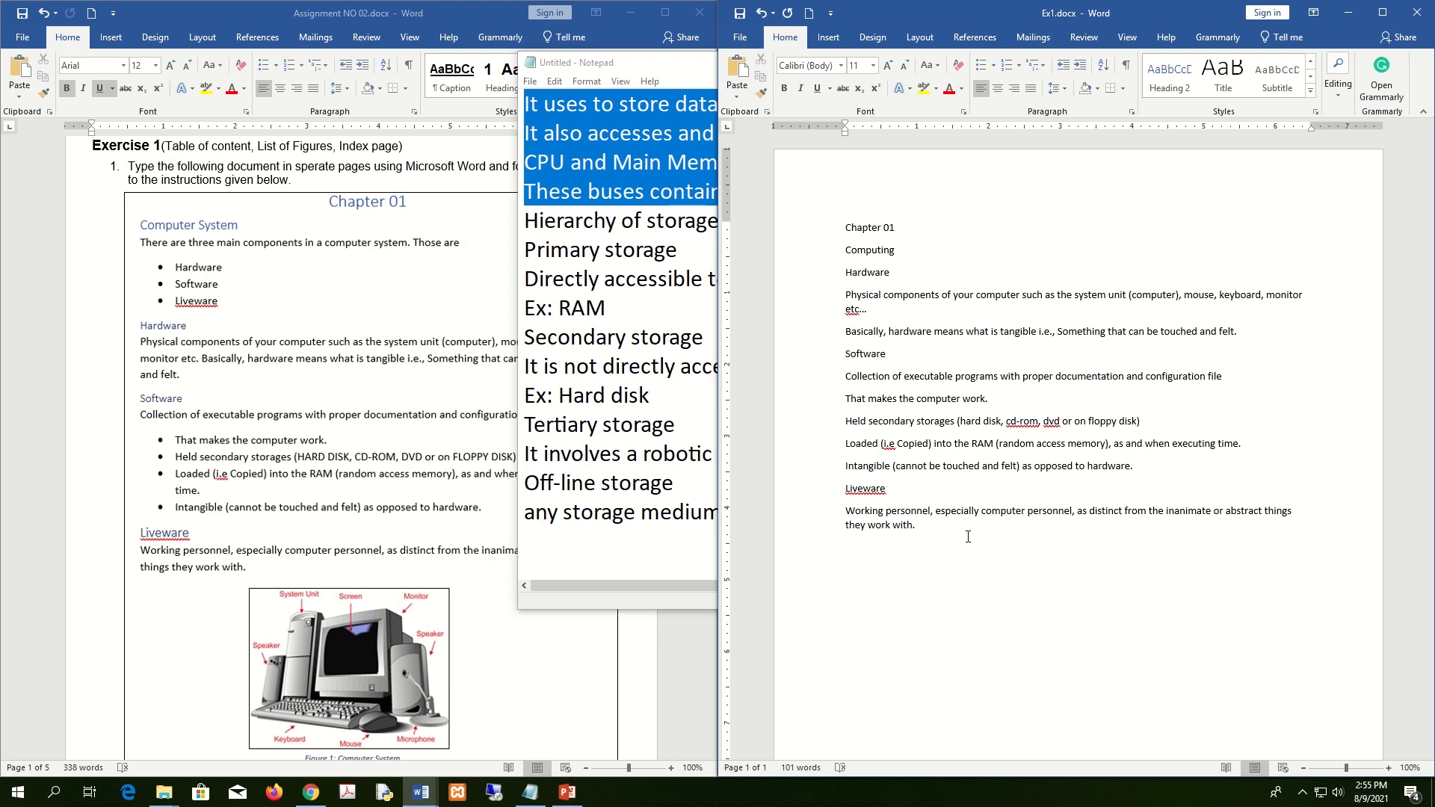
pyautogui.hotkey('ctrl', 'Return')
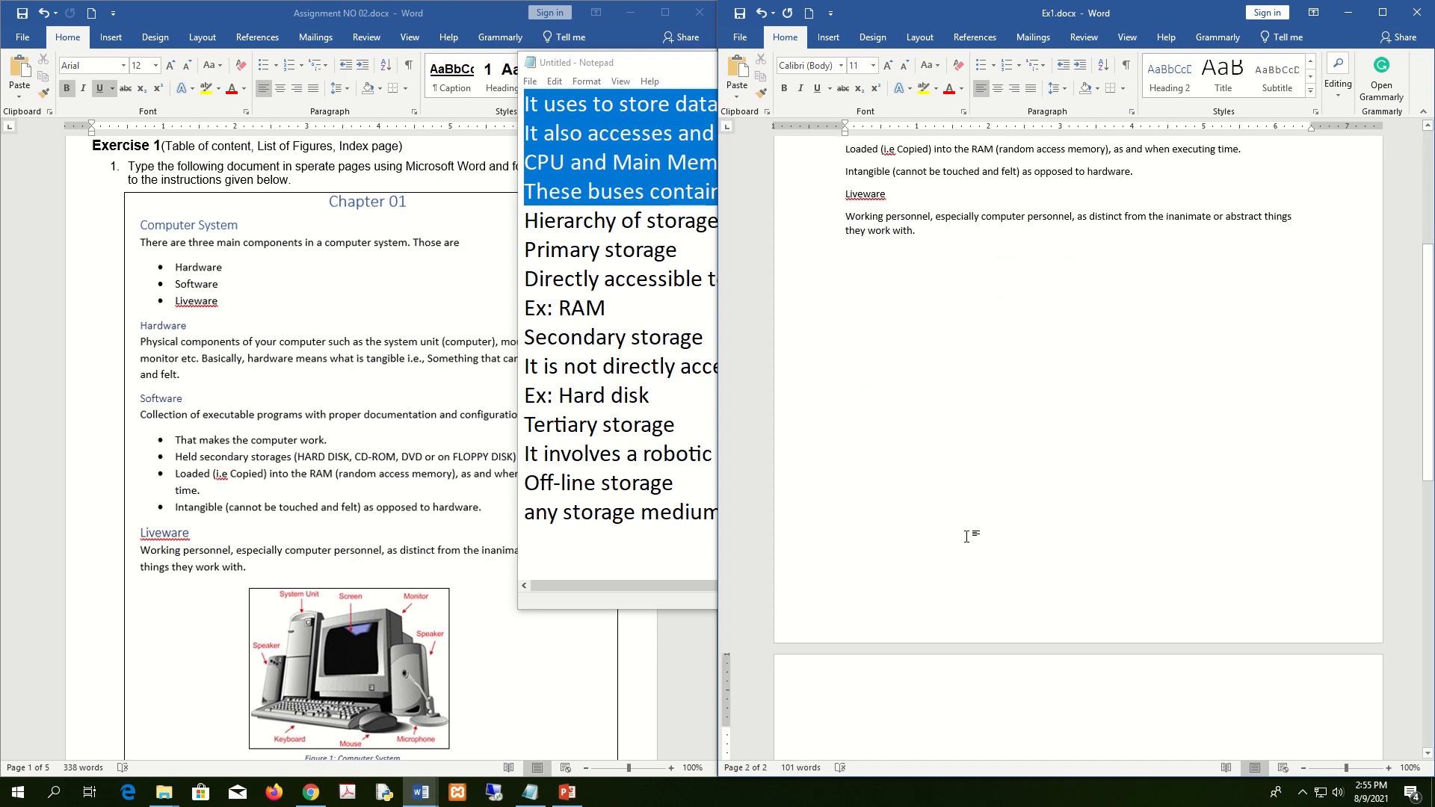
pyautogui.scroll(-2, 967, 537)
pyautogui.write('Chapter 02 Computer Architecture Central Processing Unit The CPU is the brain inside the computer. Main components of CPU Control Unit Directs operation of the processor. Controls communication and co-ordination between input/output devices Arithmetic Logic Unit Digital circuit that performs integer arithmetic and logical operations Registers Small amount of memory associated with the CPU (registers) It uses to store data to be operated. It also accesses and uses the main memory (RAM - Random Access Memory) within your computer. CPU and Main Memory are linked together by Buses. These buses contain sets of parallel electrical conducting lines')
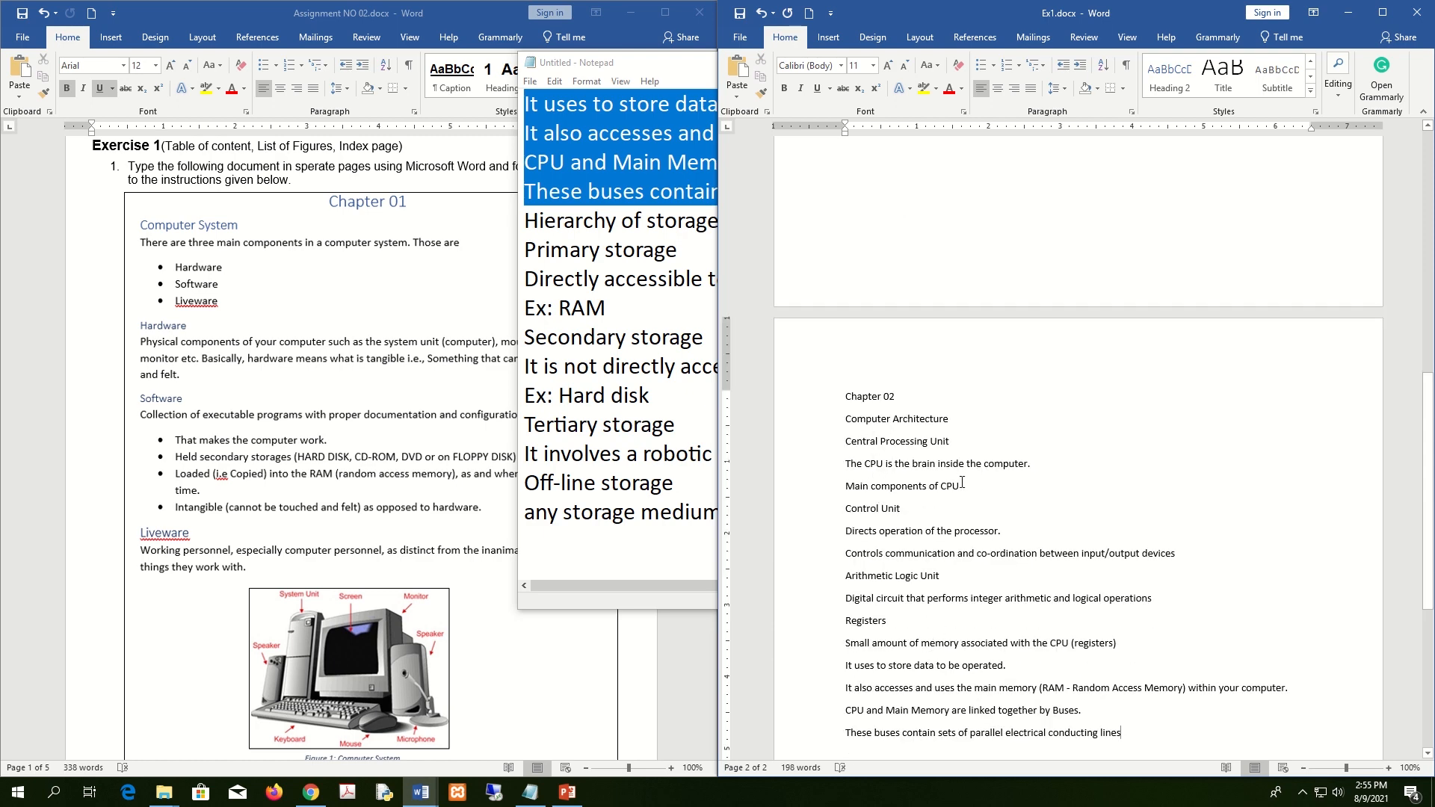
pyautogui.scroll(-2, 1144, 658)
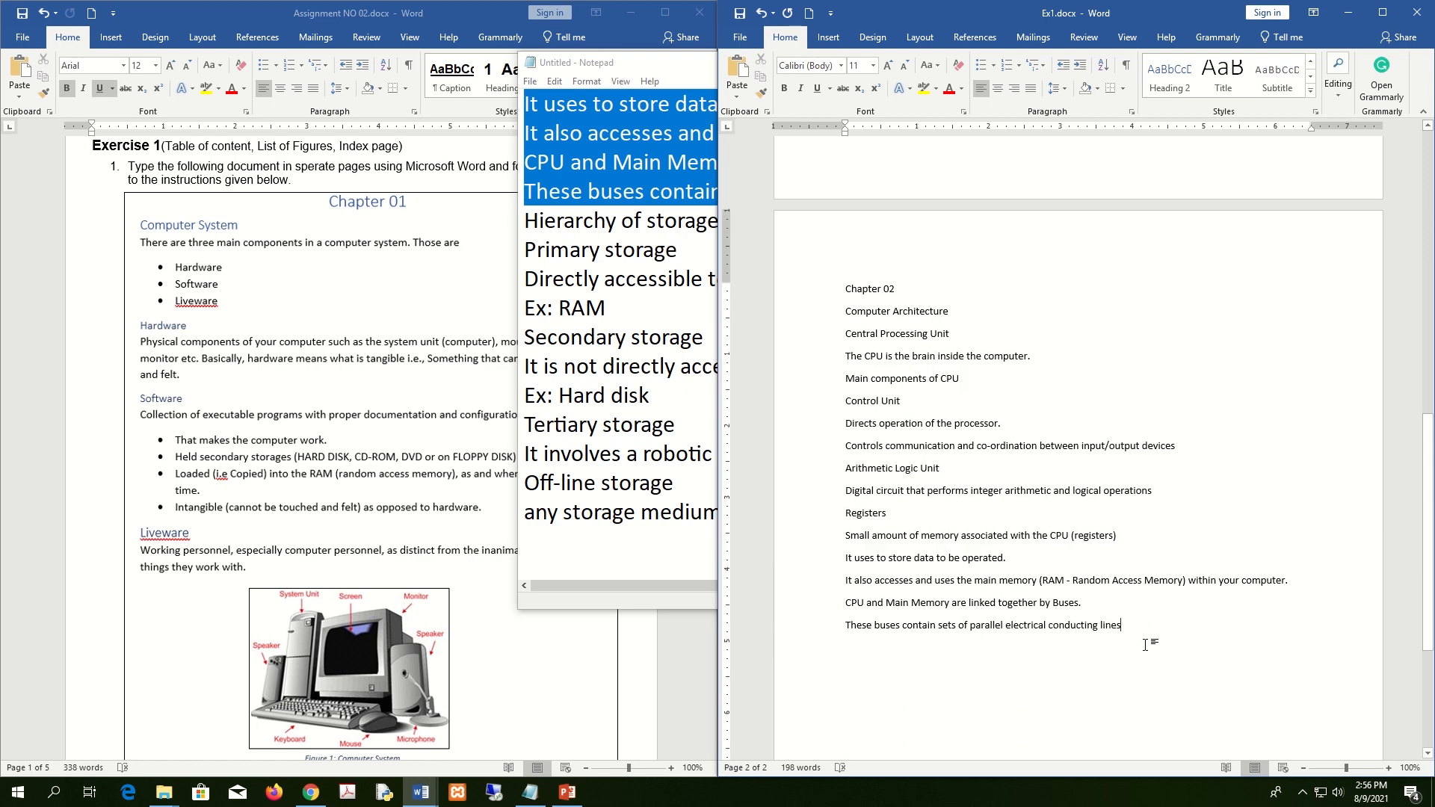
pyautogui.write('.')
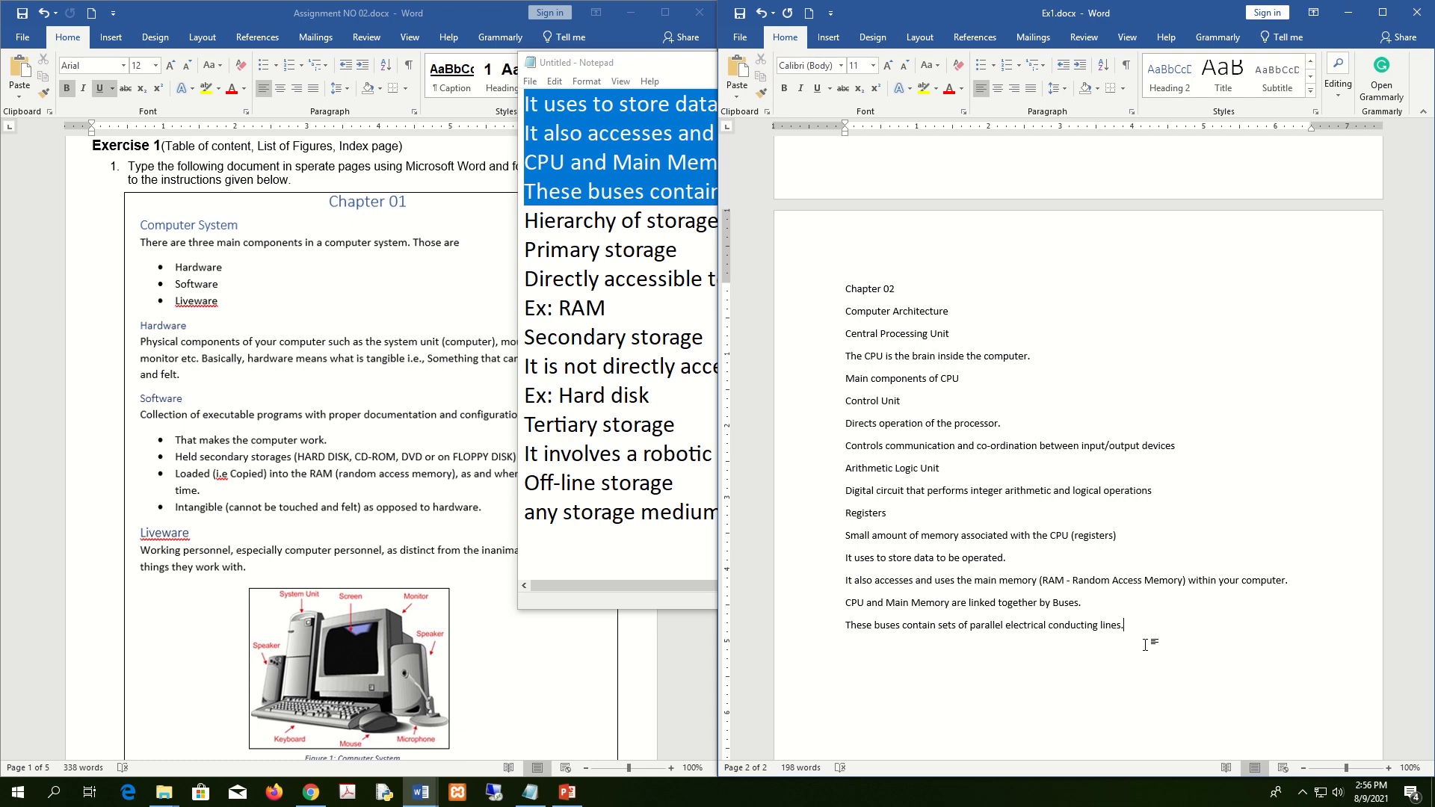
# Paste the remaining storage lines from Notepad onto page 3, then minimize Notepad.
pyautogui.scroll(-7, 1145, 644)
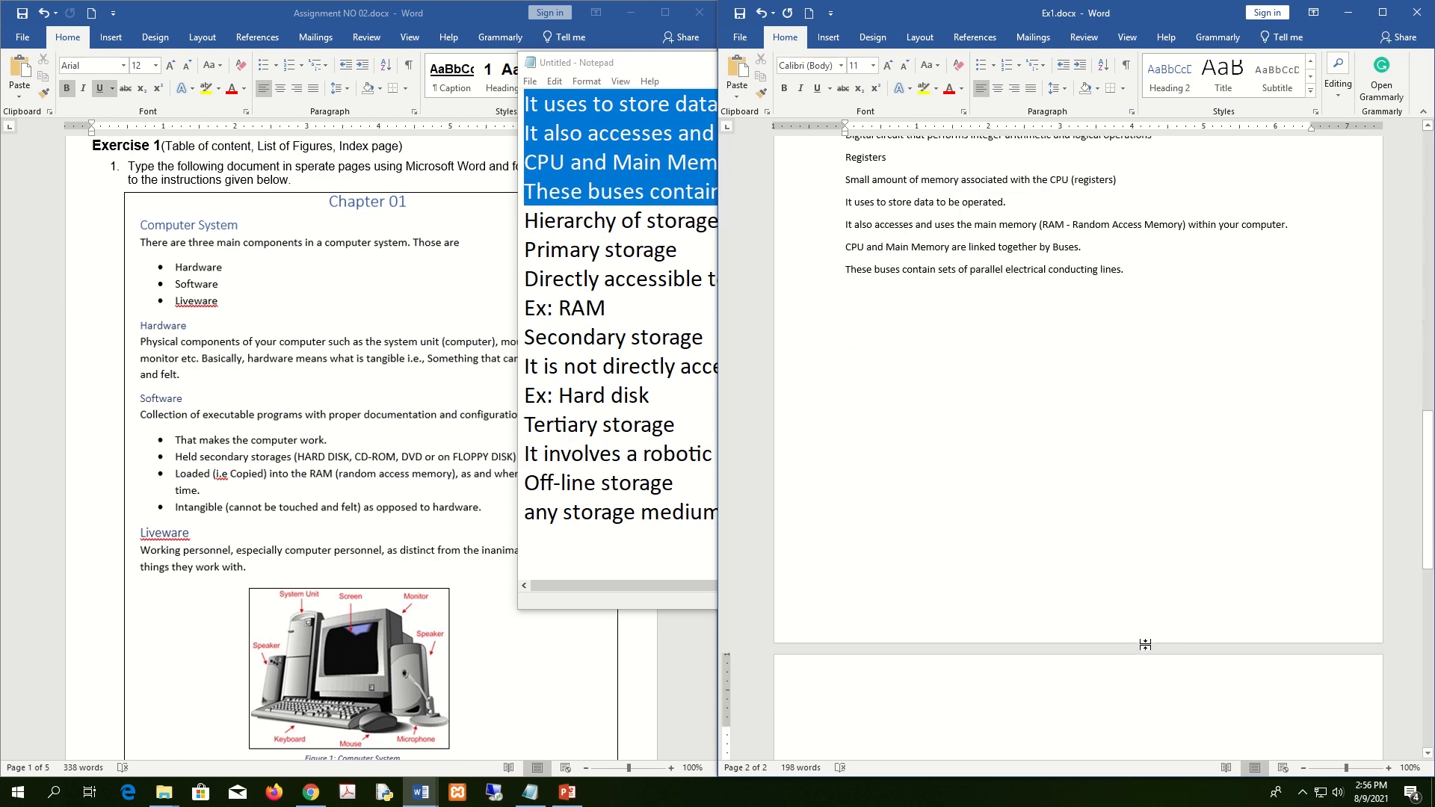
pyautogui.click(626, 336)
pyautogui.moveTo(839, 527); pyautogui.dragTo(400, 226)
pyautogui.hotkey('ctrl', 'c')
pyautogui.click(888, 667)
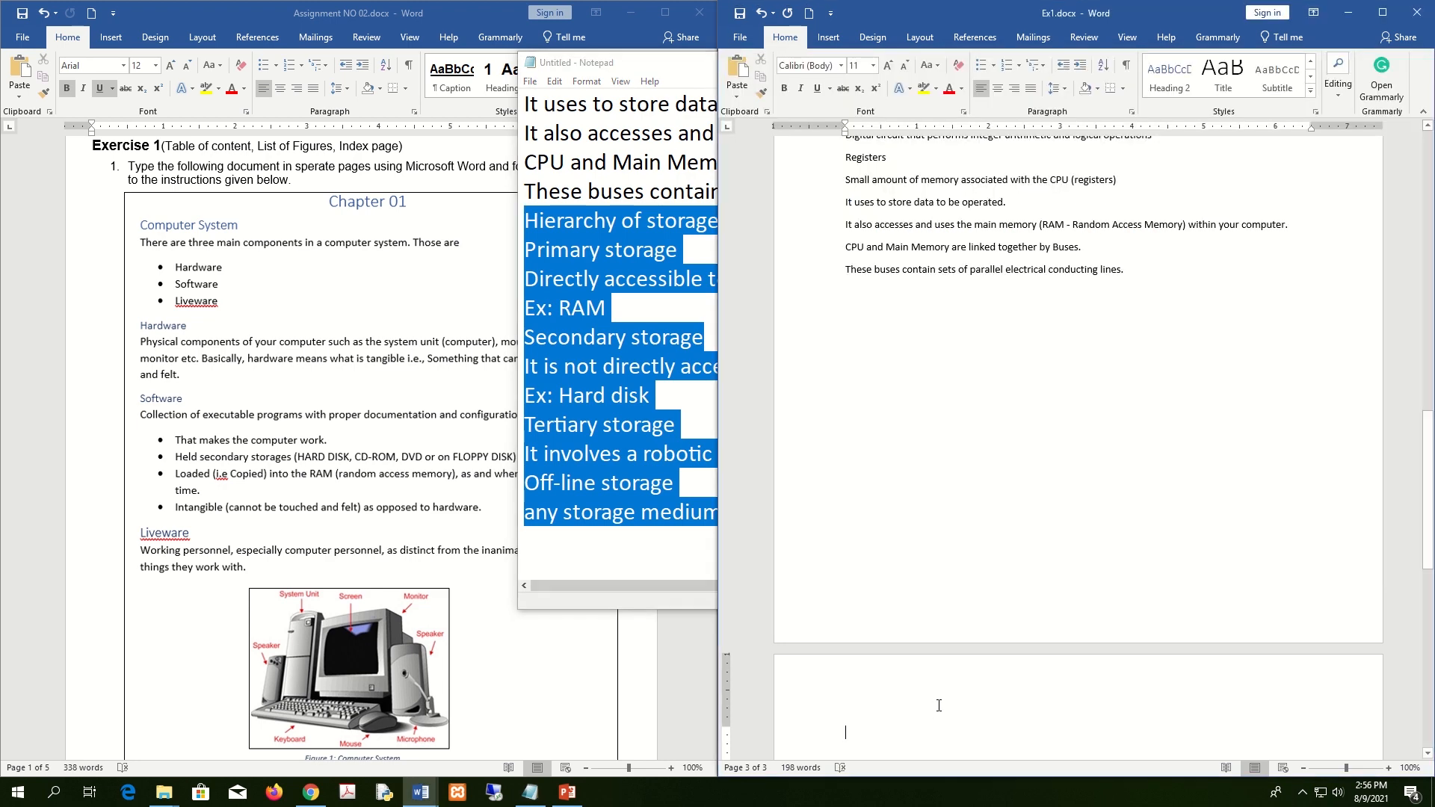
pyautogui.hotkey('ctrl', 'v')
pyautogui.hotkey('alt', 'Tab')
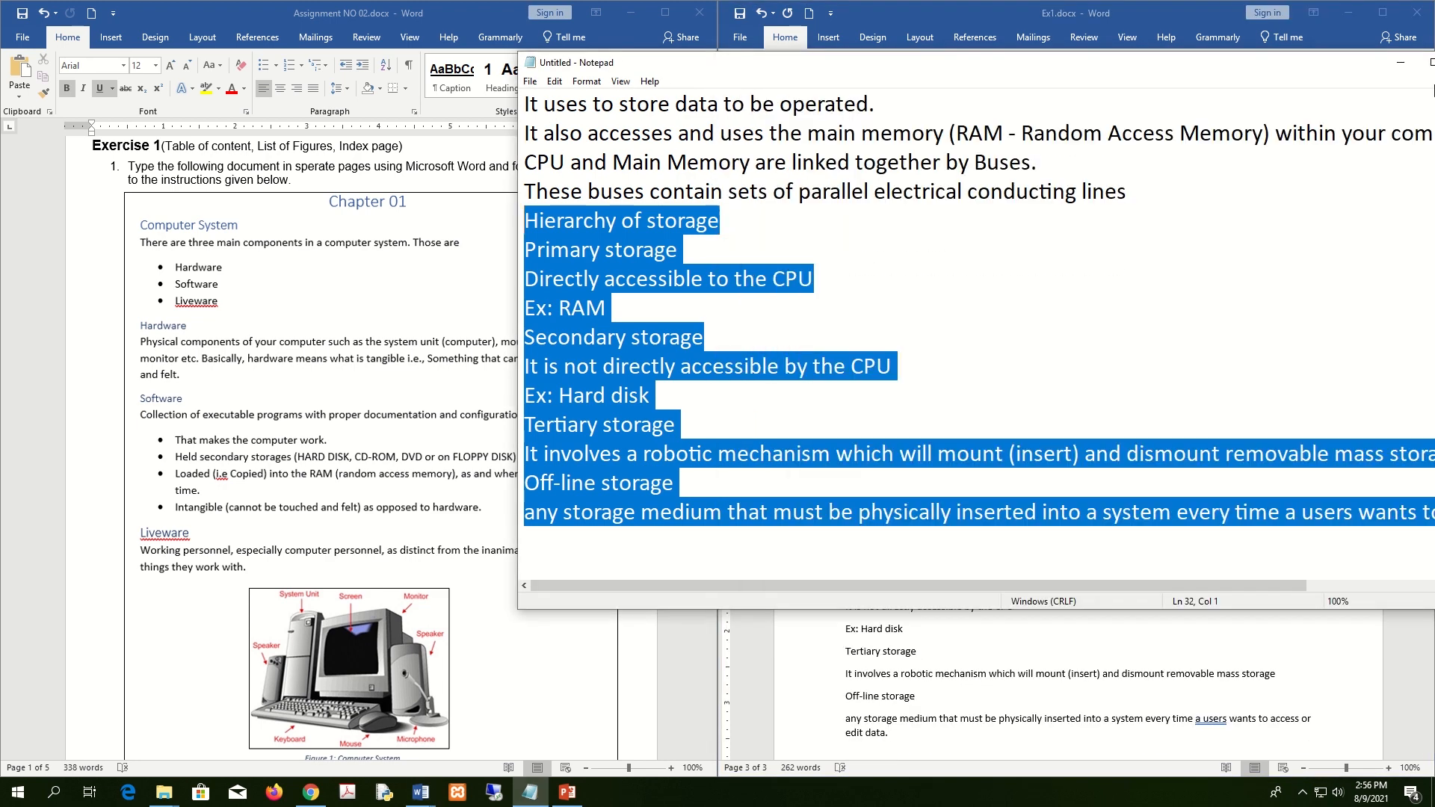
pyautogui.click(1401, 63)
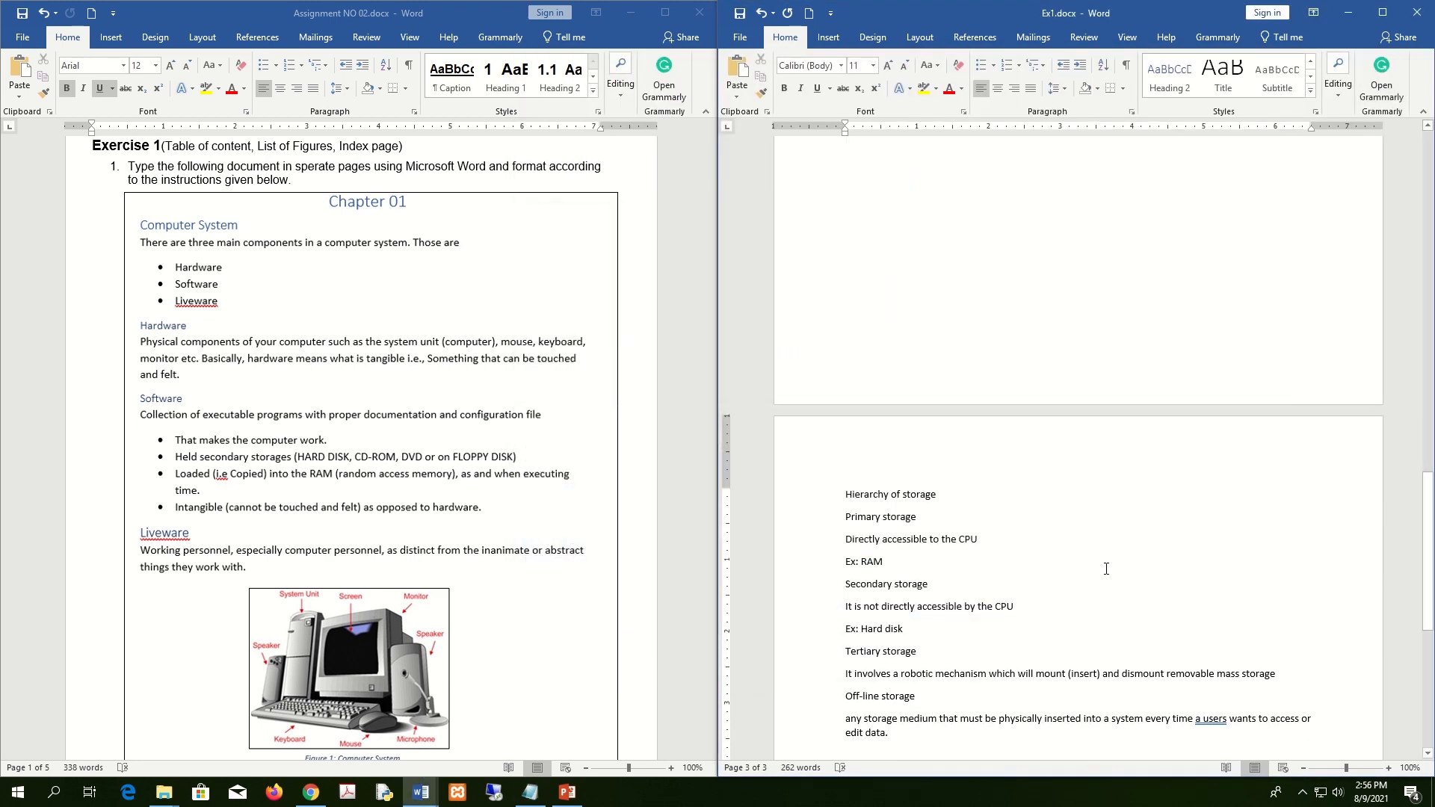
pyautogui.scroll(-10, 314, 509)
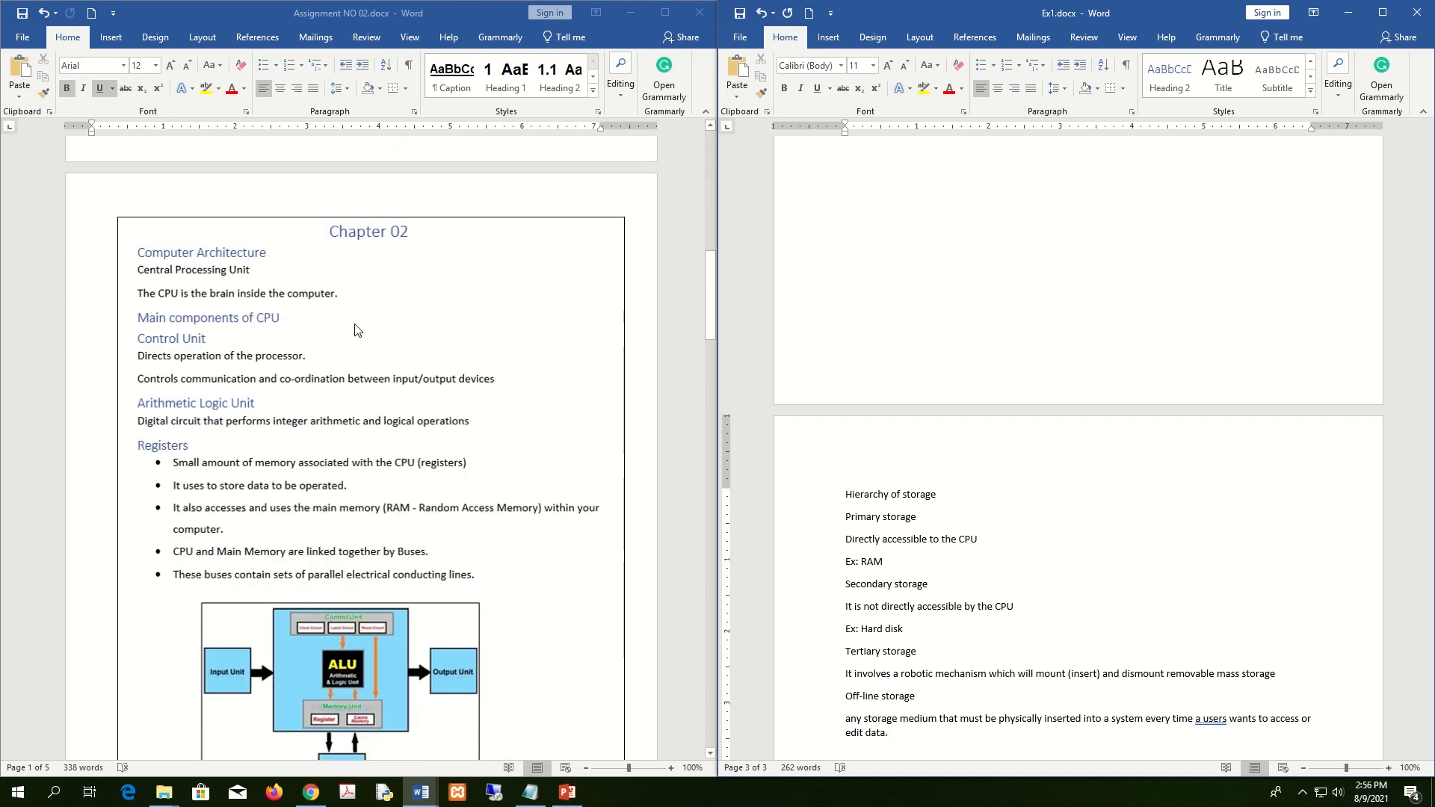
pyautogui.scroll(-9, 437, 449)
pyautogui.scroll(-5, 438, 507)
pyautogui.scroll(4, 527, 497)
pyautogui.scroll(20, 528, 497)
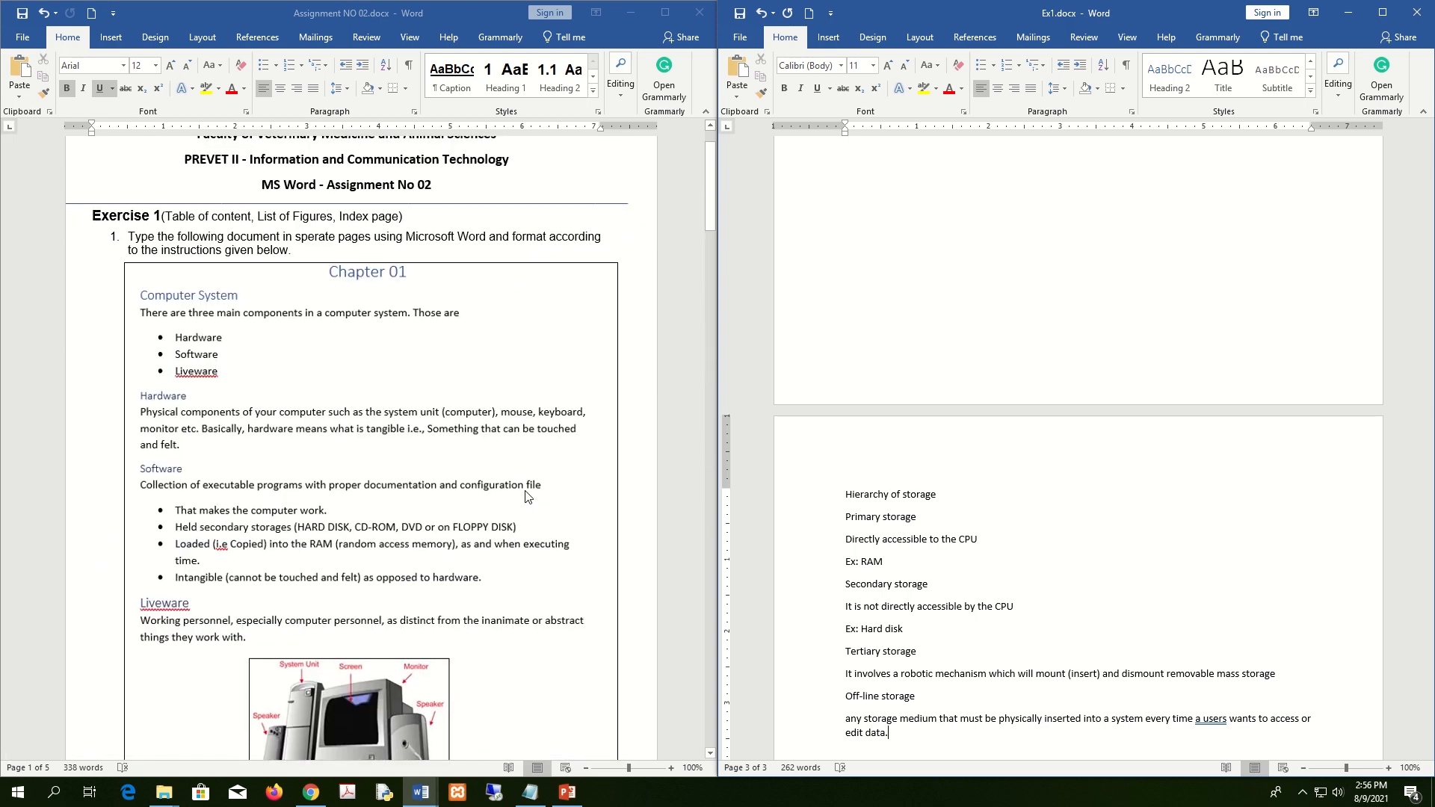
pyautogui.scroll(-15, 526, 499)
pyautogui.scroll(-17, 515, 510)
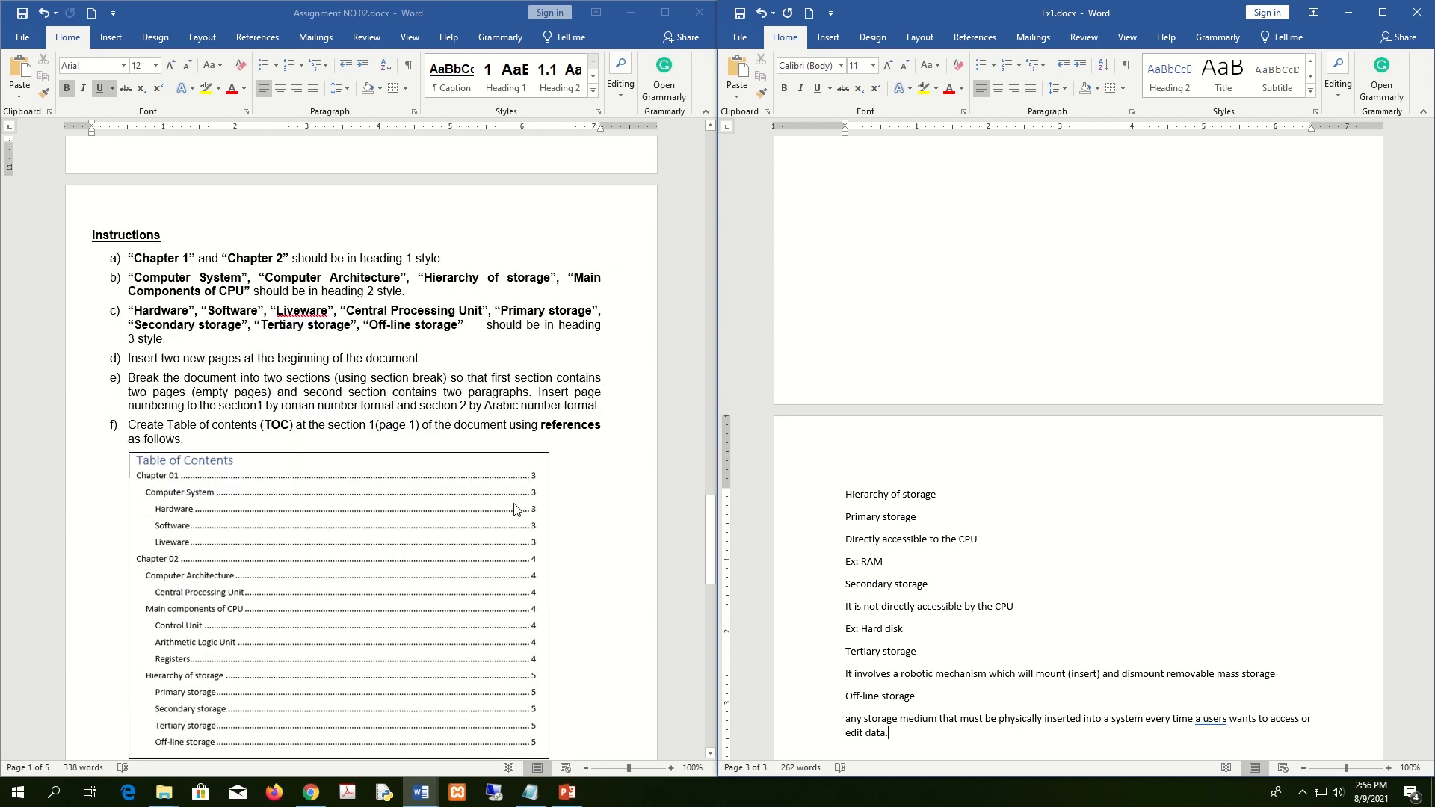
pyautogui.scroll(2, 520, 432)
pyautogui.scroll(6, 520, 436)
pyautogui.scroll(11, 436, 426)
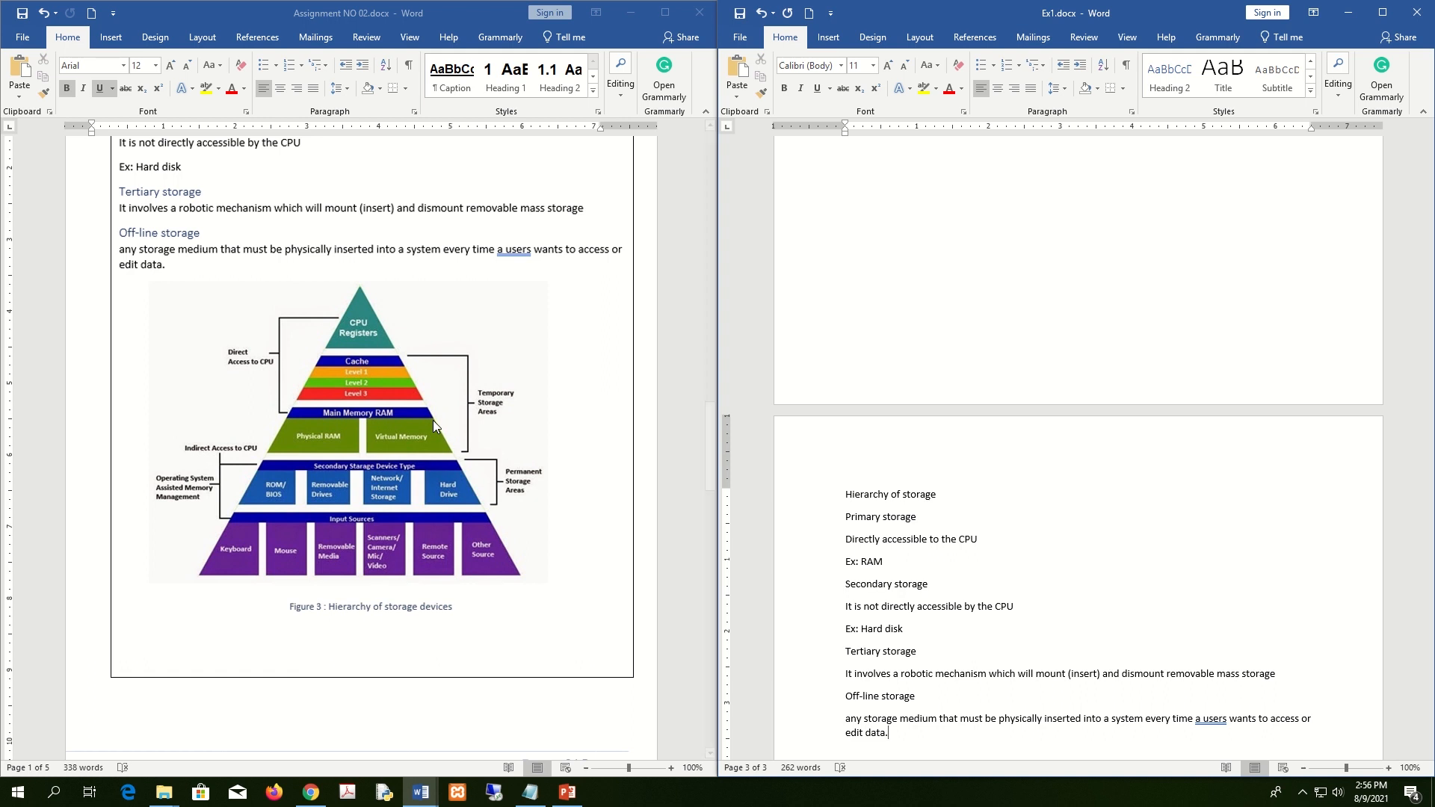
pyautogui.moveTo(619, 6)
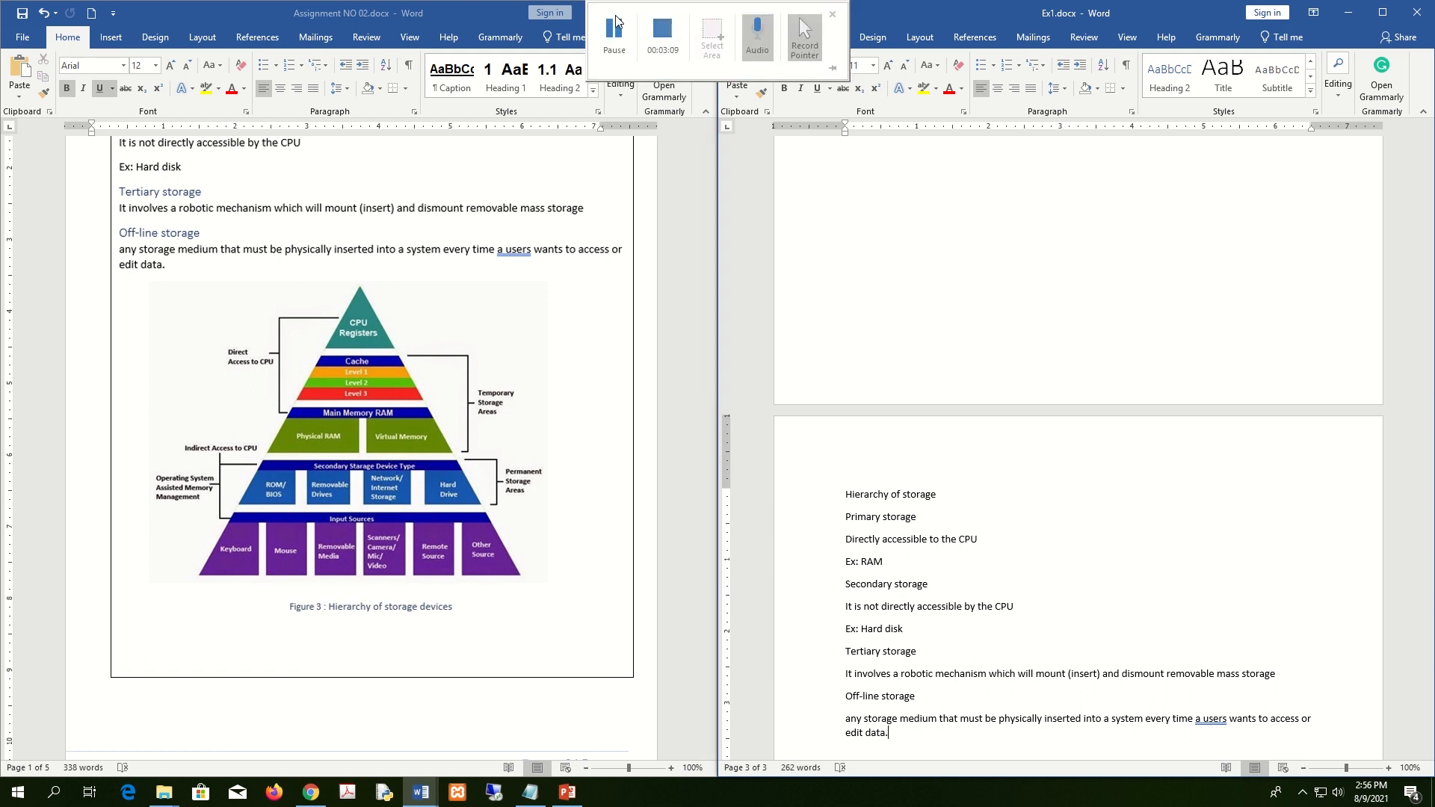
pyautogui.click(614, 34)
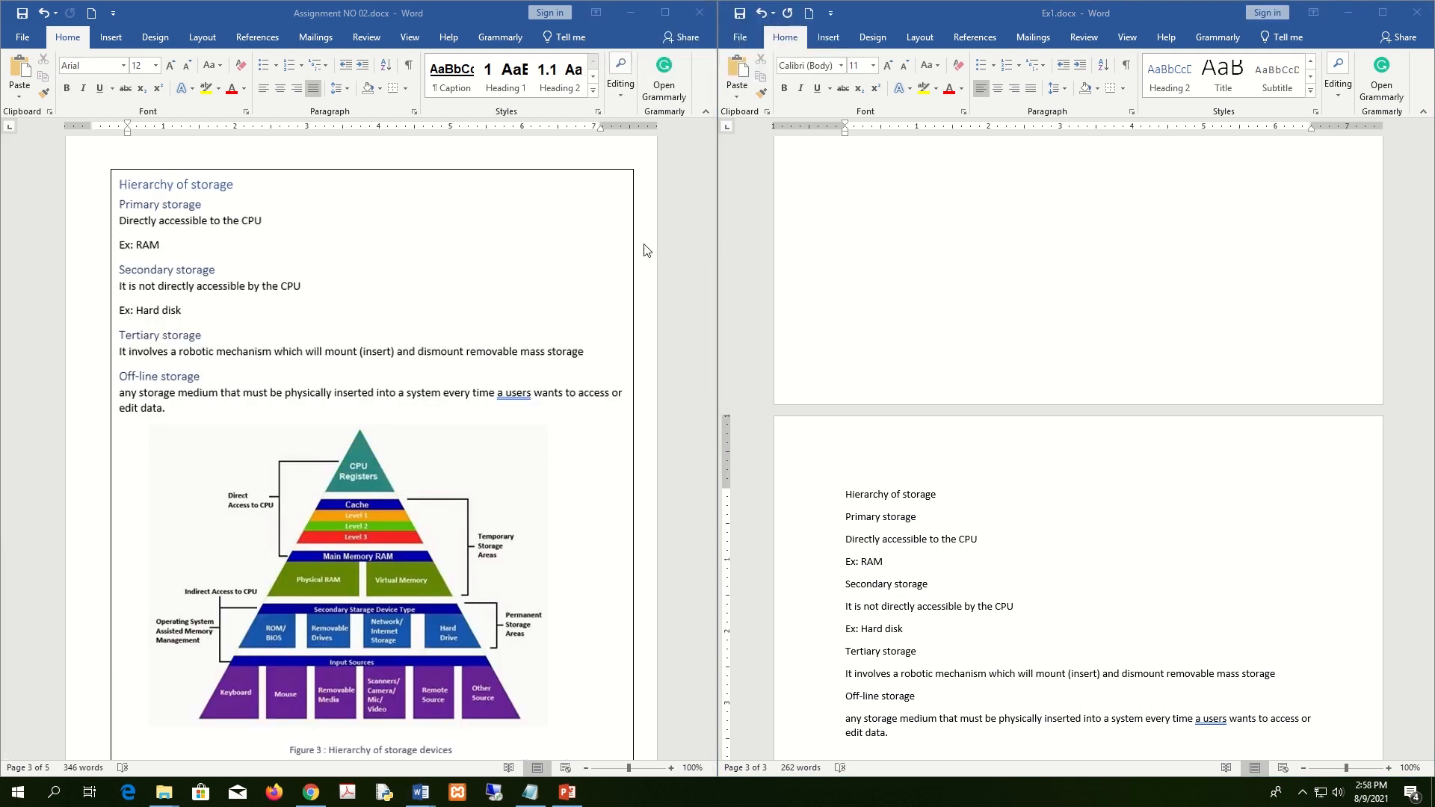
pyautogui.scroll(-10, 545, 391)
pyautogui.scroll(-3, 544, 391)
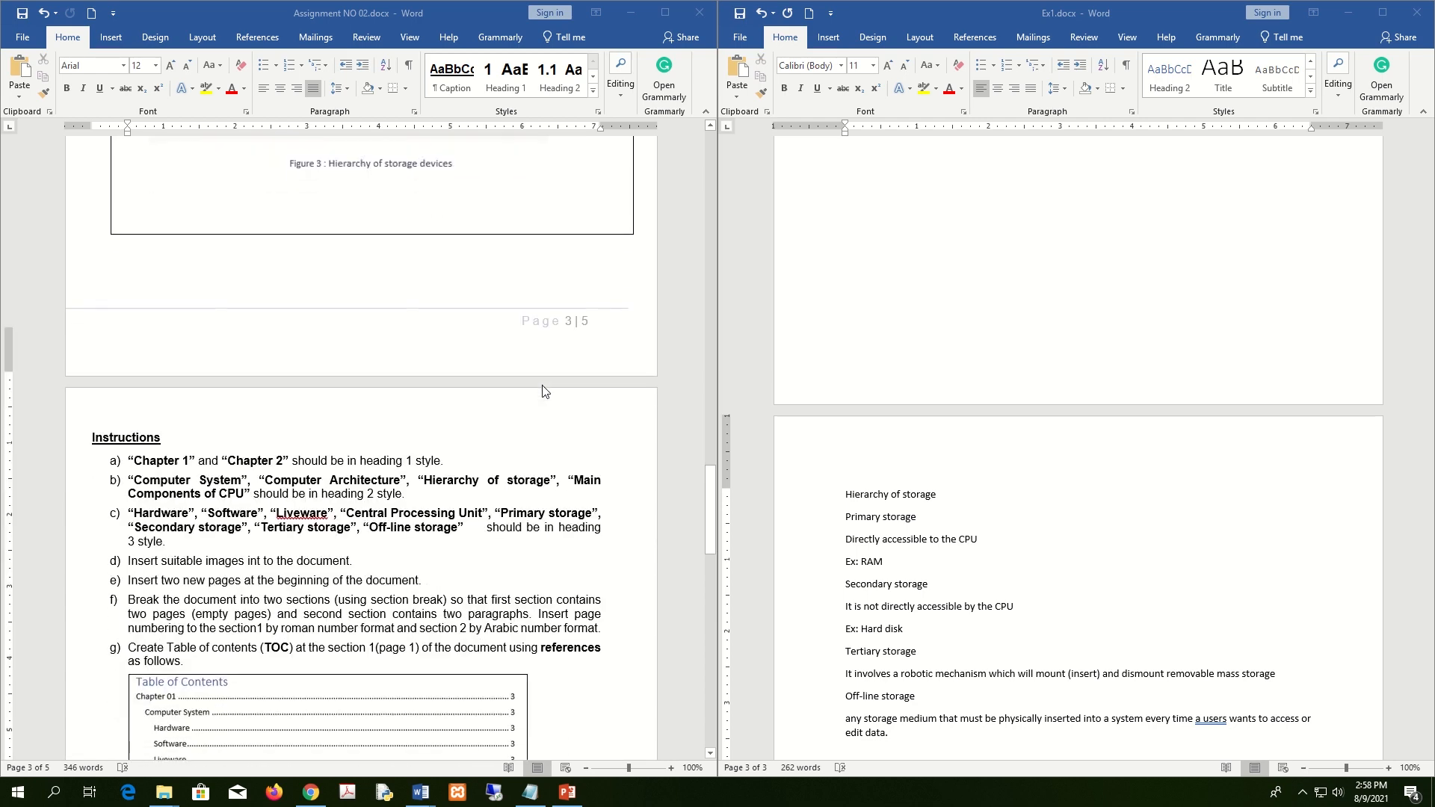
pyautogui.click(192, 367)
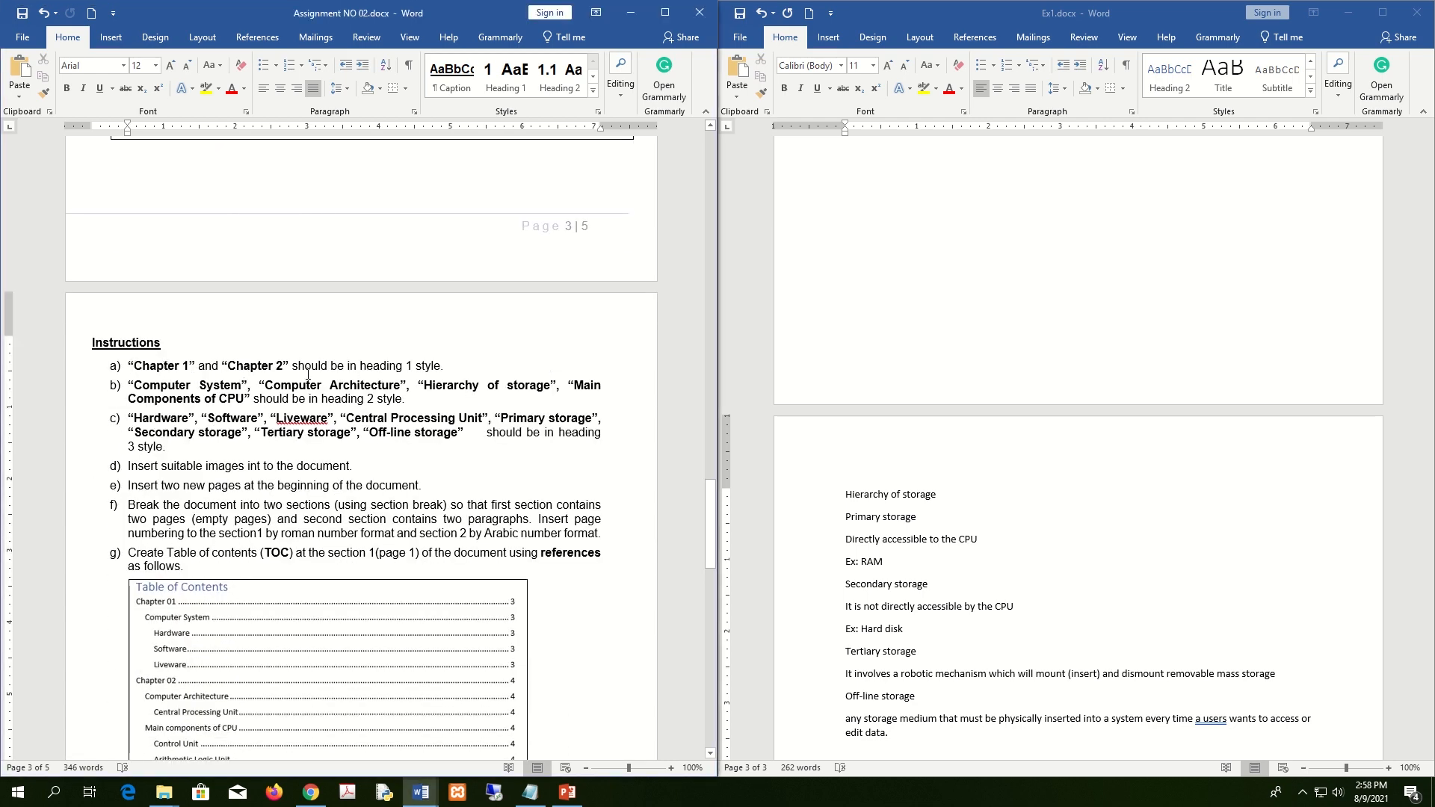
pyautogui.click(1161, 574)
pyautogui.scroll(5, 1161, 573)
pyautogui.scroll(10, 1161, 573)
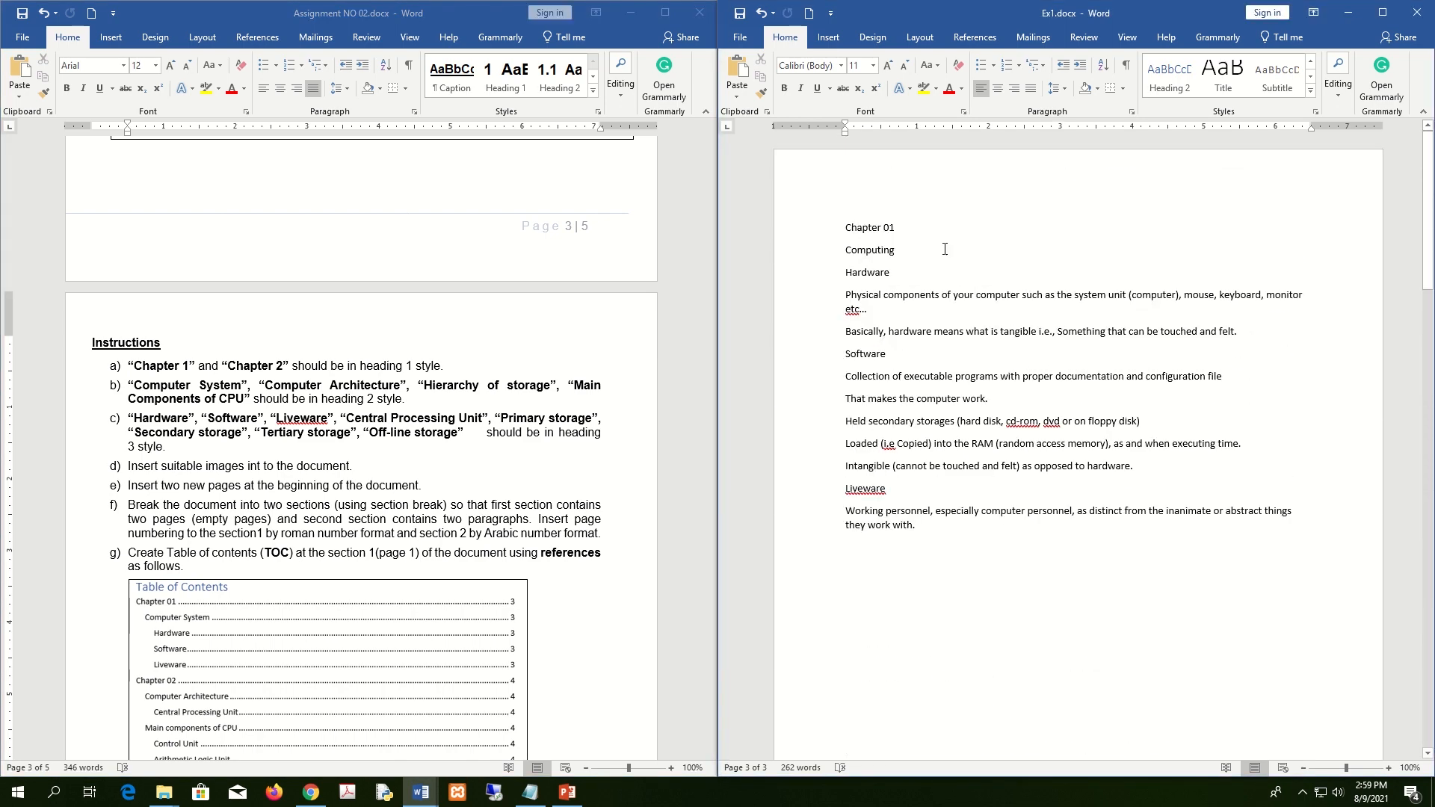
# Maximize the Ex1 window and style the Chapter 01 title as Heading 1.
pyautogui.click(818, 227)
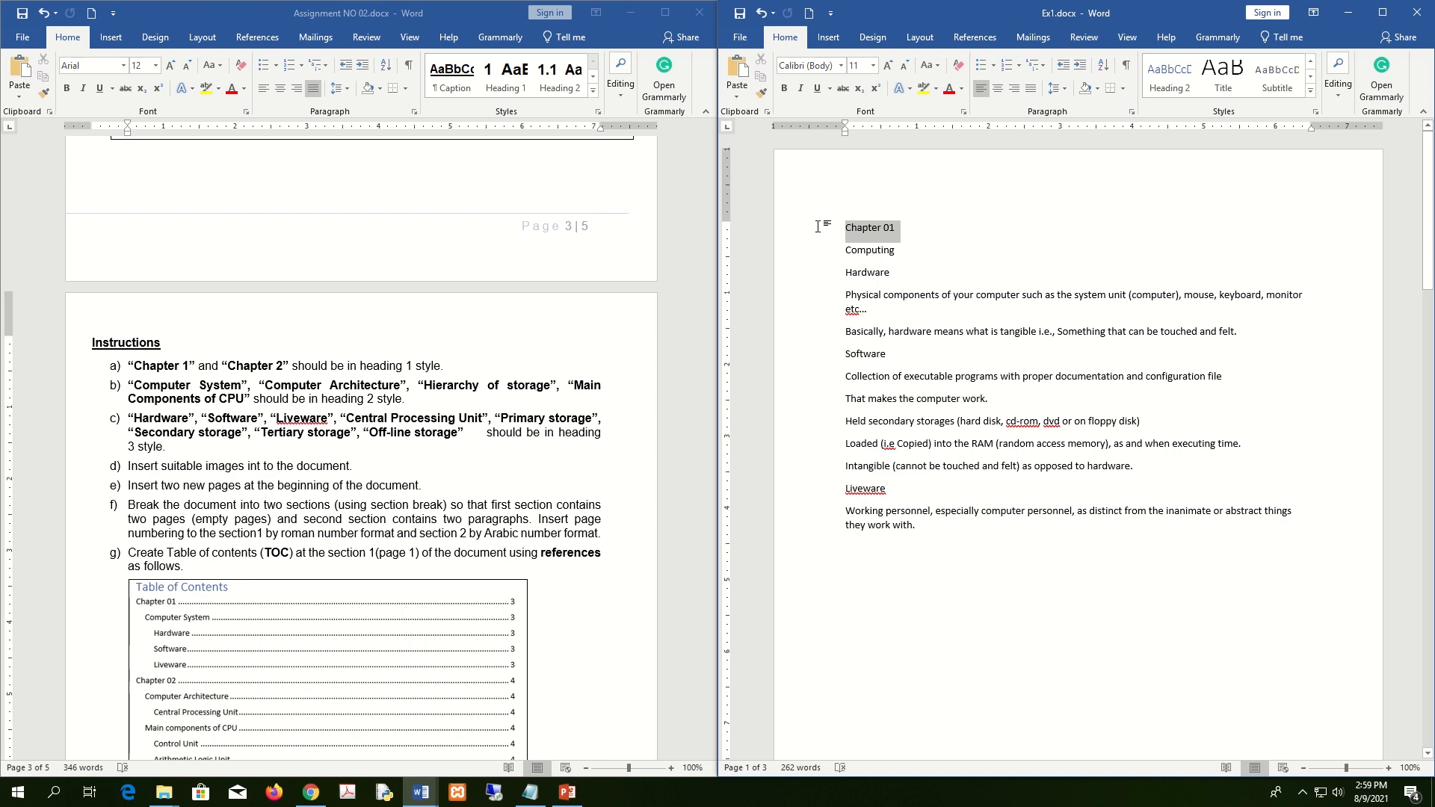
pyautogui.click(1385, 14)
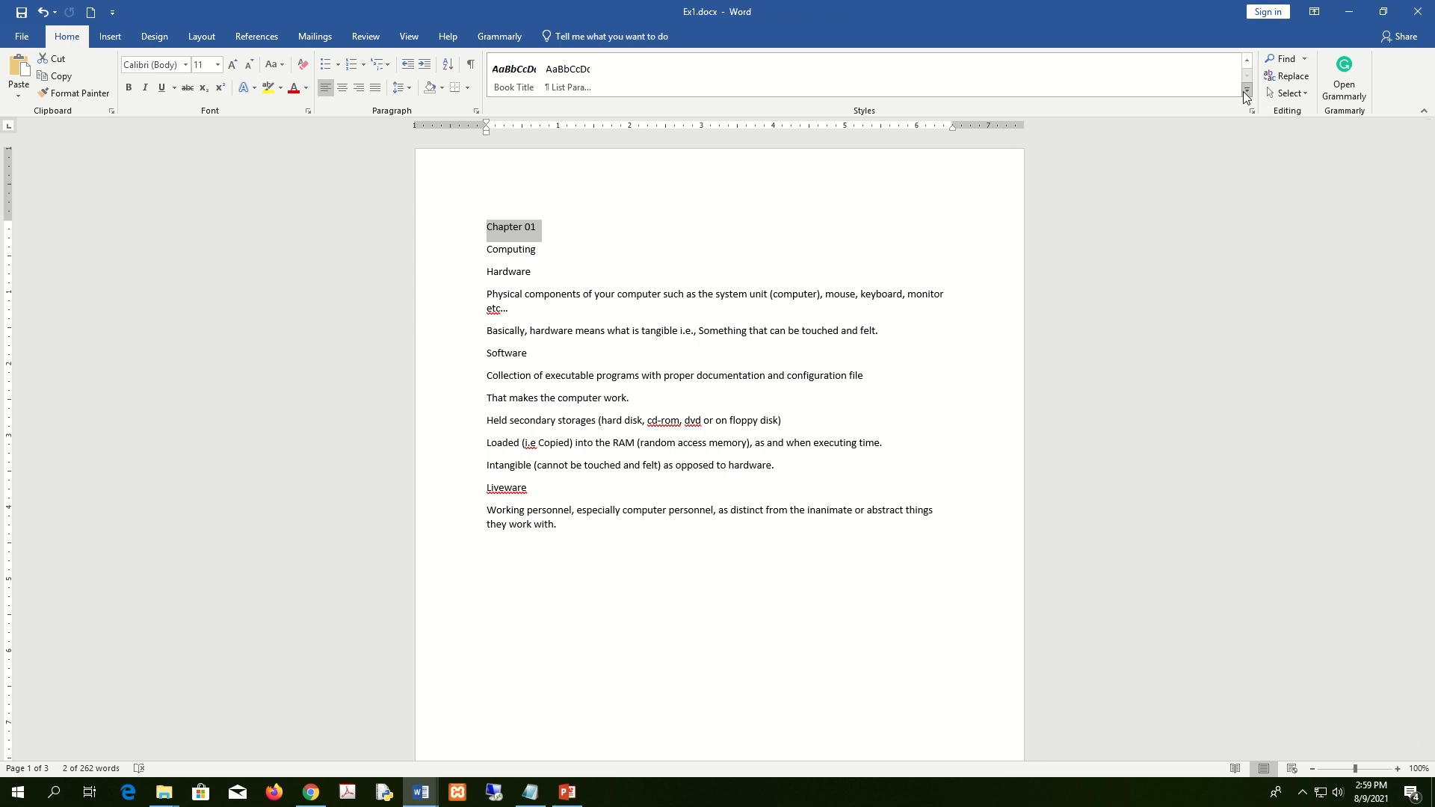
pyautogui.click(1247, 90)
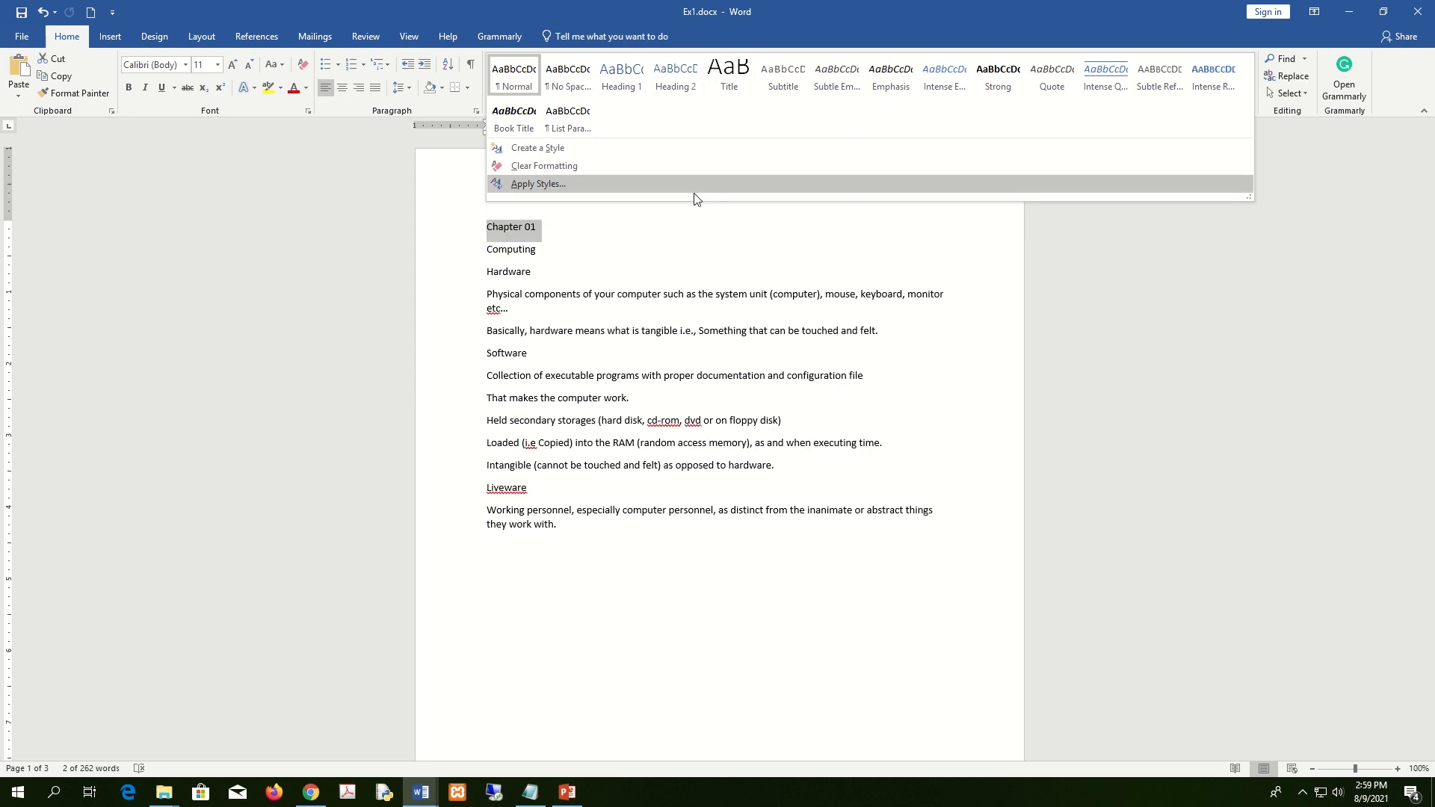
pyautogui.click(557, 232)
pyautogui.moveTo(549, 230); pyautogui.dragTo(471, 218)
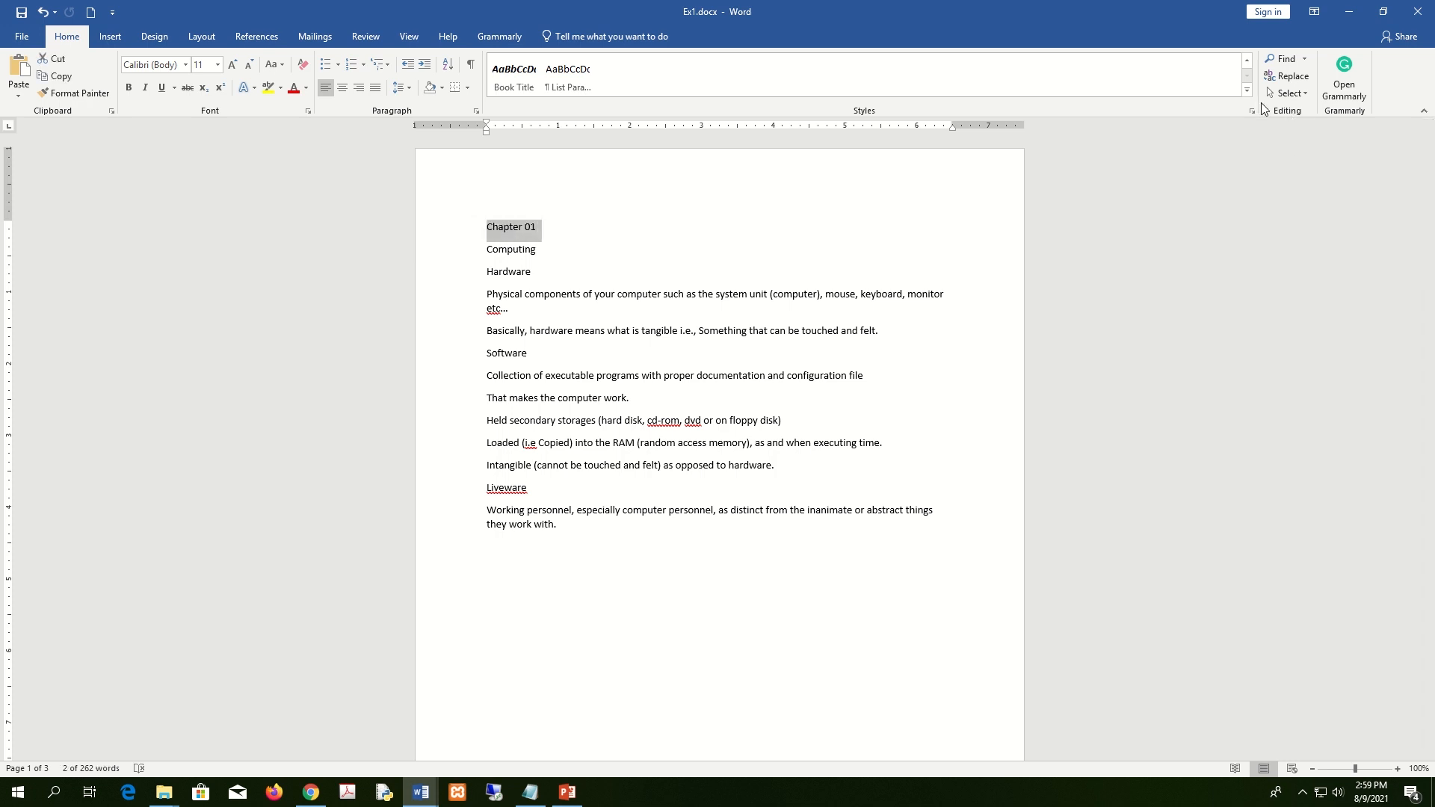
pyautogui.click(1247, 90)
pyautogui.click(643, 89)
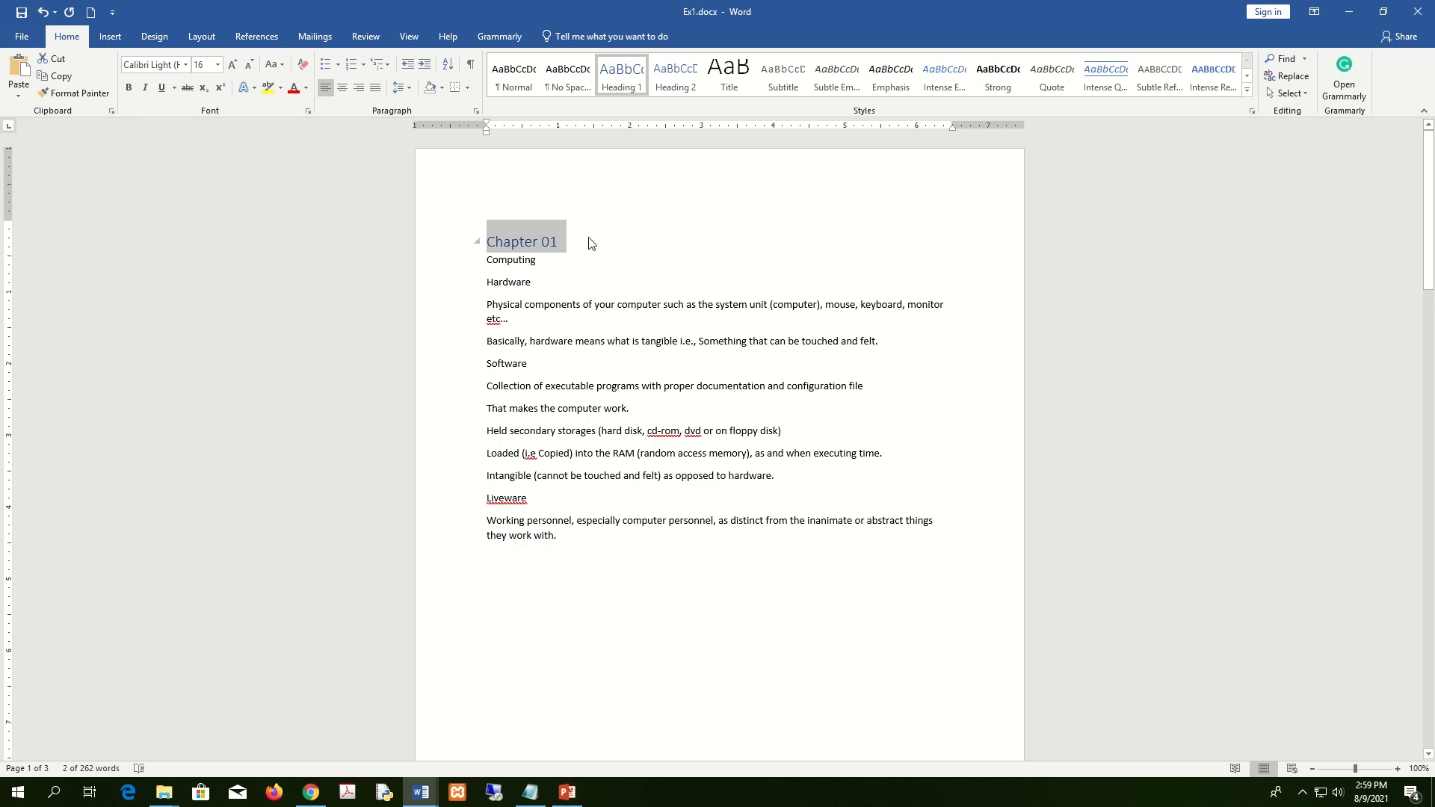
pyautogui.click(563, 248)
pyautogui.moveTo(585, 253); pyautogui.dragTo(390, 219)
# Style the Chapter 02 title as Heading 1.
pyautogui.scroll(-5, 653, 358)
pyautogui.scroll(-3, 653, 358)
pyautogui.moveTo(538, 378); pyautogui.dragTo(465, 376)
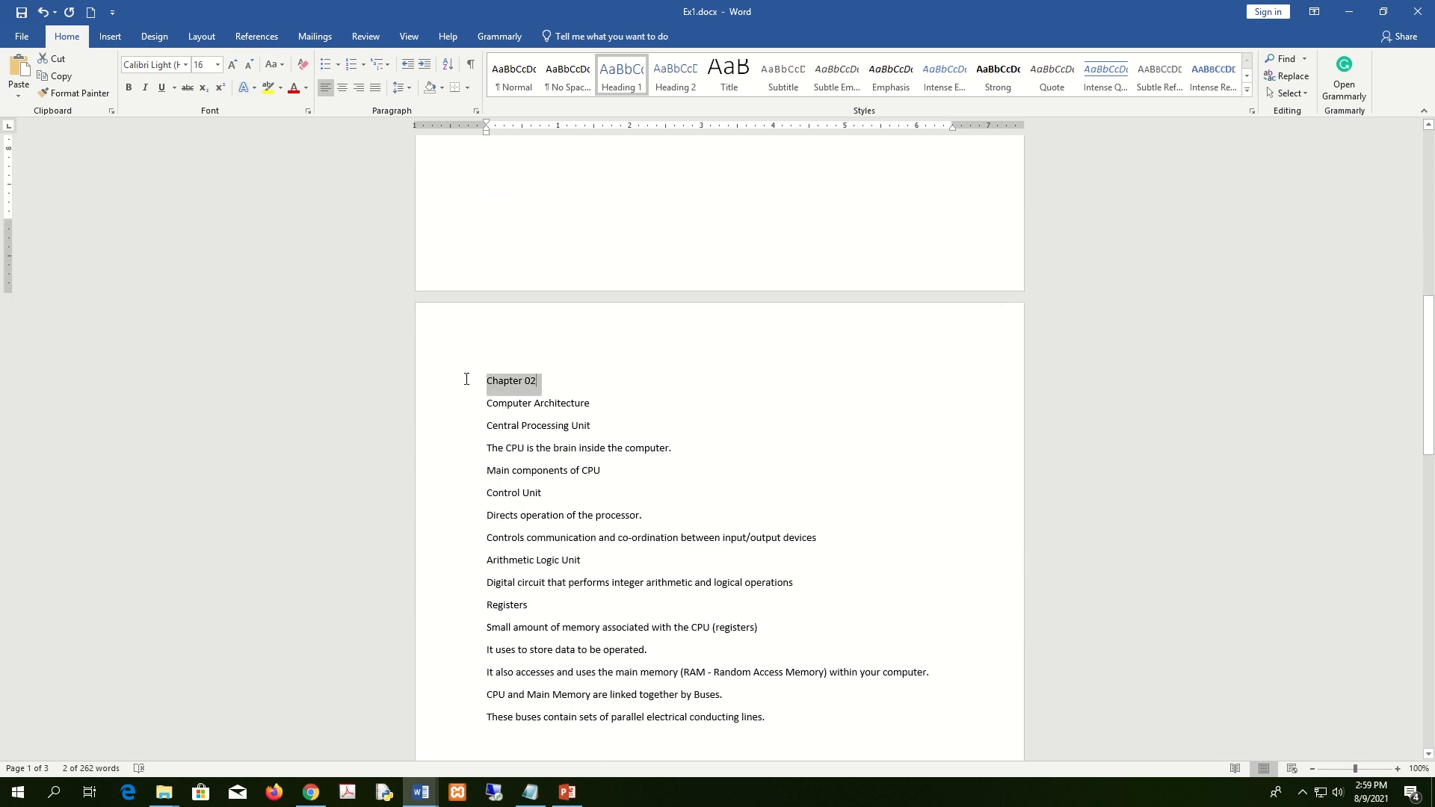
pyautogui.click(621, 71)
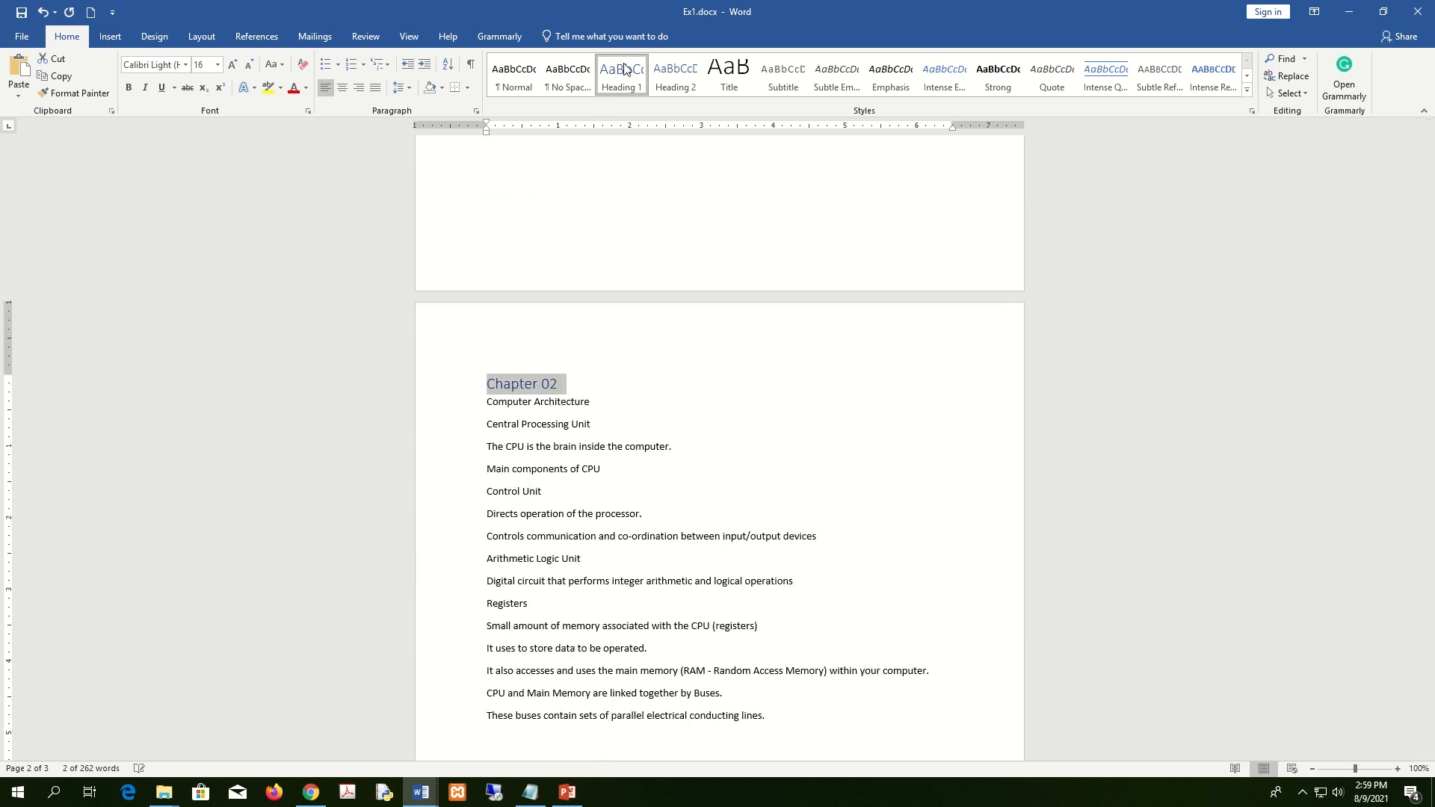
pyautogui.press('super+Right')
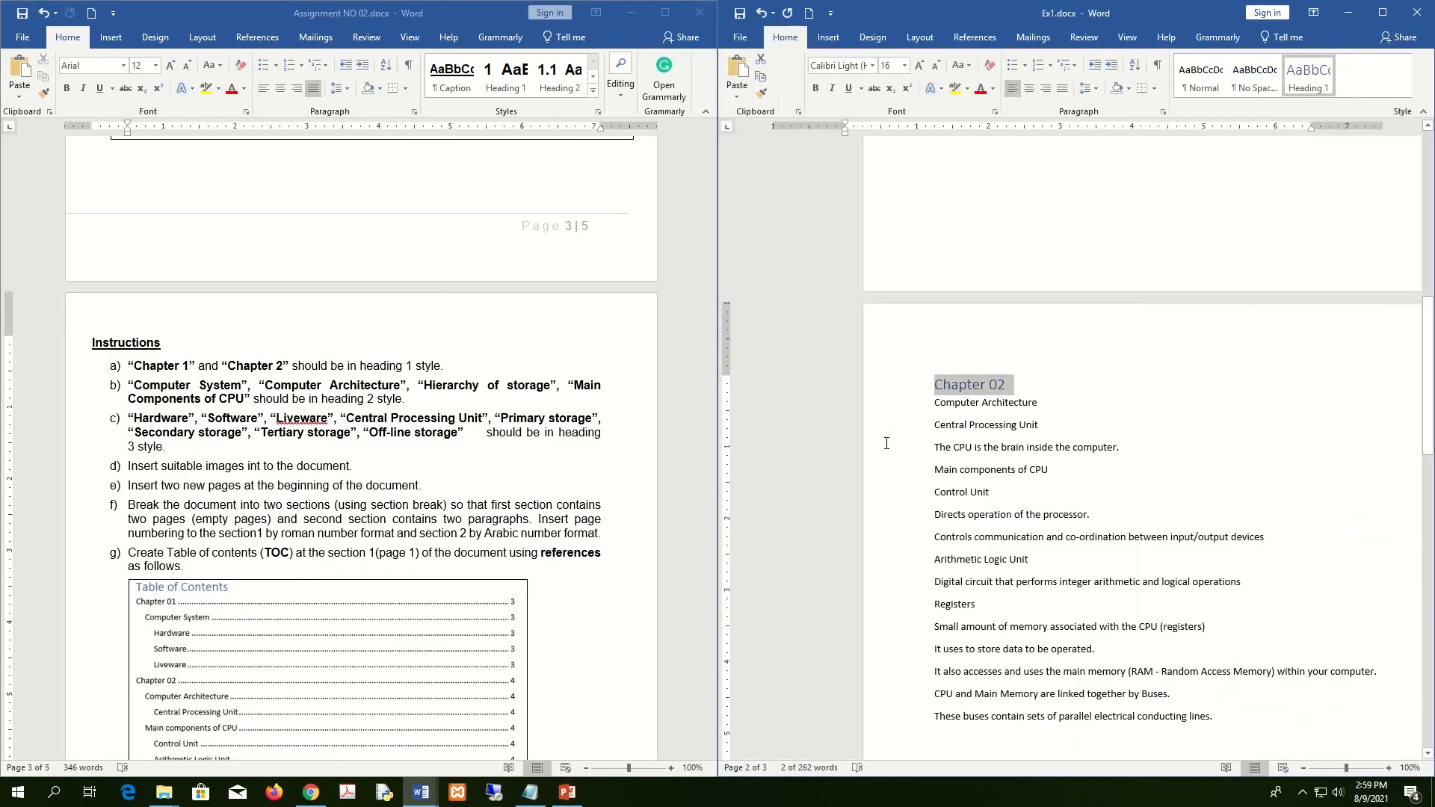
pyautogui.click(320, 428)
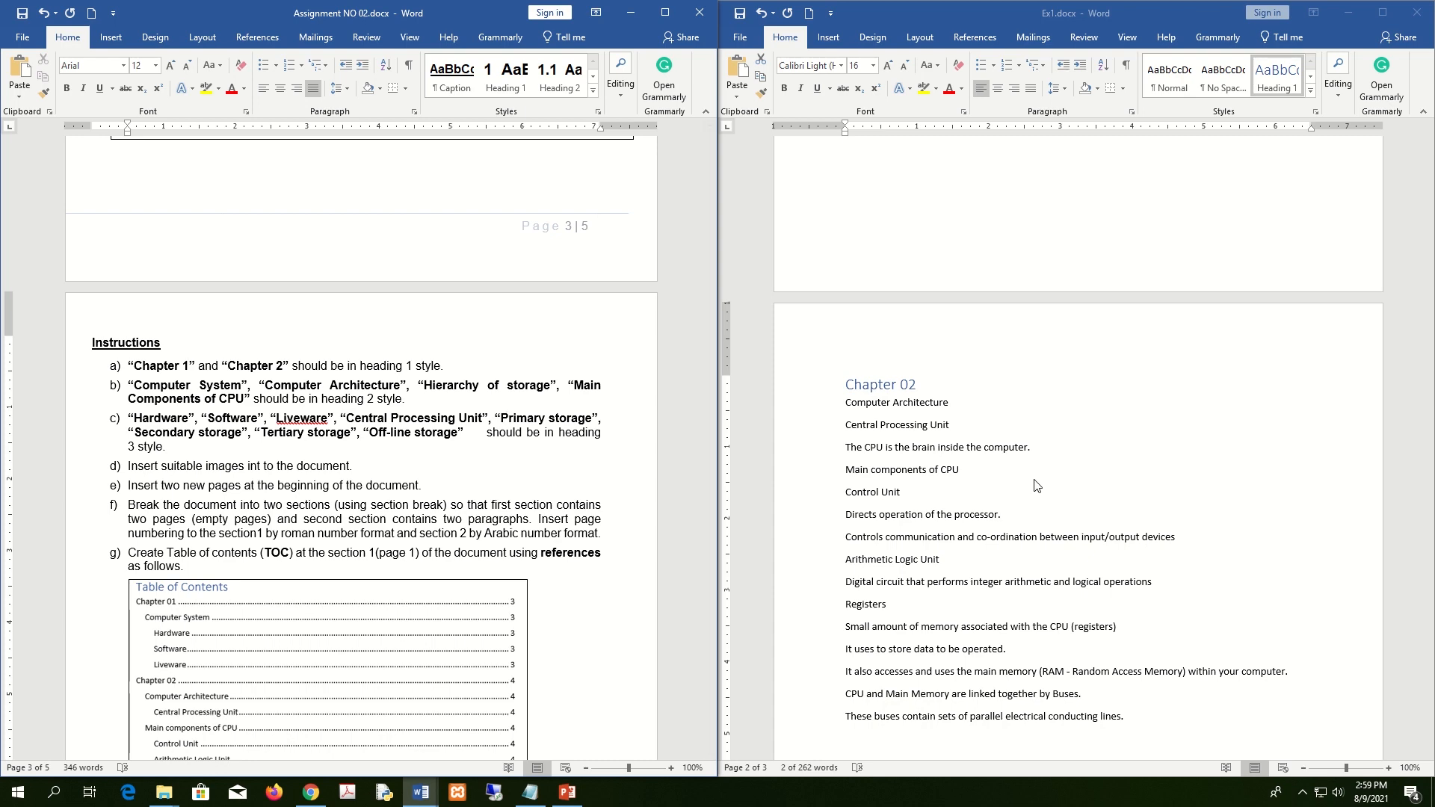
pyautogui.scroll(15, 1036, 486)
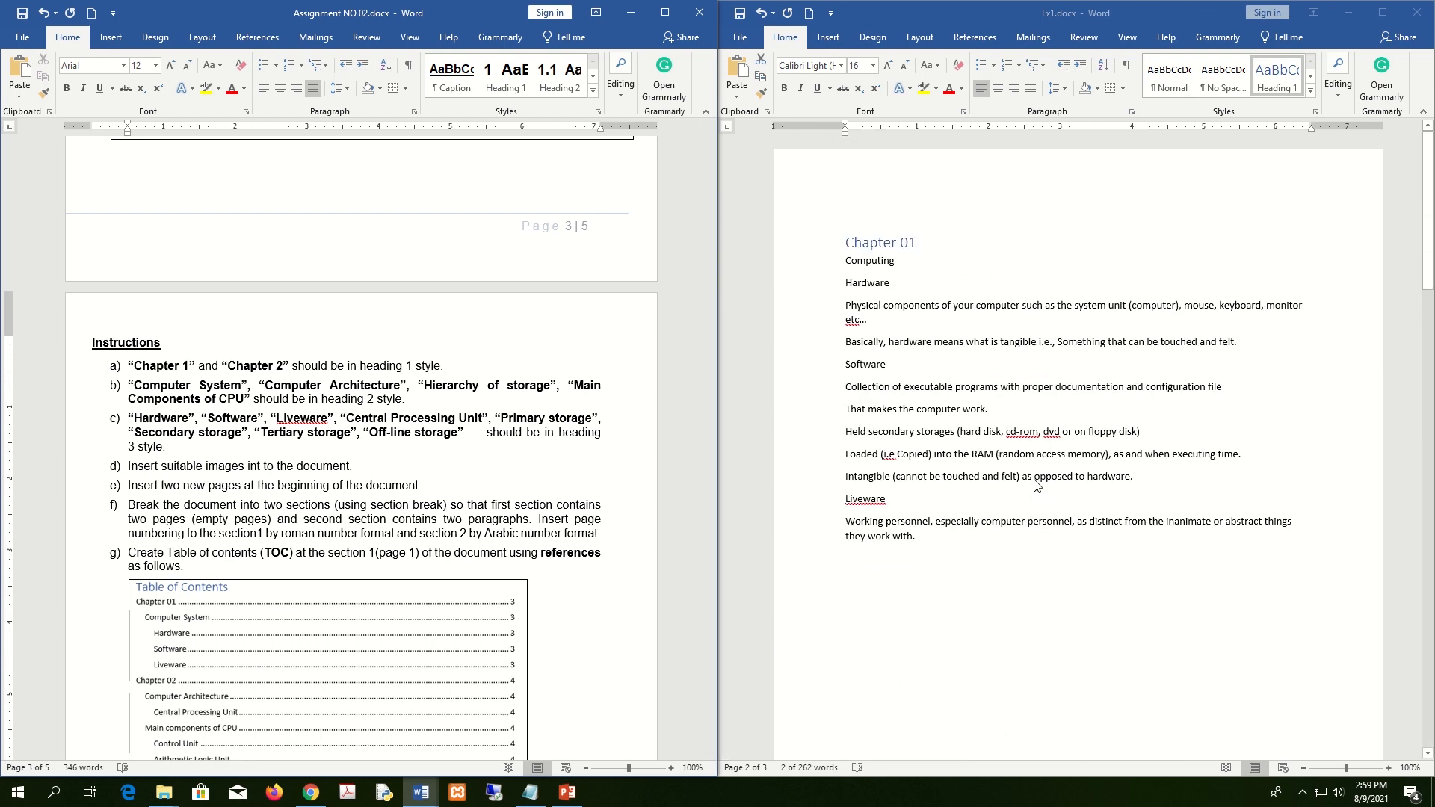
pyautogui.click(926, 261)
pyautogui.scroll(-5, 926, 260)
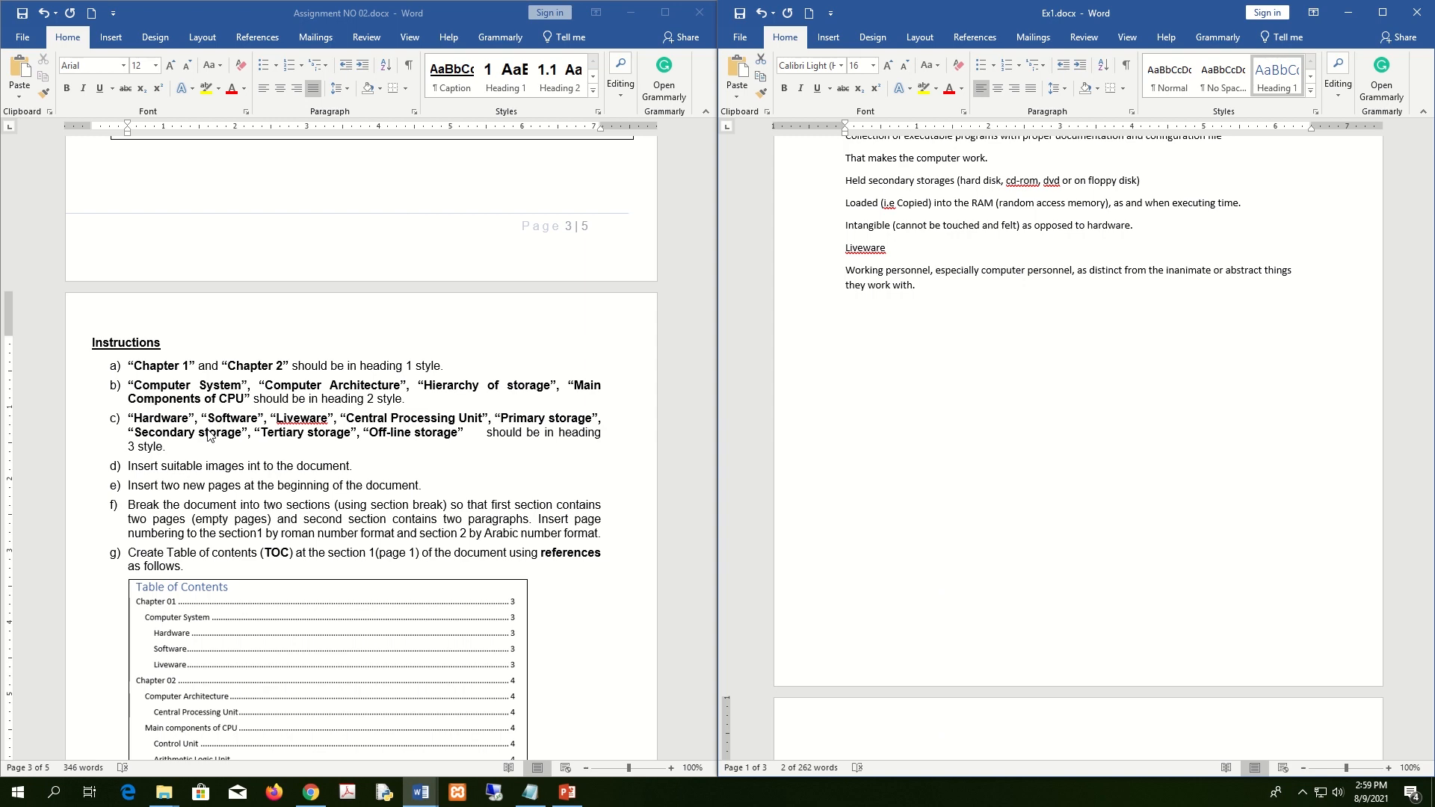
pyautogui.scroll(18, 208, 436)
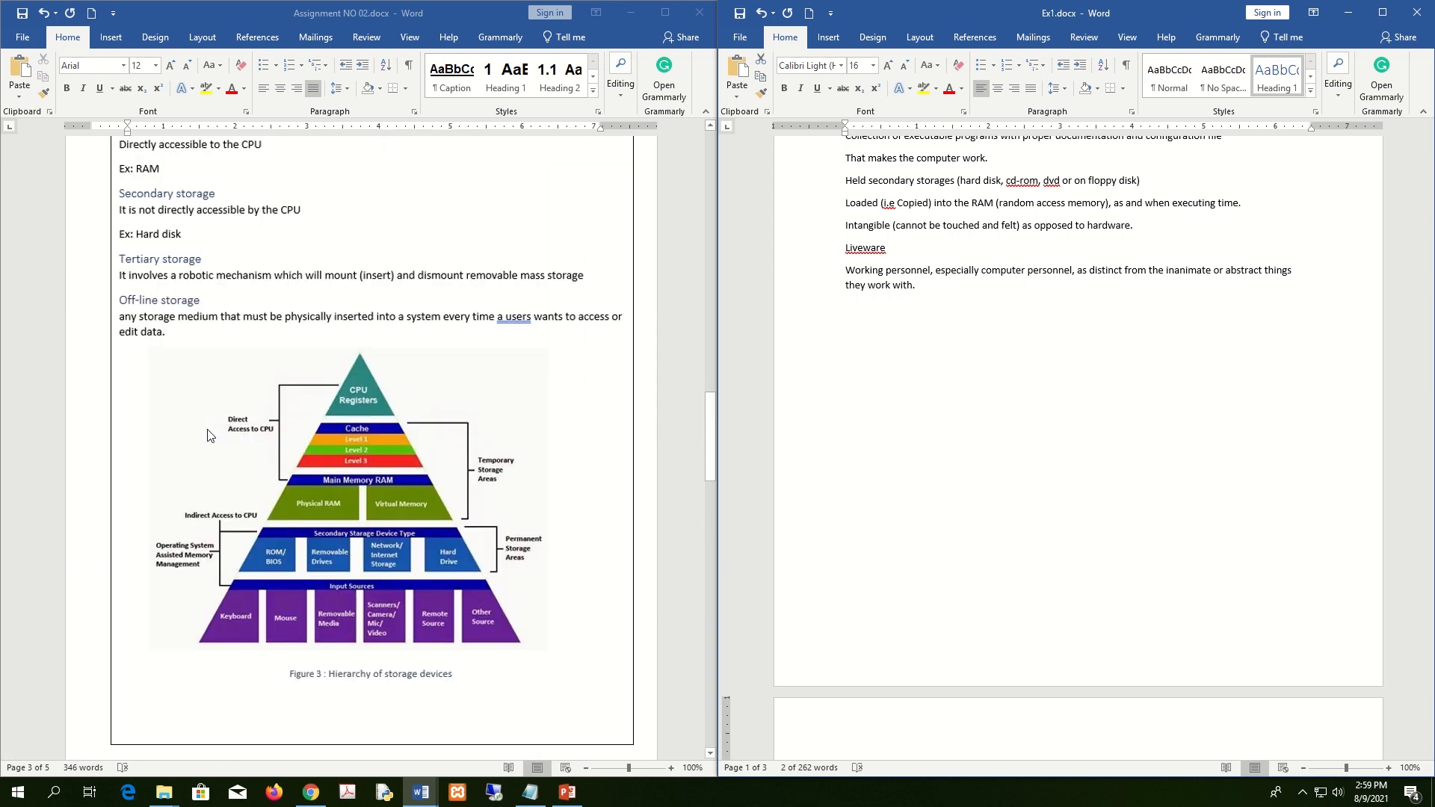
pyautogui.scroll(1, 208, 436)
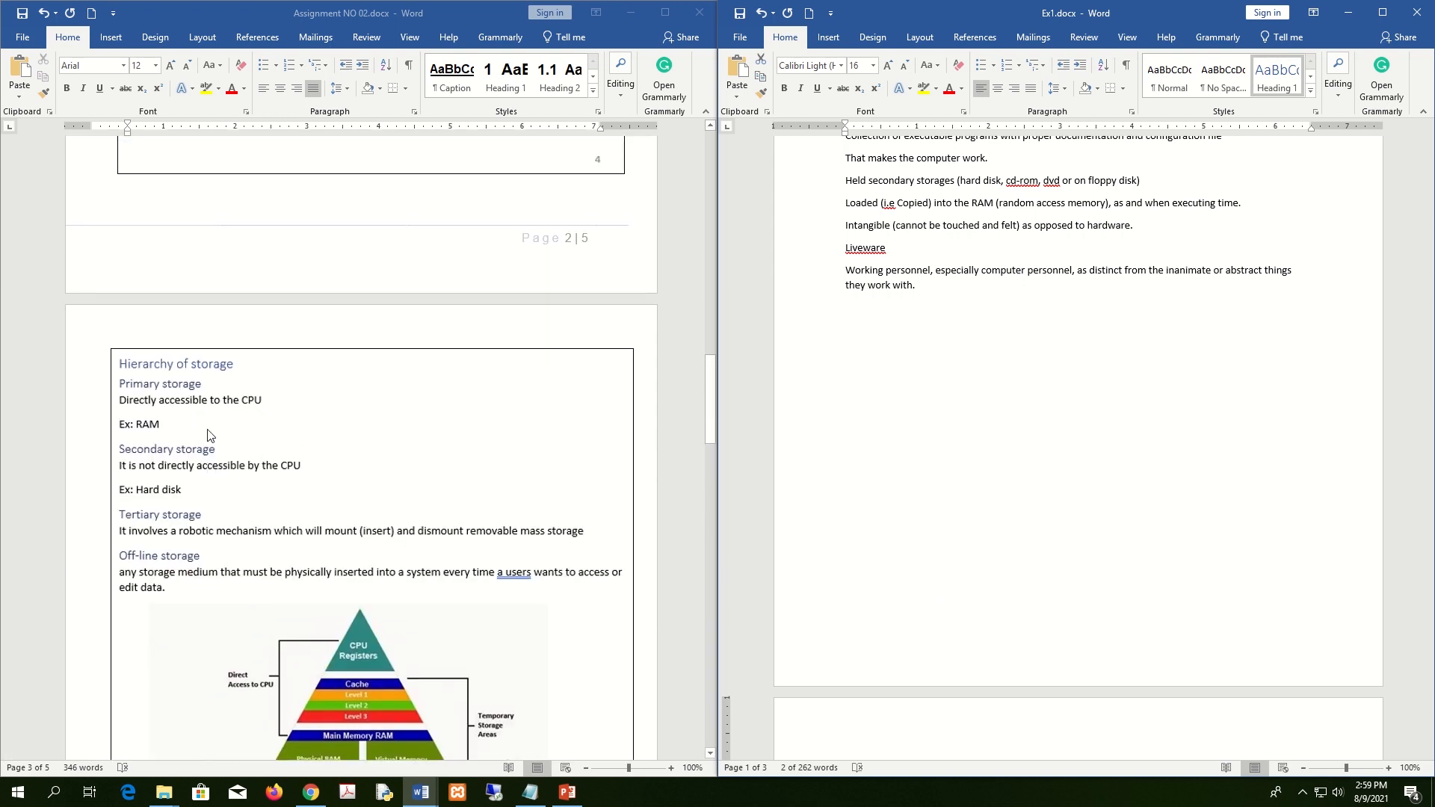
pyautogui.scroll(17, 207, 435)
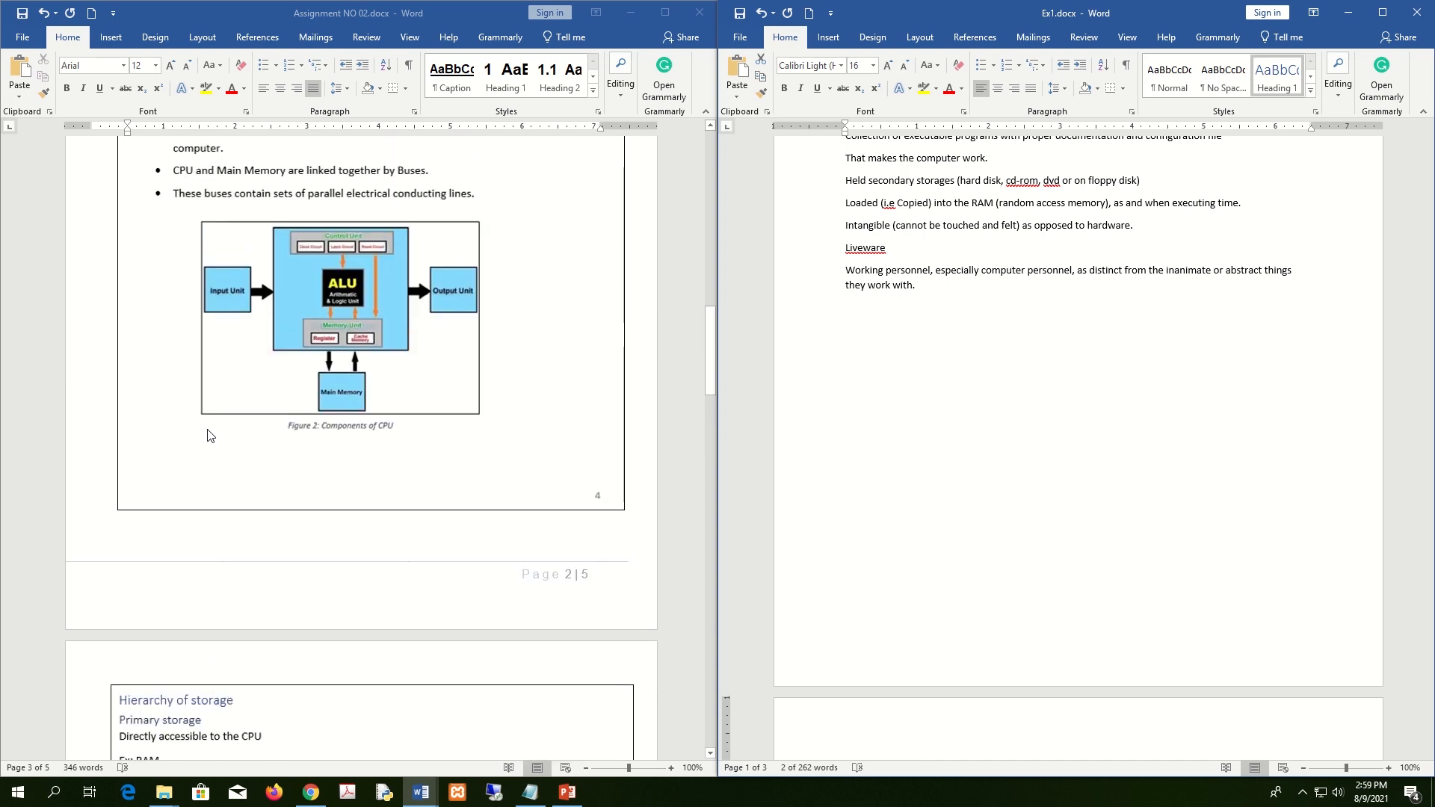
pyautogui.scroll(12, 208, 436)
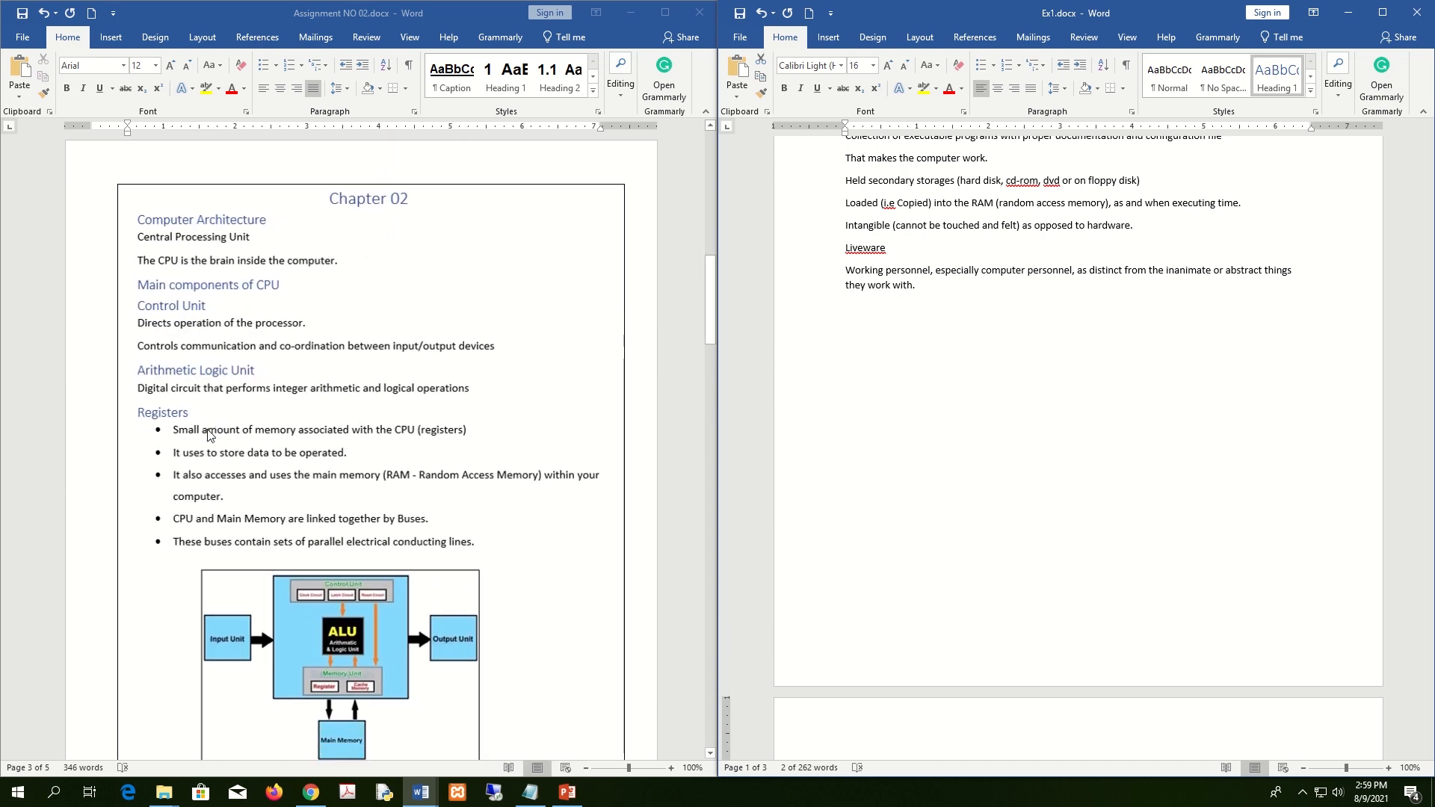
pyautogui.scroll(4, 207, 436)
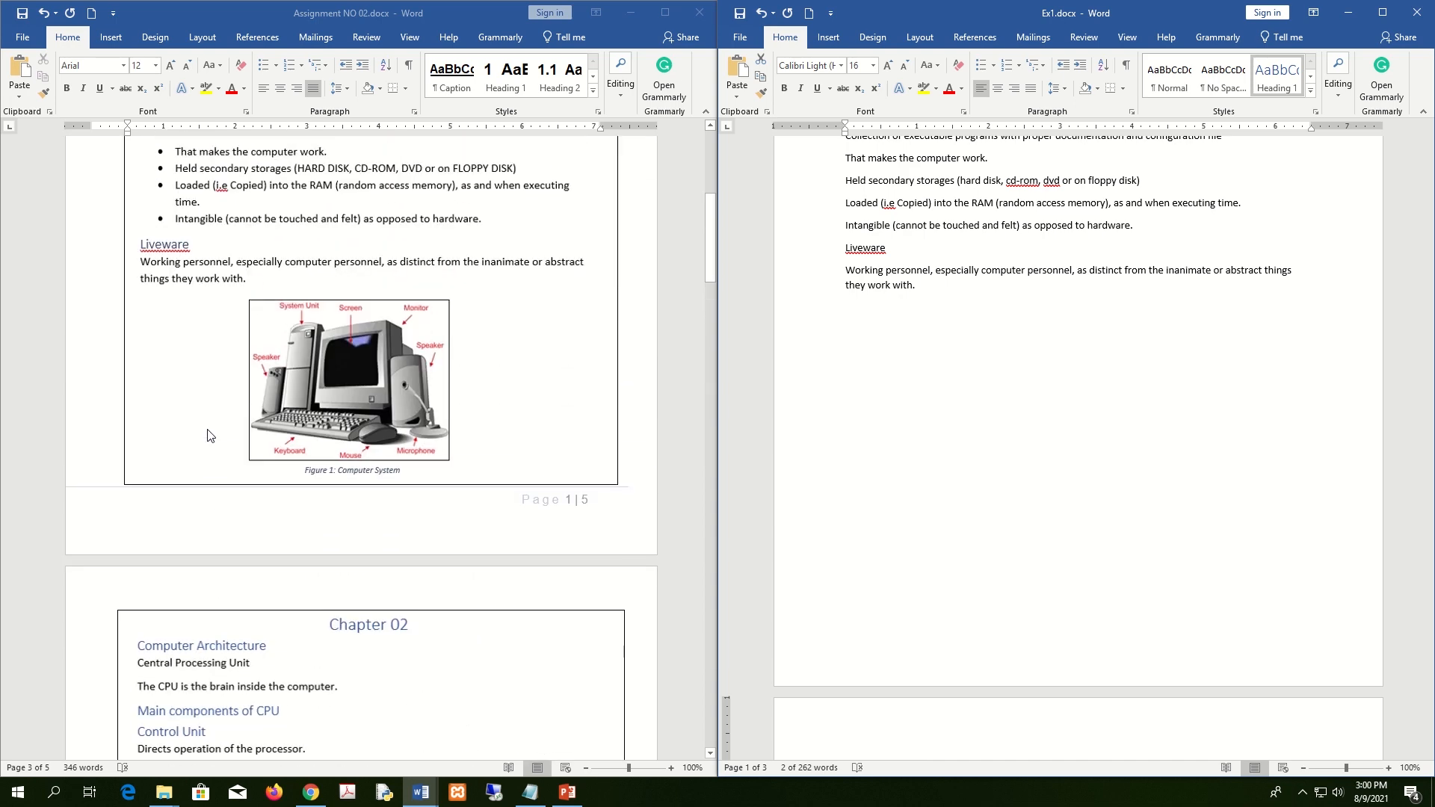
pyautogui.moveTo(468, 5)
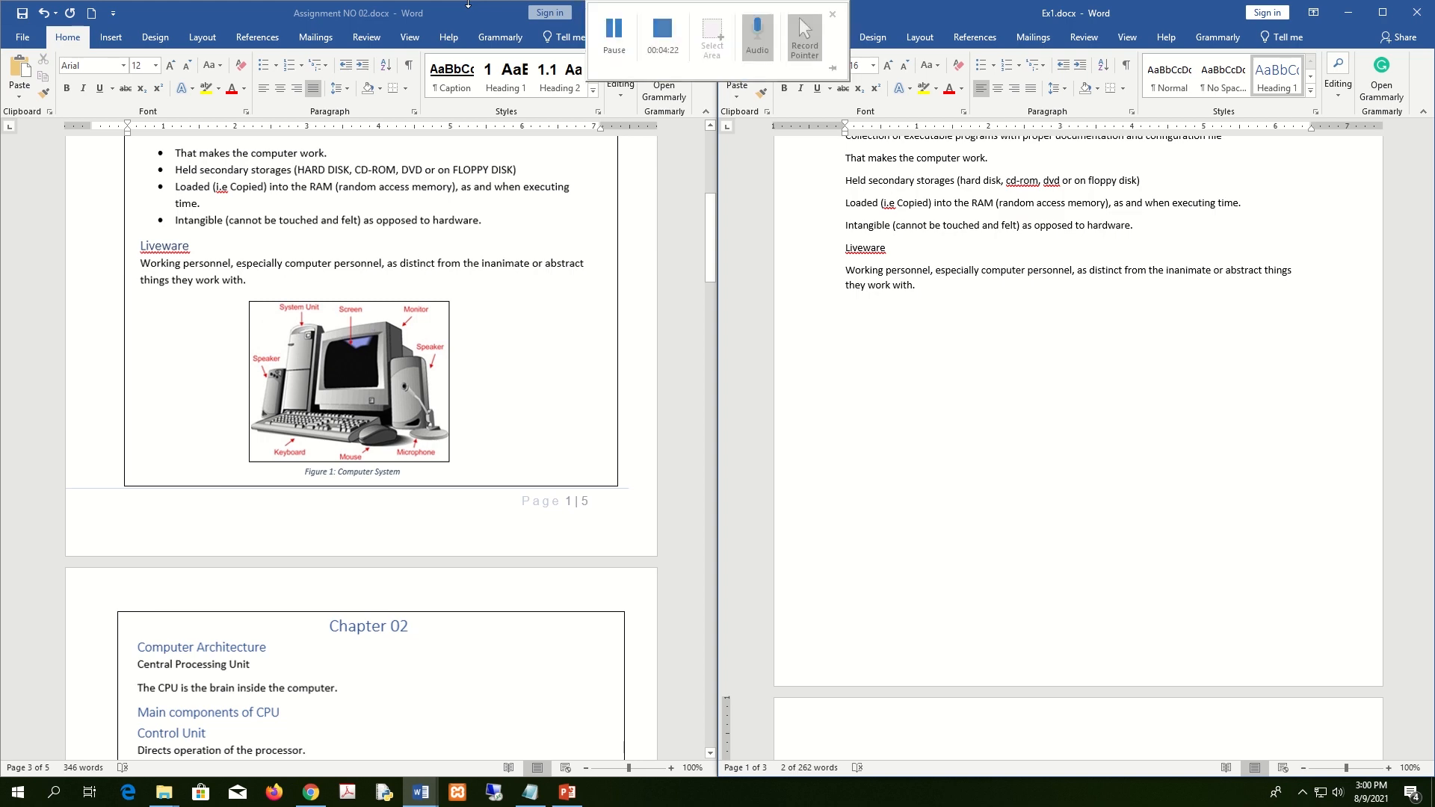
pyautogui.scroll(8, 359, 448)
pyautogui.click(1153, 447)
pyautogui.scroll(5, 1153, 447)
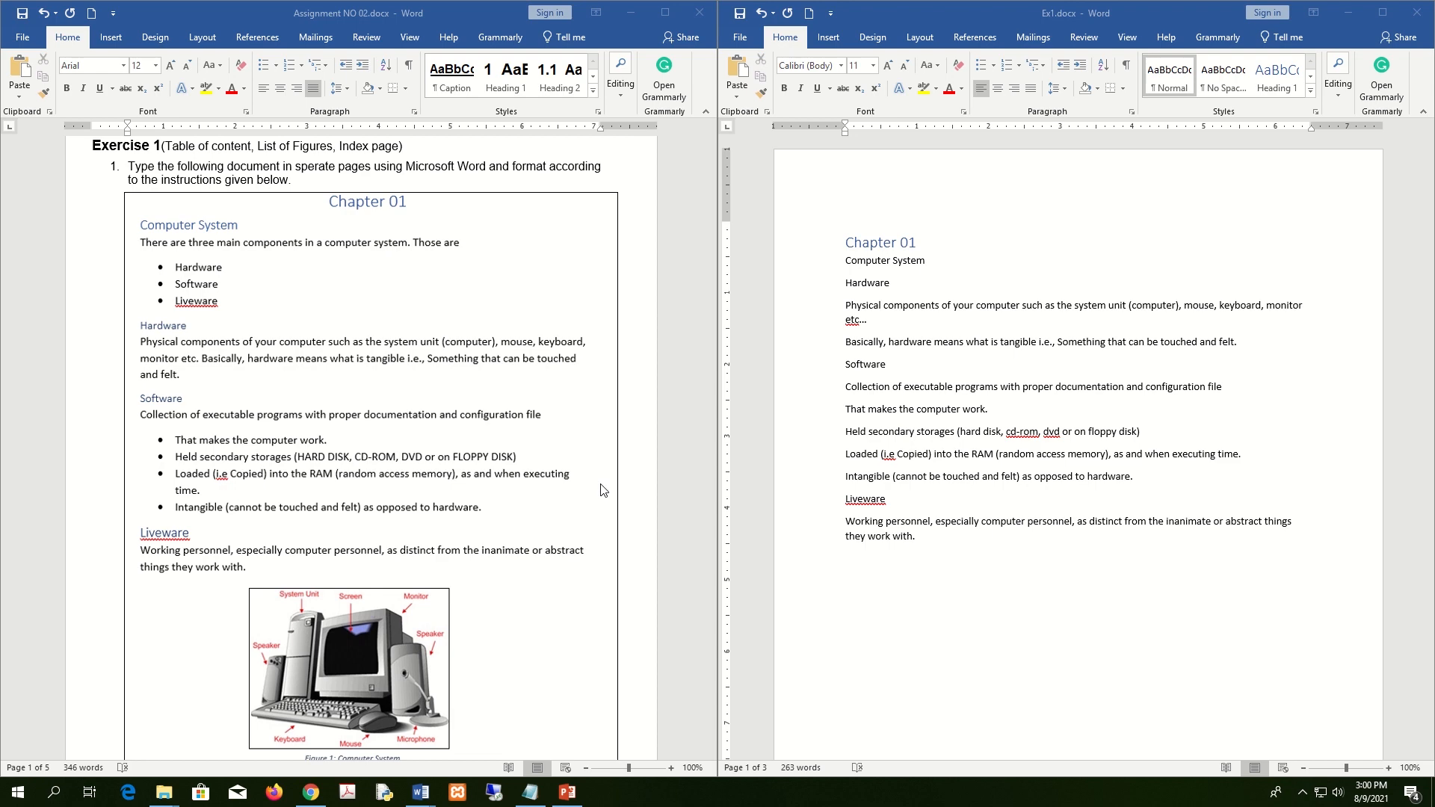
# Apply Heading 2 to the Computer System and Computer Architecture titles.
pyautogui.click(916, 330)
pyautogui.click(828, 262)
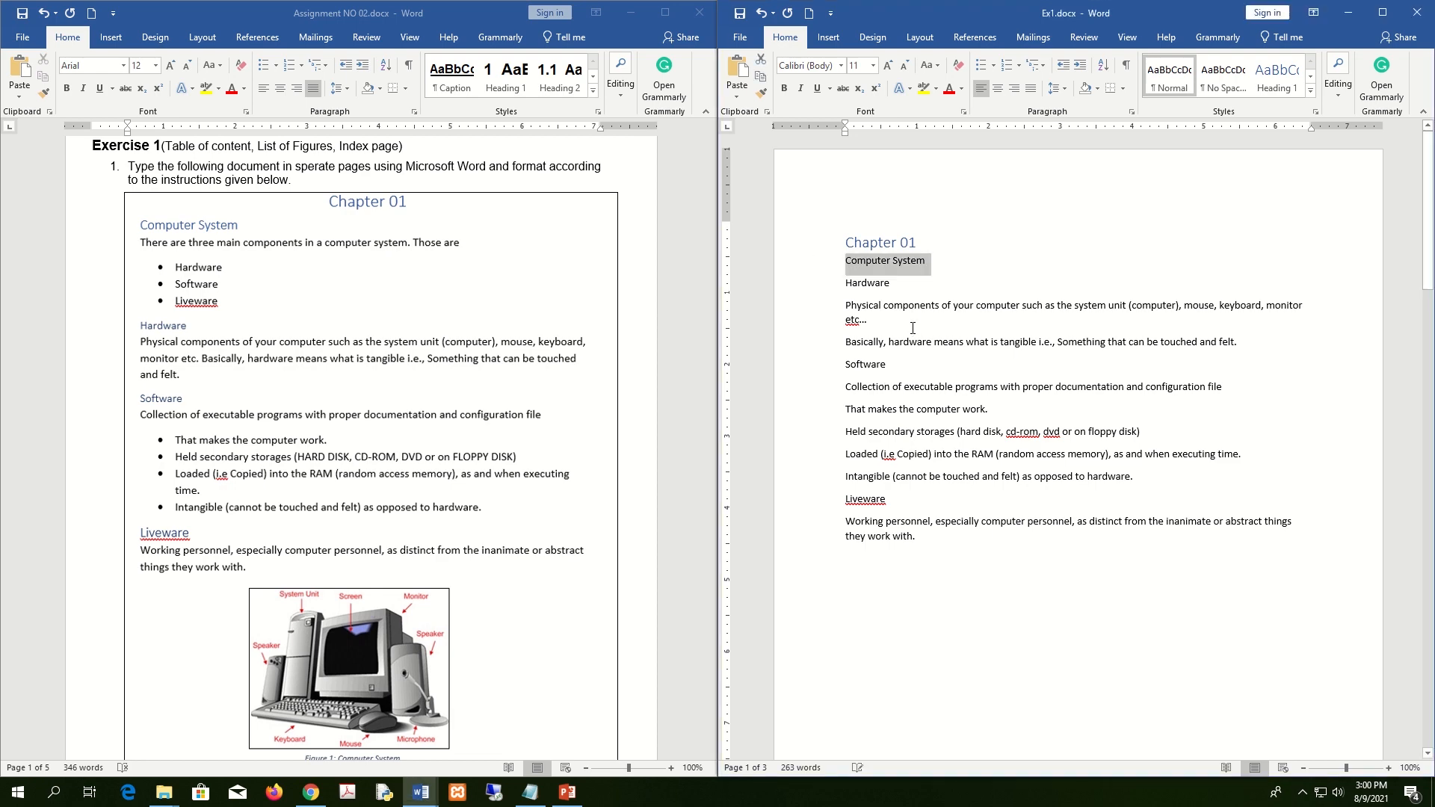
pyautogui.scroll(-20, 446, 426)
pyautogui.scroll(-7, 446, 426)
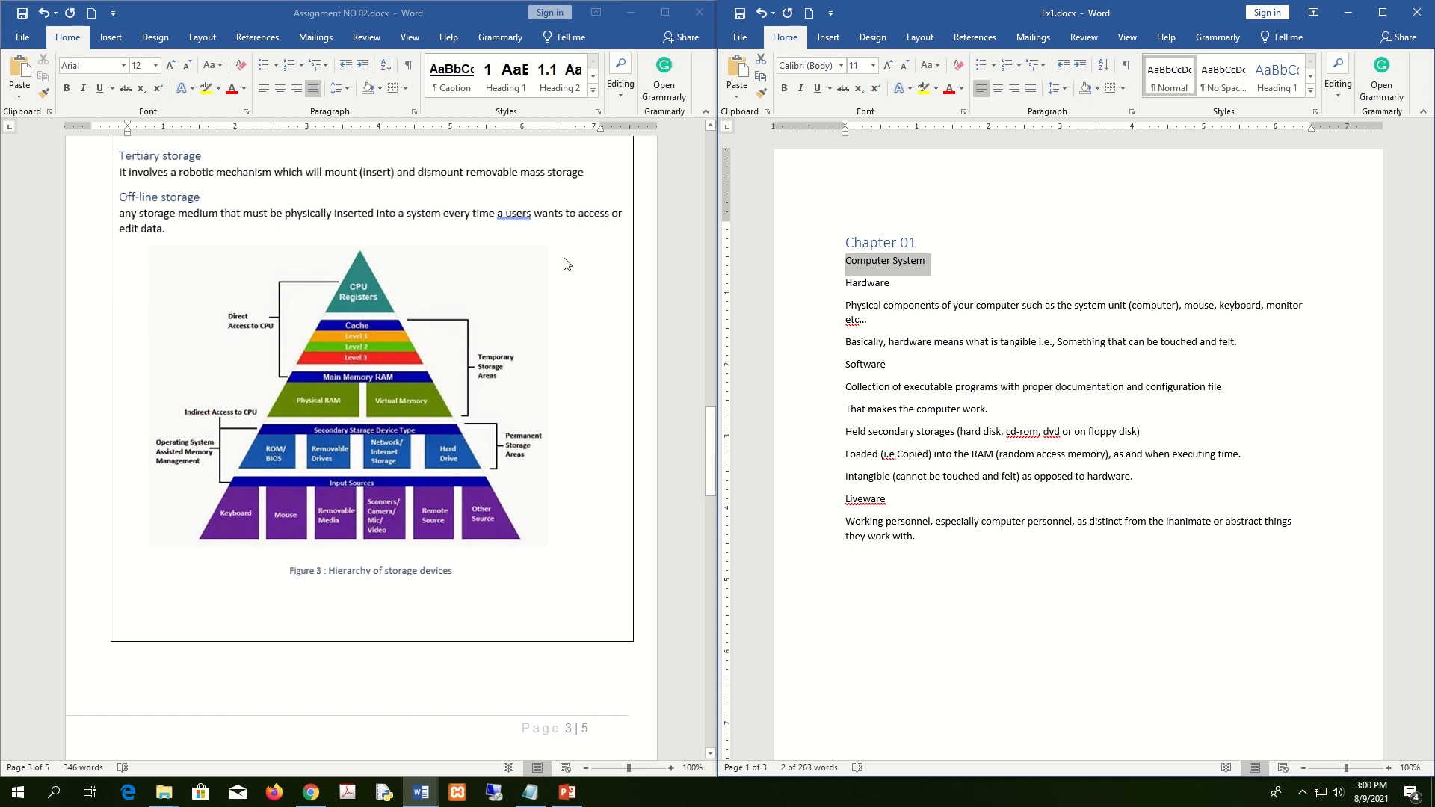
pyautogui.scroll(-13, 410, 425)
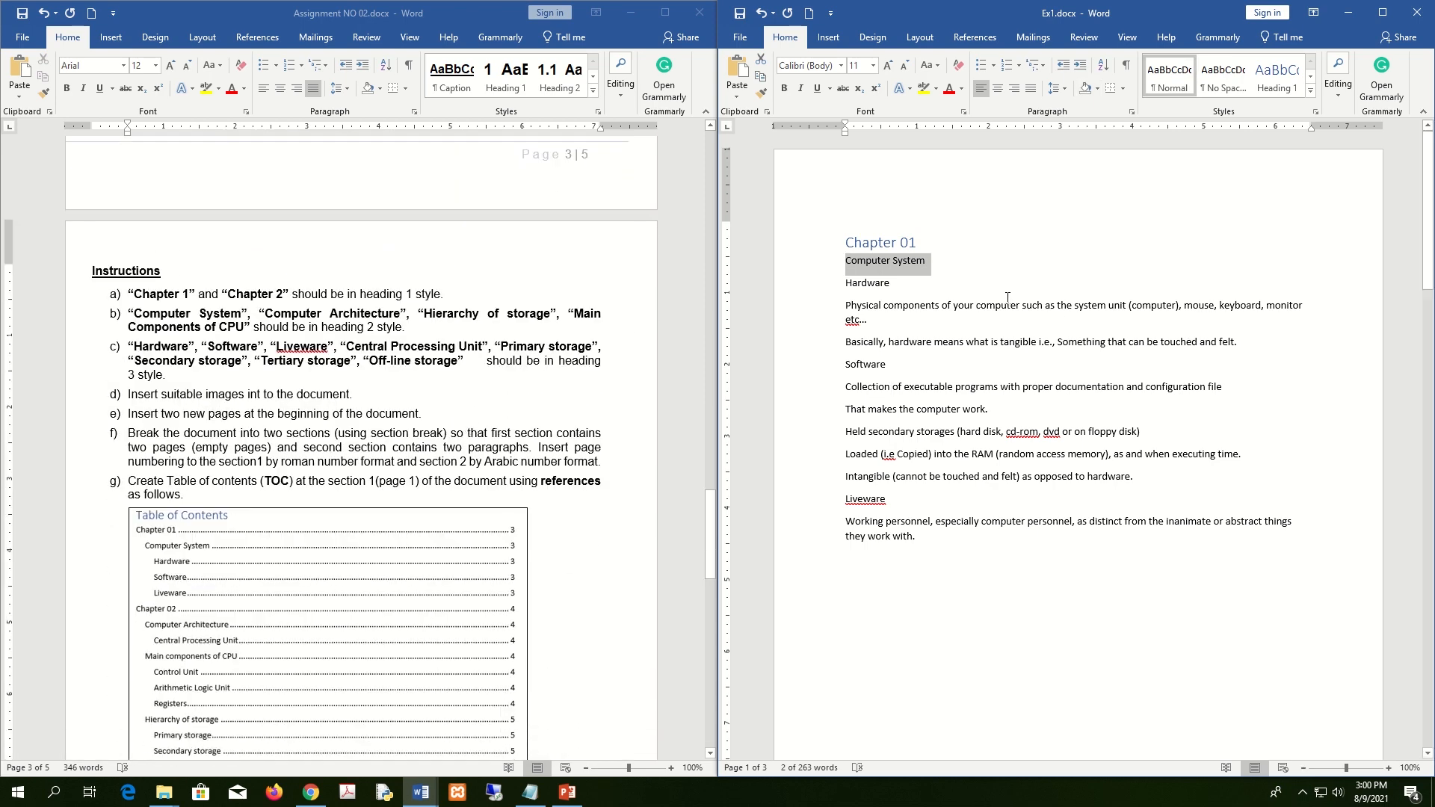
pyautogui.click(772, 263)
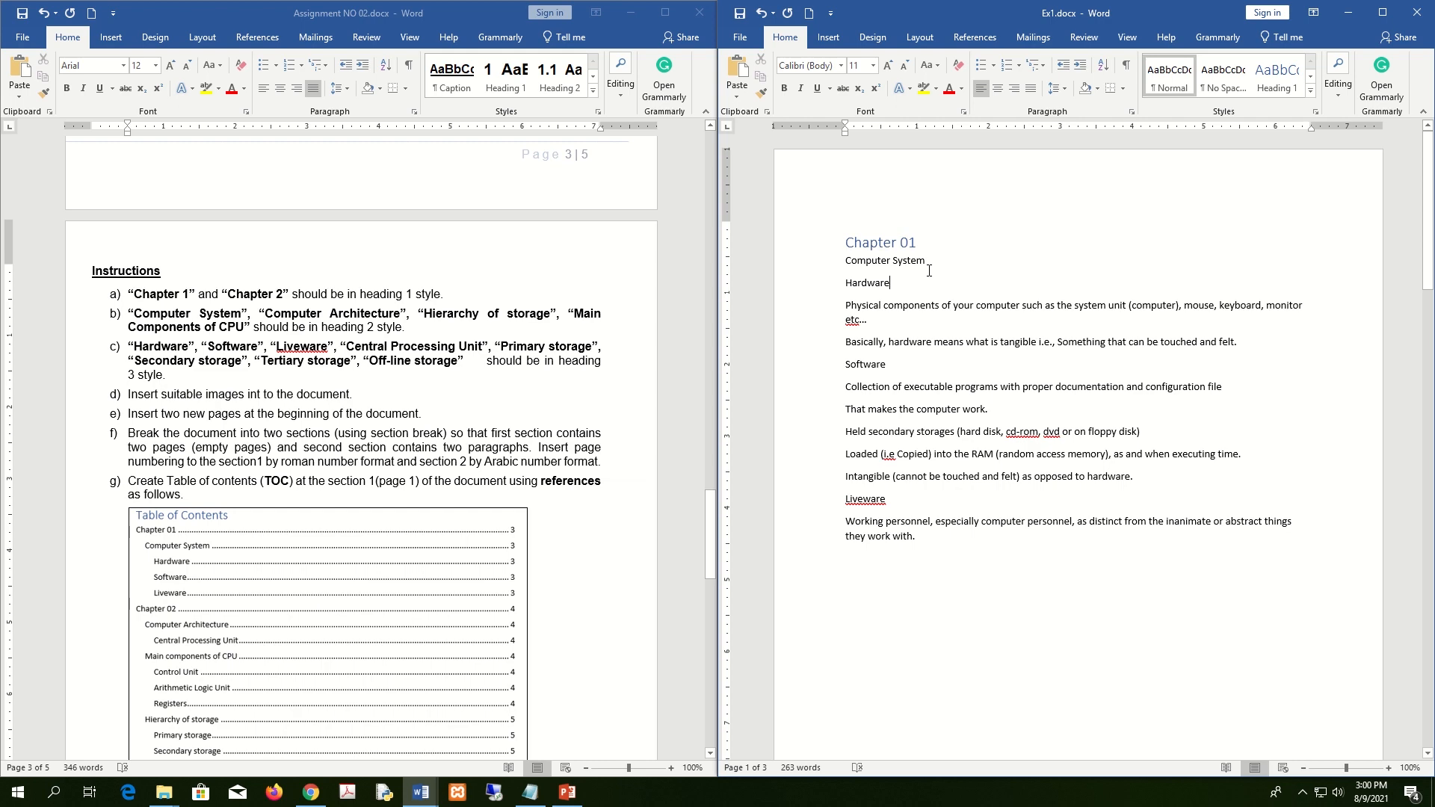
pyautogui.click(1311, 90)
pyautogui.click(1322, 81)
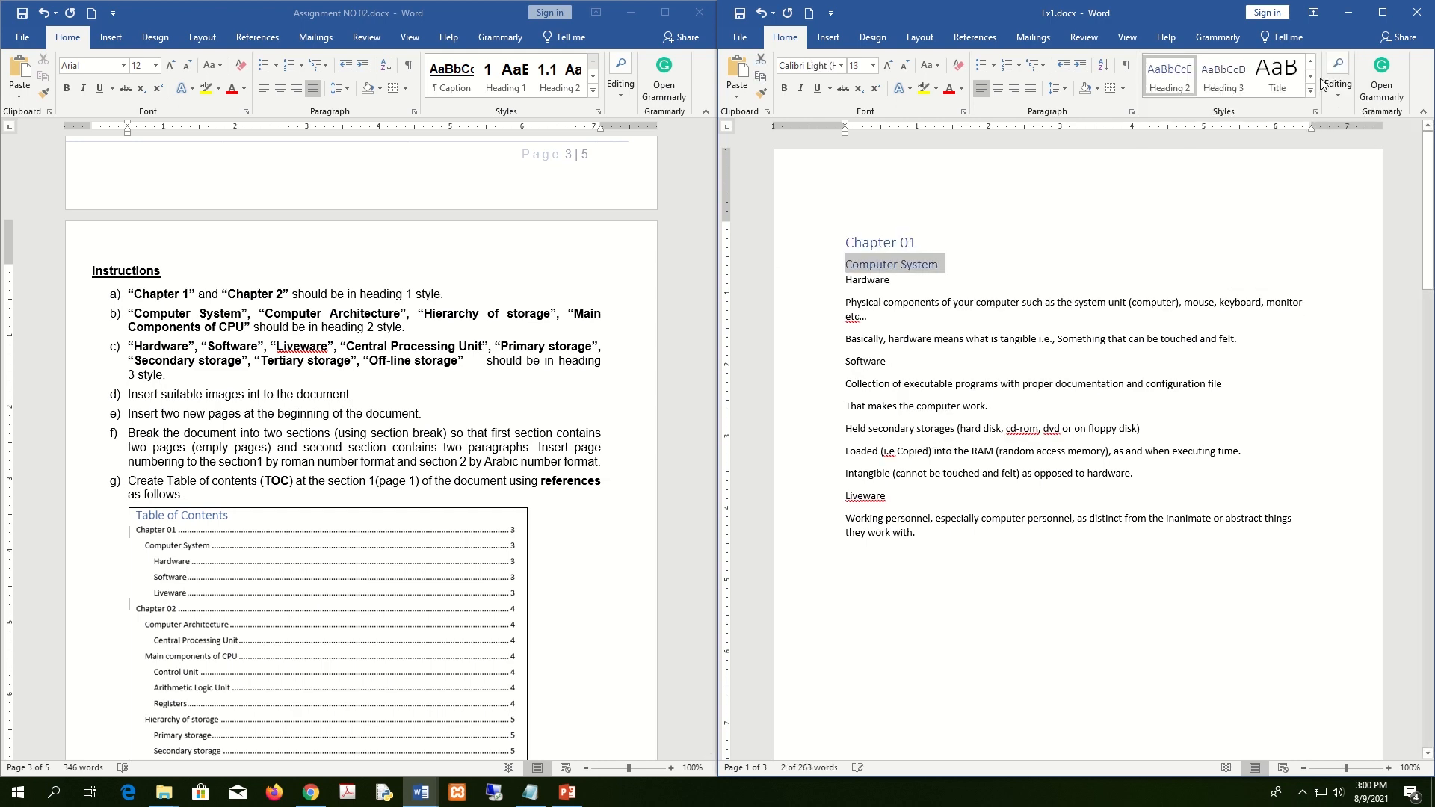
pyautogui.scroll(-12, 1021, 612)
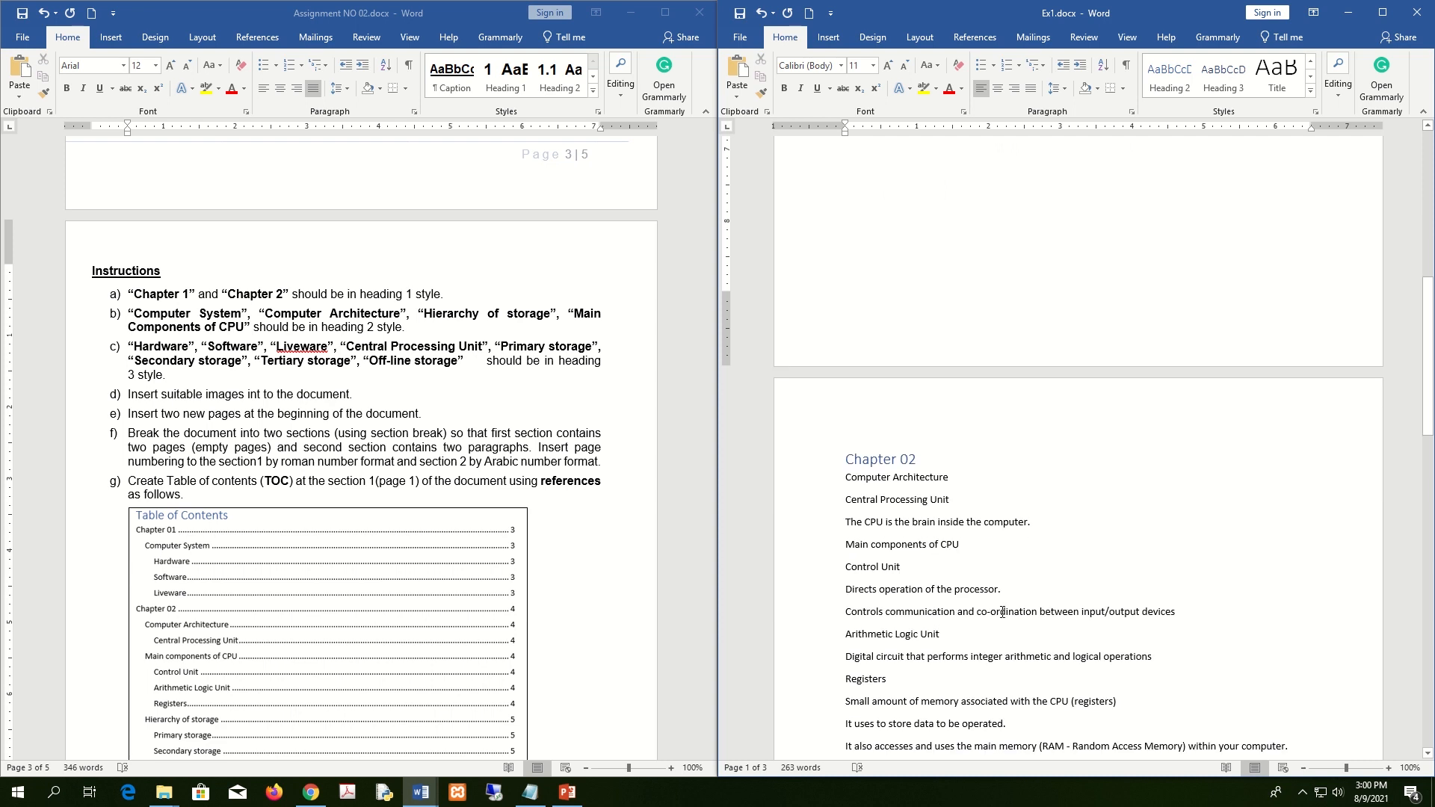
pyautogui.click(830, 472)
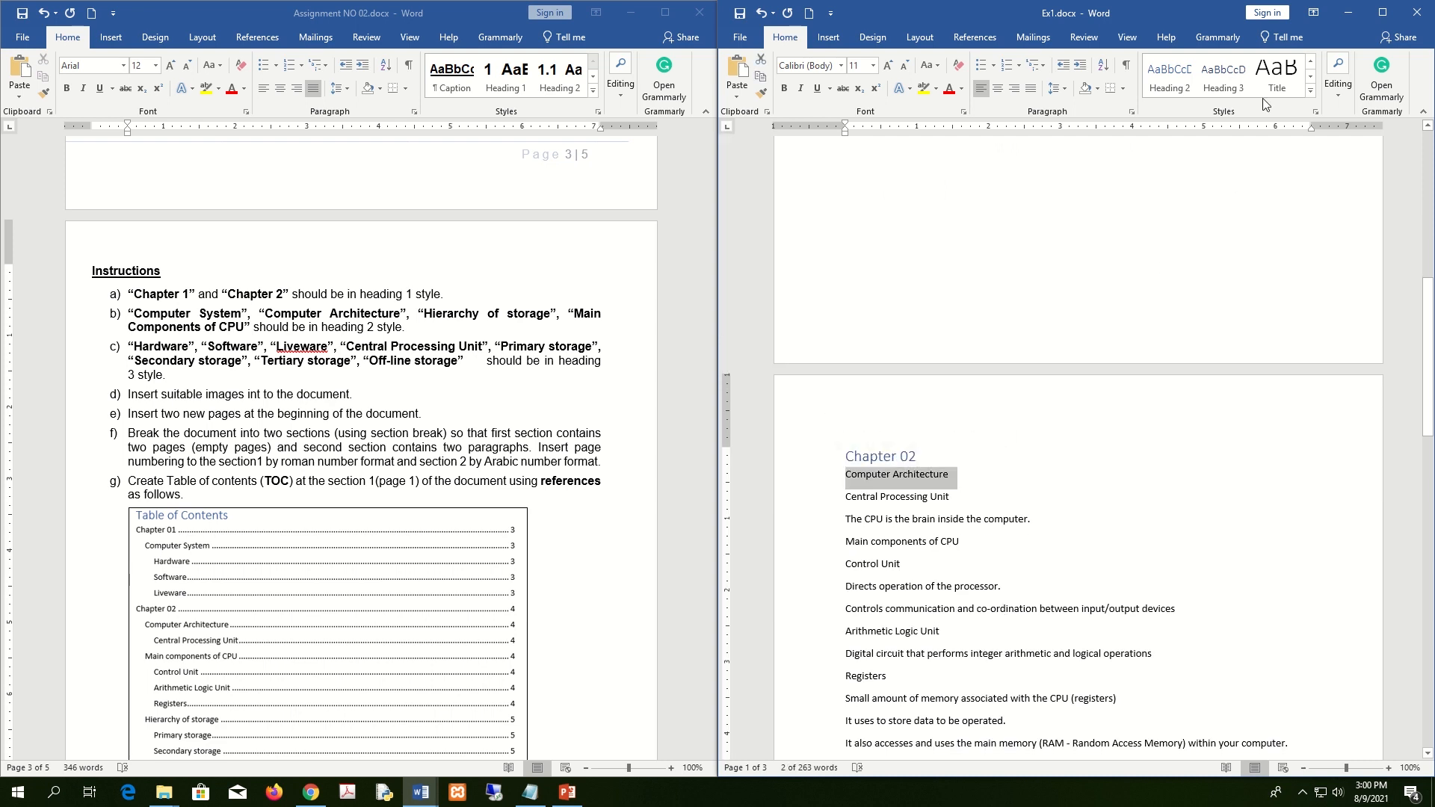
pyautogui.click(1170, 77)
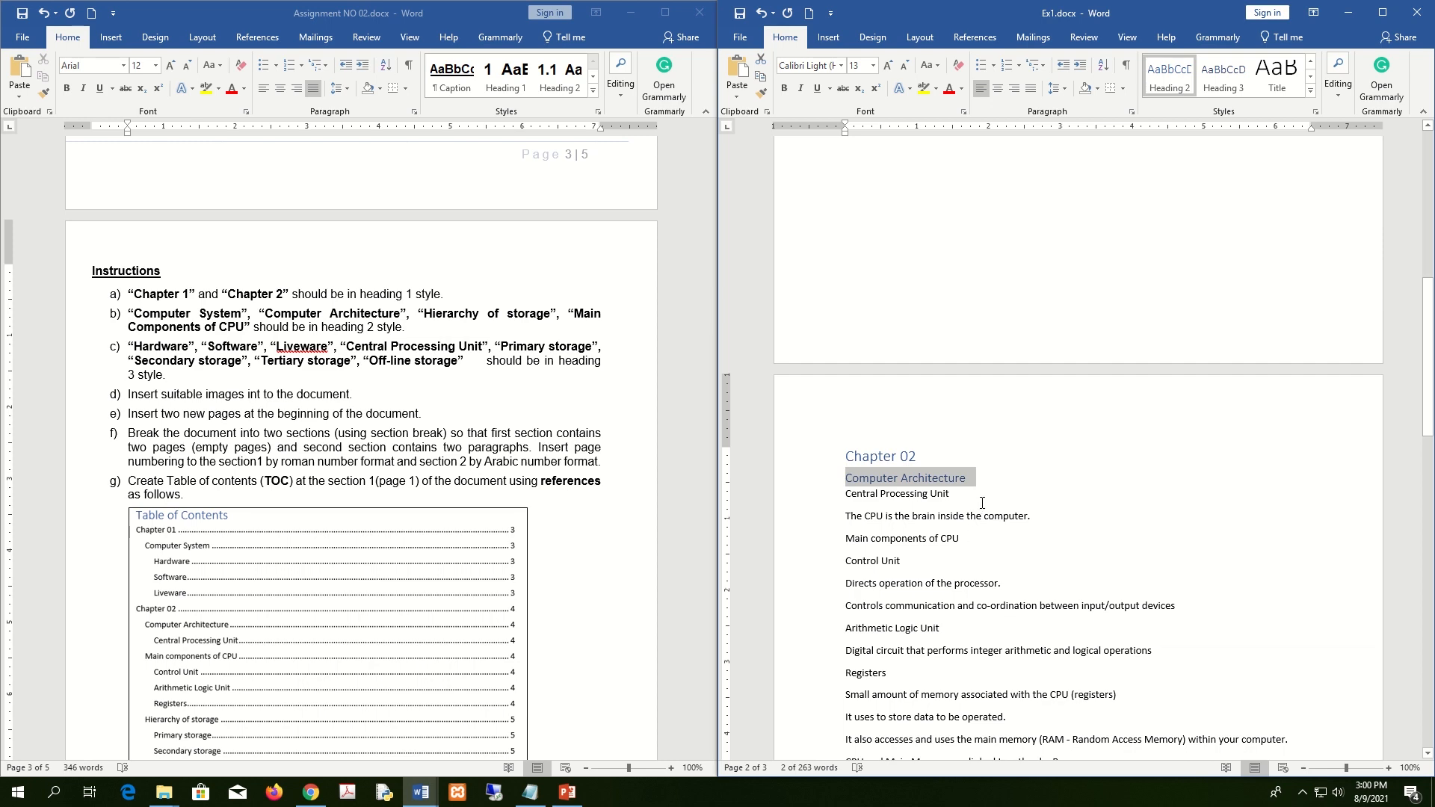
# Apply Heading 2 to the Main components of CPU and Hierarchy of storage titles.
pyautogui.moveTo(969, 540); pyautogui.dragTo(846, 540)
pyautogui.click(1170, 75)
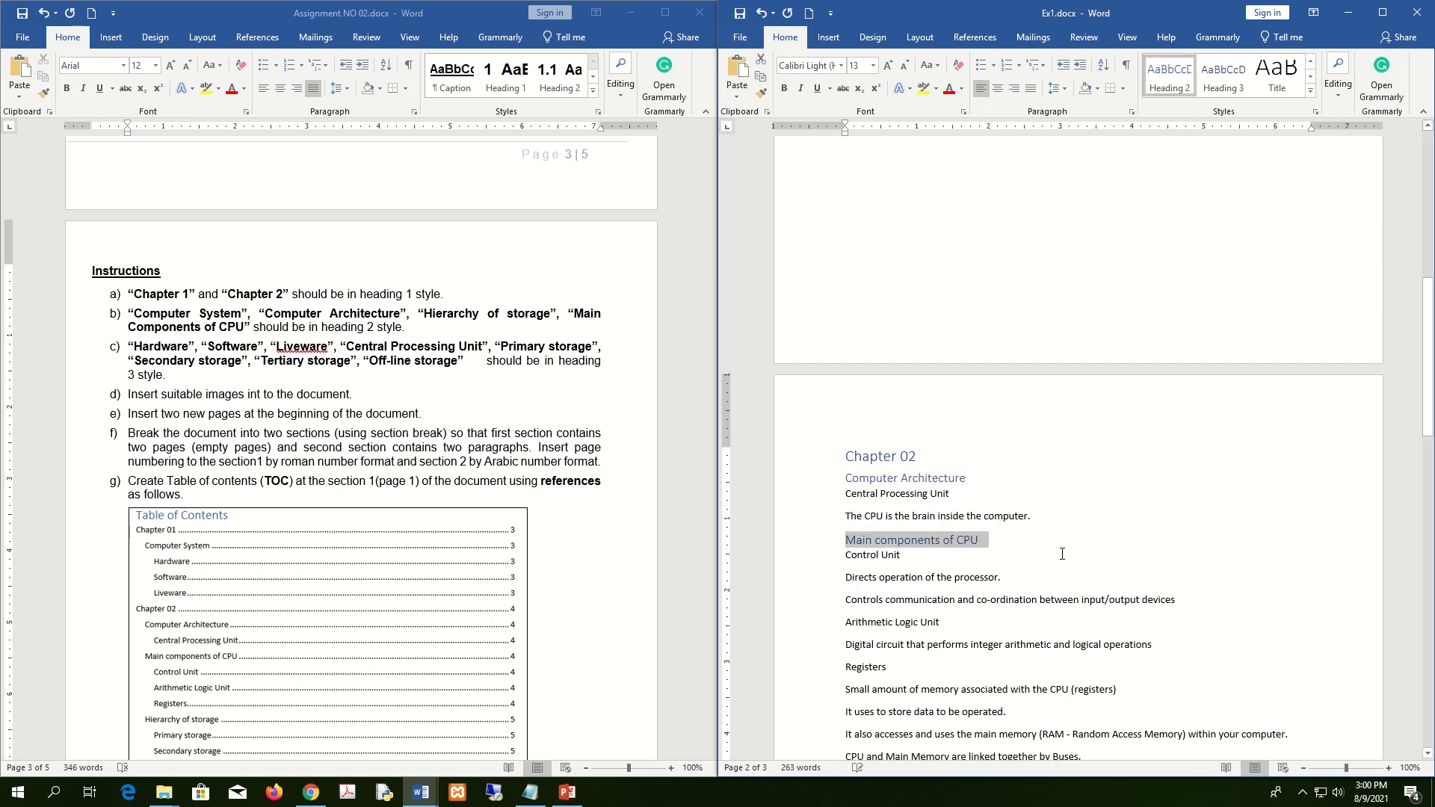
pyautogui.scroll(-10, 1064, 553)
pyautogui.scroll(-5, 1064, 553)
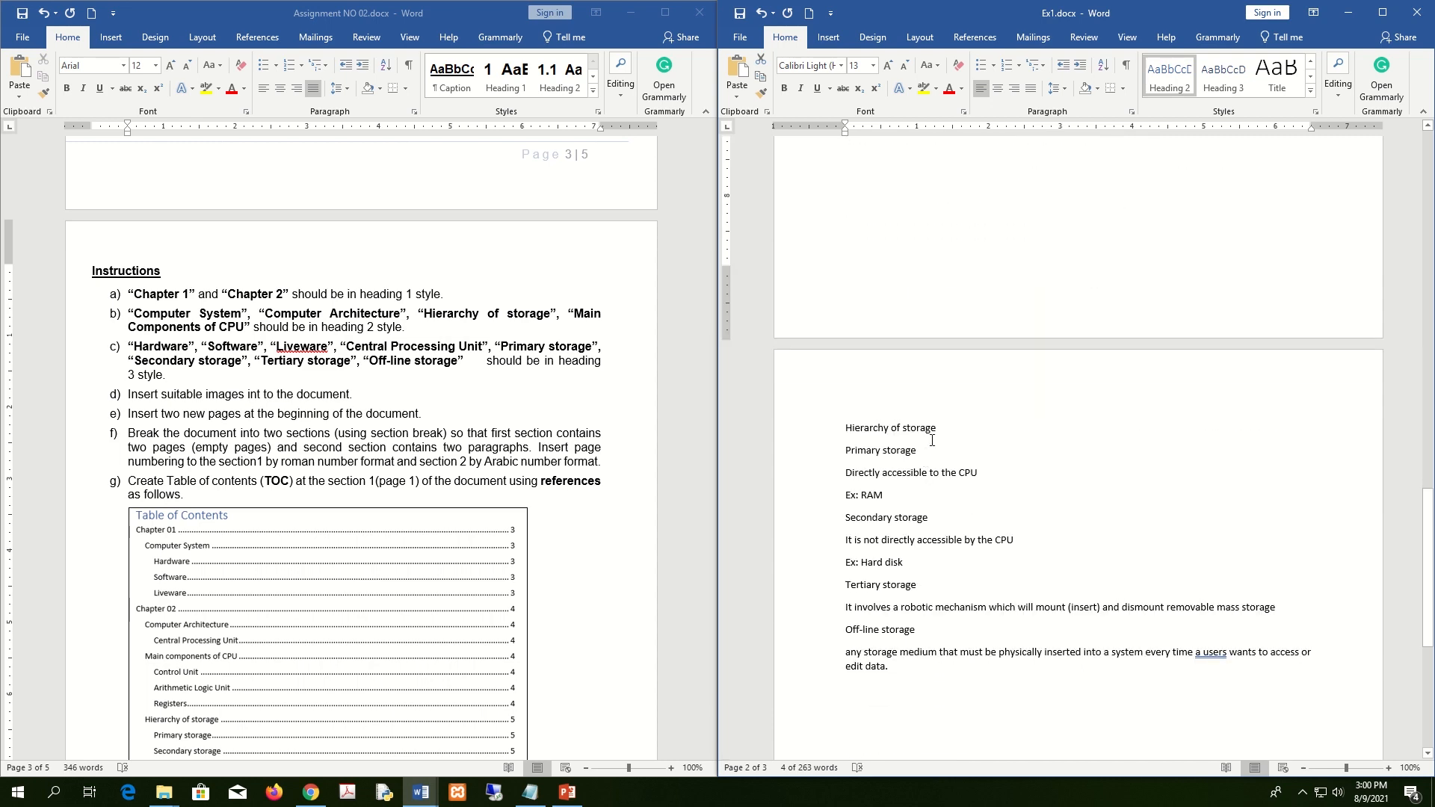
pyautogui.moveTo(939, 428); pyautogui.dragTo(848, 428)
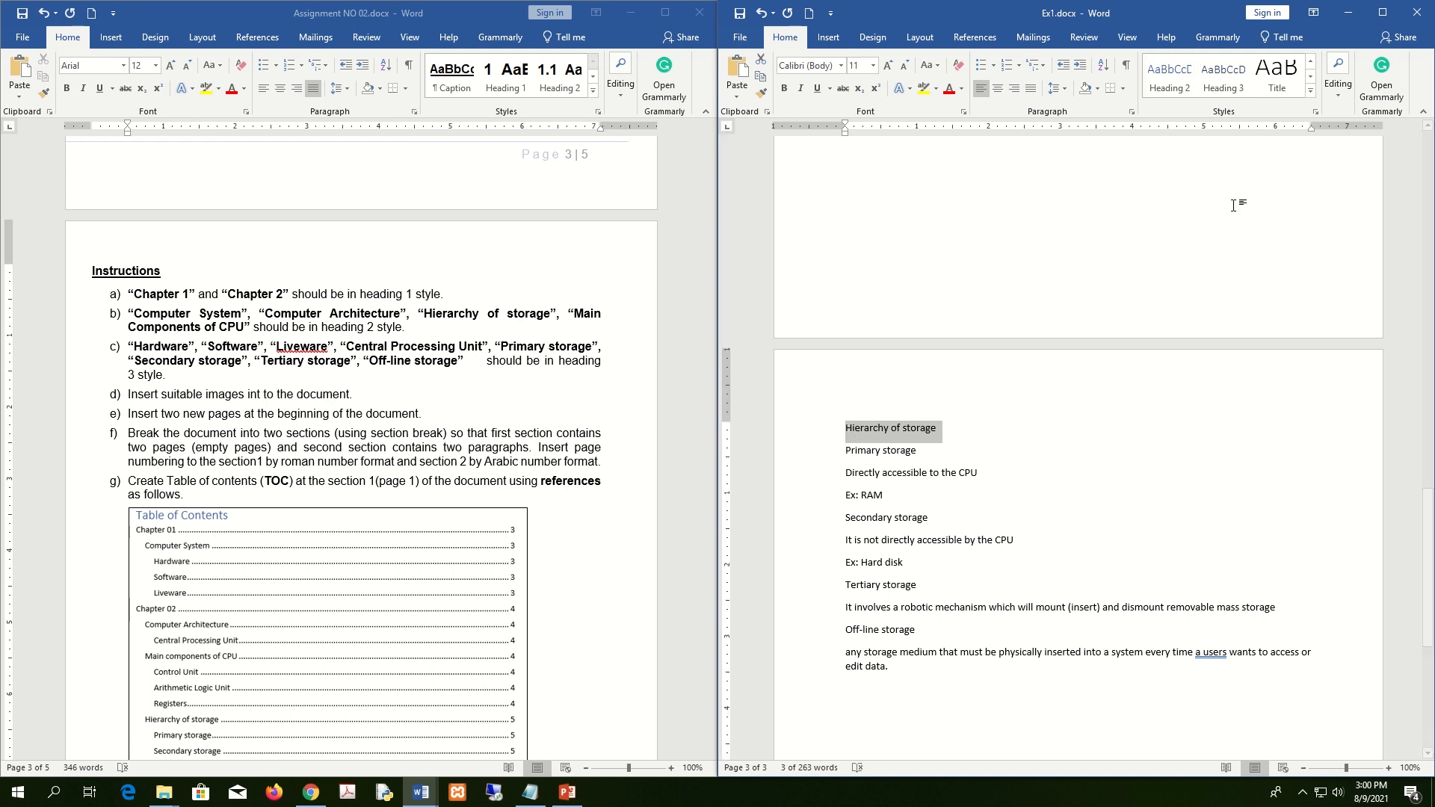
pyautogui.click(1184, 81)
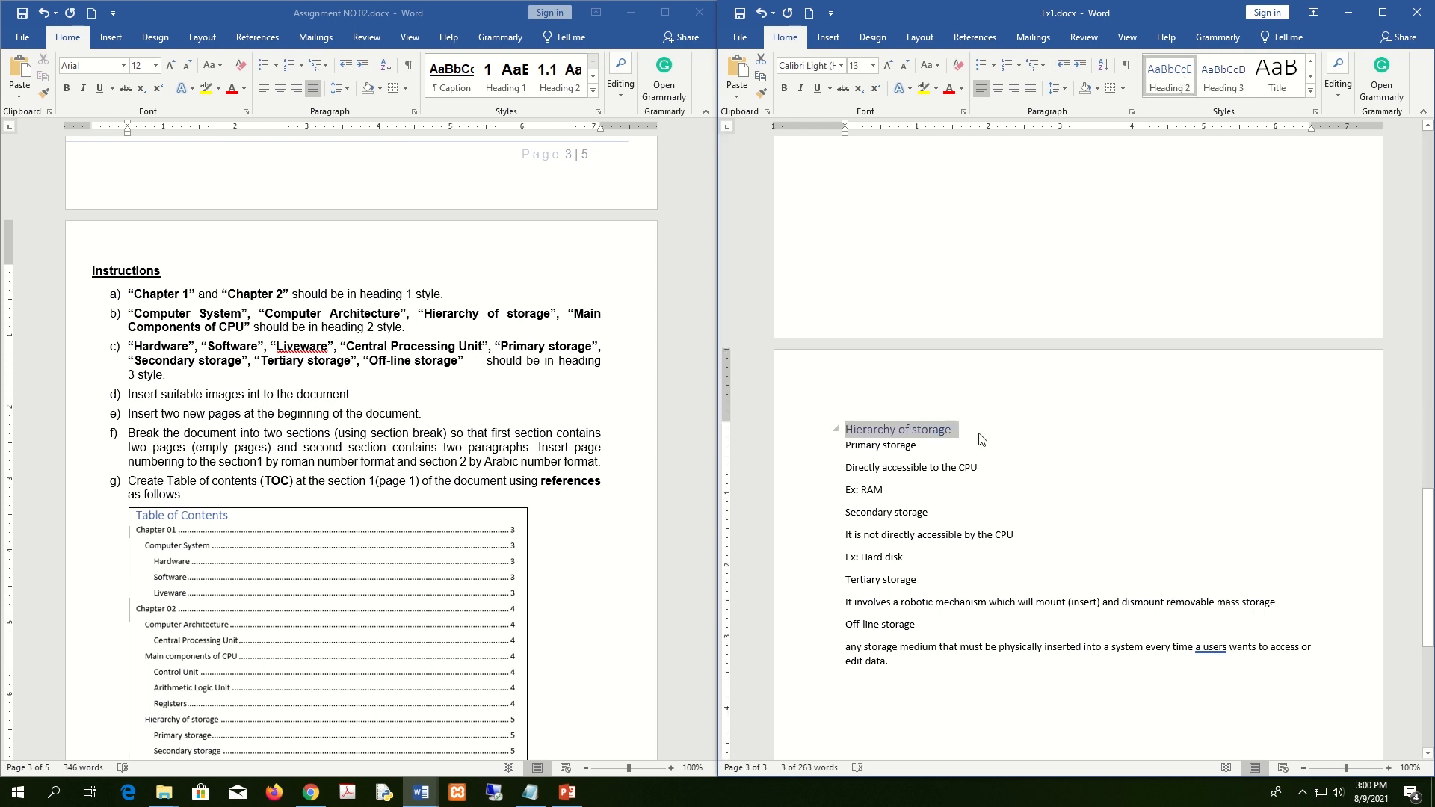
pyautogui.click(1082, 459)
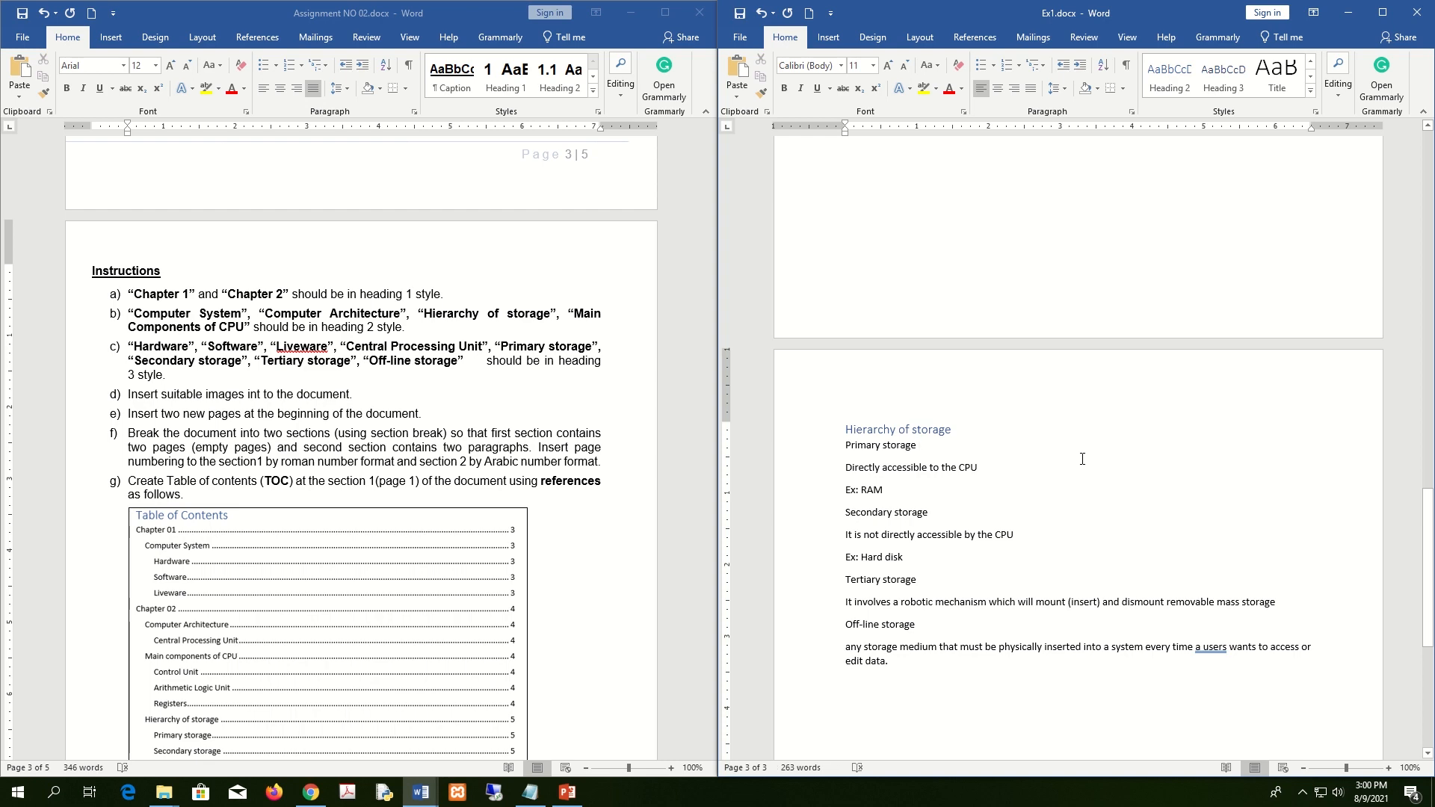
pyautogui.scroll(20, 1082, 459)
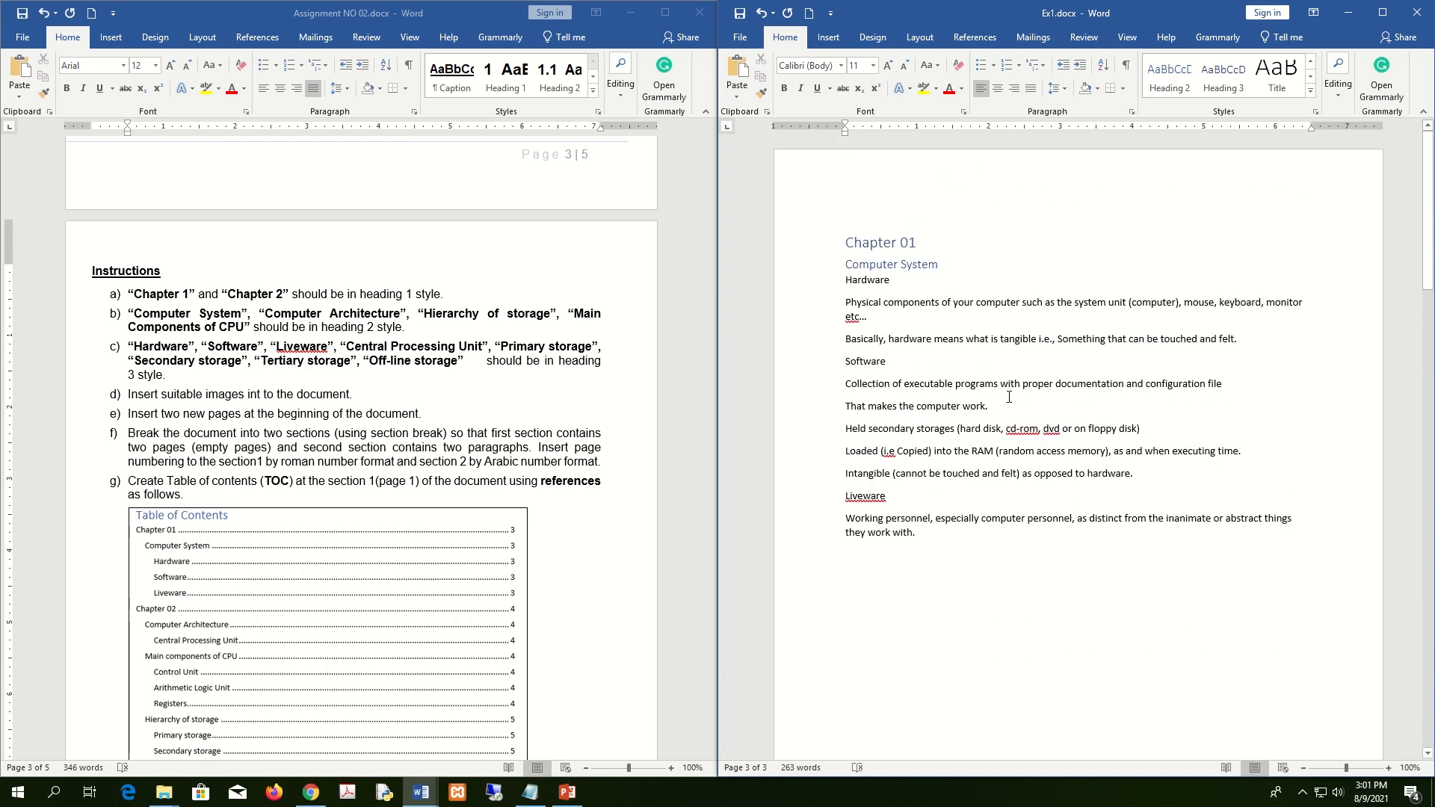
# Make Hardware, Software and Liveware Heading 3 headings.
pyautogui.doubleClick(894, 281)
pyautogui.keyDown('ctrl'); pyautogui.doubleClick(865, 362); pyautogui.keyUp('ctrl')
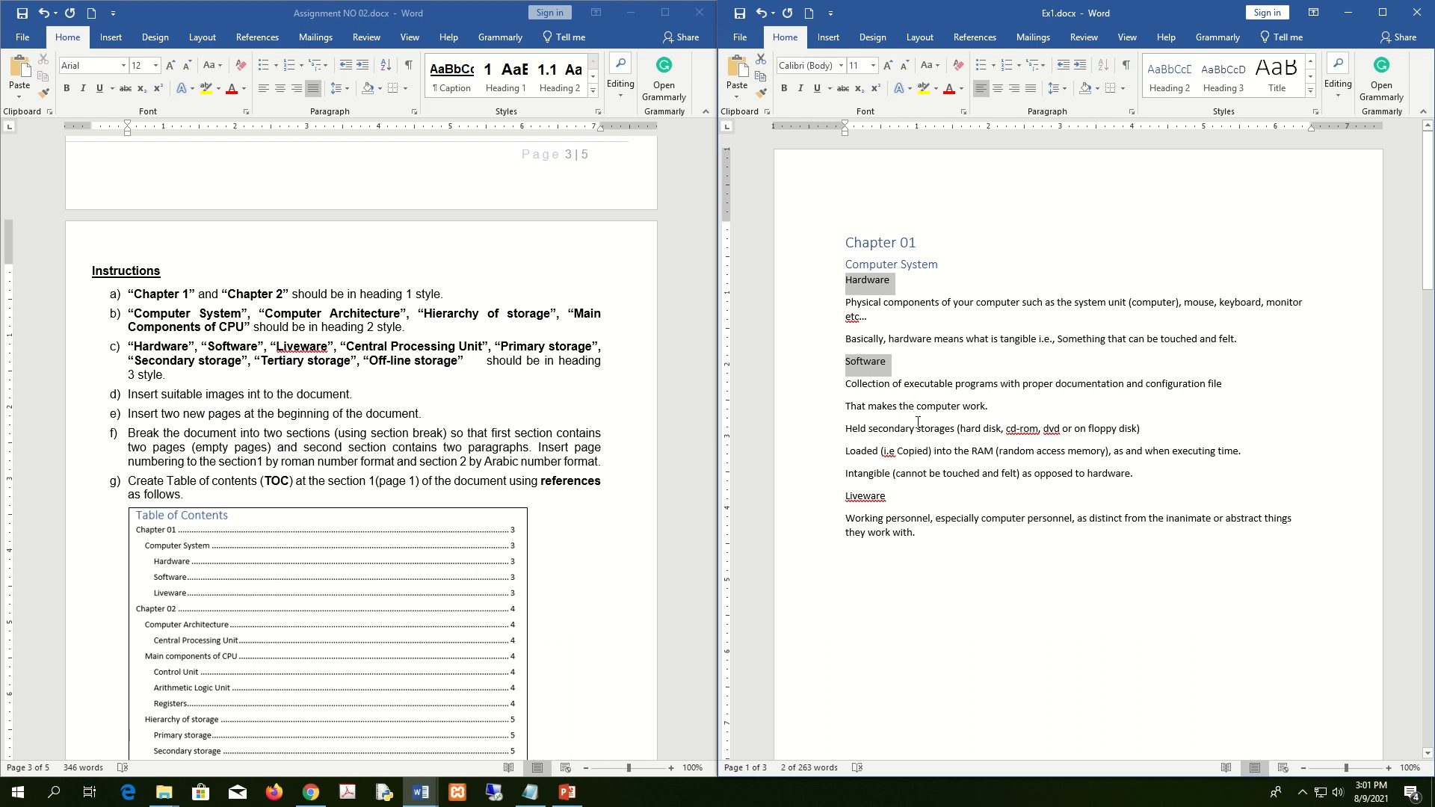
pyautogui.moveTo(891, 497); pyautogui.dragTo(843, 498)
pyautogui.click(1220, 88)
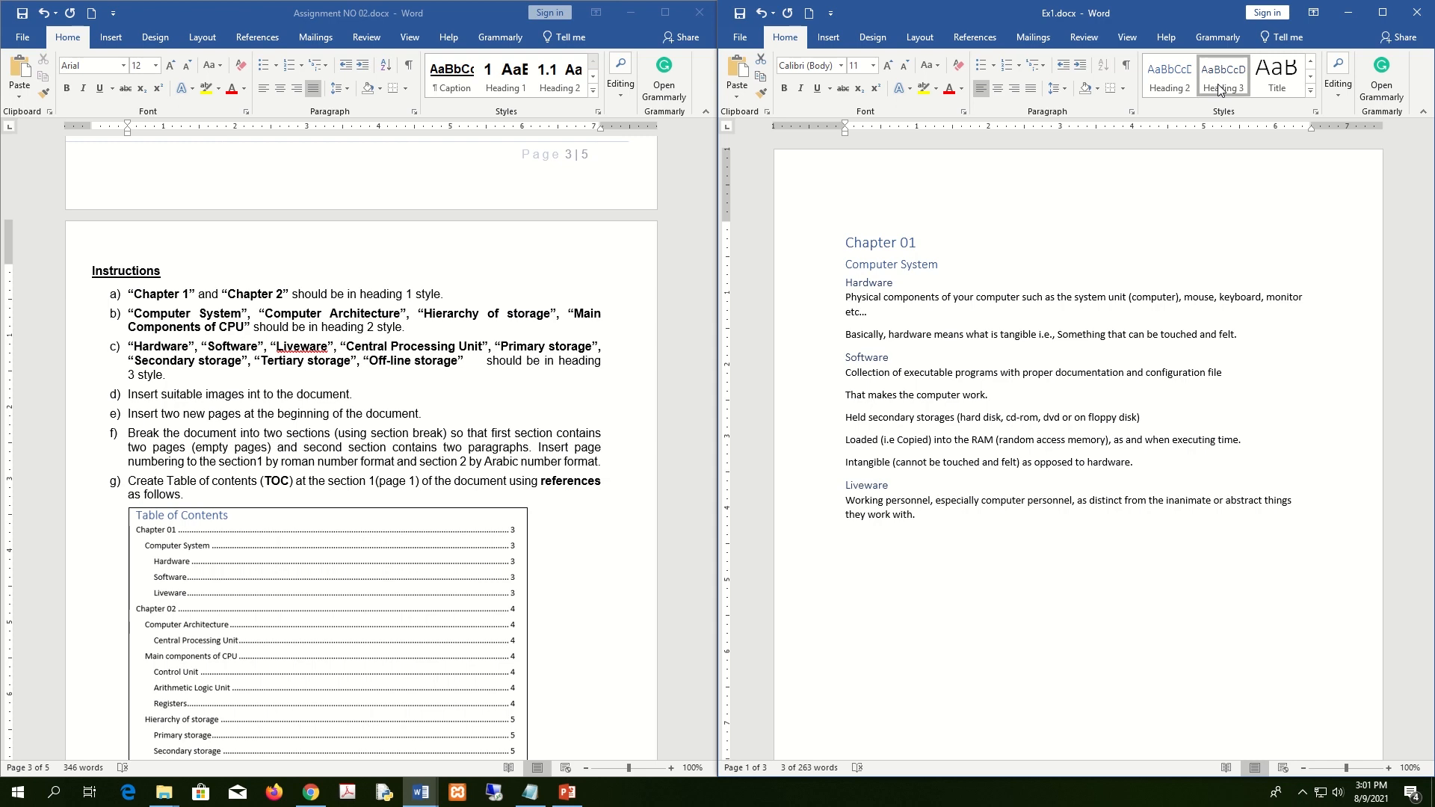
# Make Control Unit, Arithmetic Logic Unit and Registers Heading 3 headings.
pyautogui.scroll(-9, 1000, 537)
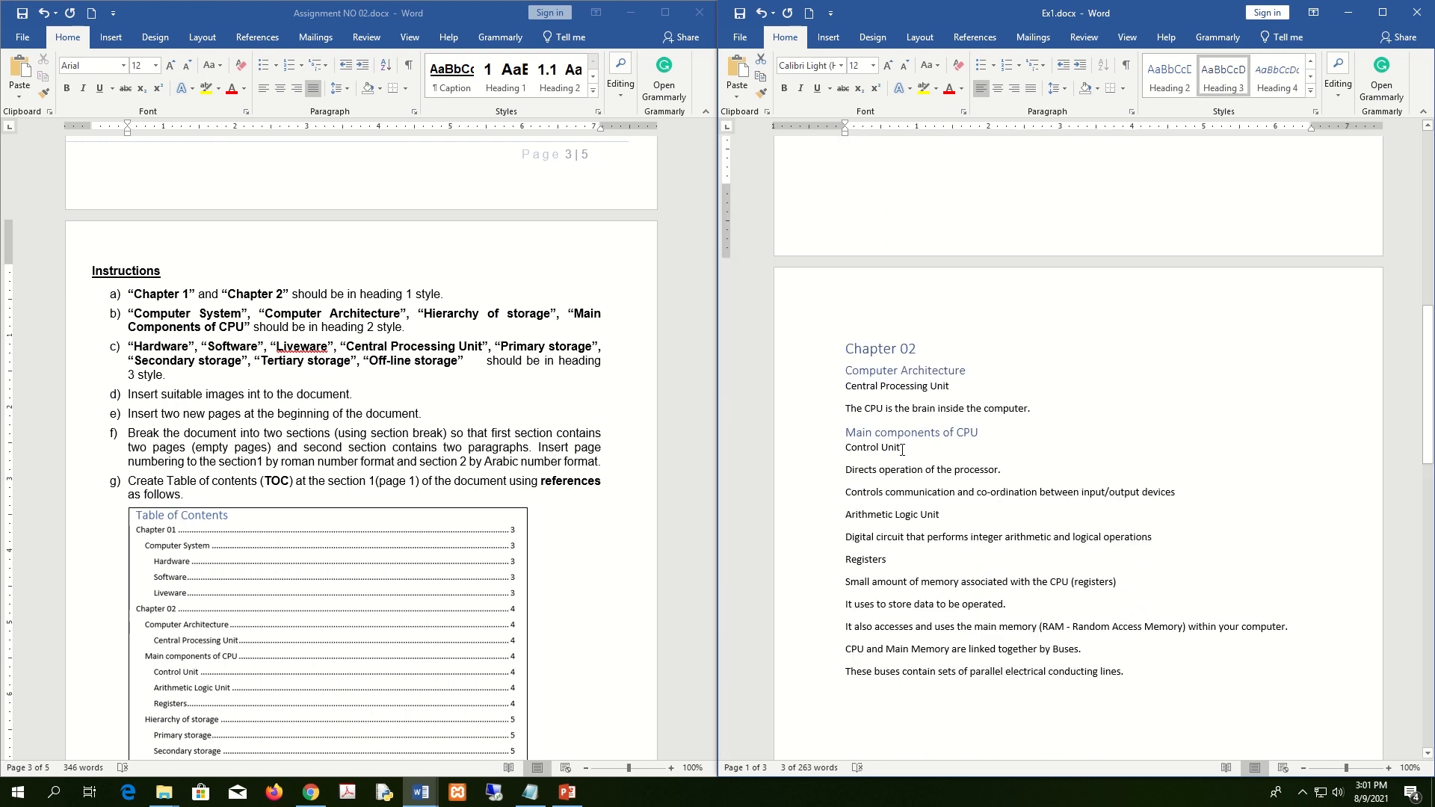
pyautogui.tripleClick(903, 448)
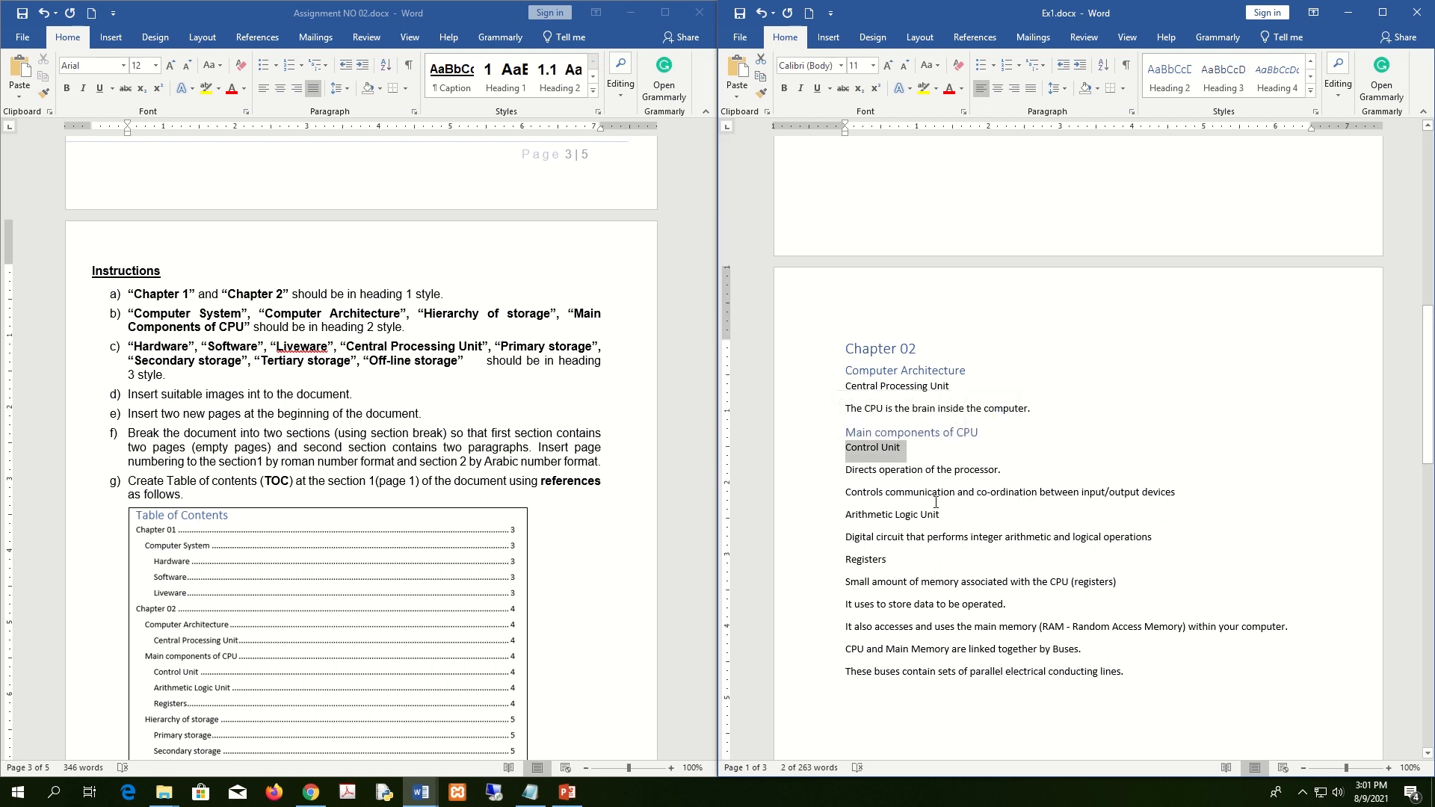
pyautogui.keyDown('ctrl'); pyautogui.tripleClick(876, 516); pyautogui.keyUp('ctrl')
pyautogui.keyDown('ctrl'); pyautogui.tripleClick(866, 560); pyautogui.keyUp('ctrl')
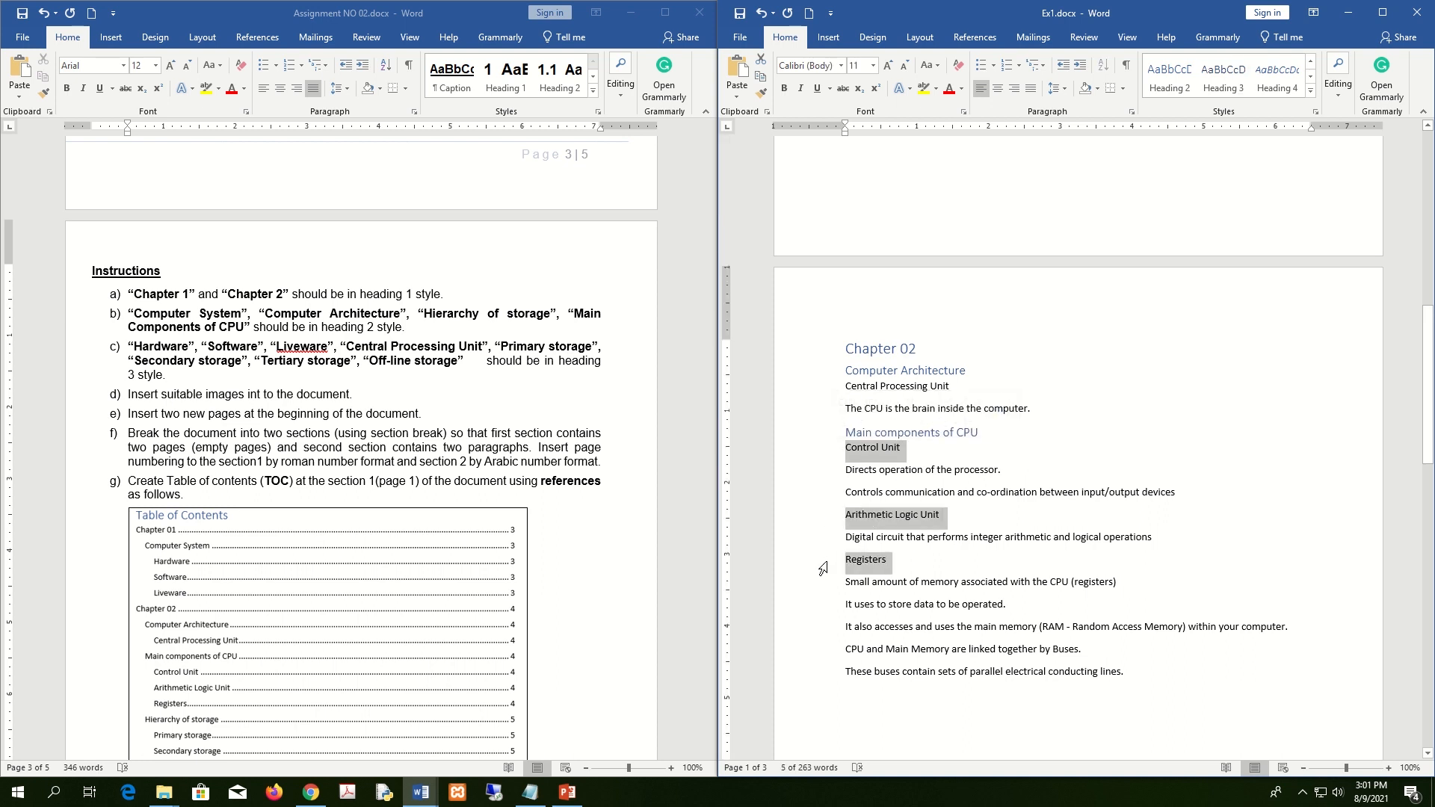
pyautogui.click(1223, 75)
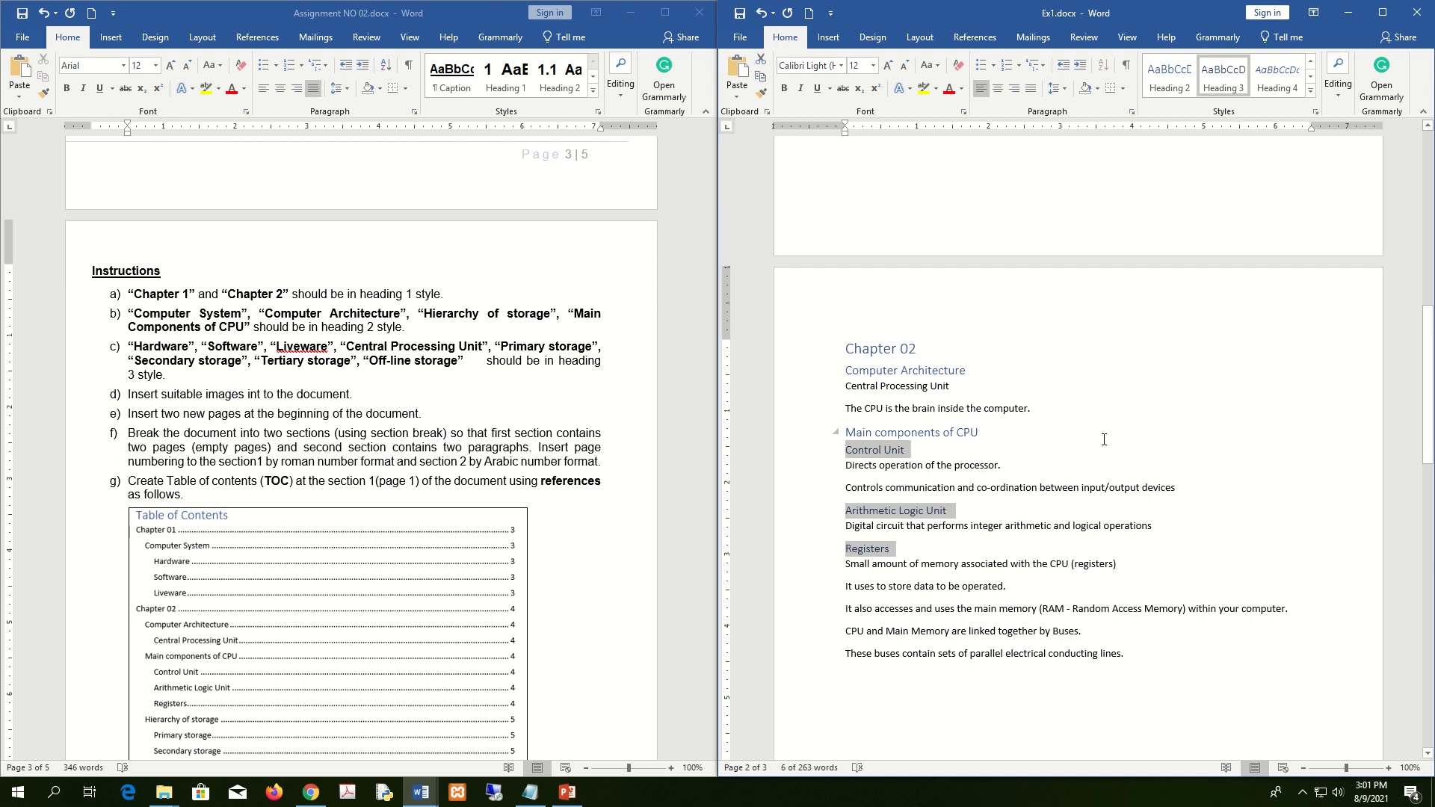
pyautogui.scroll(-10, 1104, 440)
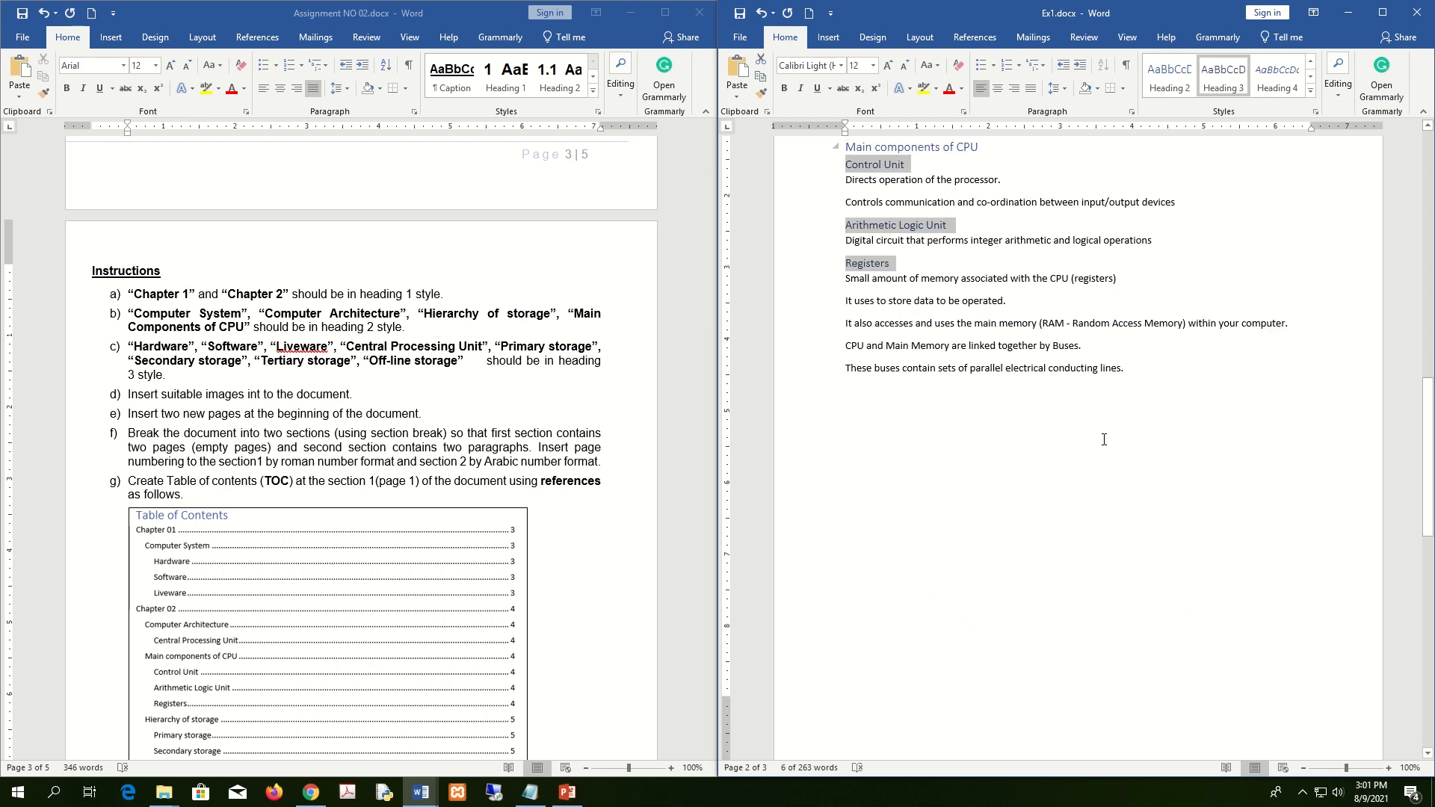
# Multi-select the Primary, Secondary, Tertiary and Off-line storage lines and apply Heading 3 to them.
pyautogui.scroll(-1, 1104, 440)
pyautogui.moveTo(924, 305); pyautogui.dragTo(846, 302)
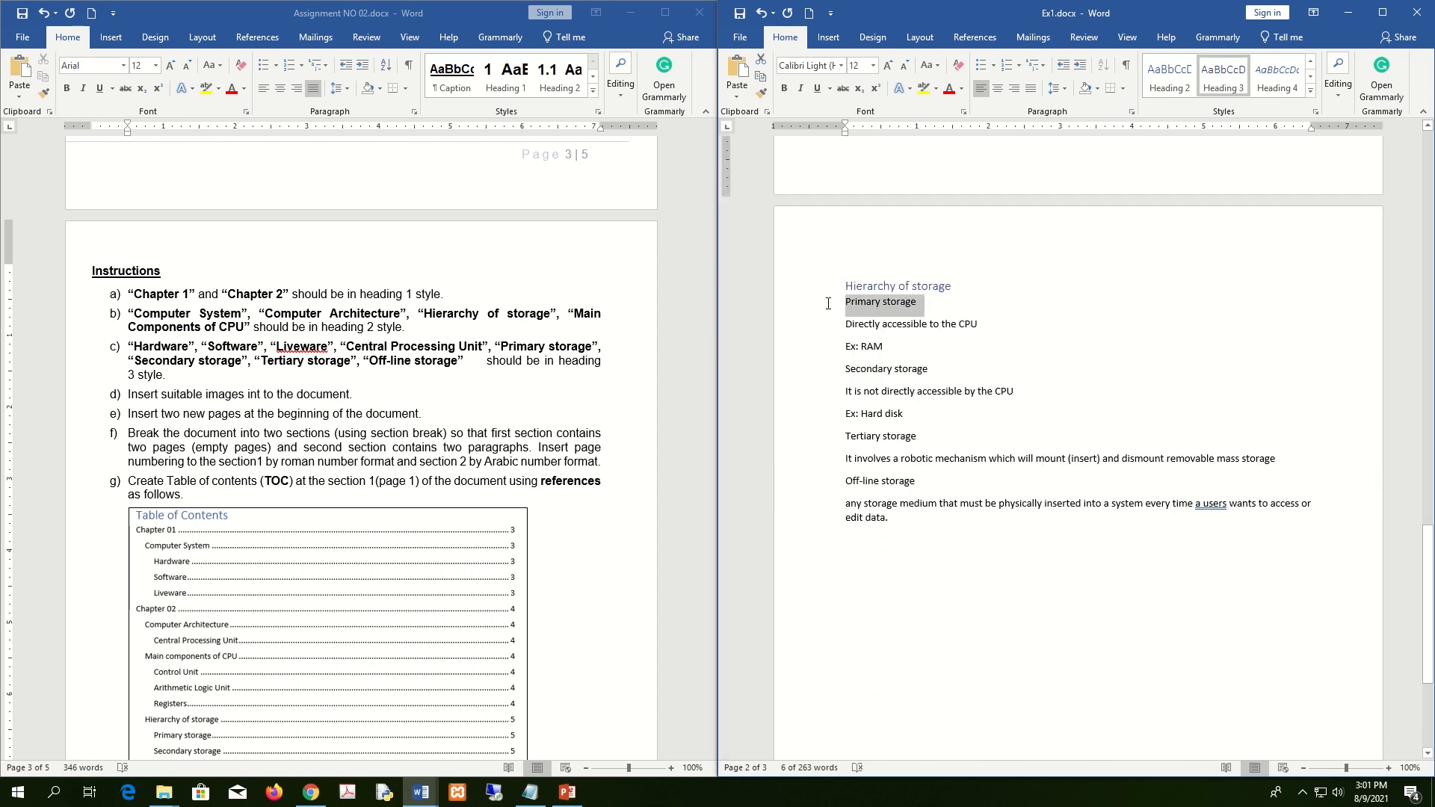
pyautogui.keyDown('ctrl'); pyautogui.click(828, 374); pyautogui.keyUp('ctrl')
pyautogui.press('Right')
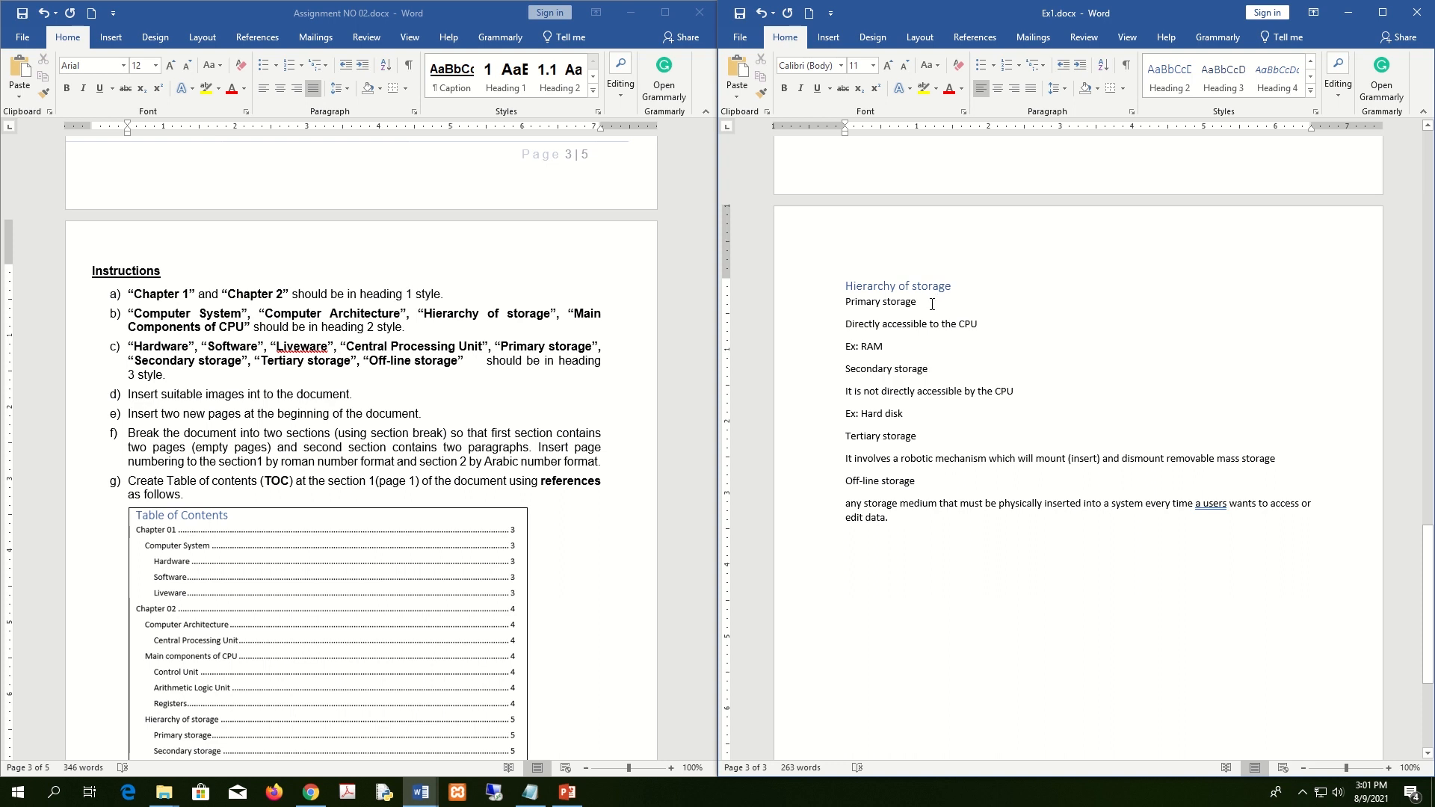
pyautogui.tripleClick(874, 301)
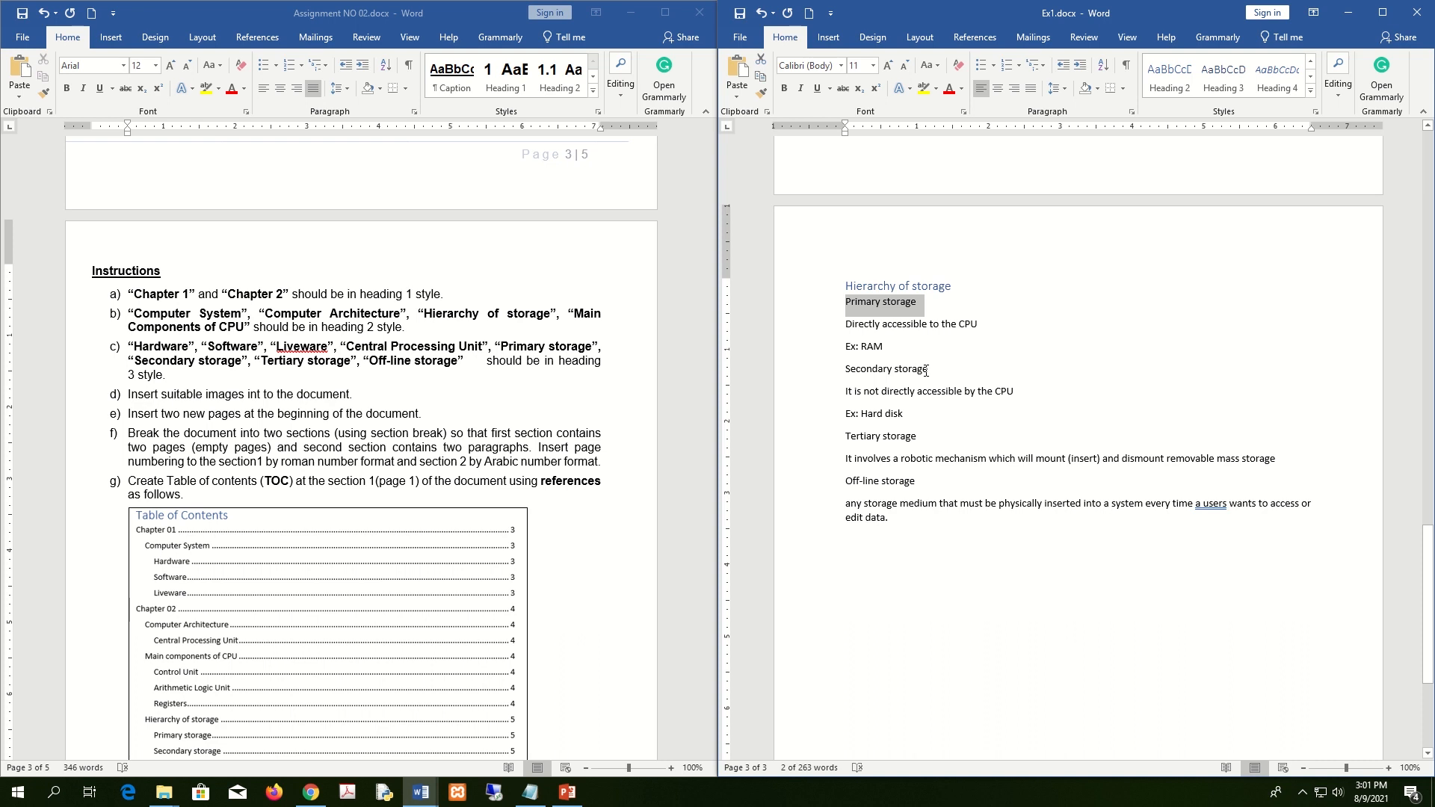
pyautogui.click(927, 370)
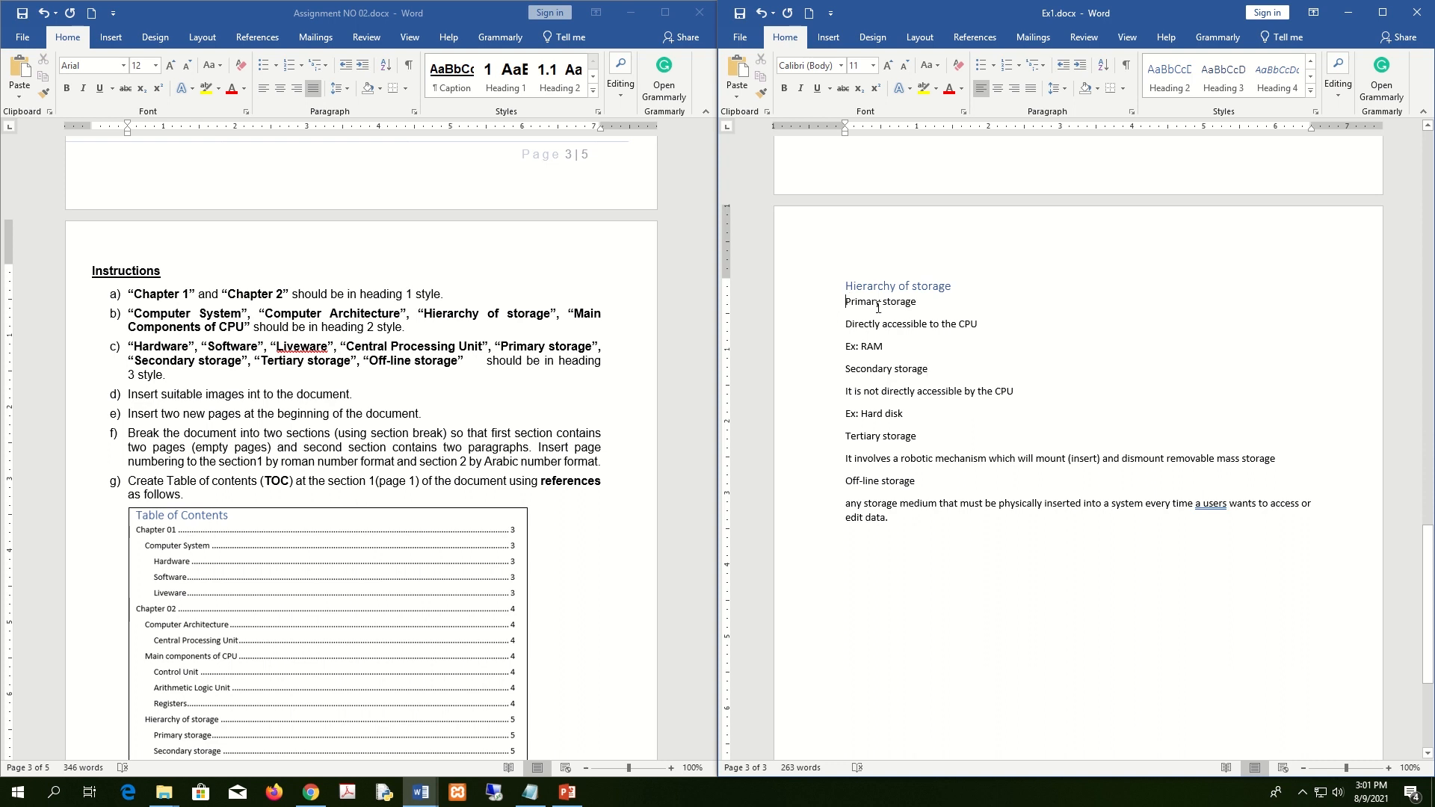
pyautogui.moveTo(879, 307); pyautogui.dragTo(1003, 328)
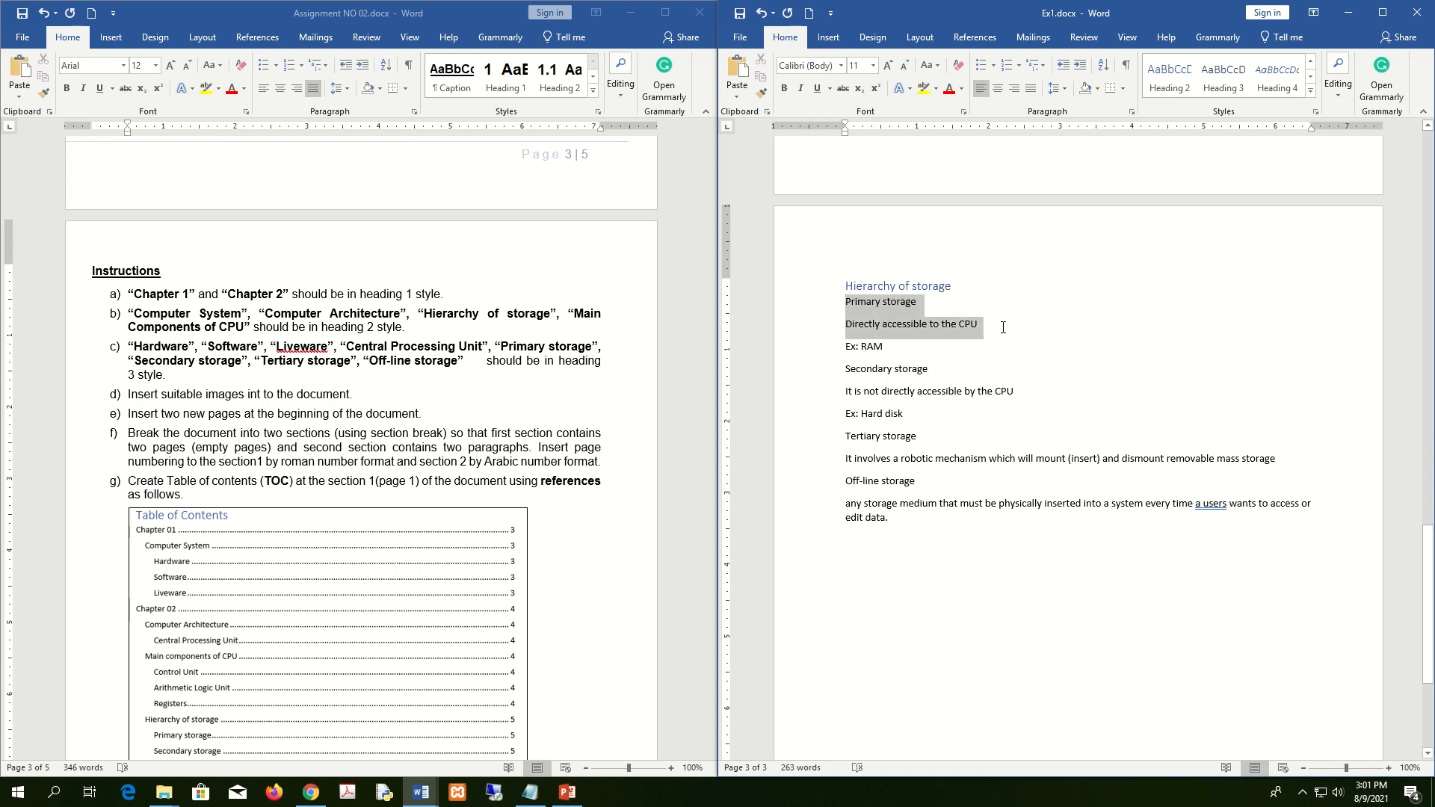
pyautogui.click(1205, 397)
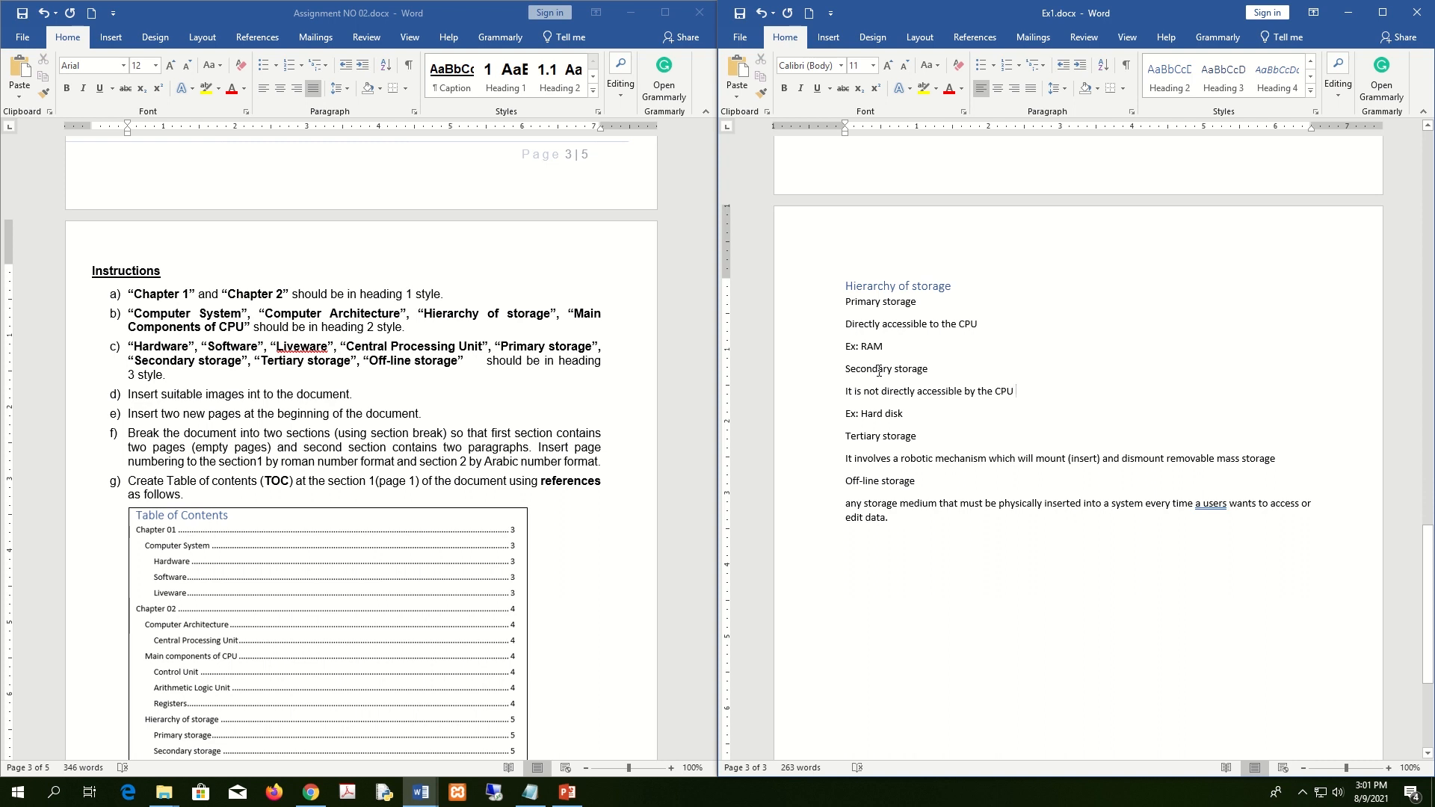
pyautogui.moveTo(922, 302); pyautogui.dragTo(845, 302)
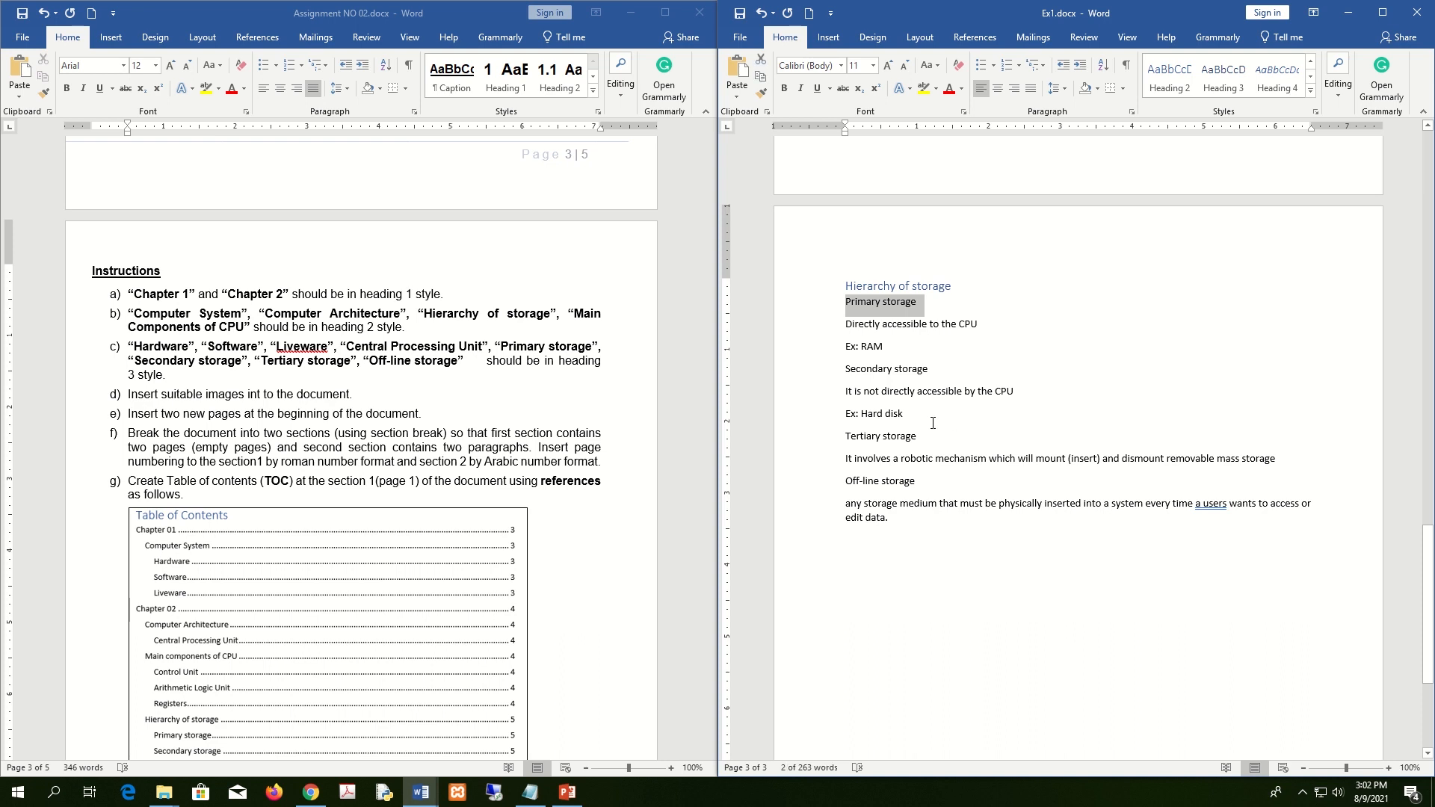
pyautogui.moveTo(939, 369); pyautogui.dragTo(839, 367)
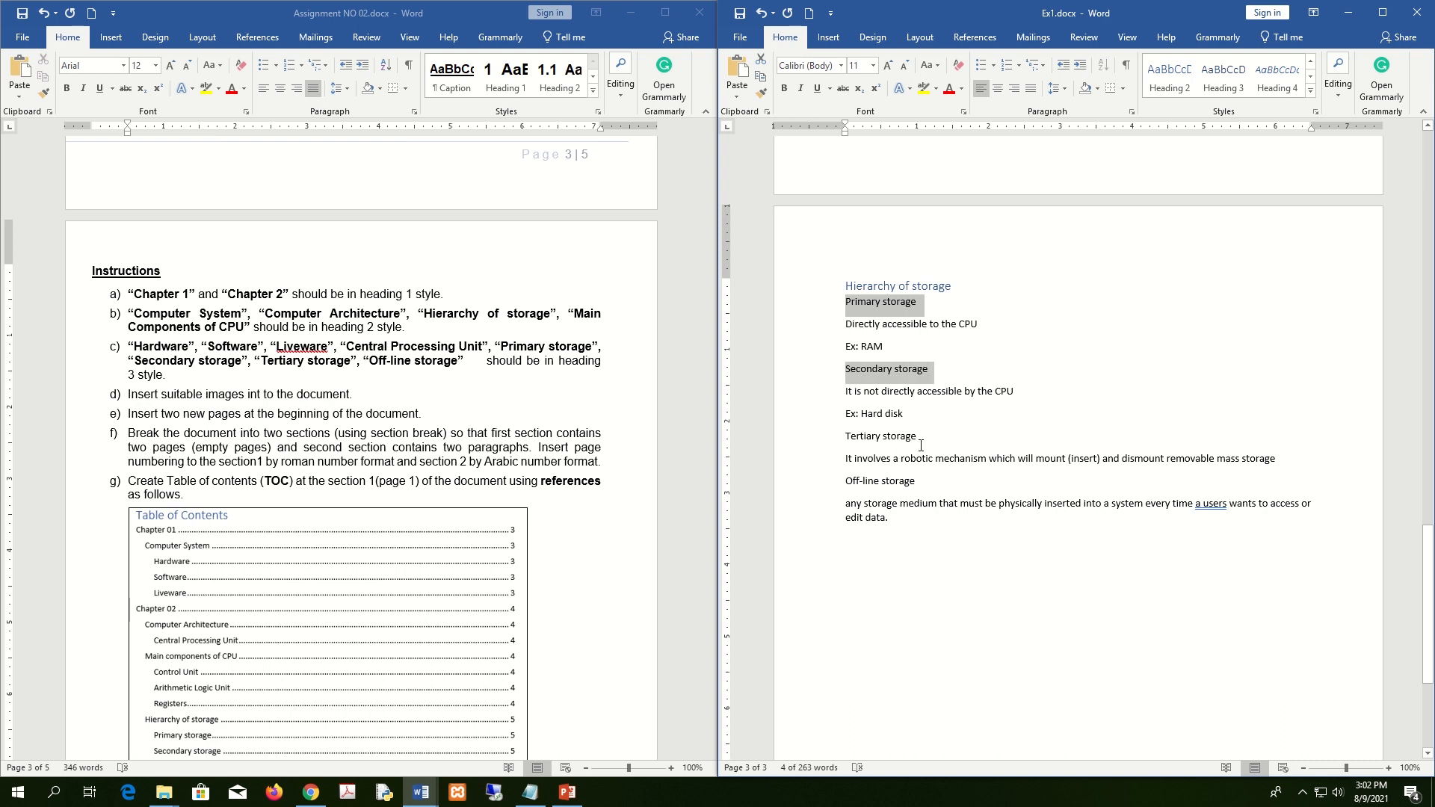
pyautogui.moveTo(922, 446); pyautogui.dragTo(829, 438)
pyautogui.moveTo(931, 482); pyautogui.dragTo(834, 480)
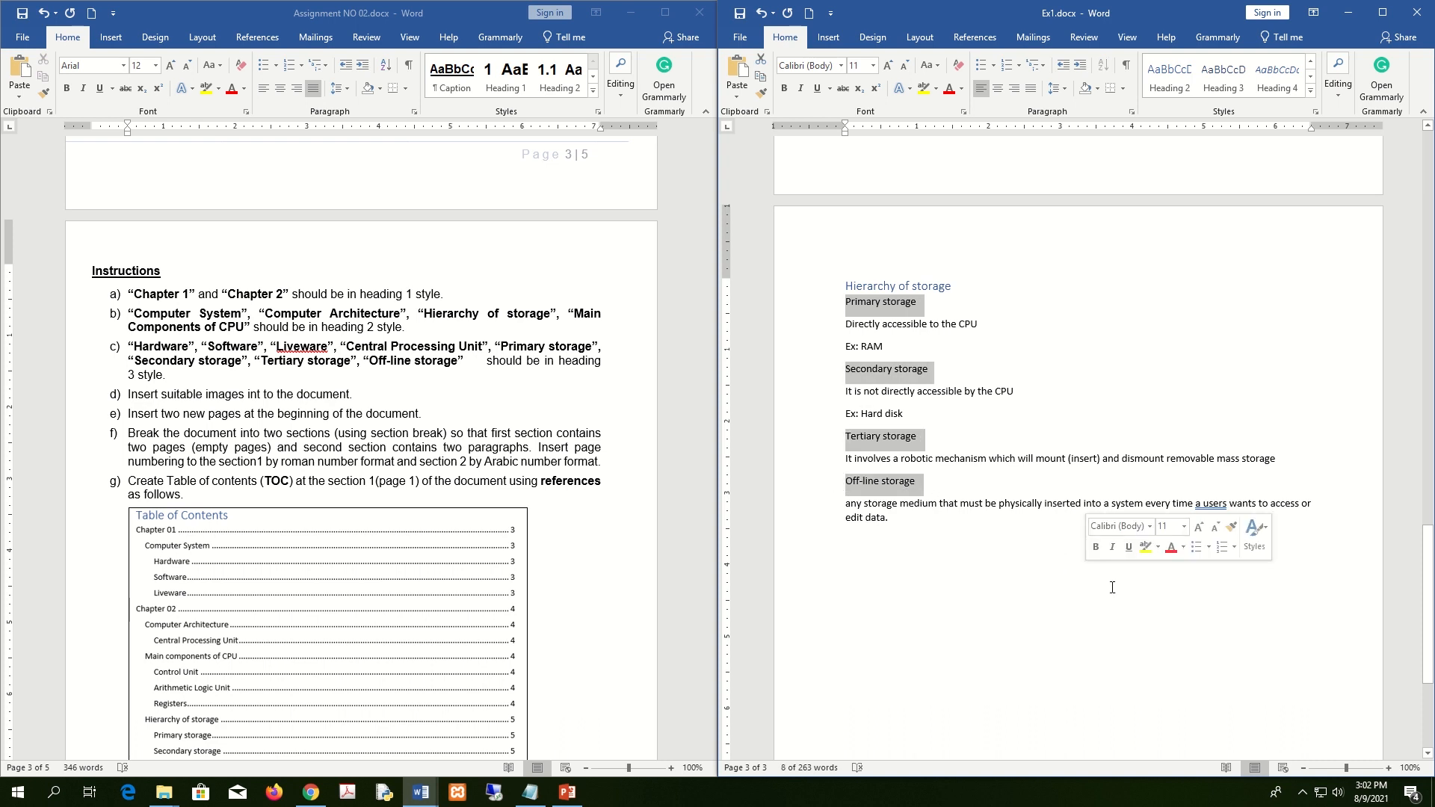
pyautogui.click(1232, 85)
pyautogui.click(1046, 524)
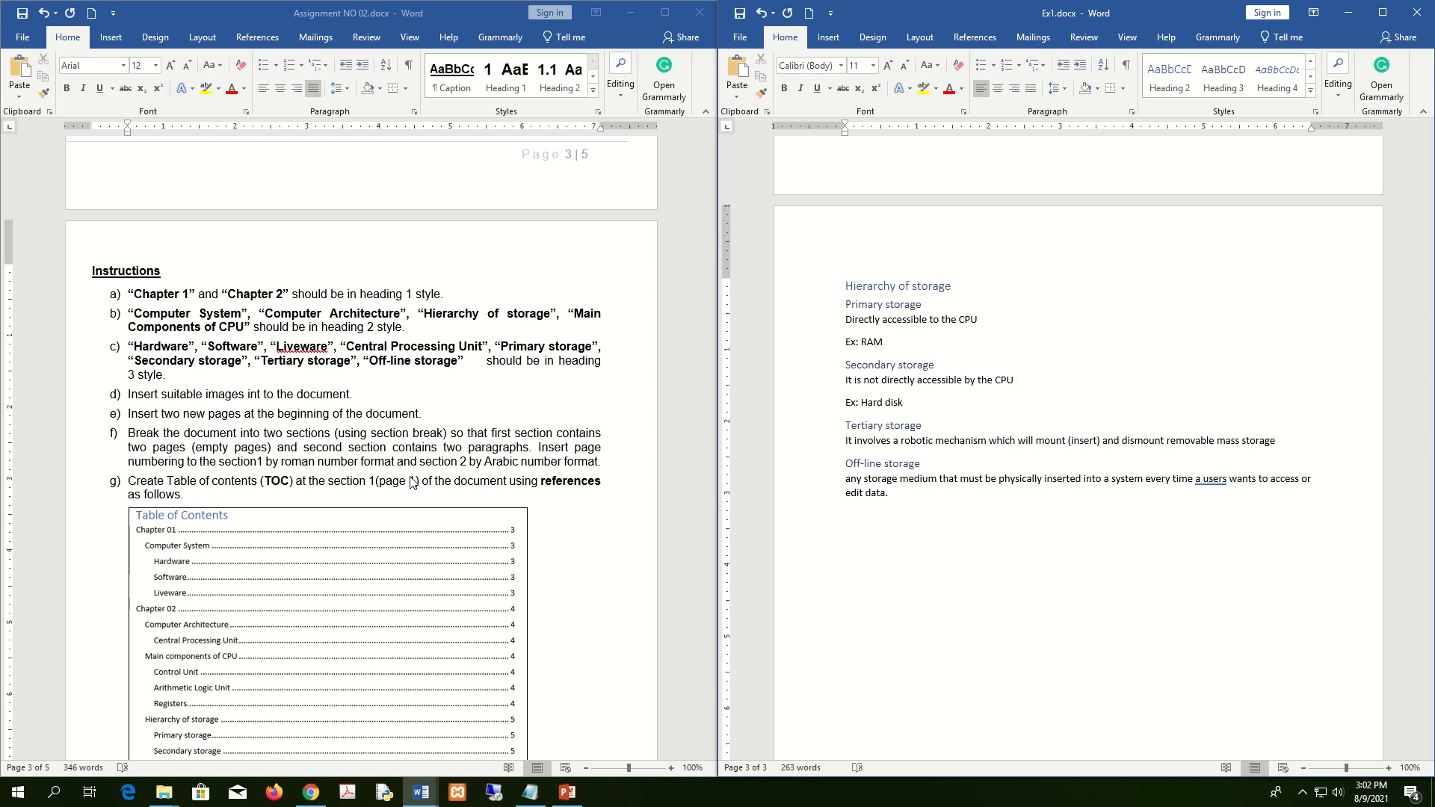
# Scroll back to Chapter 01 to compare the Software section with the assignment document.
pyautogui.scroll(15, 413, 482)
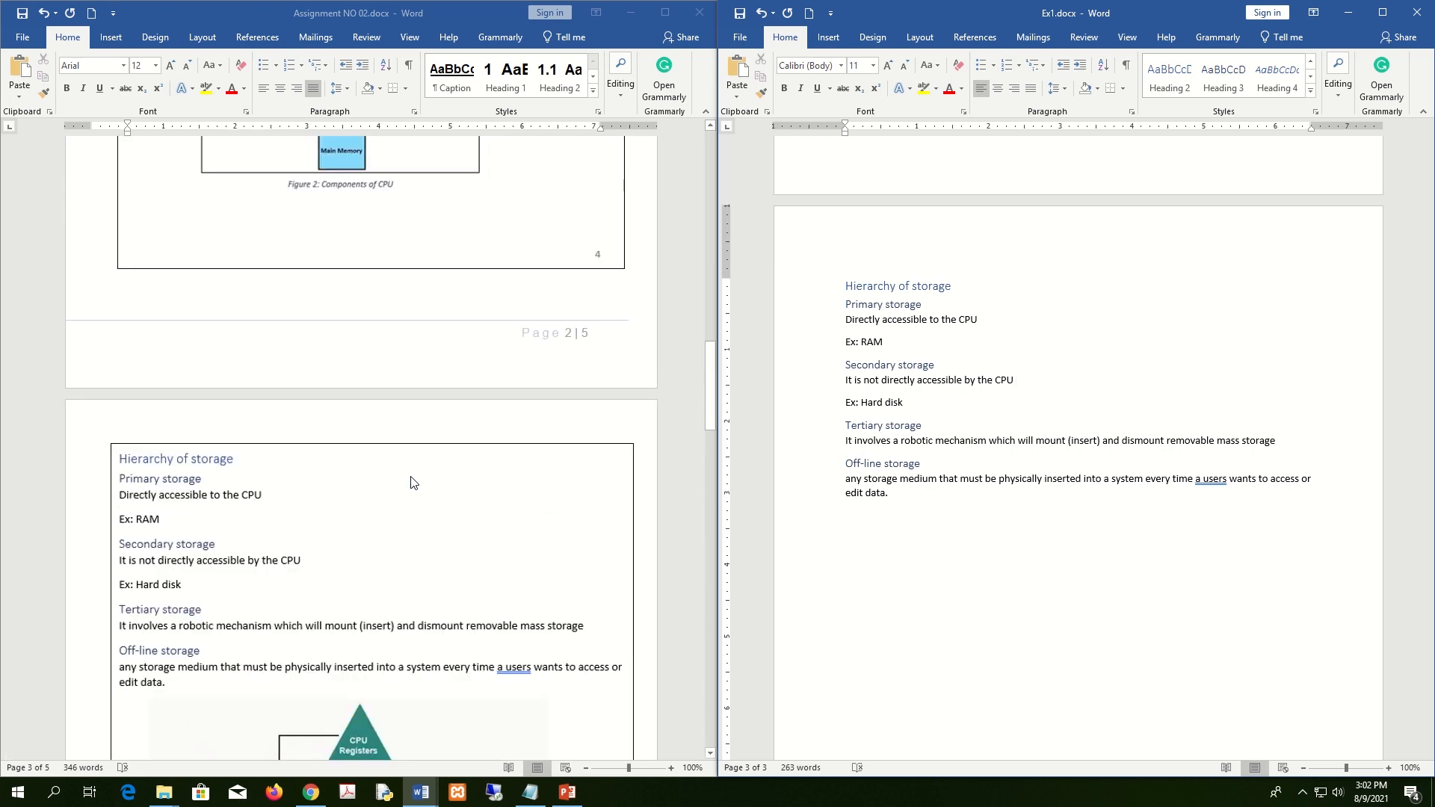
pyautogui.scroll(12, 410, 481)
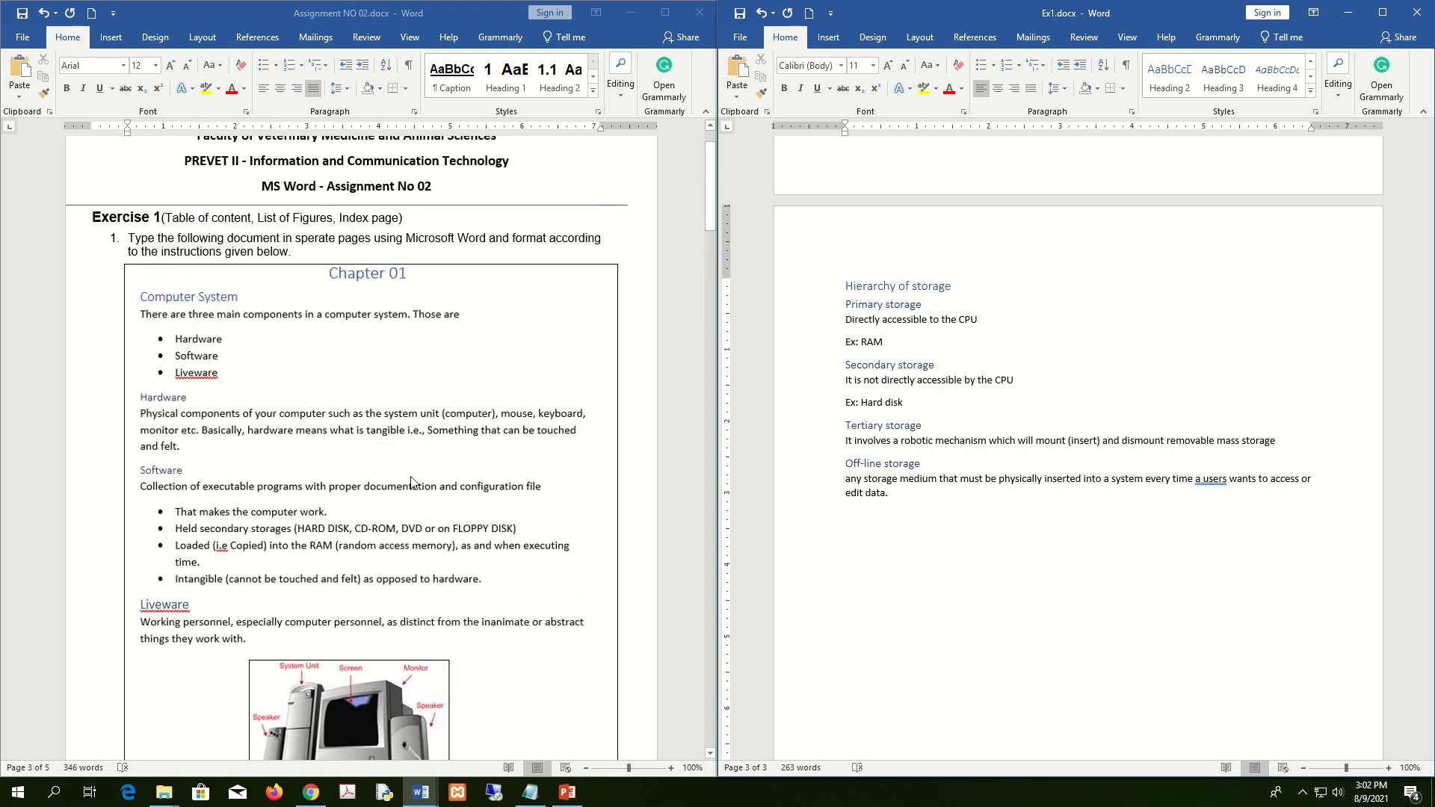
pyautogui.scroll(12, 1155, 368)
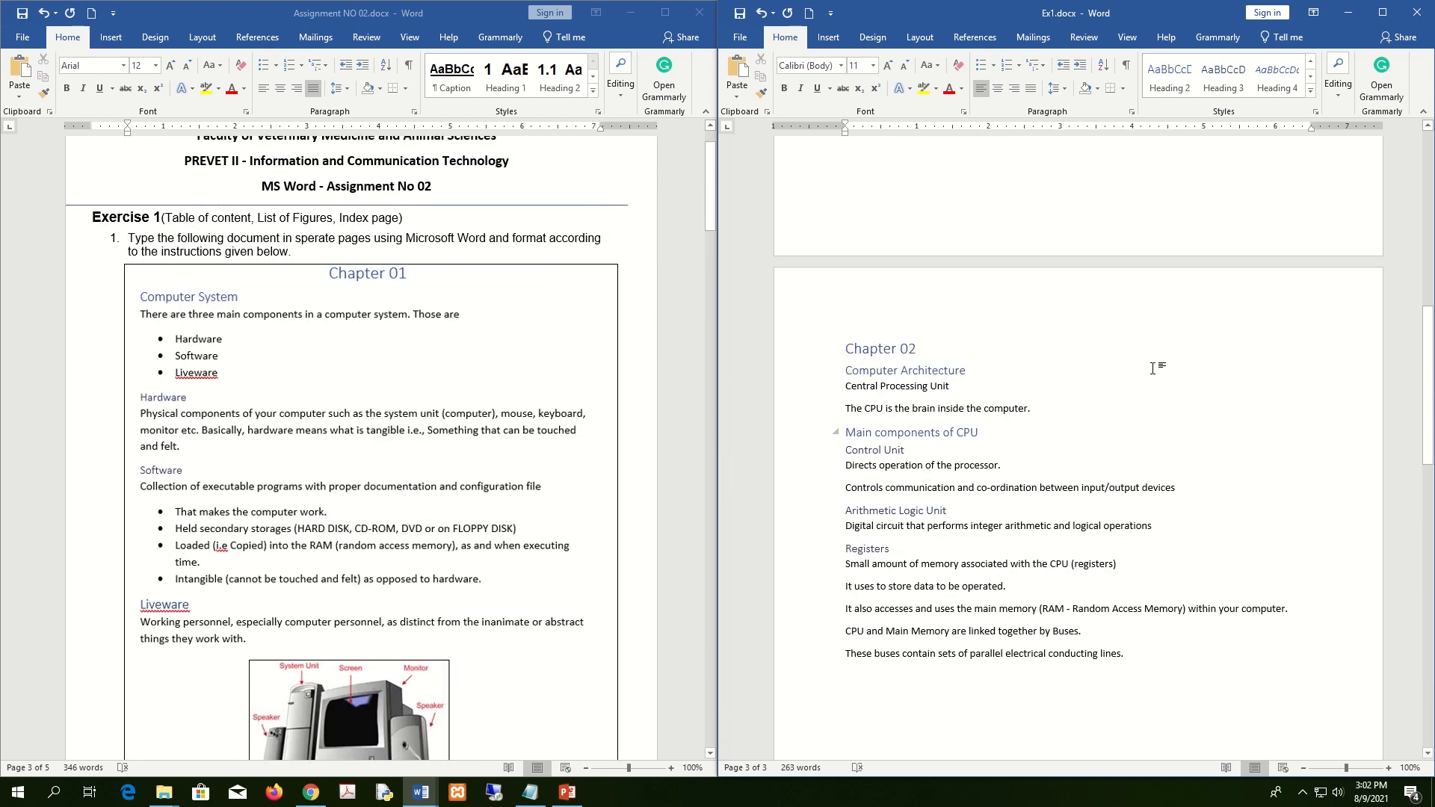
pyautogui.scroll(3, 1154, 369)
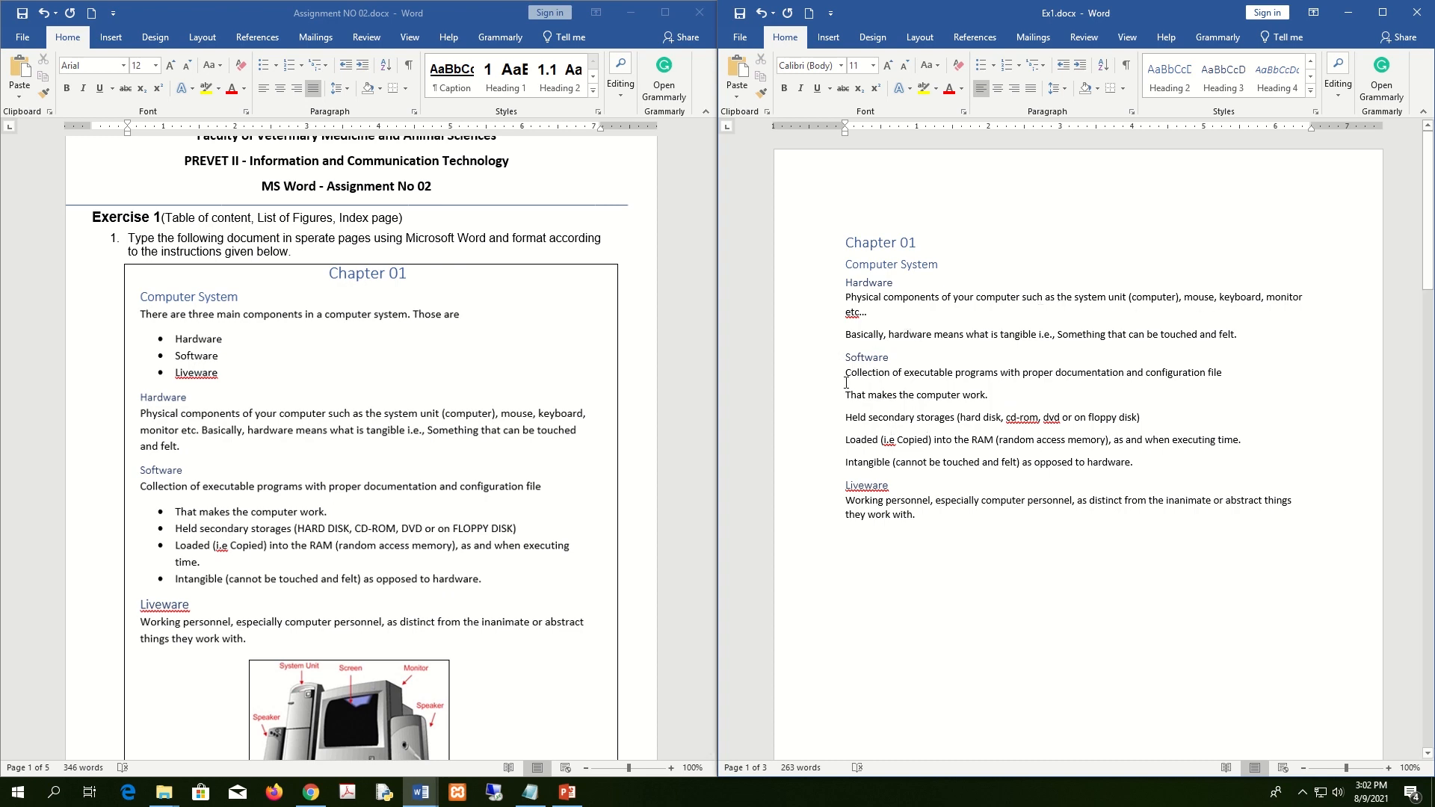
pyautogui.scroll(-5, 847, 382)
pyautogui.scroll(-5, 278, 320)
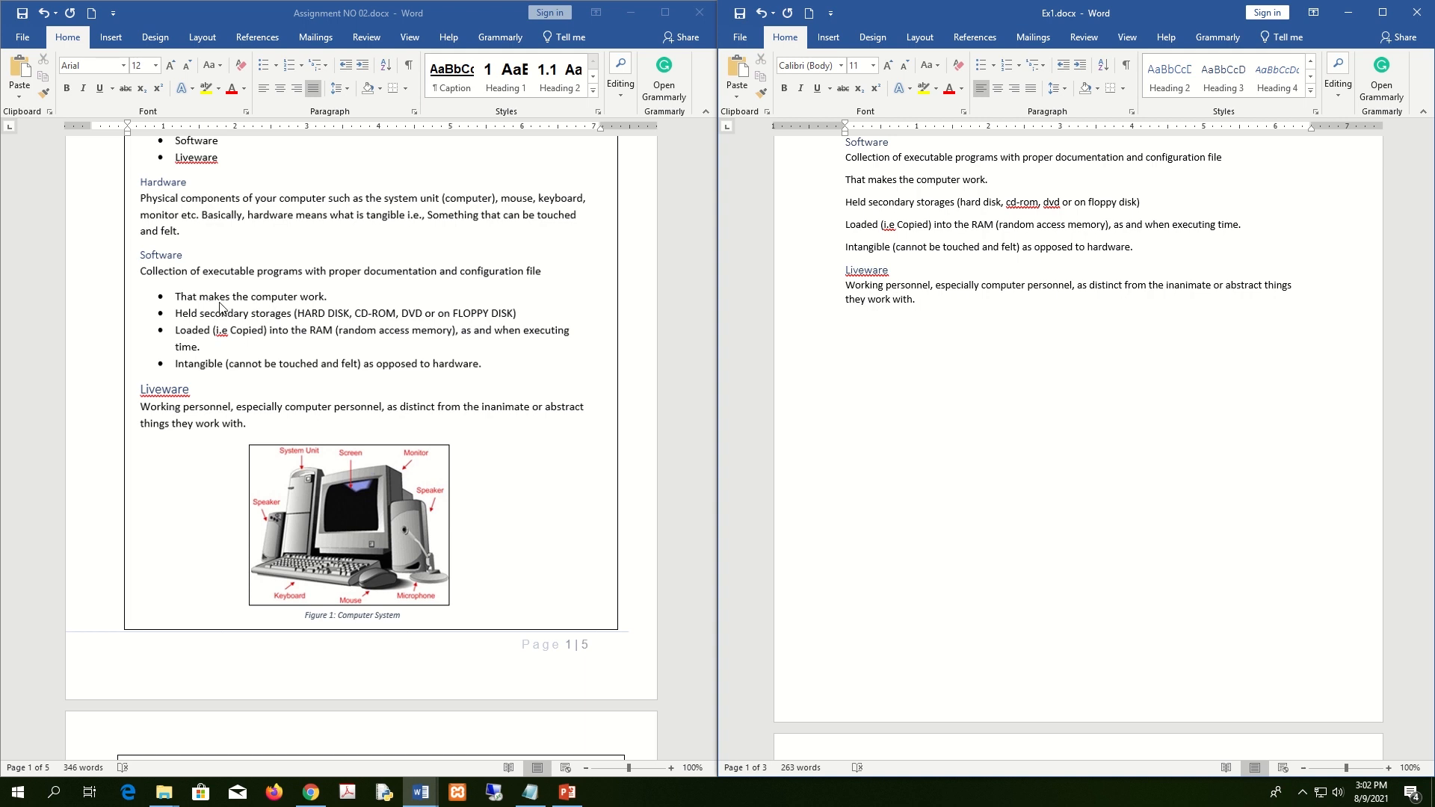
pyautogui.scroll(2, 1148, 309)
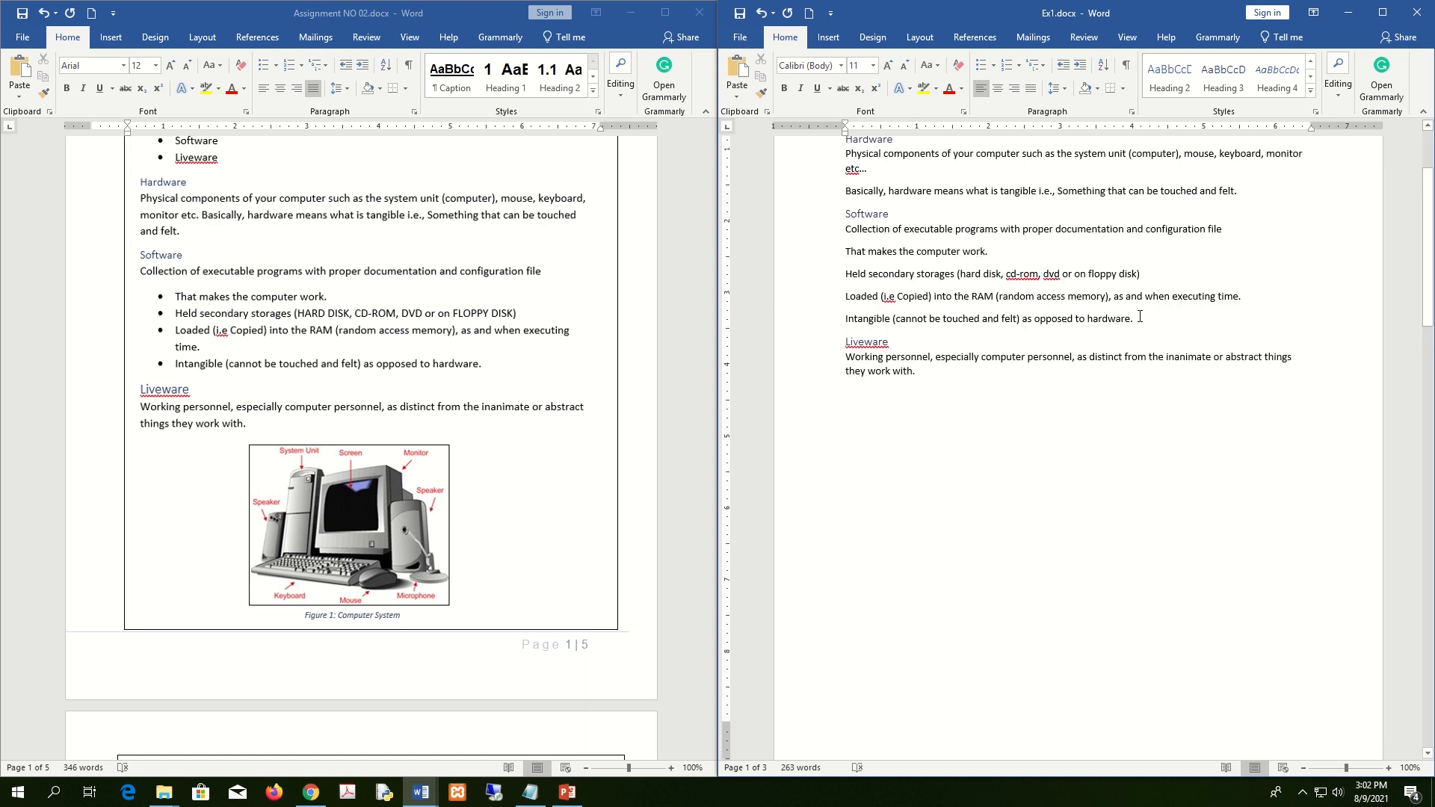
# Bullet the four Software item paragraphs.
pyautogui.moveTo(1134, 319); pyautogui.dragTo(847, 252)
pyautogui.click(1171, 296)
pyautogui.moveTo(1143, 320); pyautogui.dragTo(845, 251)
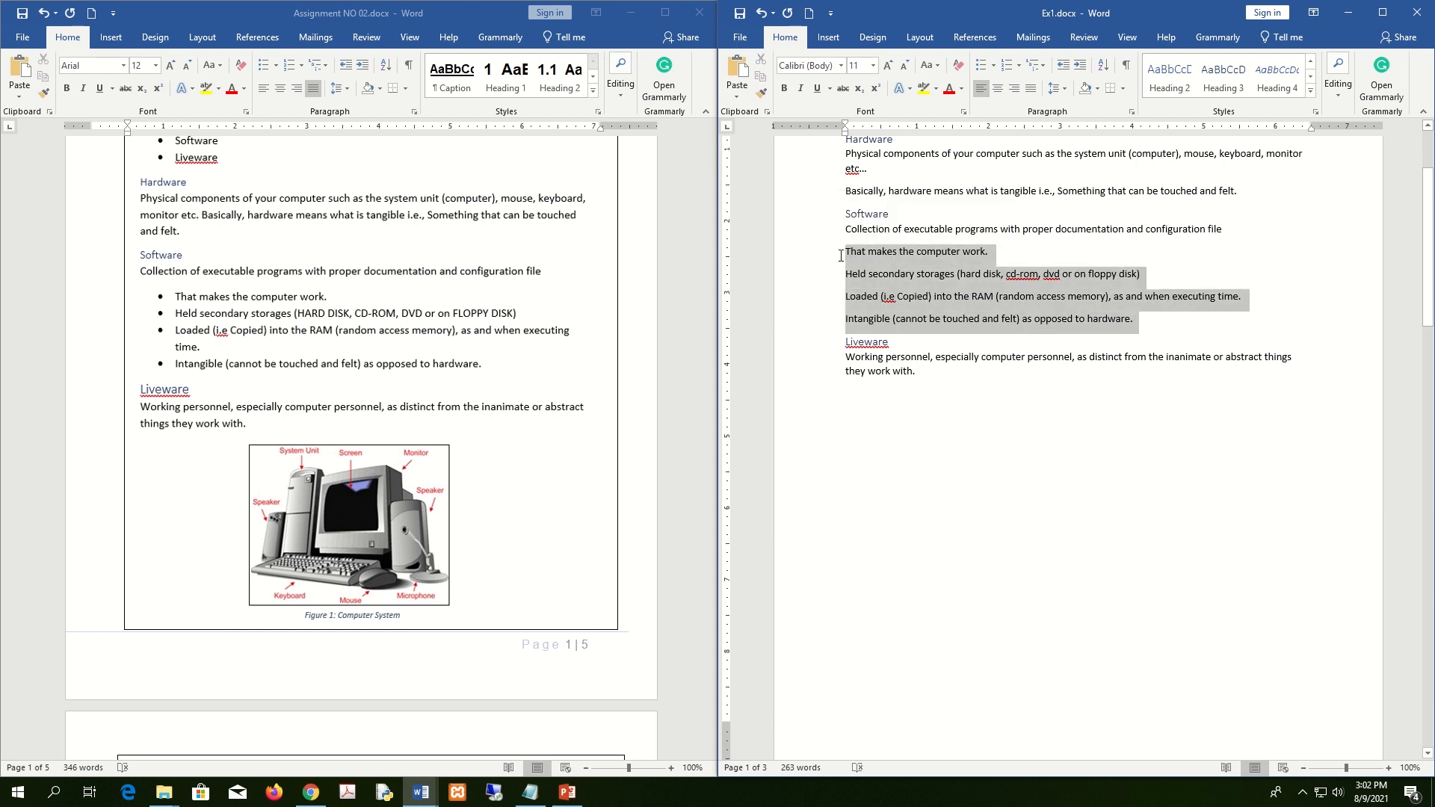
pyautogui.click(994, 66)
pyautogui.click(1002, 118)
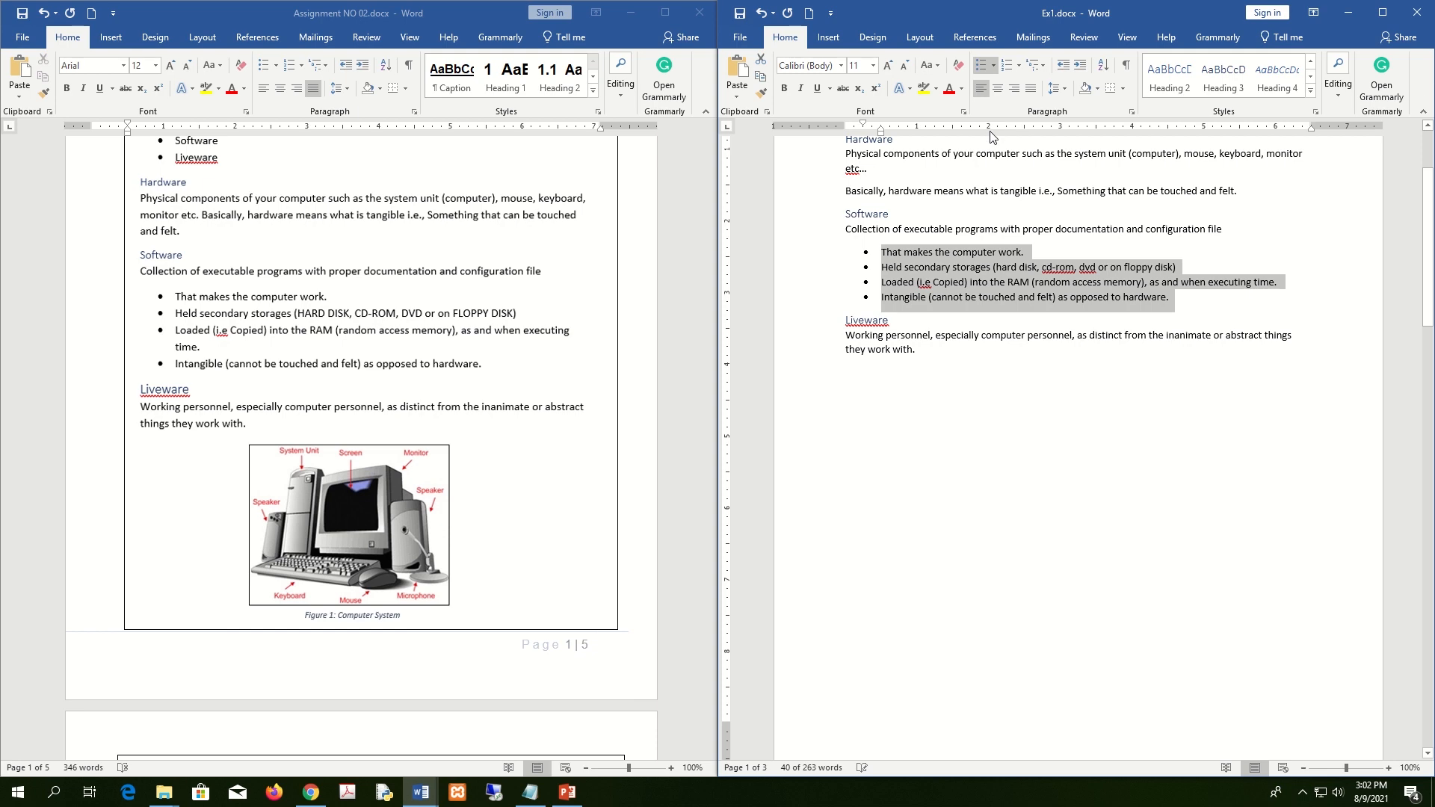
# Turn the paragraphs under Registers into a bulleted list.
pyautogui.scroll(-6, 392, 402)
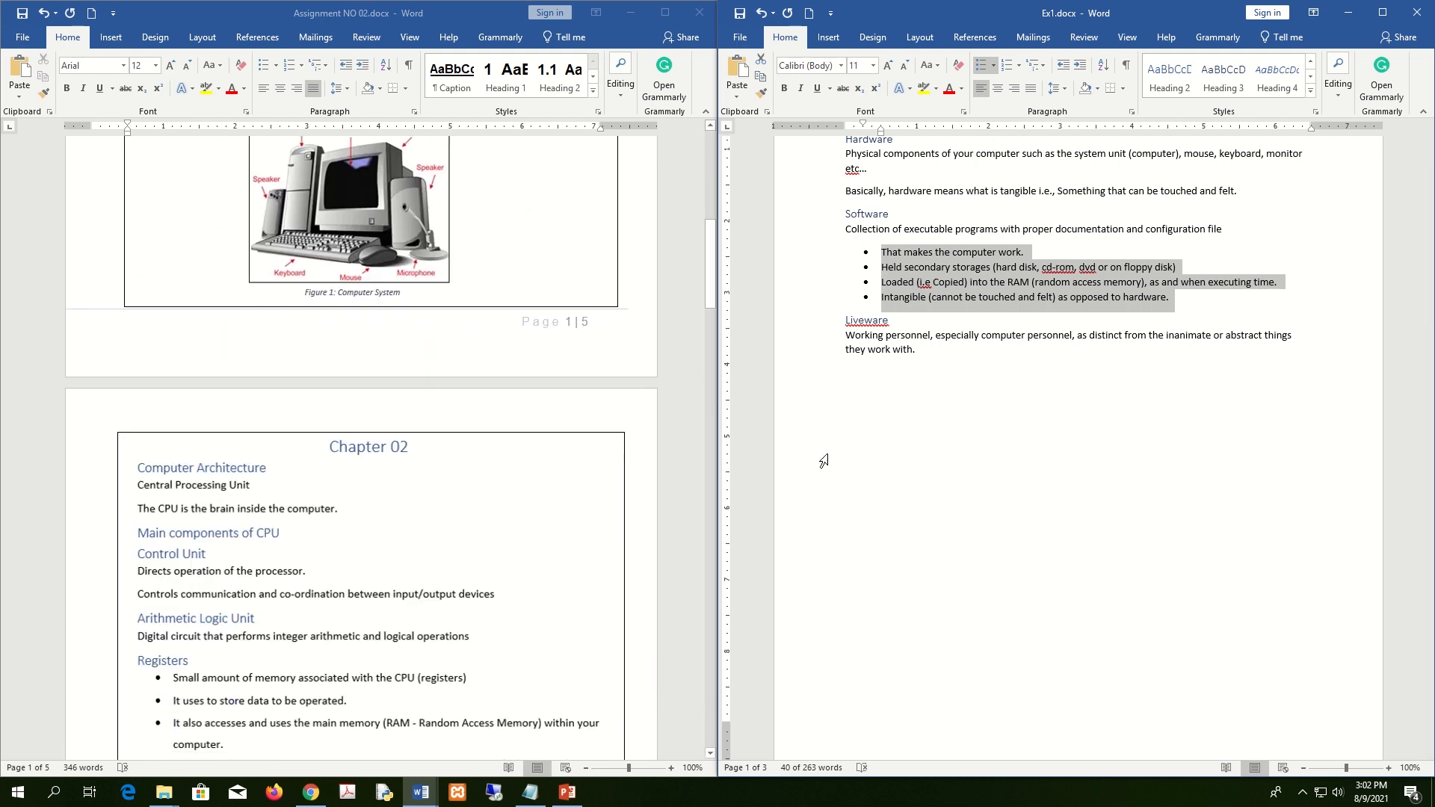
pyautogui.scroll(-5, 935, 554)
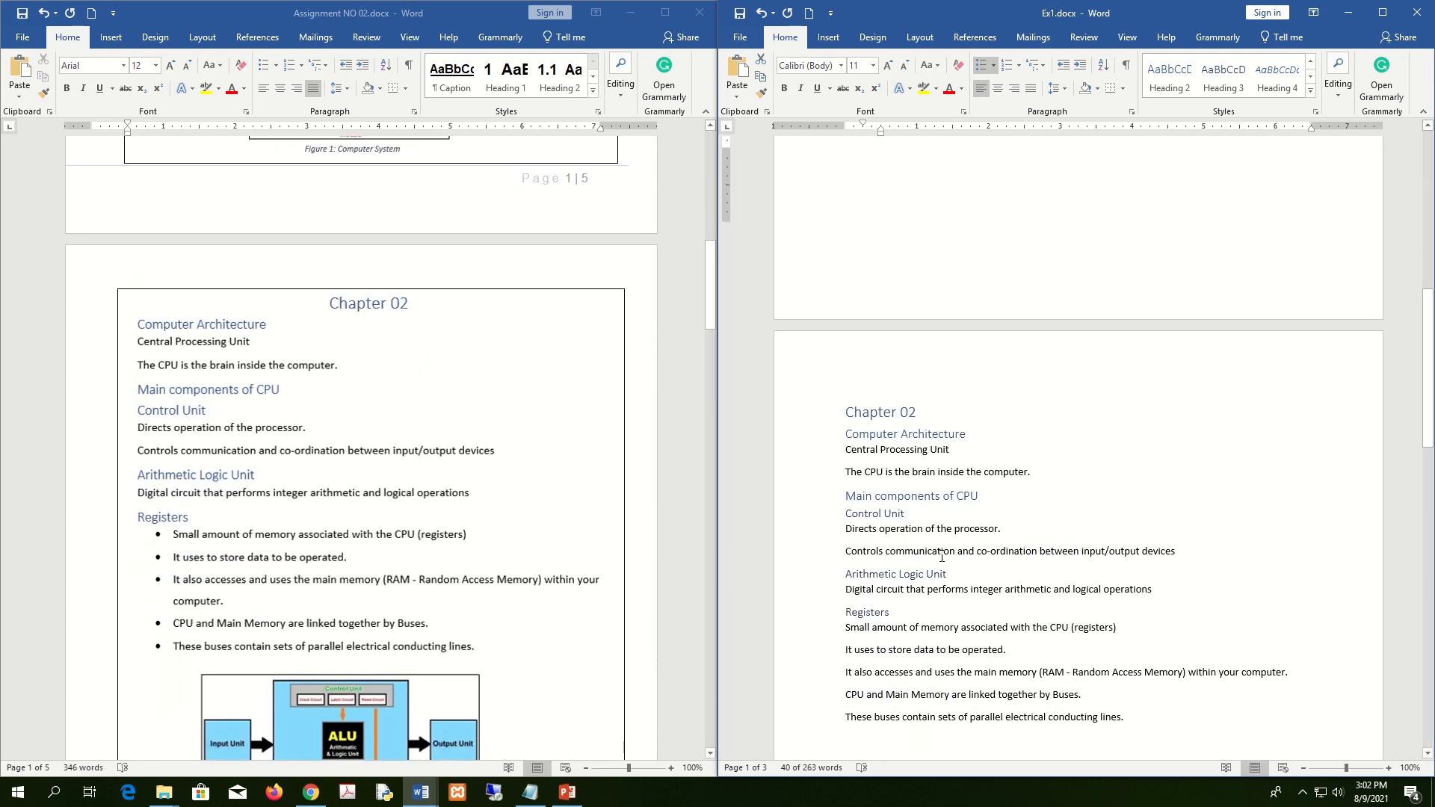
pyautogui.moveTo(1149, 590); pyautogui.dragTo(842, 497)
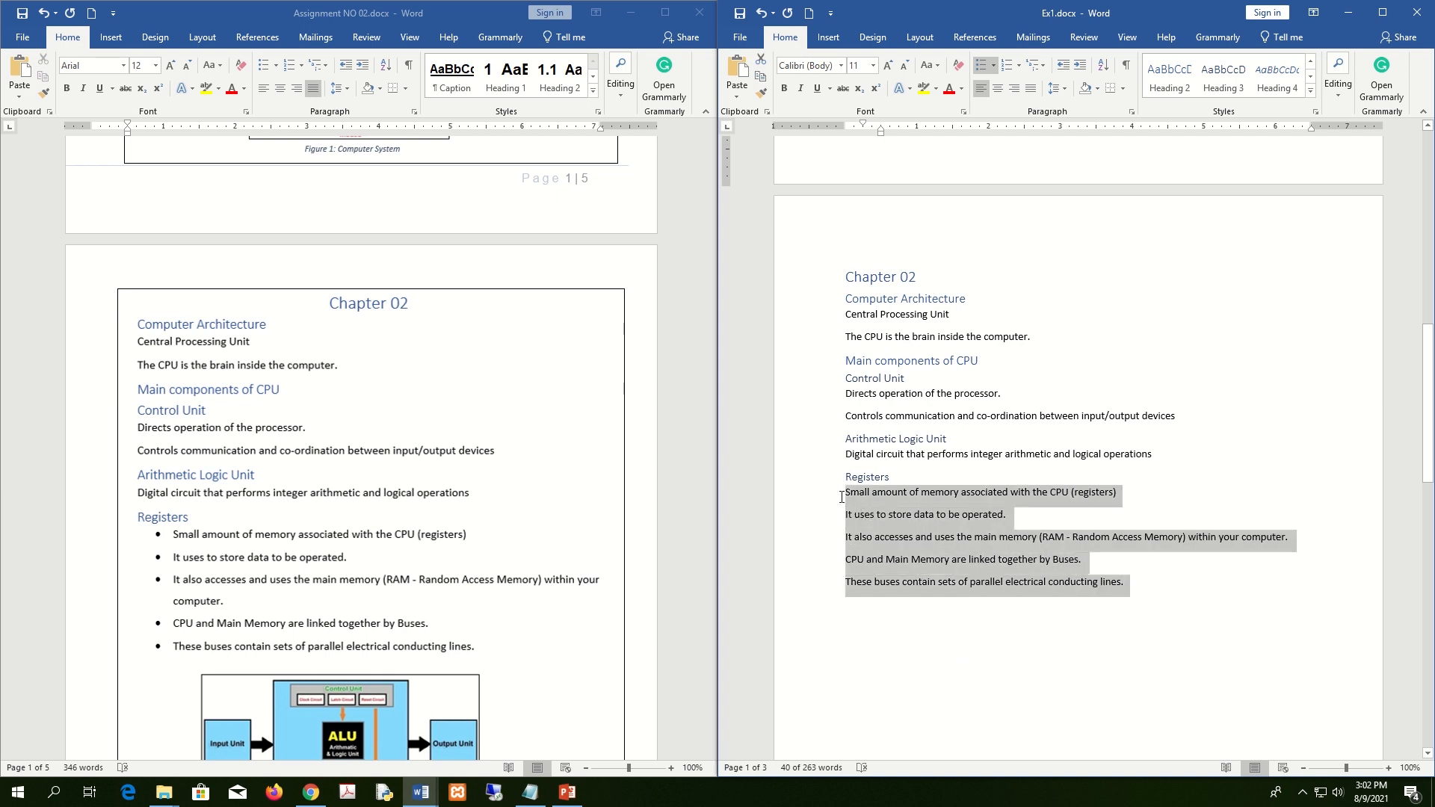
pyautogui.click(980, 66)
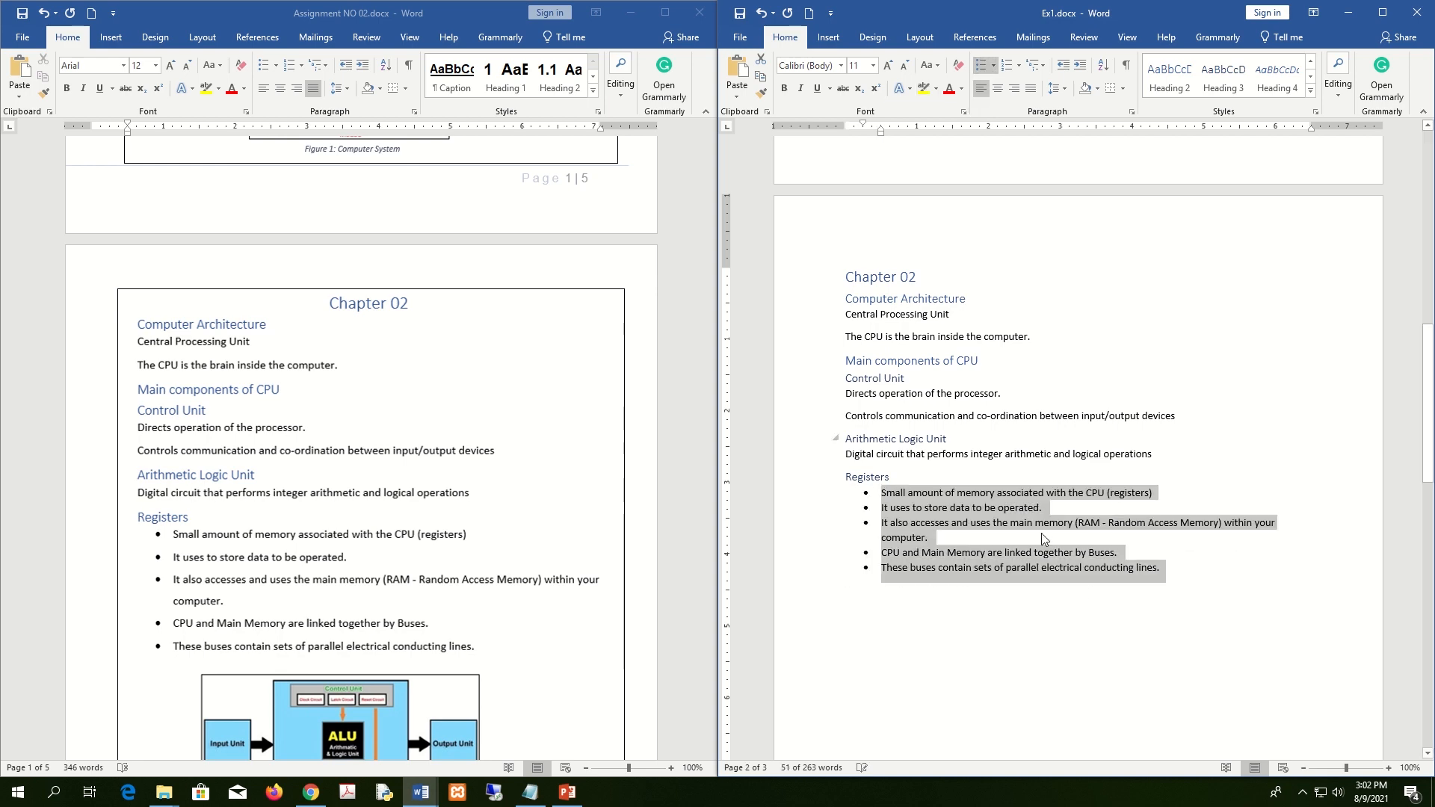
pyautogui.scroll(-15, 491, 599)
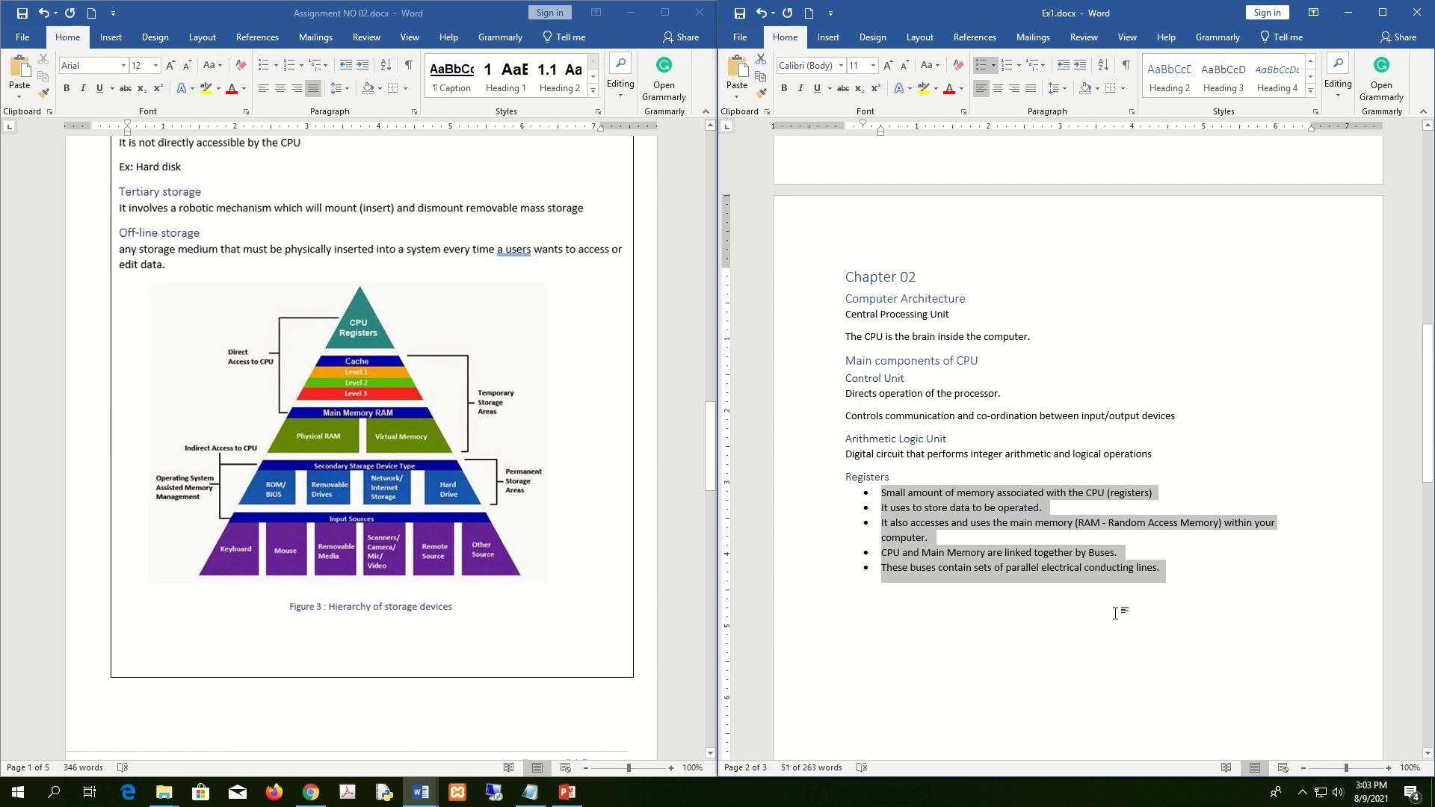
pyautogui.click(1092, 606)
# Bullet the Hardware, Software and Liveware lines.
pyautogui.scroll(4, 1151, 594)
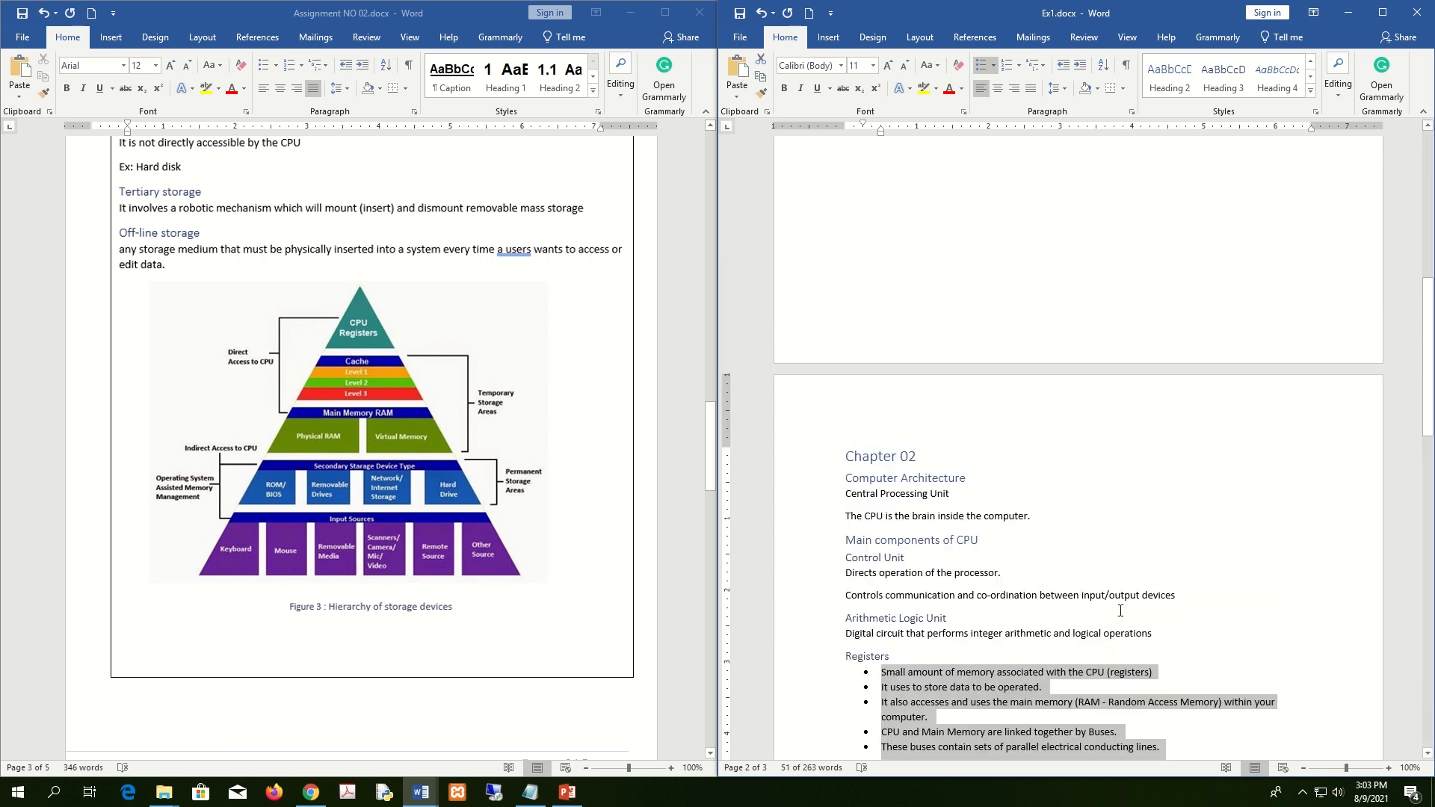
pyautogui.scroll(10, 1214, 586)
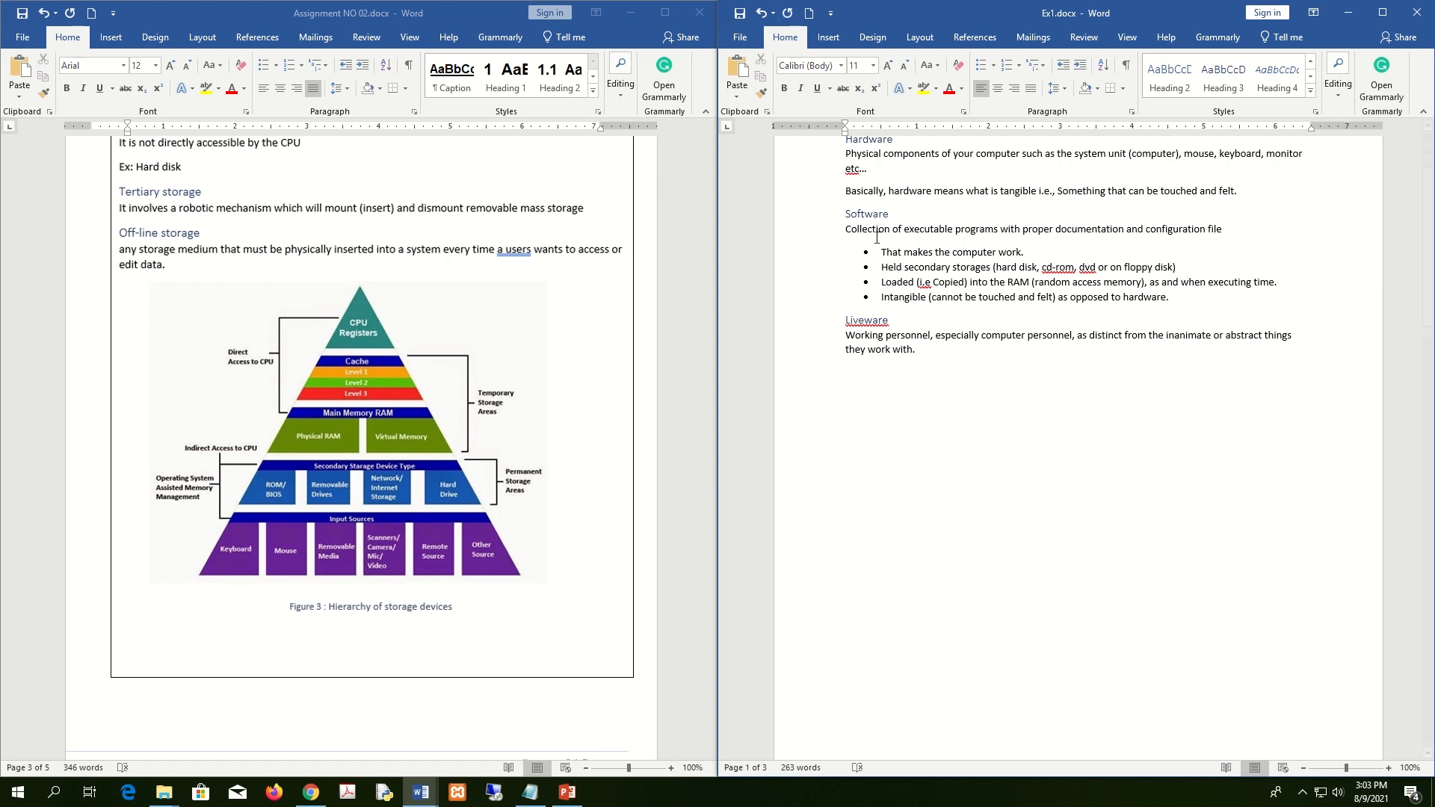
pyautogui.scroll(-4, 1214, 585)
pyautogui.moveTo(652, 21)
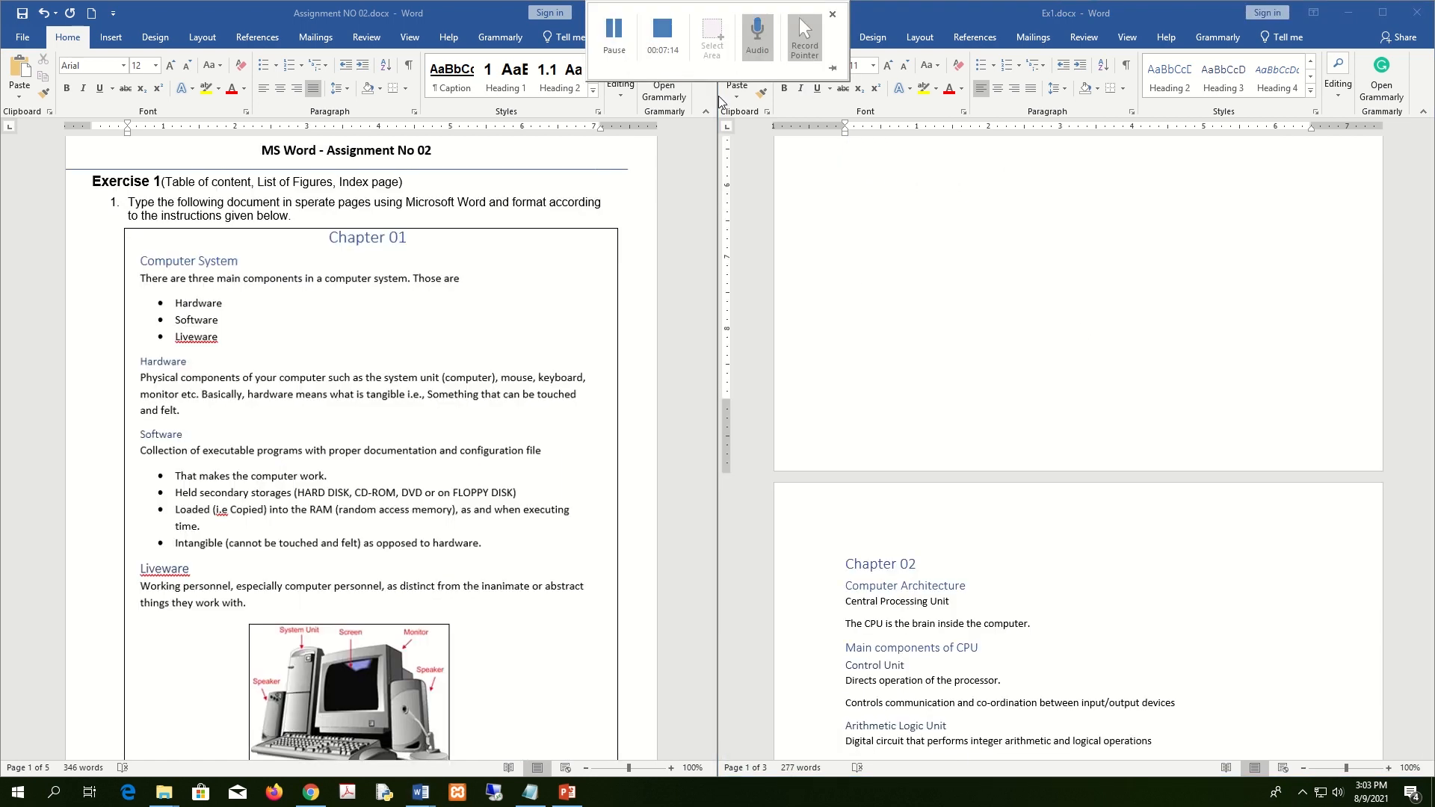
pyautogui.scroll(4, 1164, 381)
pyautogui.scroll(3, 1164, 381)
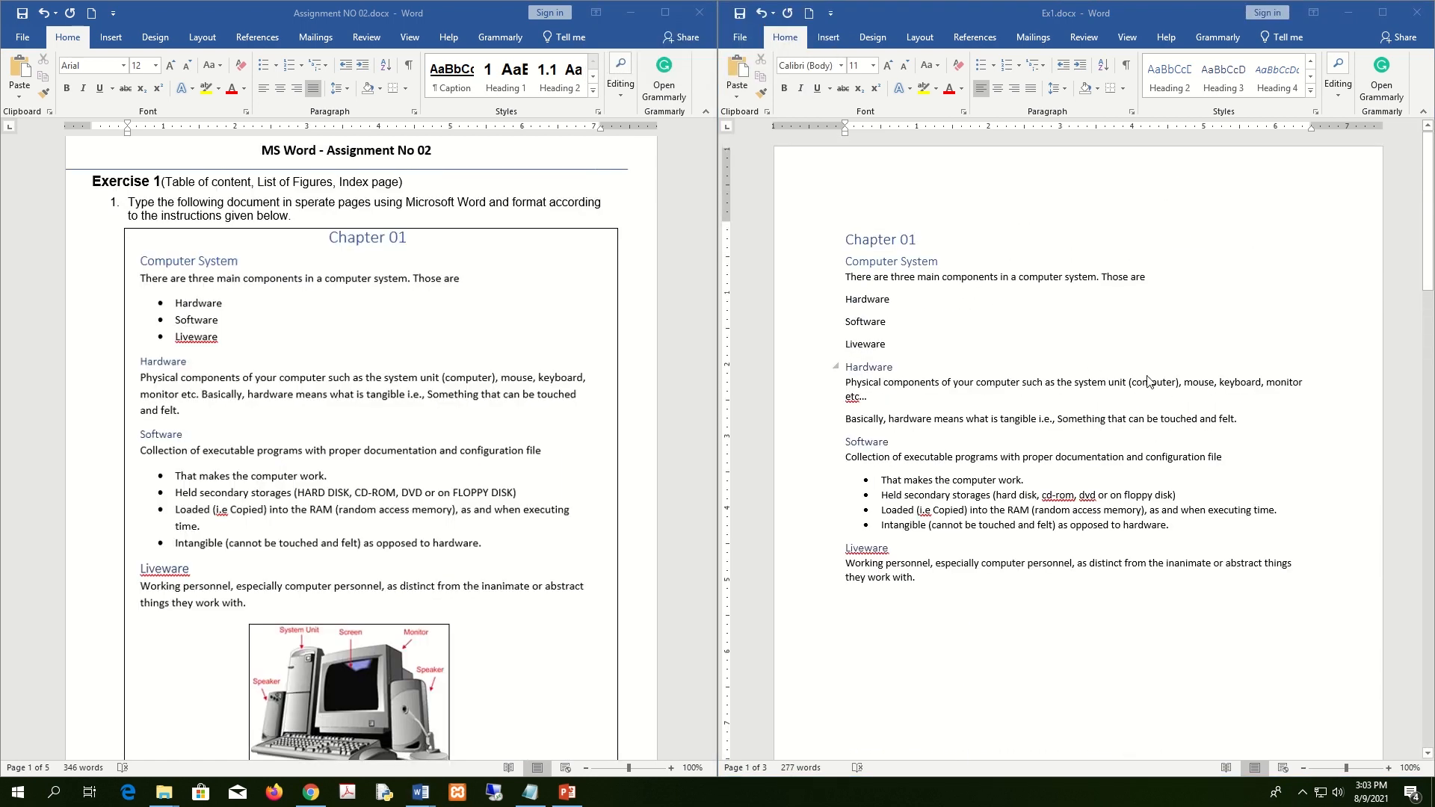
pyautogui.click(822, 346)
pyautogui.moveTo(823, 346); pyautogui.dragTo(820, 308)
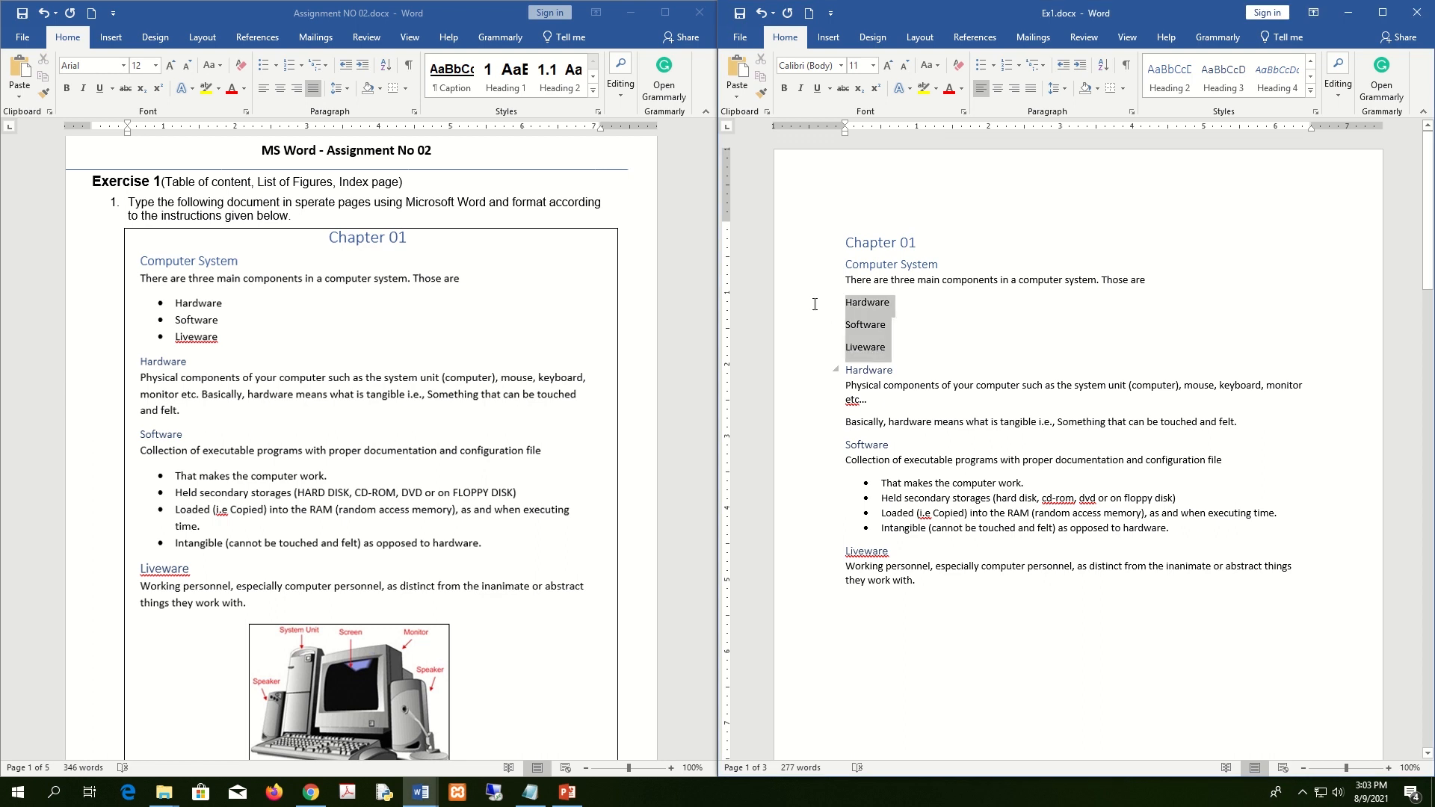
pyautogui.click(984, 66)
pyautogui.click(989, 332)
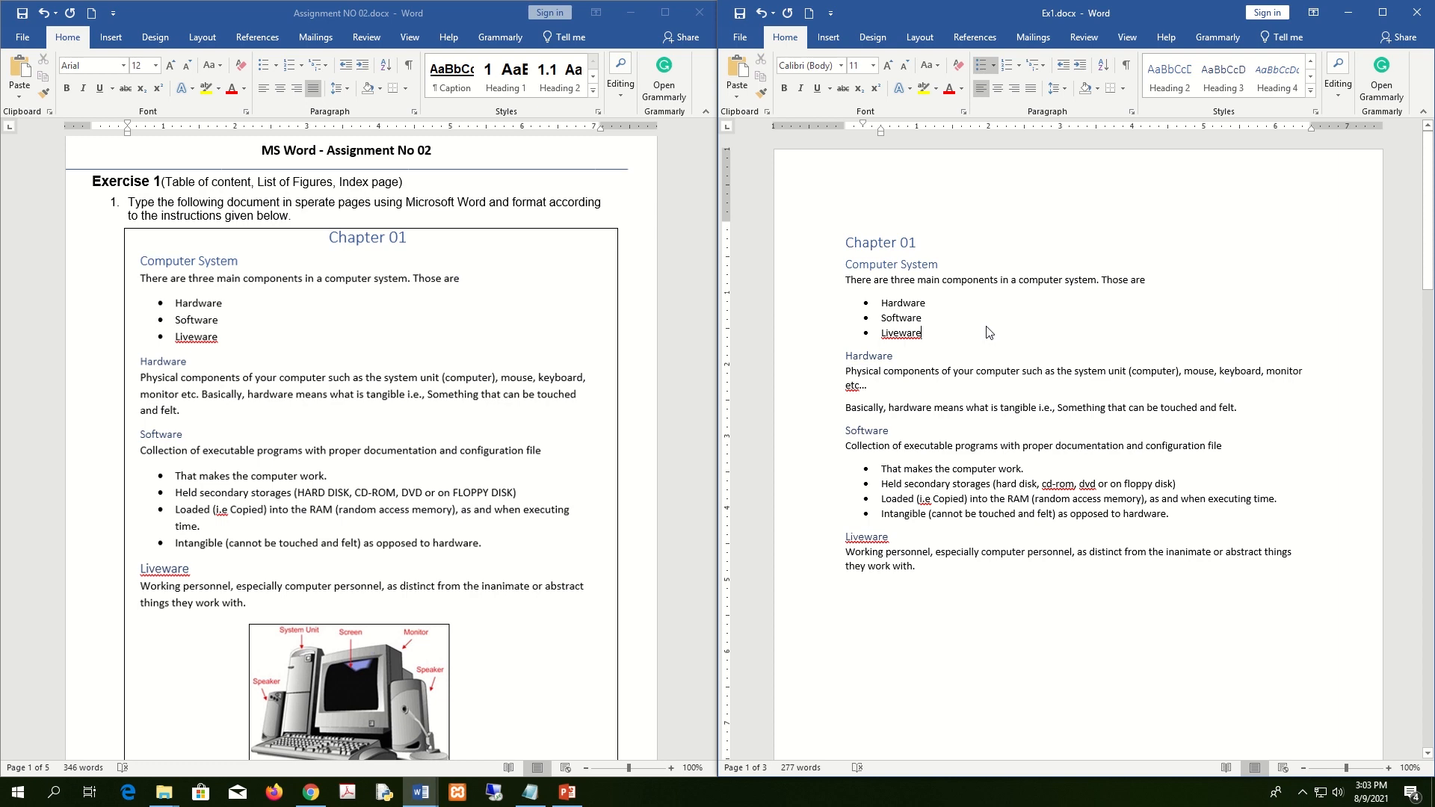
pyautogui.scroll(-15, 463, 420)
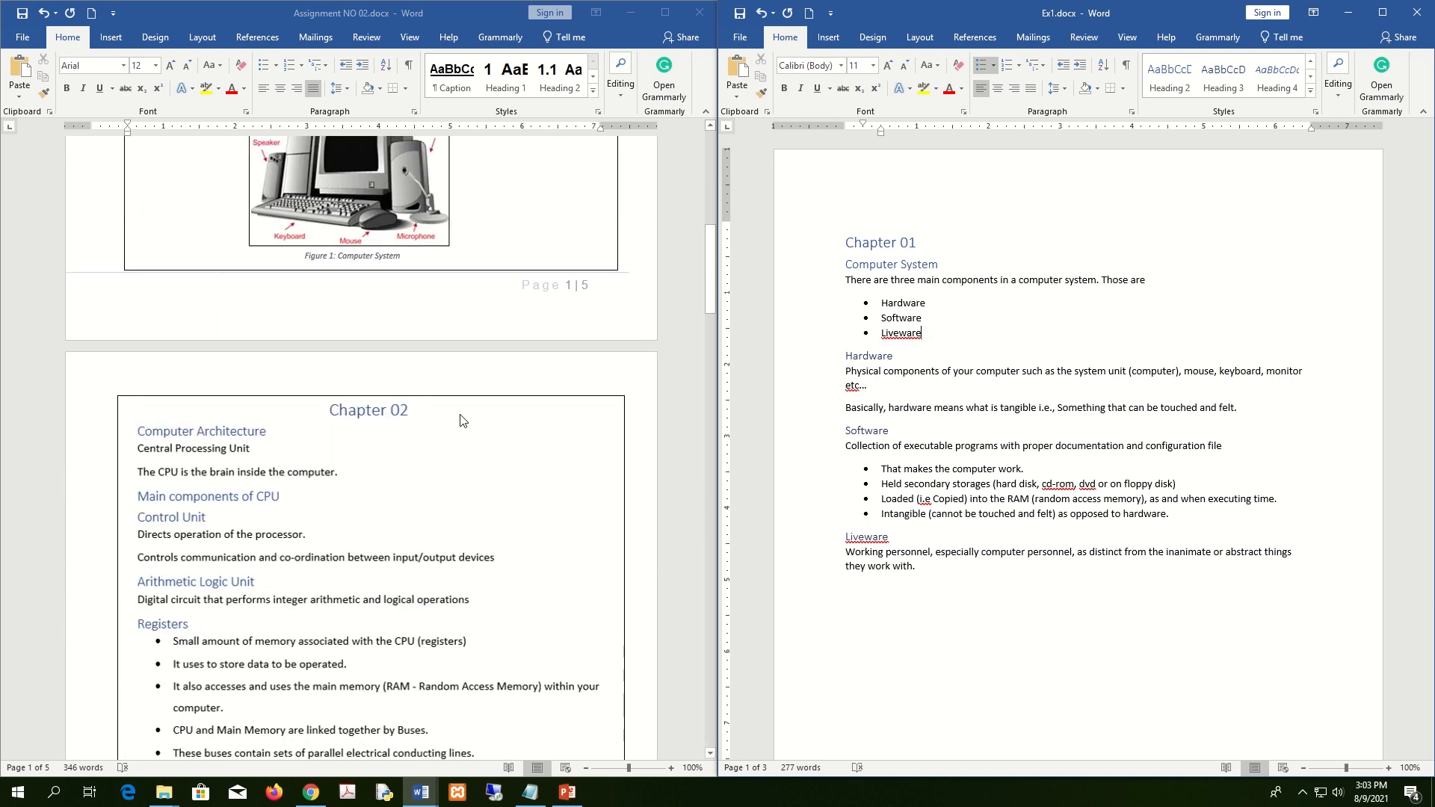
pyautogui.scroll(-12, 462, 420)
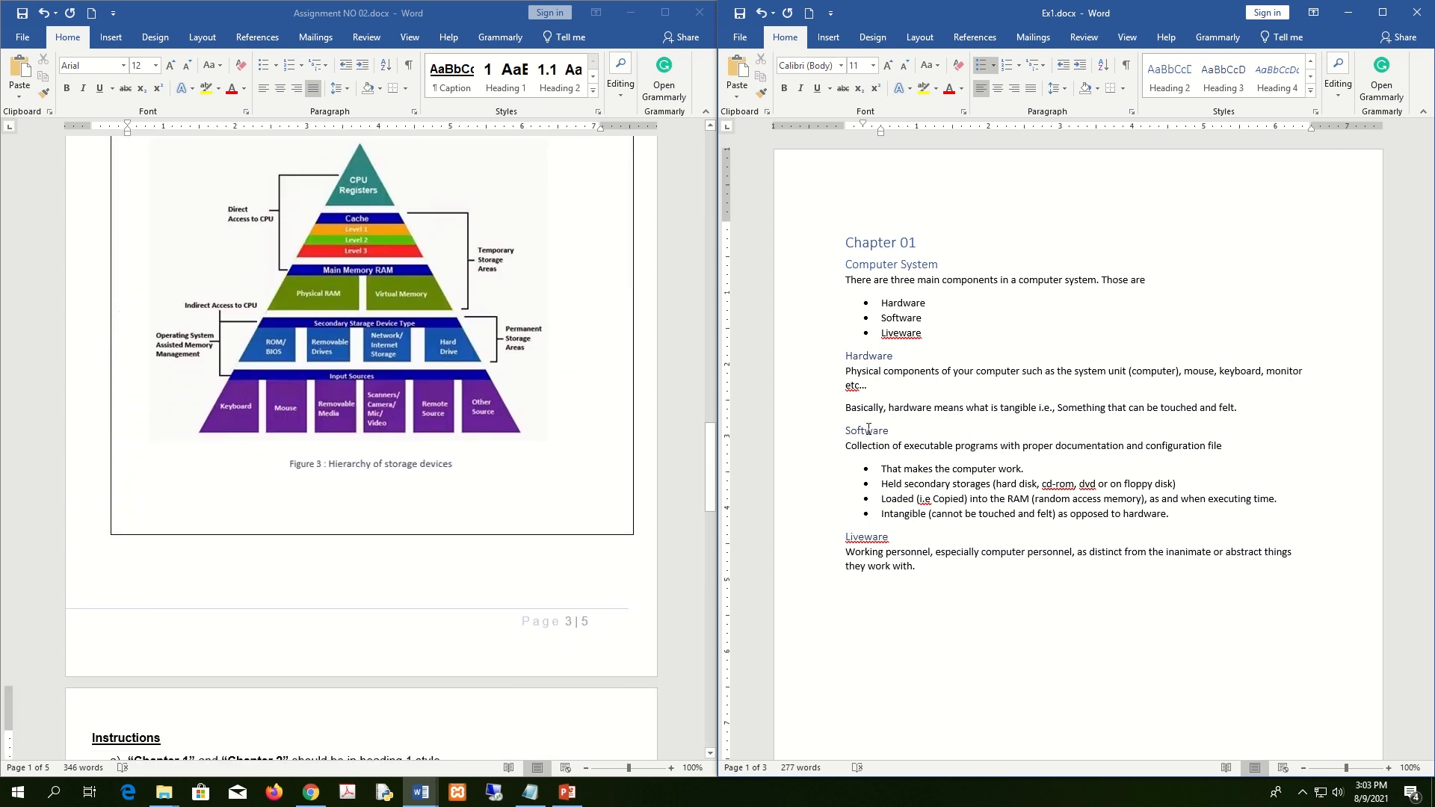
pyautogui.scroll(-1, 1030, 441)
pyautogui.scroll(-2, 1030, 441)
pyautogui.scroll(4, 1031, 442)
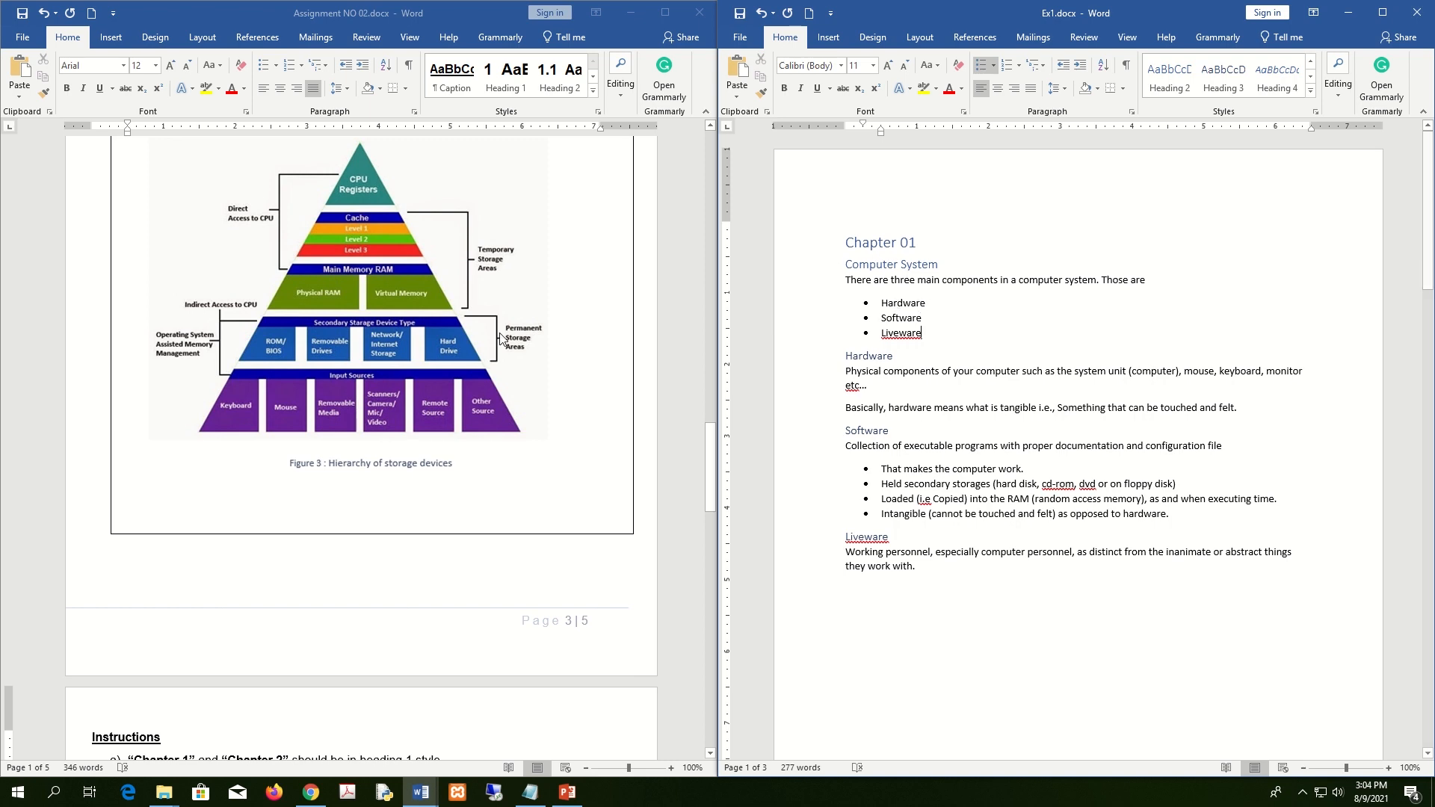
pyautogui.scroll(-10, 501, 339)
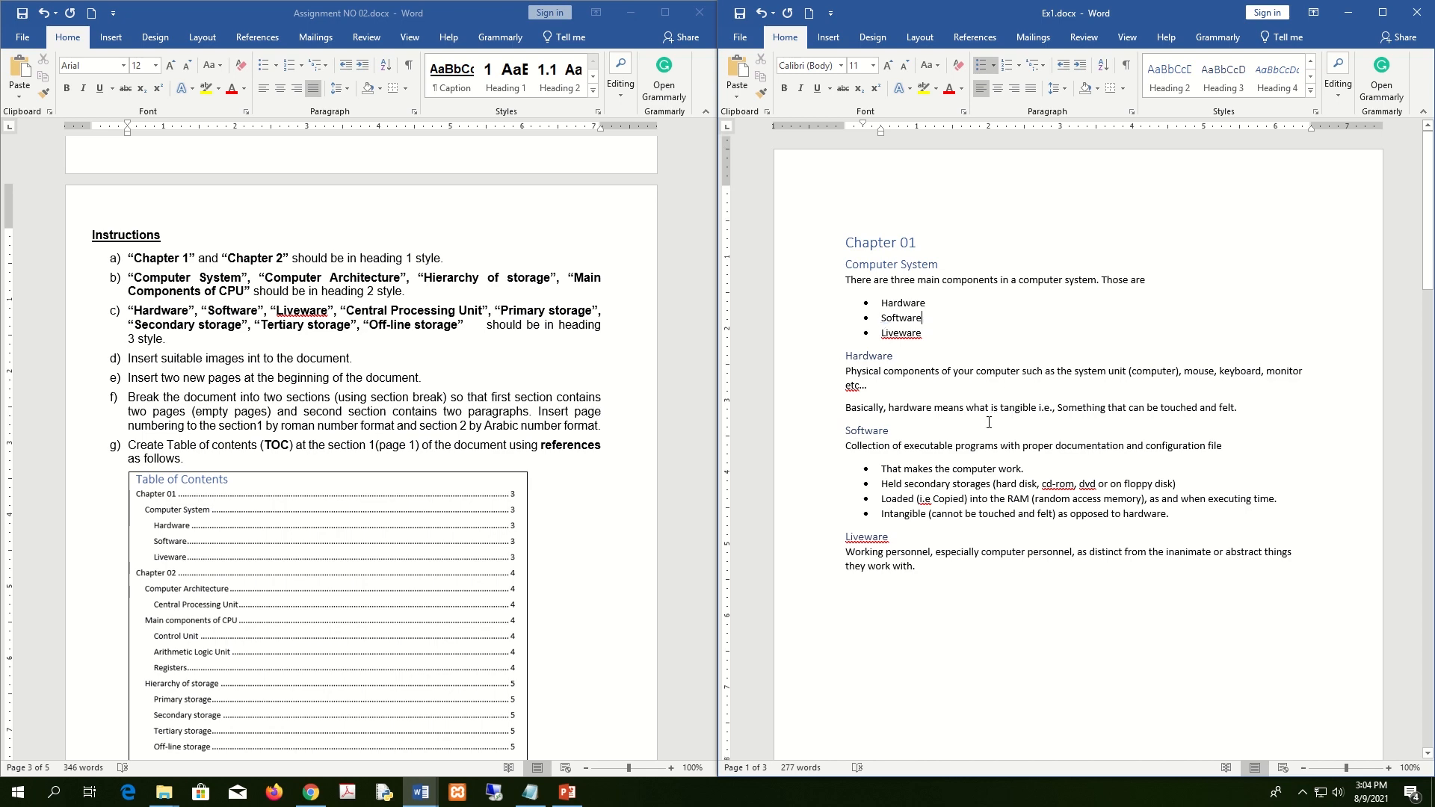
pyautogui.scroll(-4, 1007, 383)
pyautogui.click(930, 473)
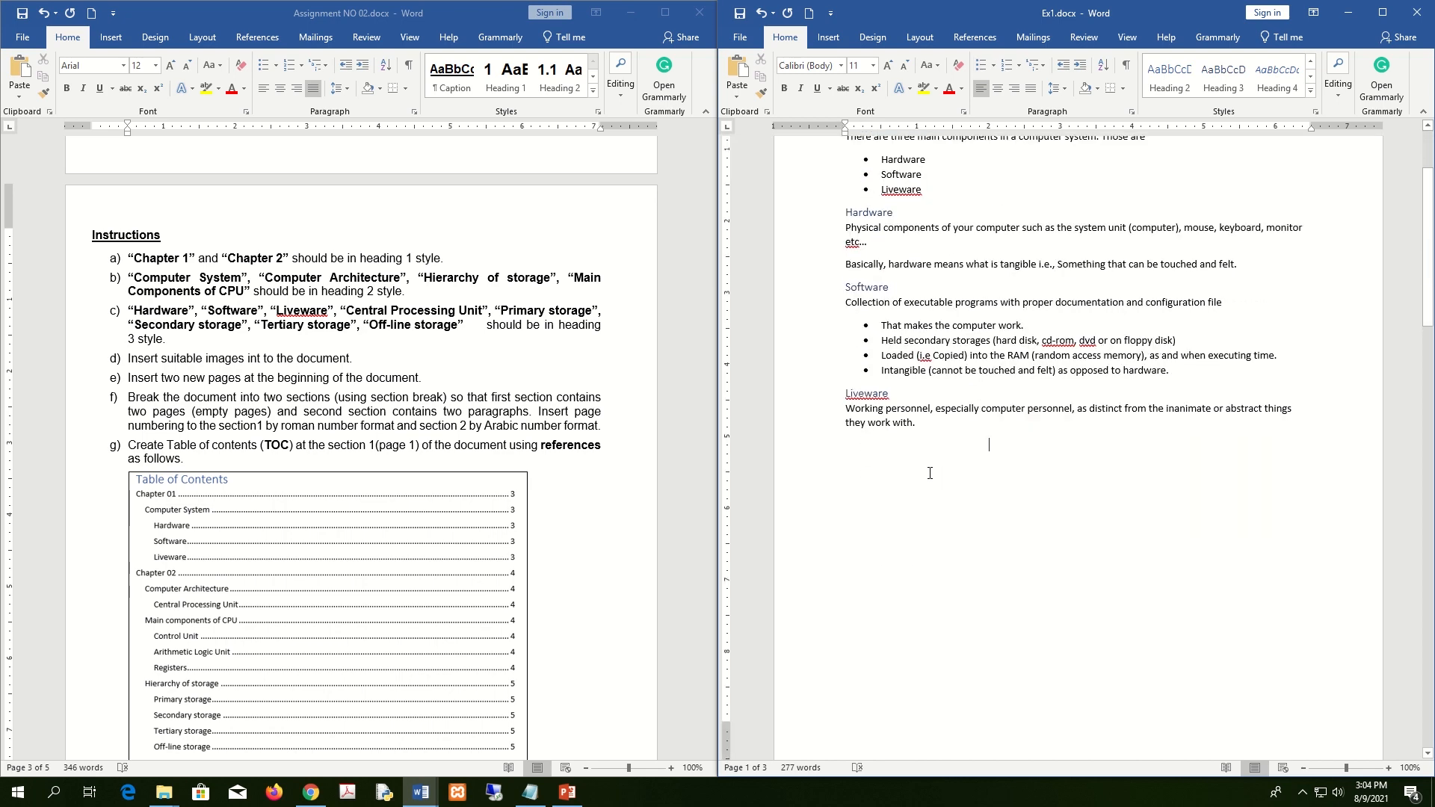
pyautogui.click(821, 516)
pyautogui.scroll(-1, 329, 482)
pyautogui.scroll(12, 329, 483)
pyautogui.scroll(20, 329, 483)
pyautogui.scroll(10, 347, 482)
pyautogui.click(995, 495)
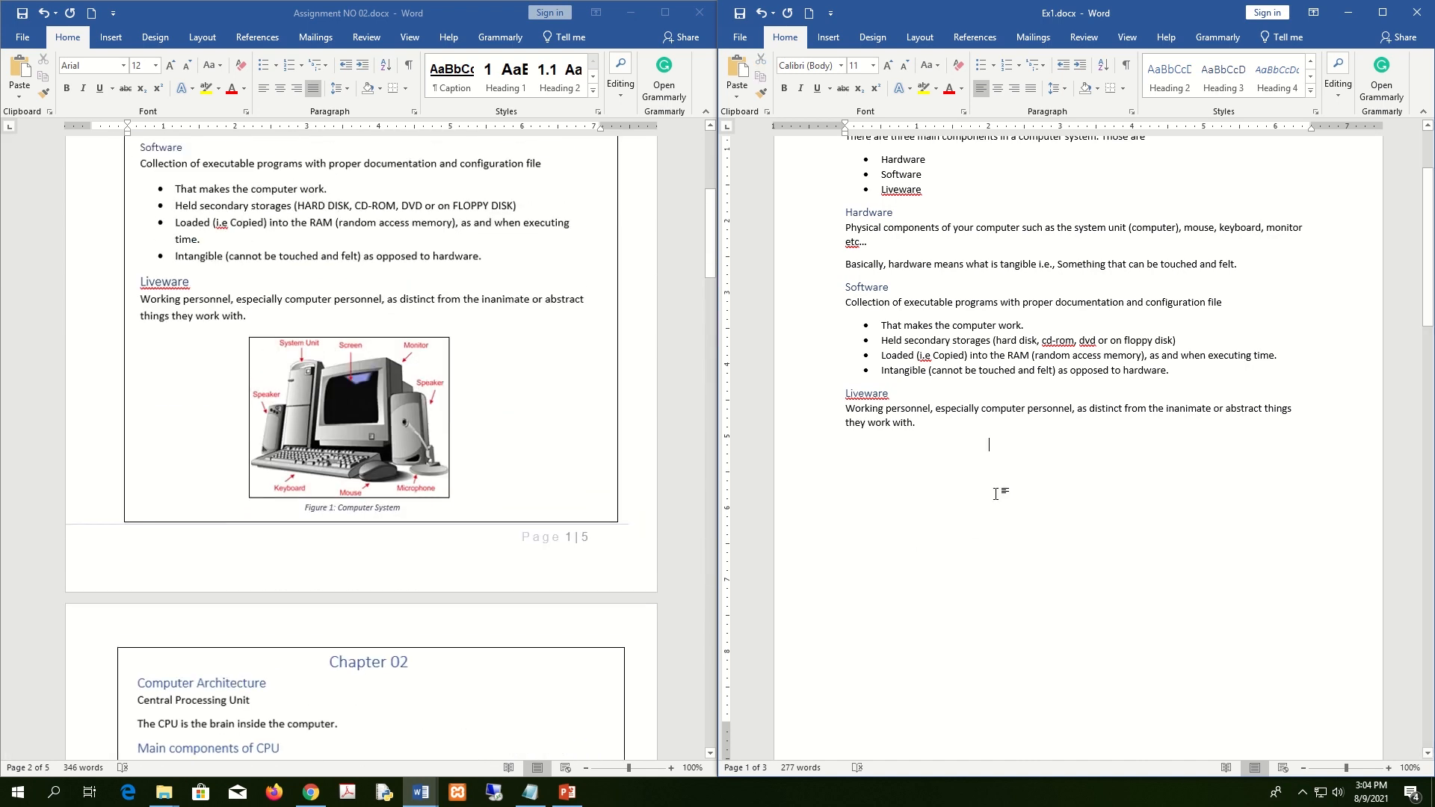
# Maximize Ex1 and insert computerSystem.jpg from the Assignment2 Images folder below Liveware.
pyautogui.click(828, 37)
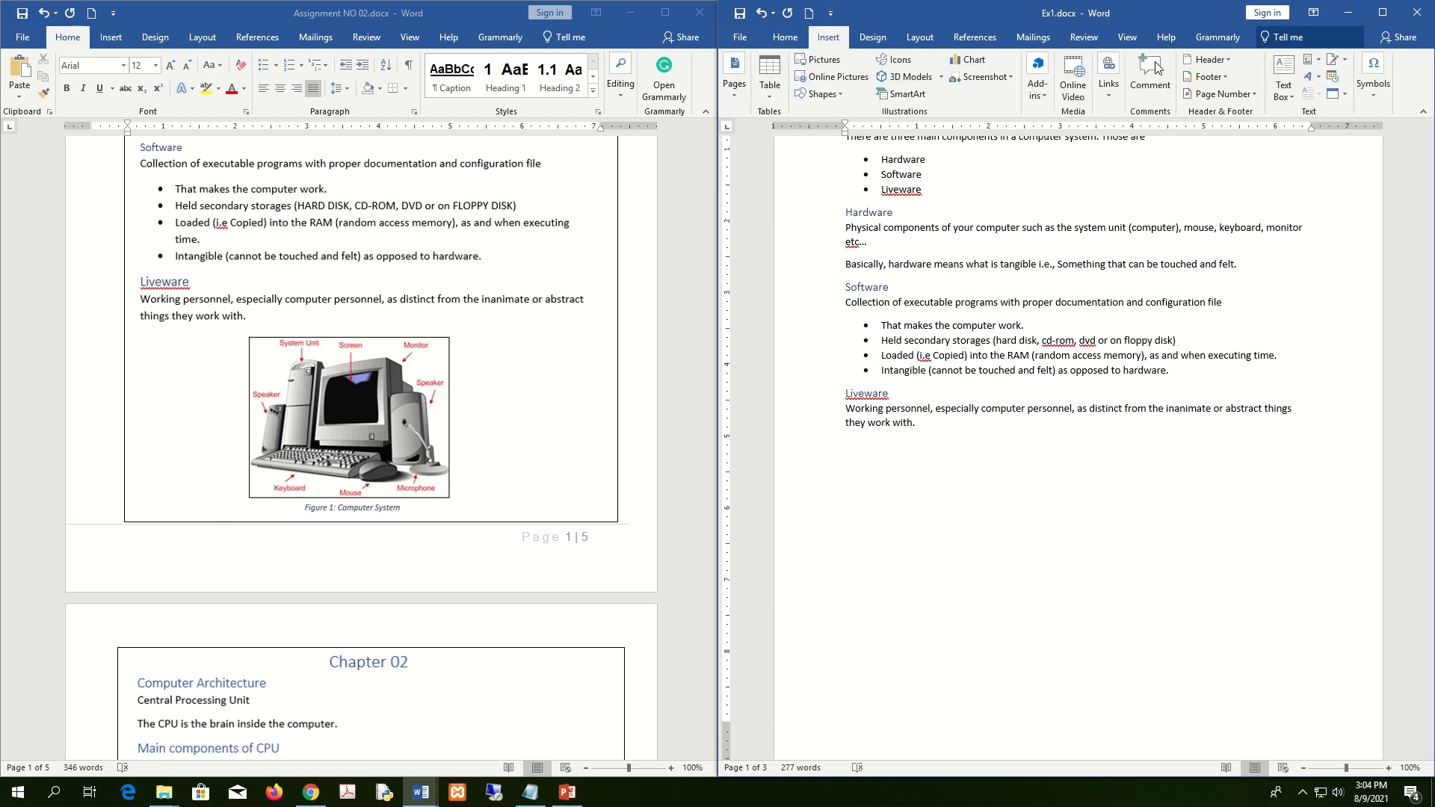
pyautogui.click(1383, 13)
pyautogui.click(161, 86)
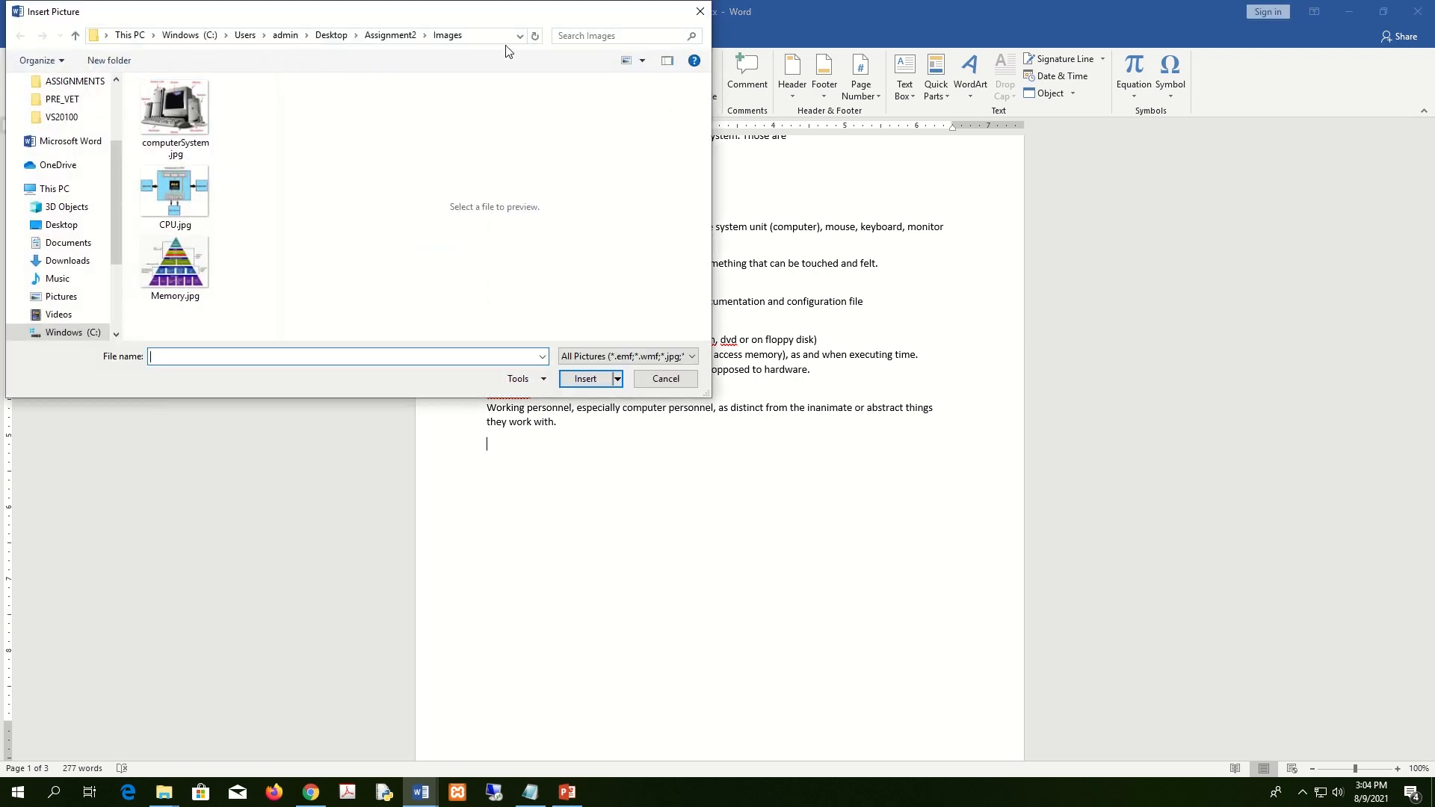
pyautogui.moveTo(521, 22); pyautogui.dragTo(913, 46)
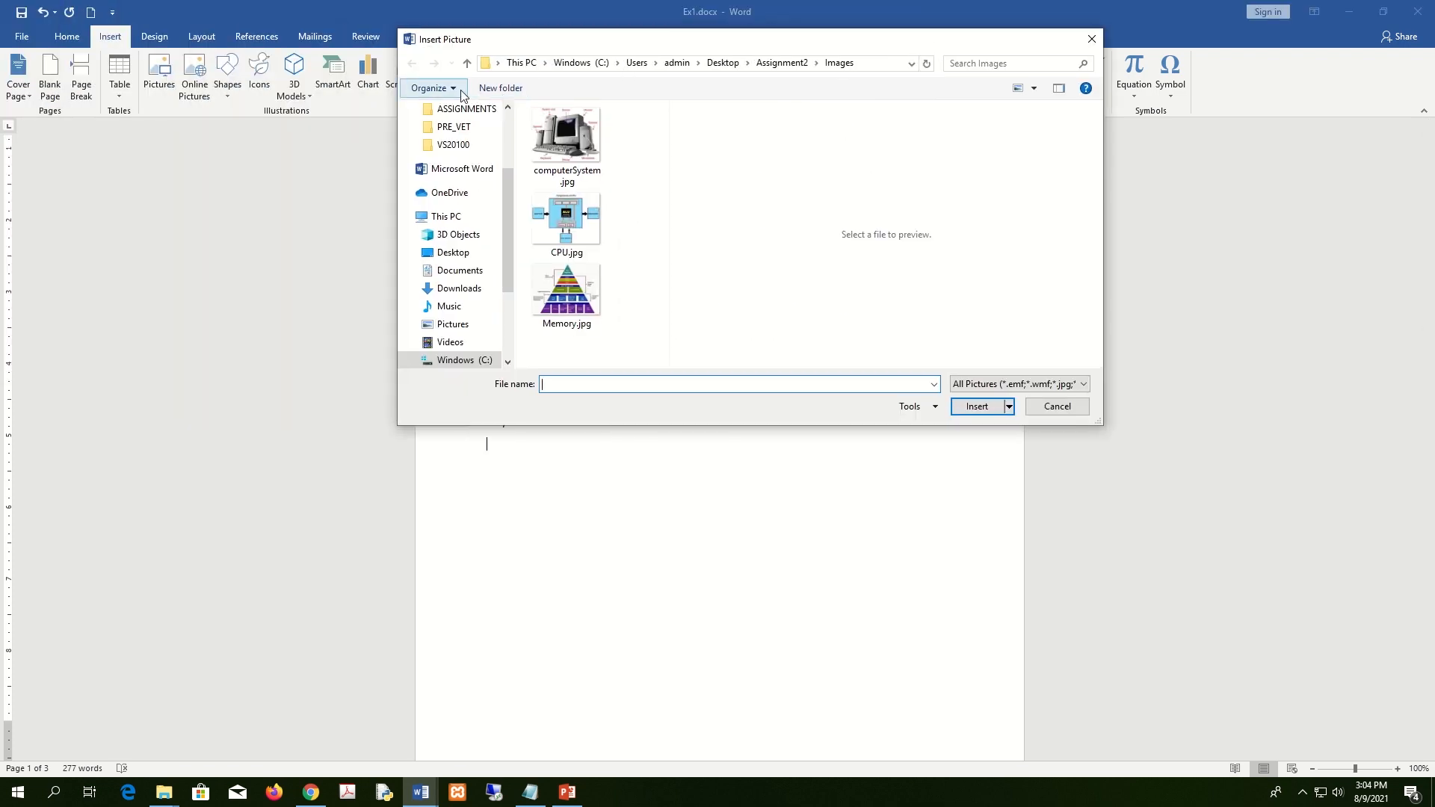
pyautogui.click(782, 62)
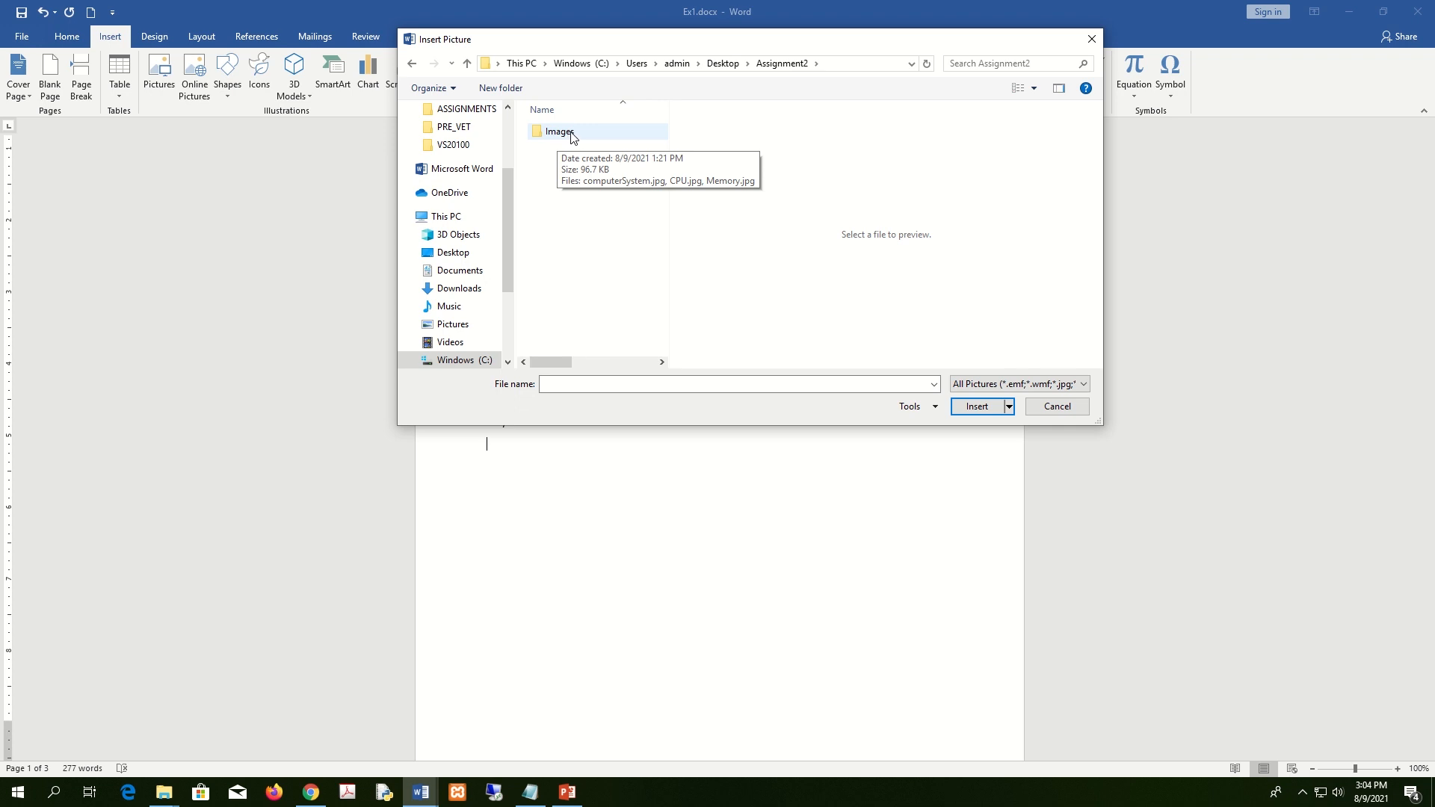
pyautogui.doubleClick(570, 132)
pyautogui.moveTo(828, 48); pyautogui.dragTo(973, 46)
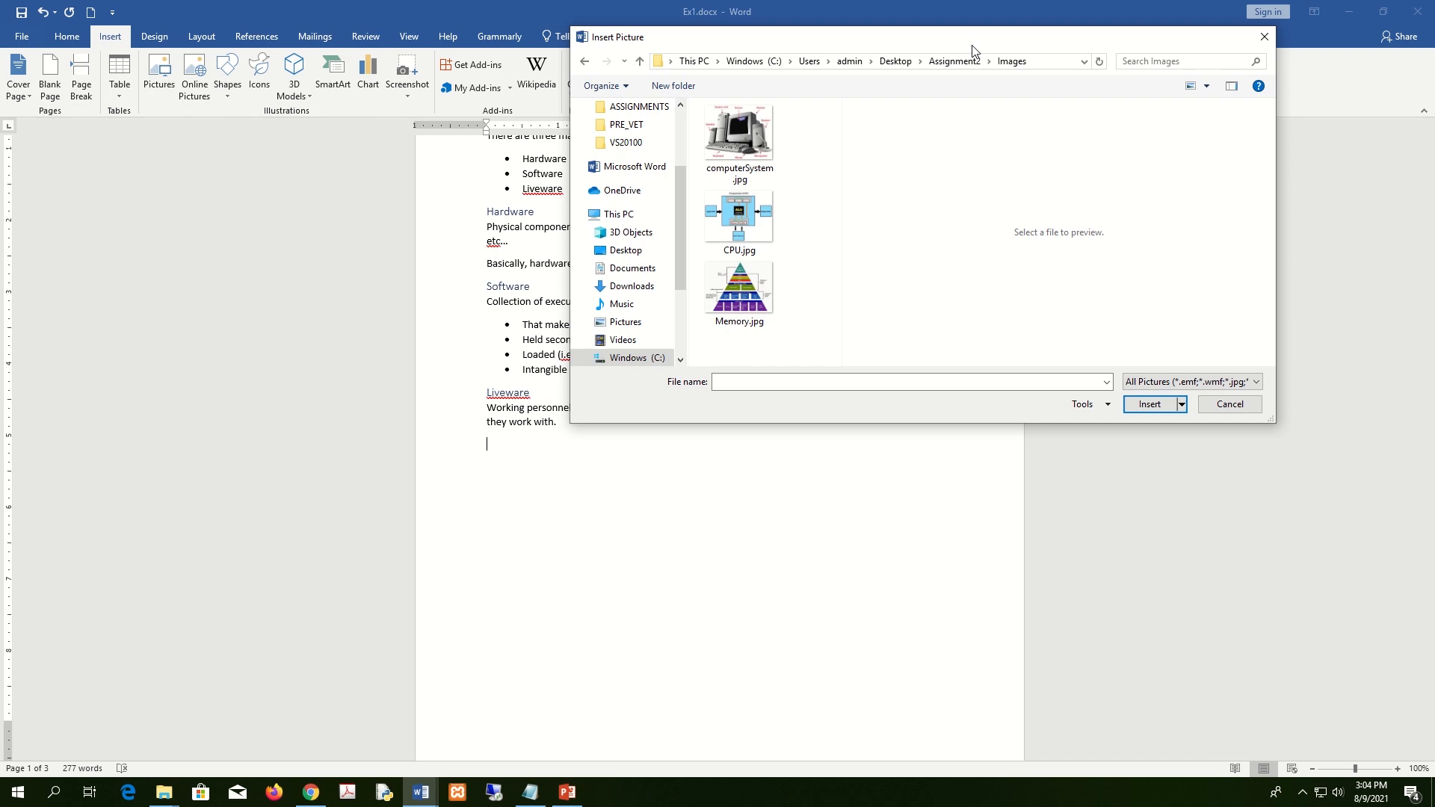
pyautogui.click(731, 156)
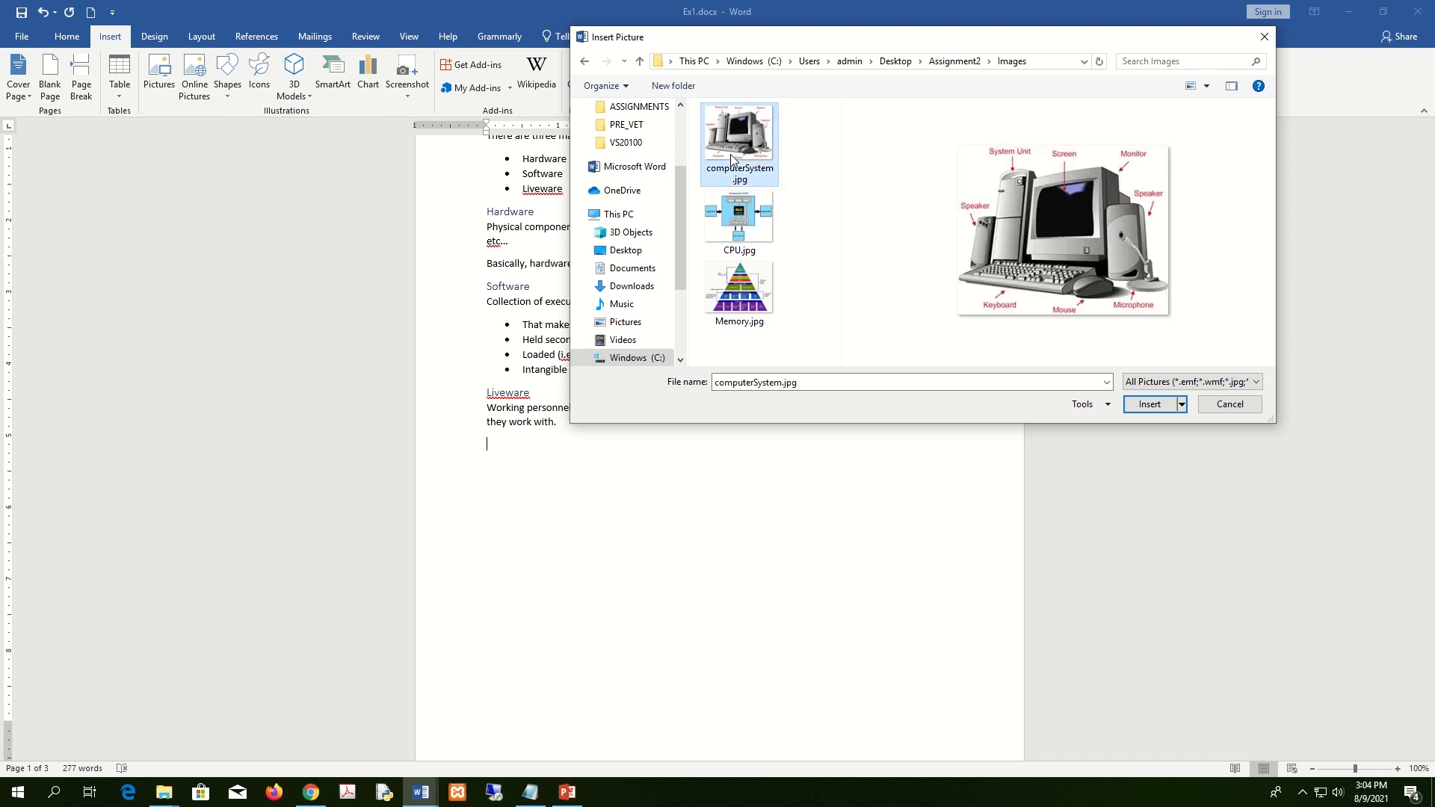
pyautogui.click(1150, 405)
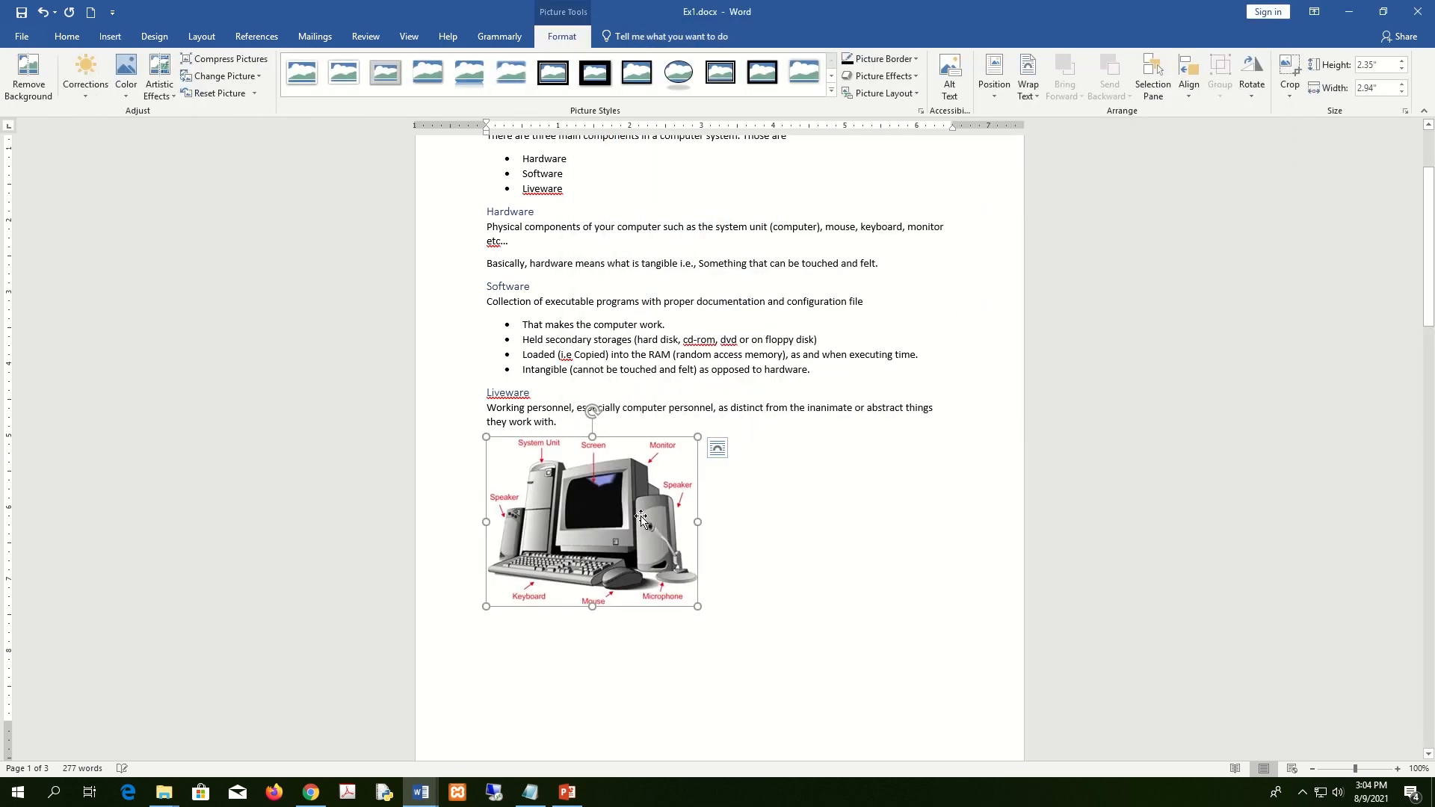
# Give the computer picture square wrapping, move it right, and enlarge it to 2.37" by 2.96".
pyautogui.scroll(-4, 642, 524)
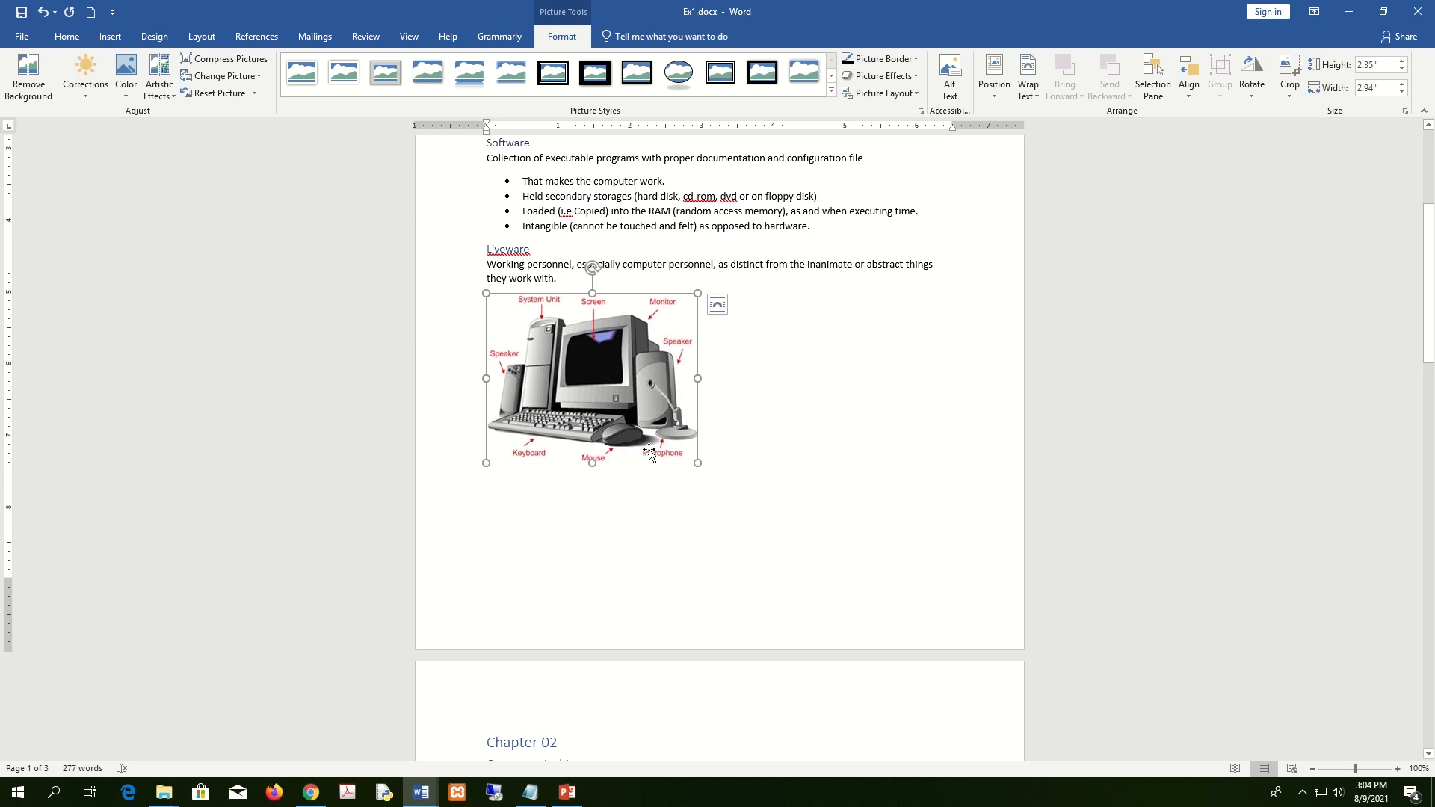
pyautogui.click(1029, 84)
pyautogui.click(1057, 142)
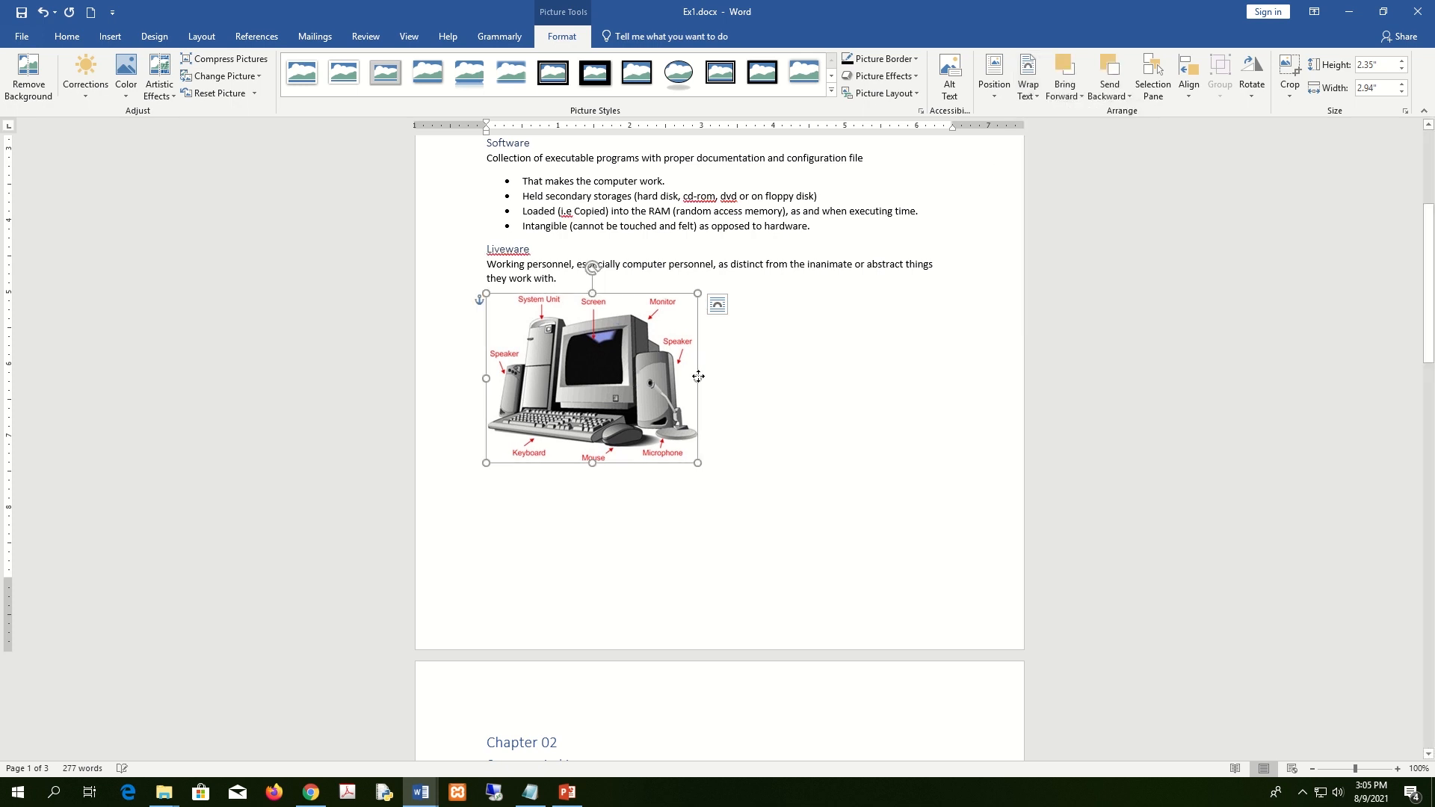
pyautogui.click(1029, 80)
pyautogui.click(1055, 136)
pyautogui.moveTo(671, 336); pyautogui.dragTo(687, 361)
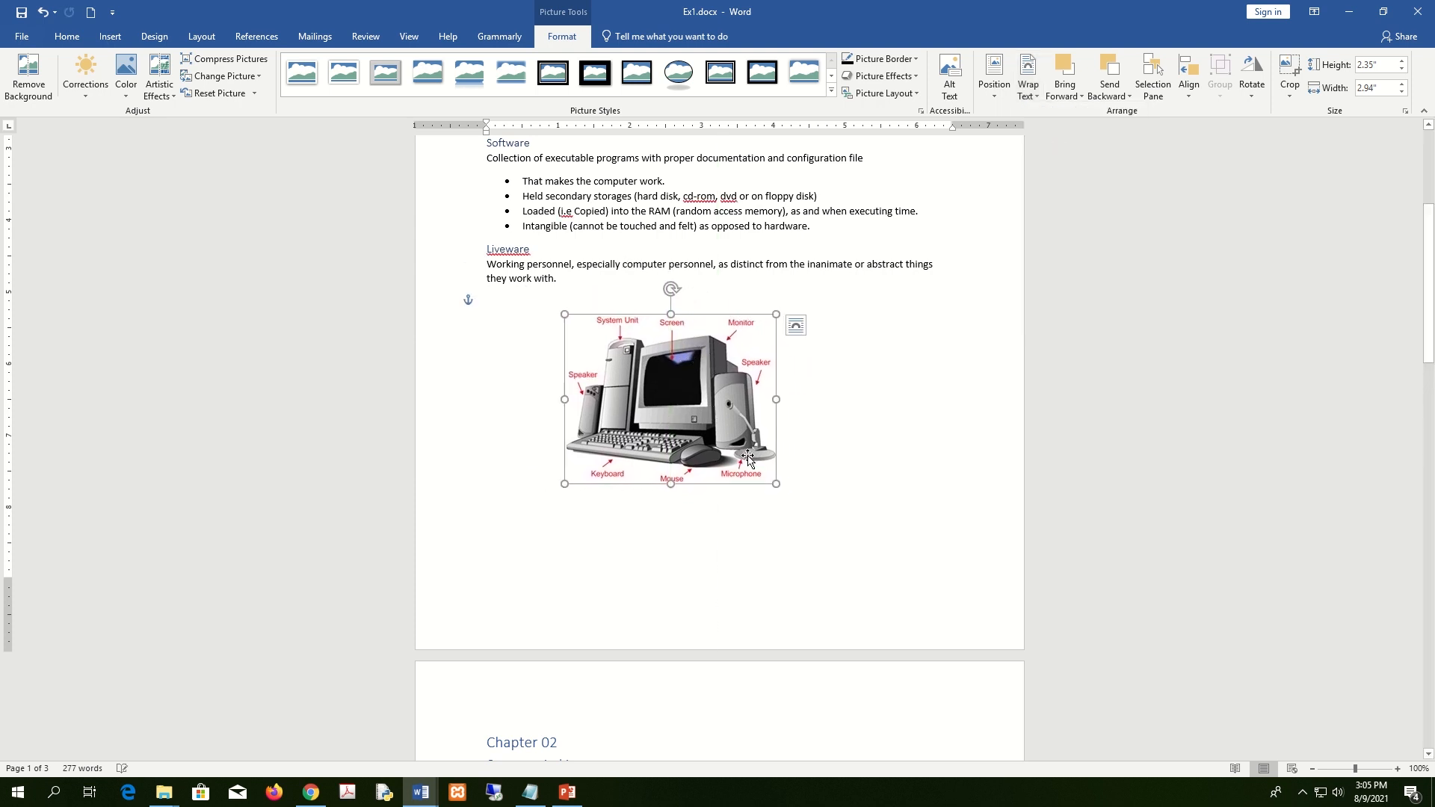
pyautogui.moveTo(776, 483)
pyautogui.mouseDown()
pyautogui.moveTo(842, 513)
pyautogui.moveTo(778, 459)
pyautogui.mouseUp()
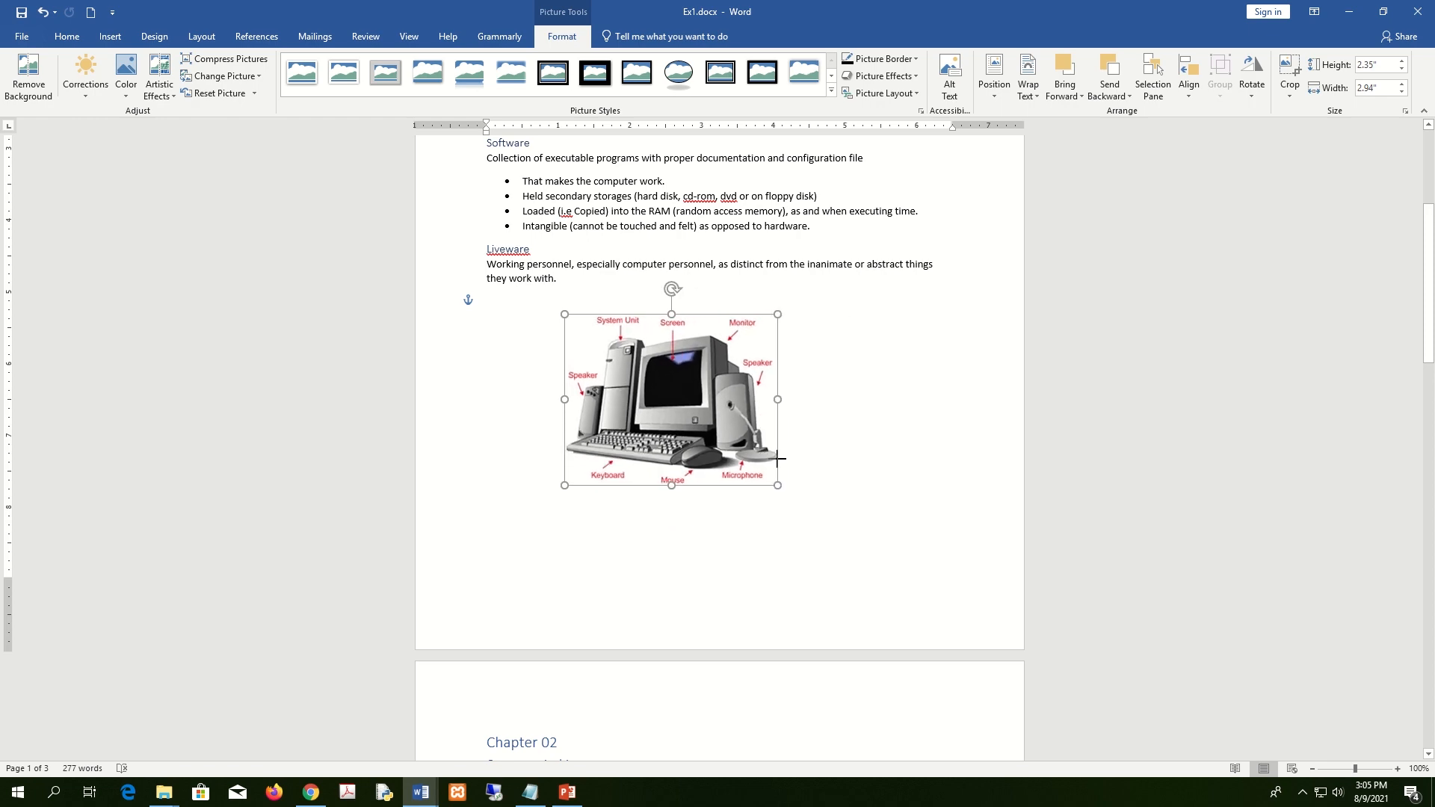
pyautogui.scroll(-15, 814, 459)
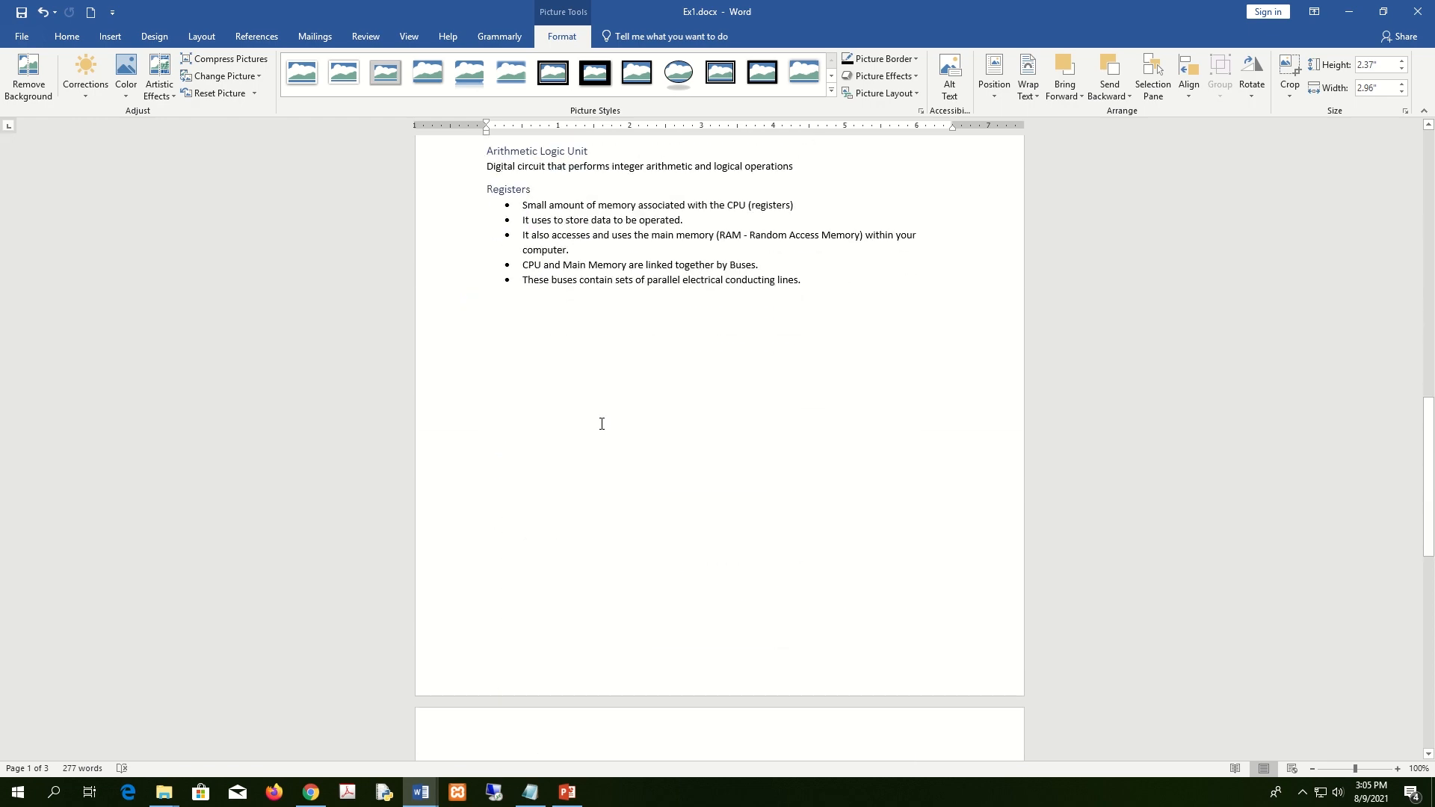
# Insert CPU.jpg at a new insertion point below the Registers list.
pyautogui.click(643, 423)
pyautogui.scroll(5, 651, 423)
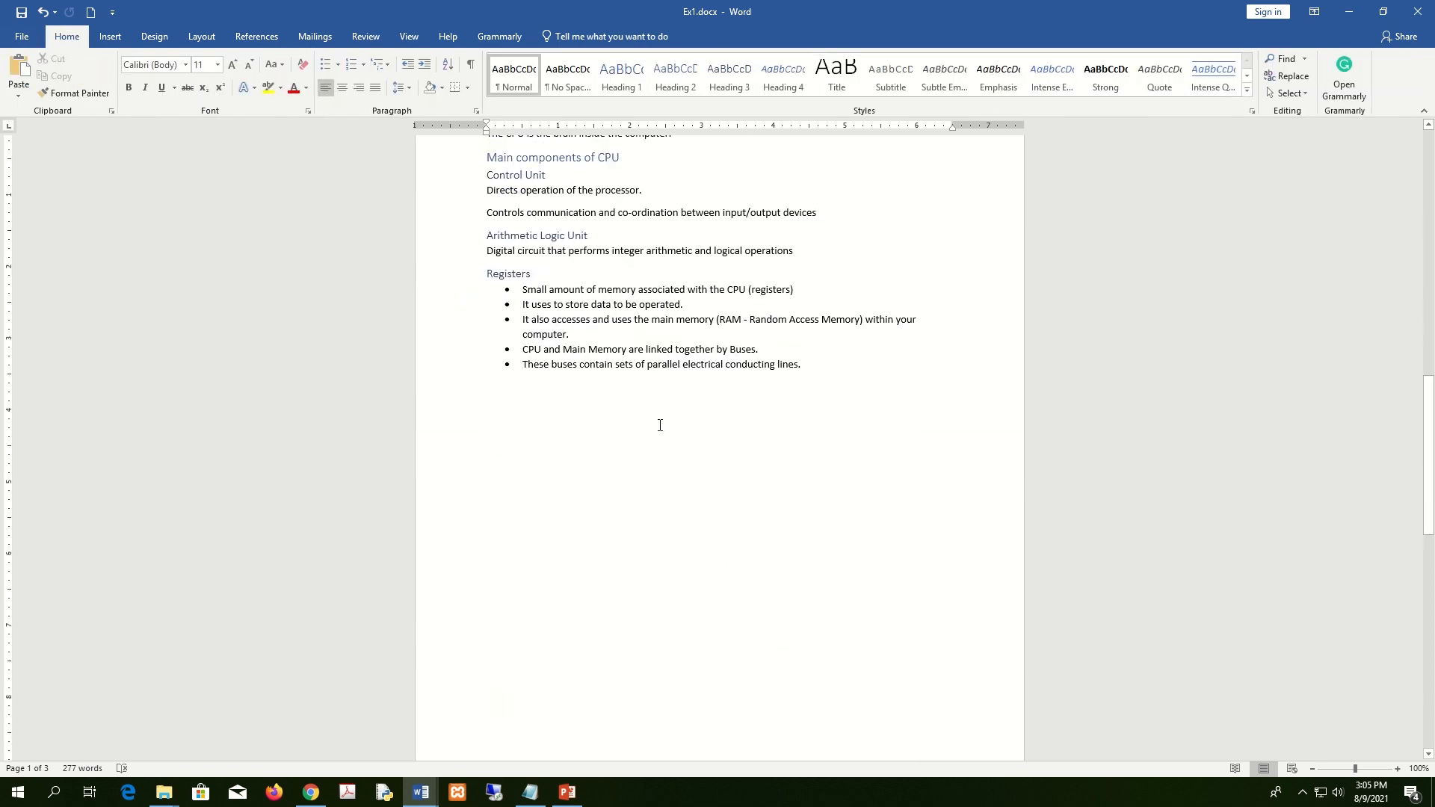
pyautogui.click(113, 38)
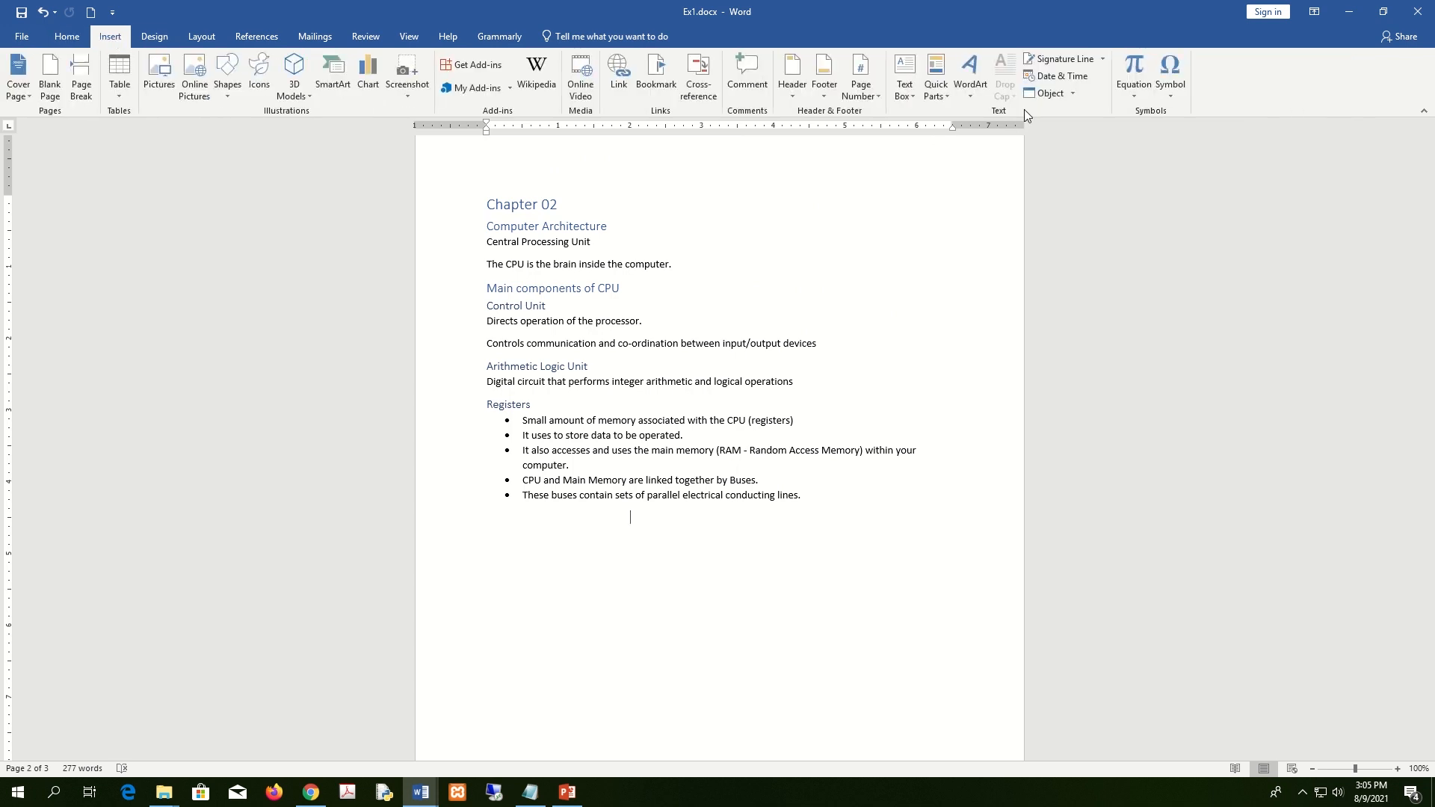
pyautogui.click(160, 77)
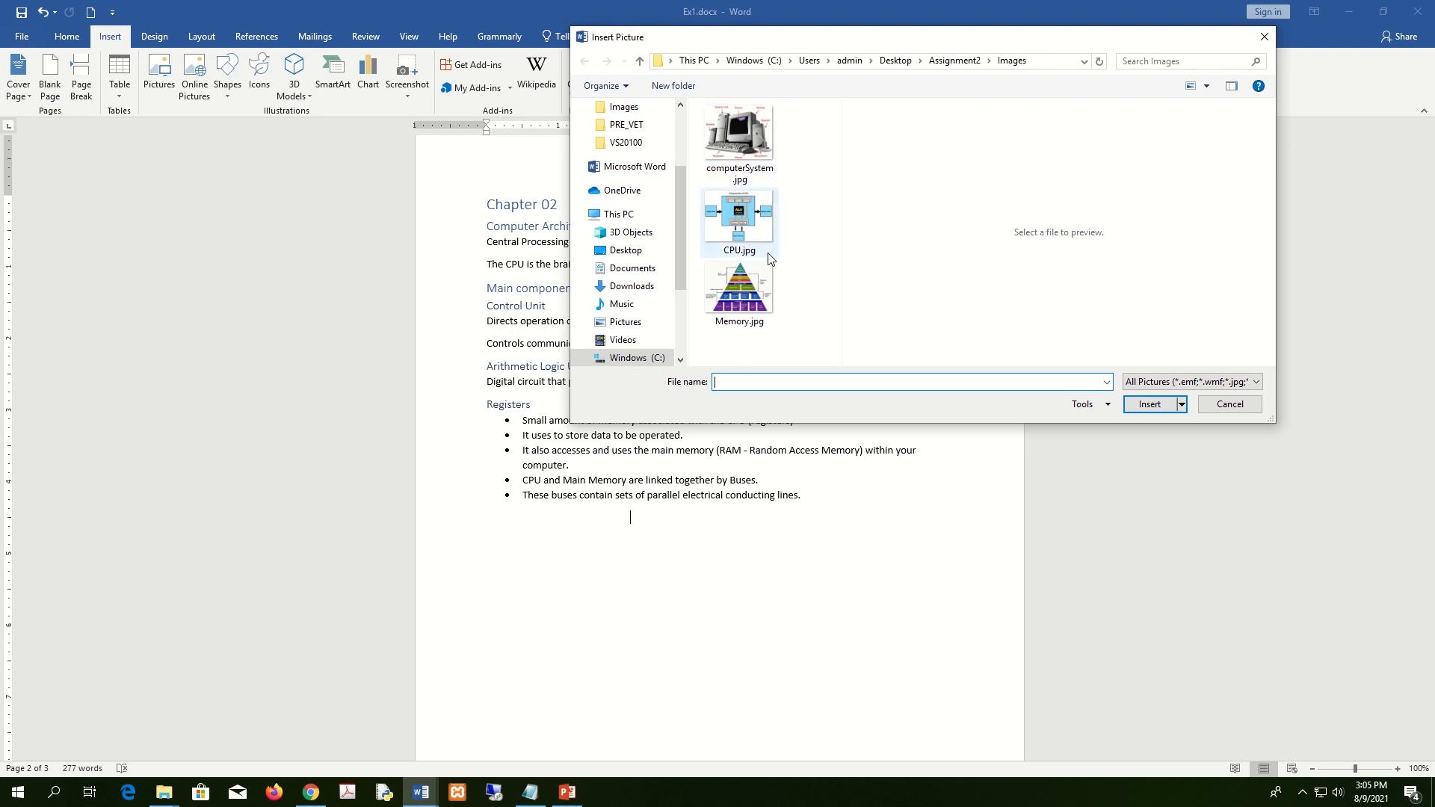
pyautogui.click(742, 225)
pyautogui.click(1149, 403)
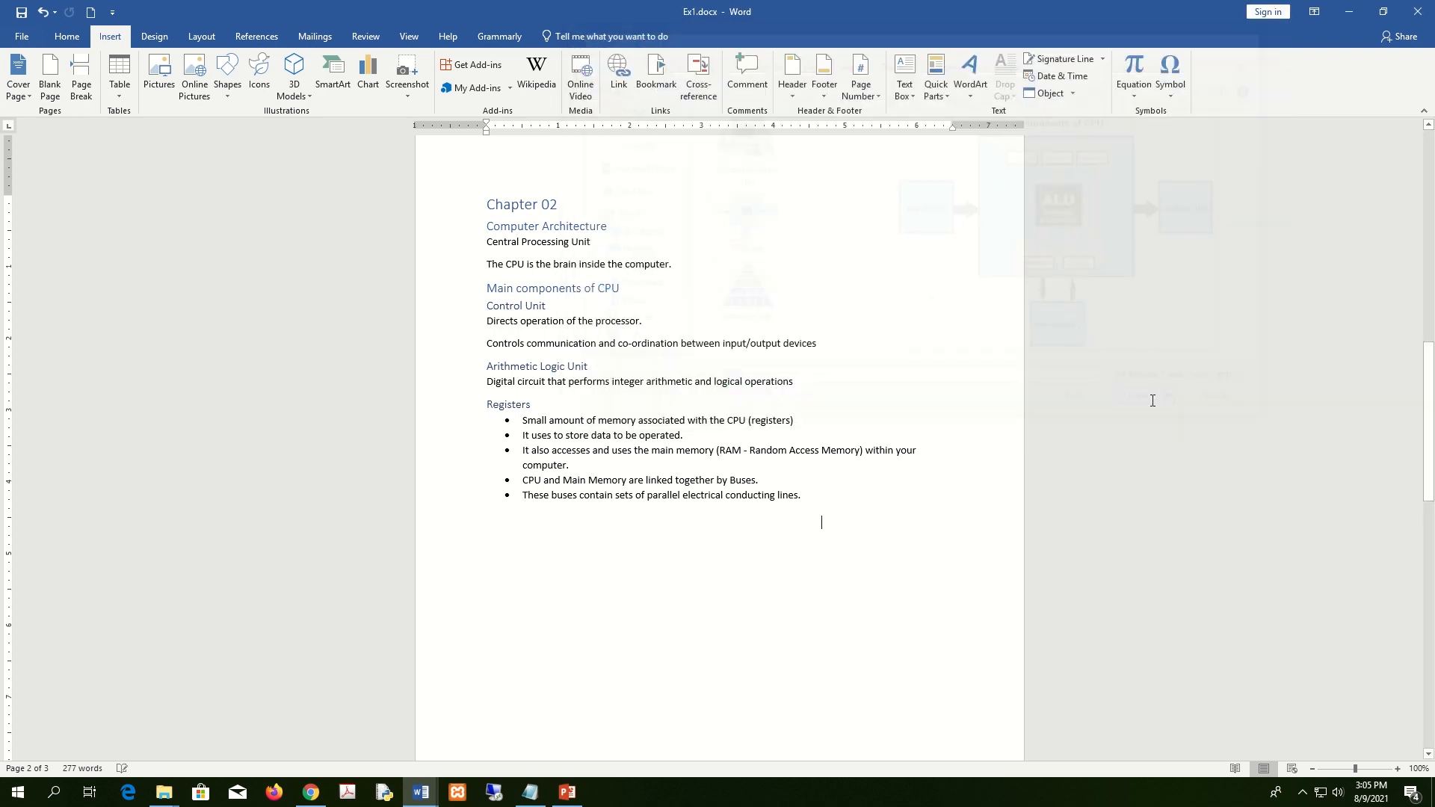
# Shrink the CPU diagram to 3.15" by 4.16", apply tight wrapping, and drag it under the list.
pyautogui.scroll(3, 756, 493)
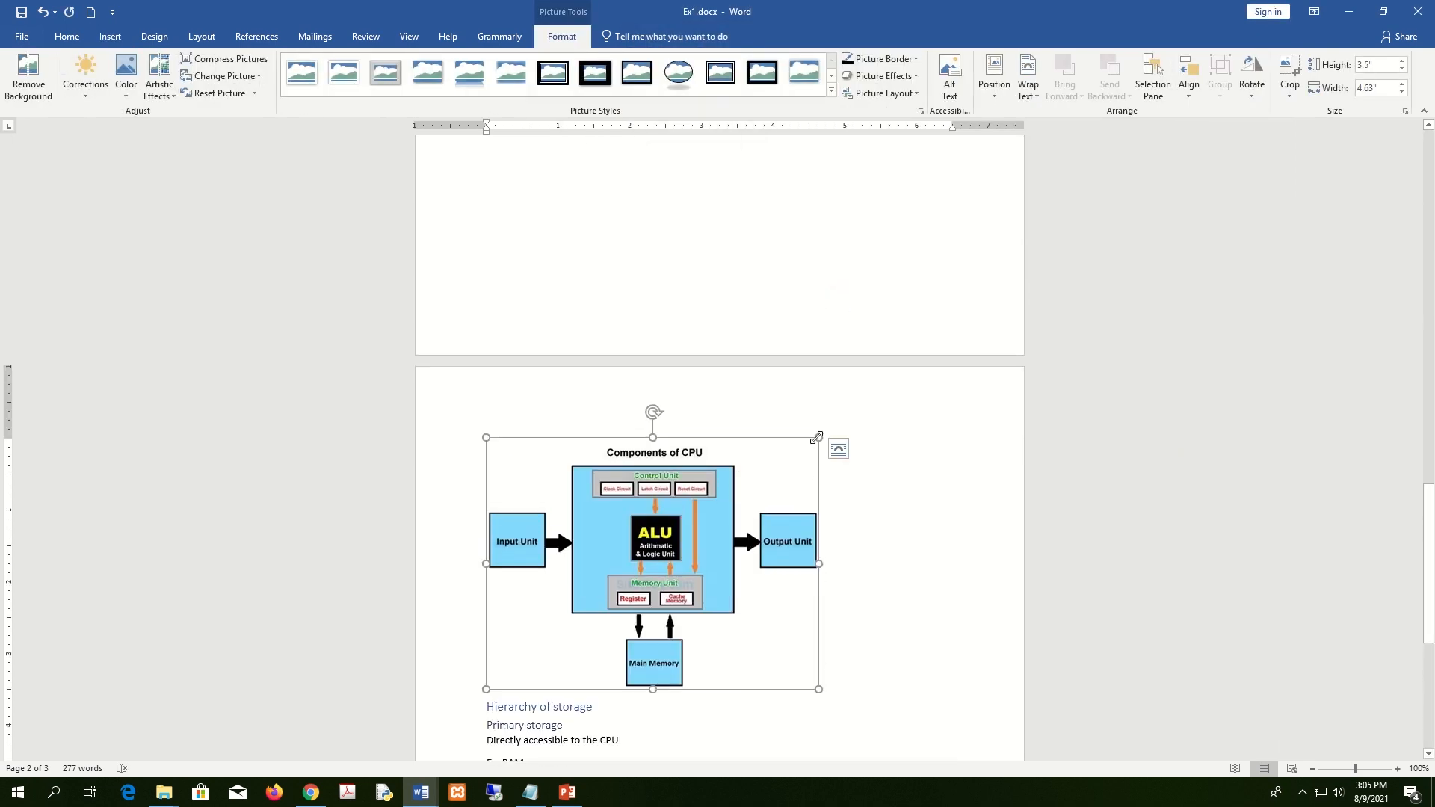
pyautogui.moveTo(819, 439); pyautogui.dragTo(782, 469)
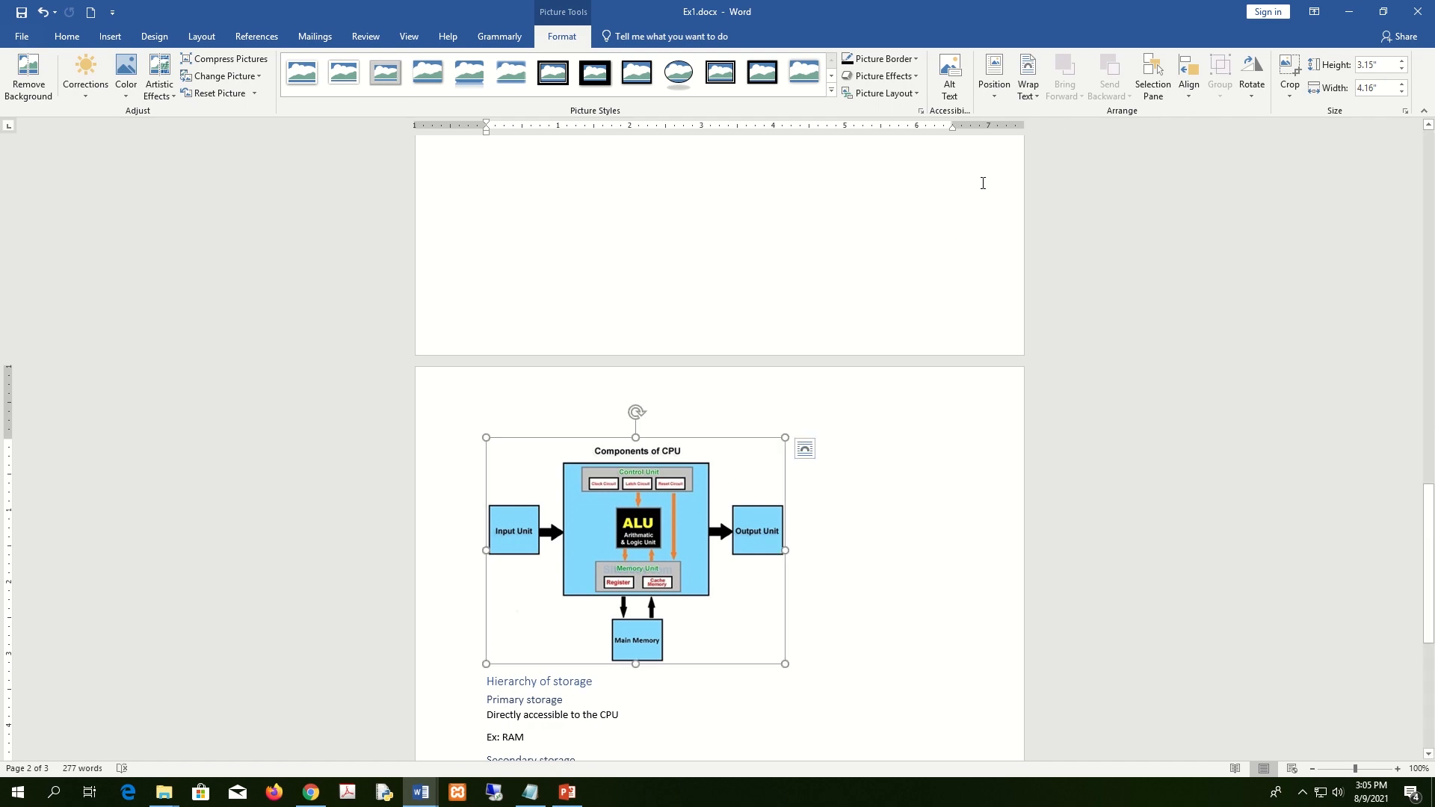
pyautogui.click(1039, 99)
pyautogui.click(1069, 144)
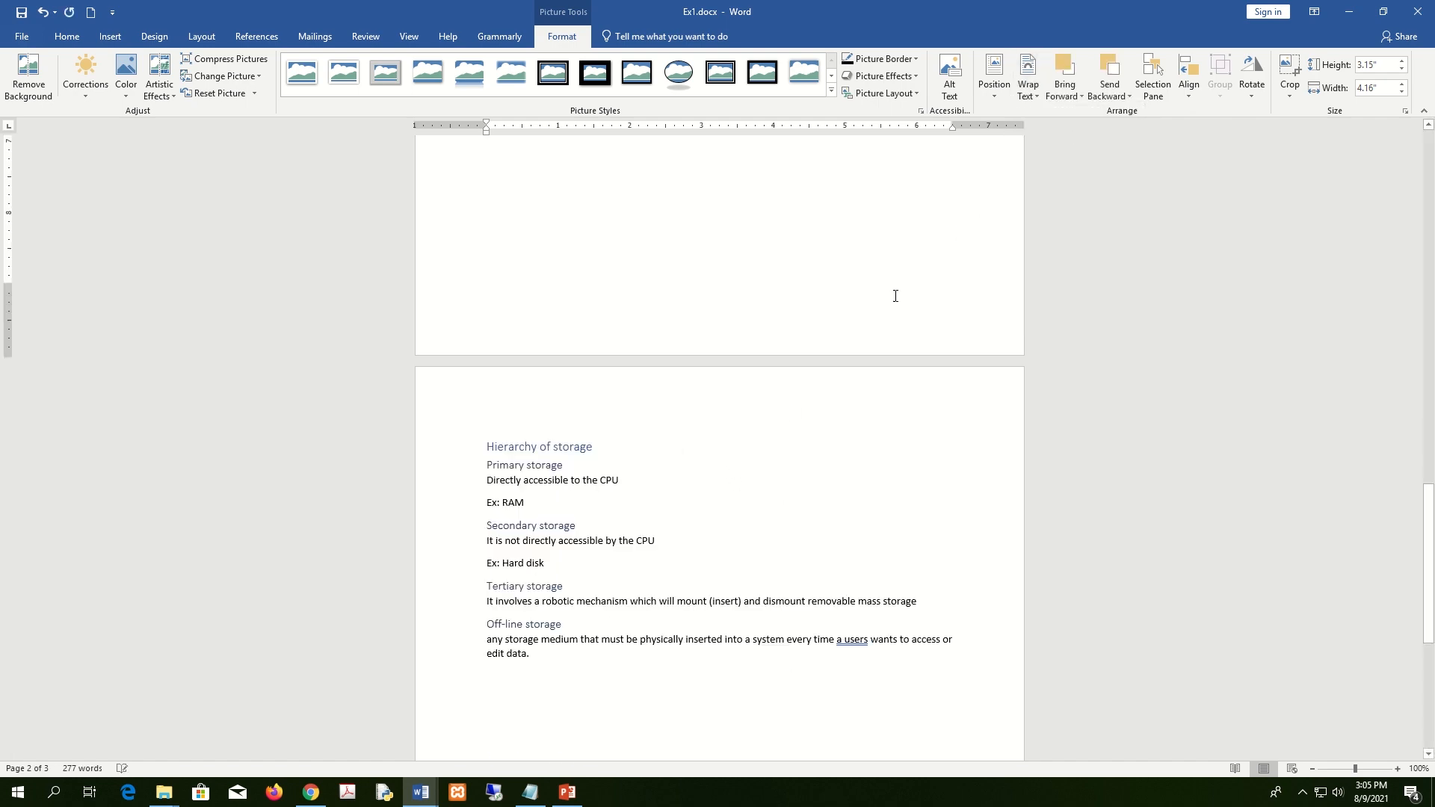
pyautogui.scroll(3, 847, 419)
pyautogui.scroll(5, 847, 418)
pyautogui.moveTo(690, 232); pyautogui.dragTo(742, 554)
pyautogui.scroll(-10, 920, 549)
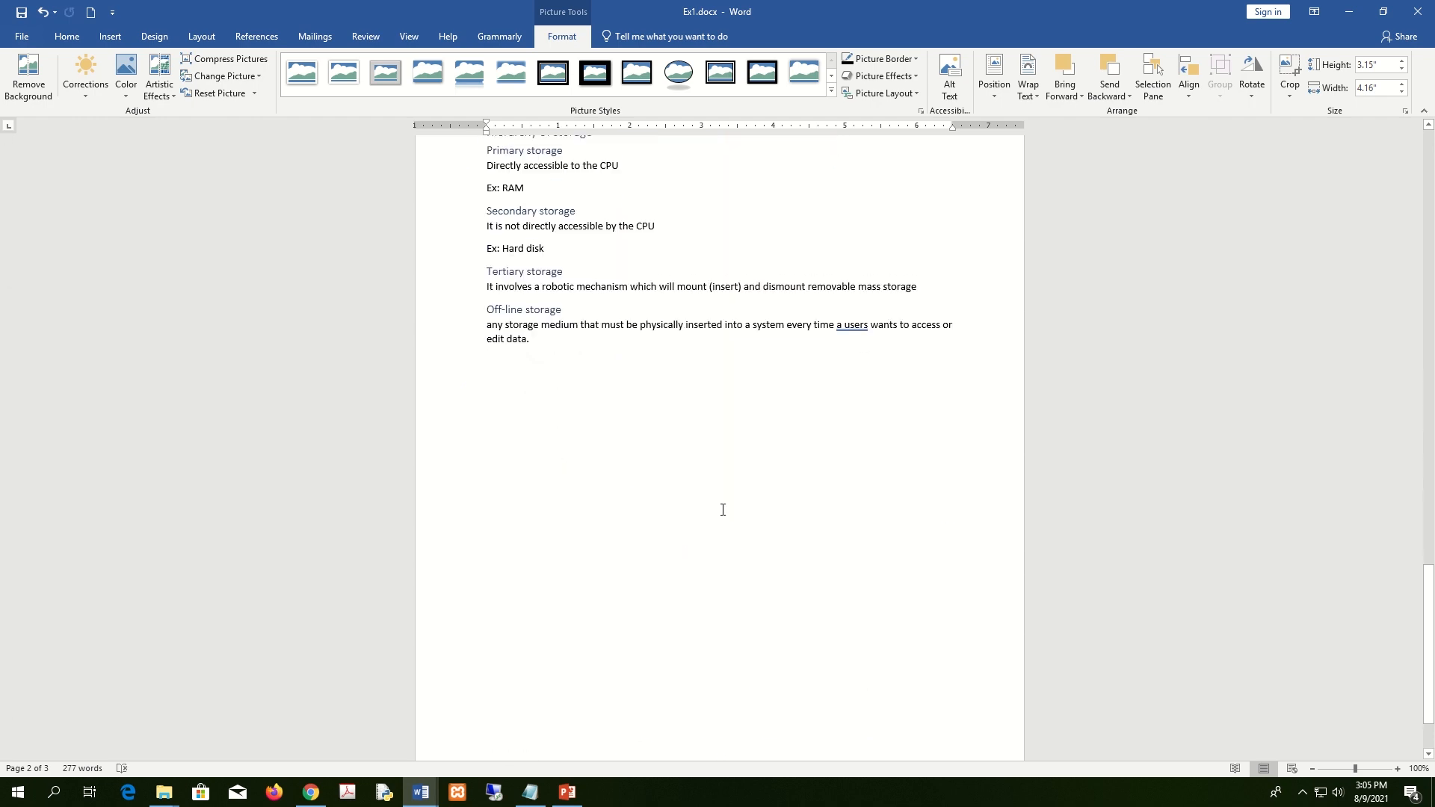
pyautogui.click(643, 403)
# Start a new line after 'edit data.' and insert the Memory.jpg storage pyramid there.
pyautogui.press('Return')
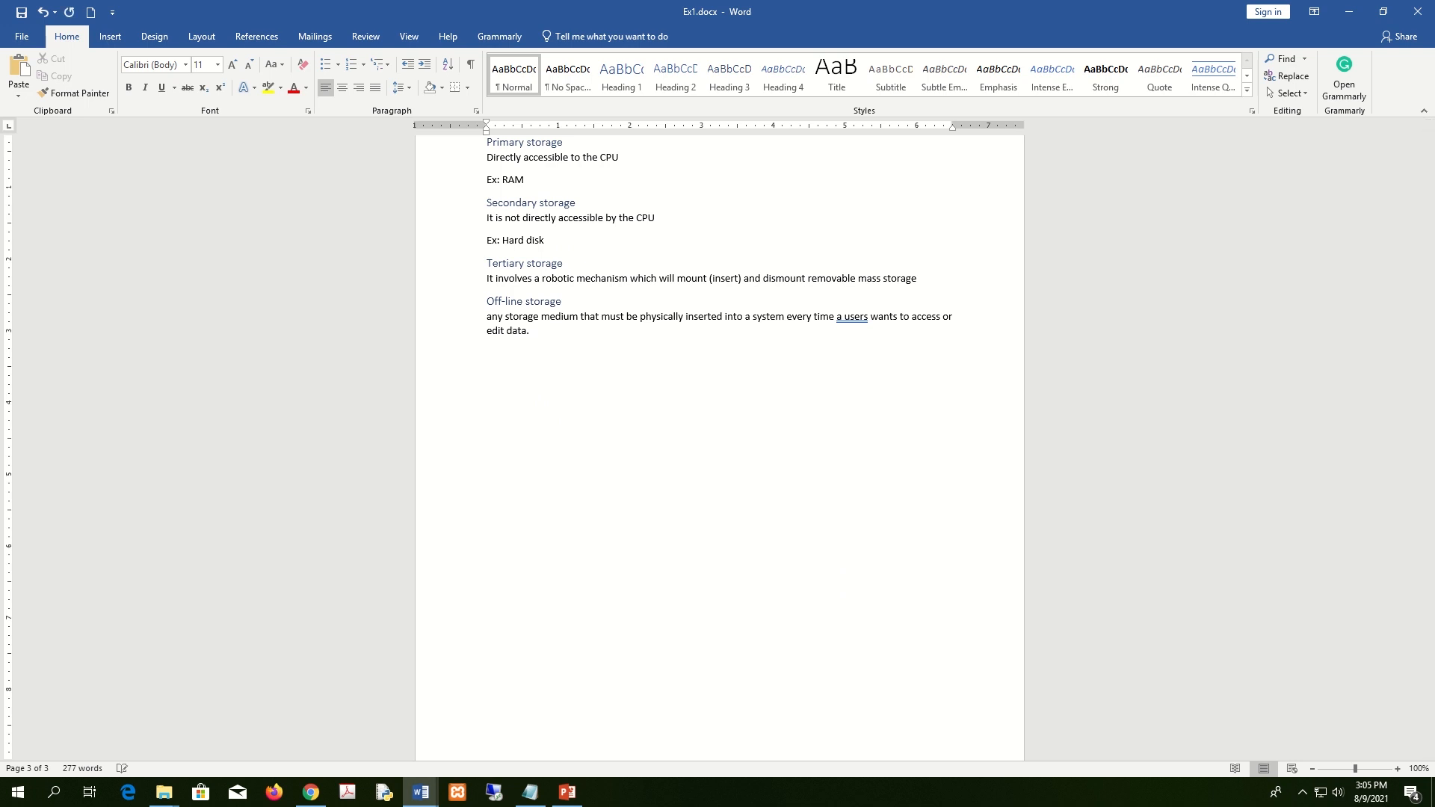
pyautogui.scroll(3, 462, 284)
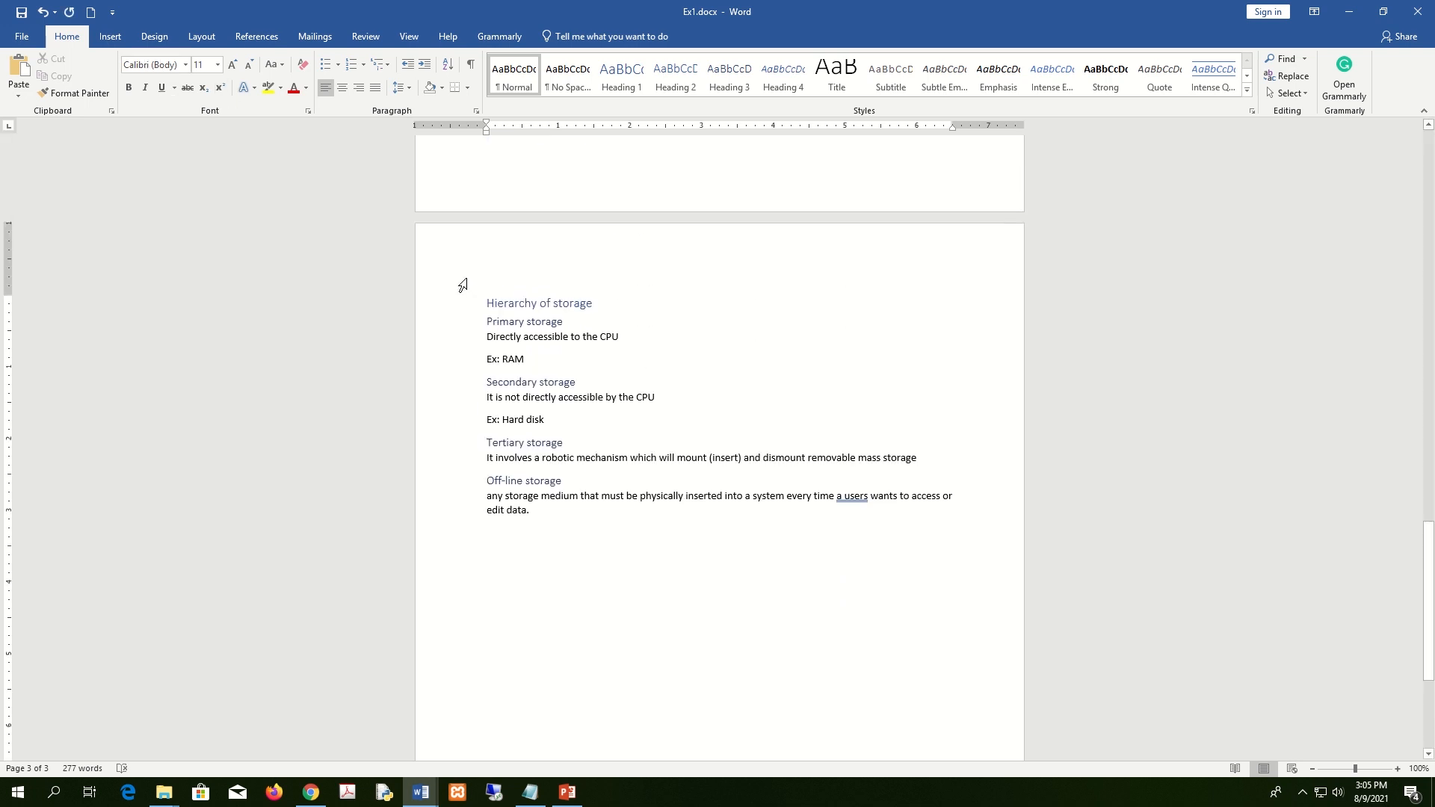
pyautogui.click(110, 36)
pyautogui.click(159, 75)
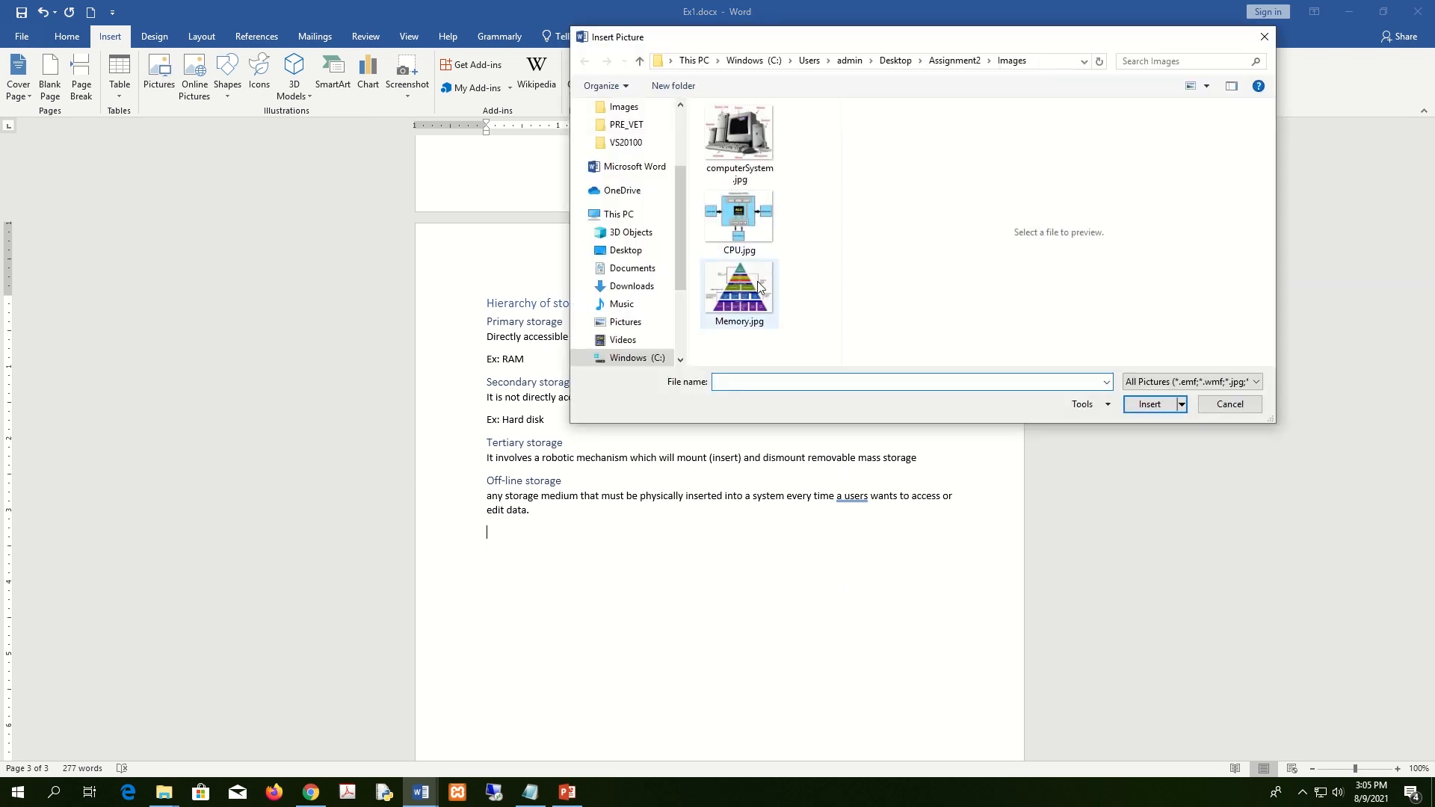
pyautogui.click(757, 281)
pyautogui.click(1149, 404)
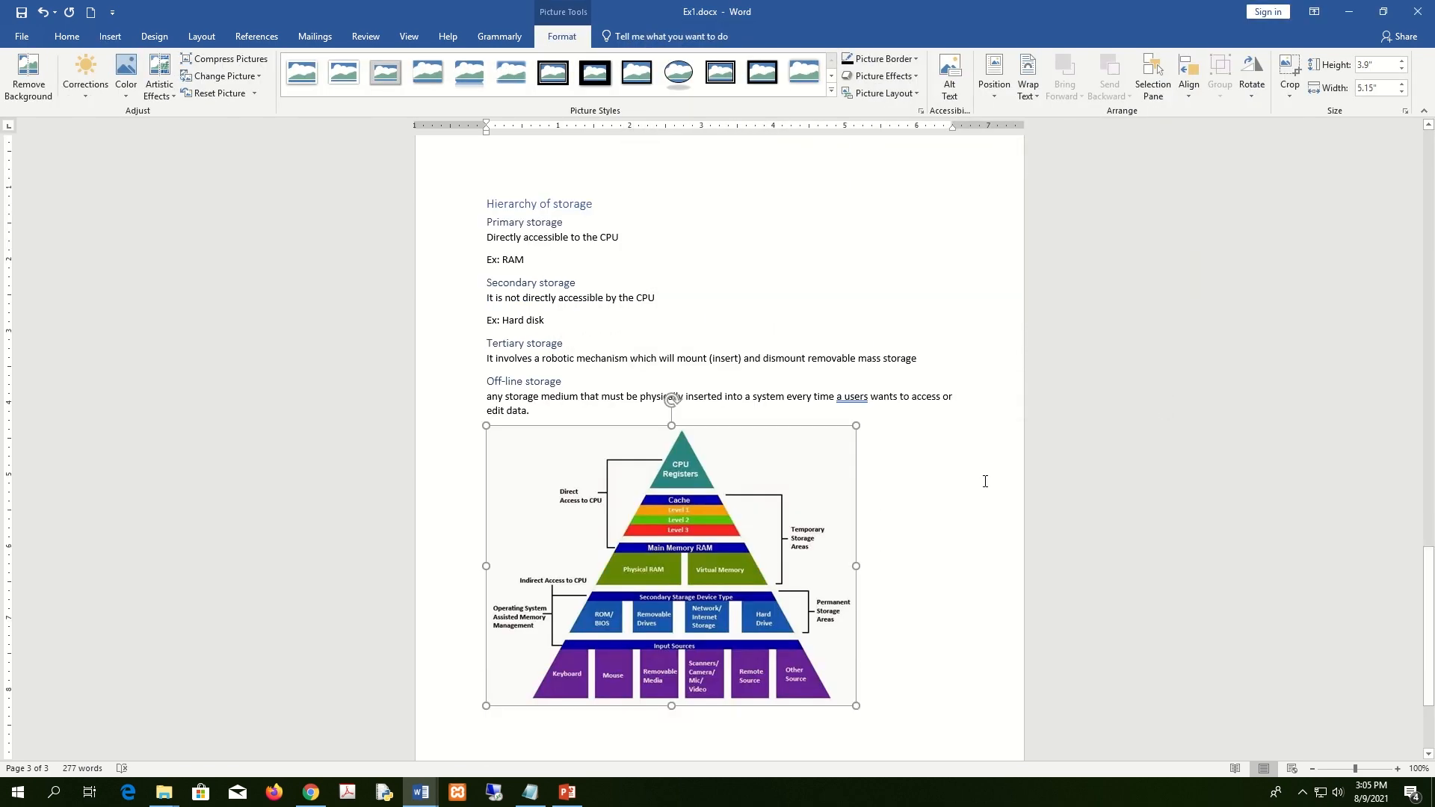
pyautogui.scroll(-3, 986, 482)
pyautogui.click(929, 474)
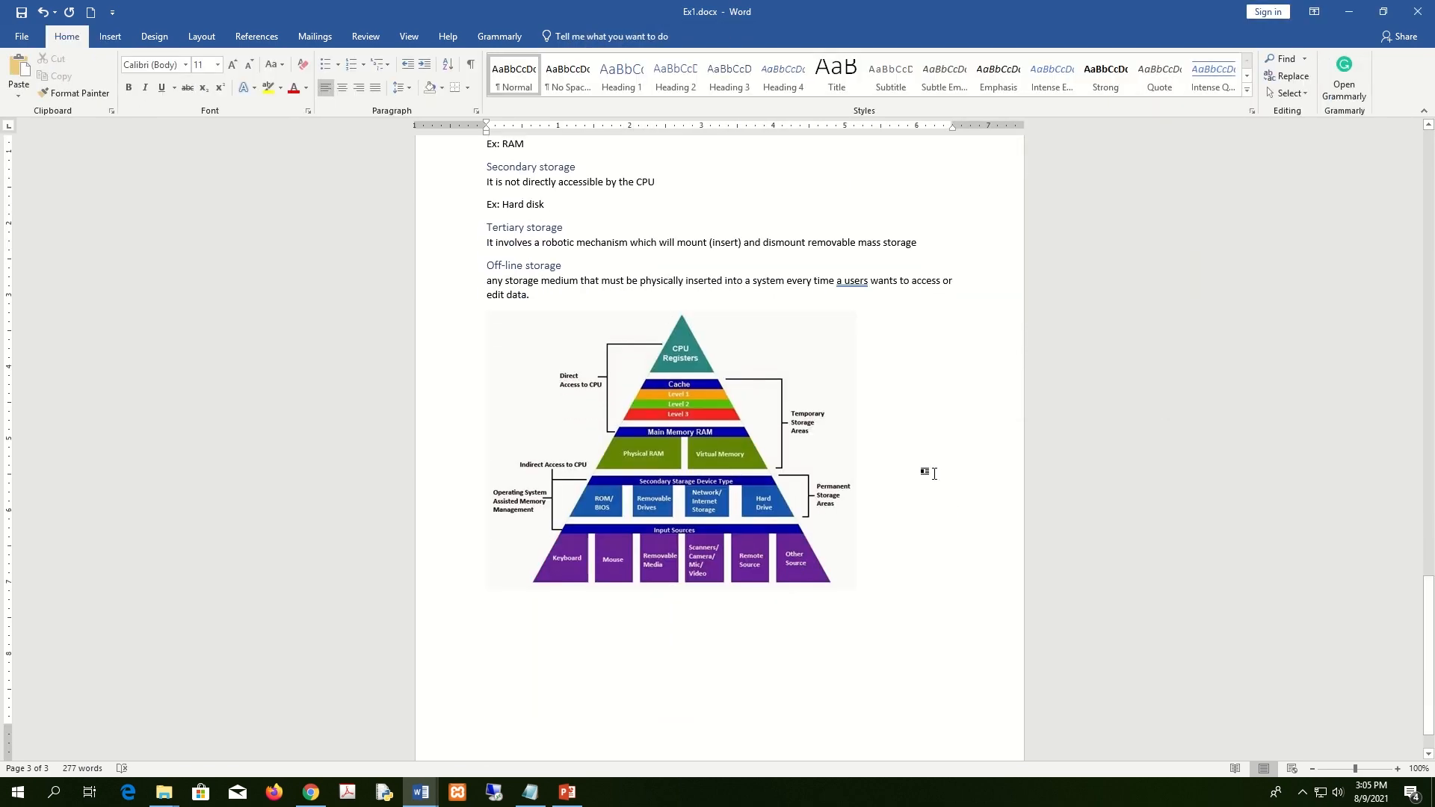
pyautogui.press('super+Right')
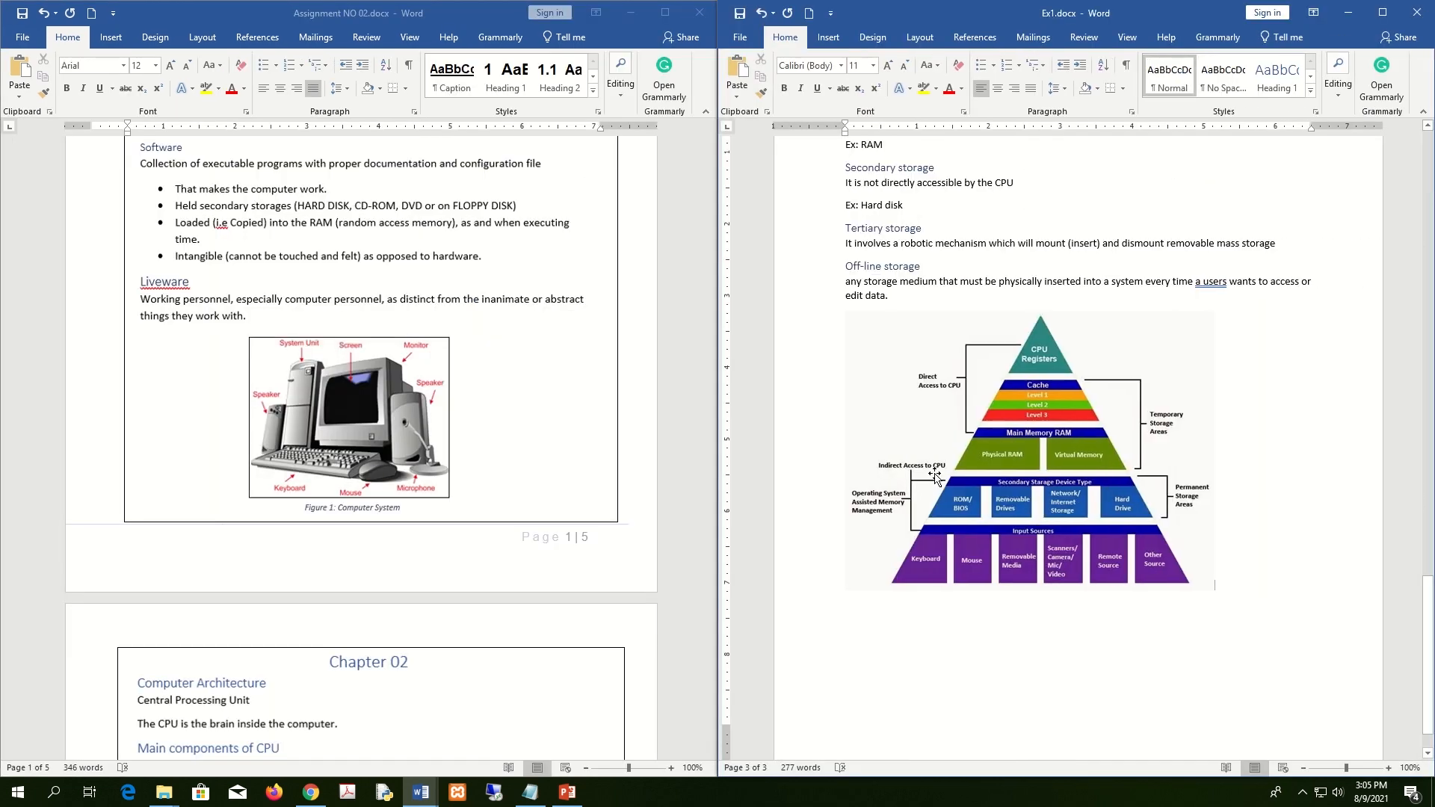
pyautogui.scroll(4, 946, 467)
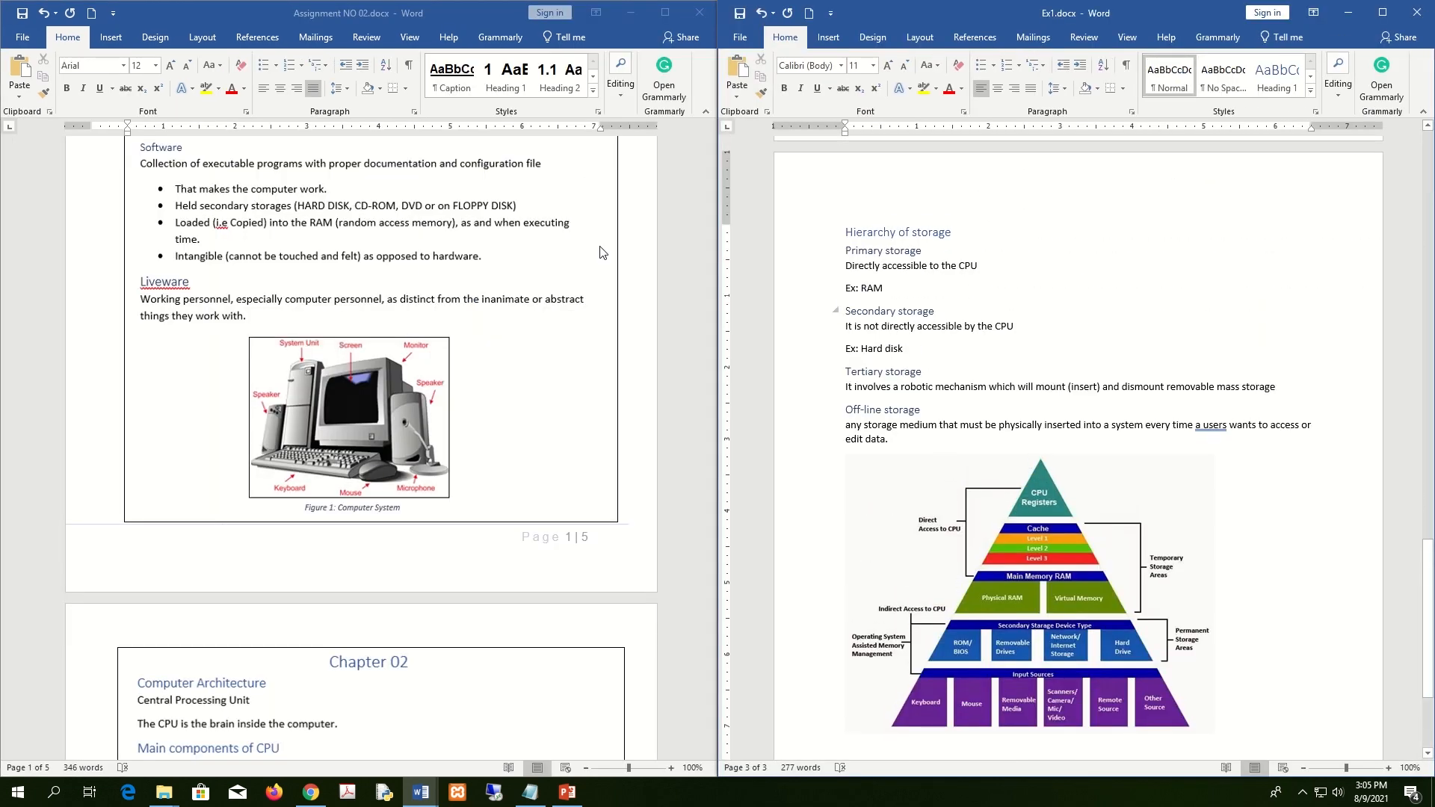
pyautogui.scroll(-8, 346, 335)
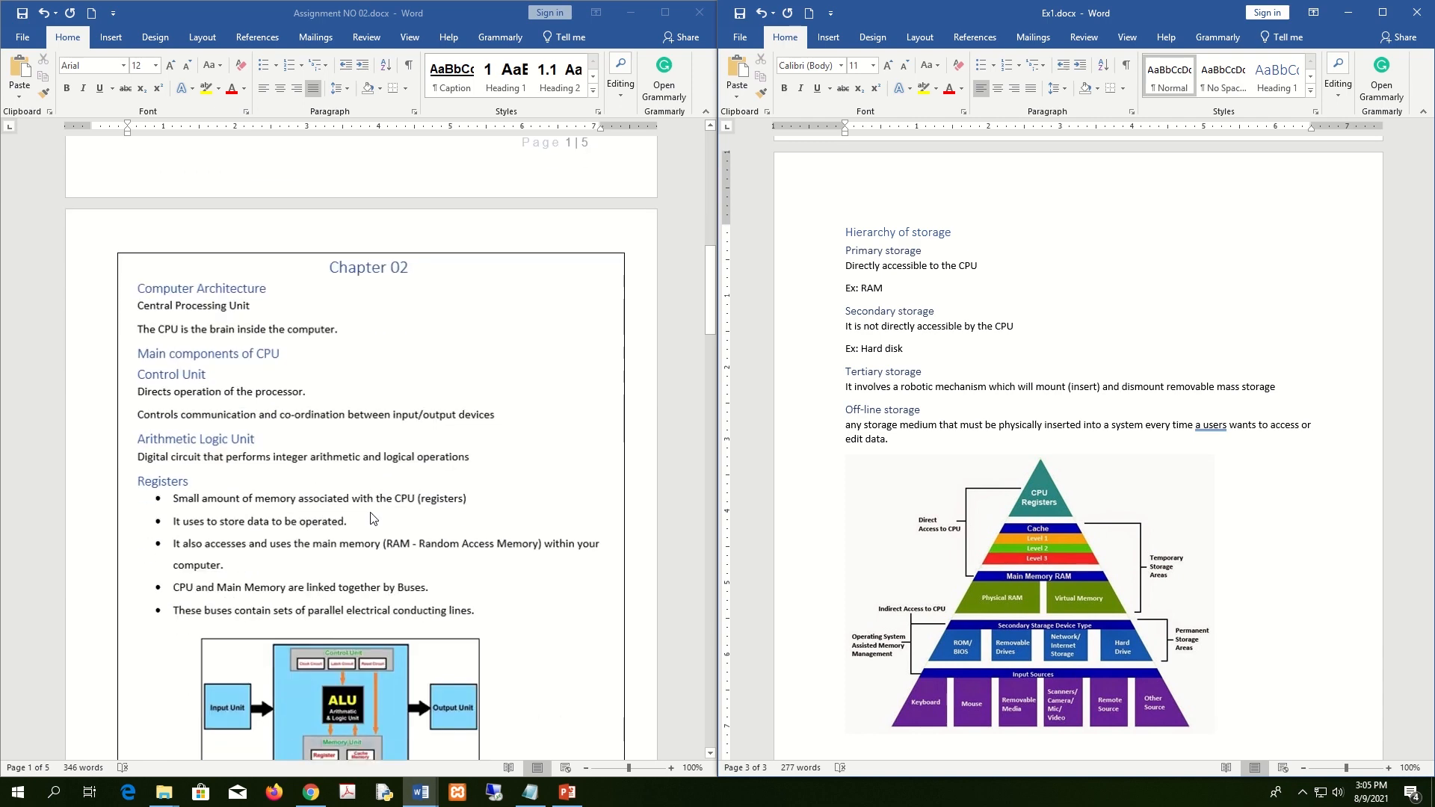
pyautogui.scroll(-20, 372, 519)
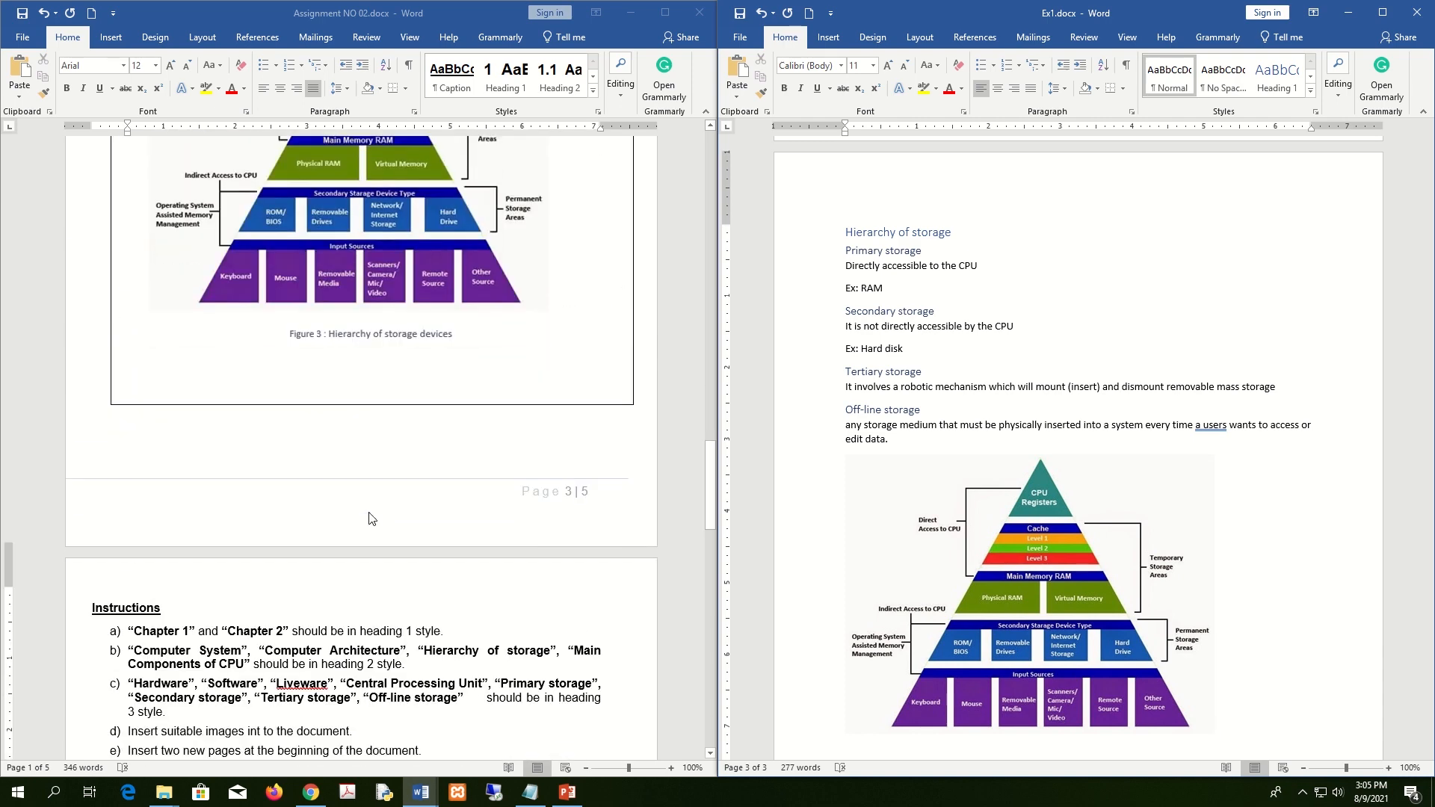
pyautogui.scroll(-5, 371, 518)
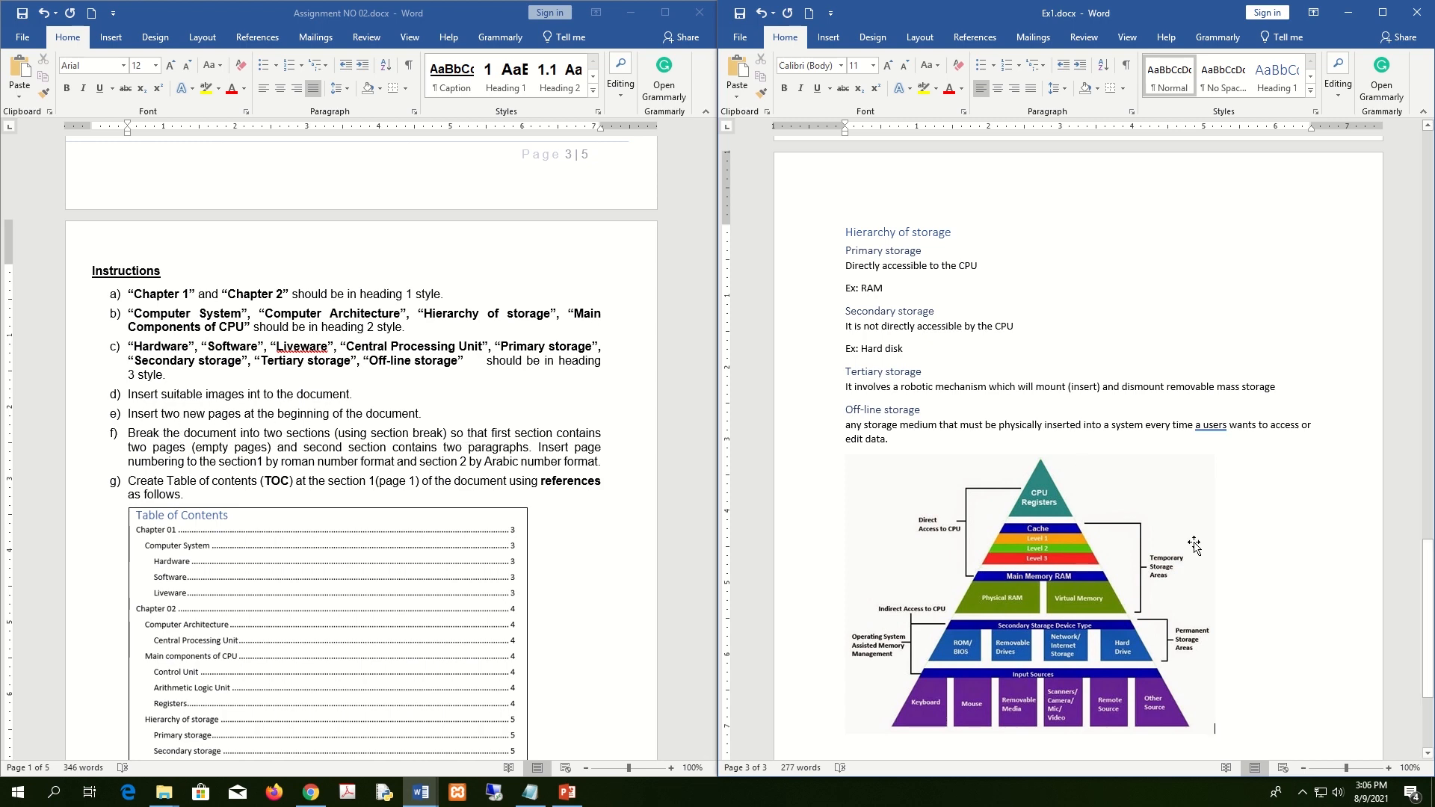
pyautogui.scroll(8, 1194, 546)
pyautogui.scroll(12, 1195, 546)
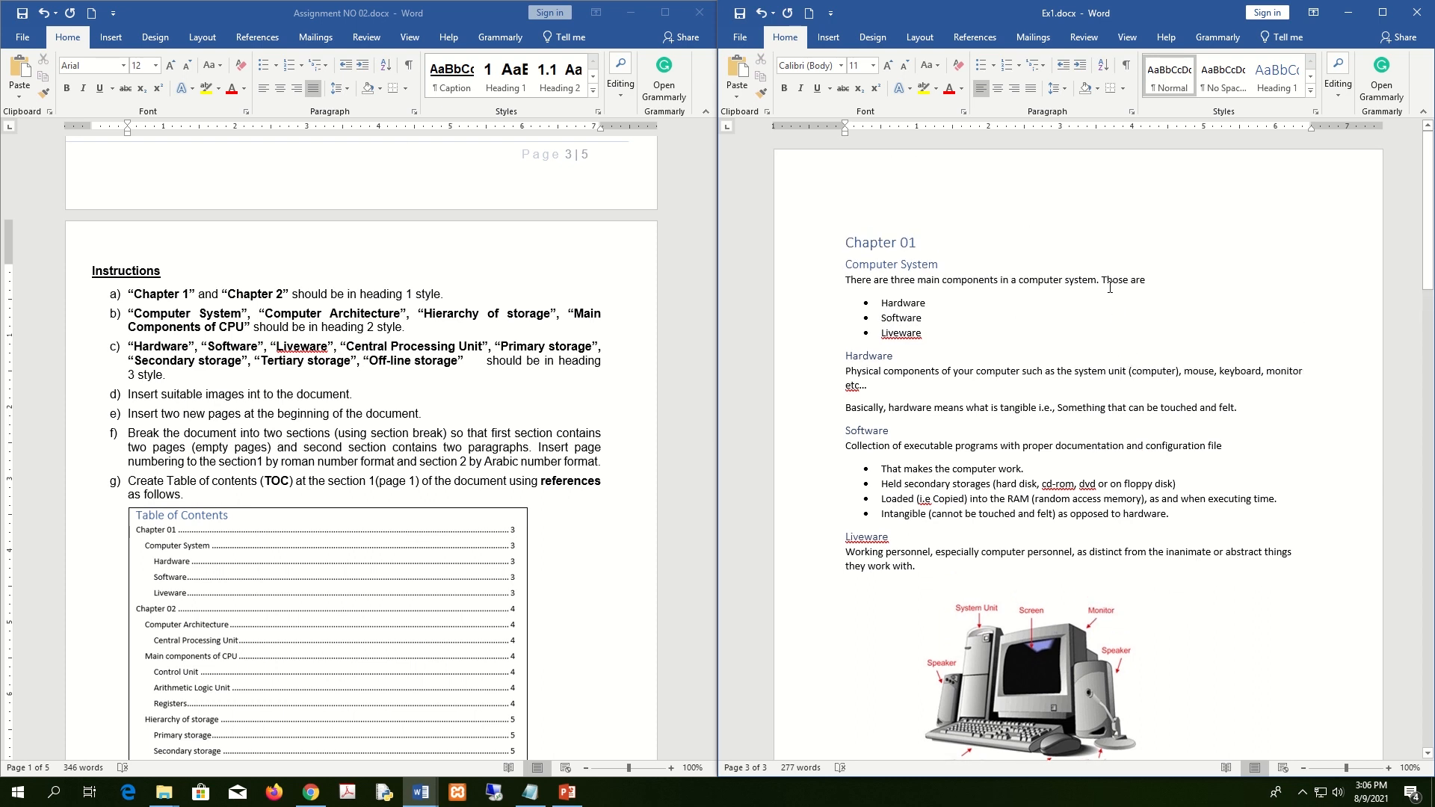
pyautogui.click(847, 240)
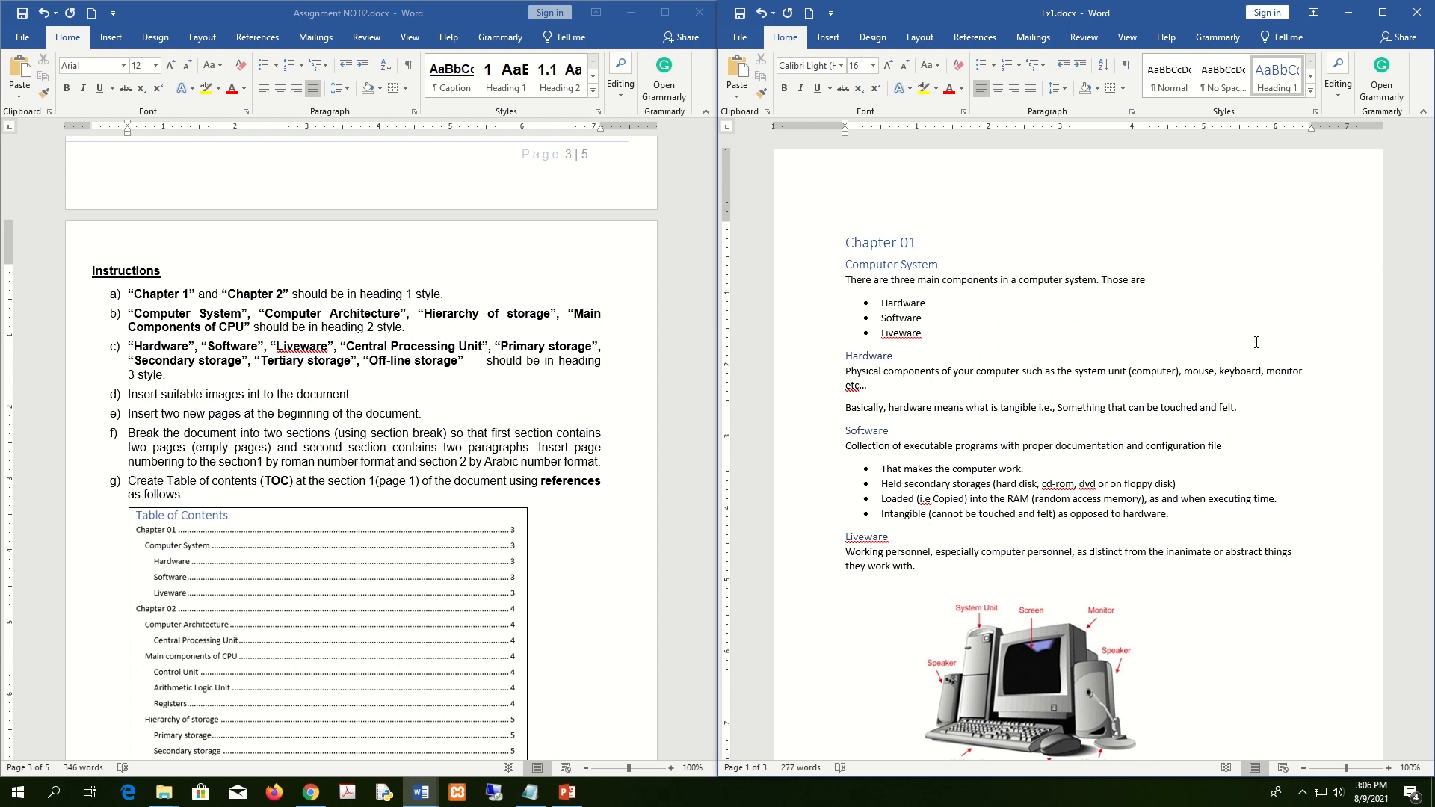
# Insert a Ctrl+Enter page break before Chapter 01 and maximize the Ex1 window.
pyautogui.hotkey('ctrl', 'Return')
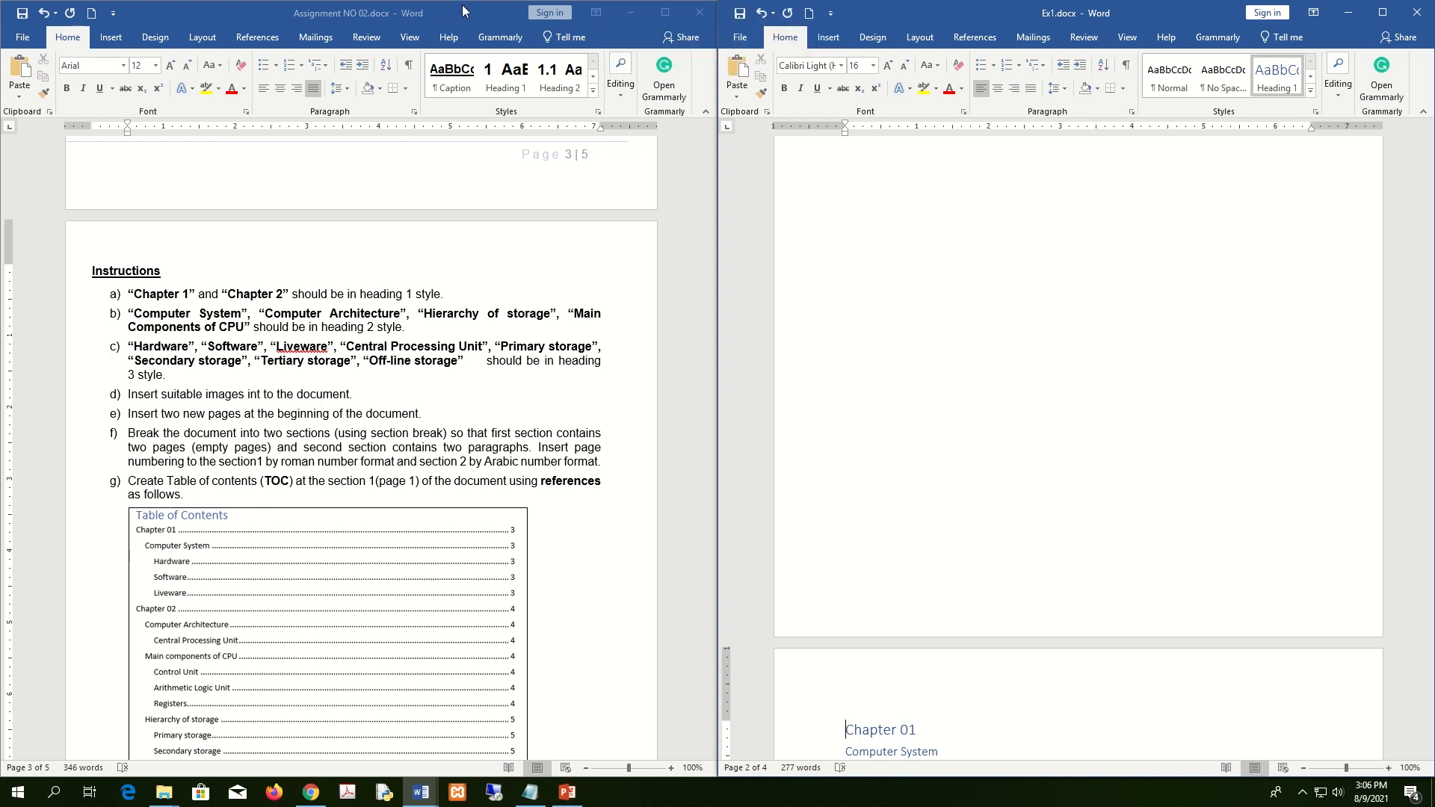
pyautogui.moveTo(534, 5)
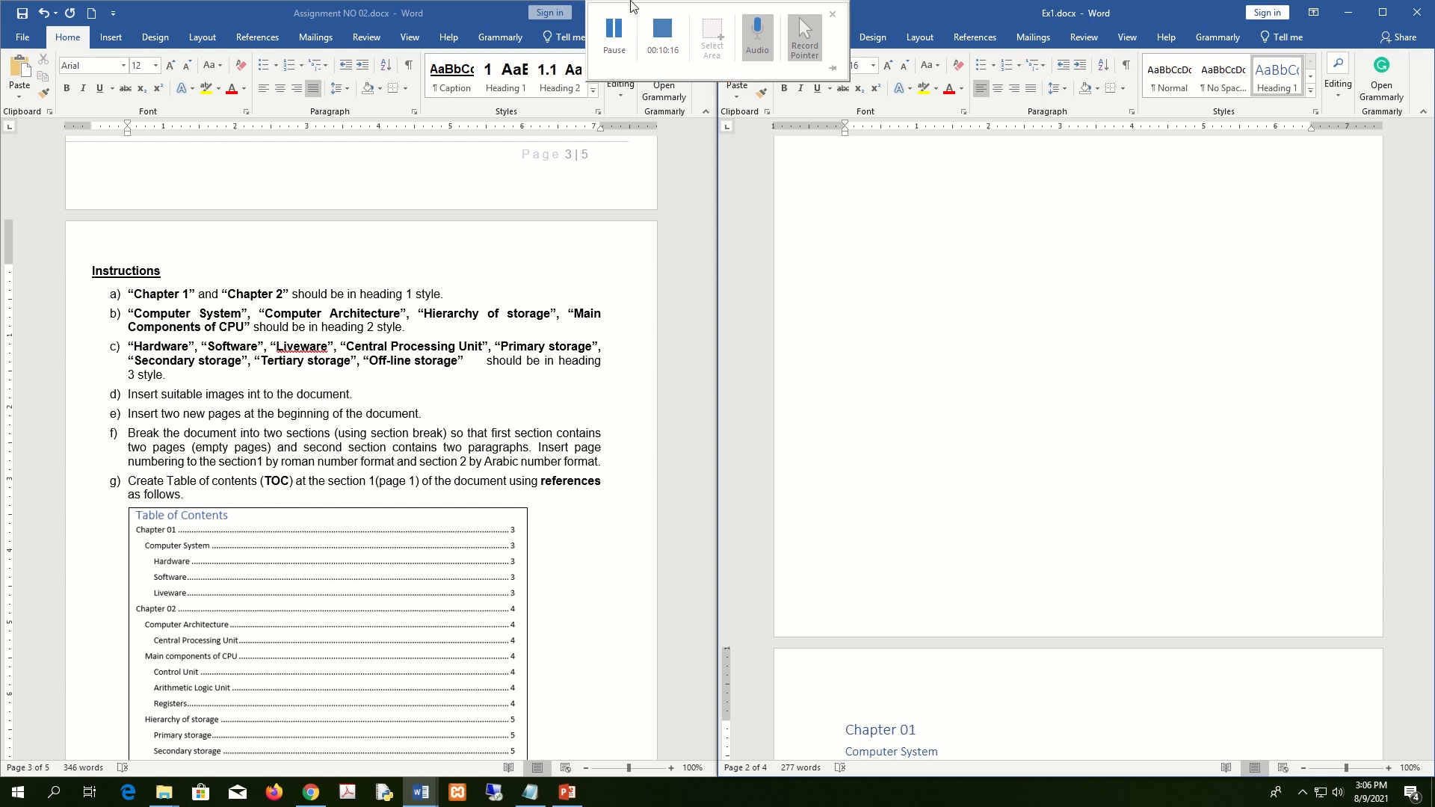
pyautogui.scroll(6, 974, 209)
pyautogui.click(1044, 233)
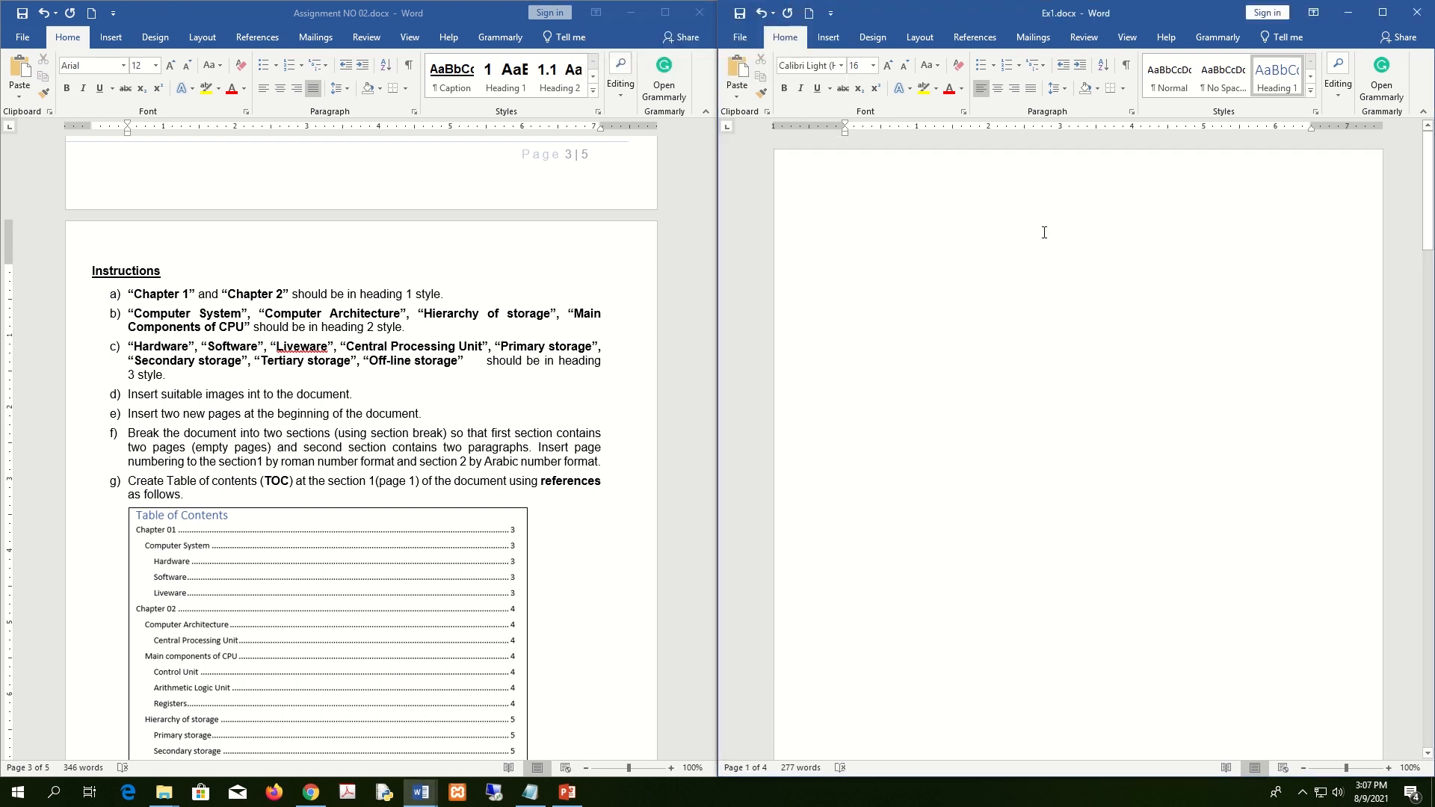
pyautogui.click(833, 39)
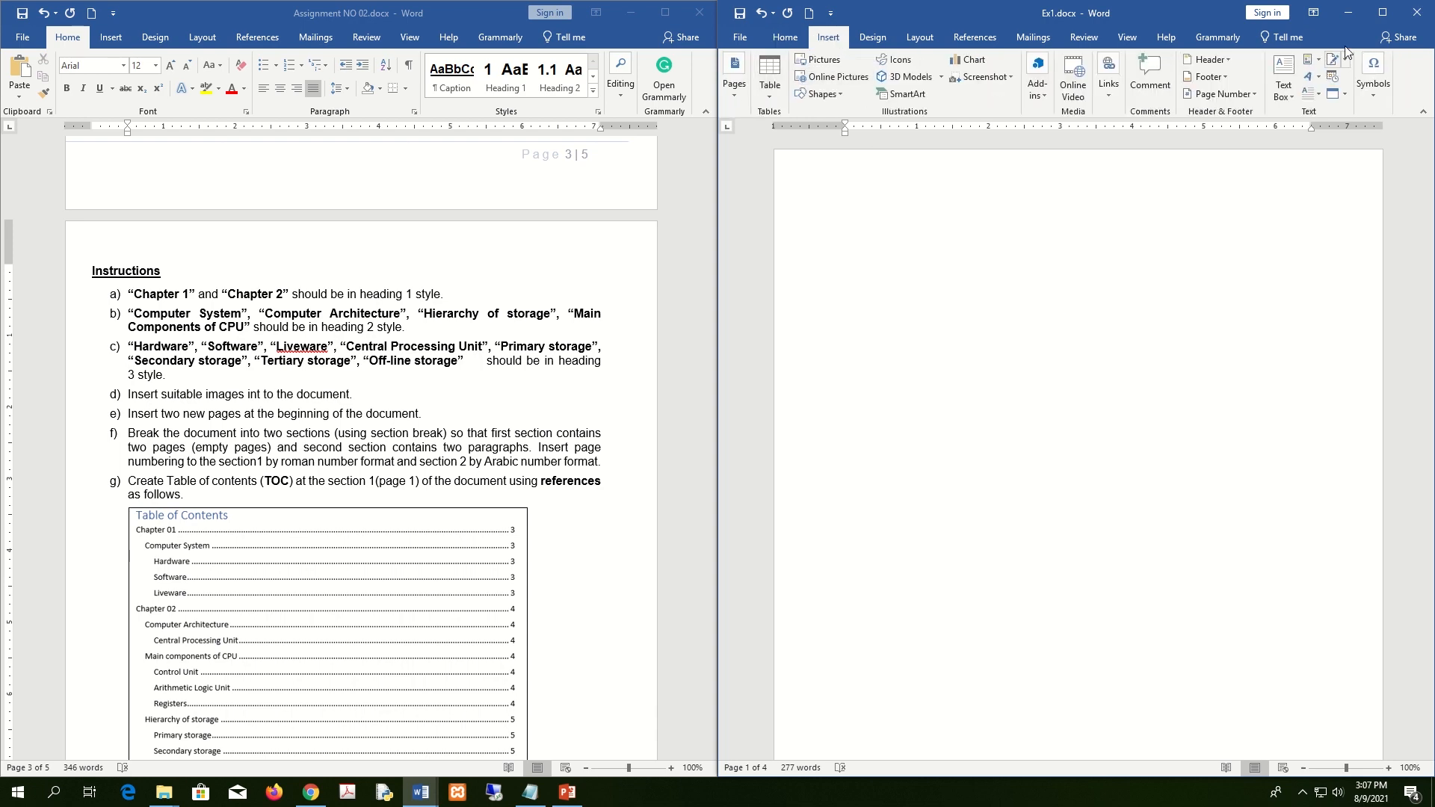
pyautogui.doubleClick(1087, 15)
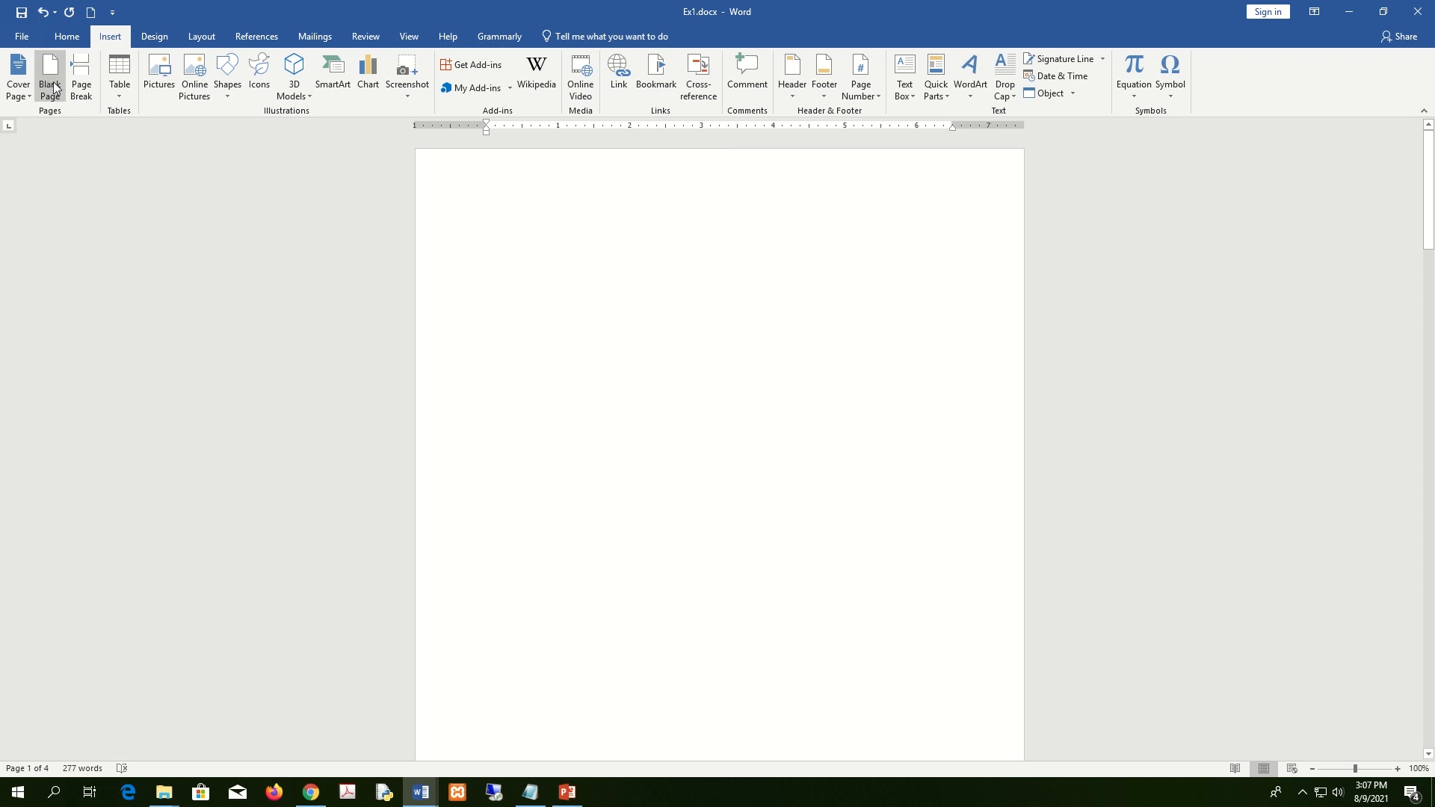
# Undo that page break and add two Blank Pages ahead of Chapter 01, making five pages.
pyautogui.click(640, 336)
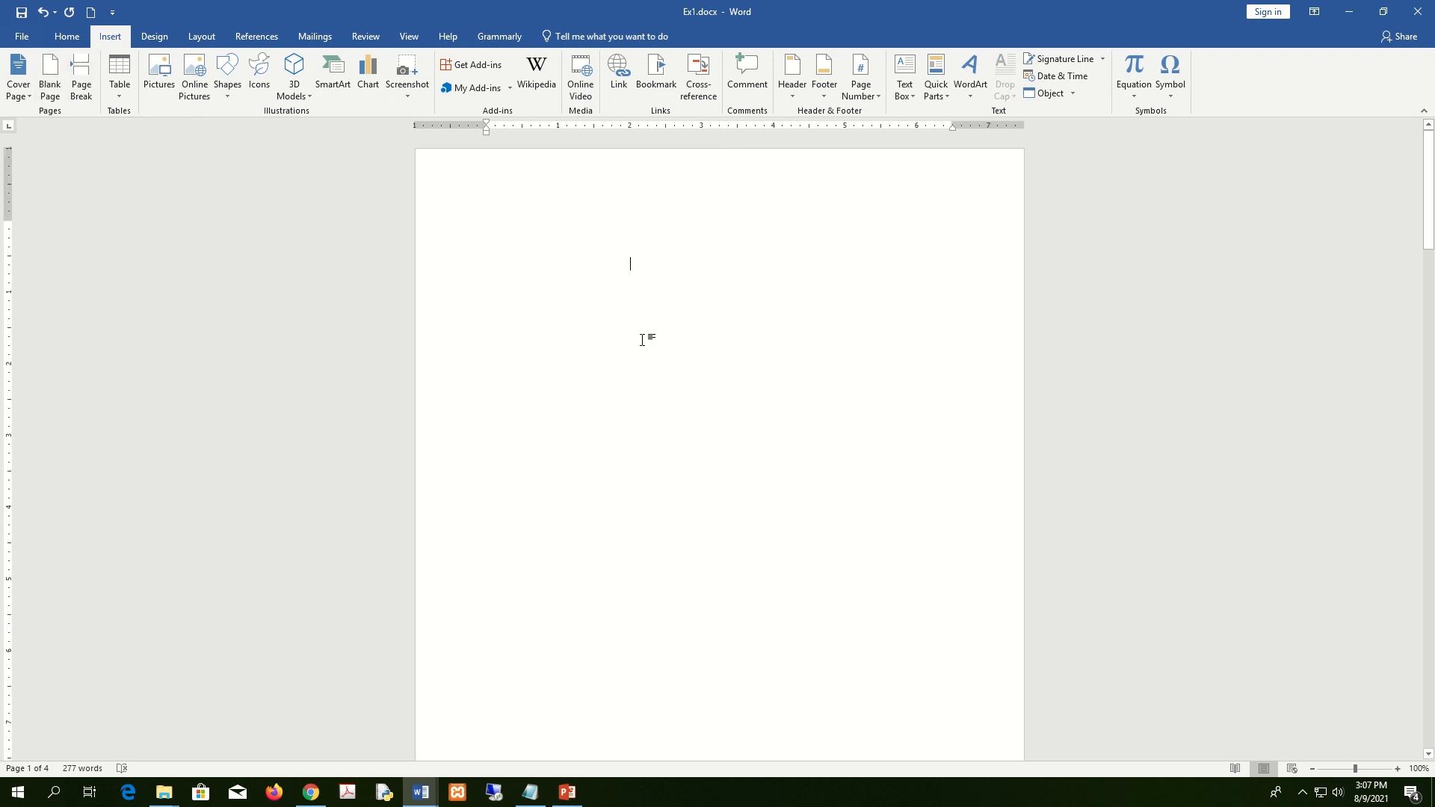
pyautogui.click(43, 12)
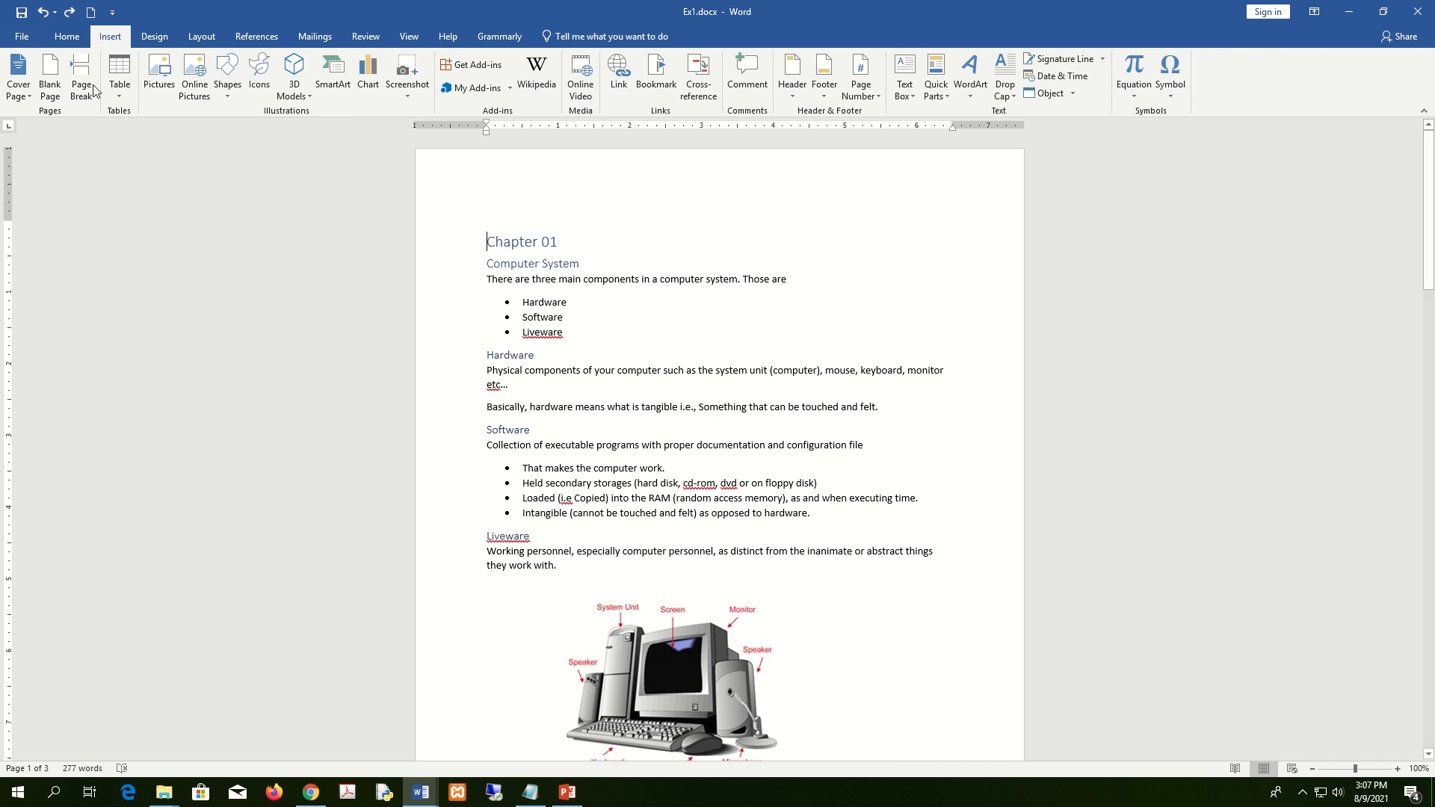
pyautogui.click(78, 36)
pyautogui.click(97, 37)
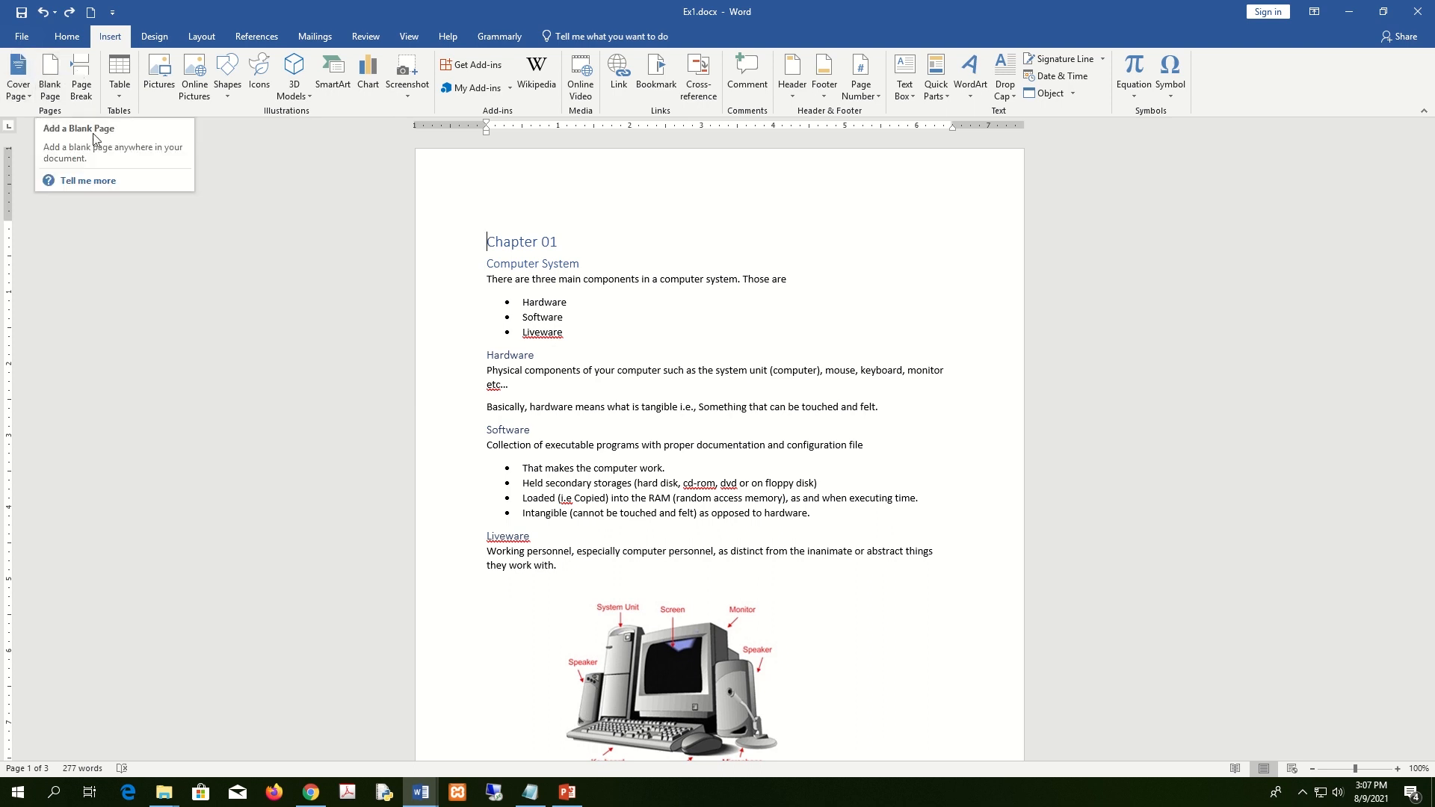
pyautogui.click(51, 78)
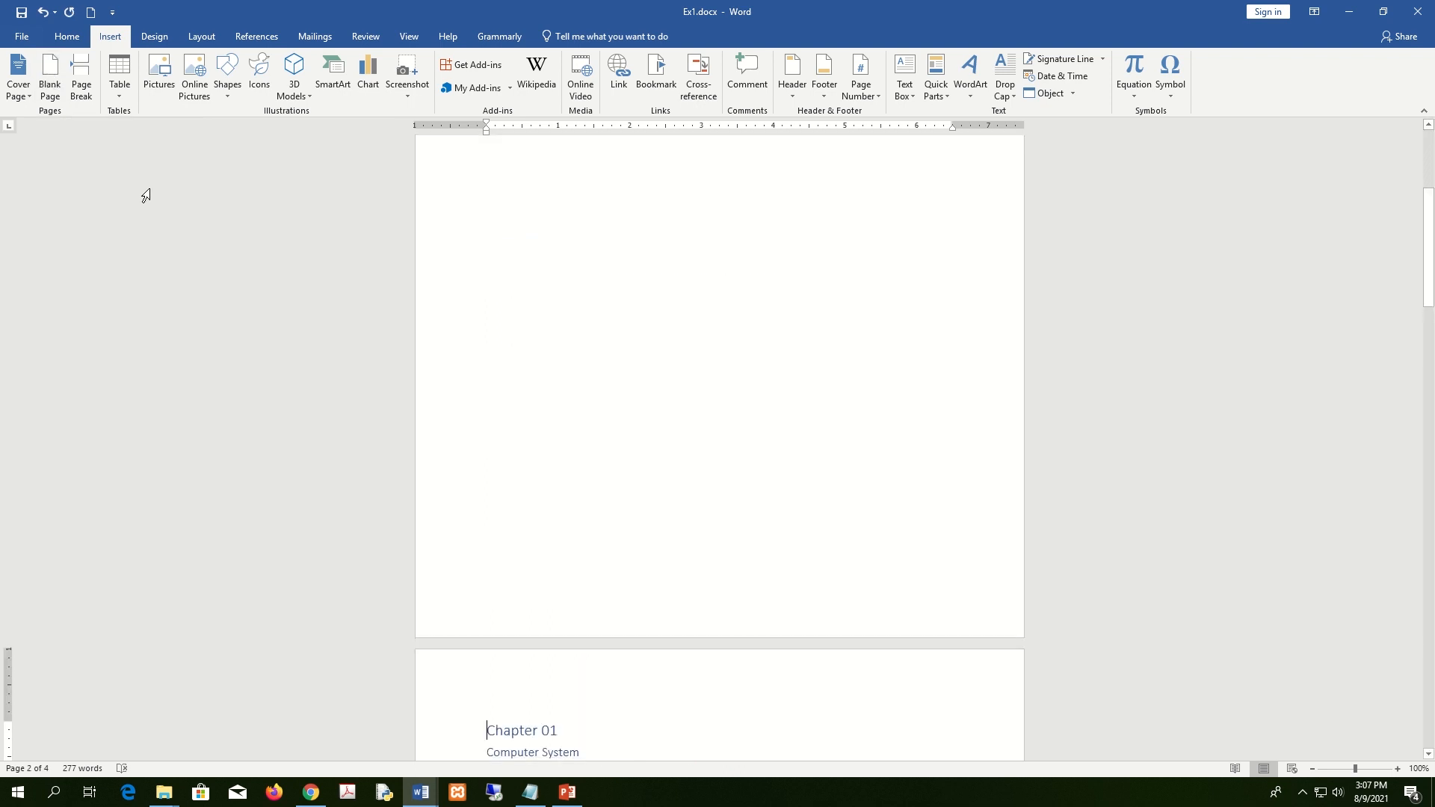
pyautogui.click(51, 79)
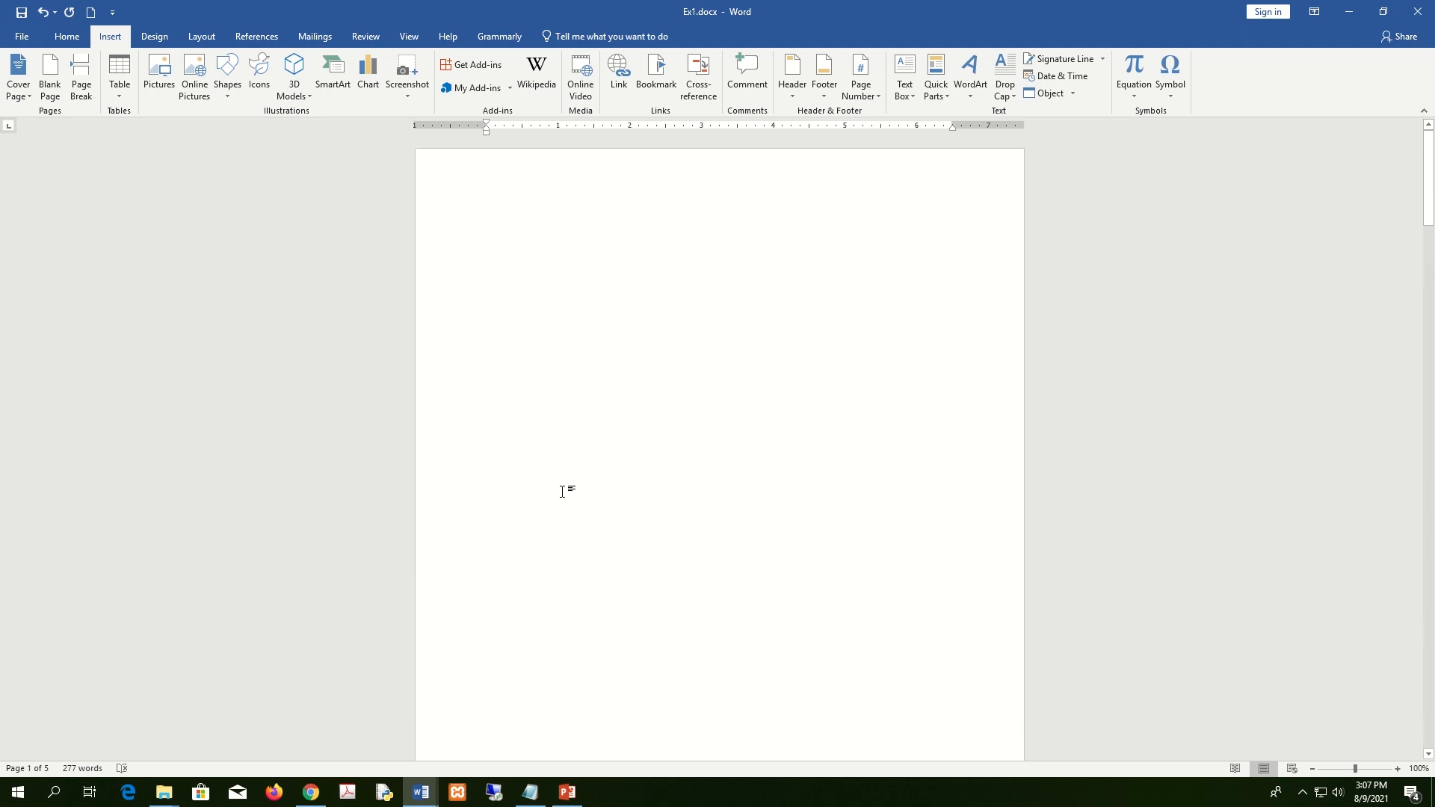
pyautogui.press('super+Right')
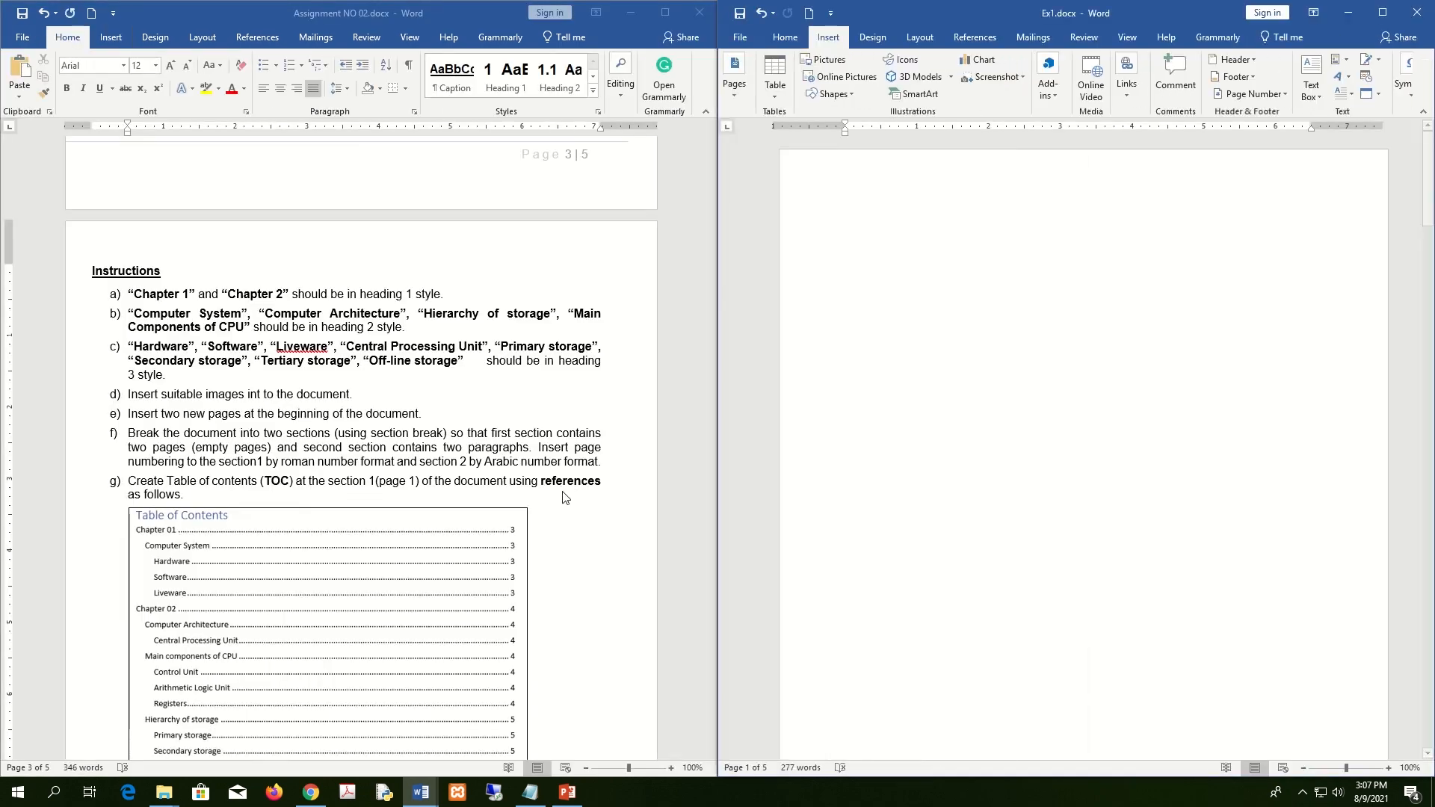
pyautogui.scroll(-15, 922, 449)
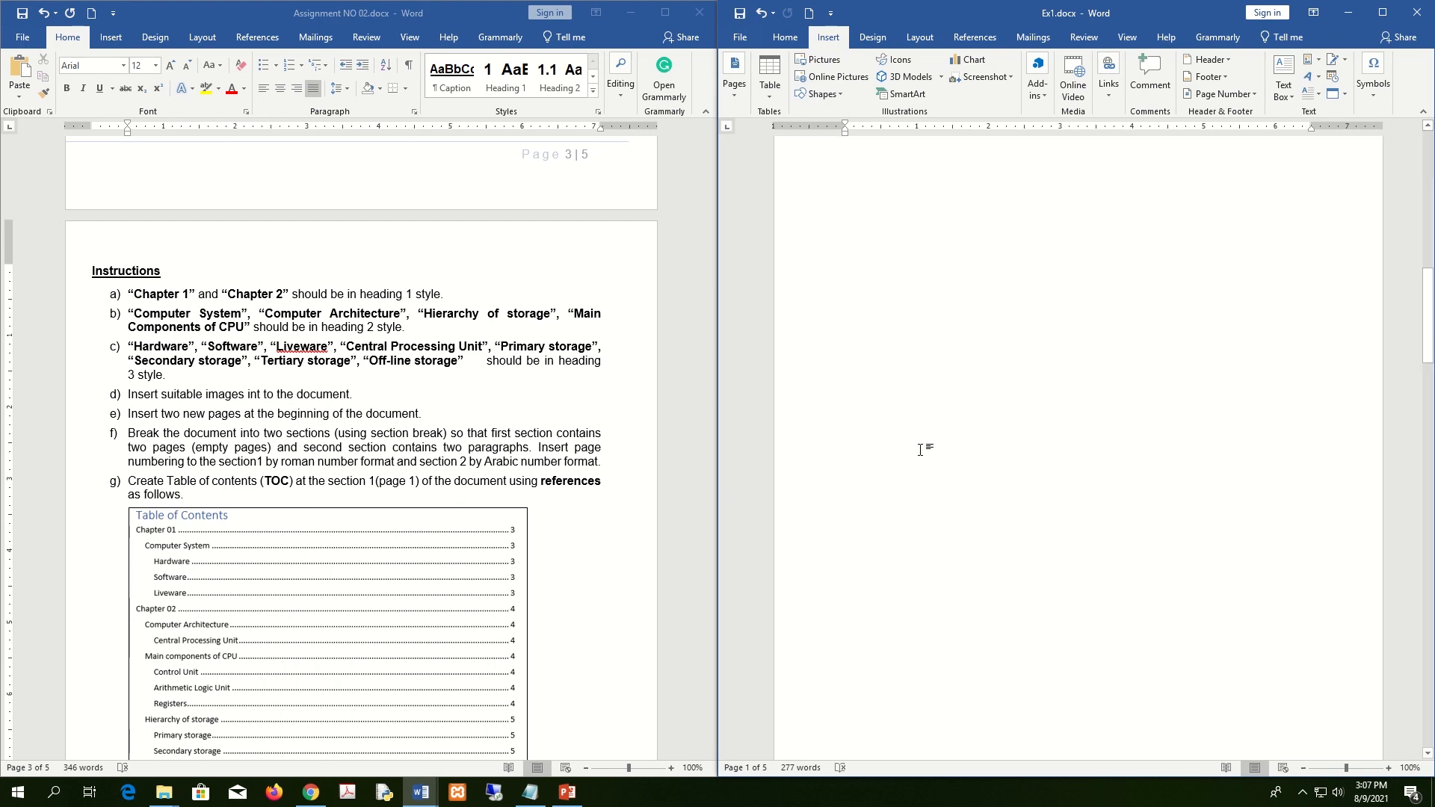
pyautogui.scroll(-10, 922, 449)
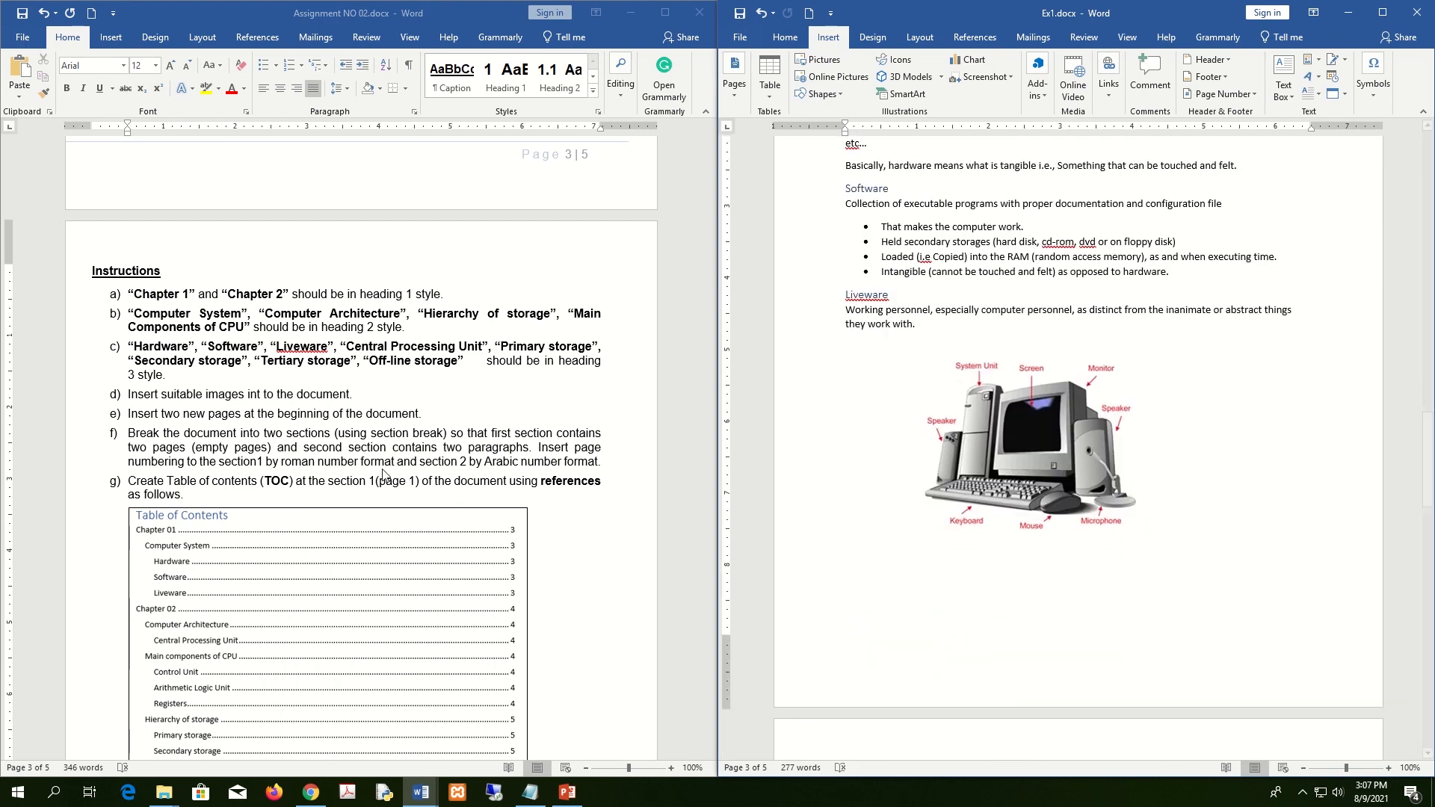
pyautogui.scroll(-1, 162, 463)
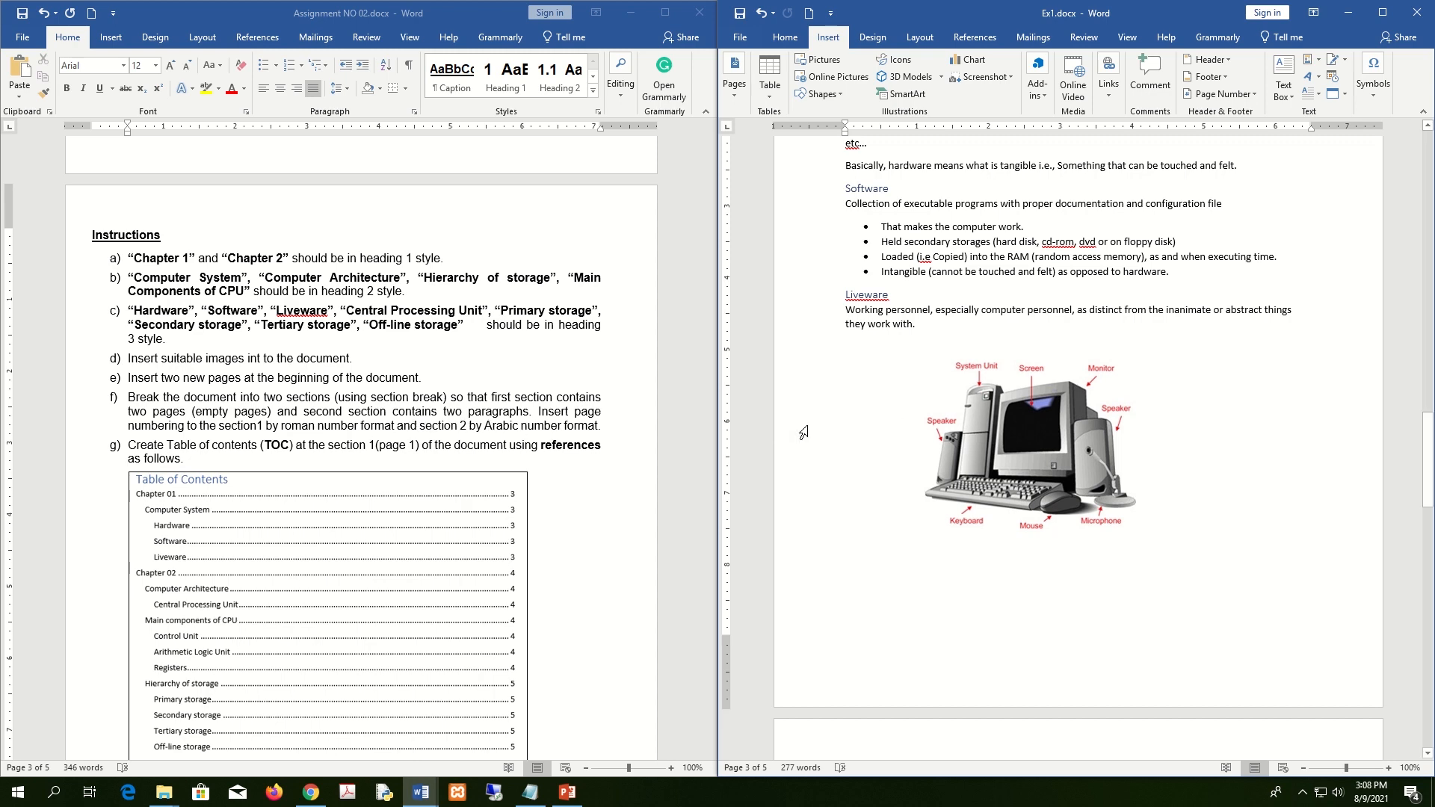
pyautogui.scroll(10, 1093, 475)
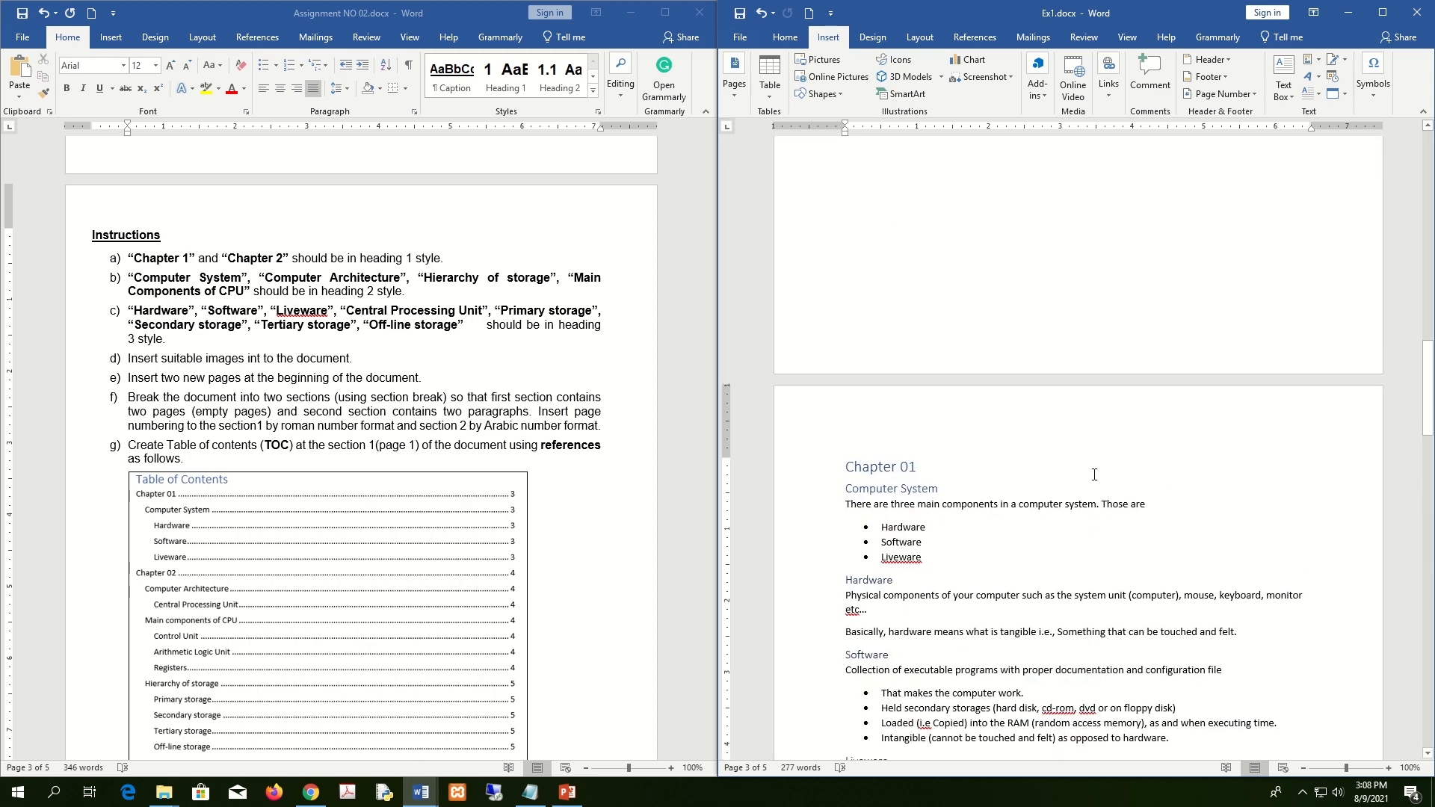
pyautogui.click(1383, 12)
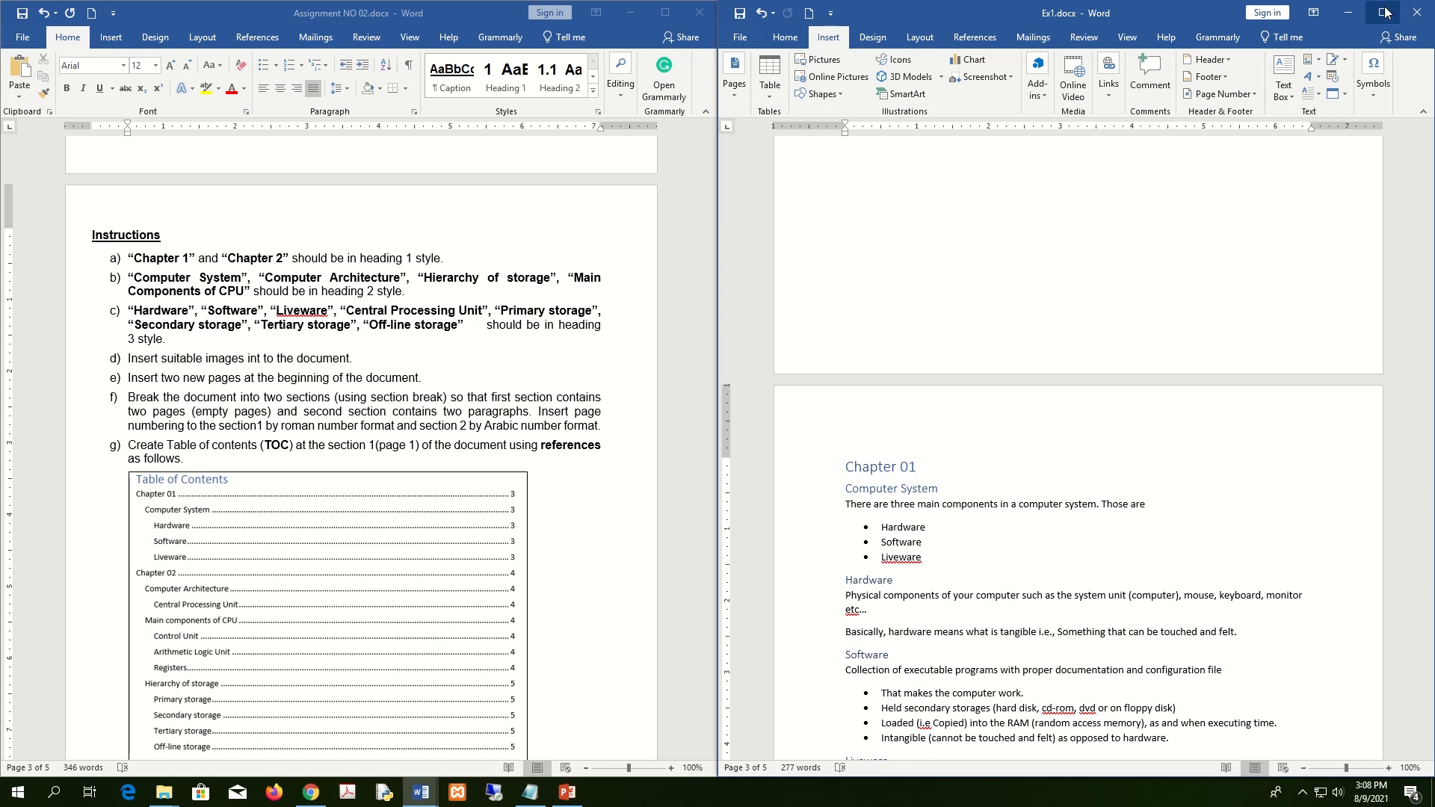
pyautogui.scroll(15, 788, 471)
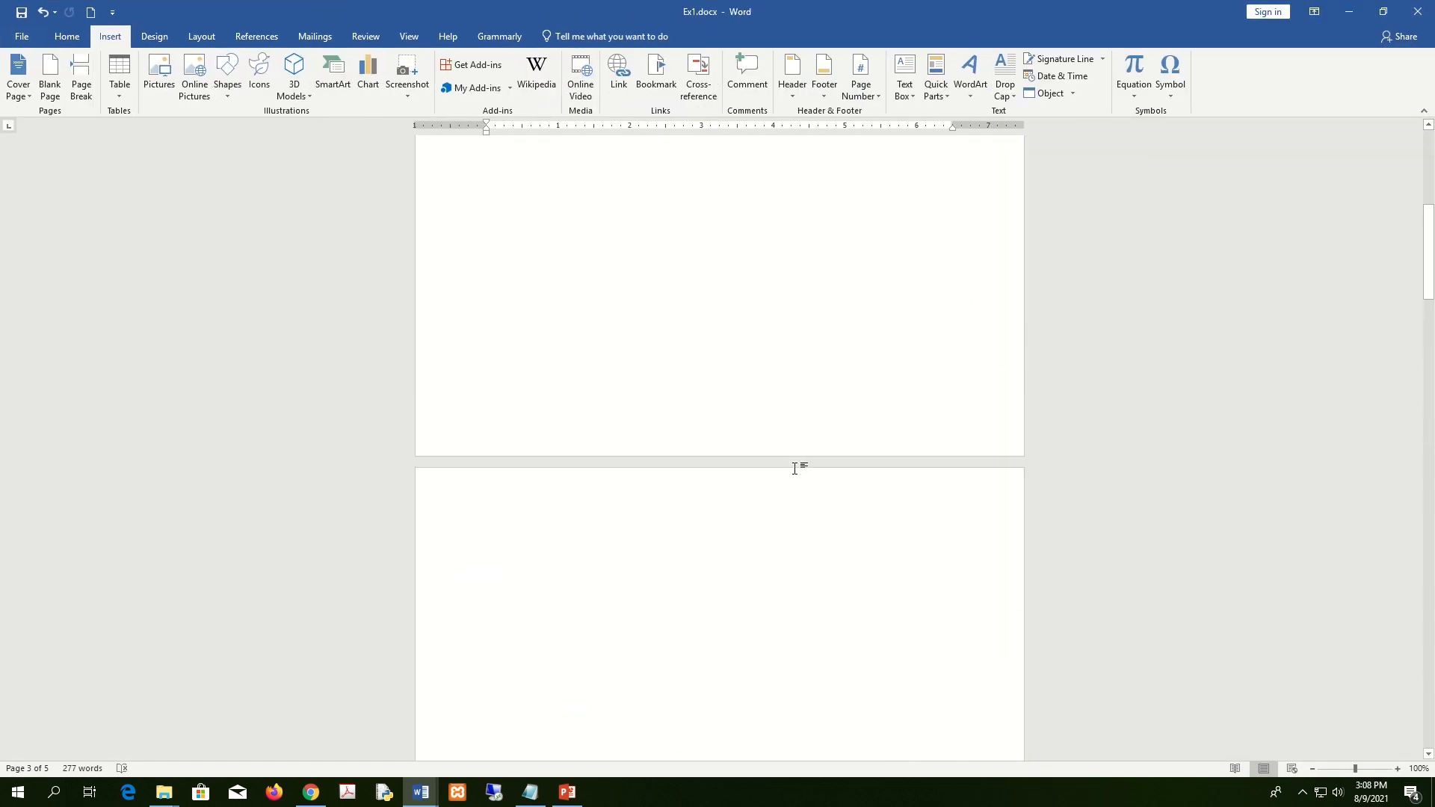
pyautogui.keyDown('ctrl'); pyautogui.scroll(-5, 795, 468); pyautogui.keyUp('ctrl')
pyautogui.keyDown('ctrl'); pyautogui.scroll(-3, 794, 468); pyautogui.keyUp('ctrl')
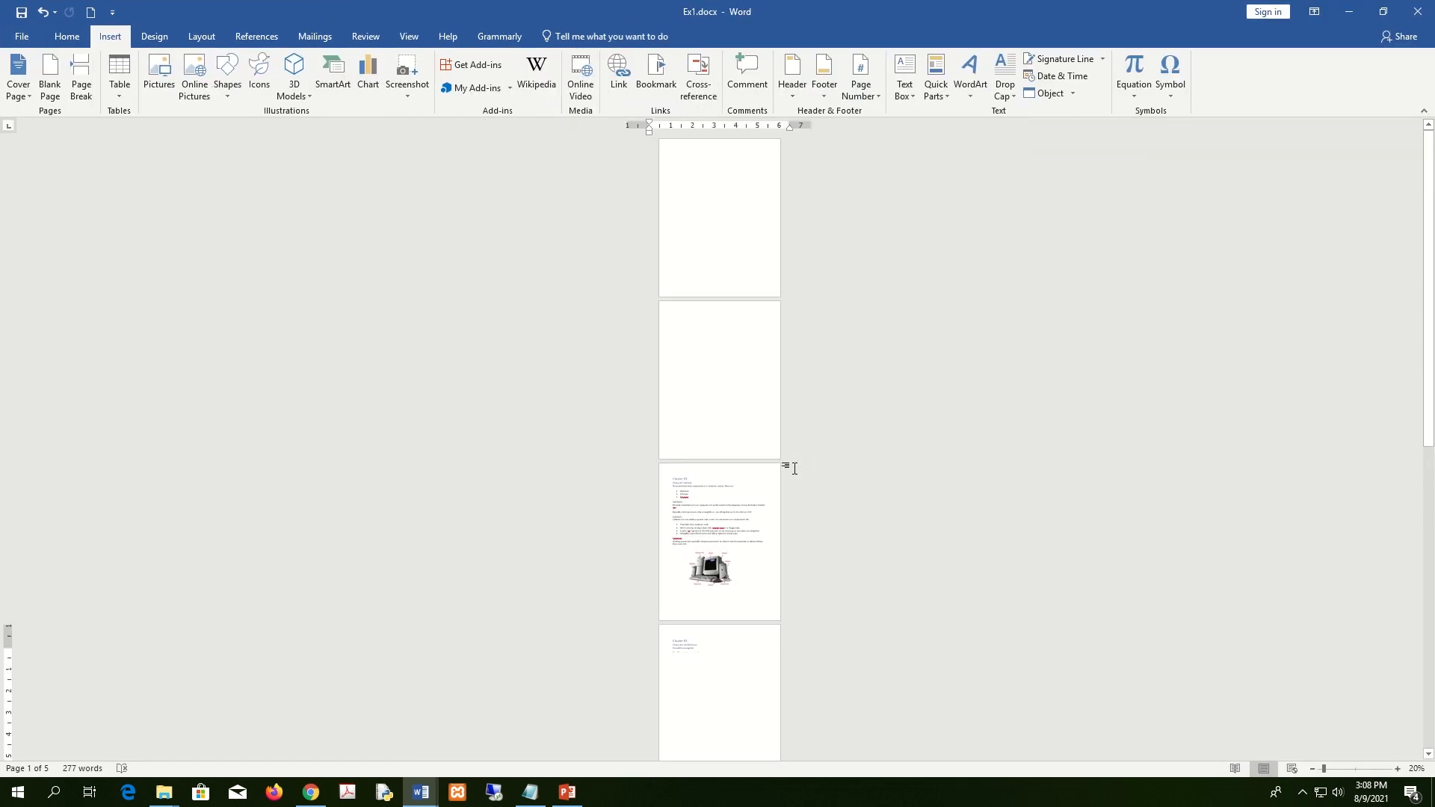
pyautogui.scroll(-5, 796, 469)
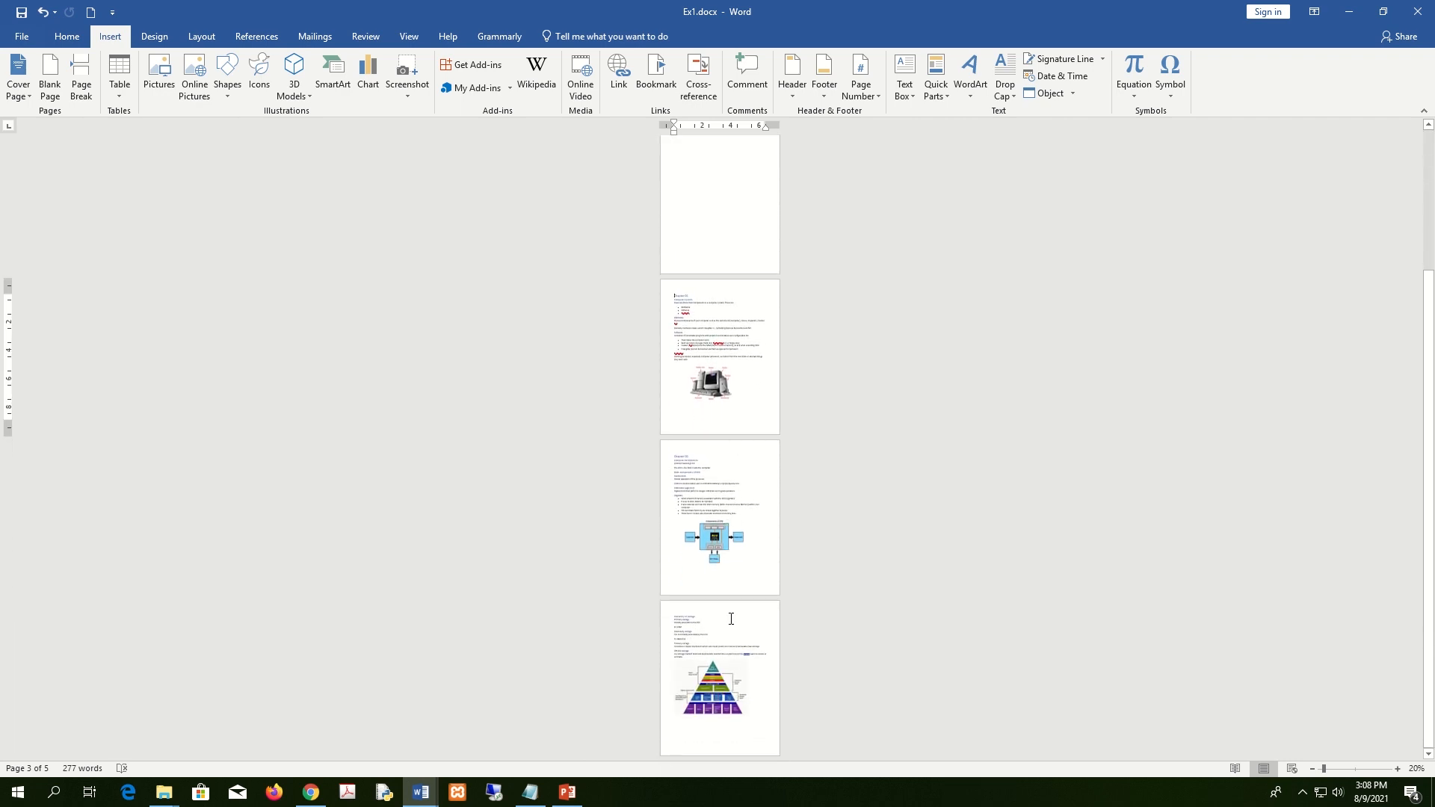
pyautogui.scroll(1, 733, 424)
pyautogui.scroll(4, 733, 424)
pyautogui.keyDown('ctrl'); pyautogui.scroll(5, 734, 391); pyautogui.keyUp('ctrl')
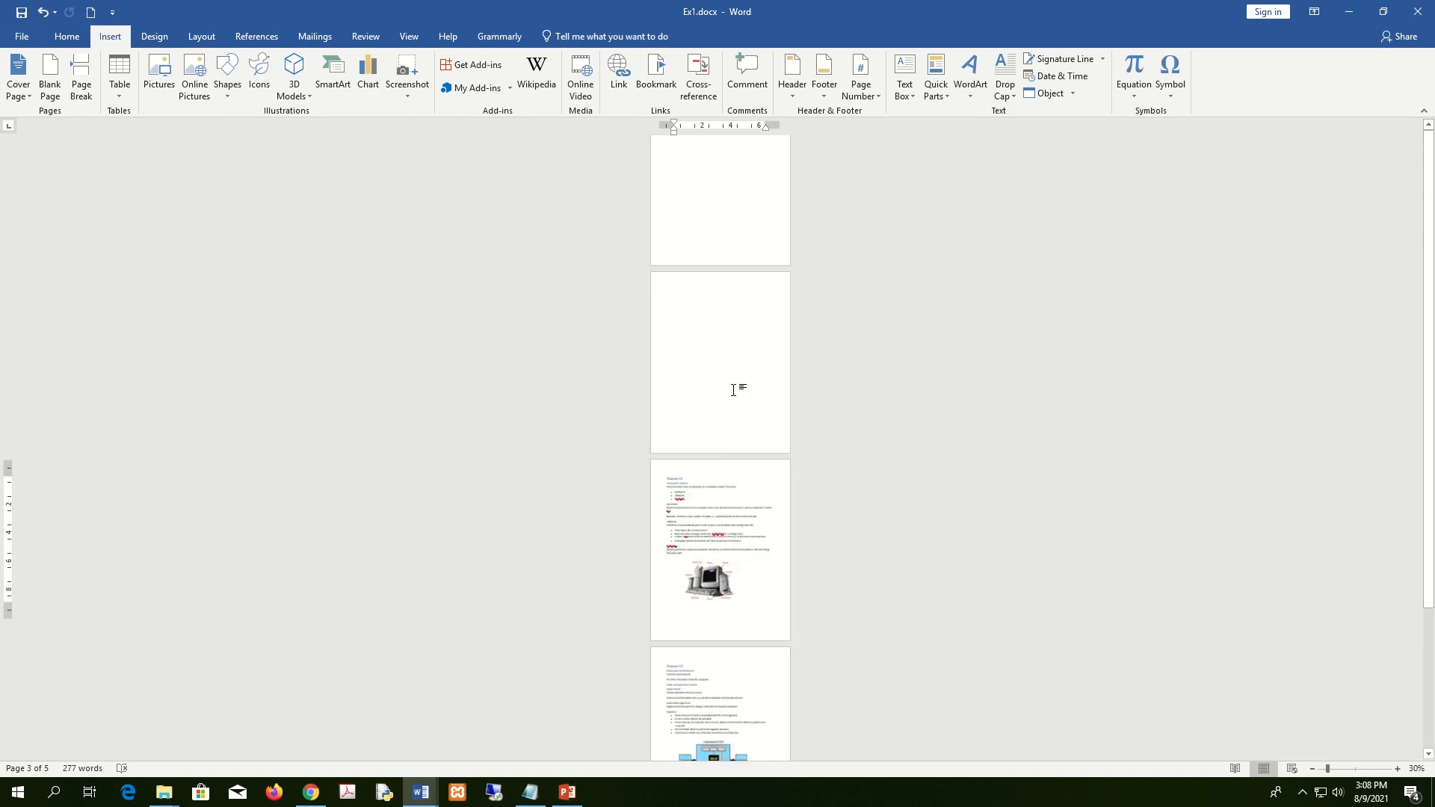
pyautogui.keyDown('ctrl'); pyautogui.scroll(4, 734, 391); pyautogui.keyUp('ctrl')
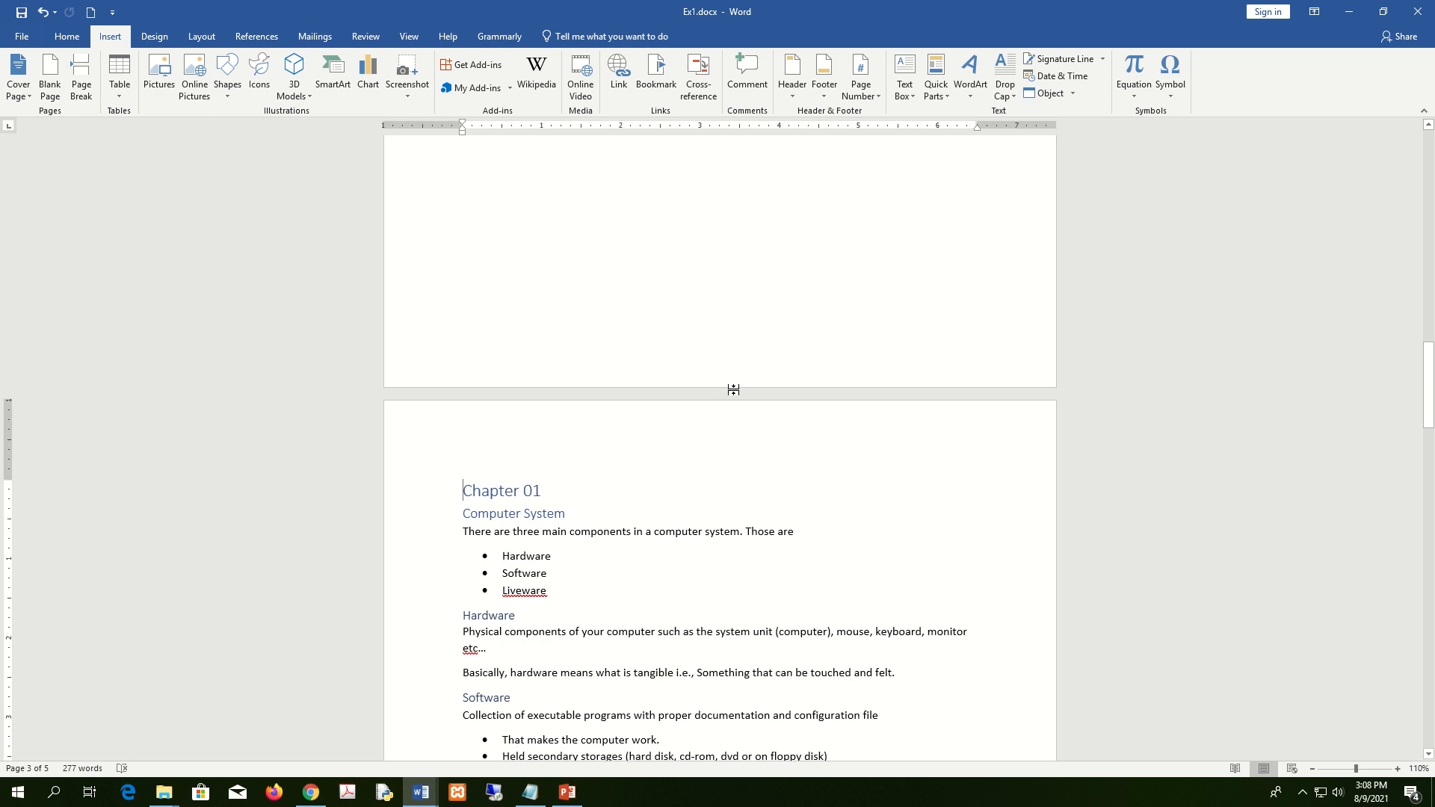
pyautogui.scroll(15, 734, 393)
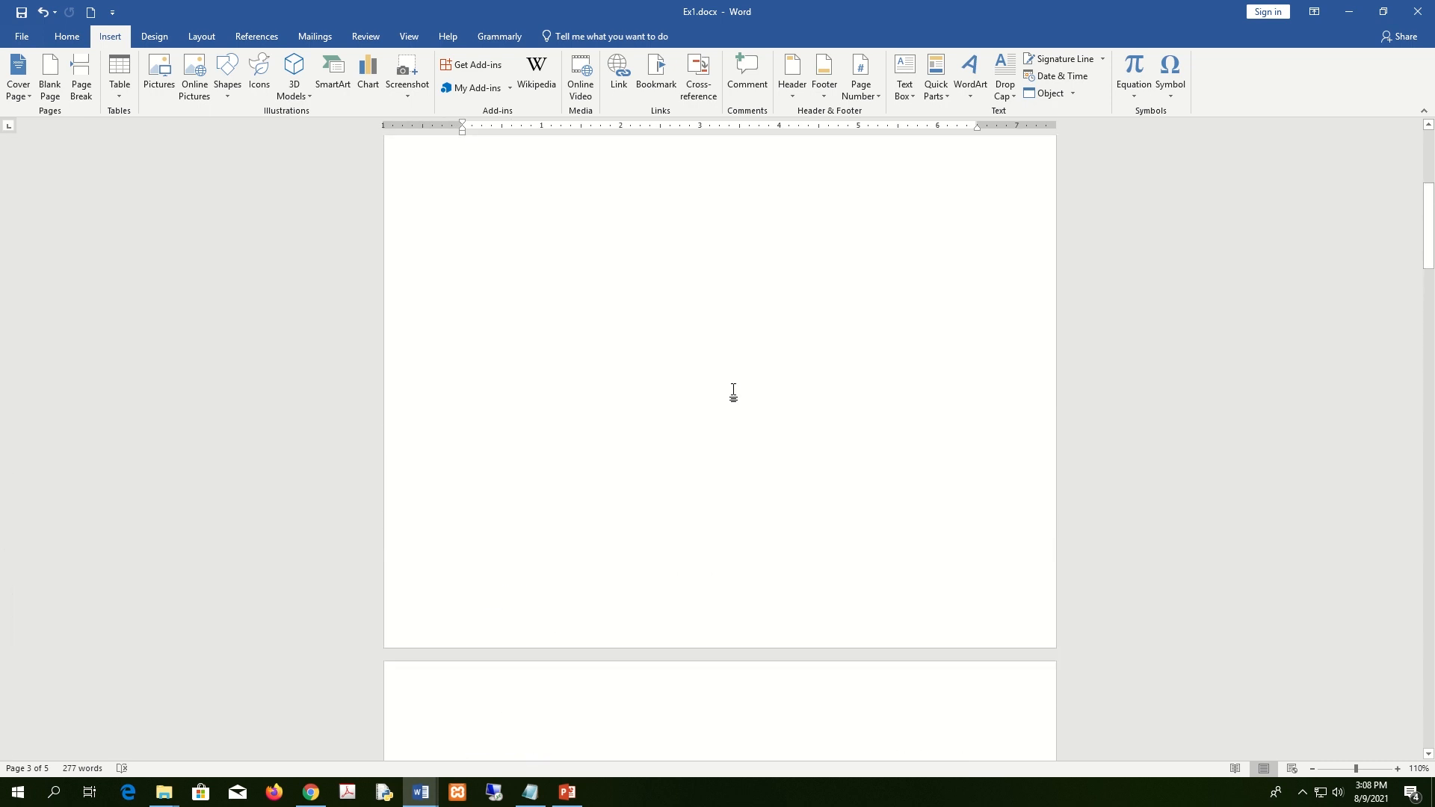
pyautogui.scroll(-10, 733, 391)
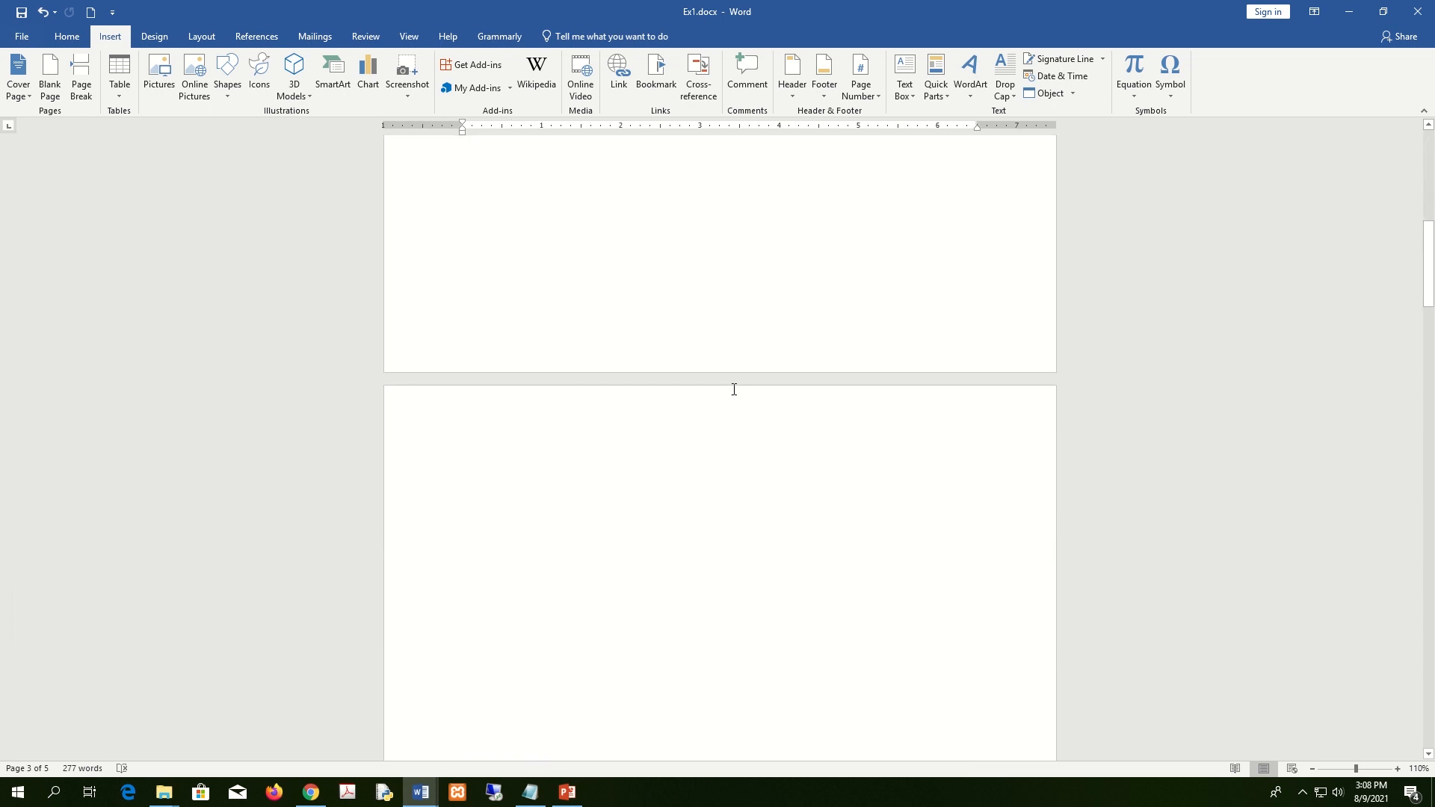
pyautogui.scroll(-3, 733, 392)
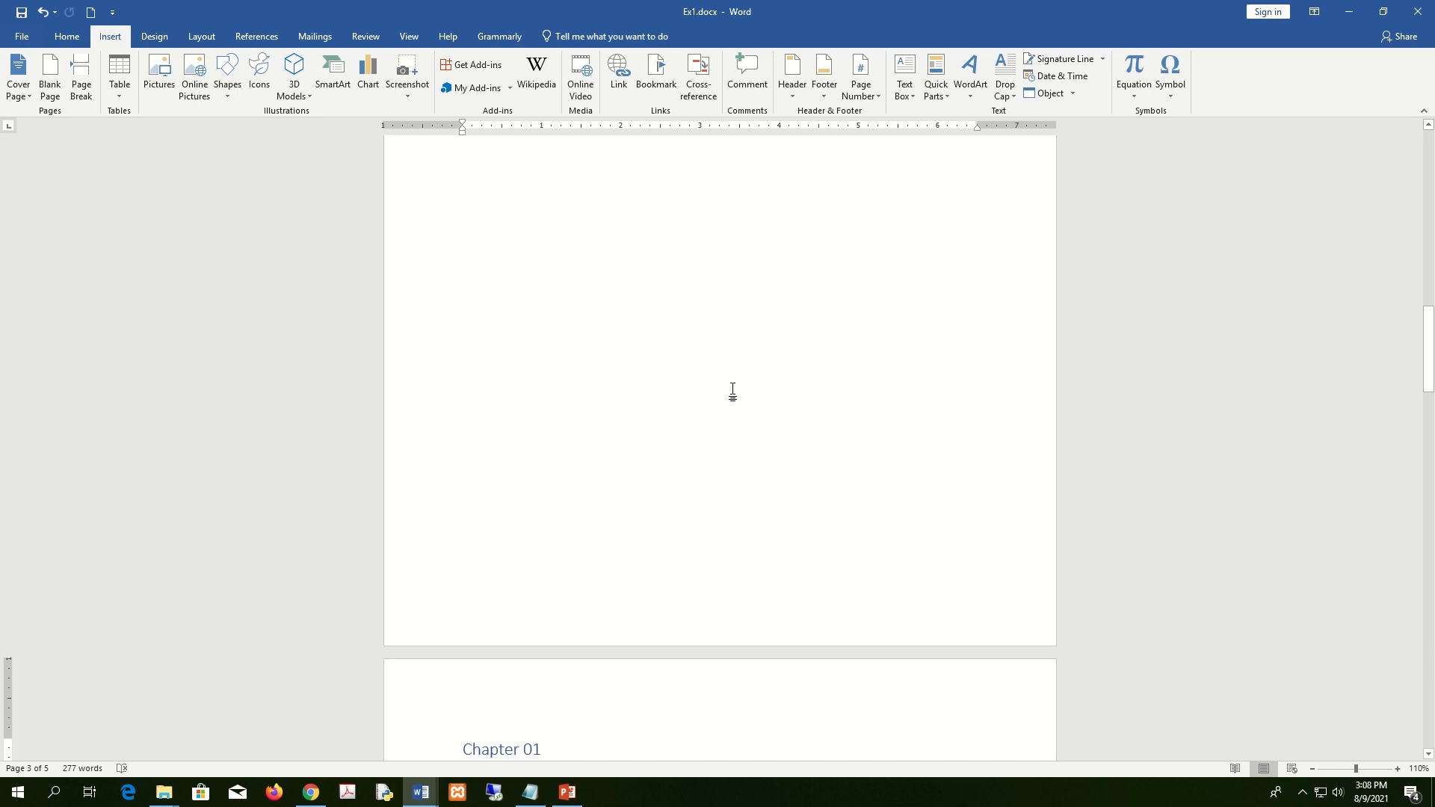
pyautogui.scroll(6, 733, 392)
pyautogui.click(585, 394)
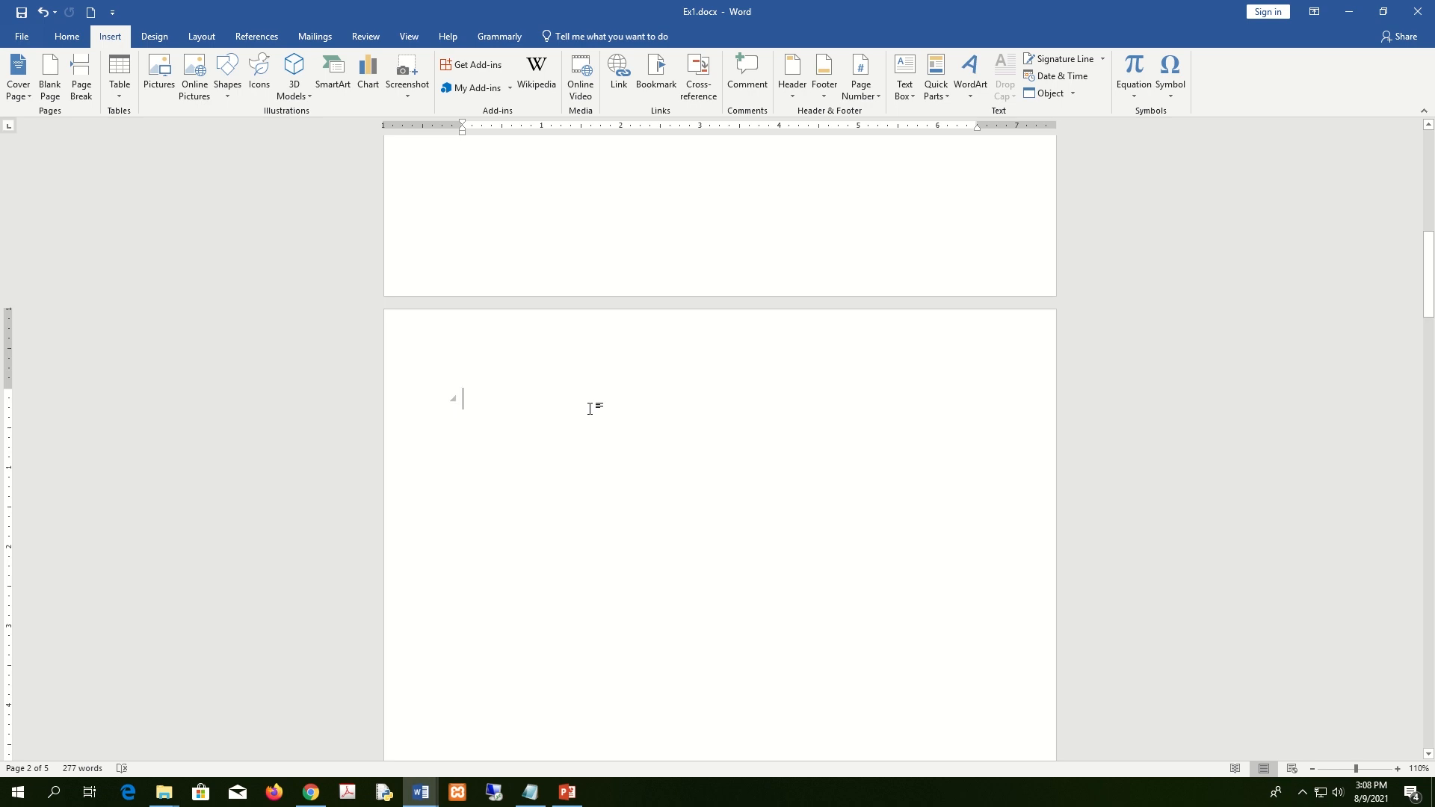
pyautogui.scroll(-4, 590, 409)
pyautogui.scroll(7, 590, 409)
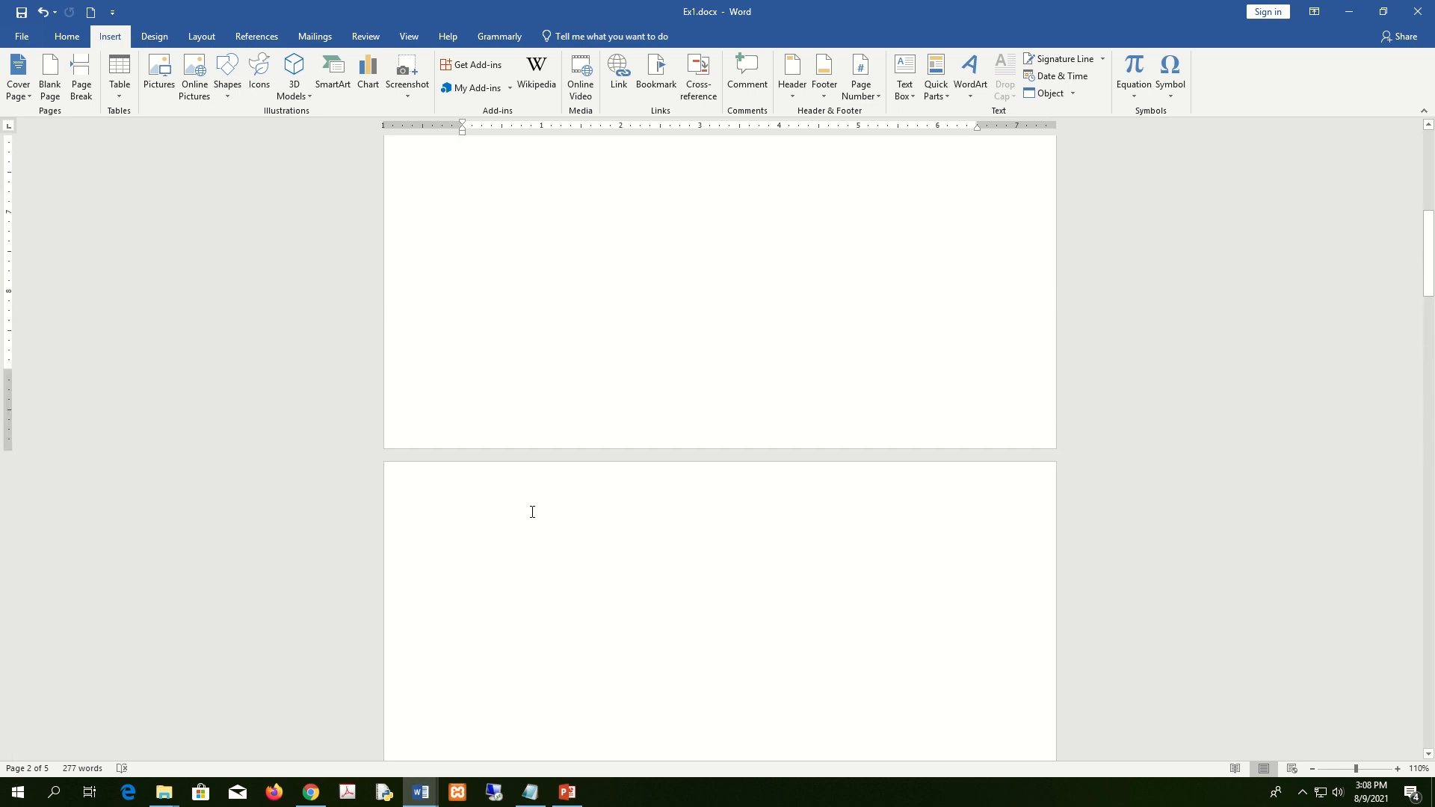
pyautogui.scroll(-5, 544, 520)
pyautogui.scroll(-6, 547, 521)
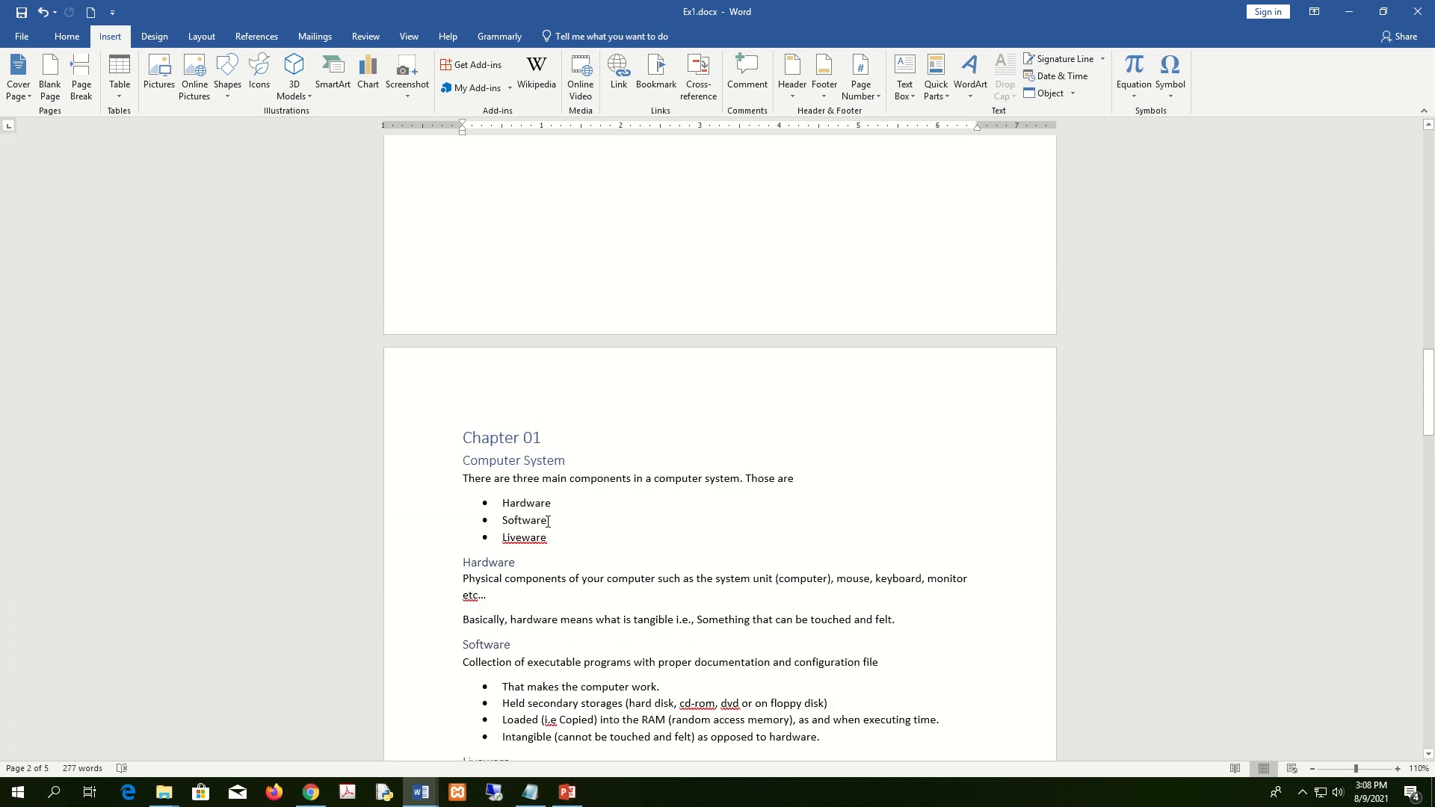
pyautogui.scroll(10, 529, 444)
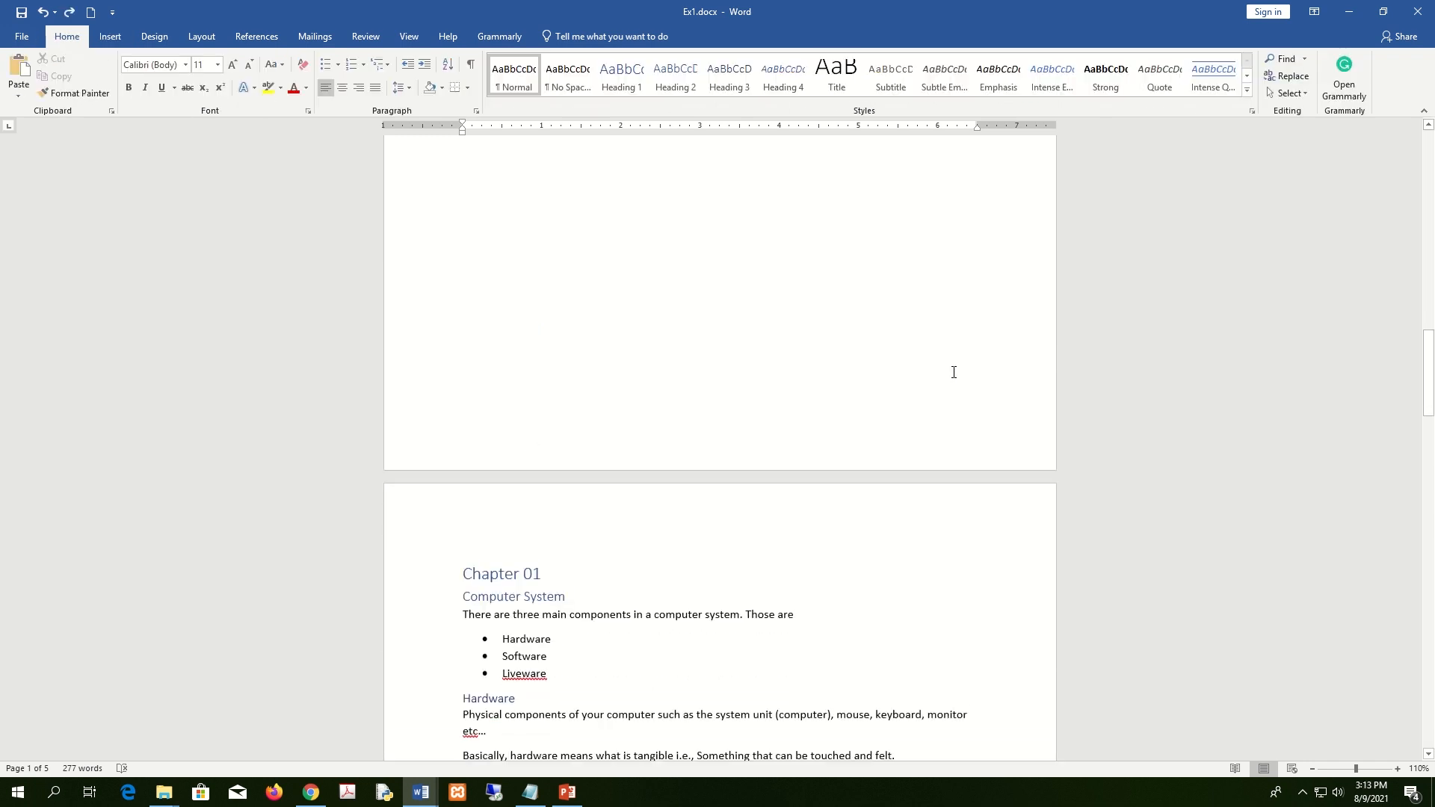
pyautogui.scroll(-1, 953, 372)
pyautogui.scroll(10, 953, 372)
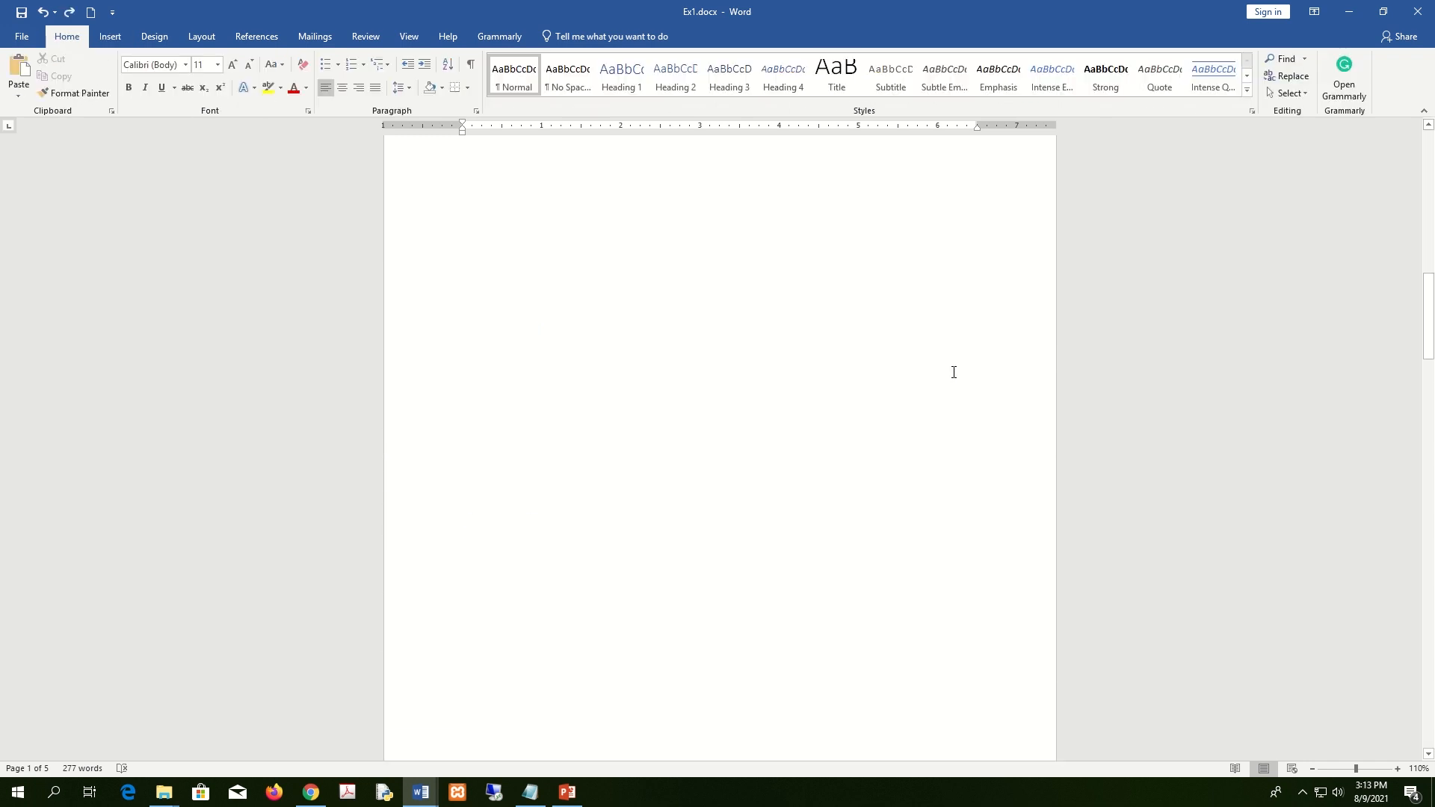
# Place the insertion point on blank page 2 and magnify the screen to 200%.
pyautogui.click(717, 482)
pyautogui.click(490, 366)
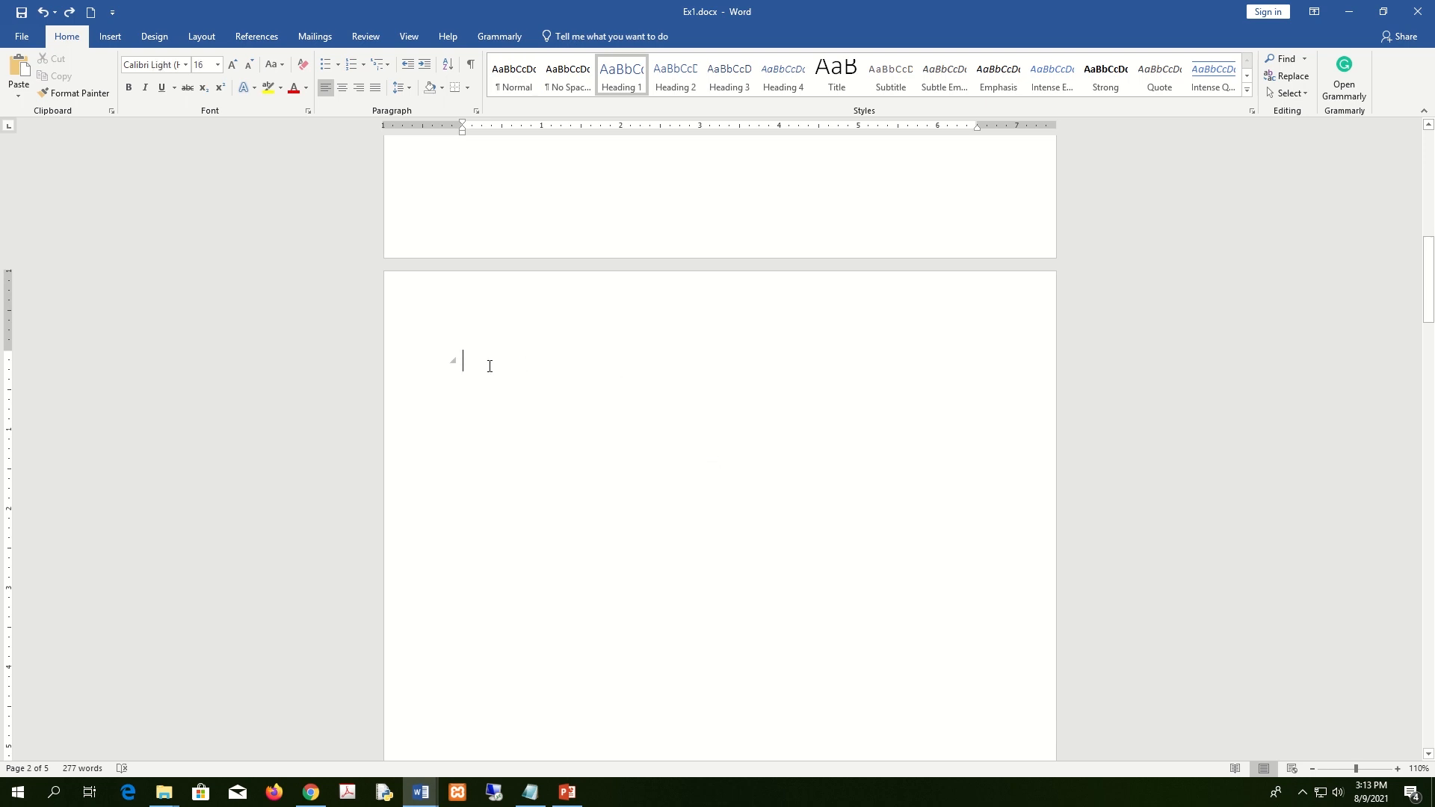
pyautogui.click(720, 417)
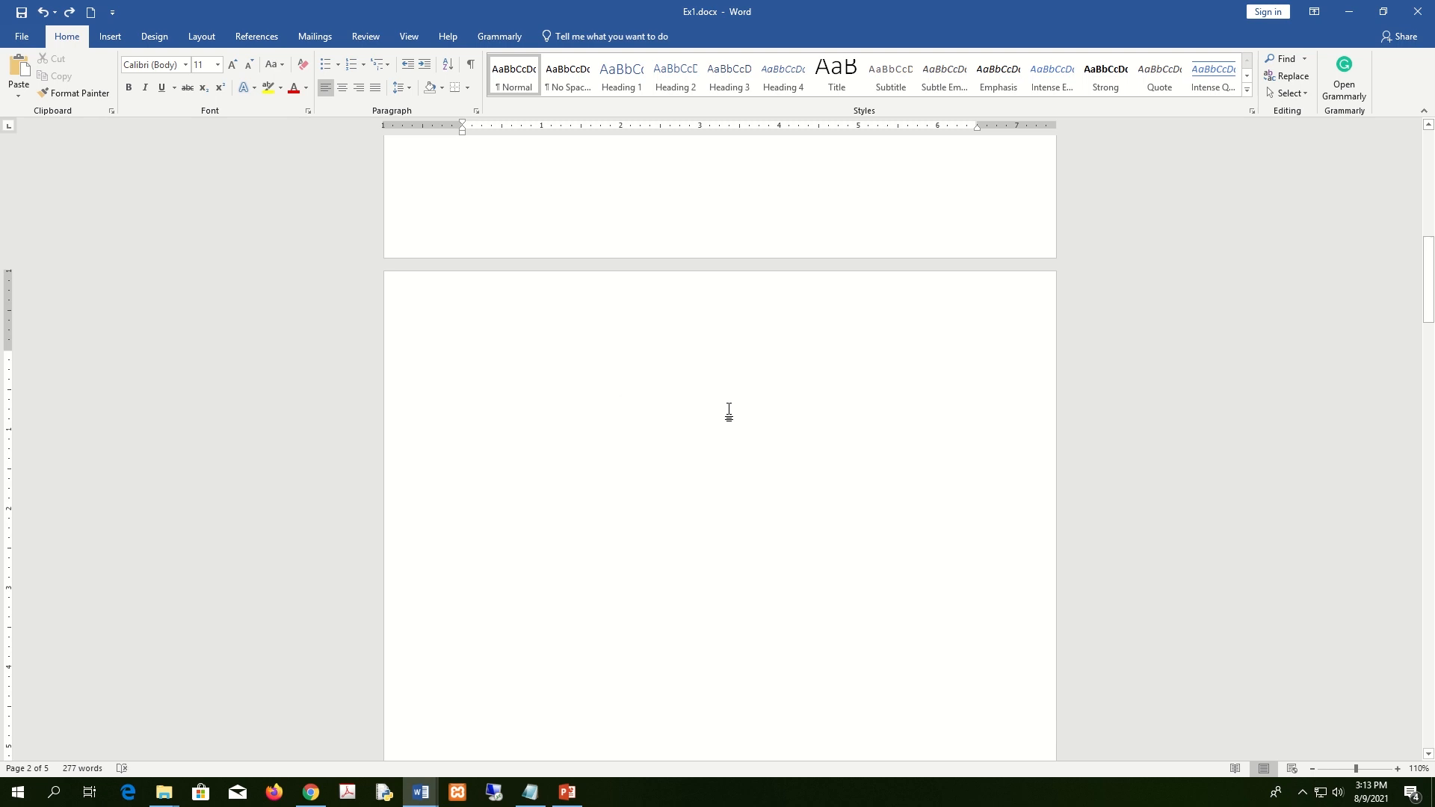
pyautogui.click(212, 40)
pyautogui.click(204, 58)
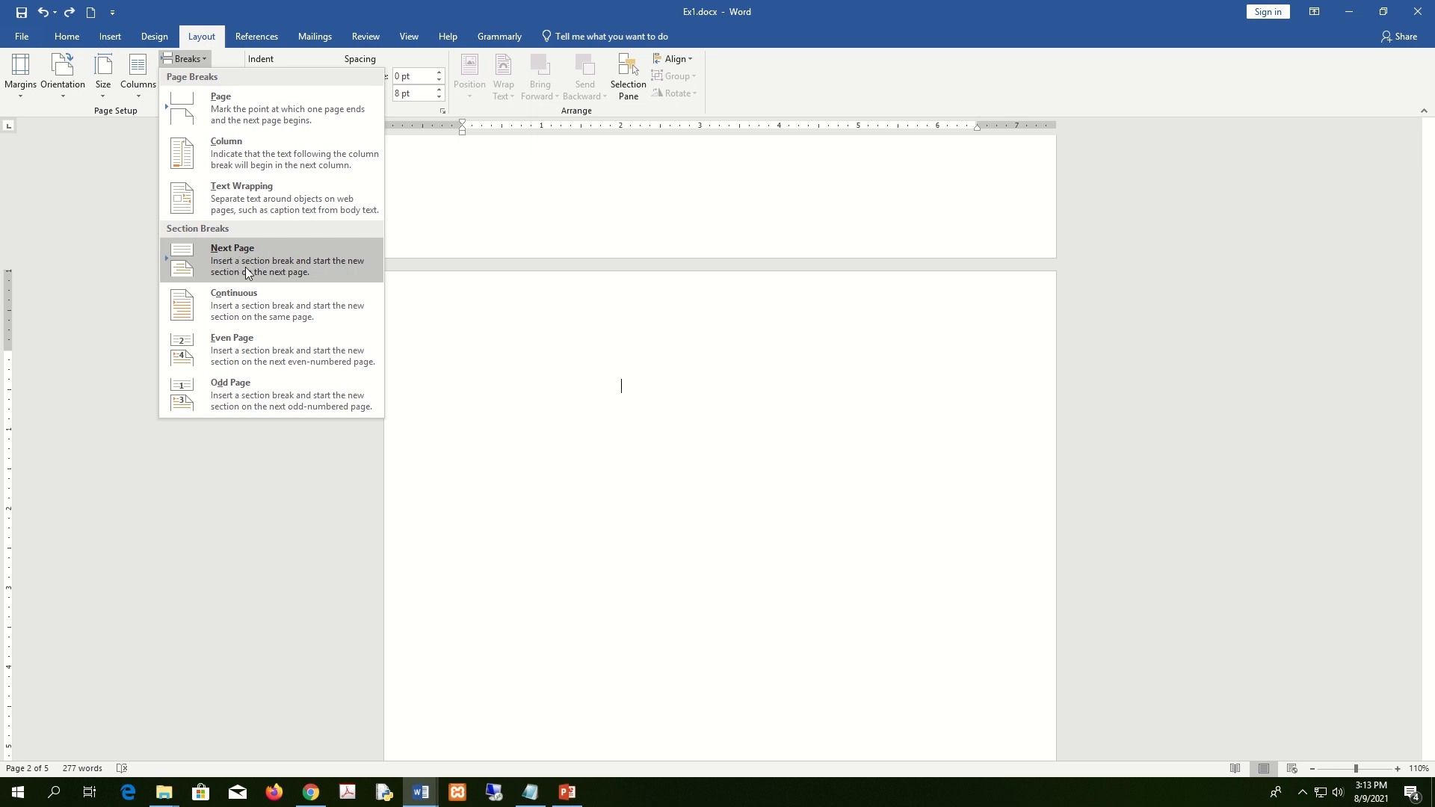
pyautogui.press('super+plus')
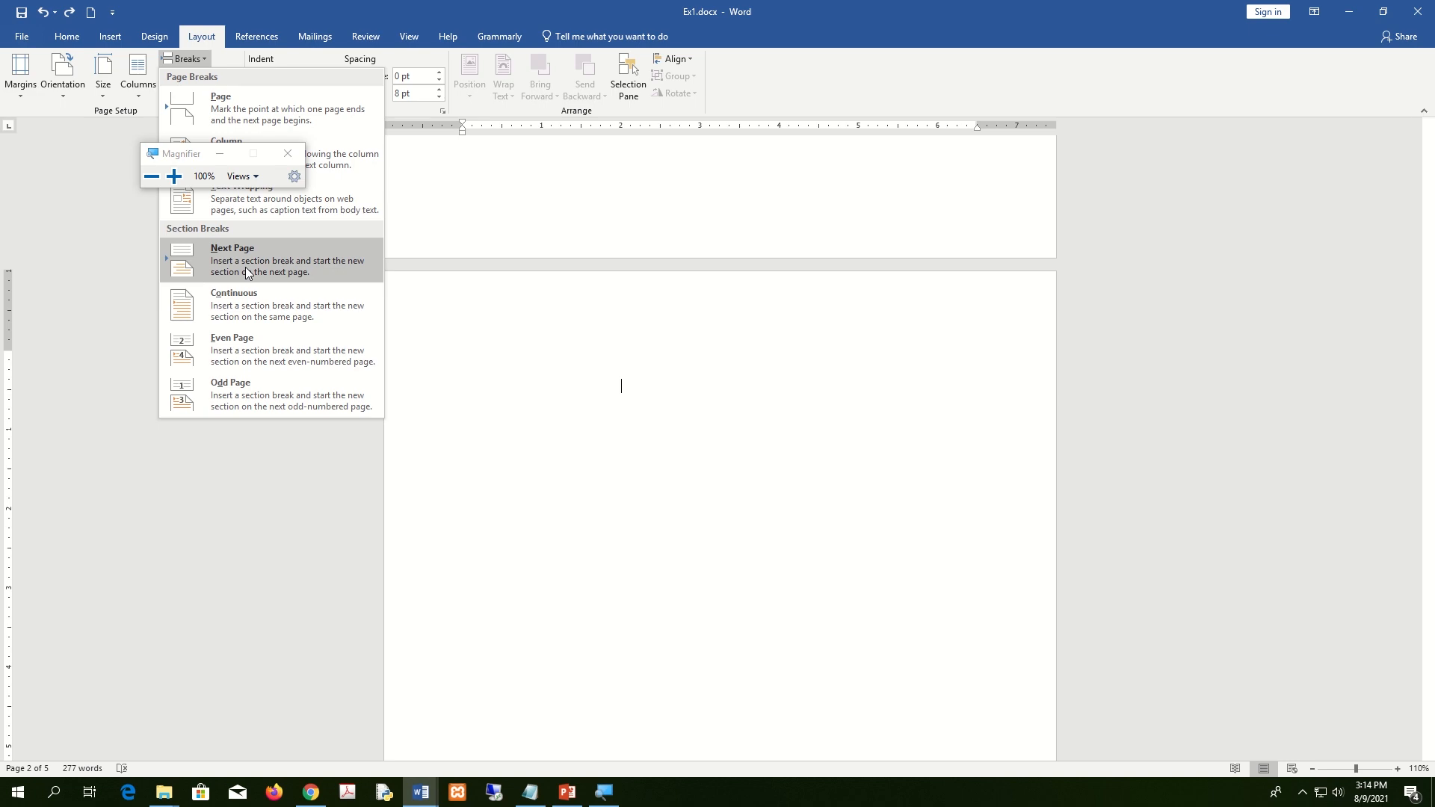
pyautogui.press('super+plus')
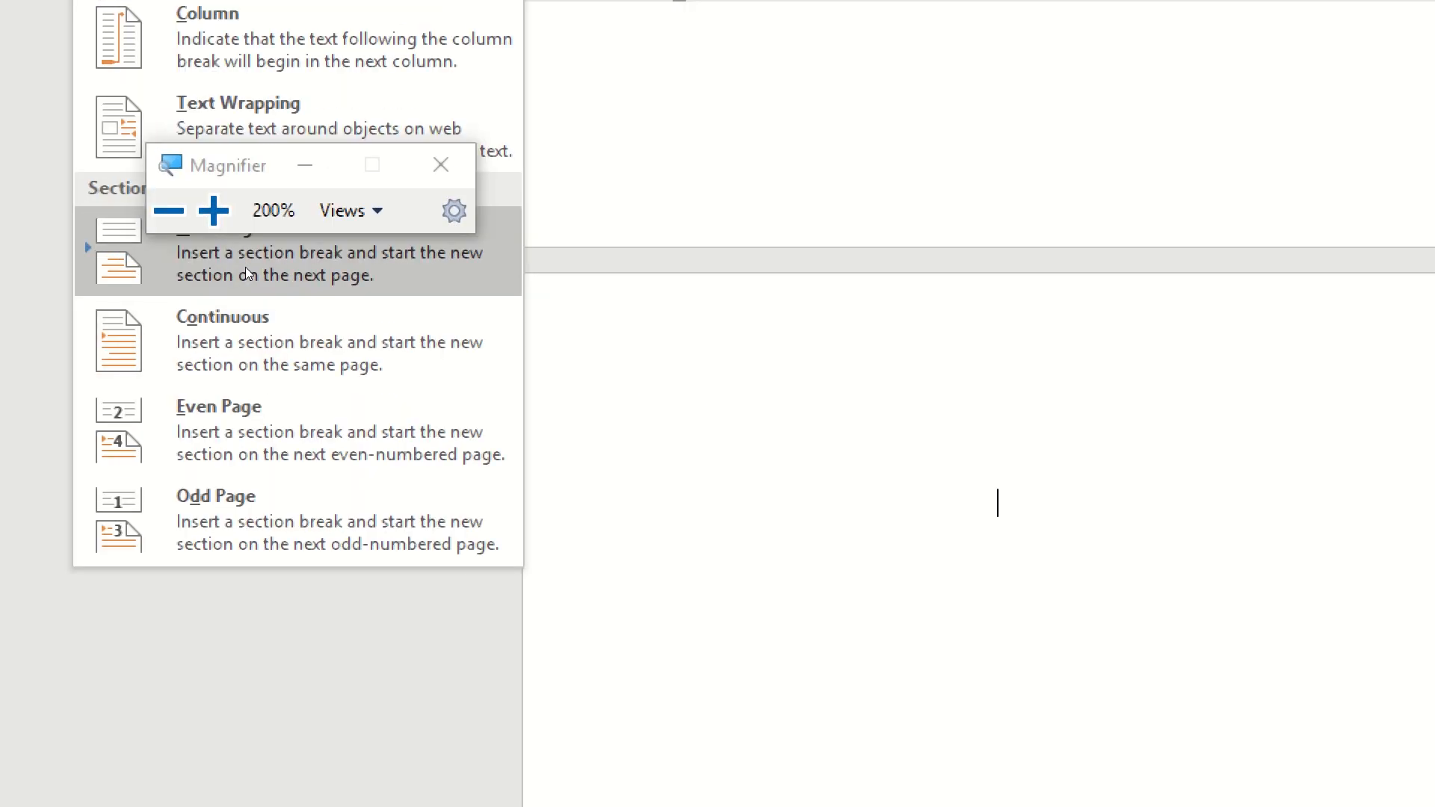
# Insert a Next Page section break so Chapter 01 begins a new section on page 3.
pyautogui.click(270, 224)
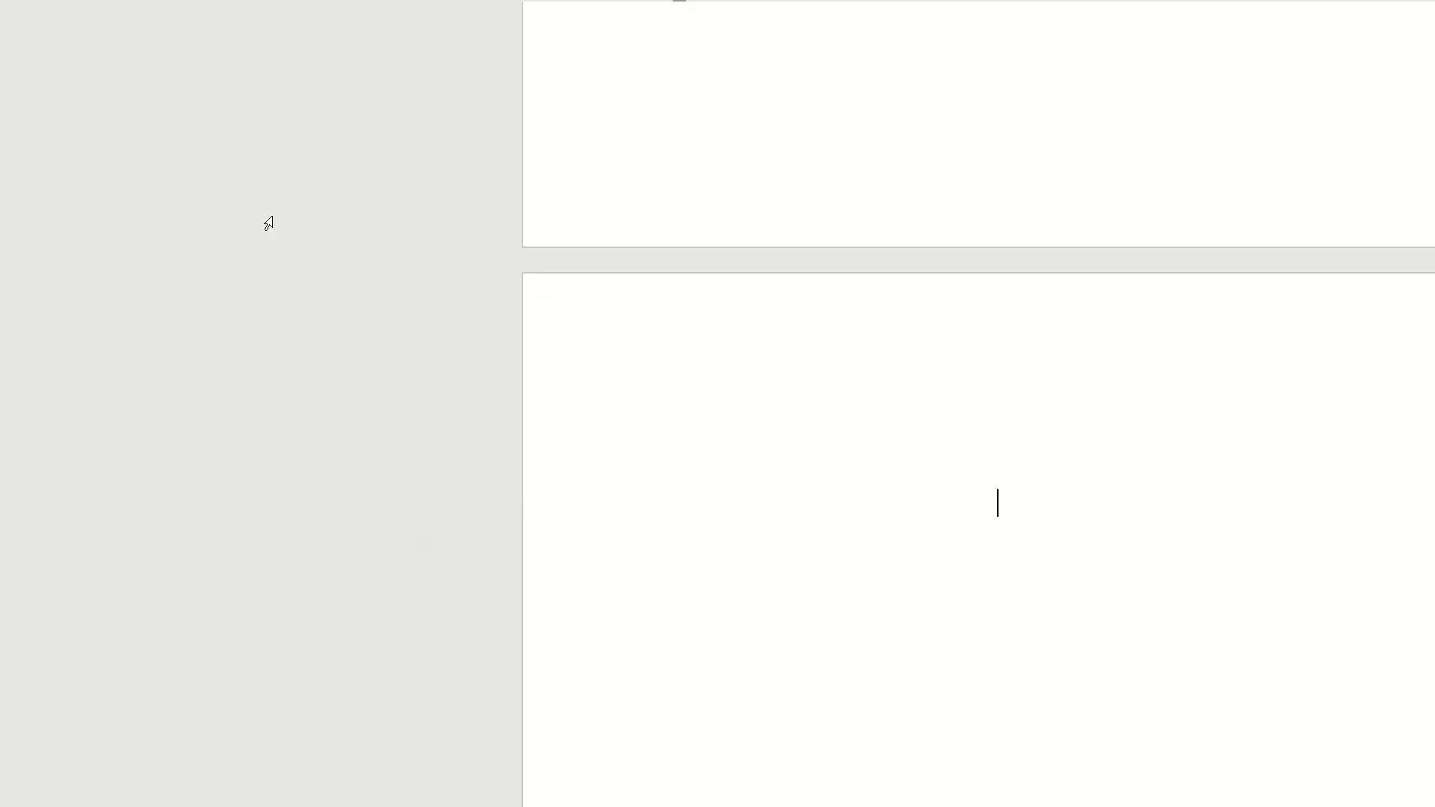
pyautogui.click(198, 52)
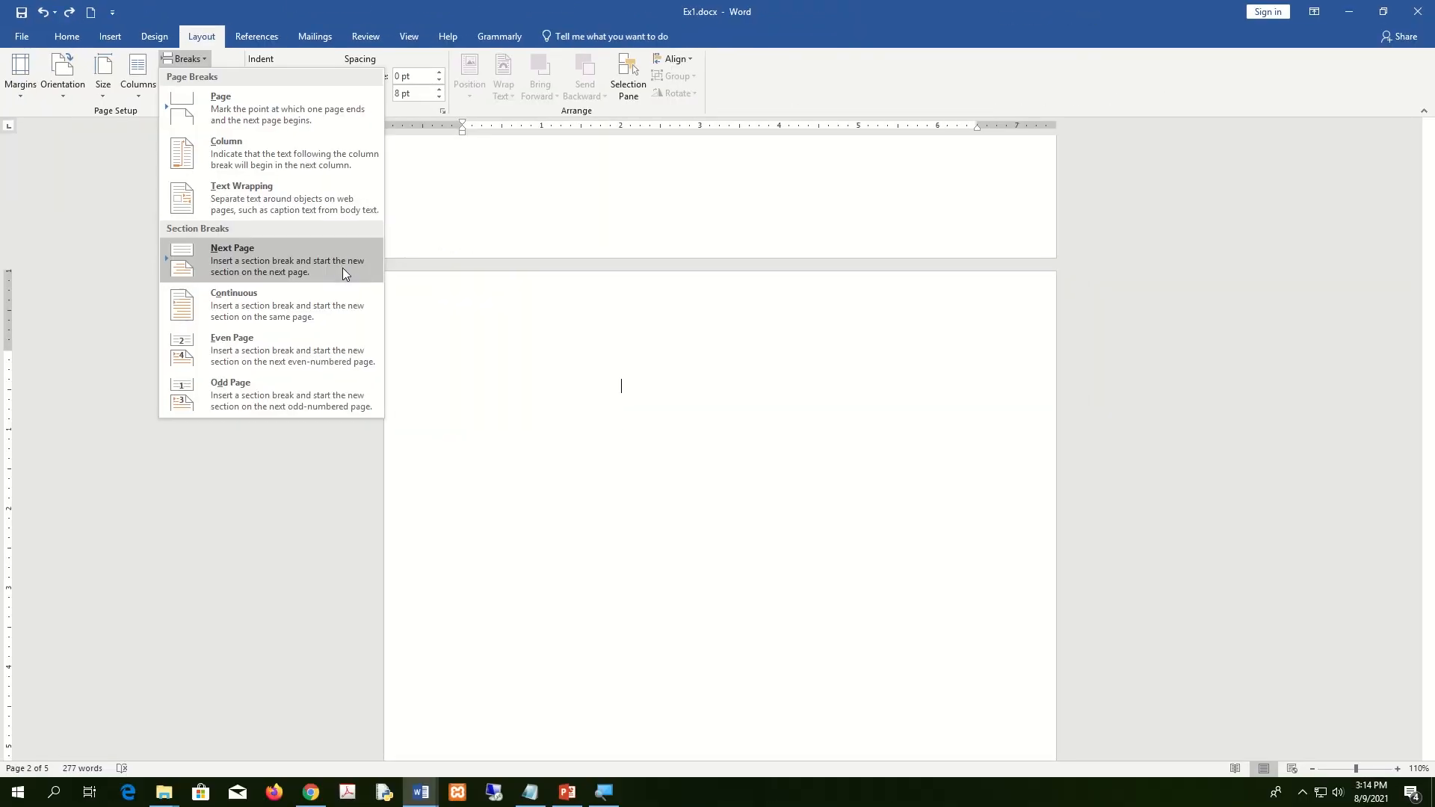
pyautogui.click(532, 385)
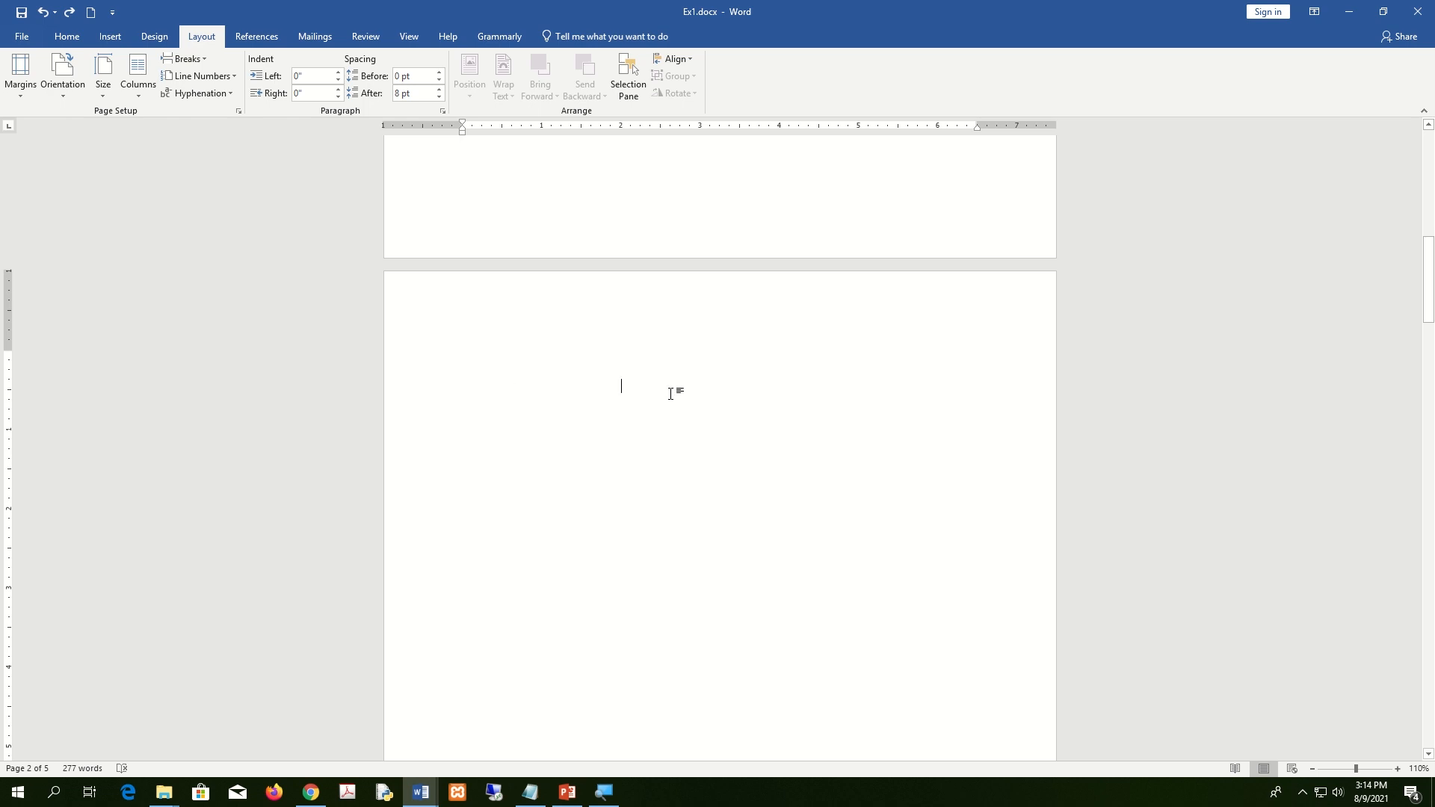
pyautogui.click(205, 57)
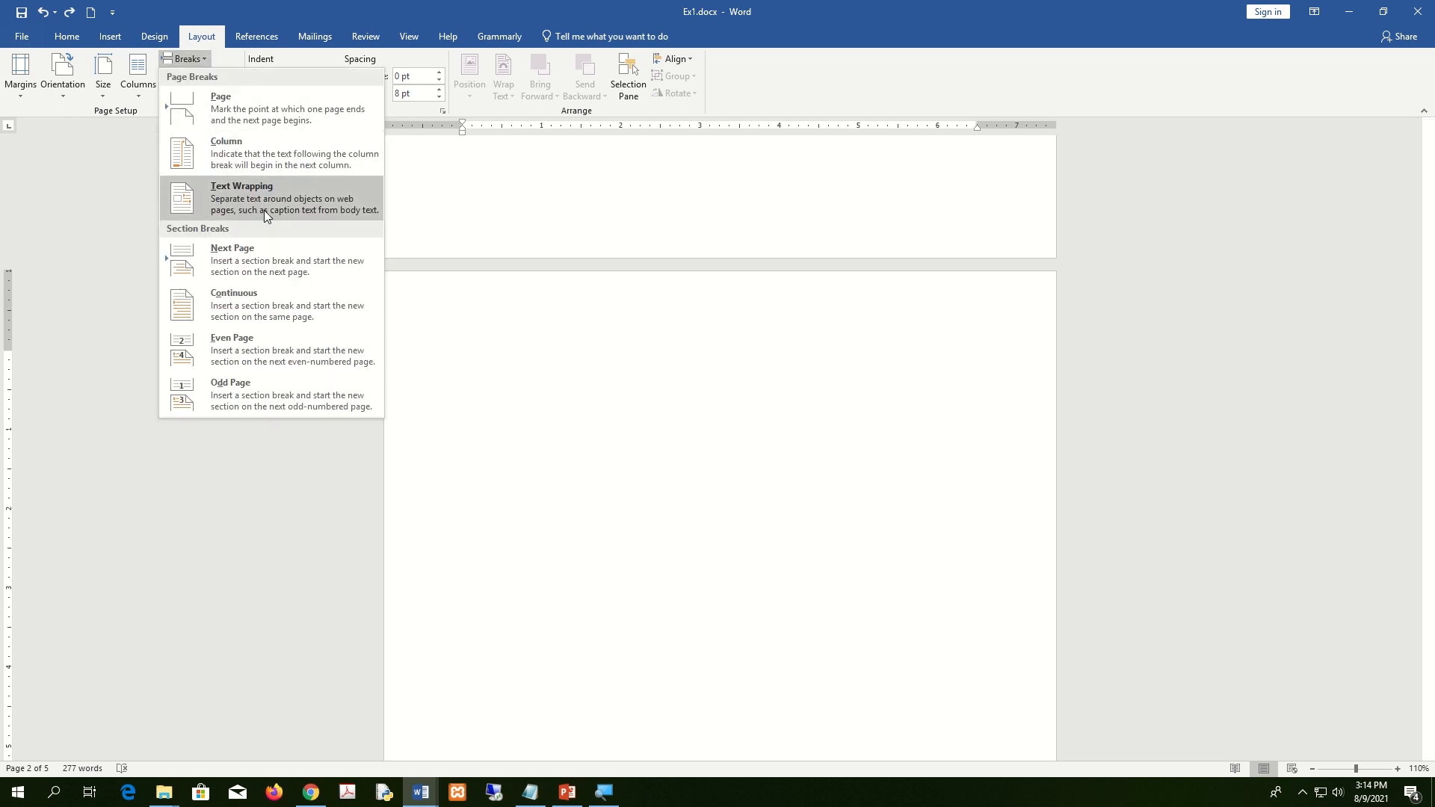
pyautogui.click(267, 260)
pyautogui.scroll(-3, 259, 260)
pyautogui.scroll(-2, 535, 600)
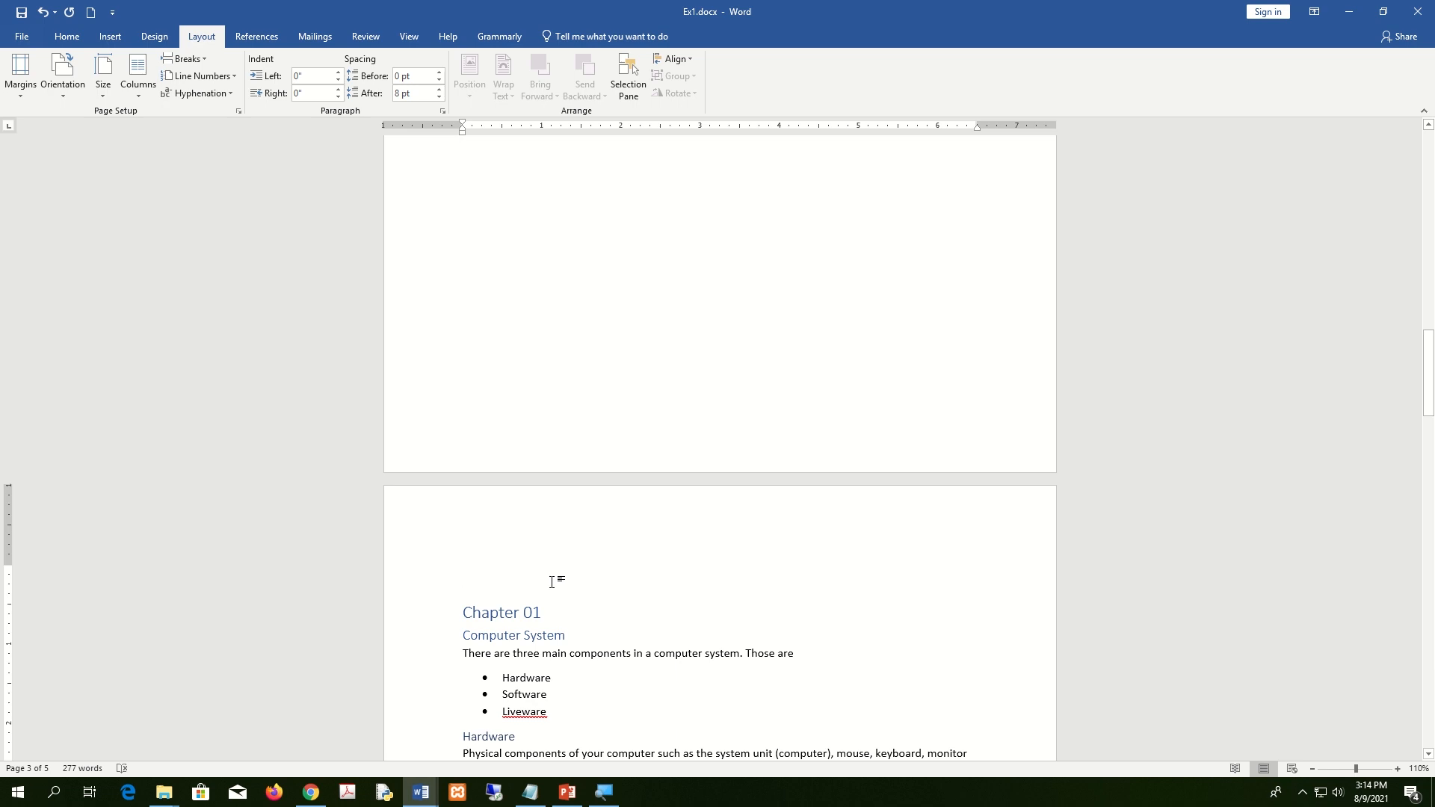
# Check the section labels in the header, then delete the empty line above Chapter 01.
pyautogui.doubleClick(523, 505)
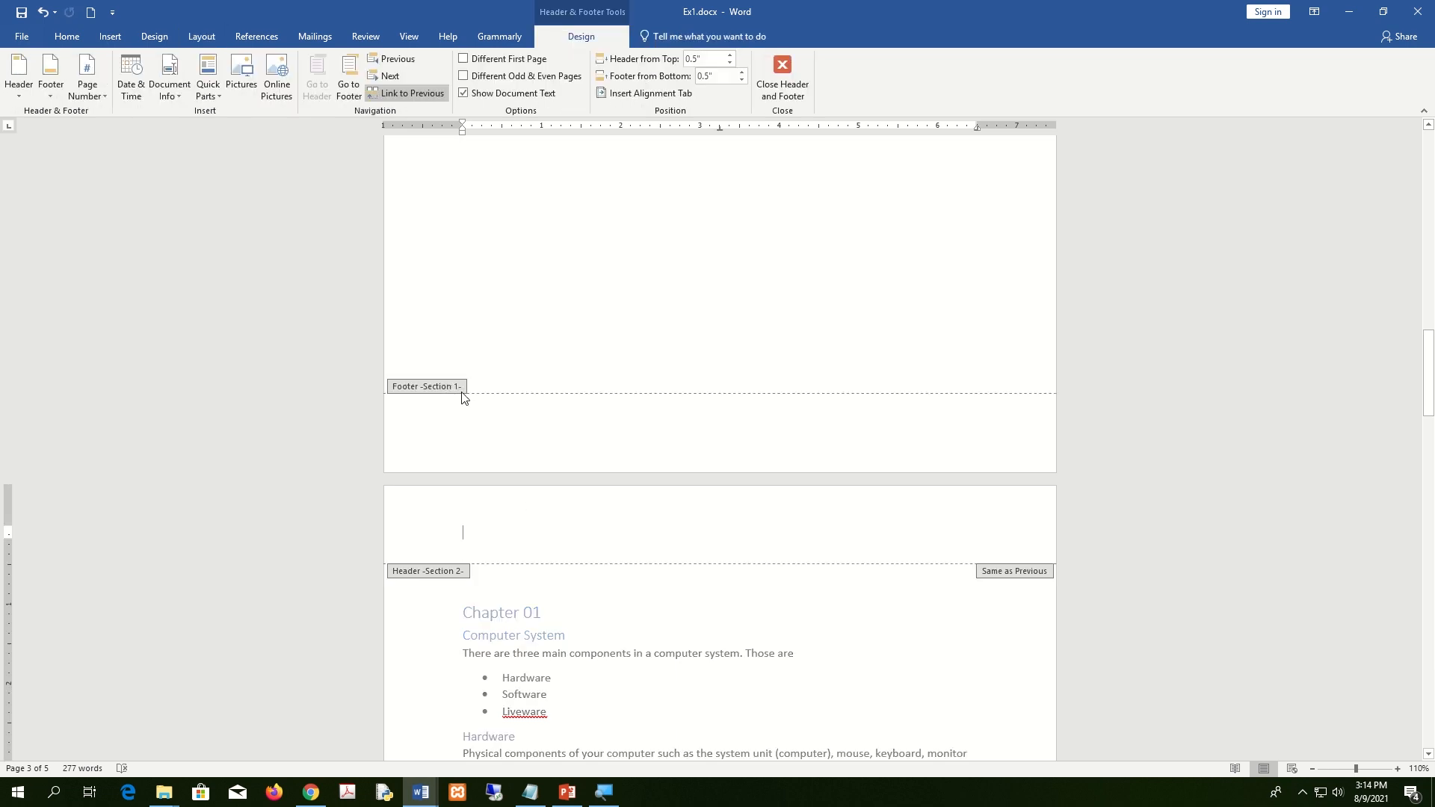
pyautogui.scroll(10, 497, 376)
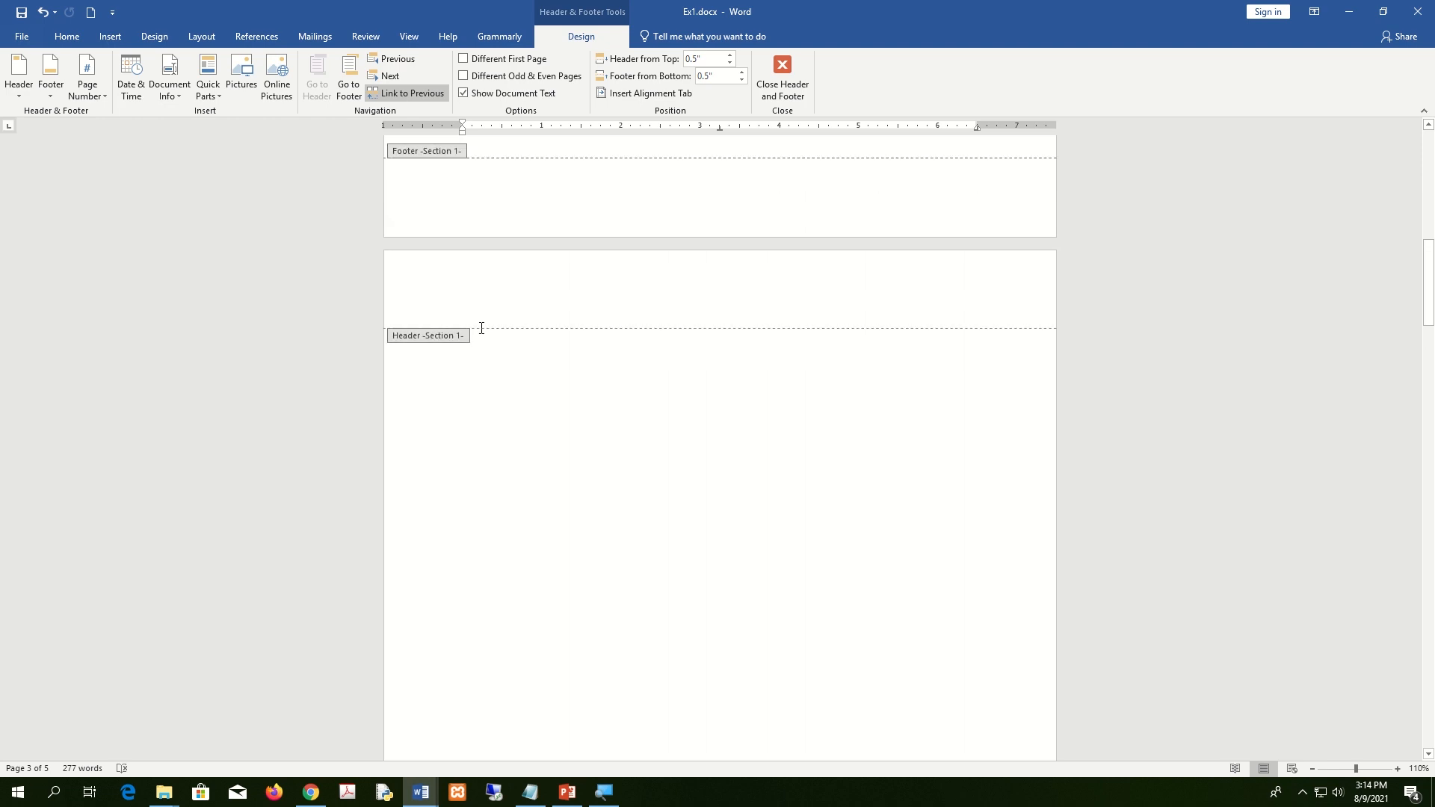
pyautogui.scroll(-10, 576, 469)
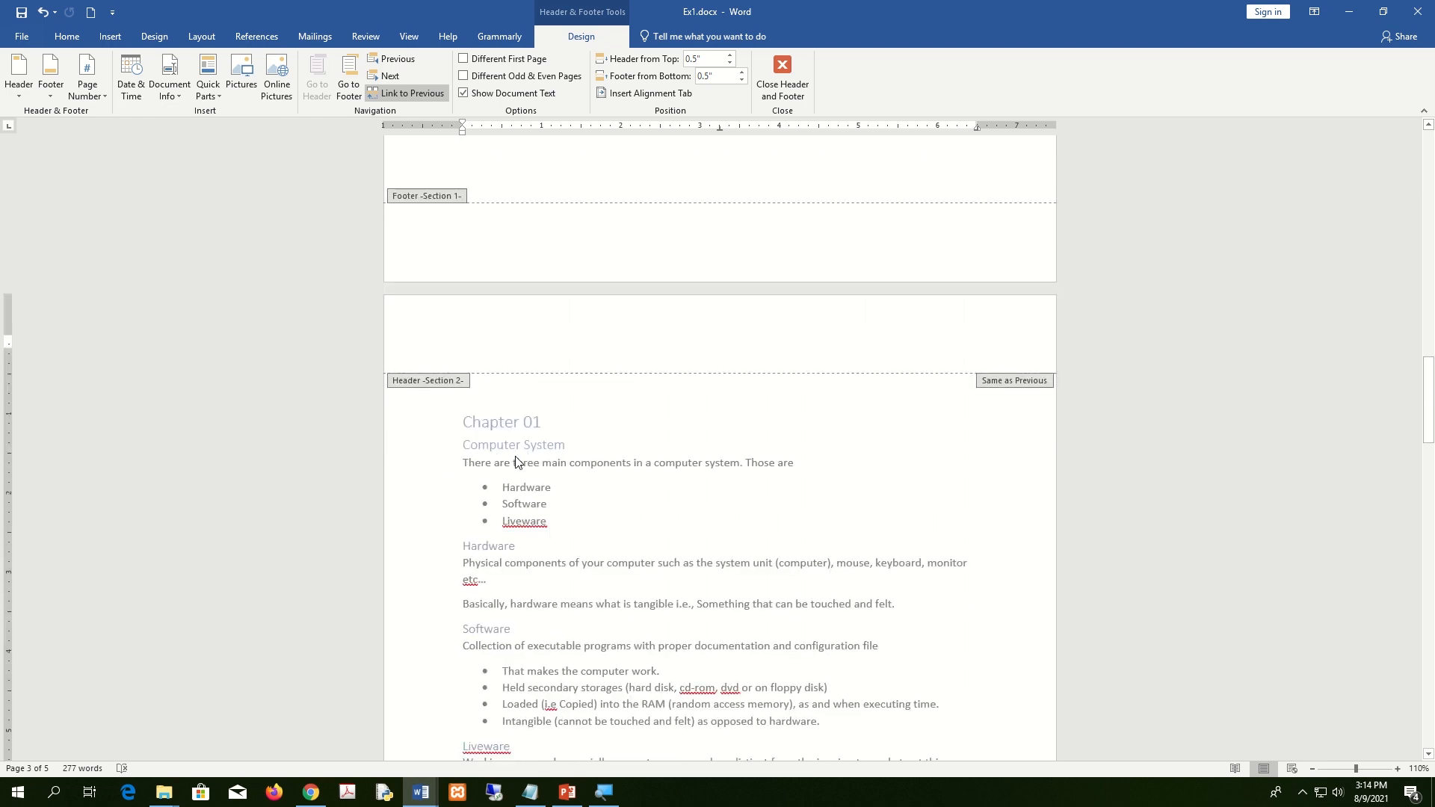
pyautogui.click(783, 83)
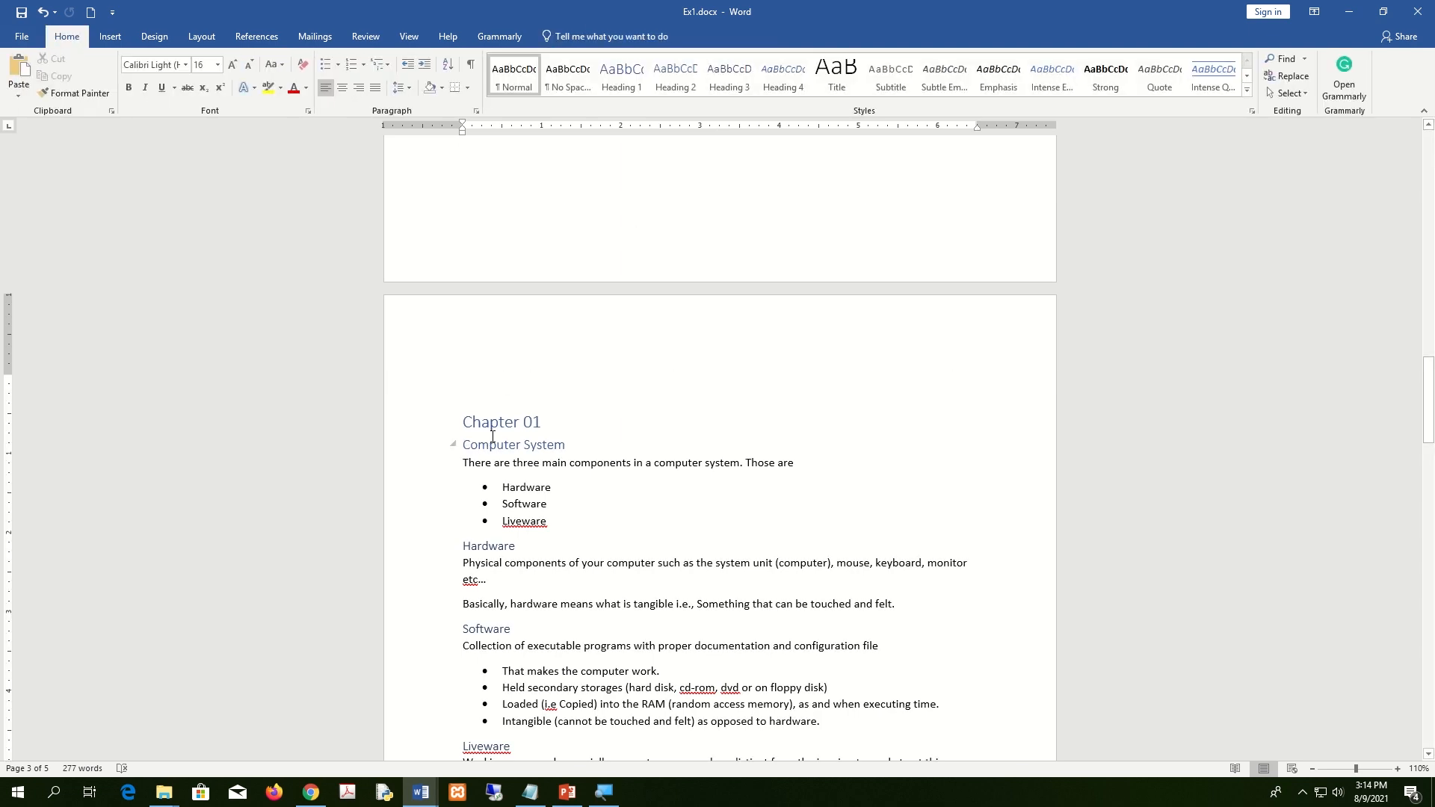
pyautogui.press('Delete')
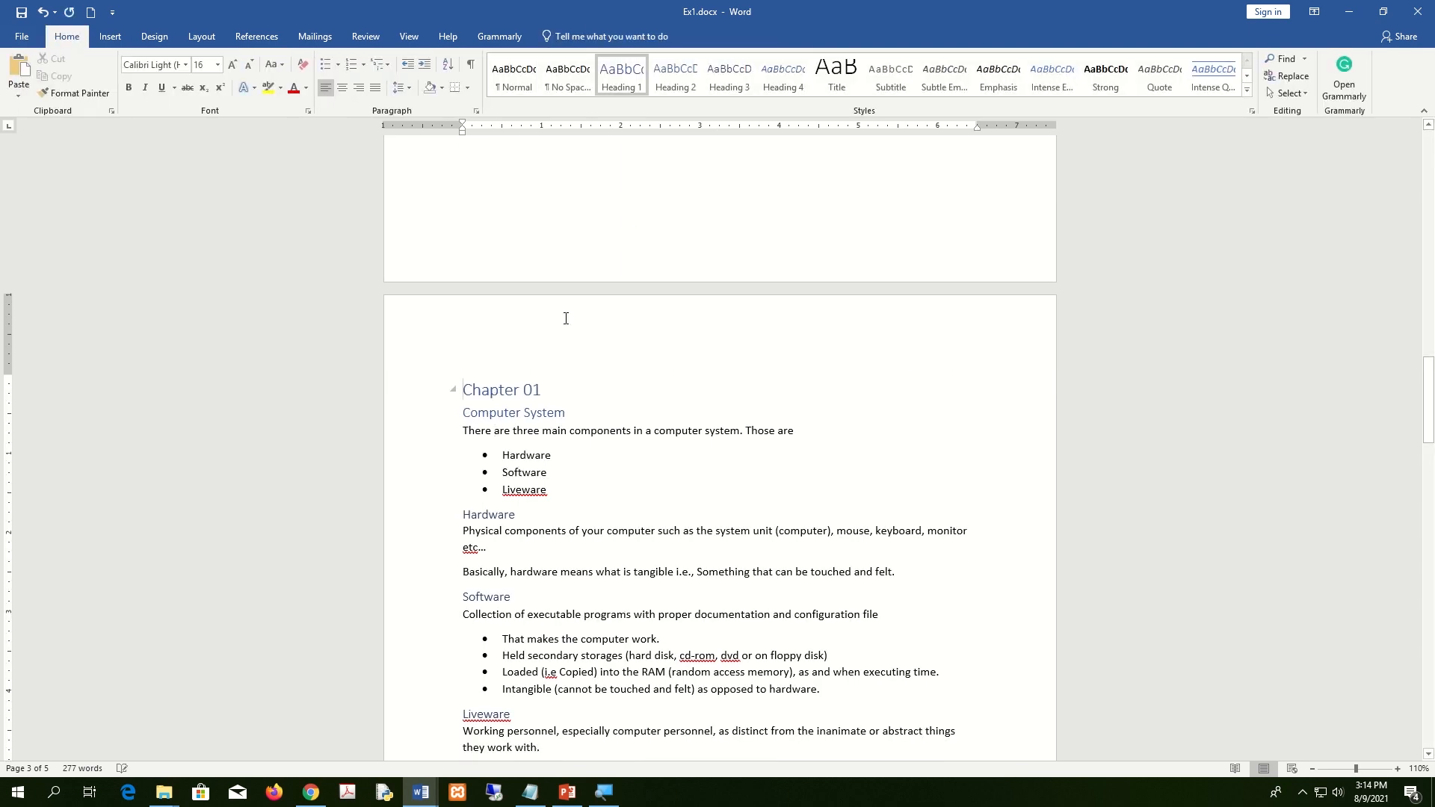
# Recheck the header and snap Ex1 to the right half beside the instructions.
pyautogui.doubleClick(570, 325)
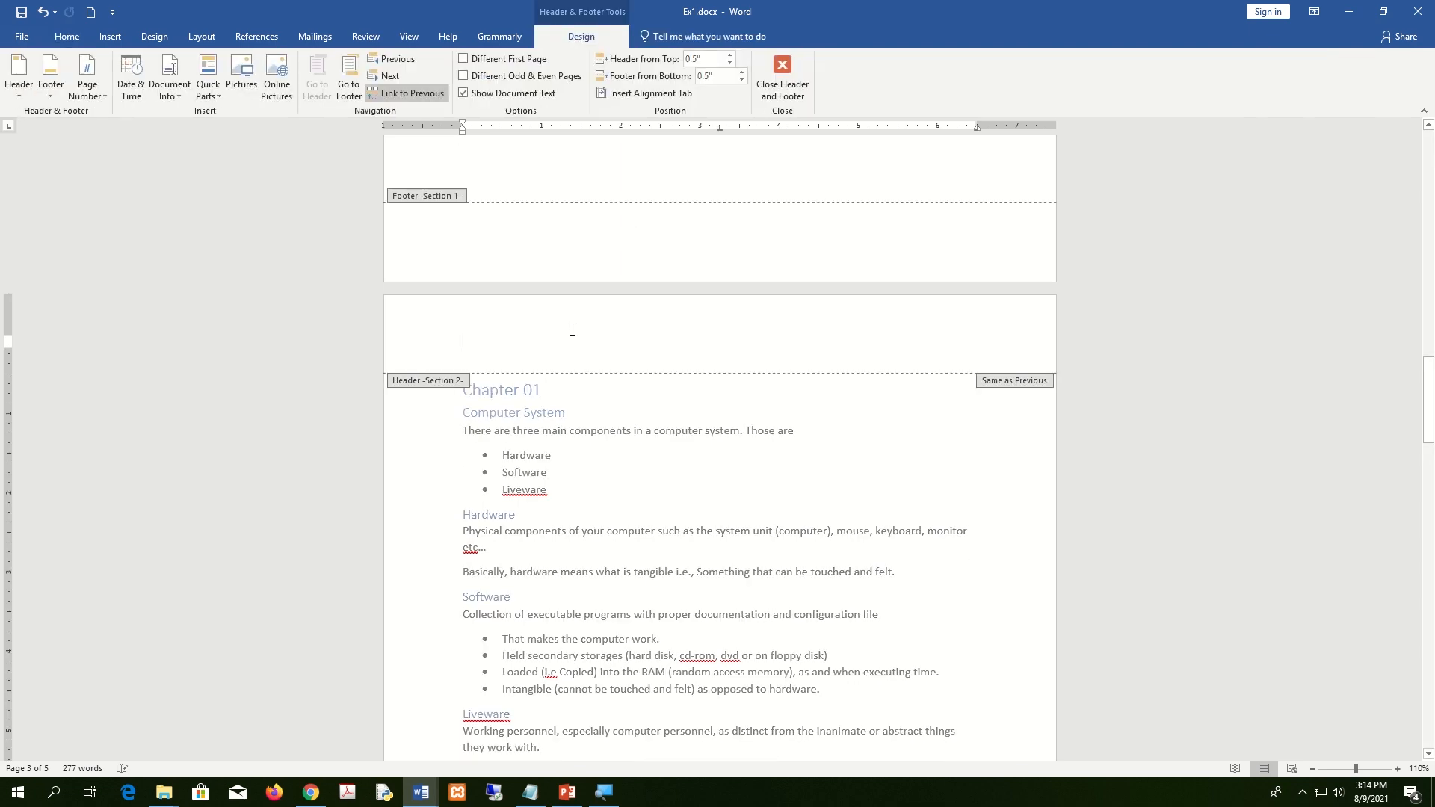
pyautogui.click(785, 84)
pyautogui.press('super+Right')
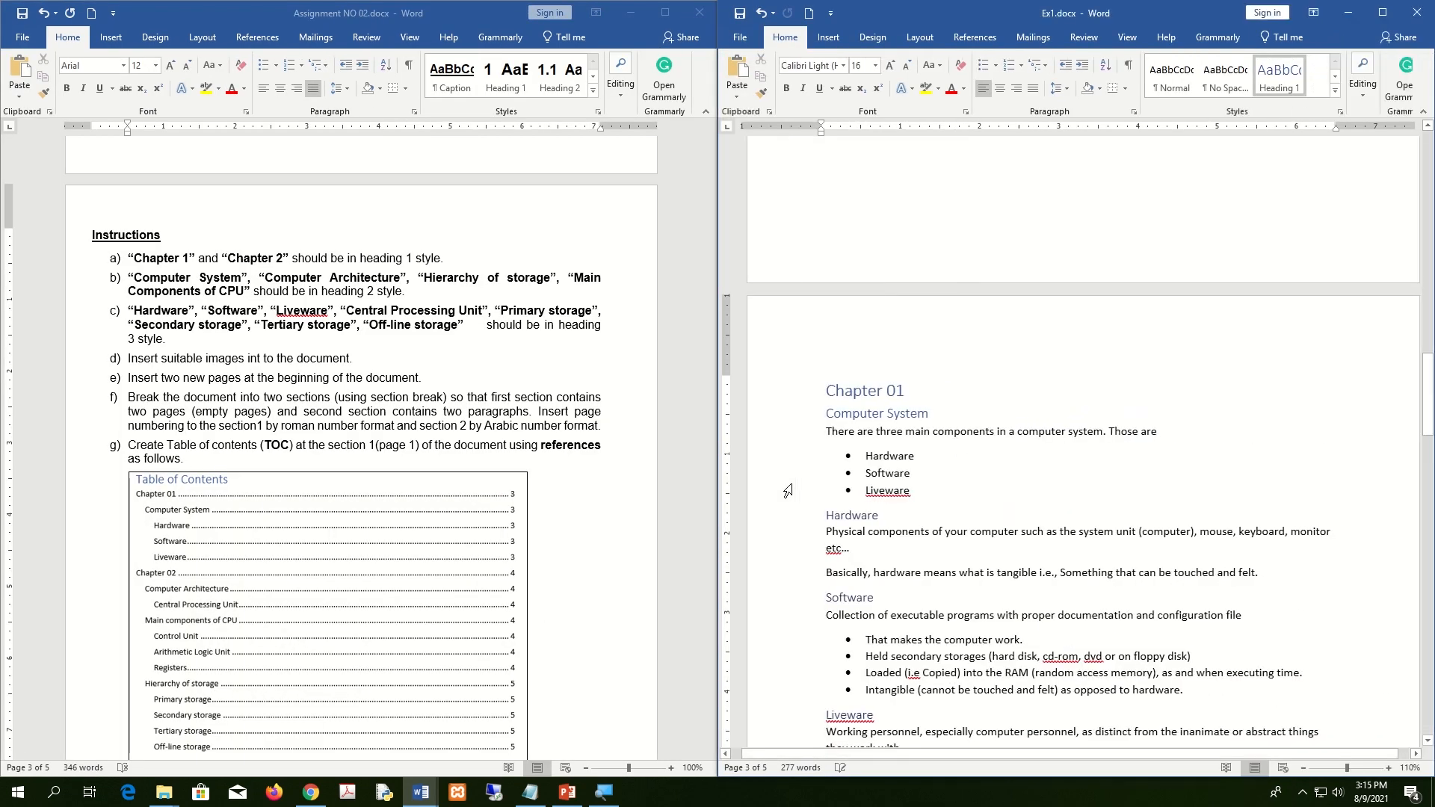
# Read through the Assignment NO 02 instructions, then maximize Ex1 over them.
pyautogui.click(475, 387)
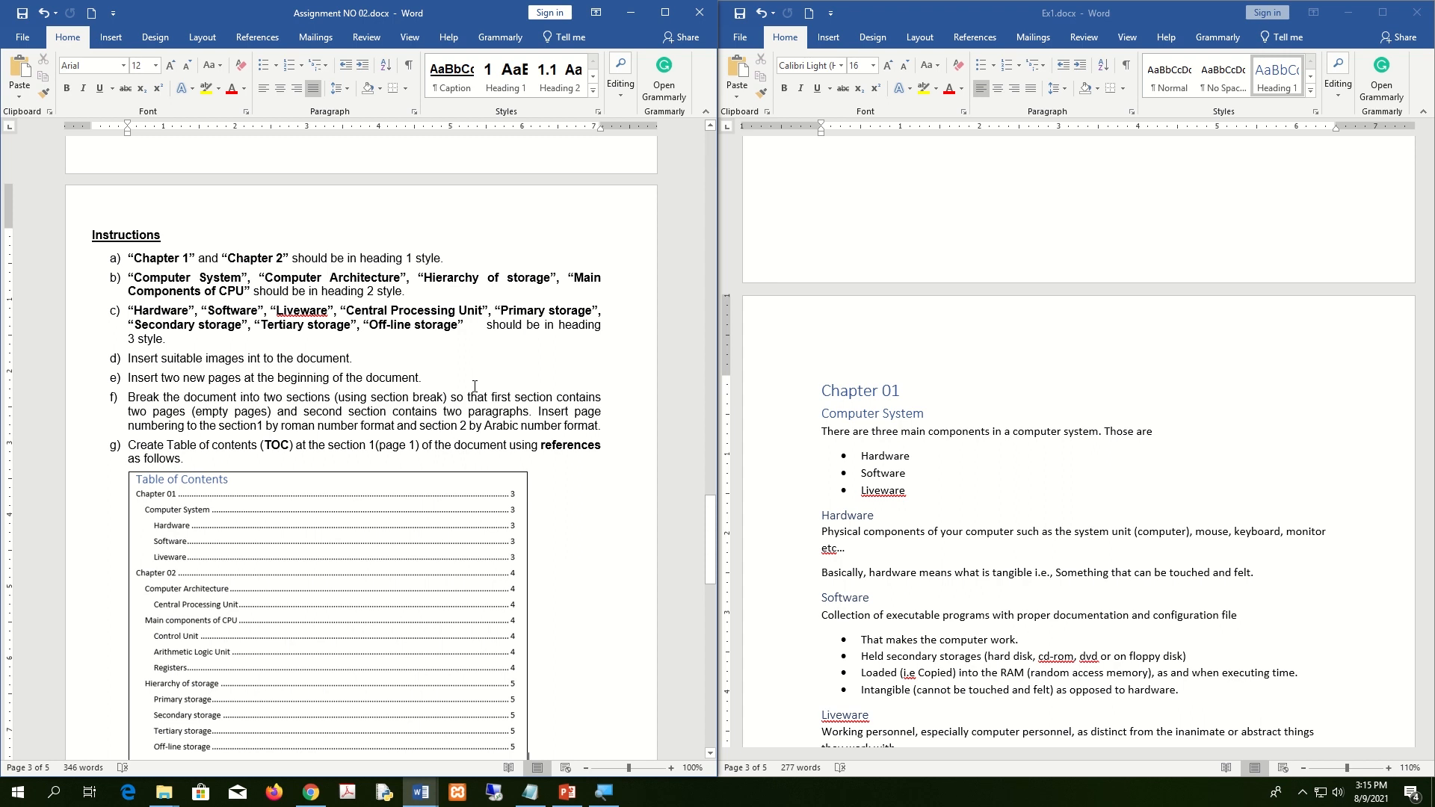
pyautogui.scroll(-2, 475, 387)
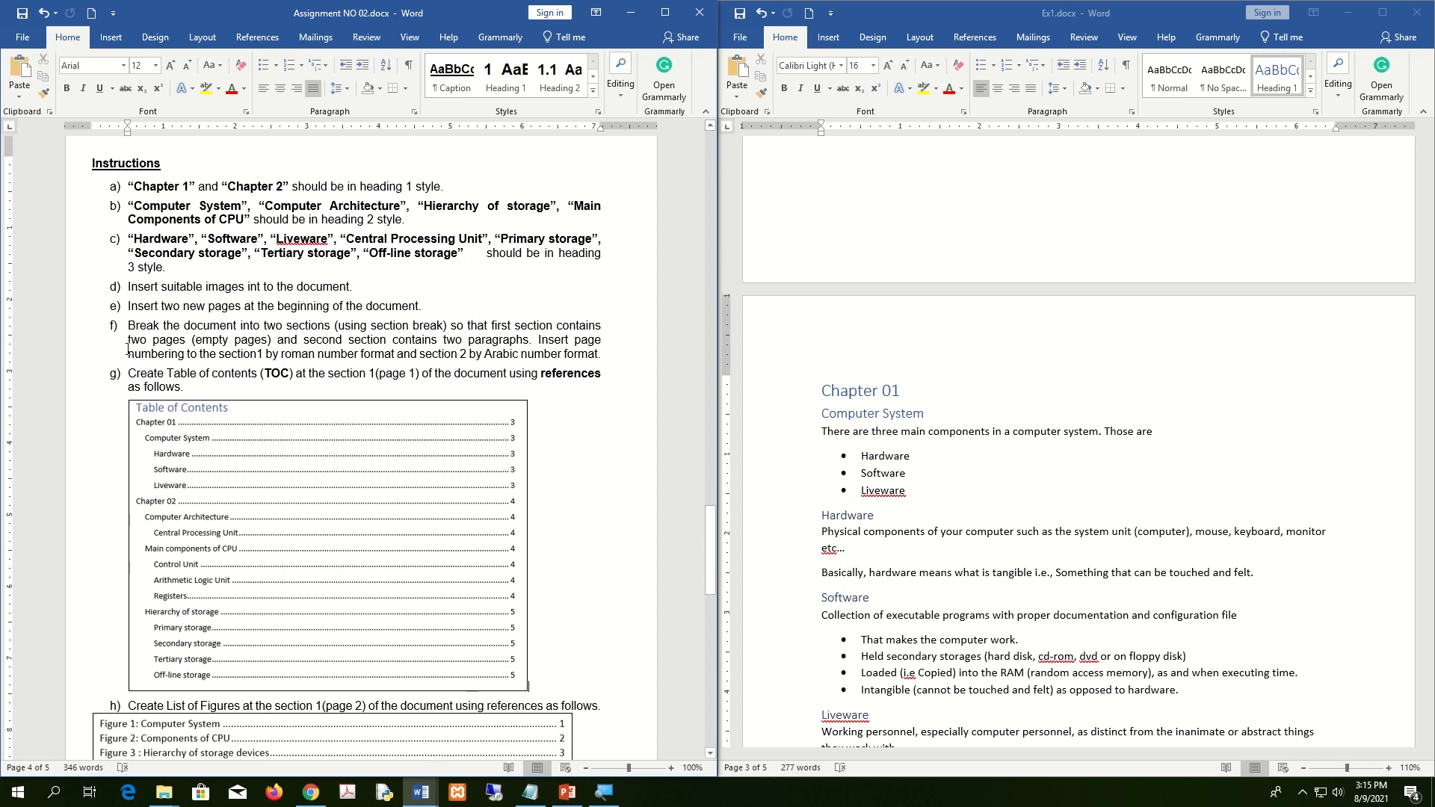
pyautogui.scroll(-1, 496, 309)
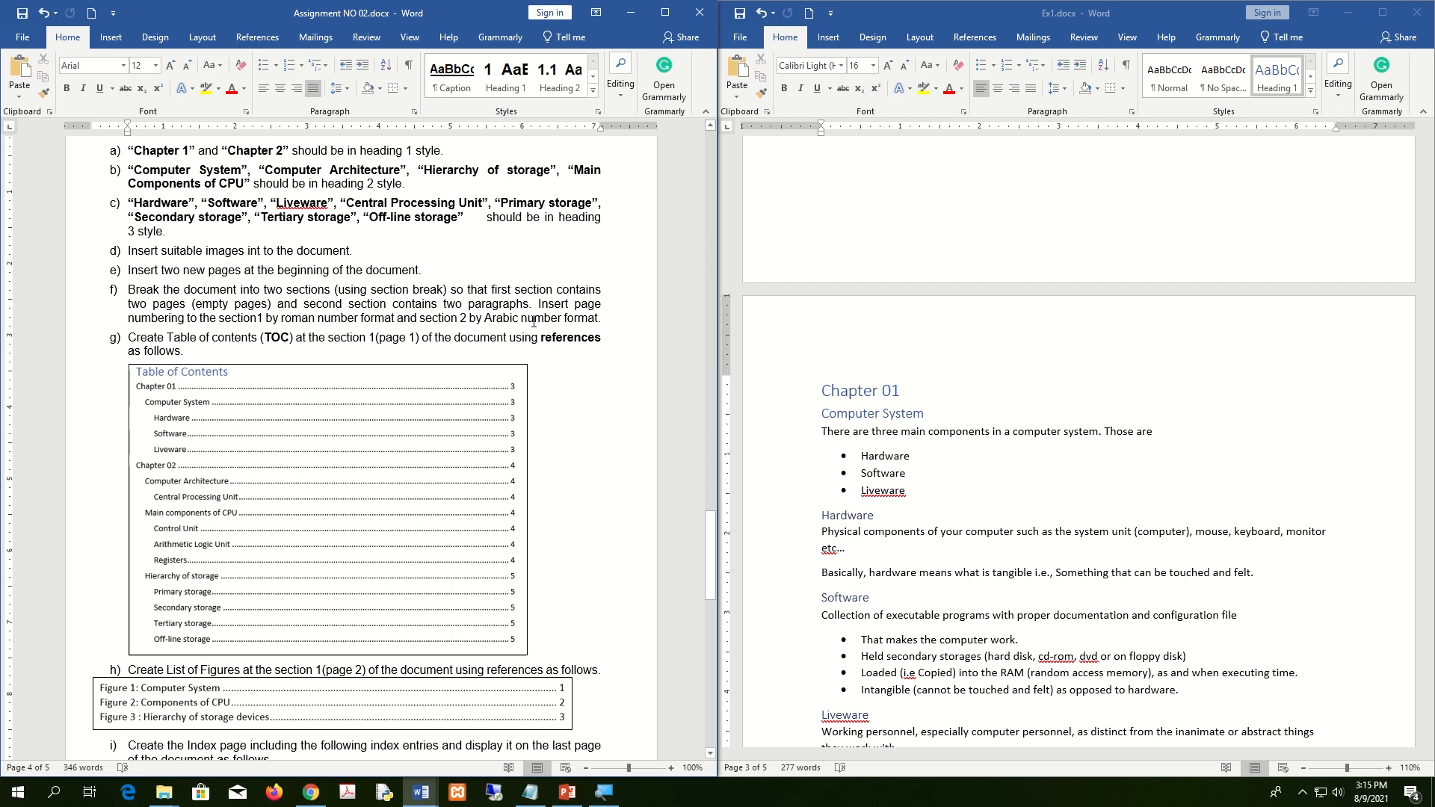
pyautogui.click(1384, 14)
pyautogui.scroll(20, 867, 456)
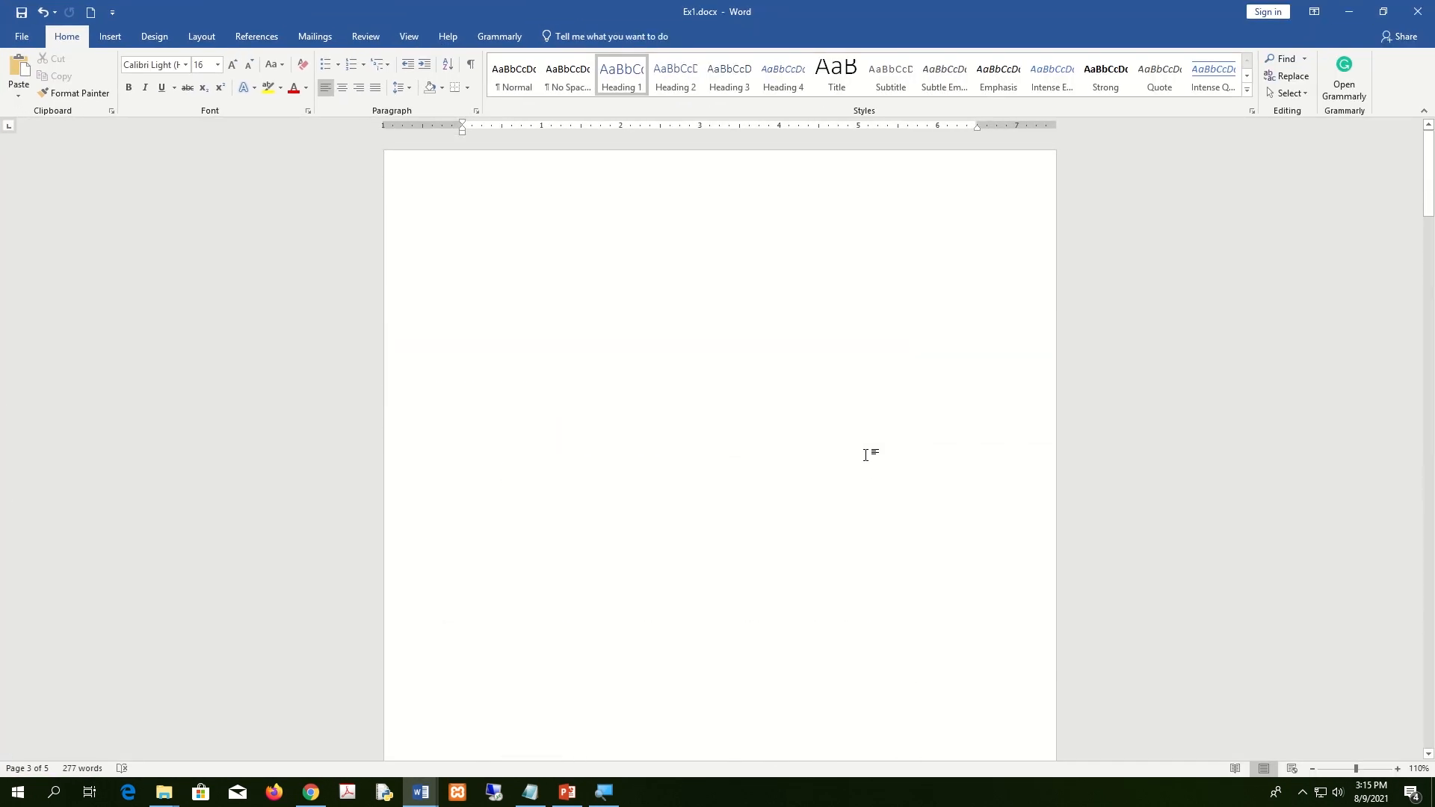
# Set the page number format to lowercase roman numerals (i, ii, iii).
pyautogui.scroll(-5, 714, 372)
pyautogui.scroll(-10, 715, 371)
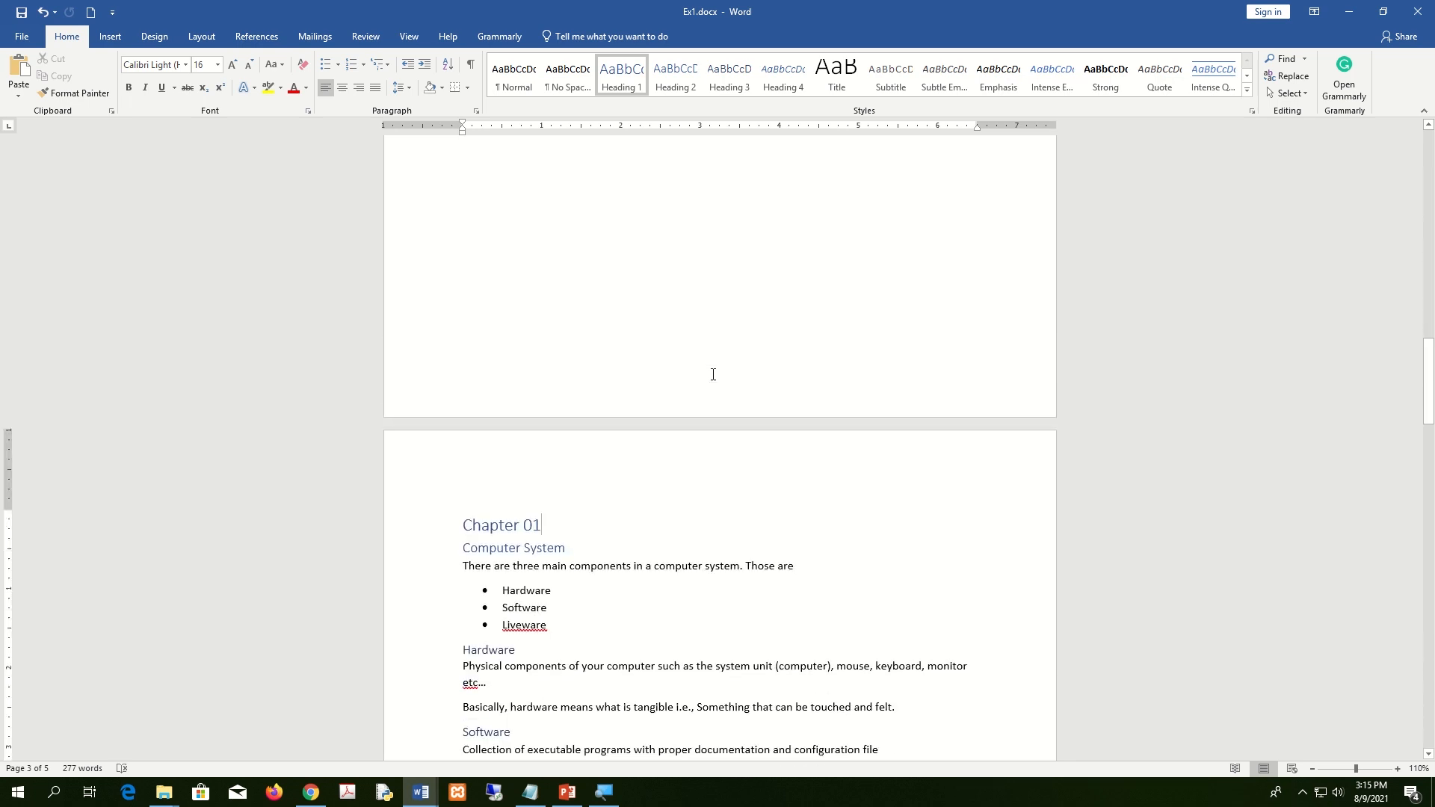
pyautogui.scroll(-6, 714, 375)
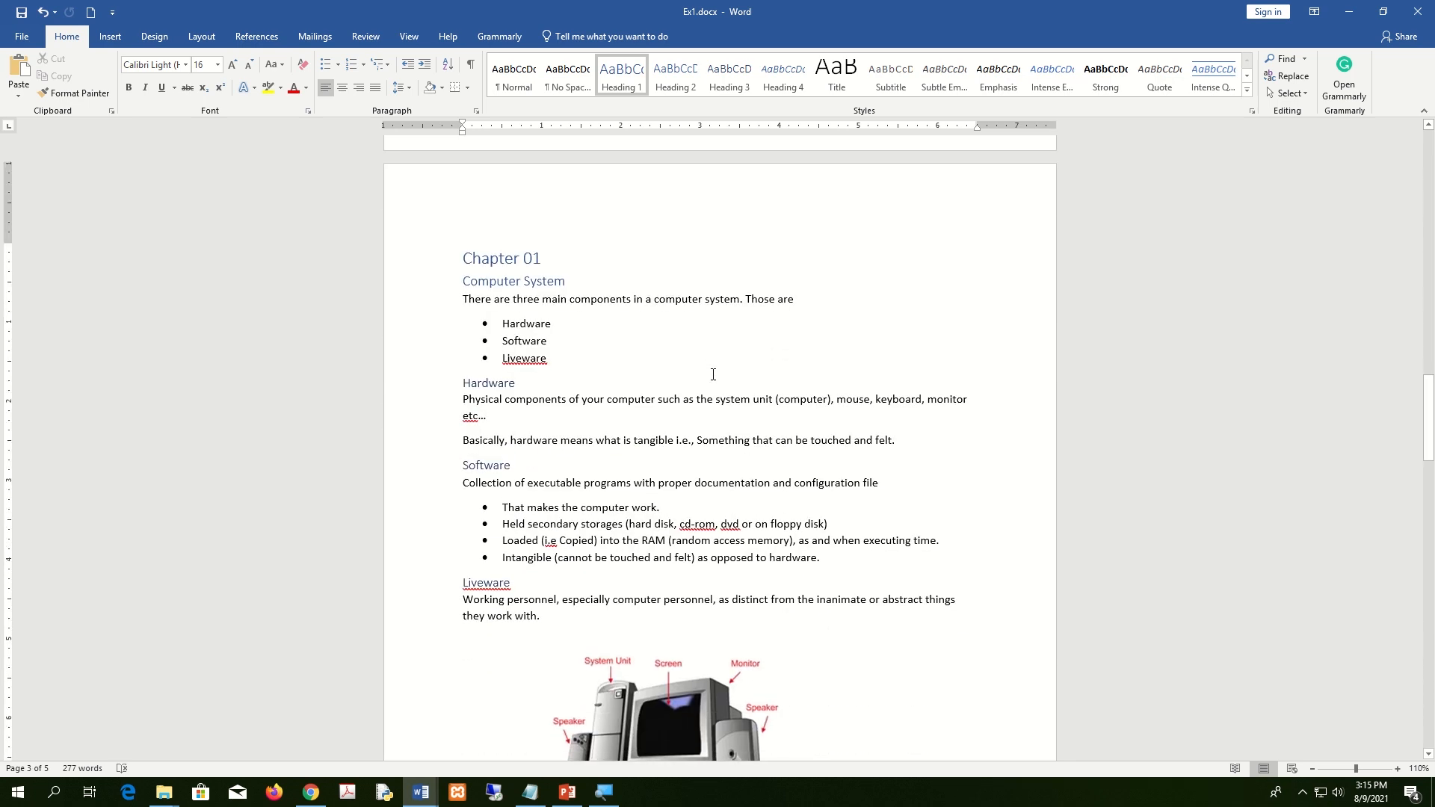
pyautogui.scroll(20, 713, 374)
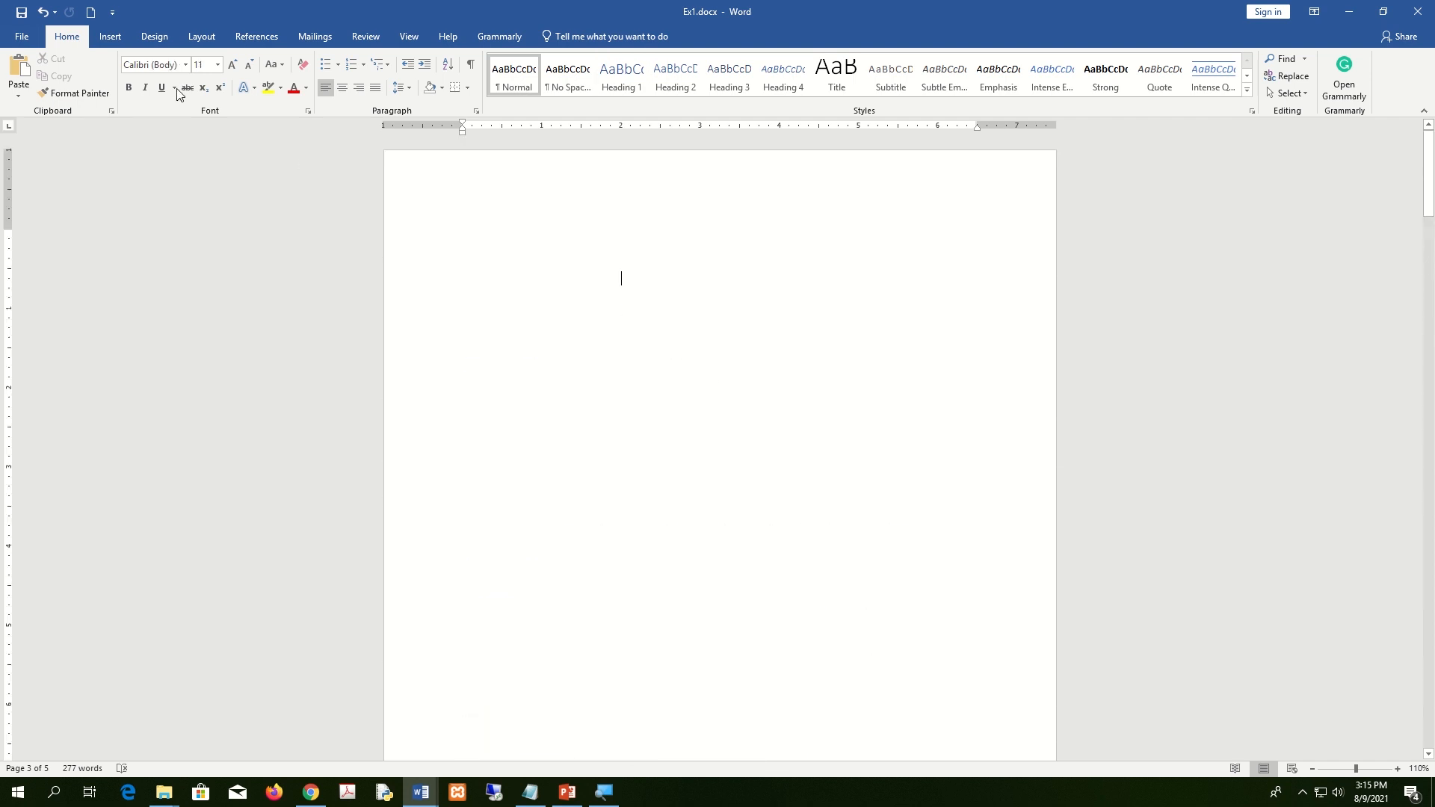
pyautogui.click(110, 36)
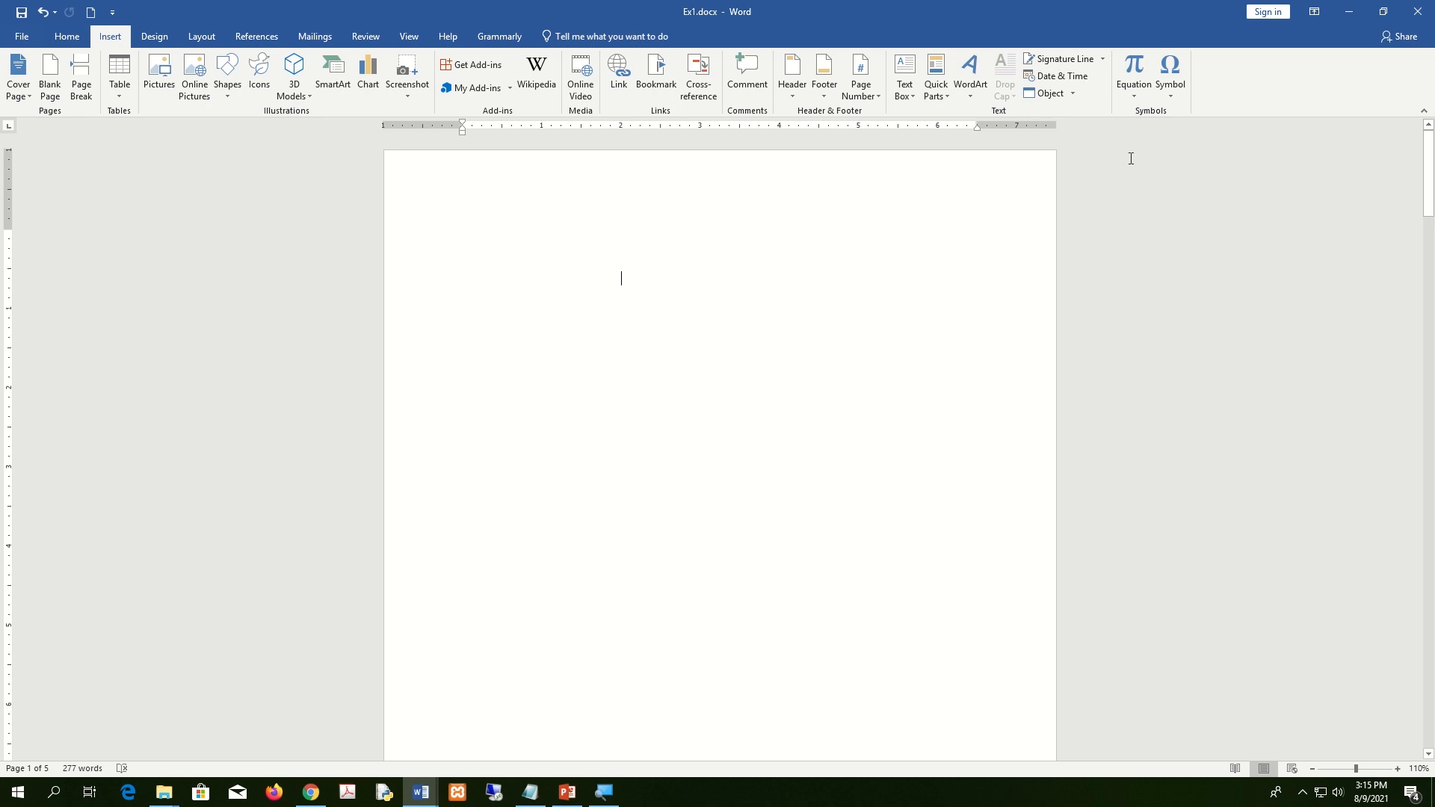
pyautogui.click(875, 100)
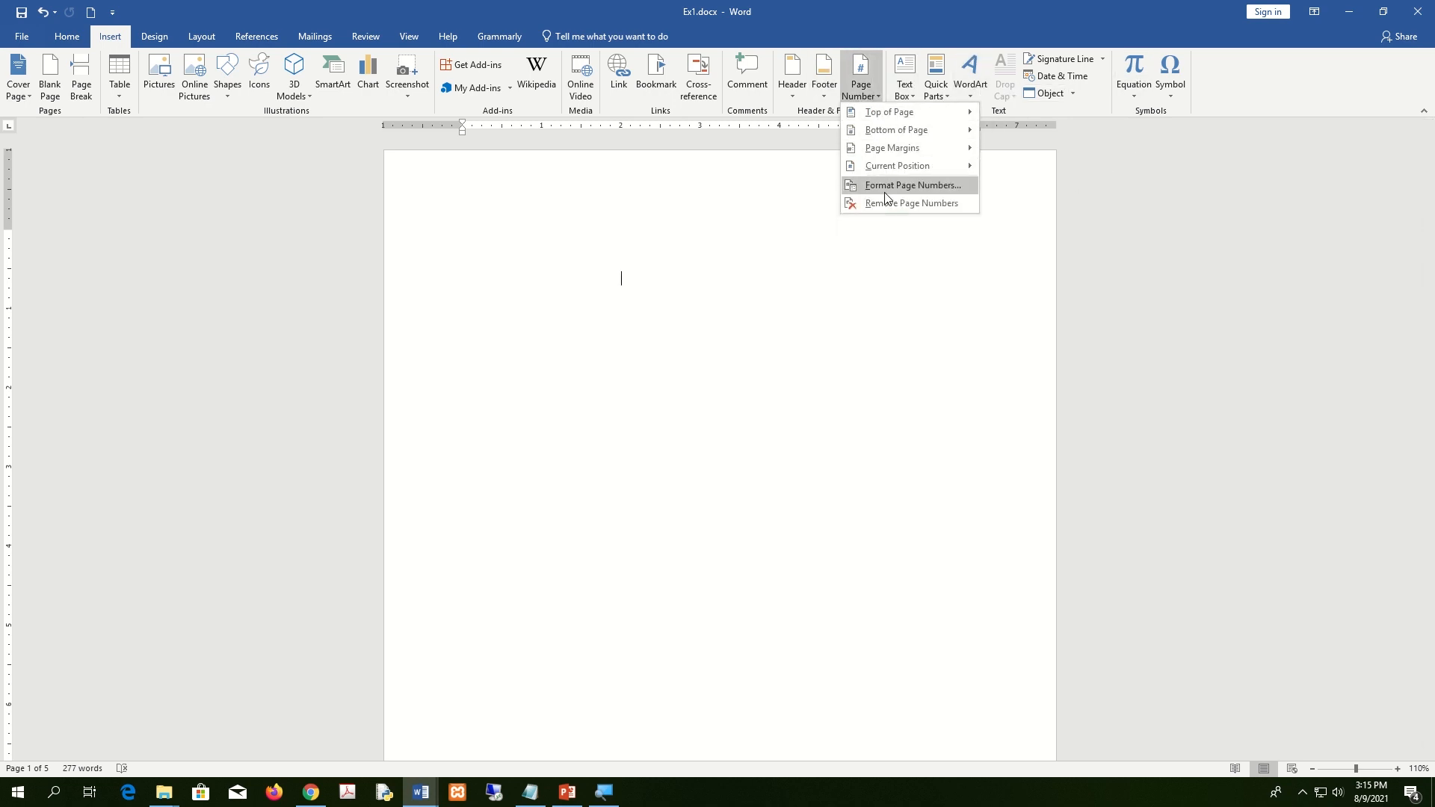
pyautogui.click(917, 189)
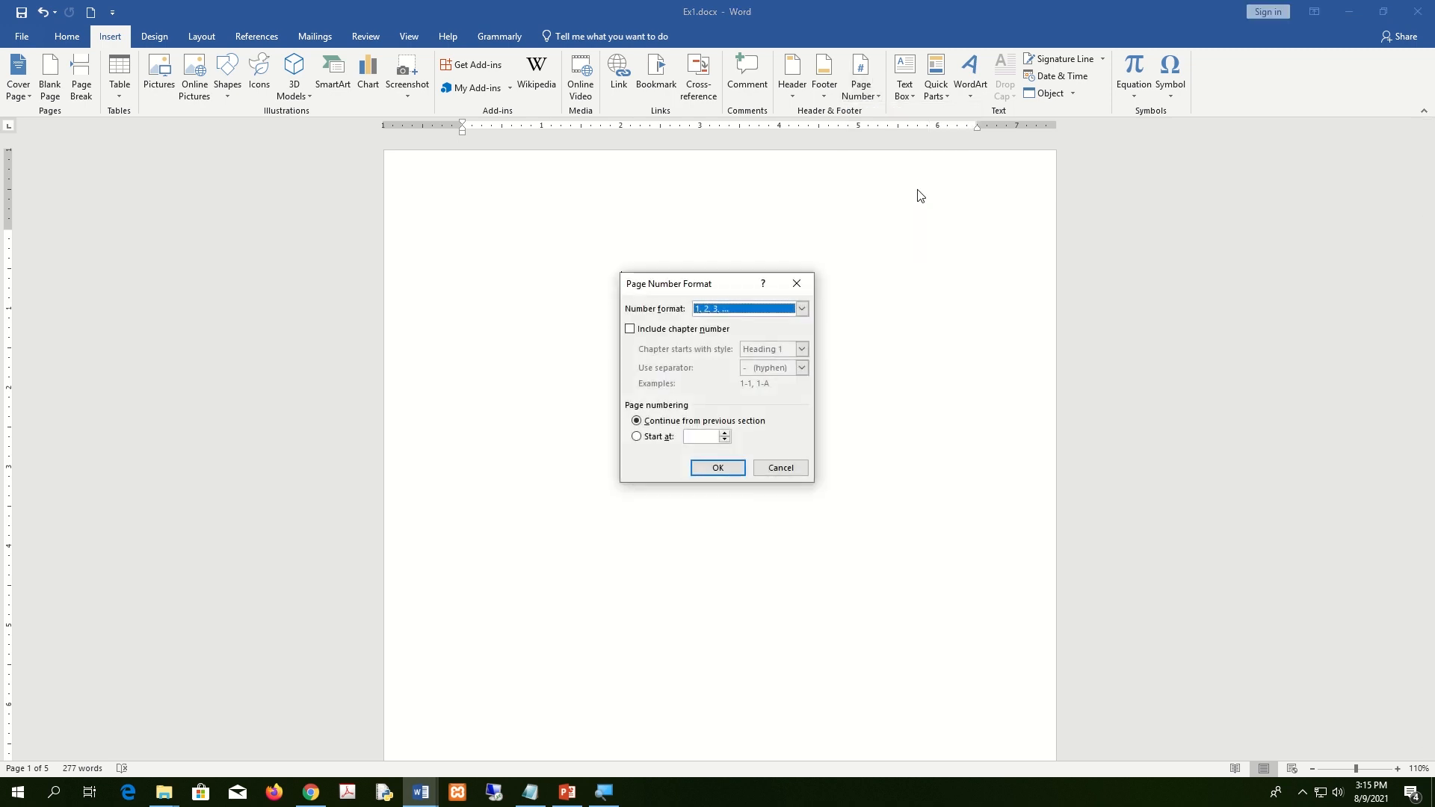
pyautogui.click(804, 314)
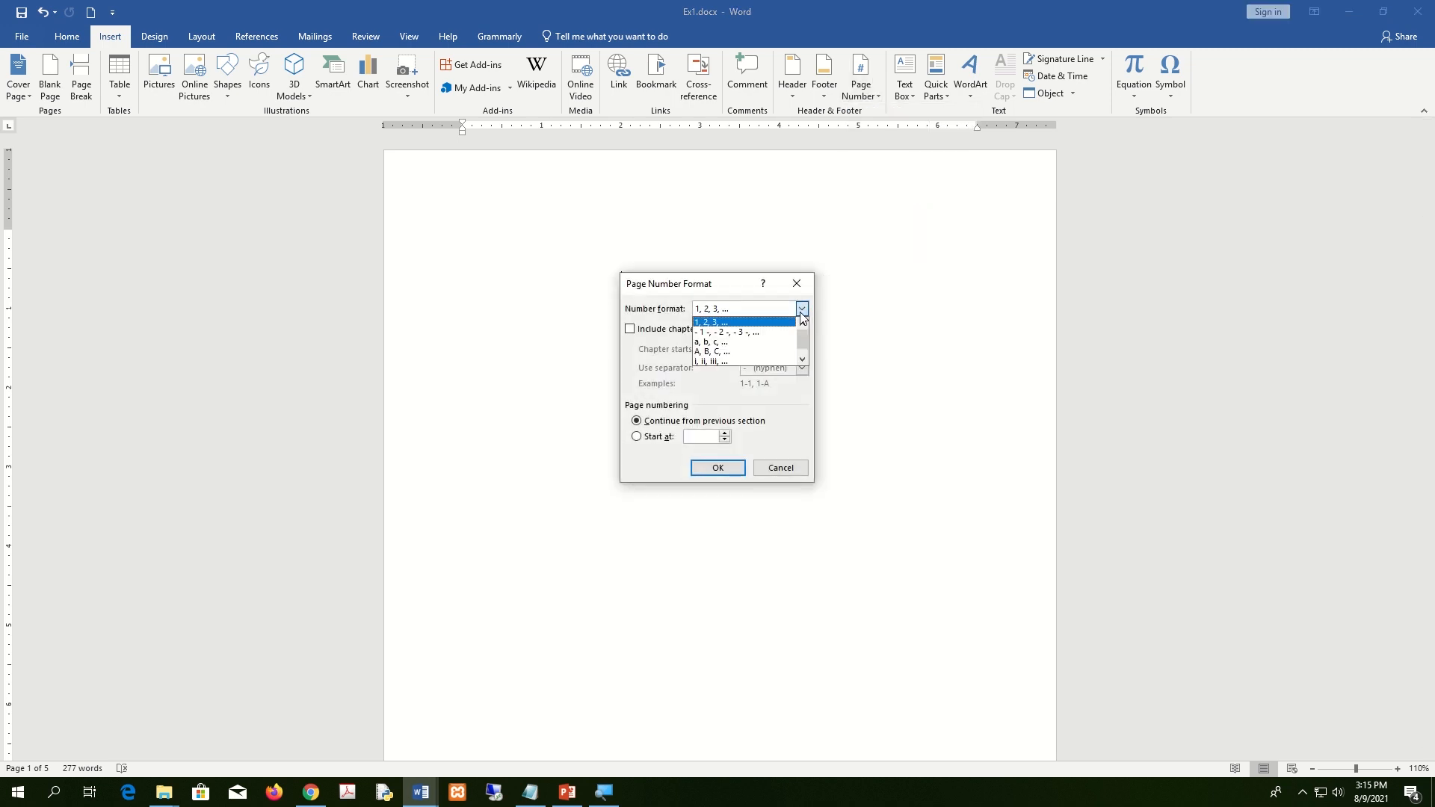
pyautogui.click(746, 362)
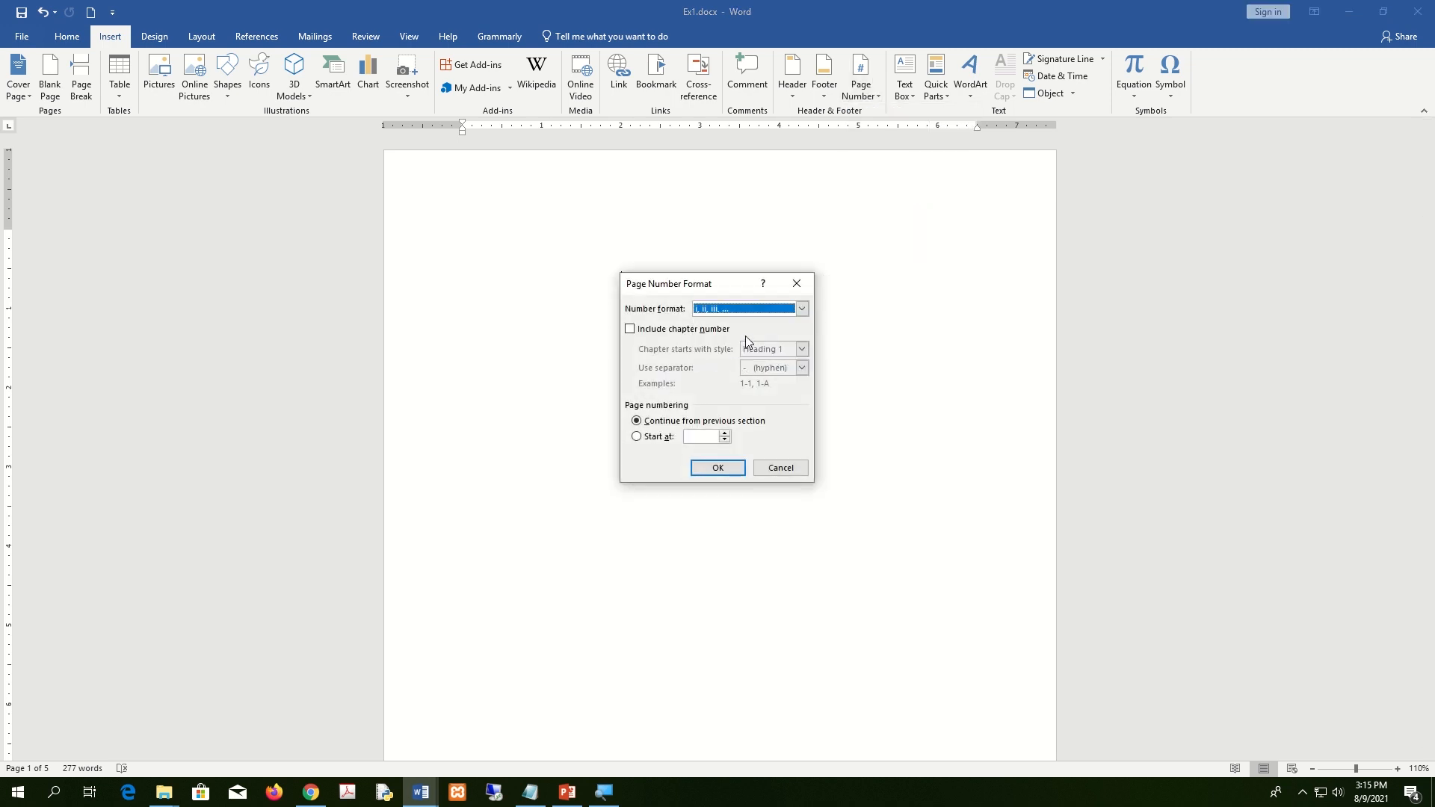
pyautogui.click(802, 309)
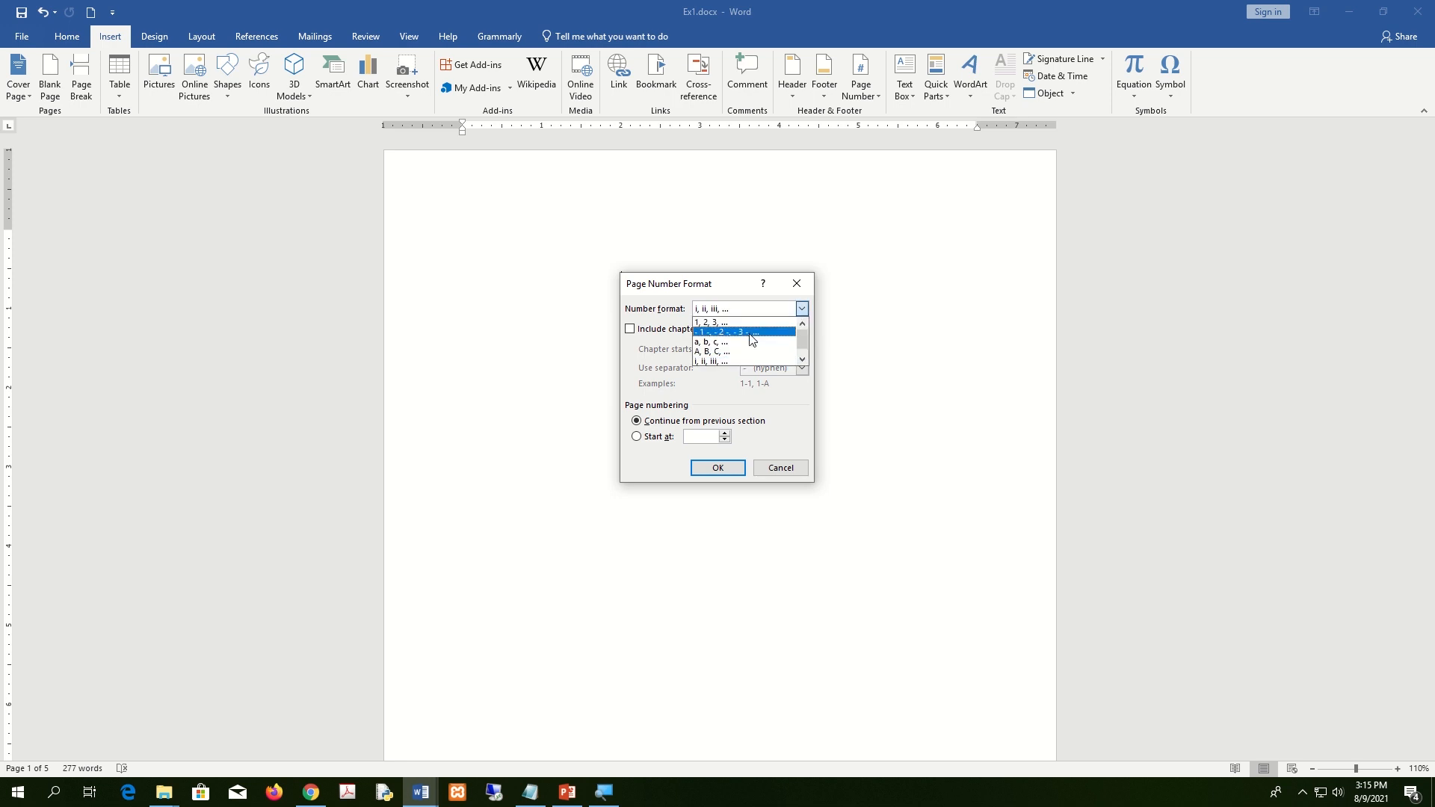
pyautogui.click(721, 362)
pyautogui.click(723, 471)
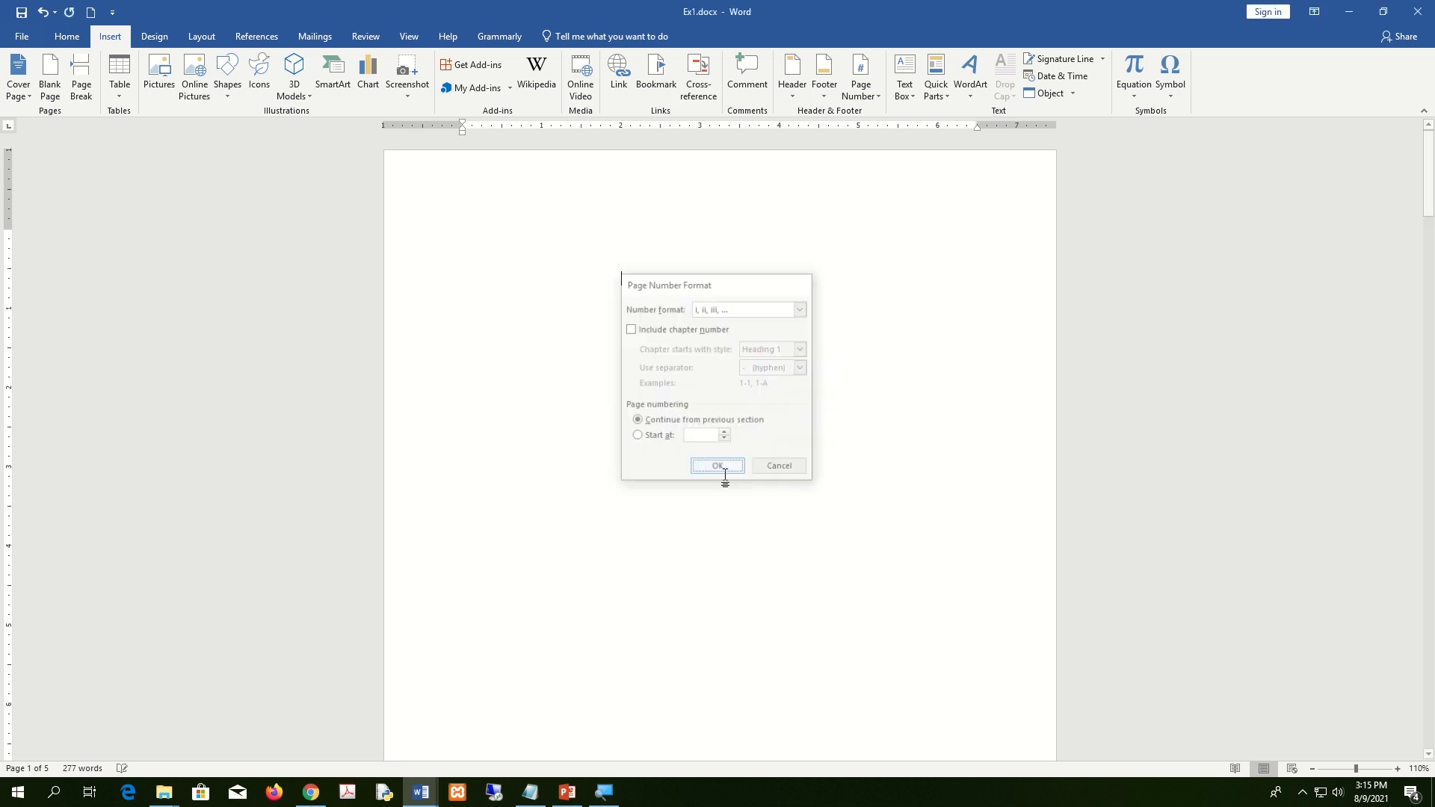
# Add a Plain Number 3 page number at the bottom right of the Section 1 footer.
pyautogui.click(873, 97)
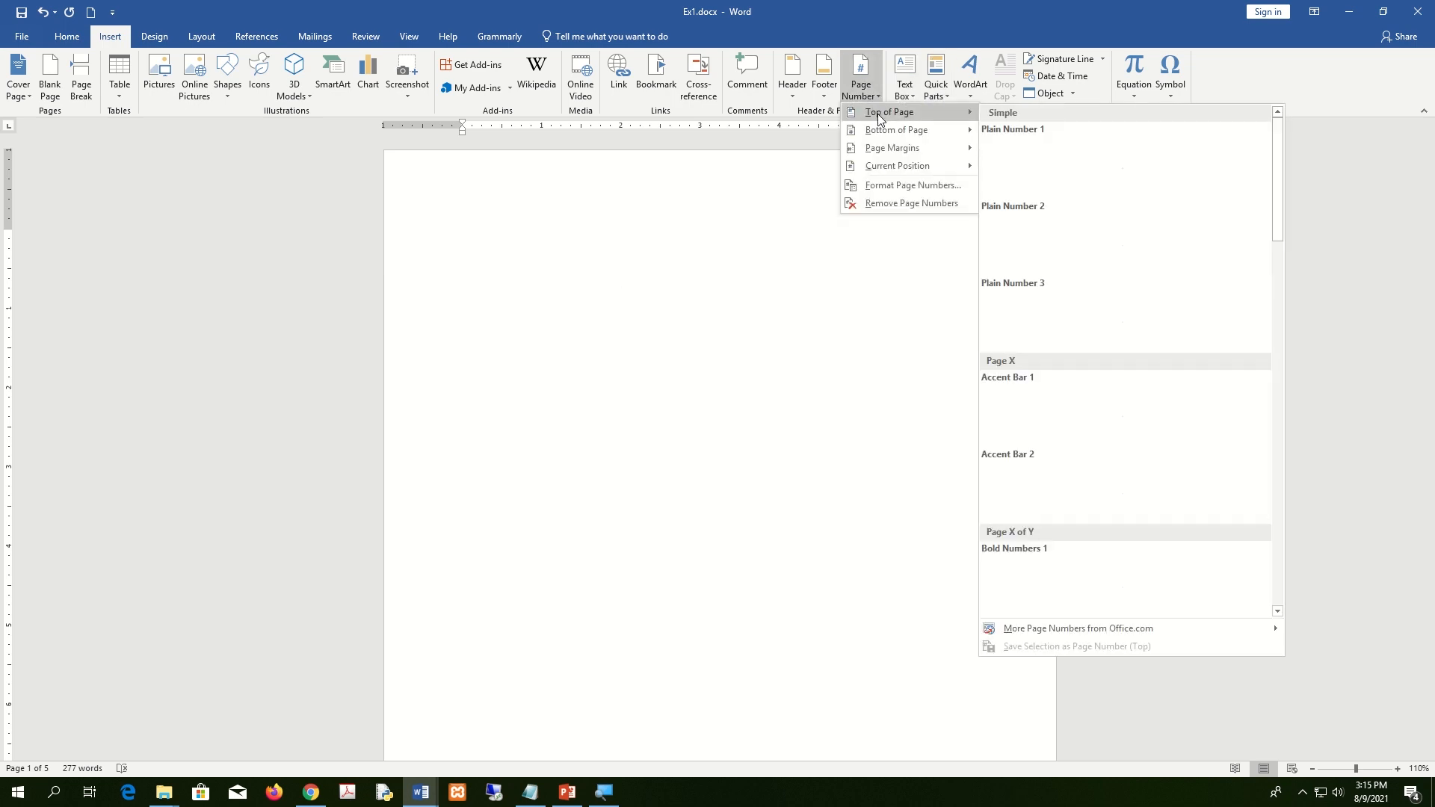
pyautogui.moveTo(883, 128)
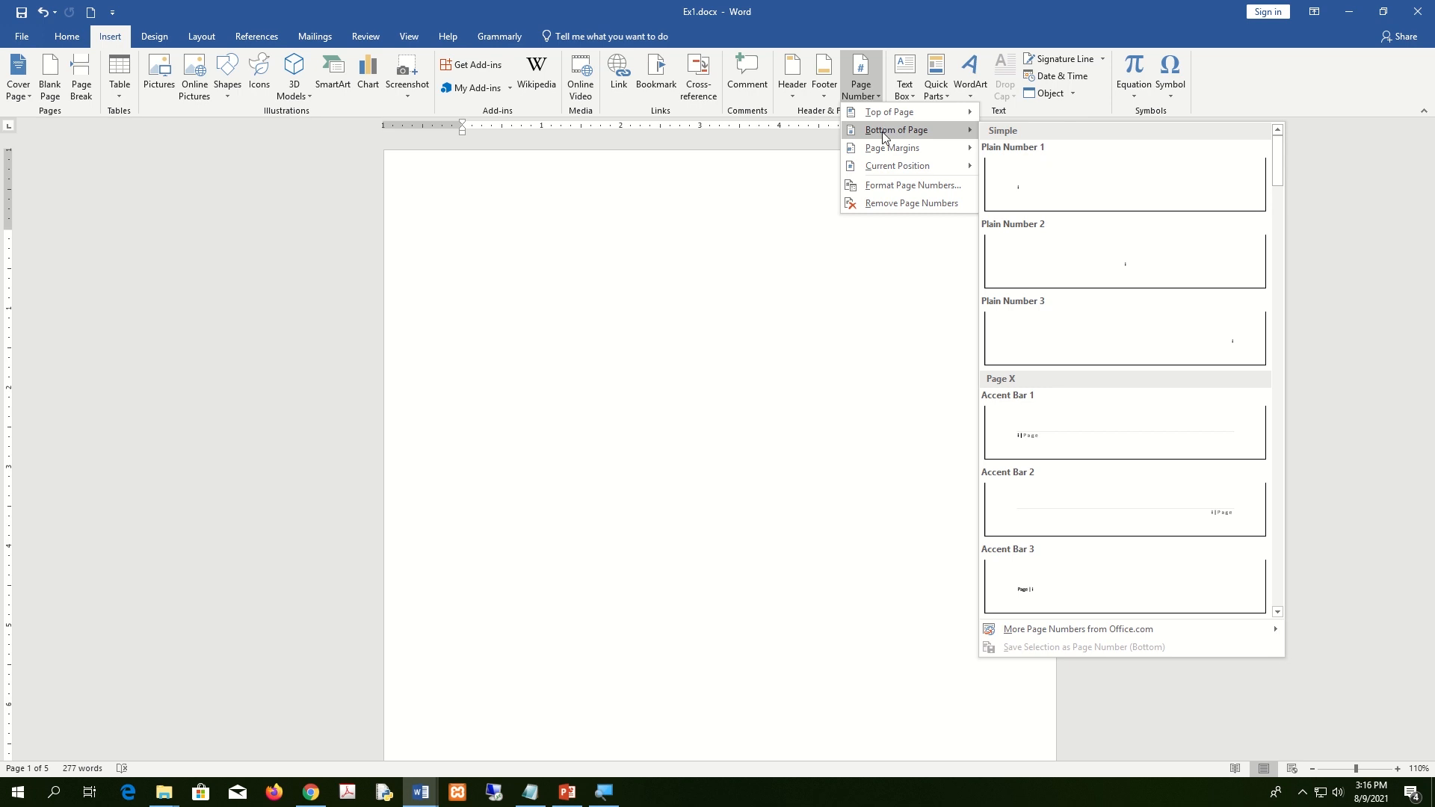
pyautogui.click(1253, 345)
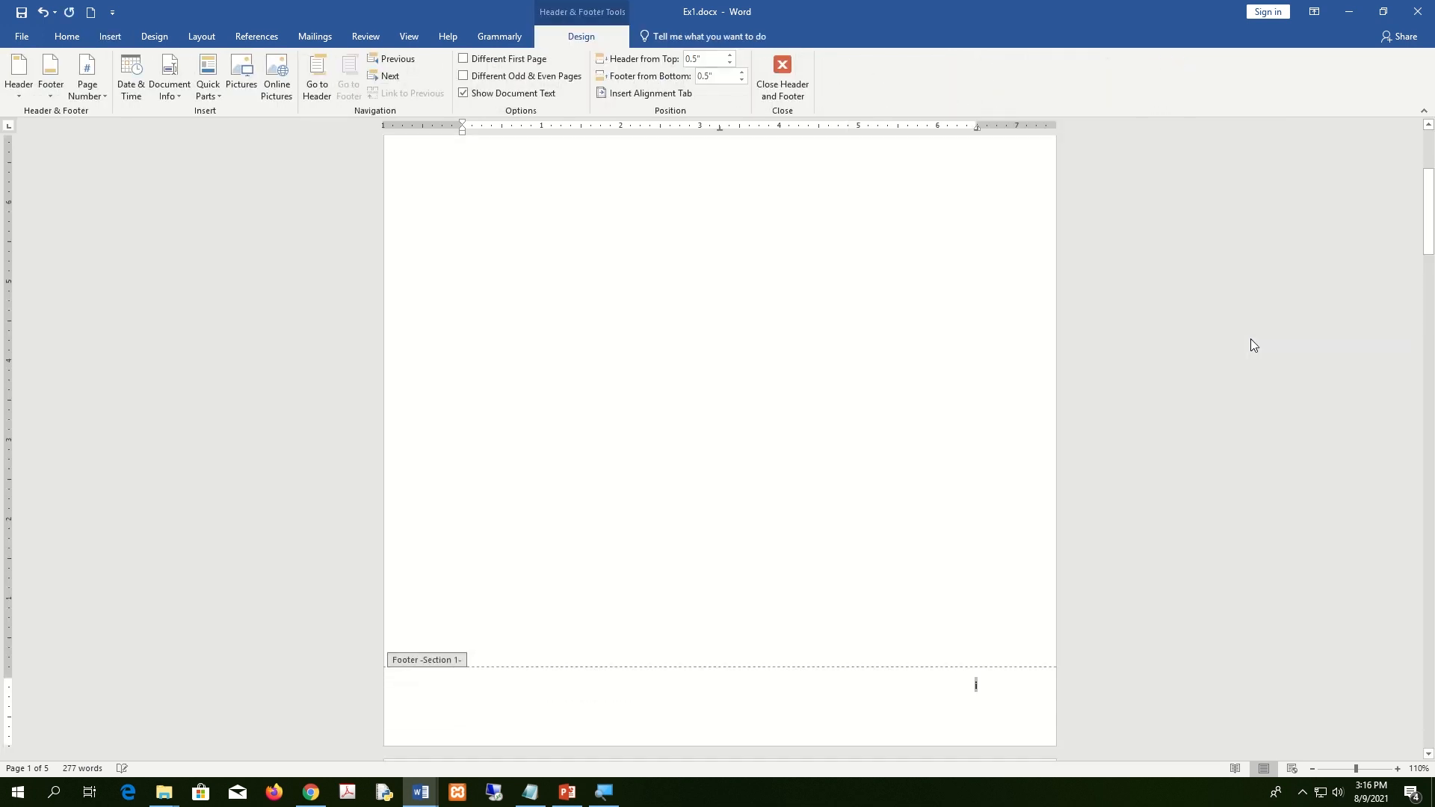
# Close footer editing and scroll through the pages to check numbering i, ii, then 3 at Chapter 01.
pyautogui.click(788, 91)
pyautogui.scroll(-5, 965, 436)
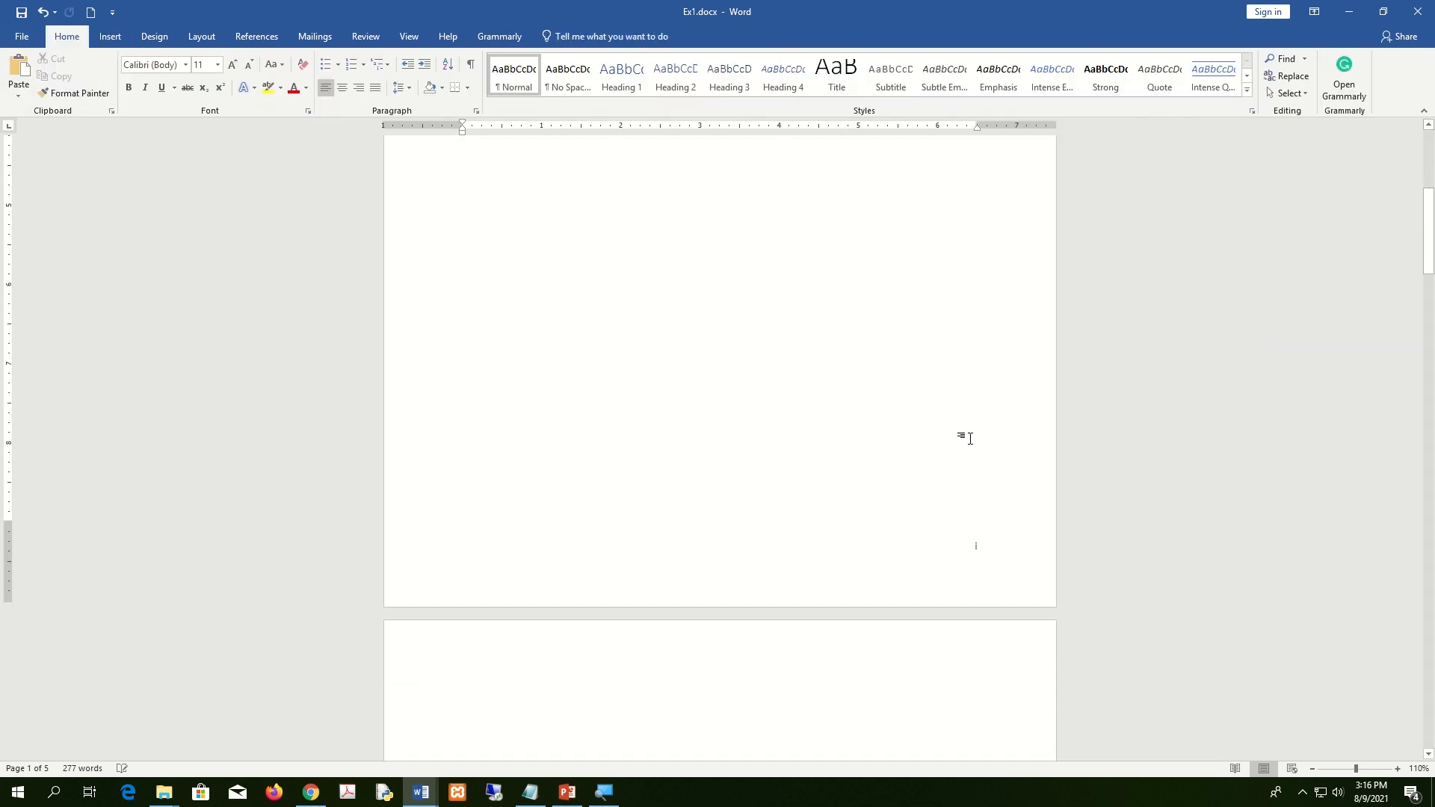
pyautogui.scroll(-10, 989, 351)
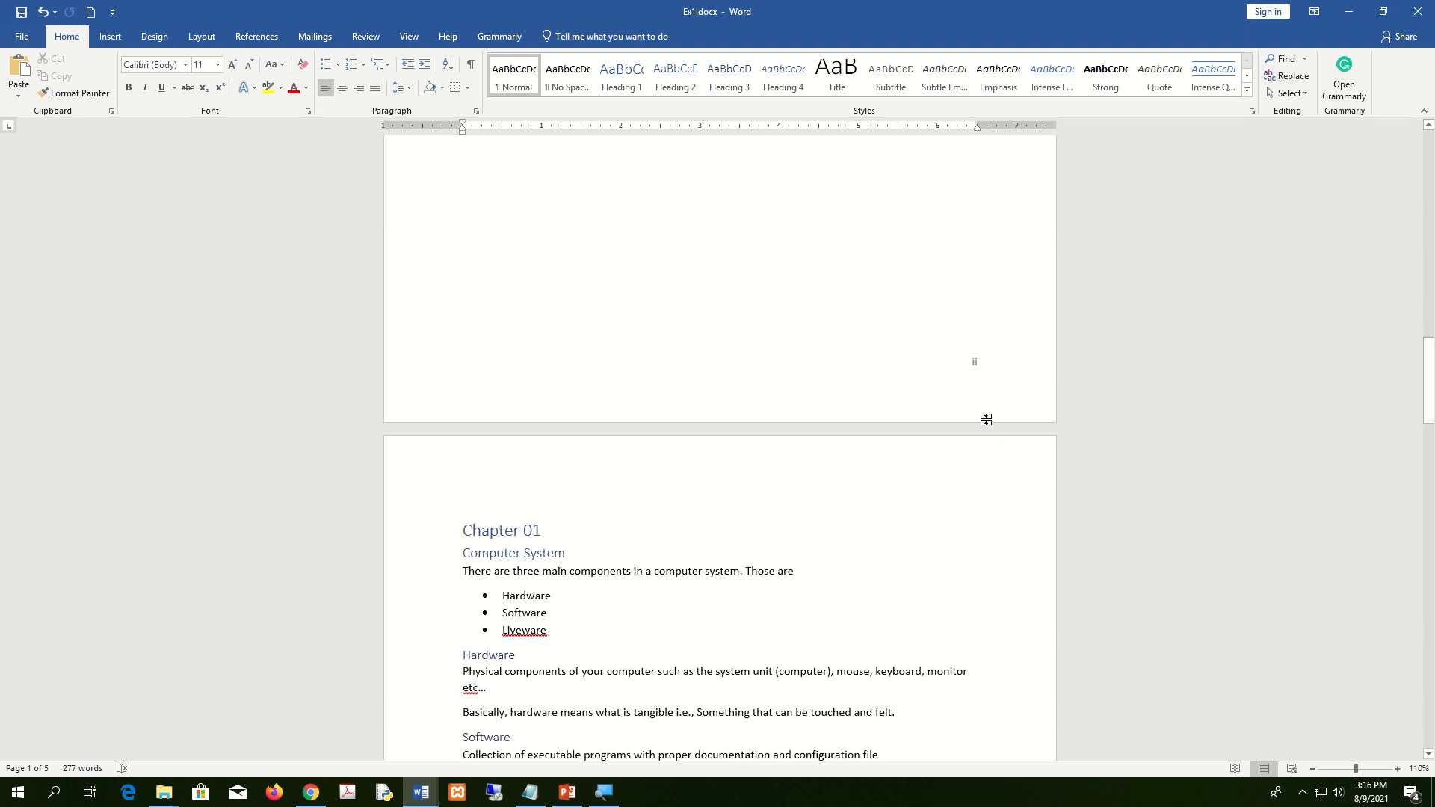
pyautogui.scroll(-9, 987, 372)
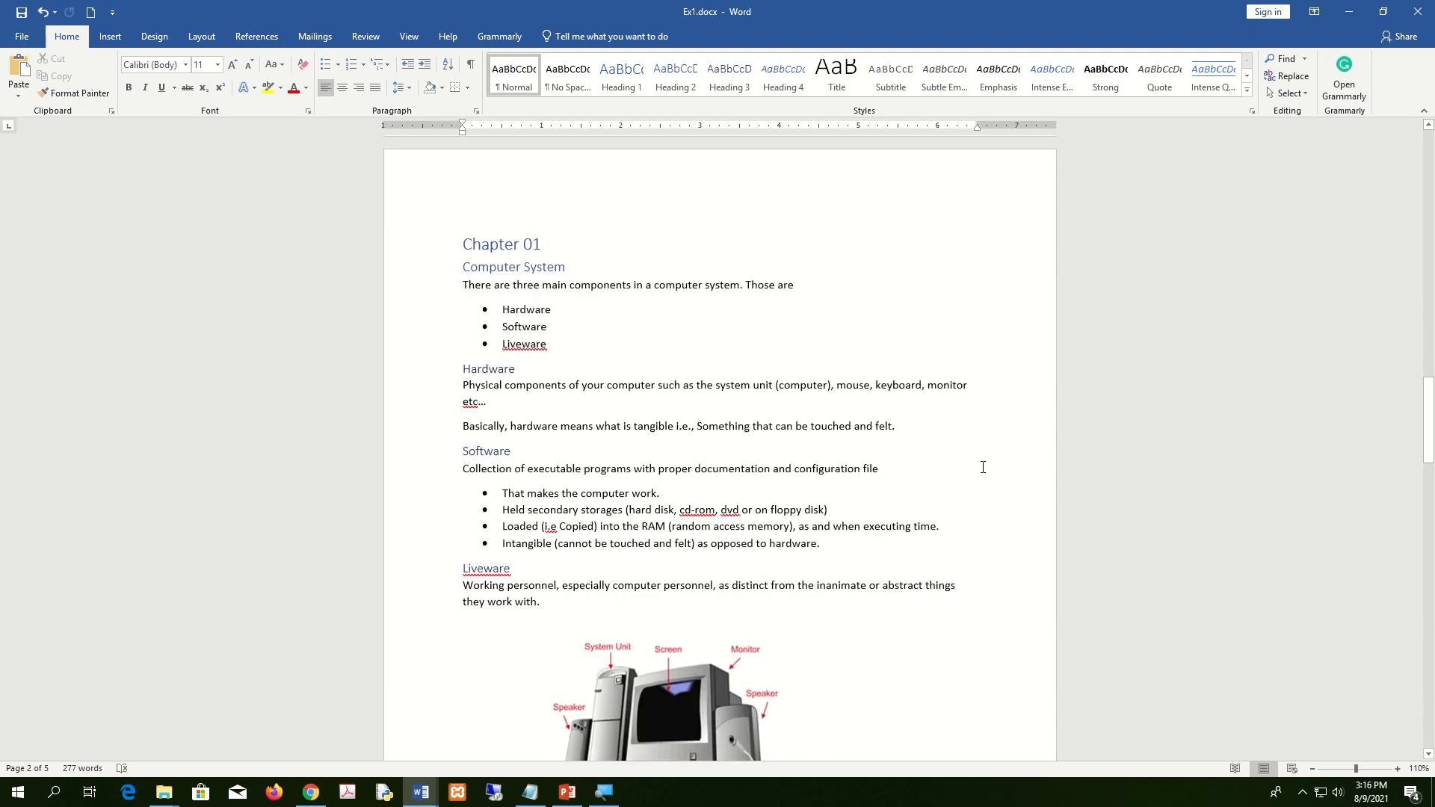
pyautogui.scroll(11, 986, 580)
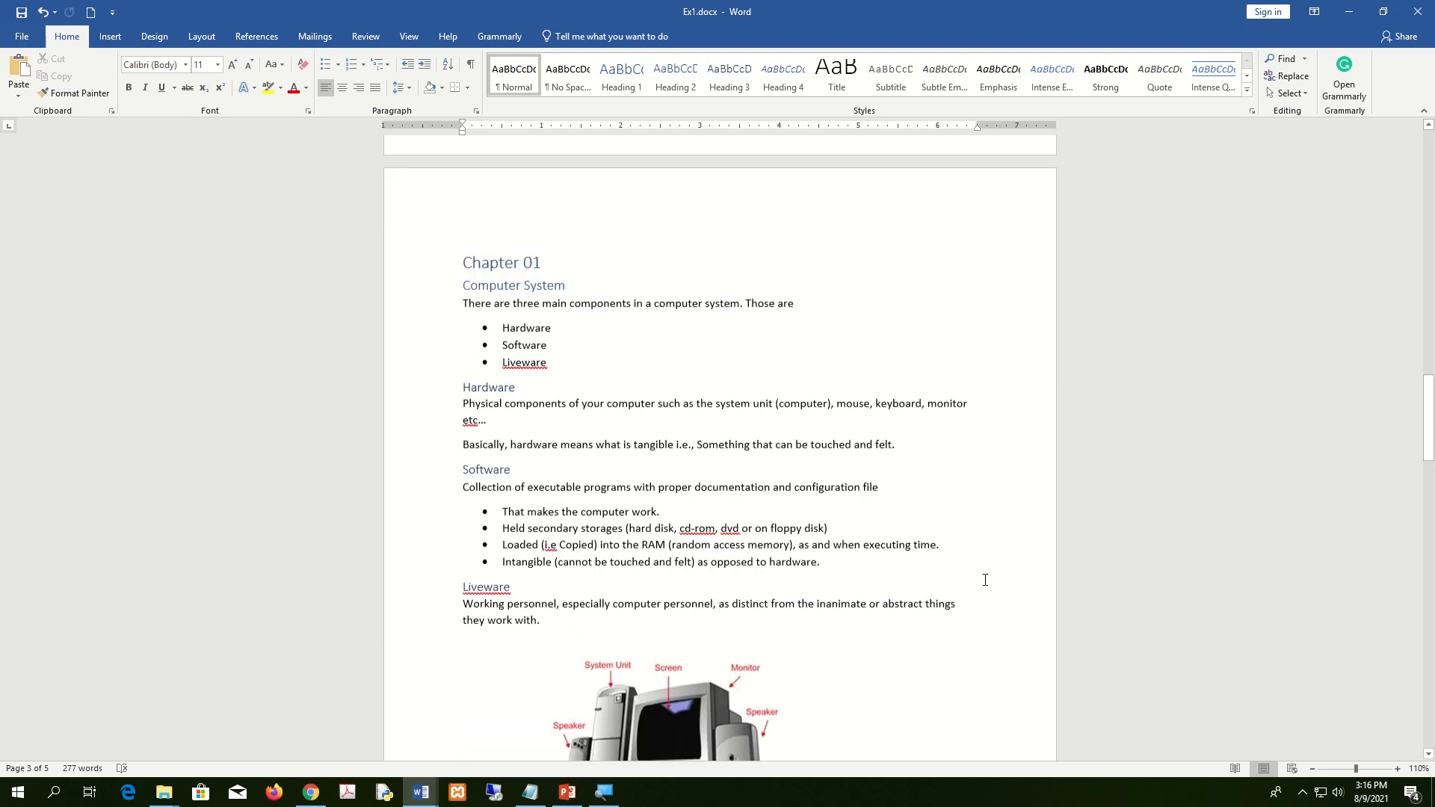
pyautogui.scroll(-2, 992, 442)
pyautogui.scroll(-7, 992, 443)
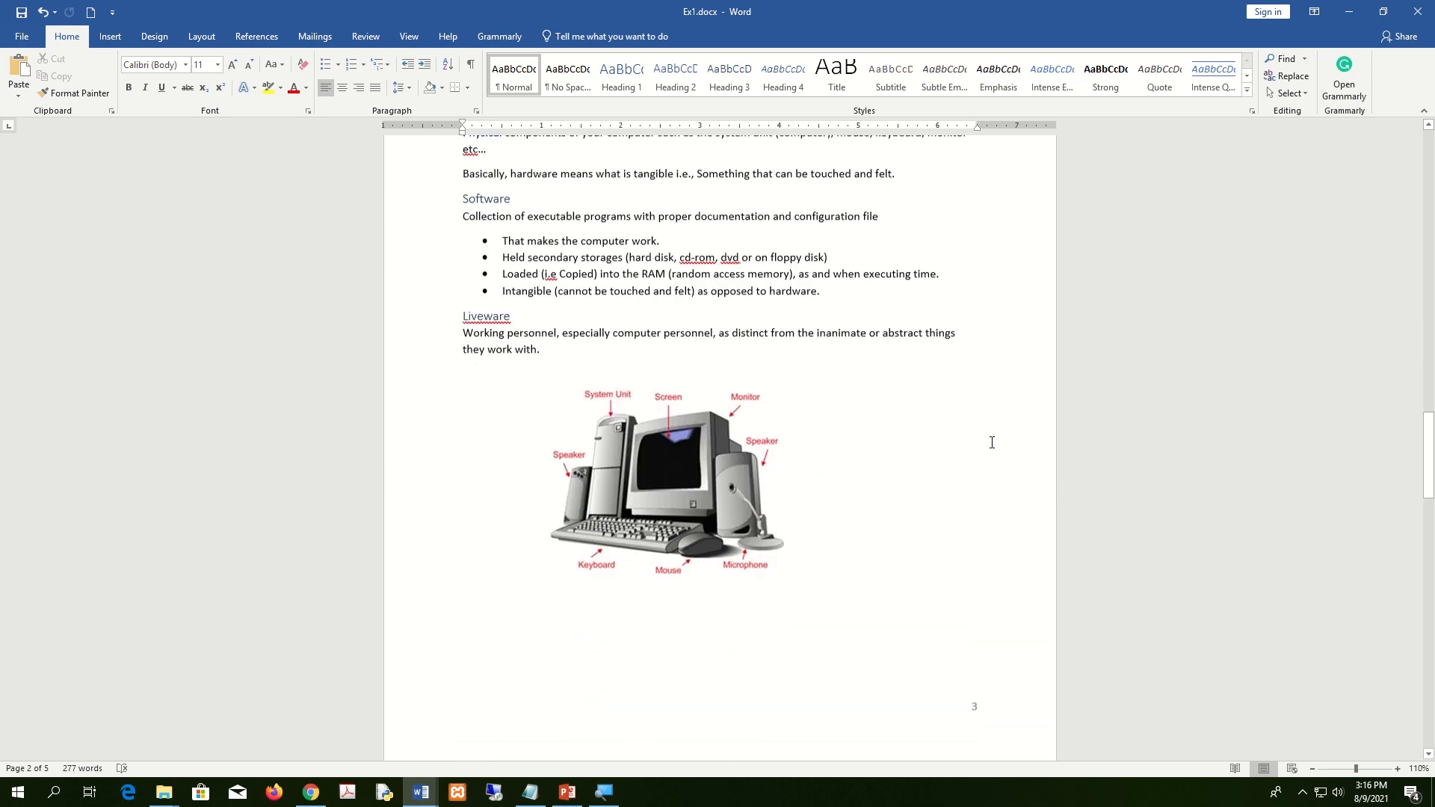
pyautogui.scroll(6, 986, 560)
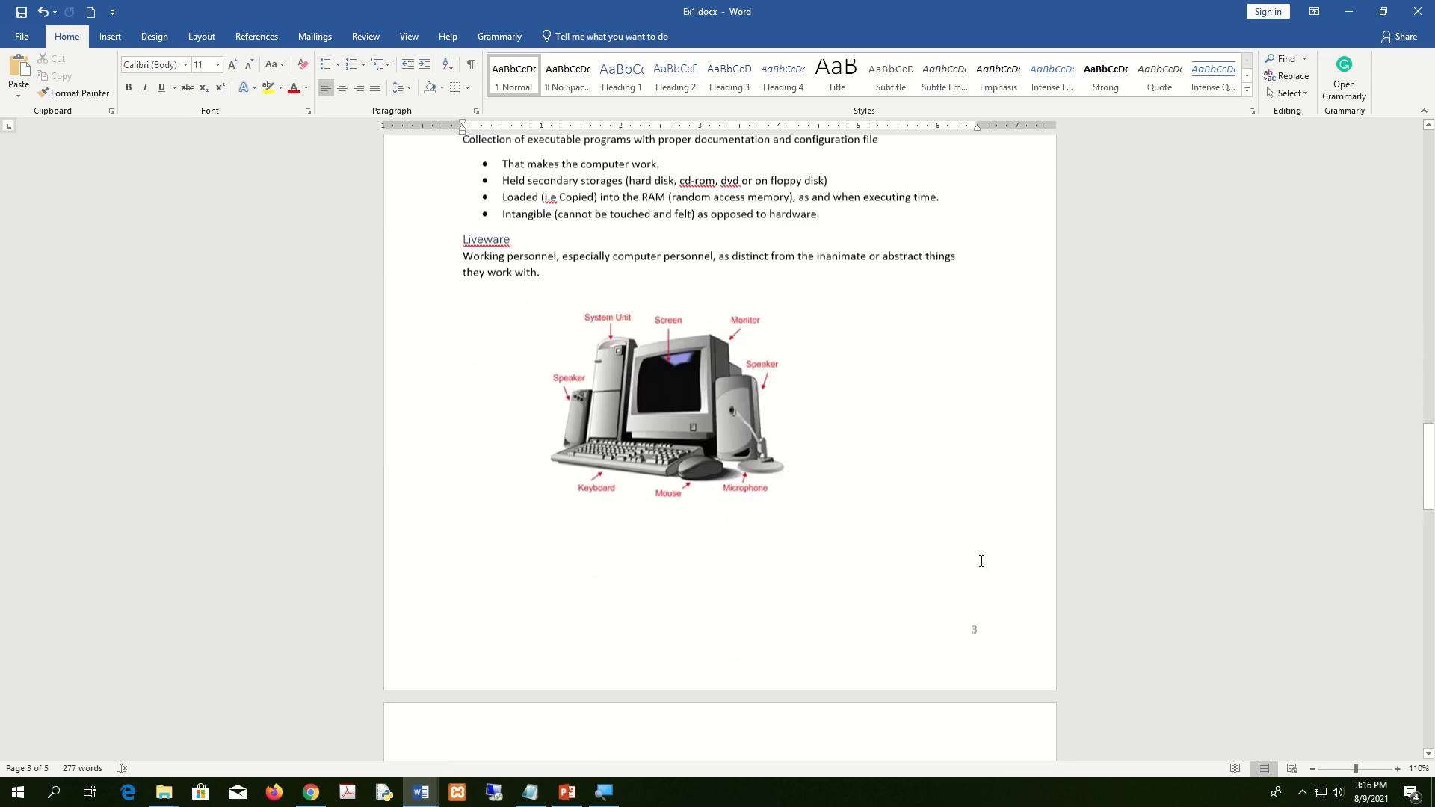
pyautogui.scroll(-7, 983, 556)
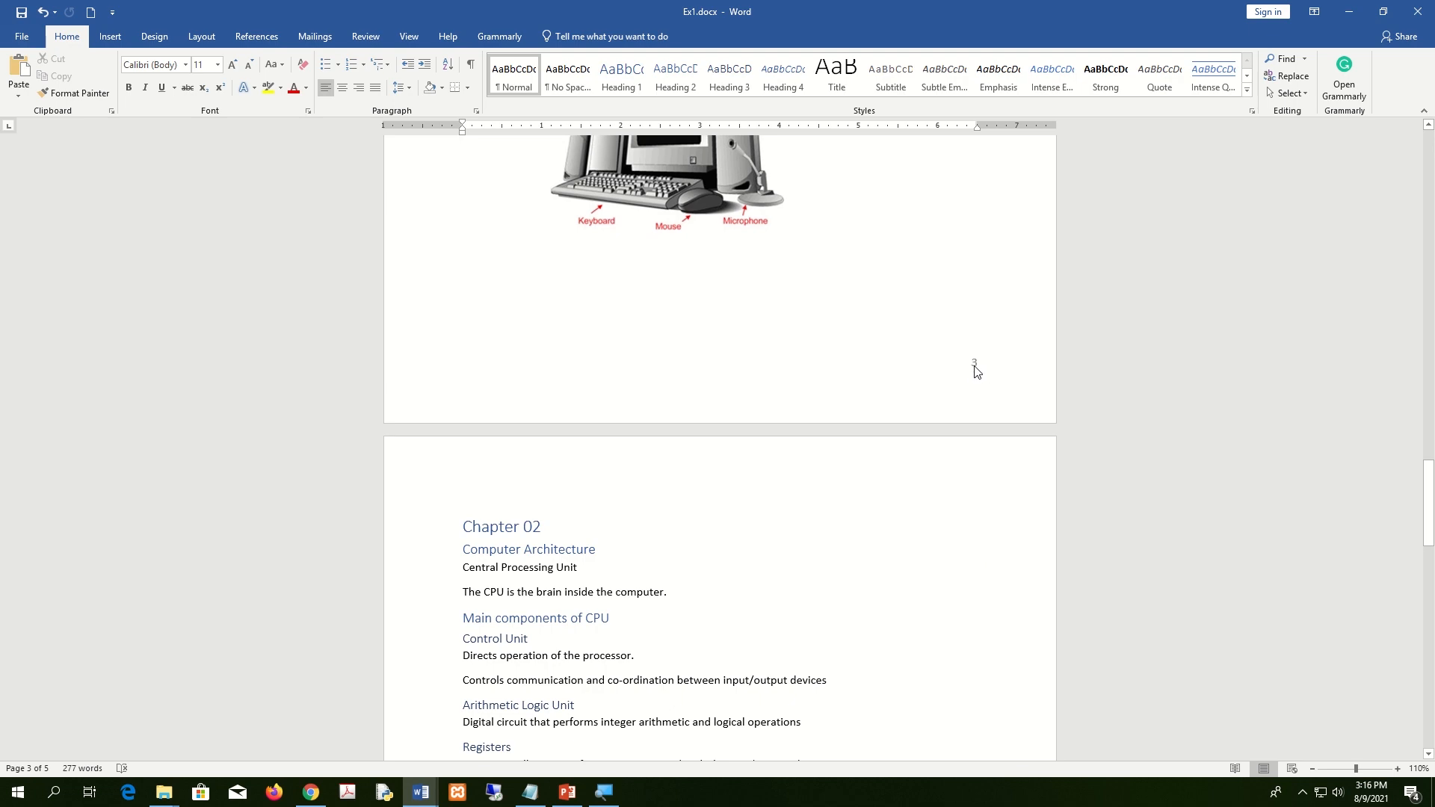
pyautogui.scroll(7, 975, 371)
pyautogui.scroll(-3, 975, 382)
pyautogui.scroll(-5, 975, 382)
pyautogui.scroll(8, 993, 548)
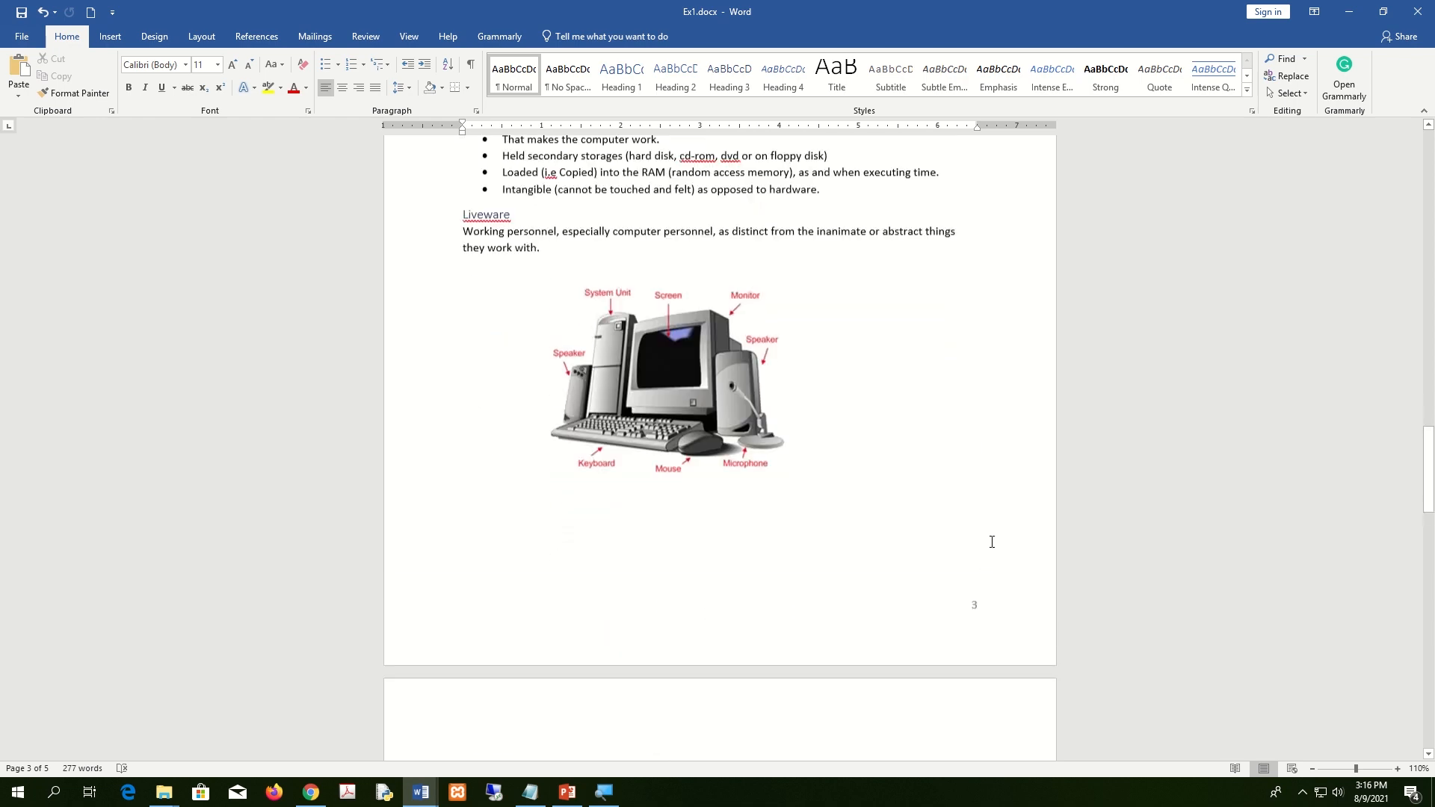
# Open the Page Number Format settings for the Chapter 01 section and choose the 1, 2, 3 format.
pyautogui.click(657, 273)
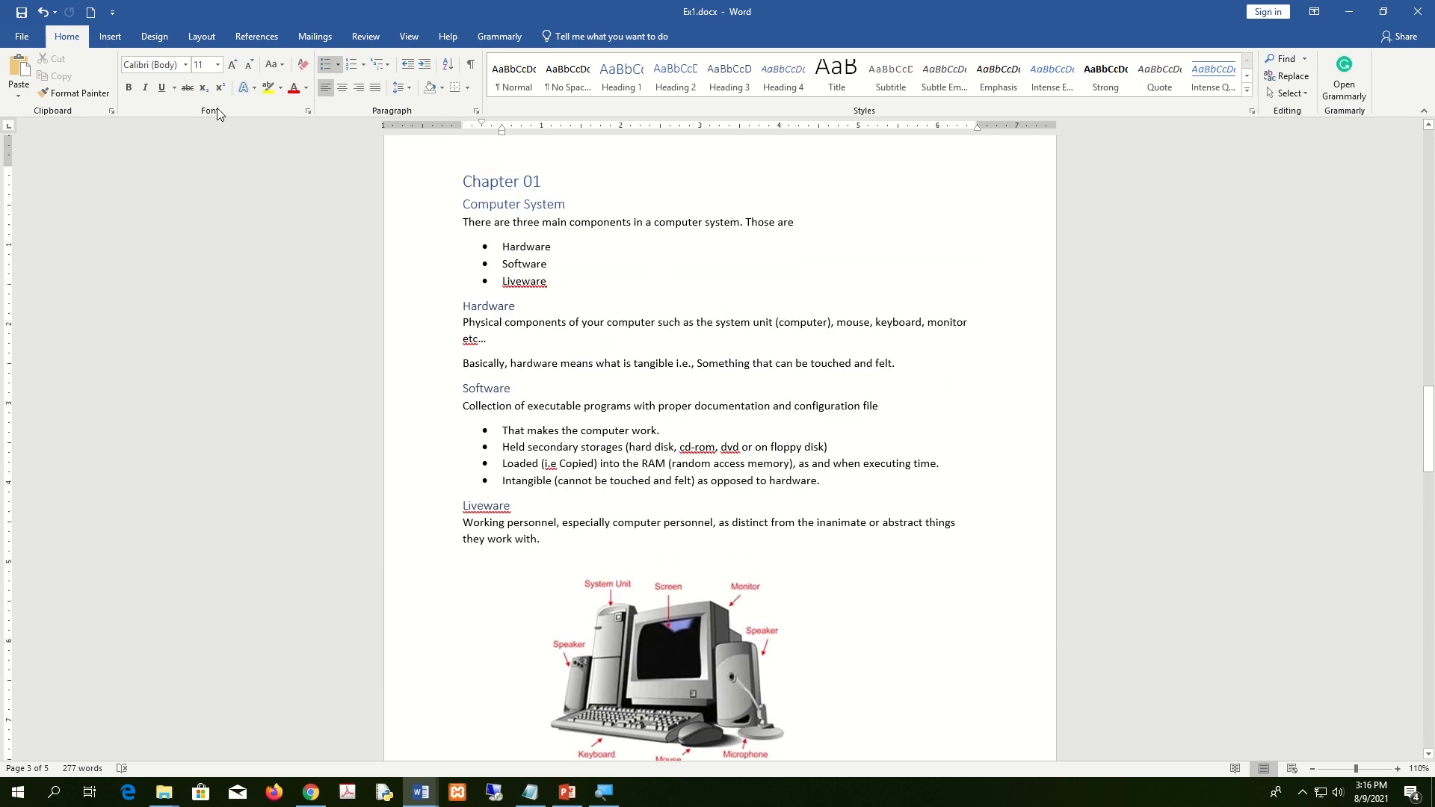
pyautogui.click(110, 36)
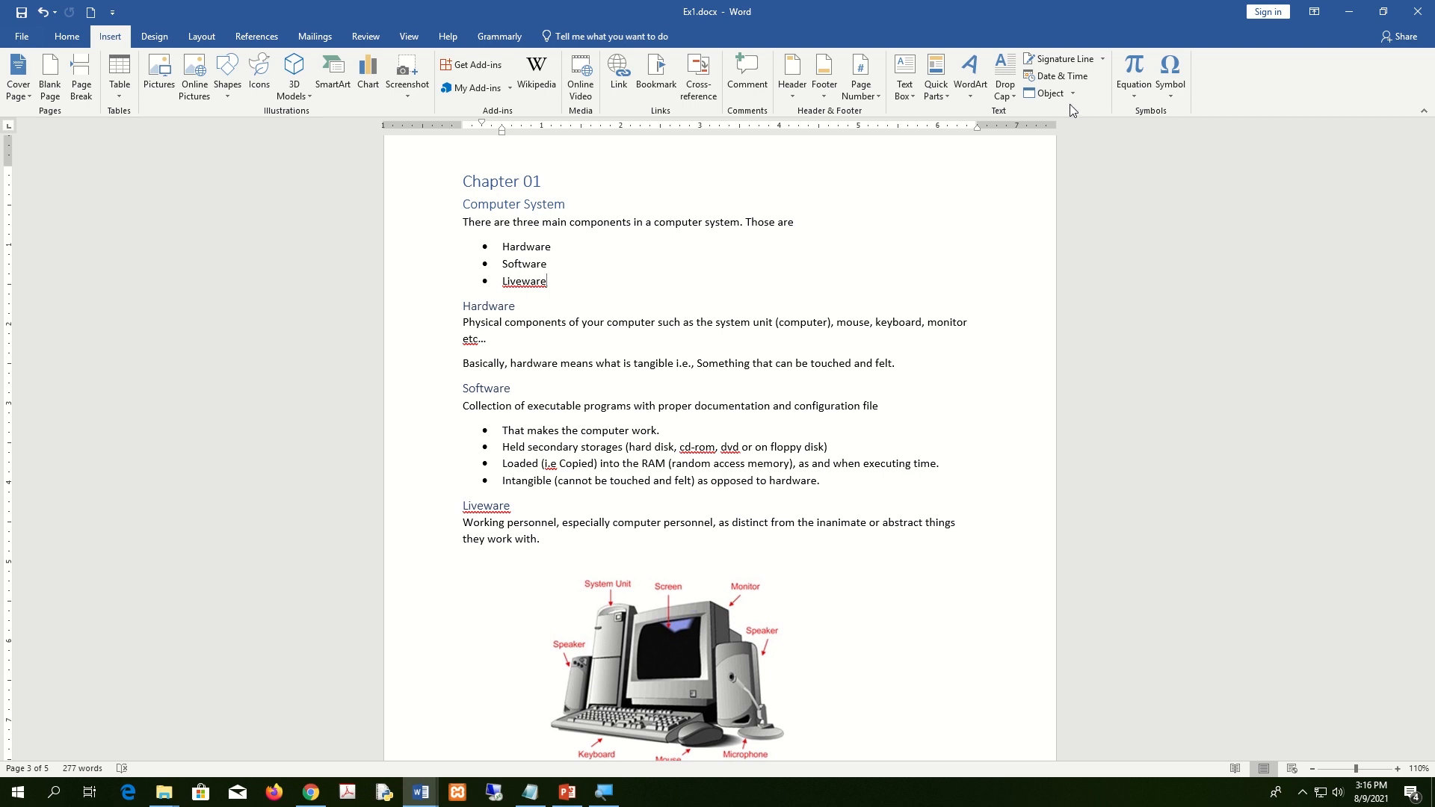
pyautogui.click(877, 95)
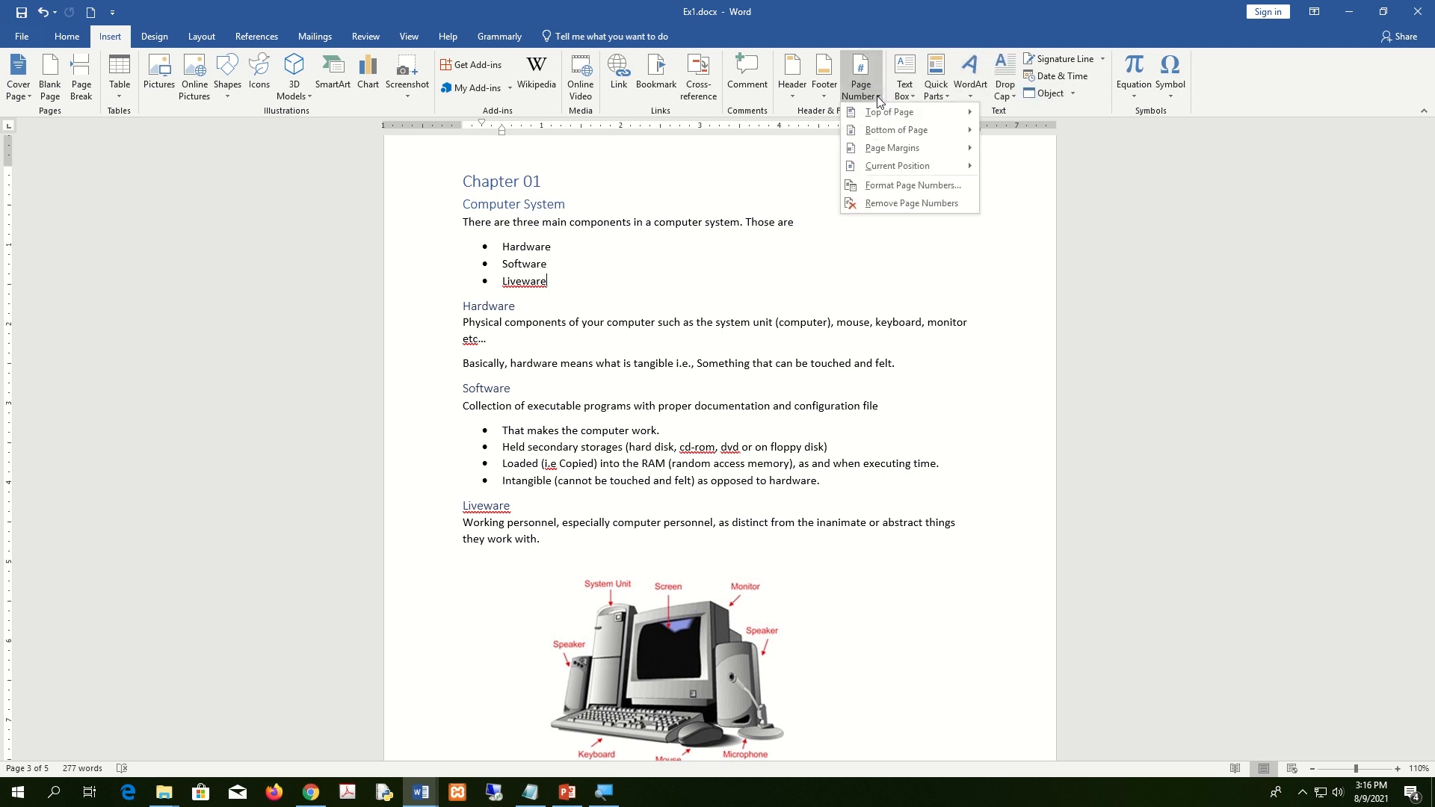
pyautogui.click(913, 190)
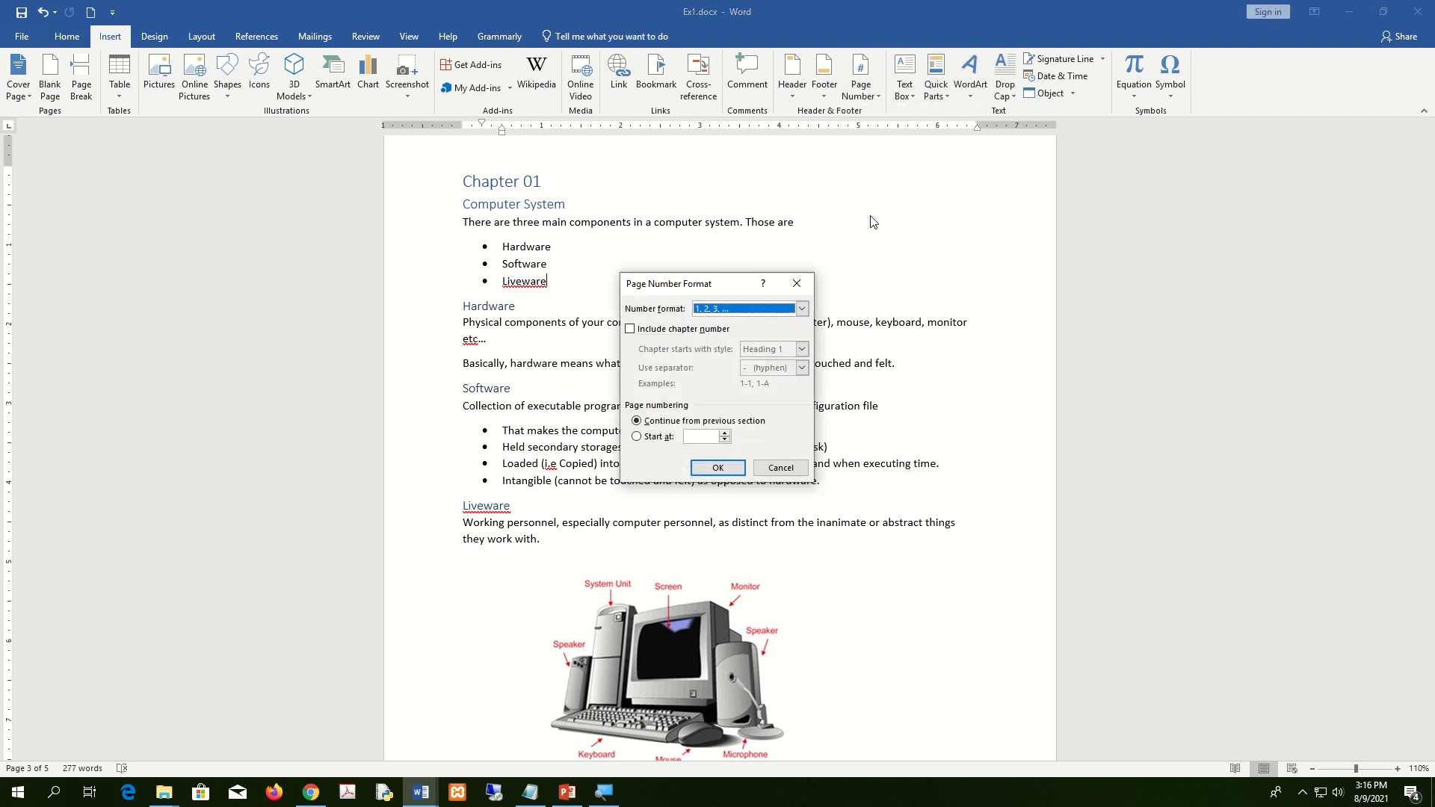
pyautogui.moveTo(728, 290); pyautogui.dragTo(956, 183)
pyautogui.click(990, 204)
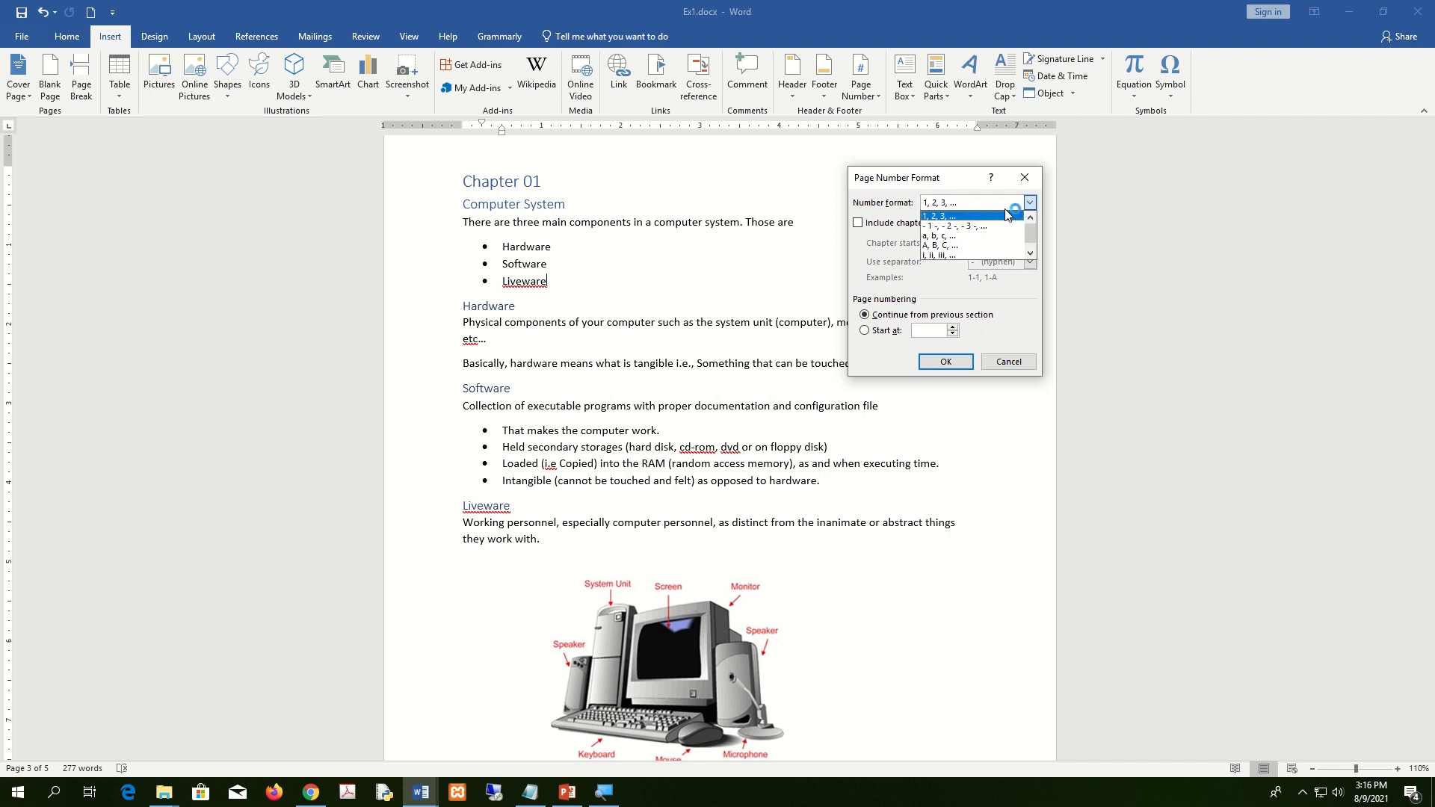
pyautogui.click(980, 217)
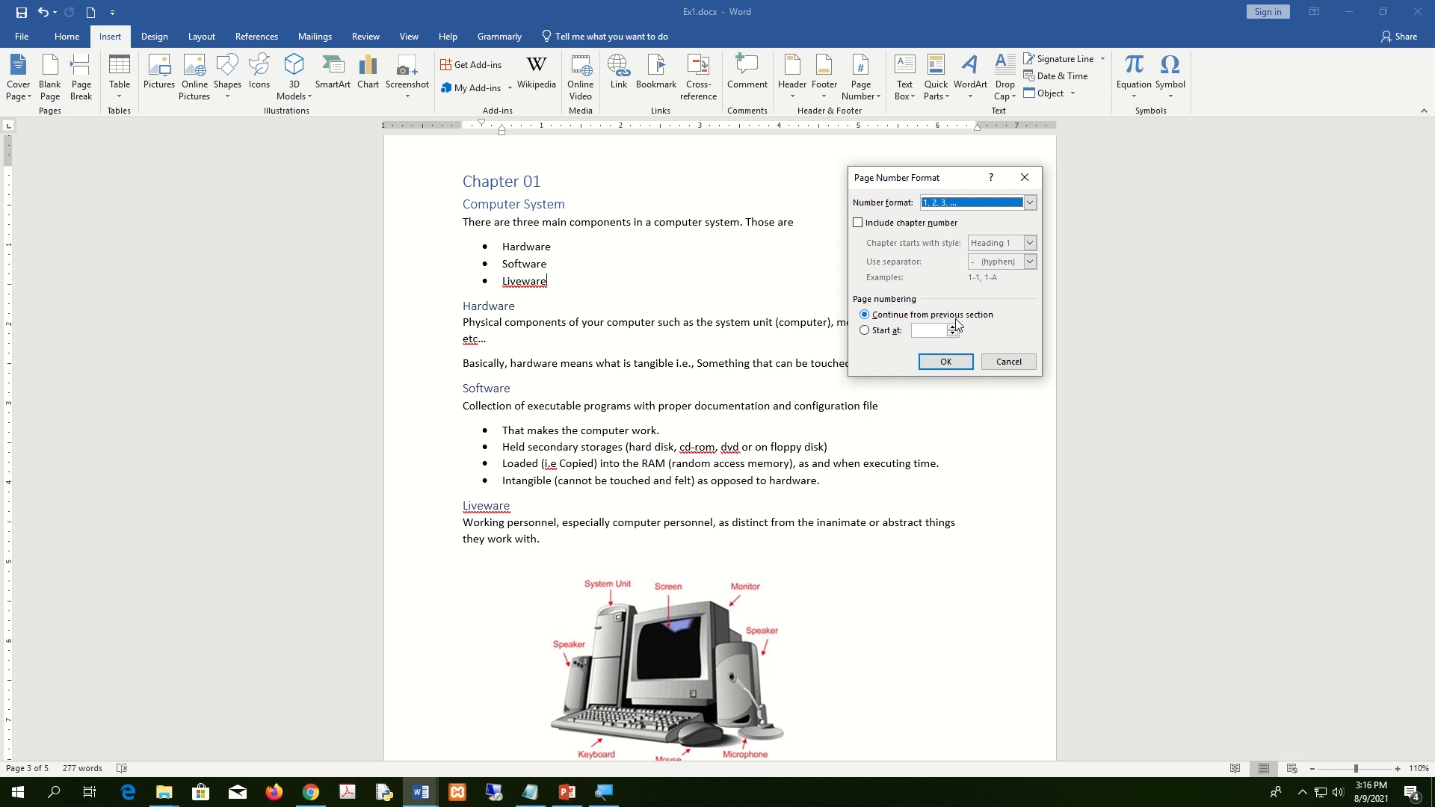
# Restart the Chapter 01 section's page numbering at 1.
pyautogui.click(884, 334)
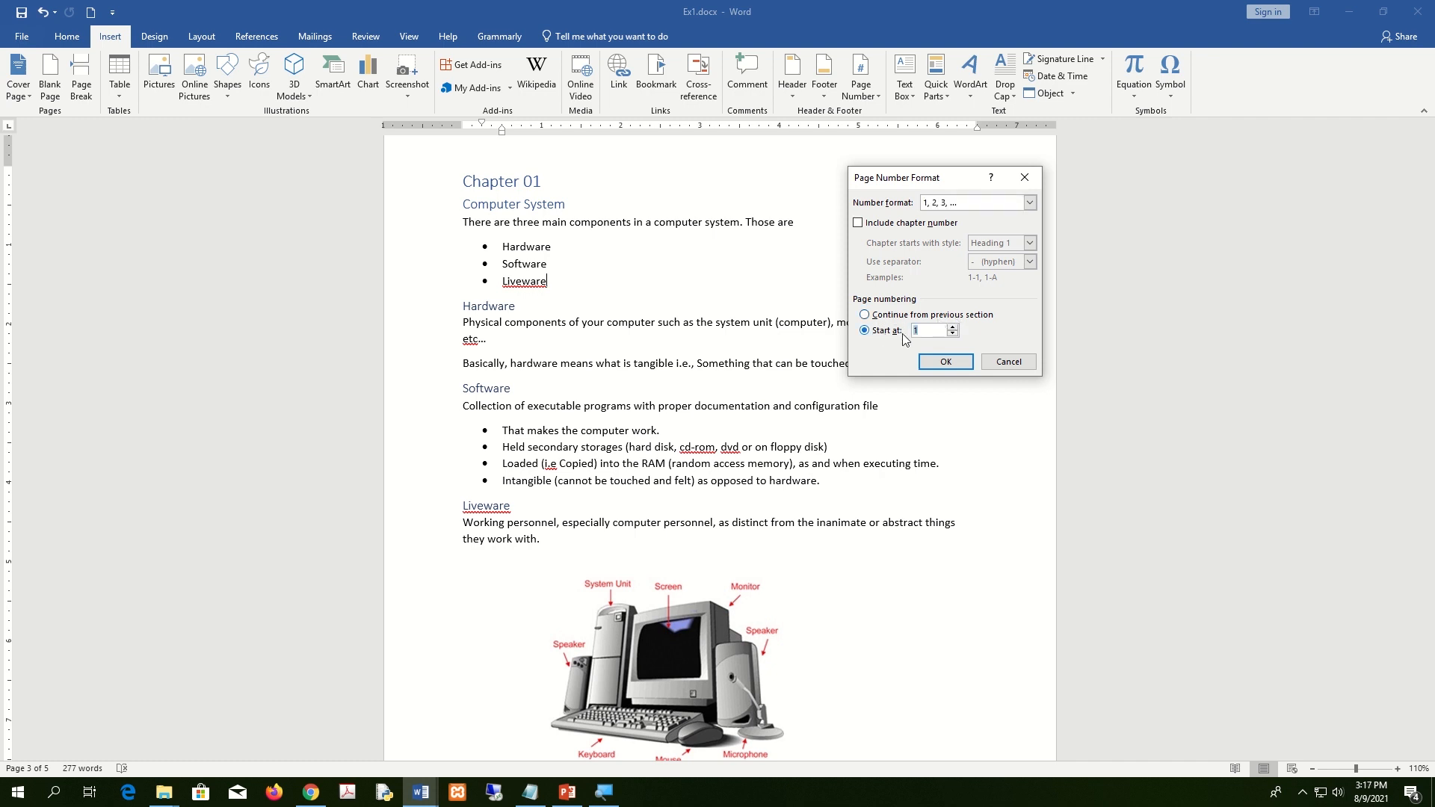
pyautogui.click(945, 365)
pyautogui.scroll(-6, 964, 418)
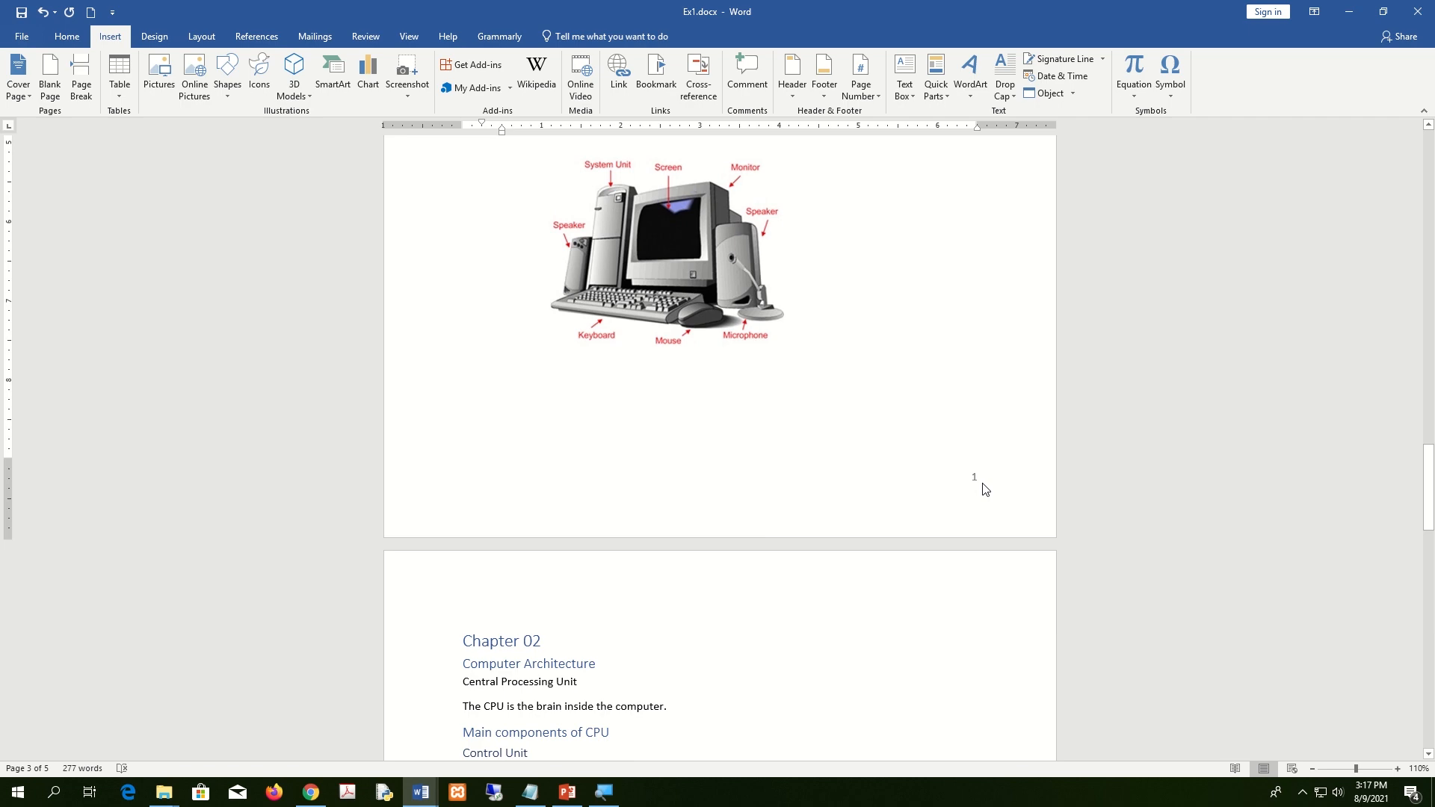
# Check that Chapter 01 now starts at page 1, then snap Ex1 to the screen's right half.
pyautogui.scroll(-3, 983, 489)
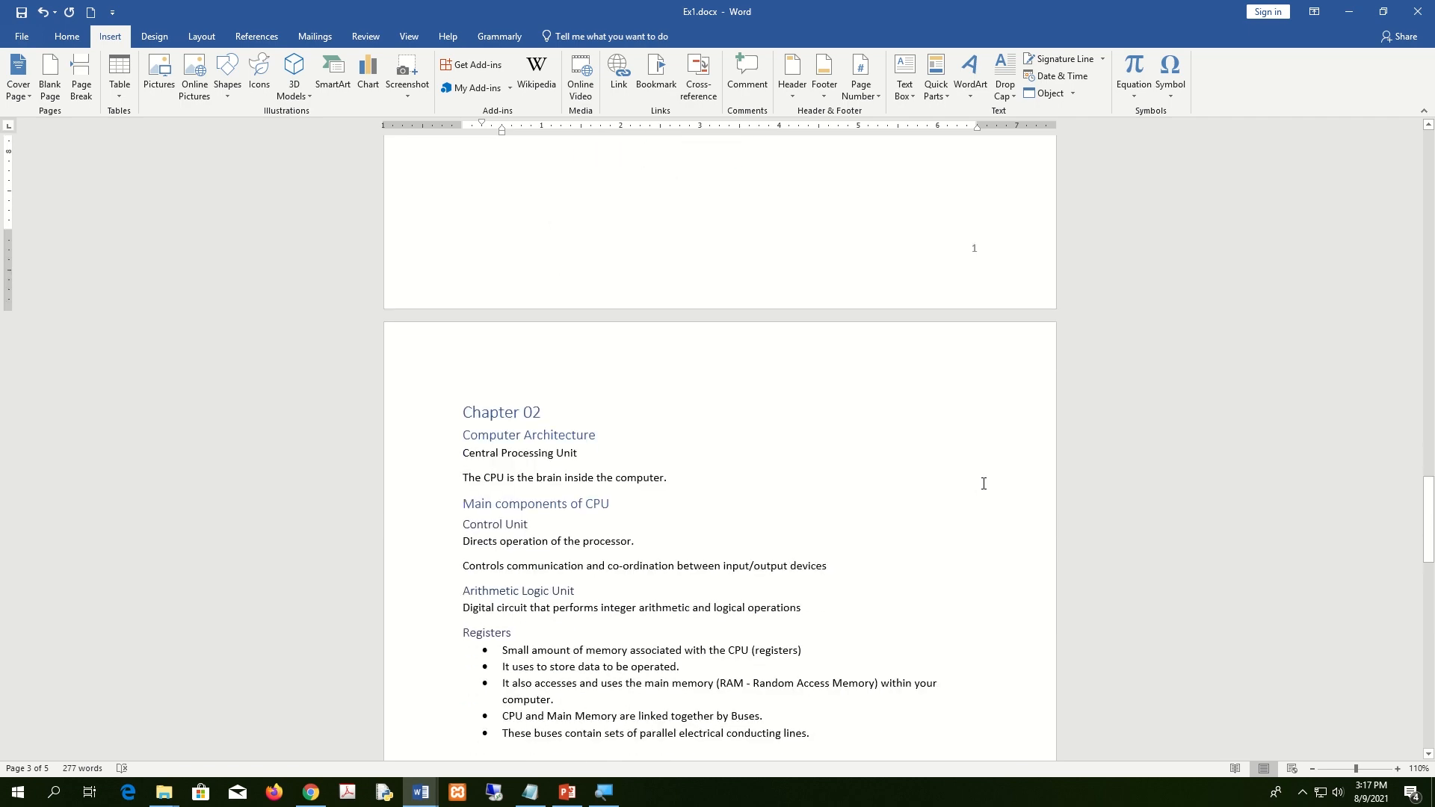
pyautogui.scroll(-15, 984, 484)
pyautogui.scroll(-3, 984, 484)
pyautogui.scroll(13, 984, 484)
pyautogui.scroll(20, 984, 484)
pyautogui.scroll(15, 982, 484)
pyautogui.scroll(-15, 982, 493)
pyautogui.scroll(-15, 974, 587)
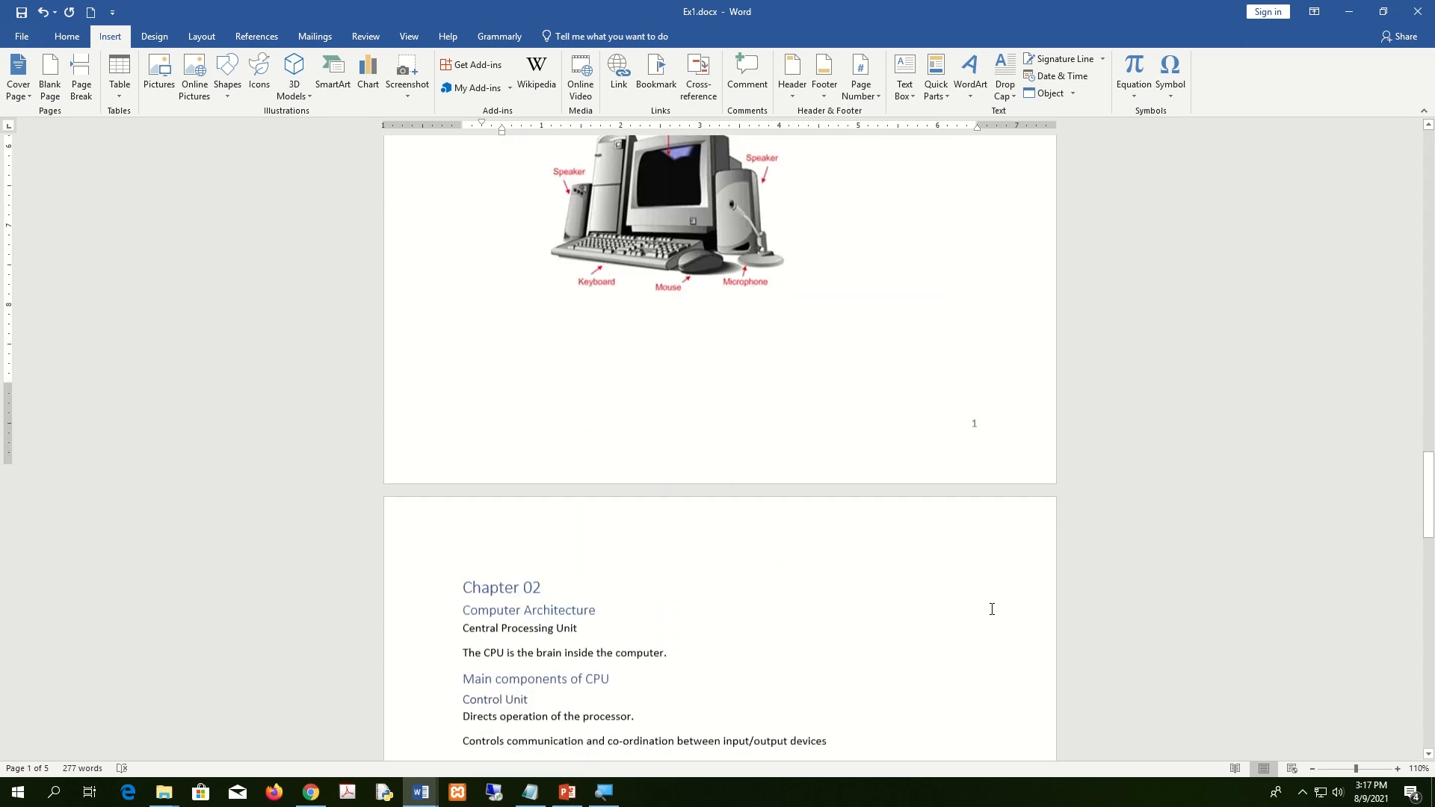
pyautogui.scroll(-1, 994, 568)
pyautogui.scroll(15, 965, 434)
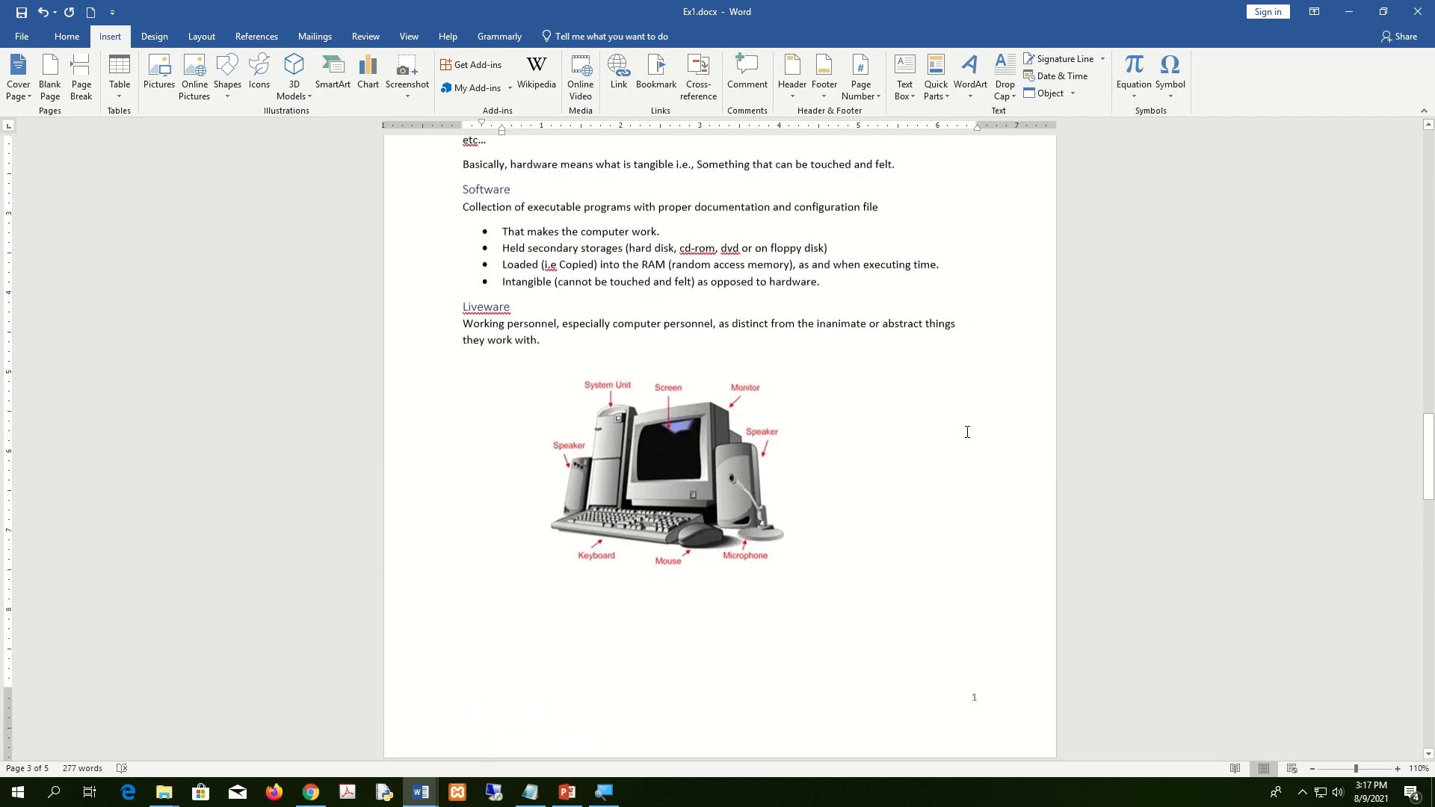
pyautogui.scroll(-10, 965, 432)
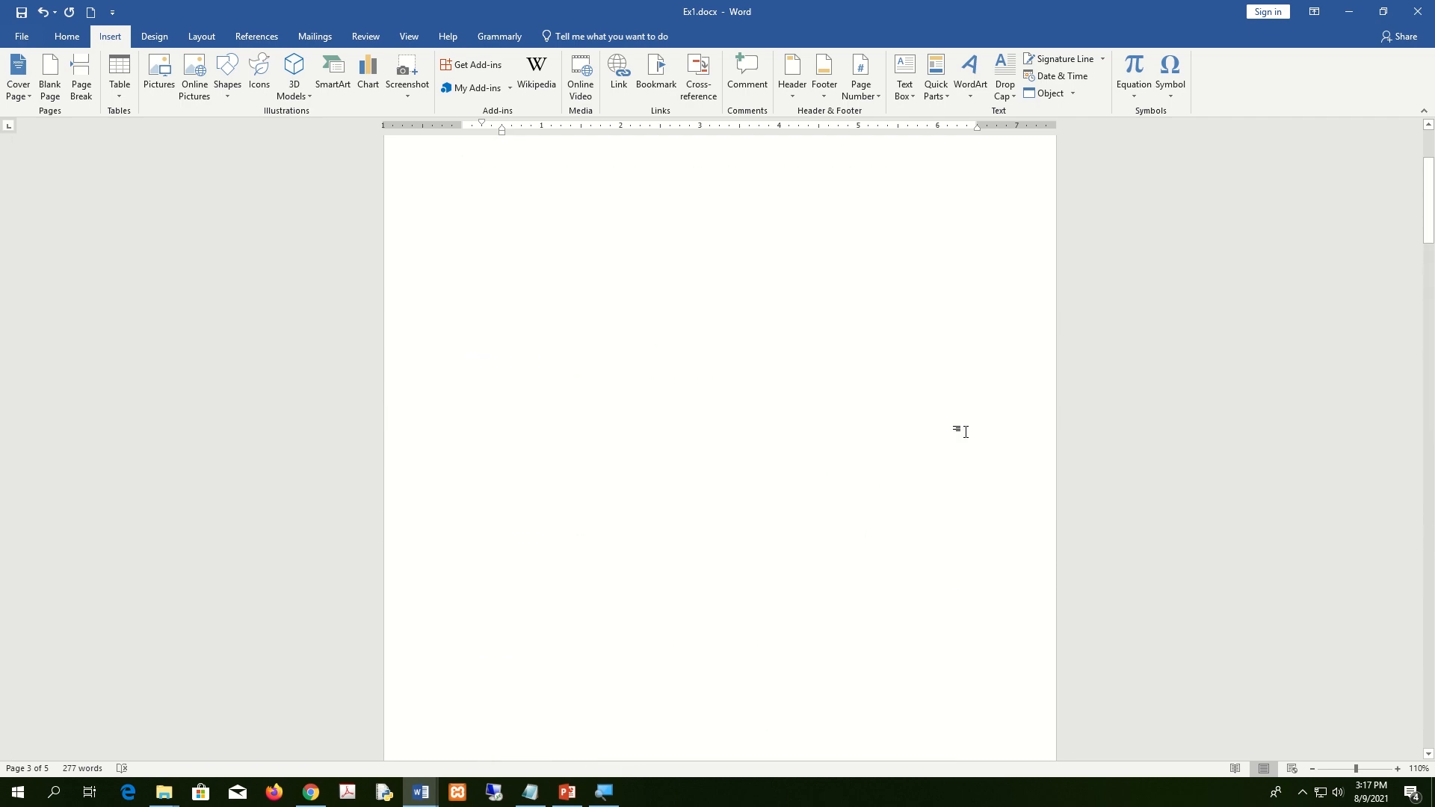
pyautogui.press('super+Right')
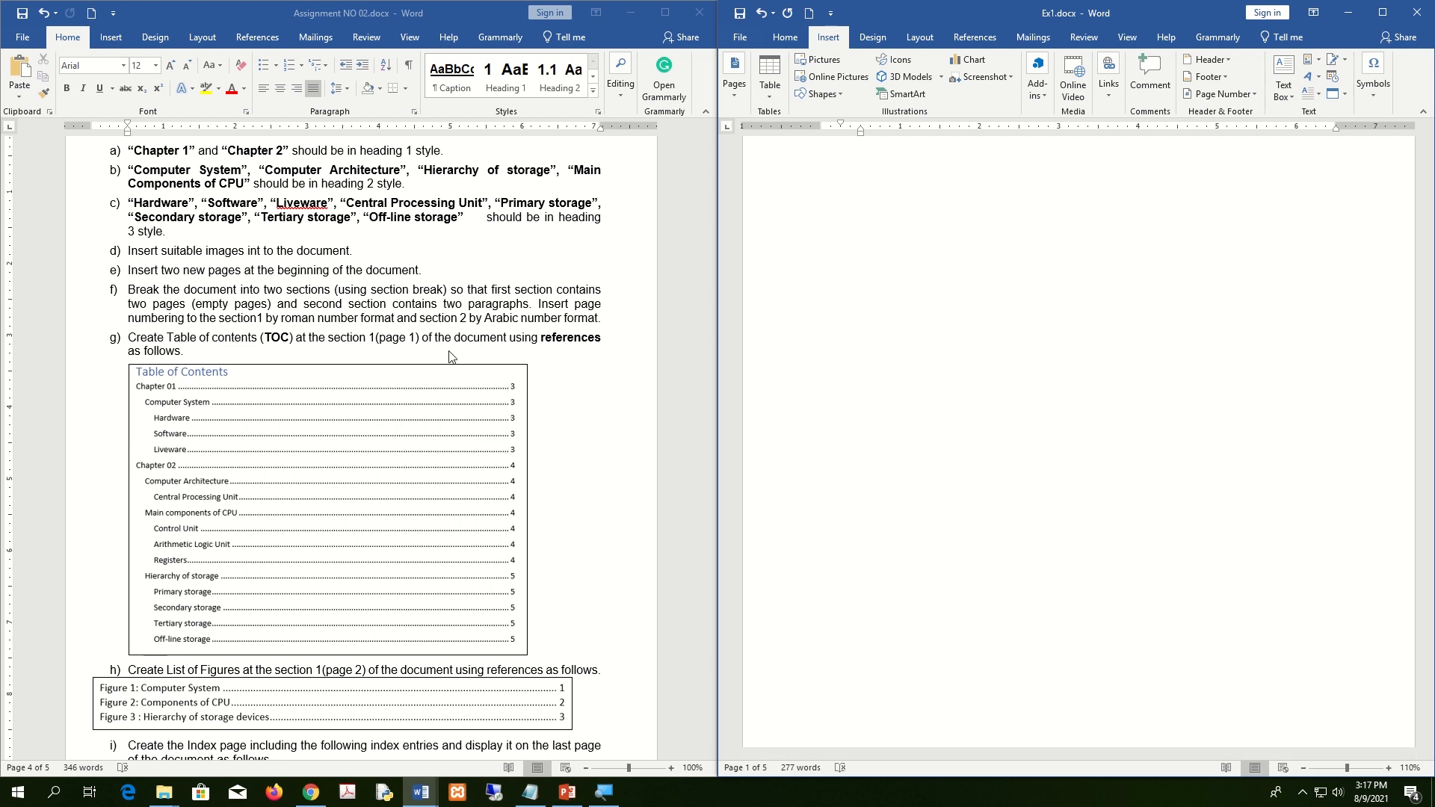
# Read the task in the Assignment window, then maximize Ex1 to full screen.
pyautogui.click(326, 343)
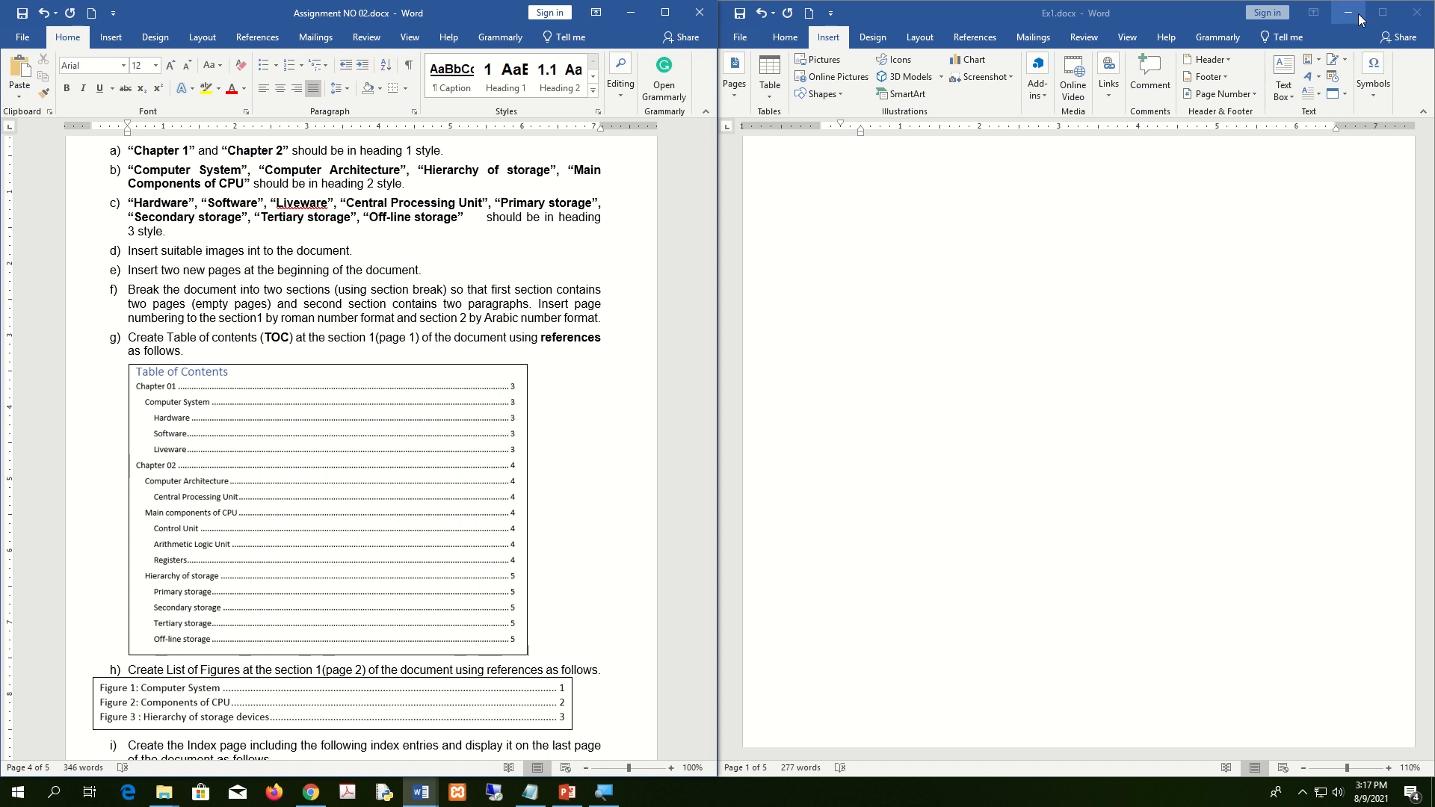
pyautogui.click(1379, 12)
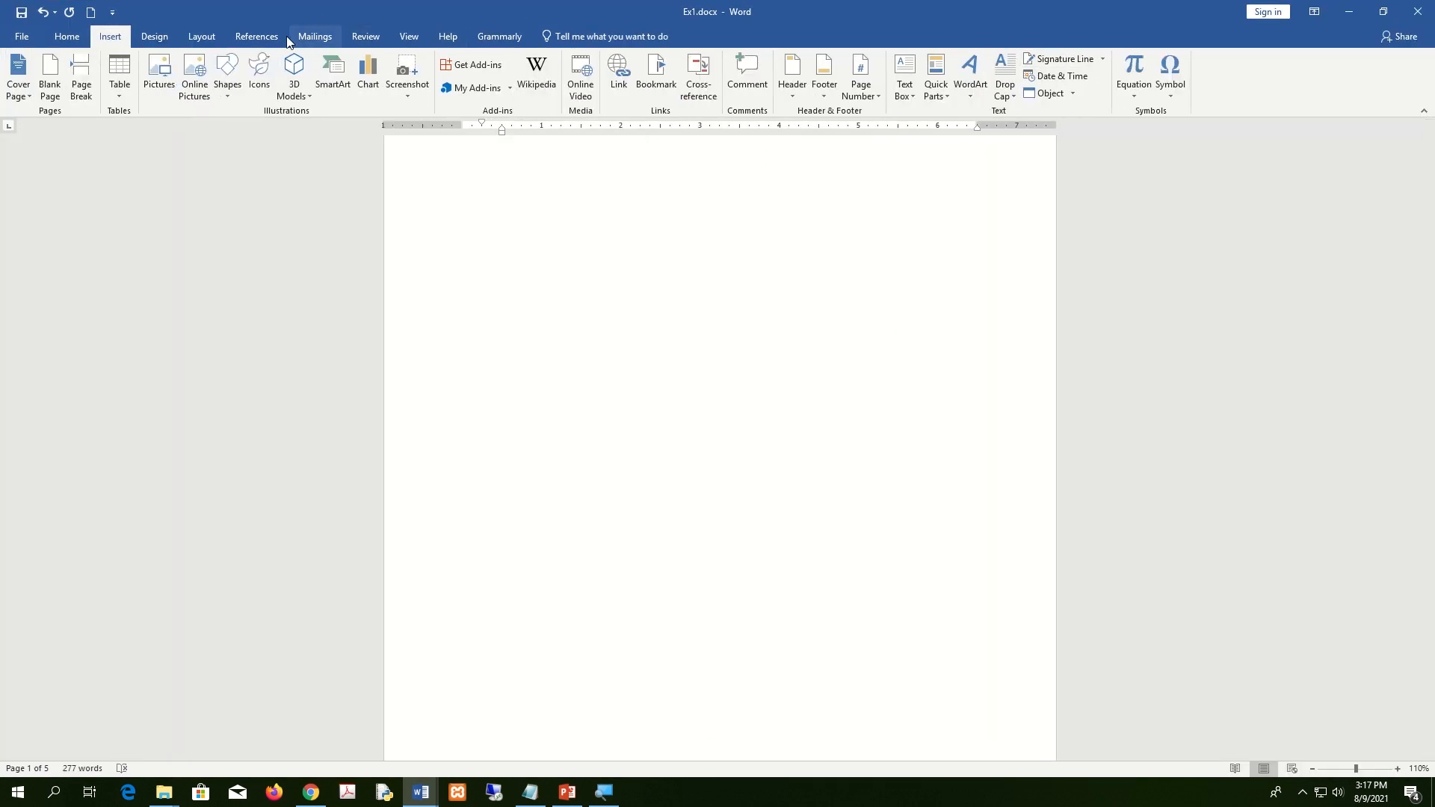
# Insert an Automatic Table 1 table of contents on Ex1's blank first page.
pyautogui.click(263, 37)
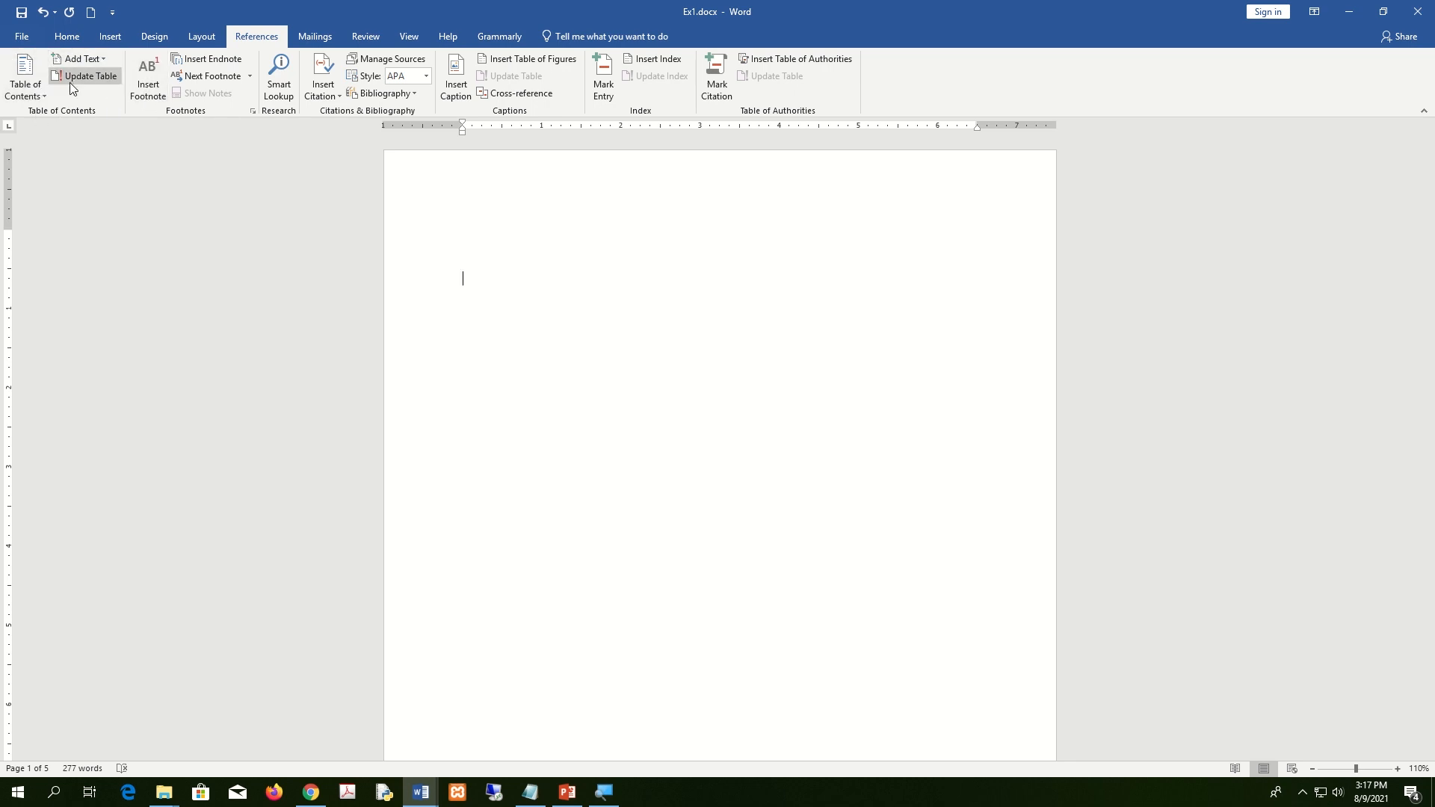
pyautogui.click(42, 93)
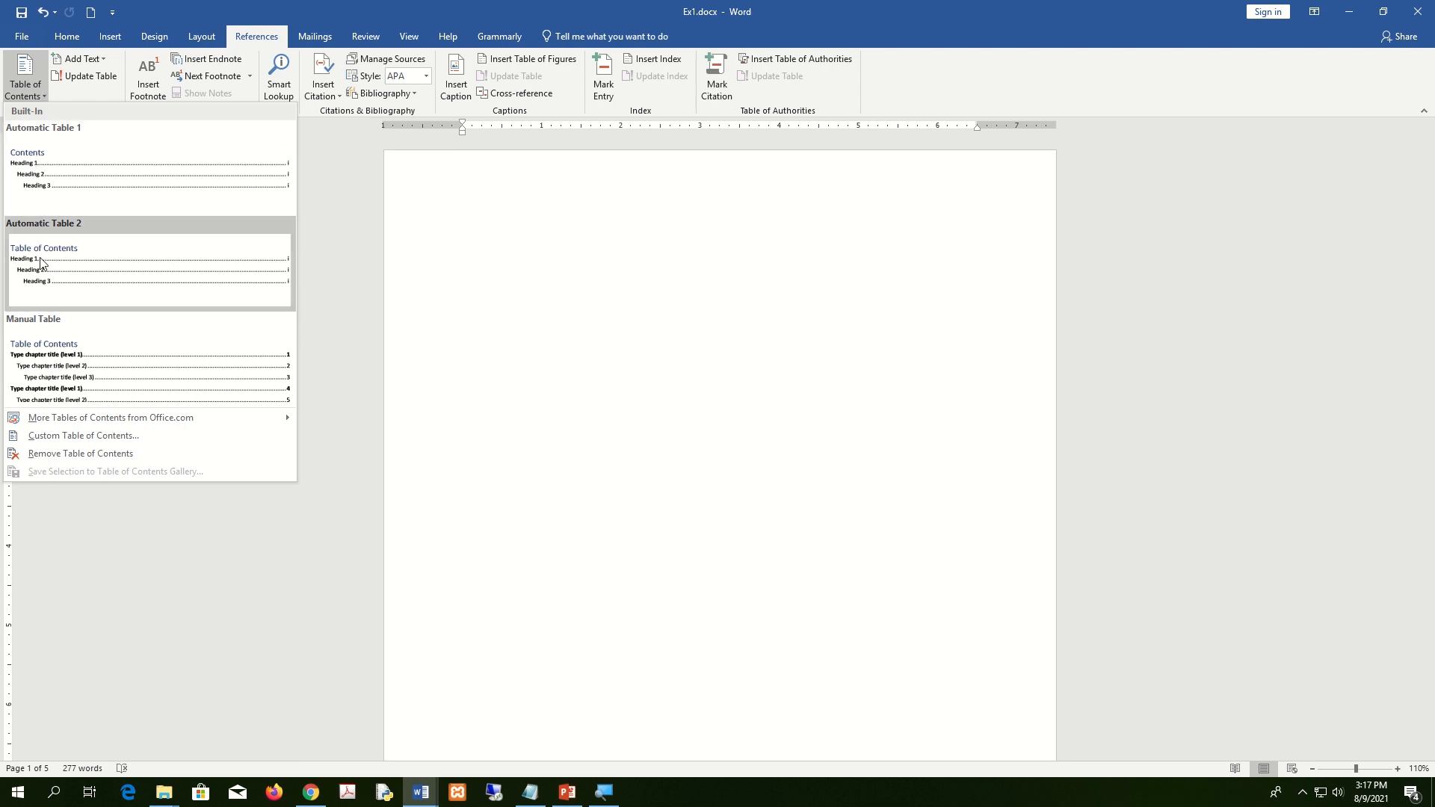
pyautogui.click(63, 172)
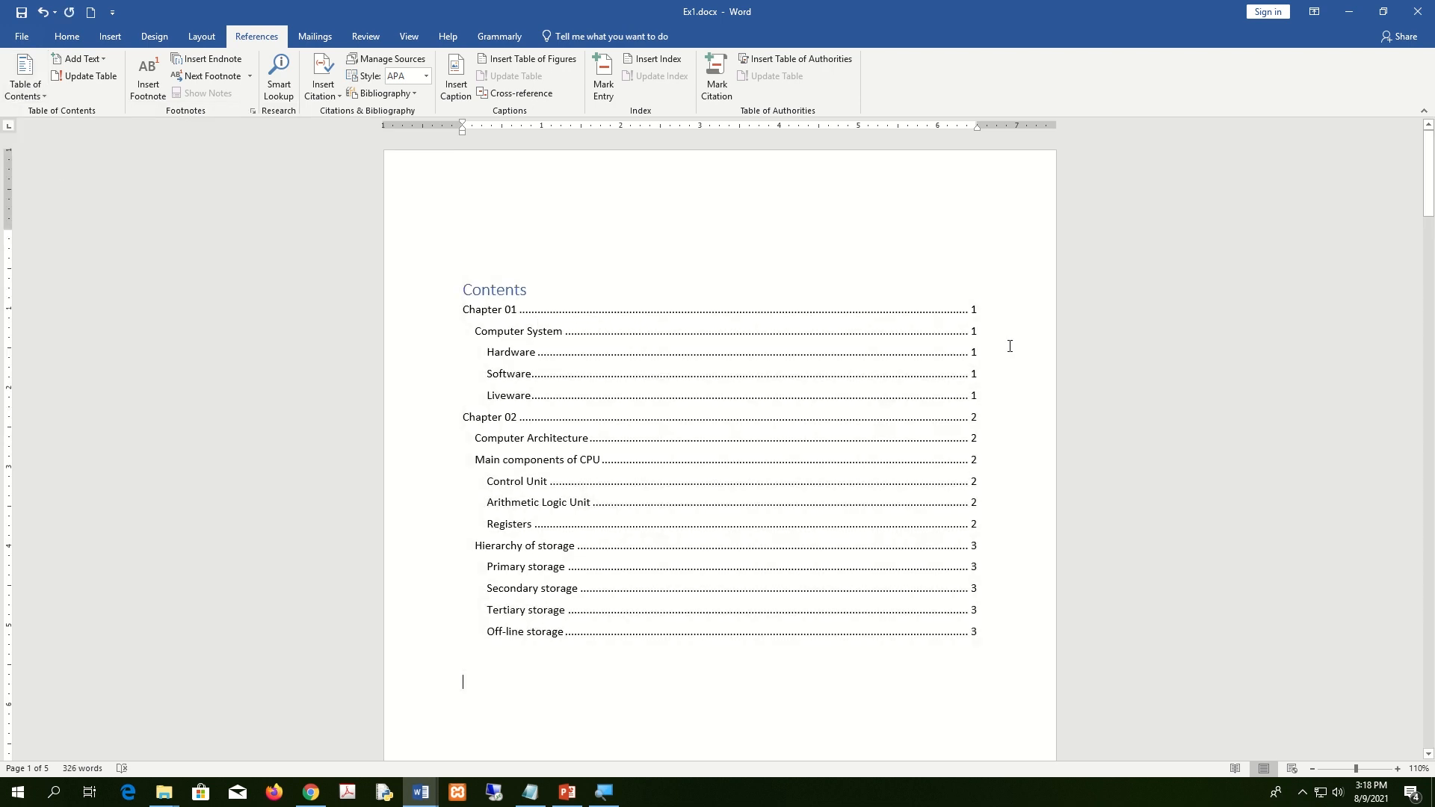
# Review the new Contents table and snap Ex1 beside the assignment again.
pyautogui.click(1009, 346)
pyautogui.press('Up')
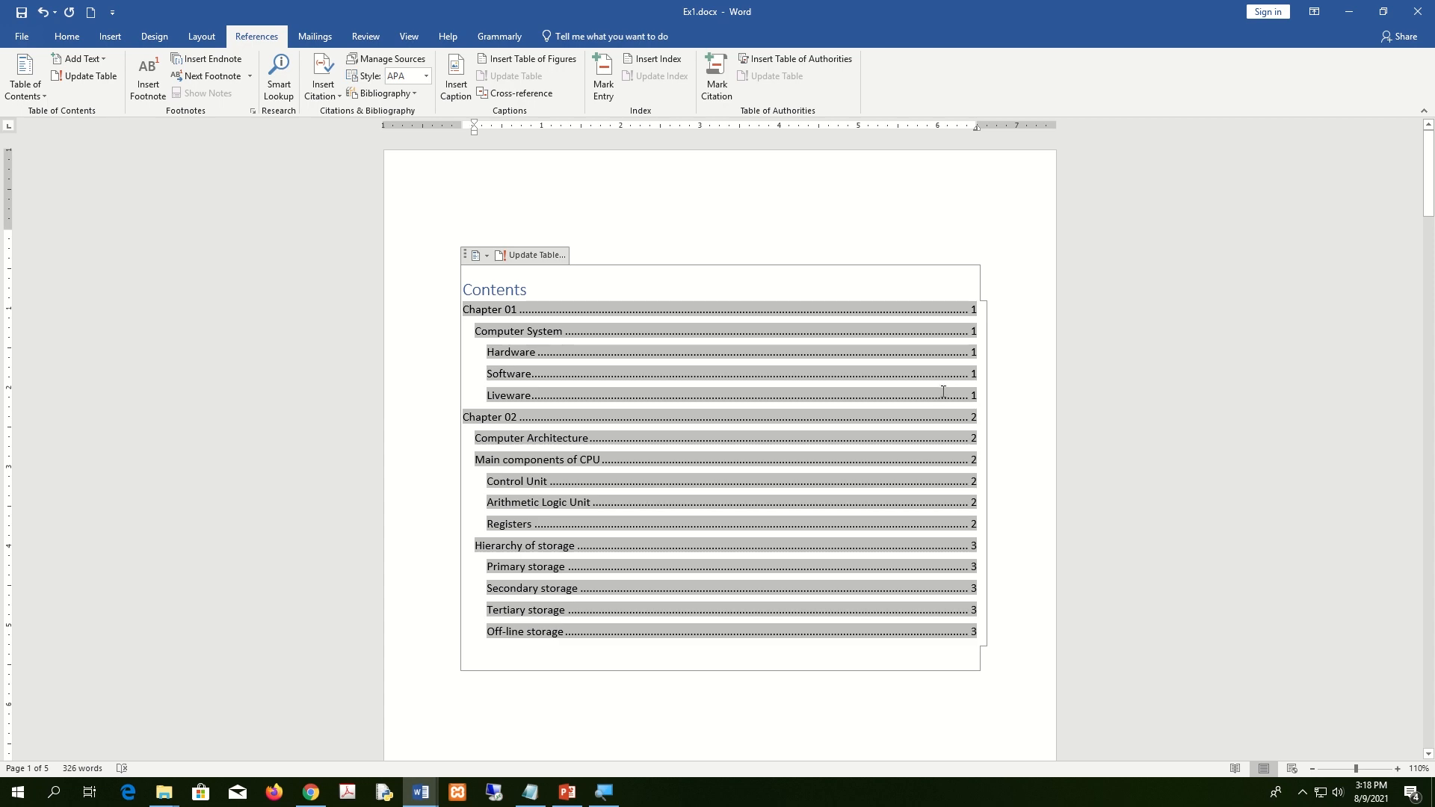
pyautogui.scroll(-5, 1024, 444)
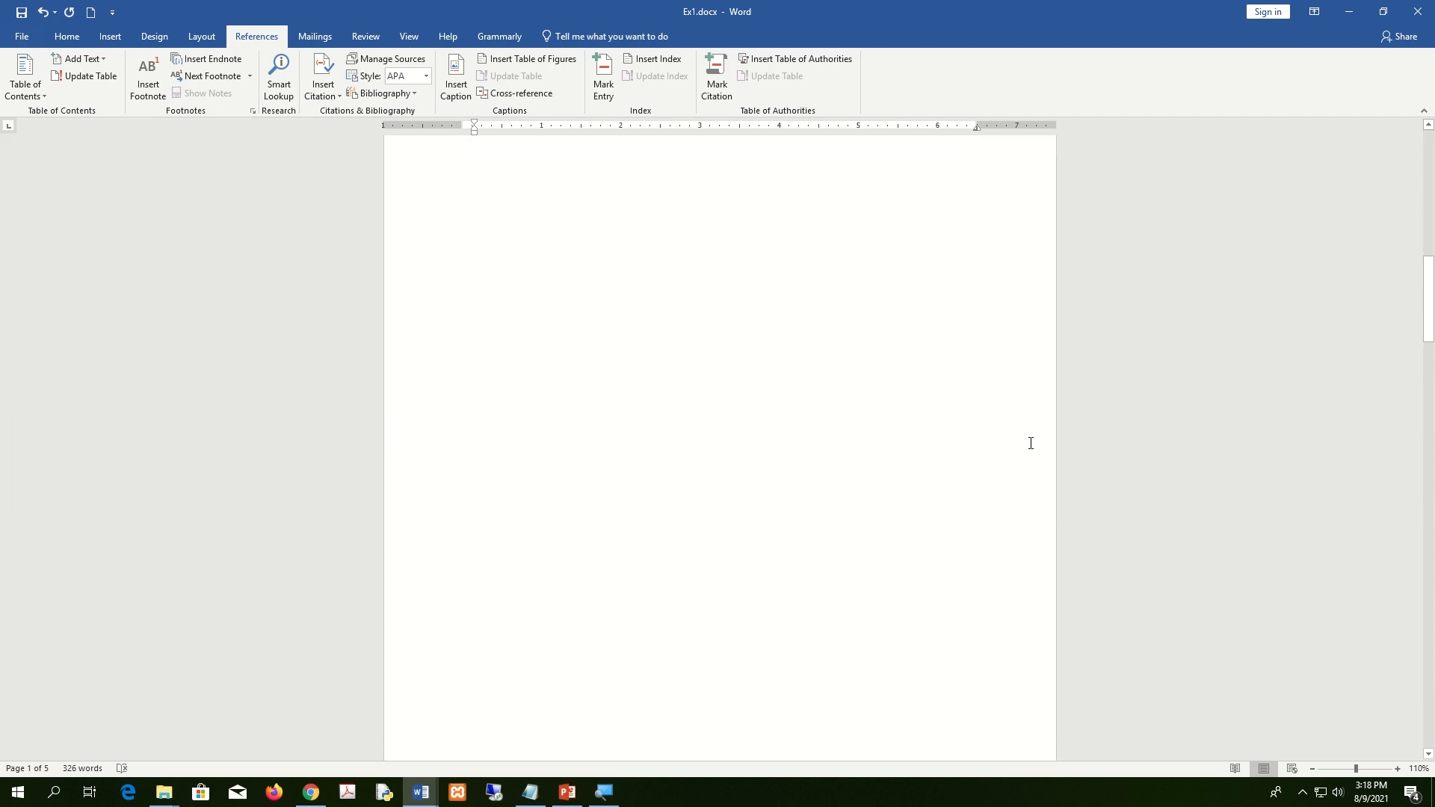
pyautogui.scroll(-5, 1031, 443)
pyautogui.press('super+Right')
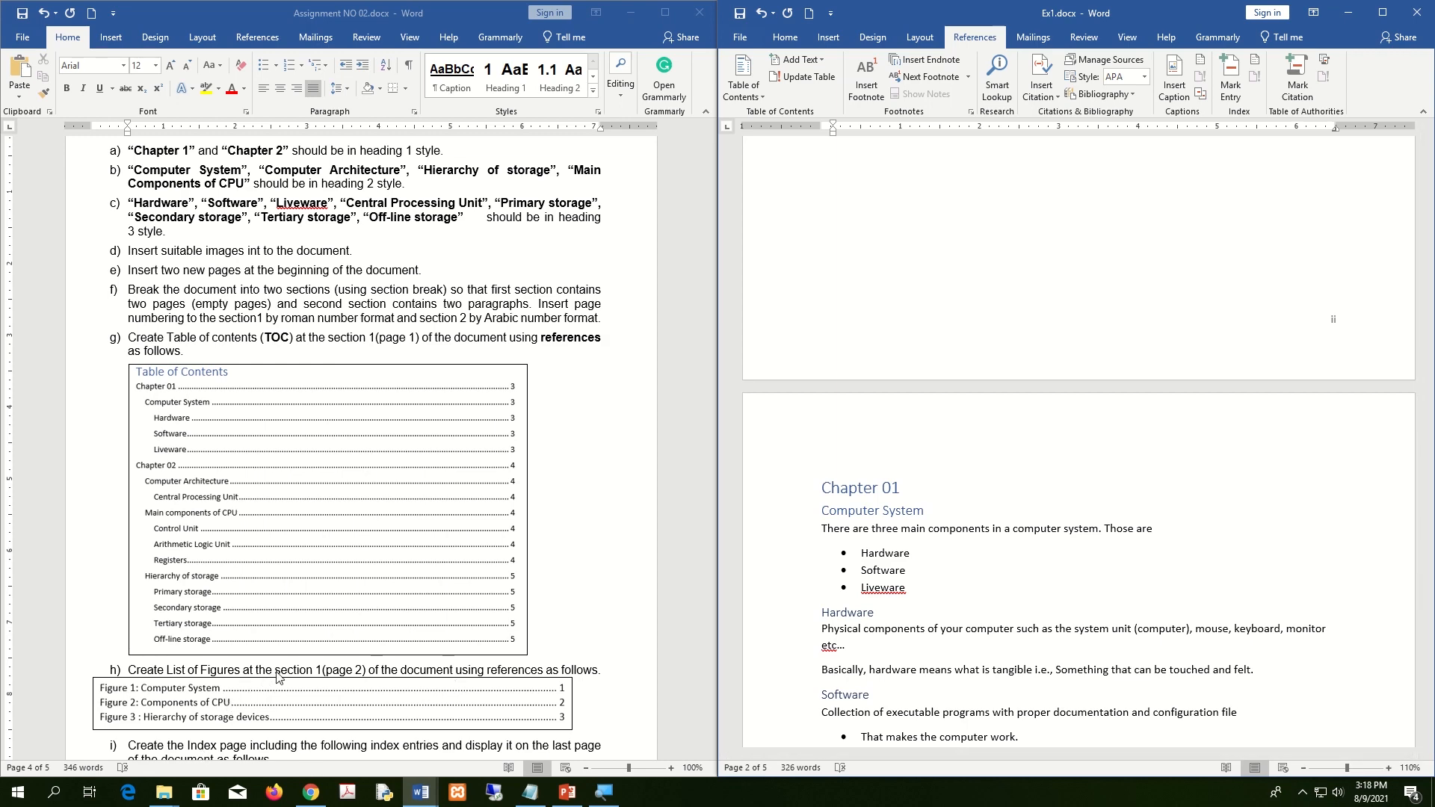
# Maximize Ex1 and scroll to the computer picture under Liveware.
pyautogui.click(1382, 13)
pyautogui.scroll(-8, 747, 447)
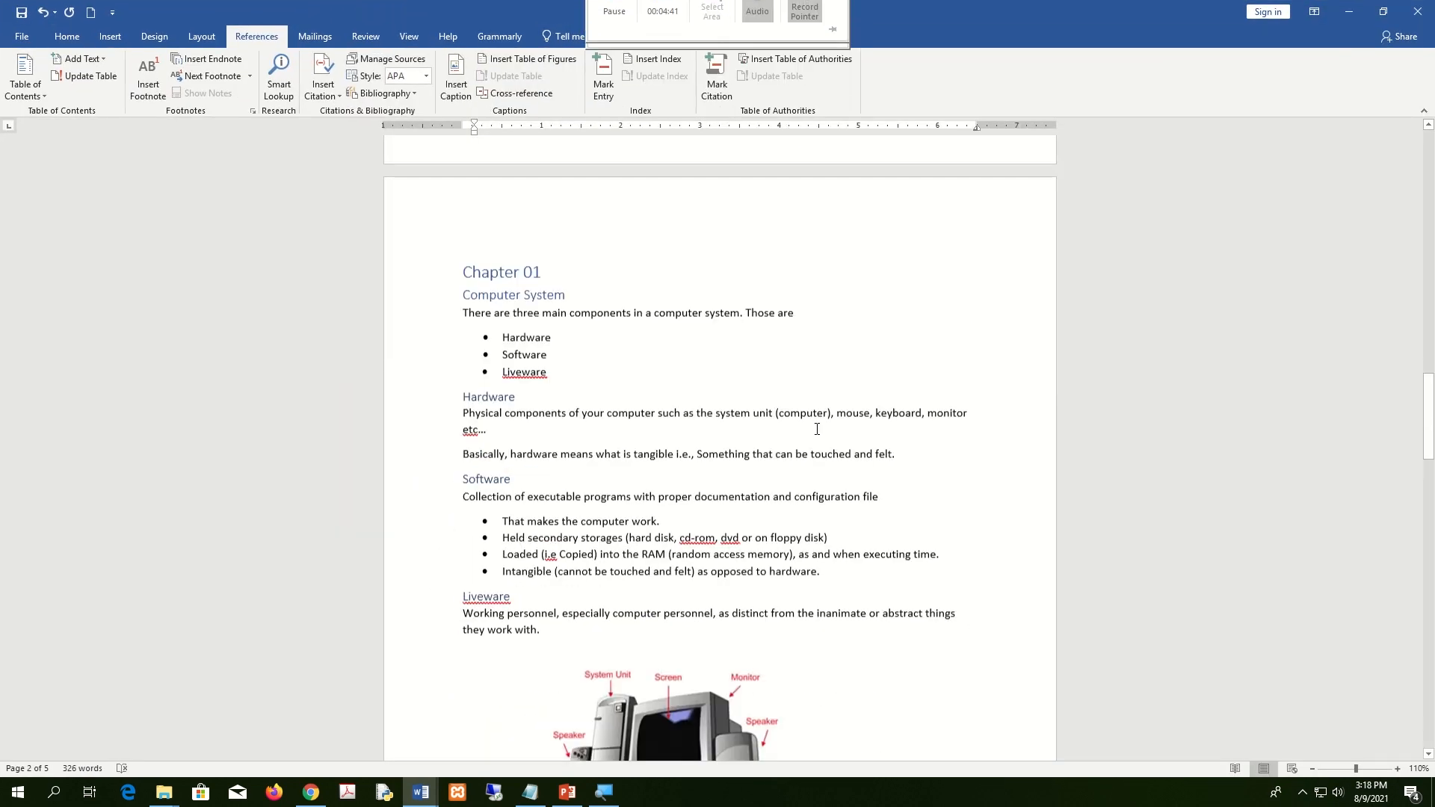
pyautogui.click(747, 447)
pyautogui.scroll(-7, 805, 448)
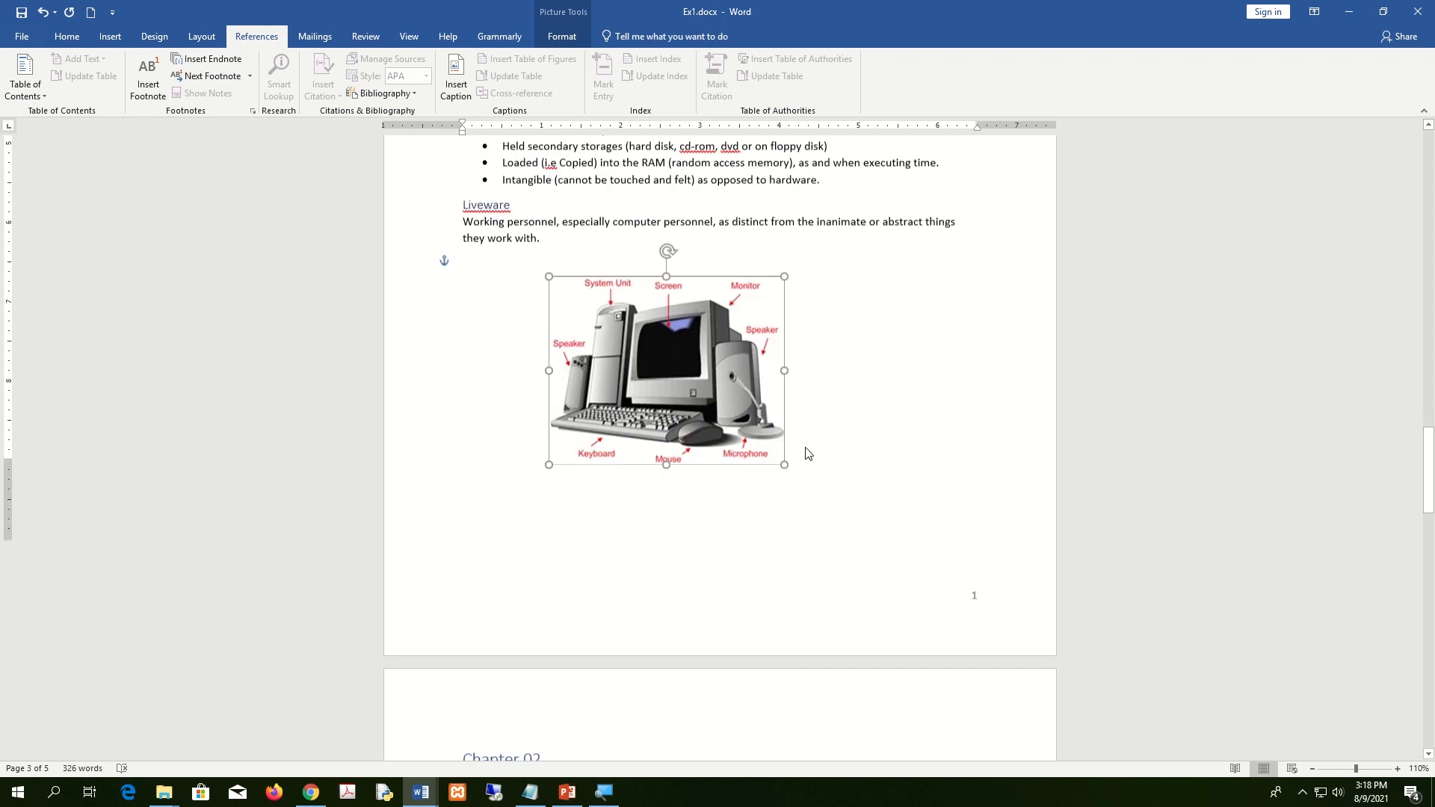
pyautogui.scroll(8, 808, 449)
pyautogui.scroll(5, 816, 445)
pyautogui.scroll(-15, 628, 378)
pyautogui.scroll(-12, 621, 440)
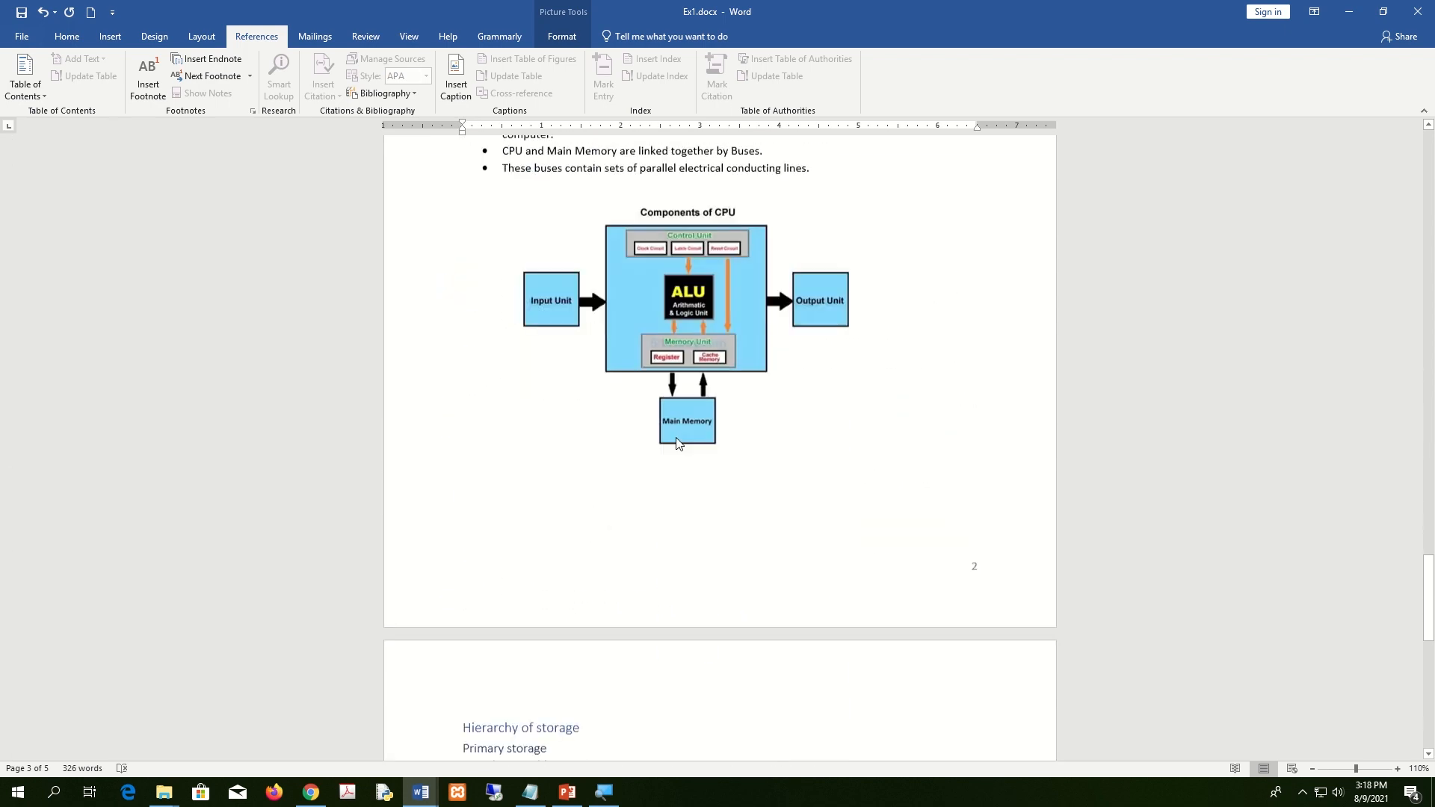
pyautogui.scroll(6, 678, 438)
pyautogui.scroll(12, 678, 438)
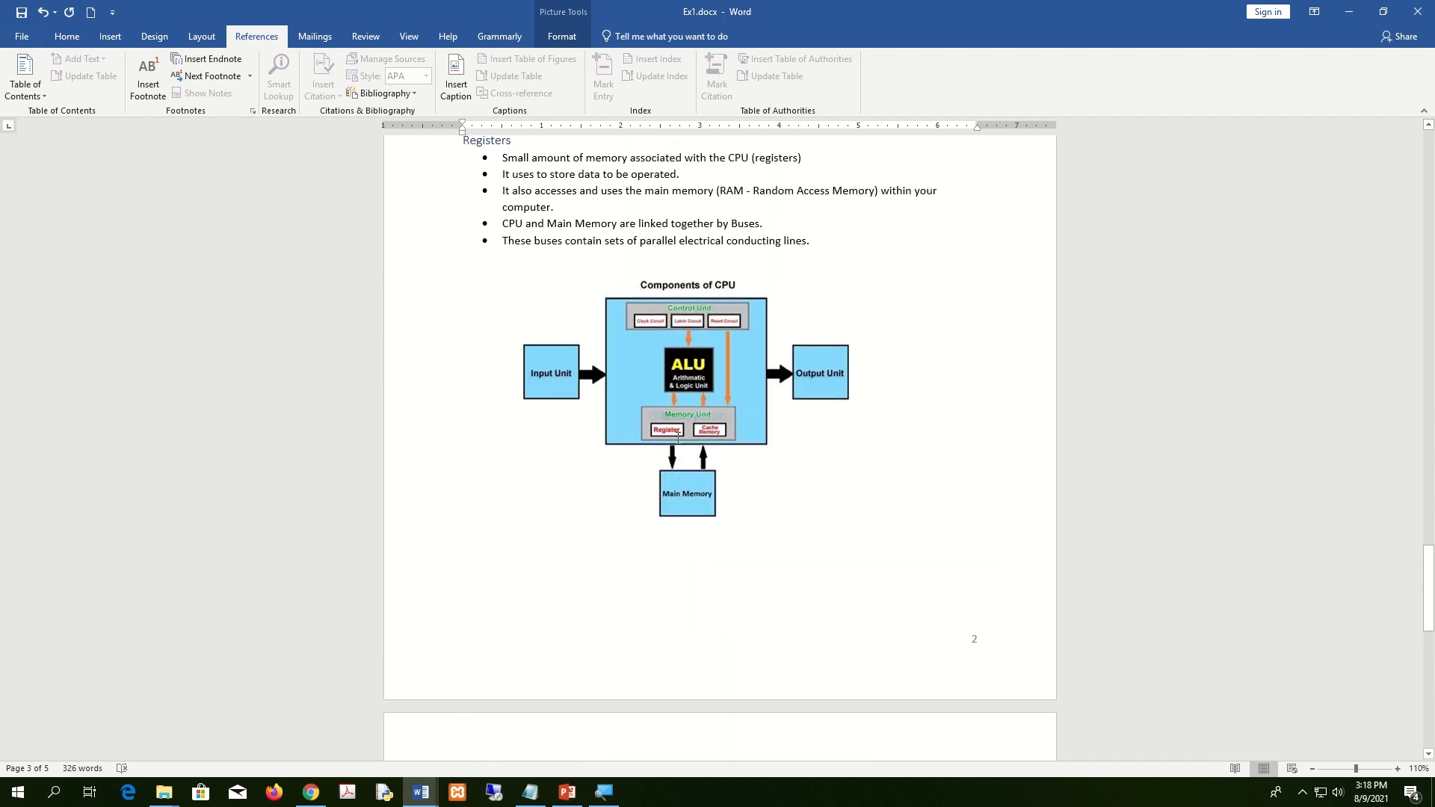
pyautogui.scroll(-4, 678, 439)
# Select the labelled computer picture under Liveware, ready for a caption.
pyautogui.click(678, 439)
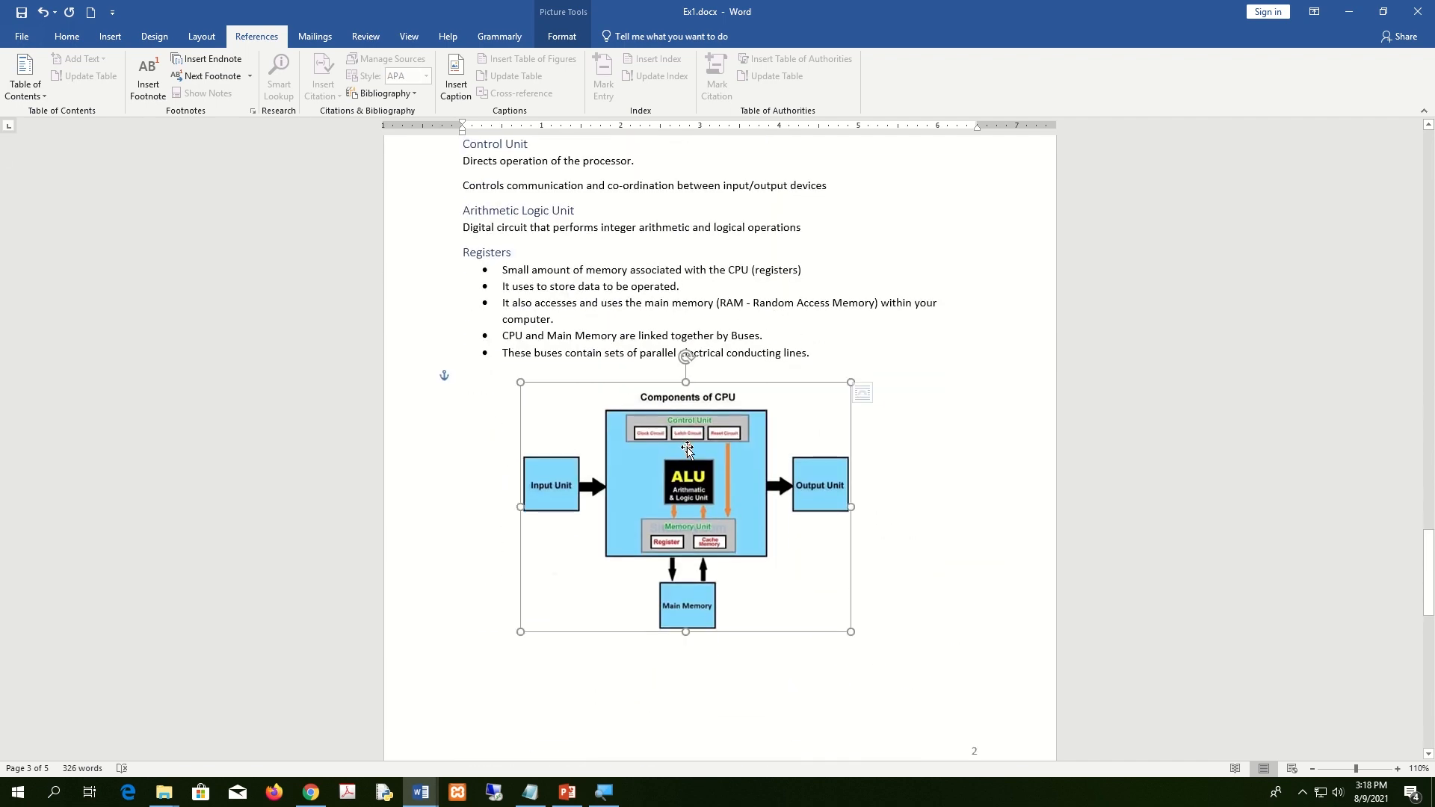
pyautogui.scroll(15, 681, 443)
pyautogui.click(687, 449)
pyautogui.scroll(5, 754, 555)
pyautogui.scroll(-4, 753, 556)
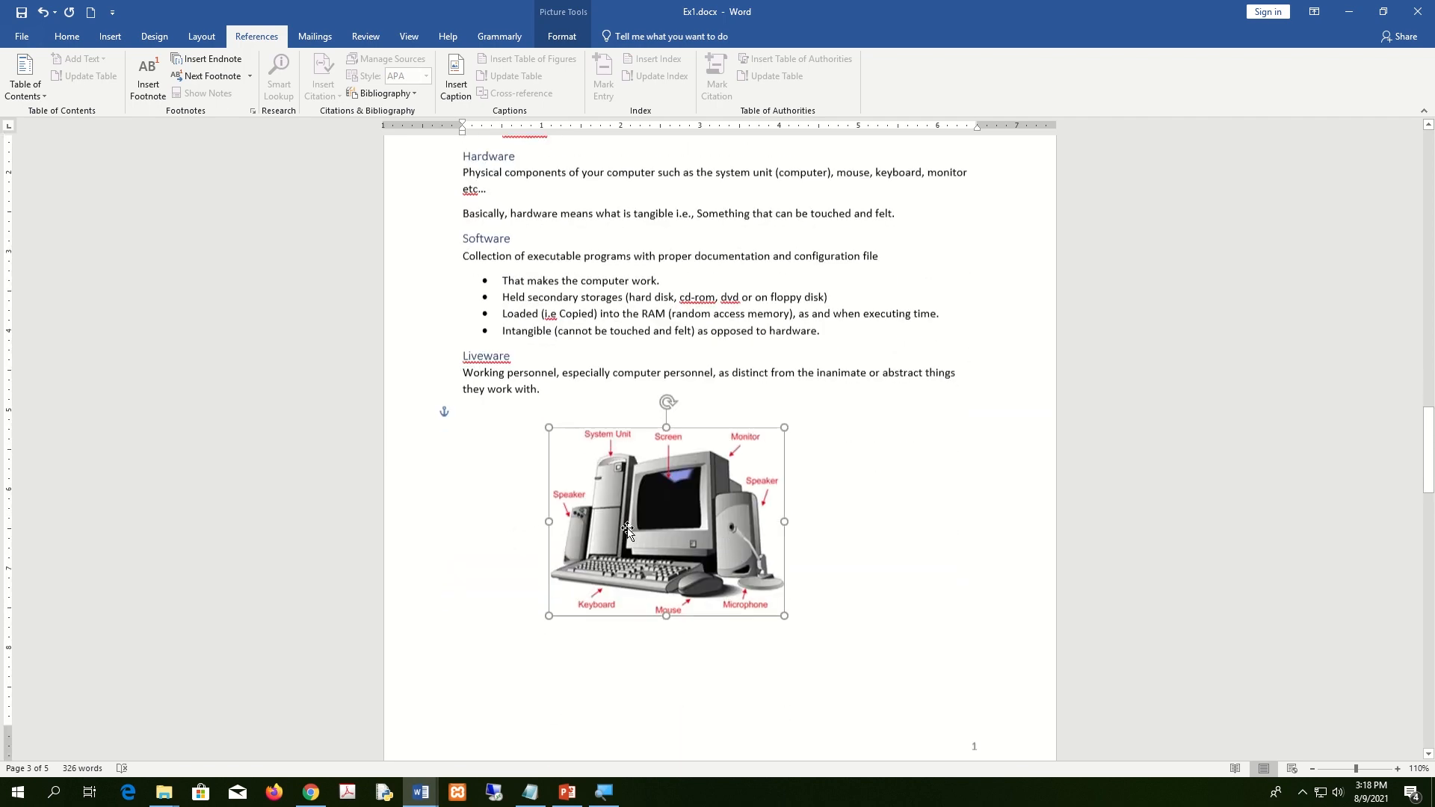
pyautogui.click(899, 532)
pyautogui.click(662, 486)
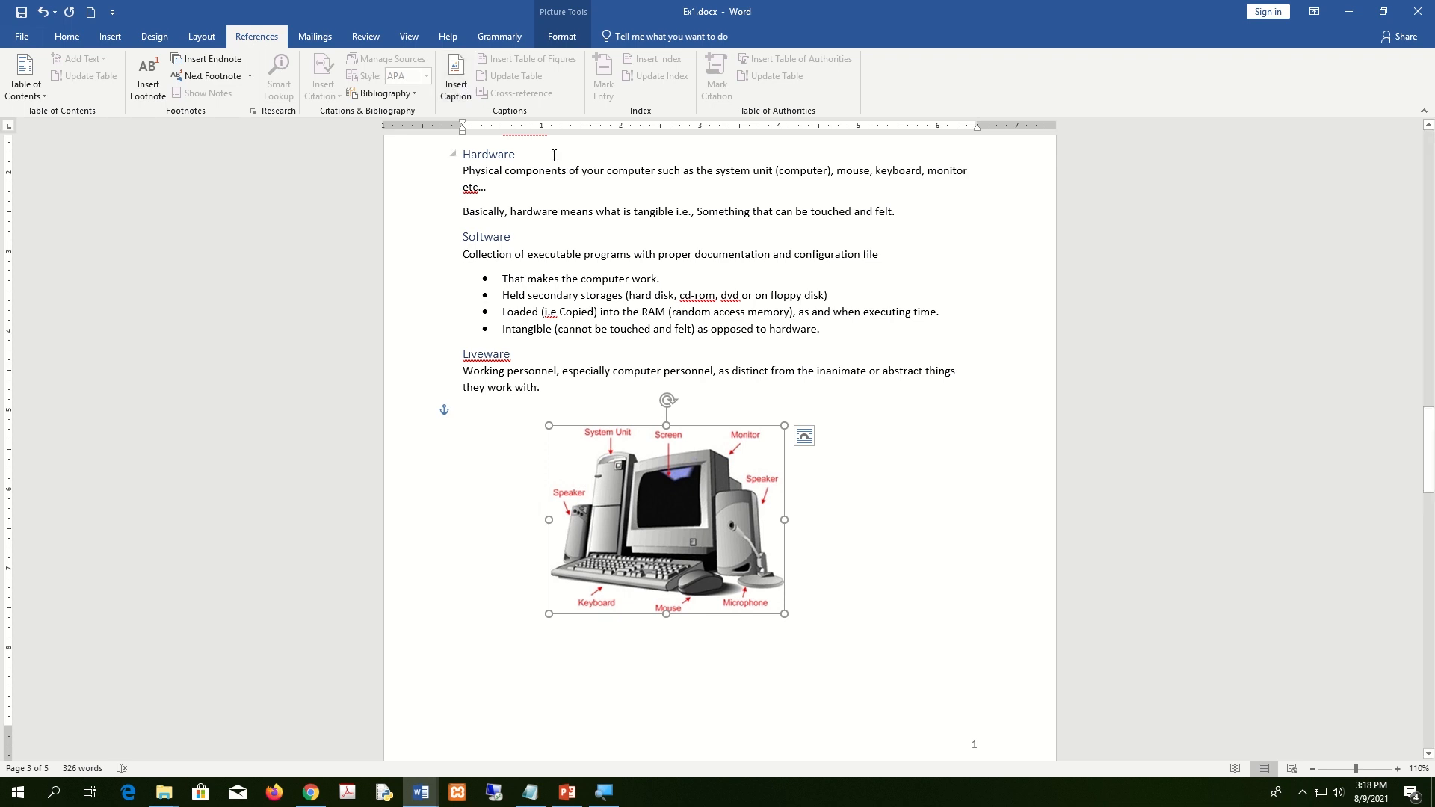
# Caption the computer picture 'Figure 1 : Computer System' and centre the caption.
pyautogui.click(455, 79)
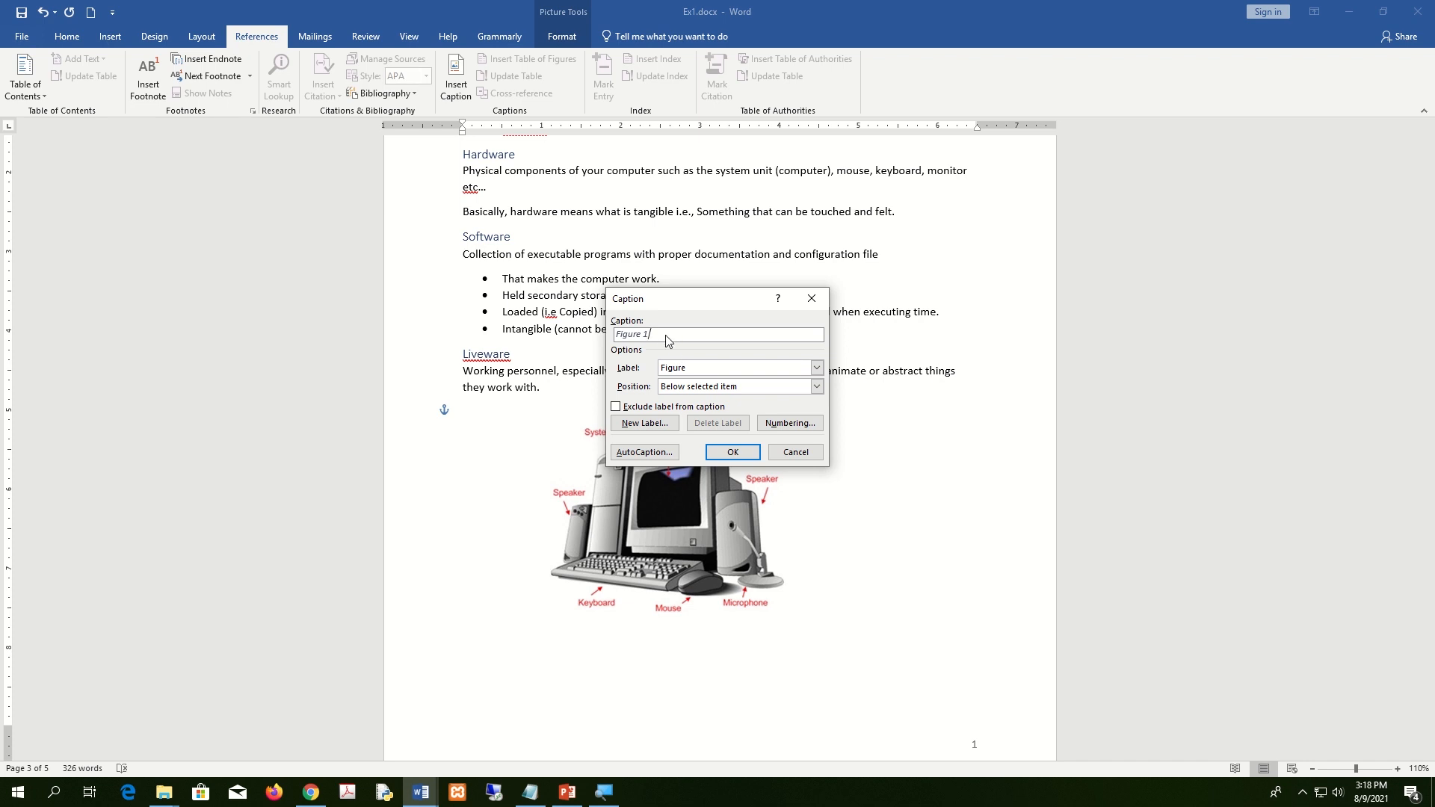
pyautogui.click(732, 454)
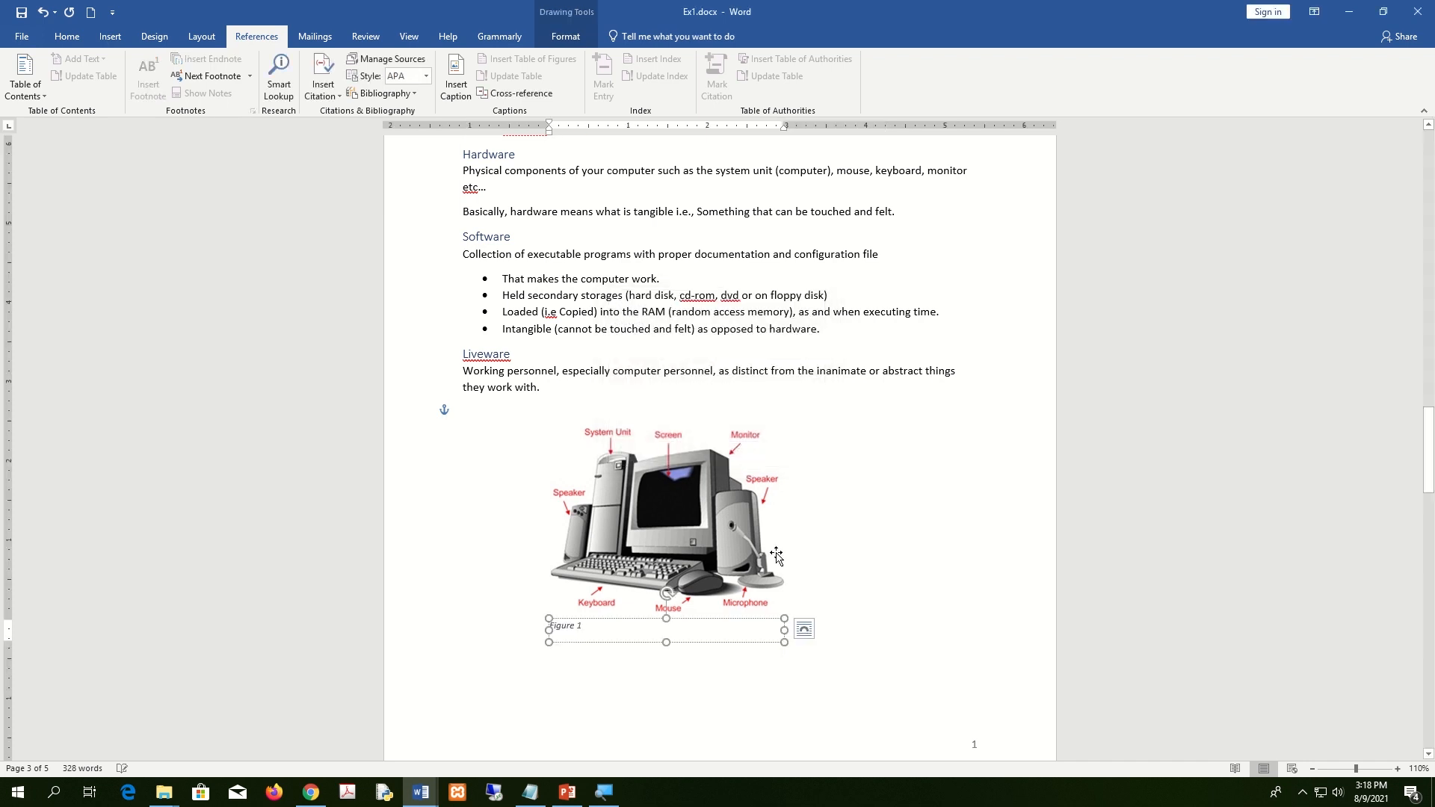
pyautogui.write(': Computer System')
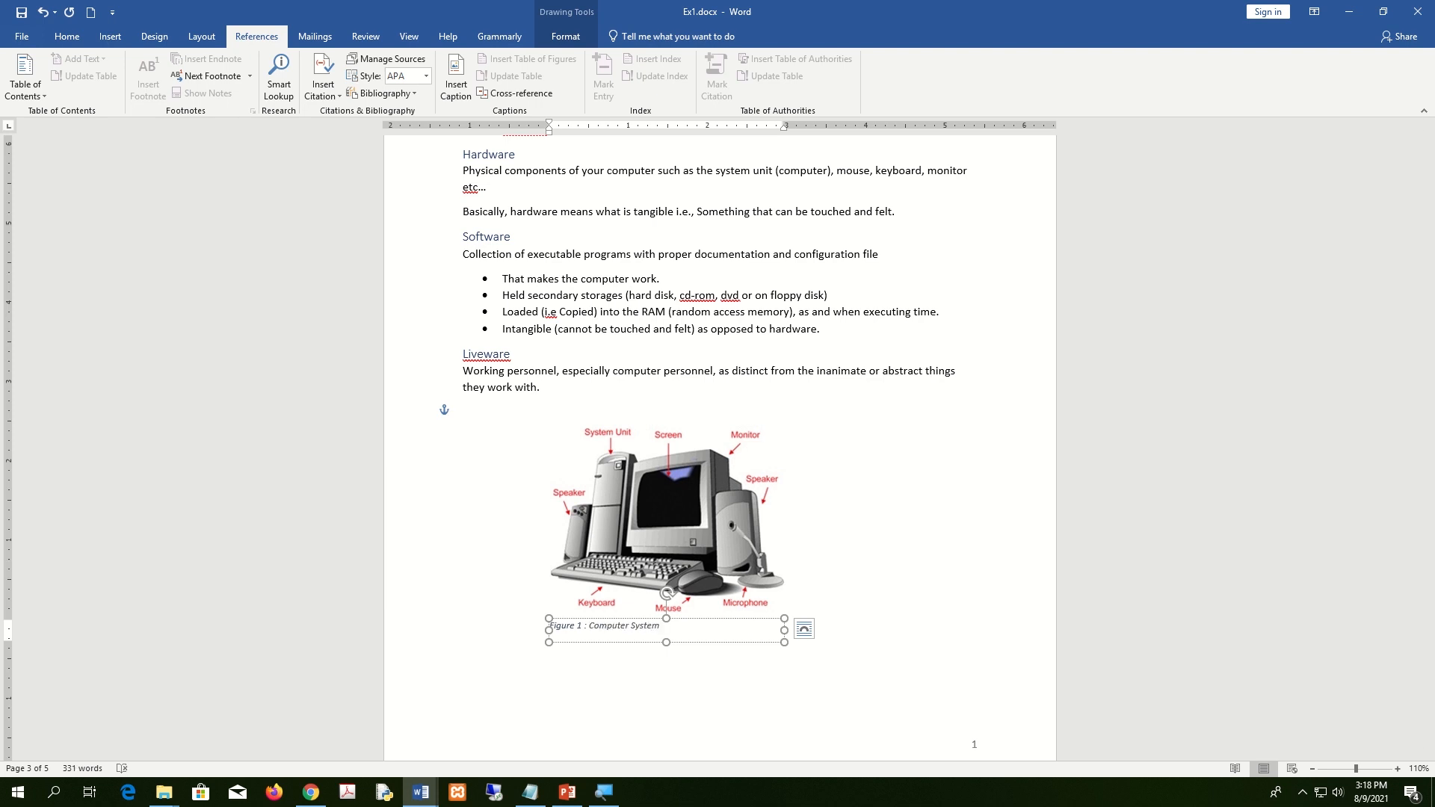
pyautogui.click(67, 36)
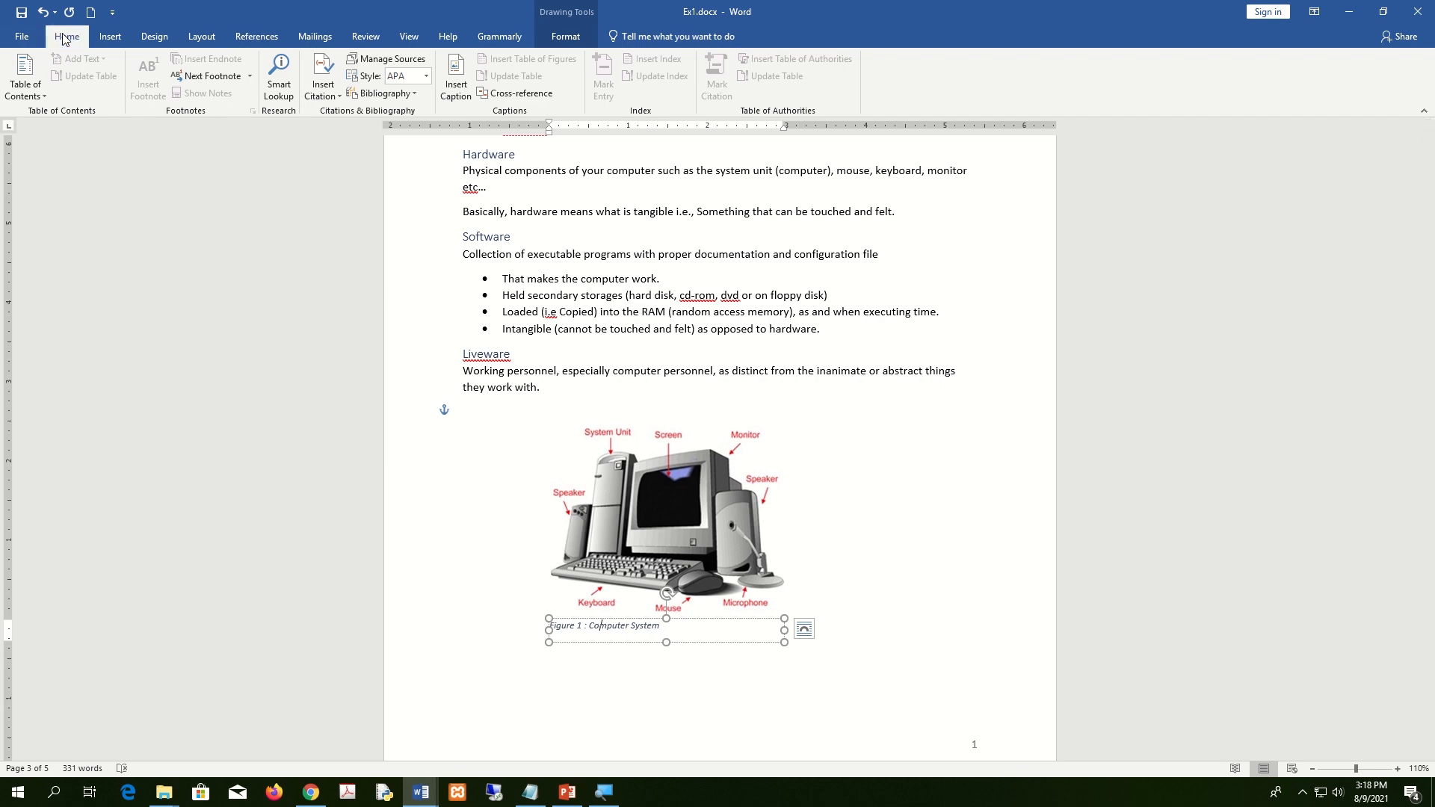
pyautogui.click(341, 88)
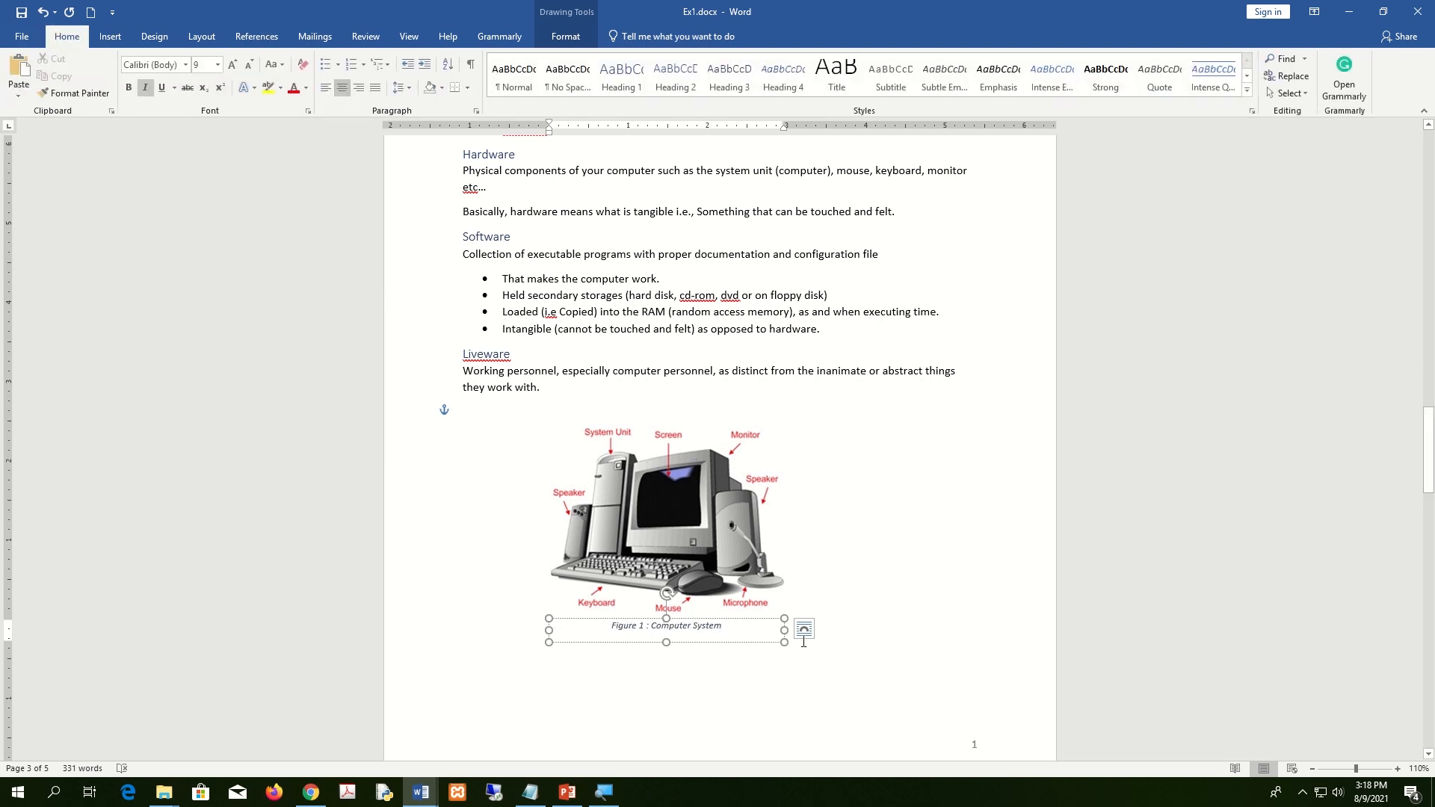
pyautogui.click(854, 619)
pyautogui.scroll(-3, 836, 623)
pyautogui.scroll(-8, 836, 623)
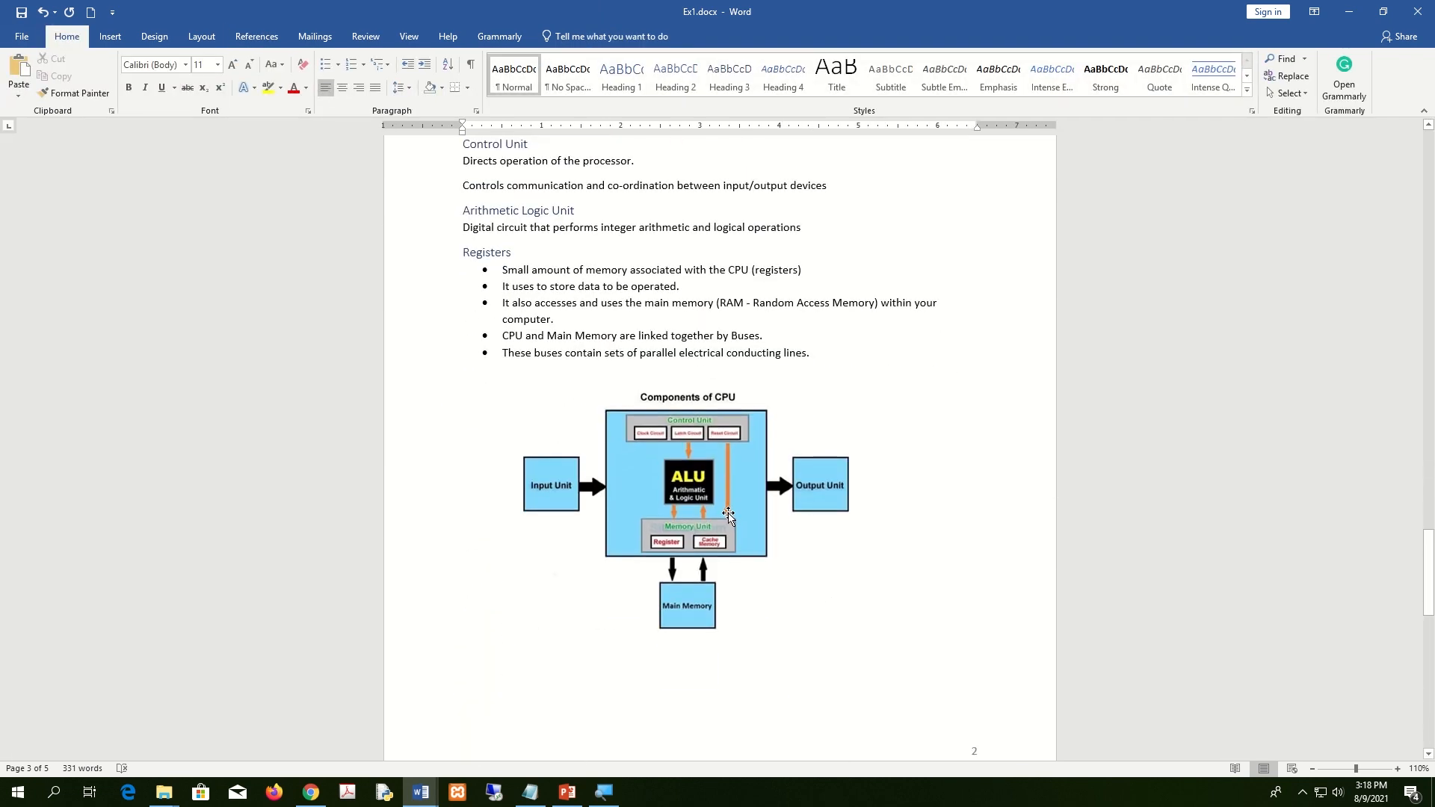
# Caption the storage hierarchy pyramid 'Figure 2 : Memory Hierachy'.
pyautogui.click(729, 516)
pyautogui.scroll(-11, 729, 516)
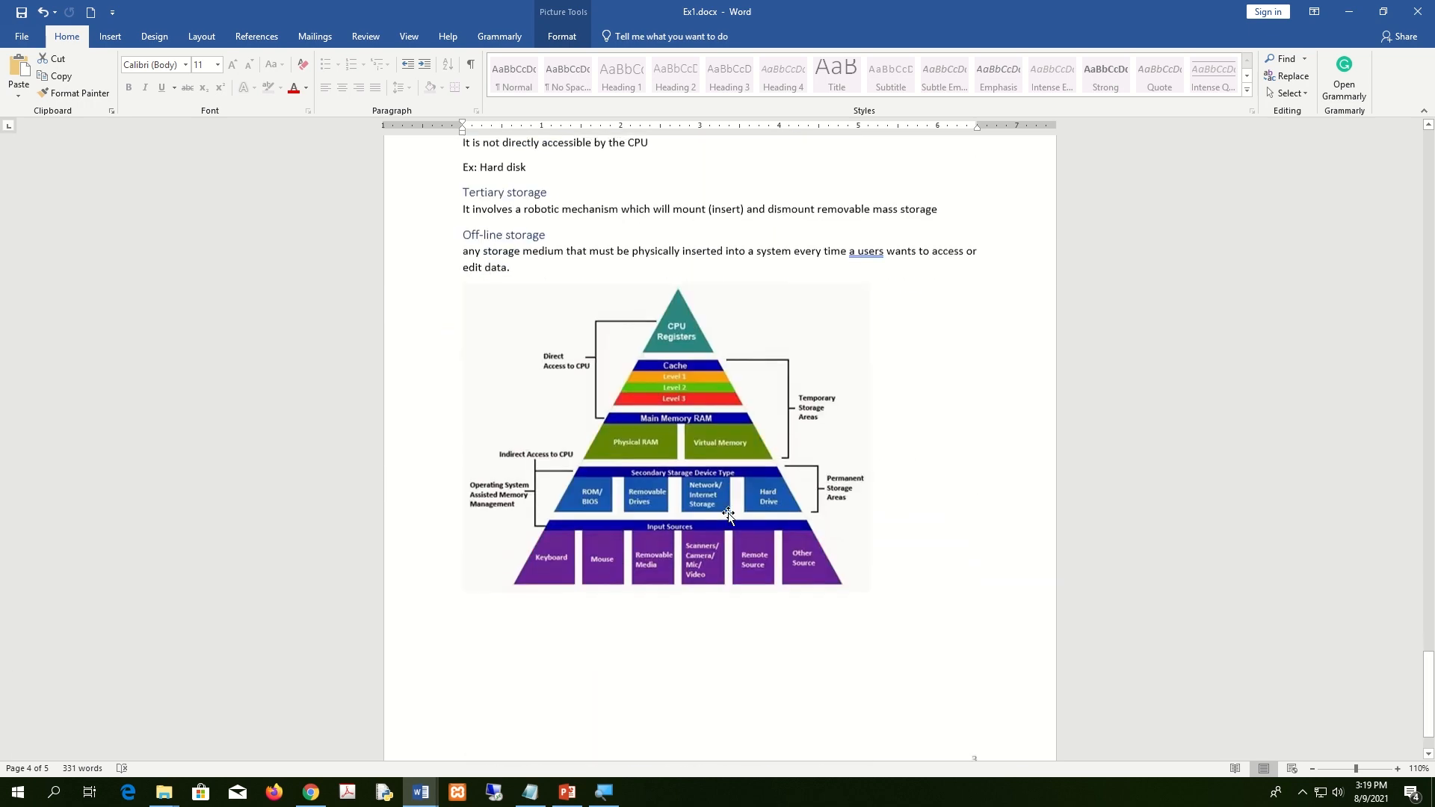
pyautogui.click(737, 441)
pyautogui.scroll(2, 737, 441)
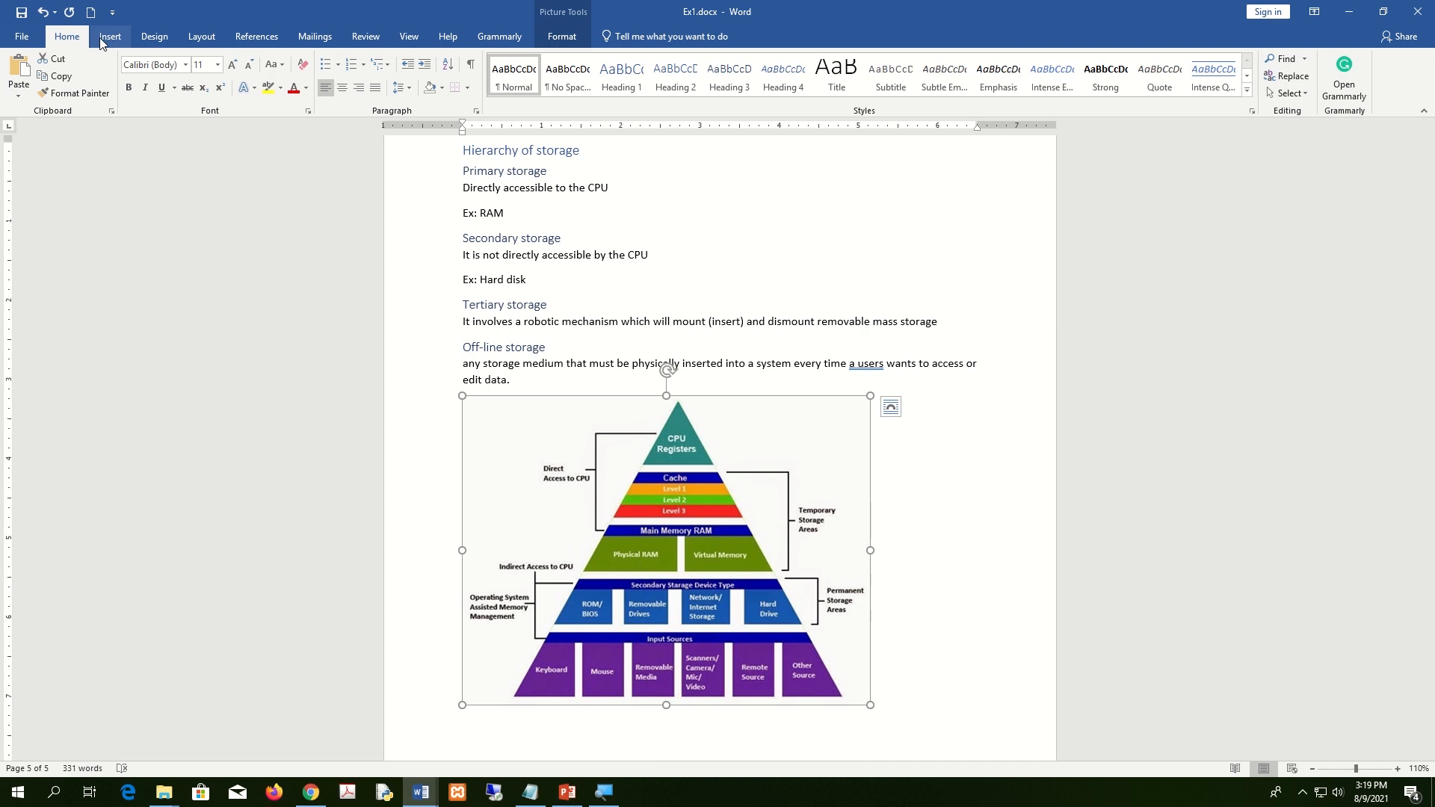
pyautogui.click(271, 42)
pyautogui.click(455, 82)
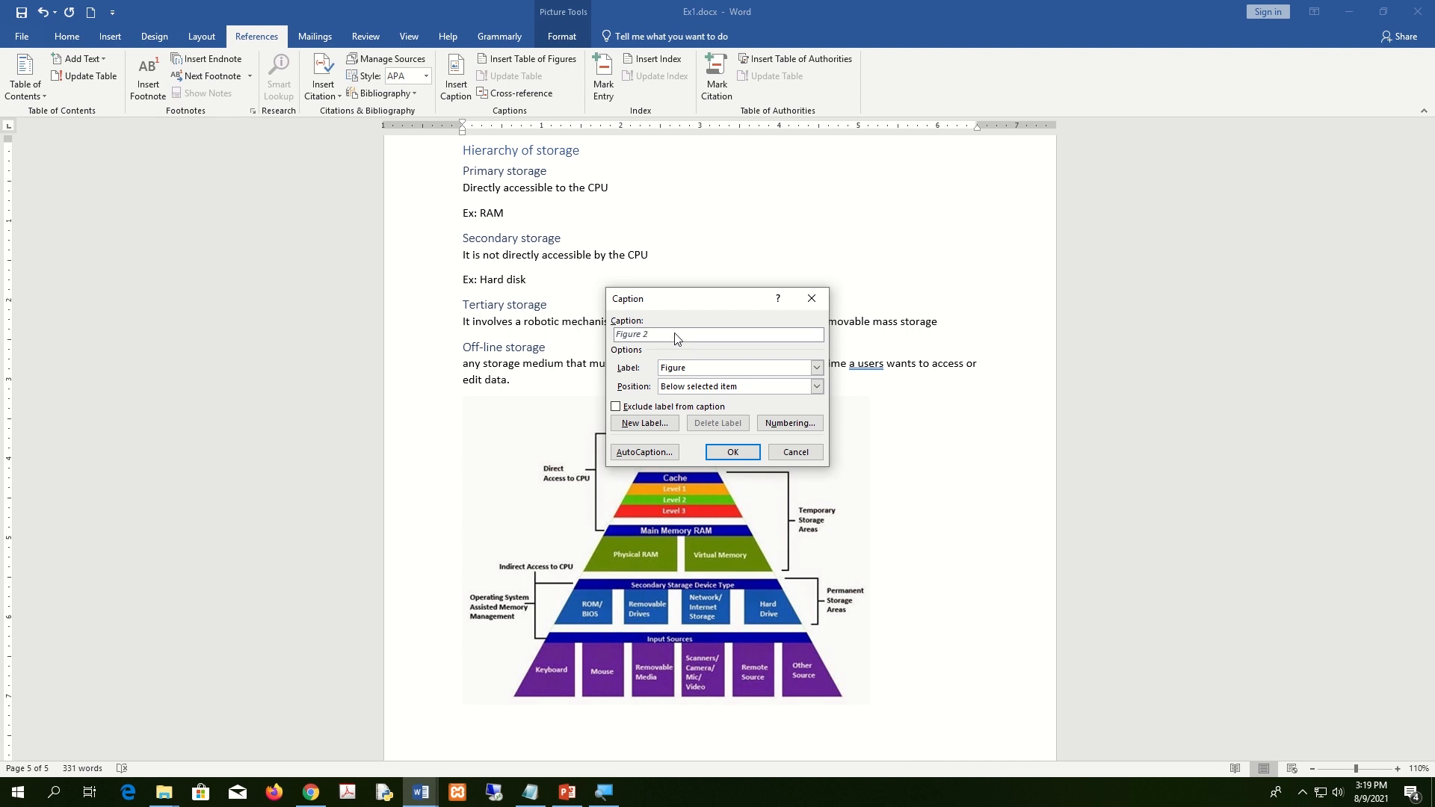
pyautogui.click(733, 452)
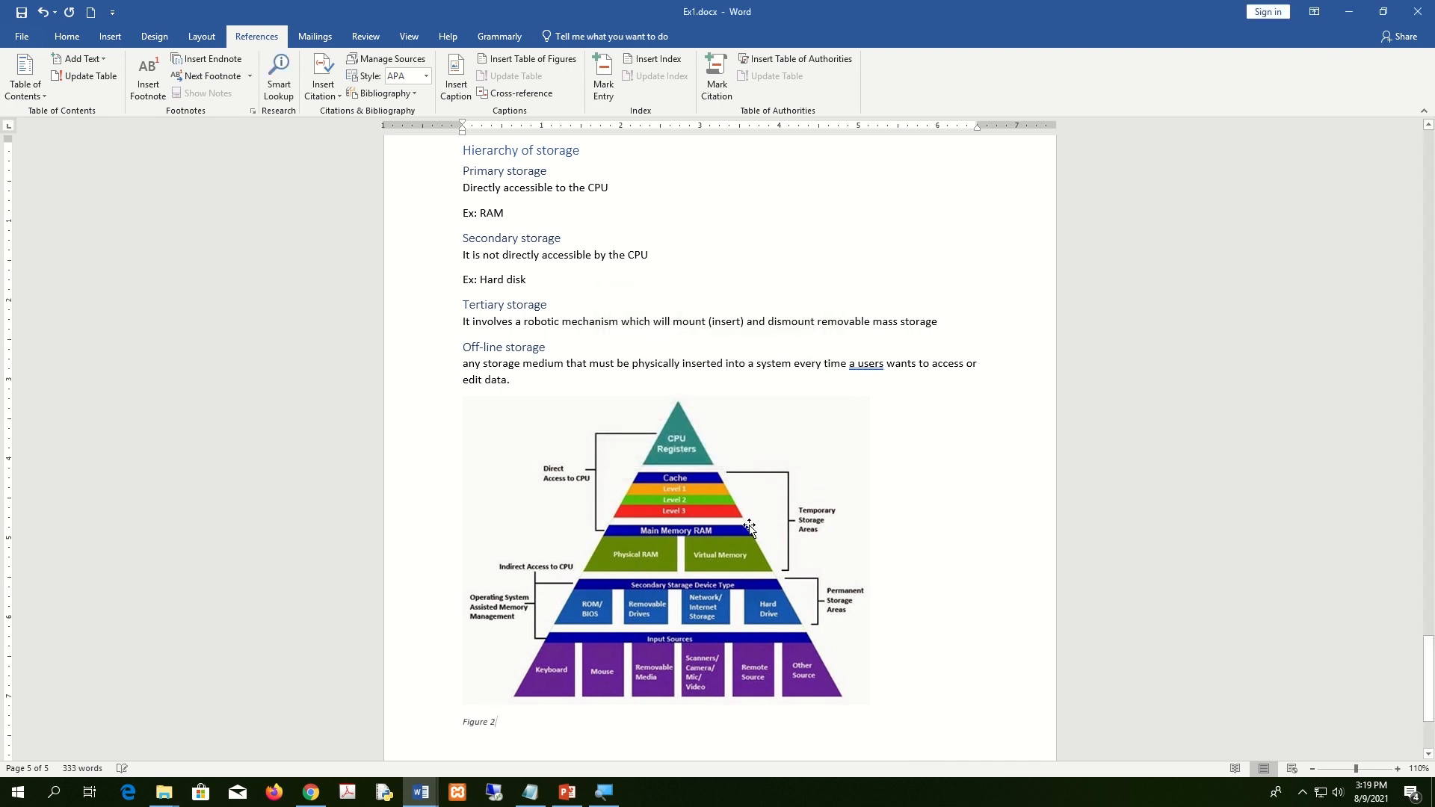
pyautogui.write('Memory Hi')
# Correct 'Hierachy' to 'Hierarchy' in the caption and centre the caption.
pyautogui.rightClick(557, 723)
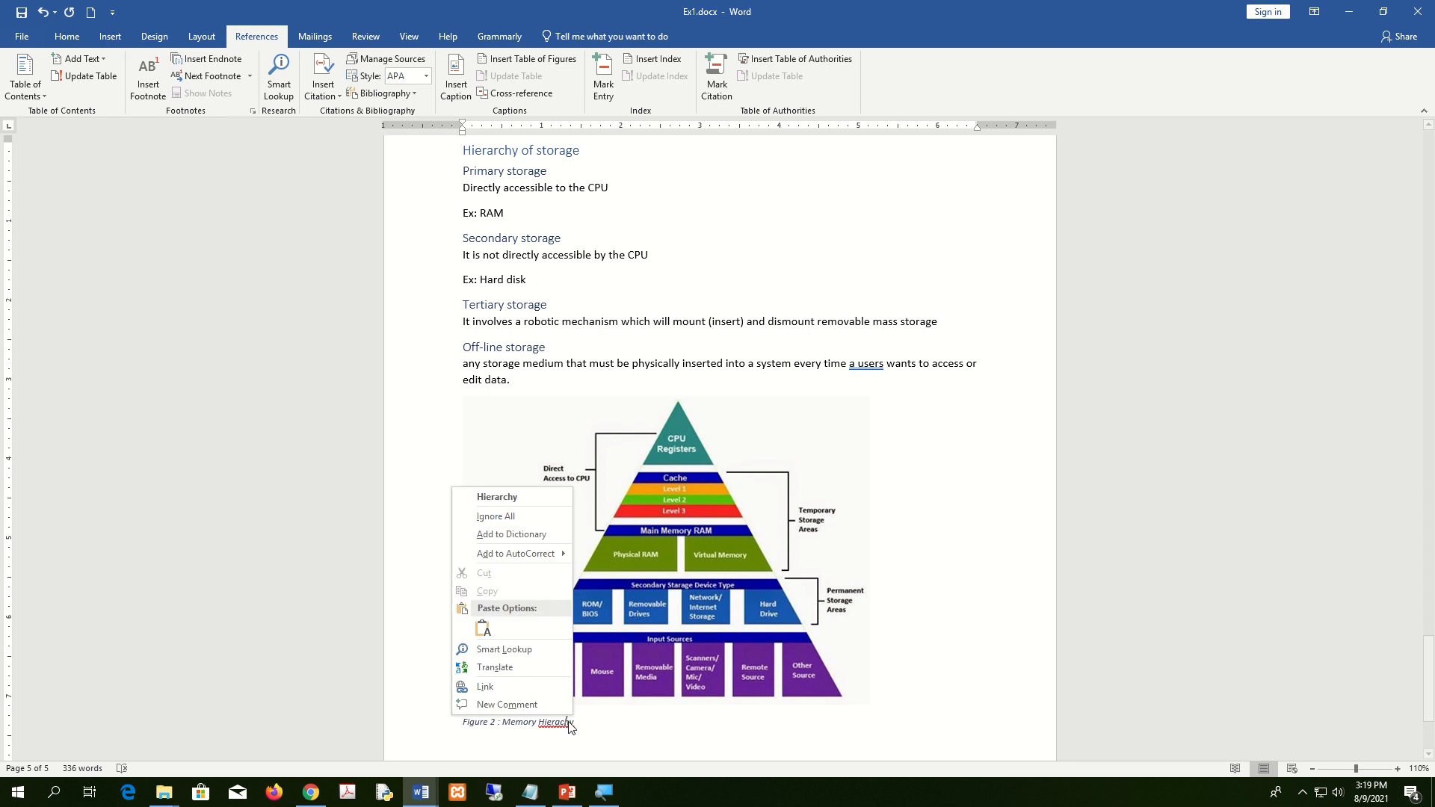
pyautogui.click(634, 732)
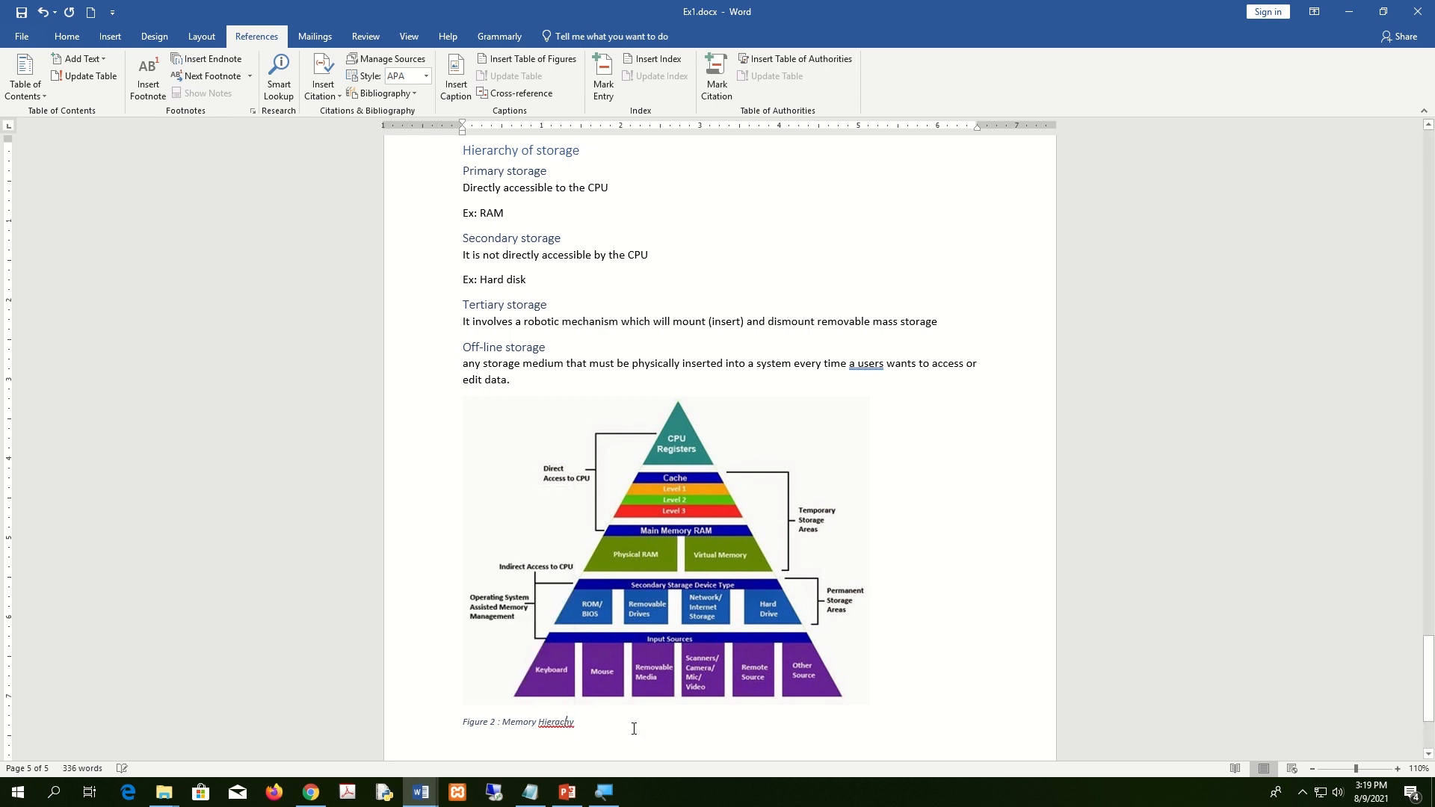
pyautogui.rightClick(560, 722)
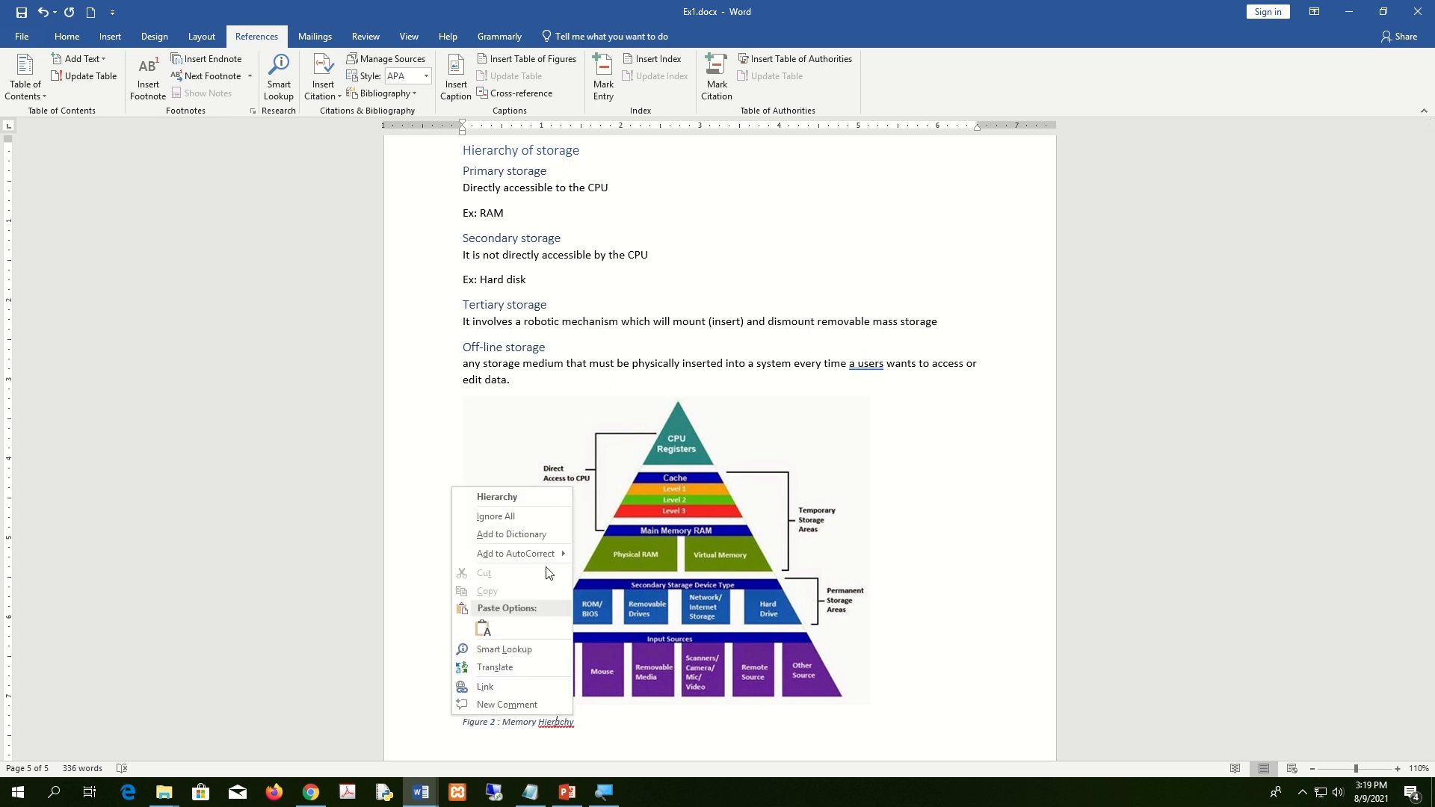
pyautogui.click(539, 499)
pyautogui.moveTo(606, 731); pyautogui.dragTo(461, 725)
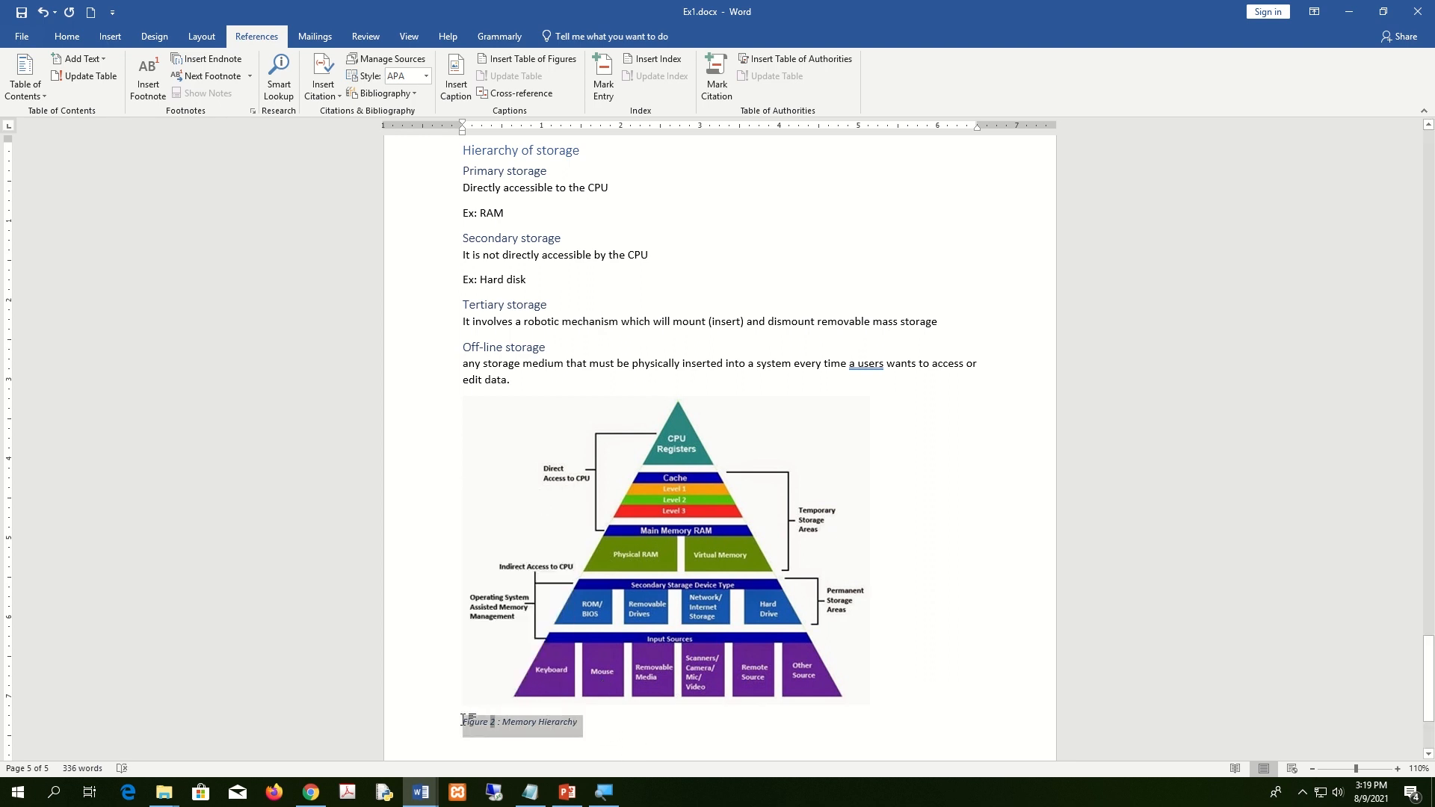
pyautogui.click(66, 37)
pyautogui.click(342, 88)
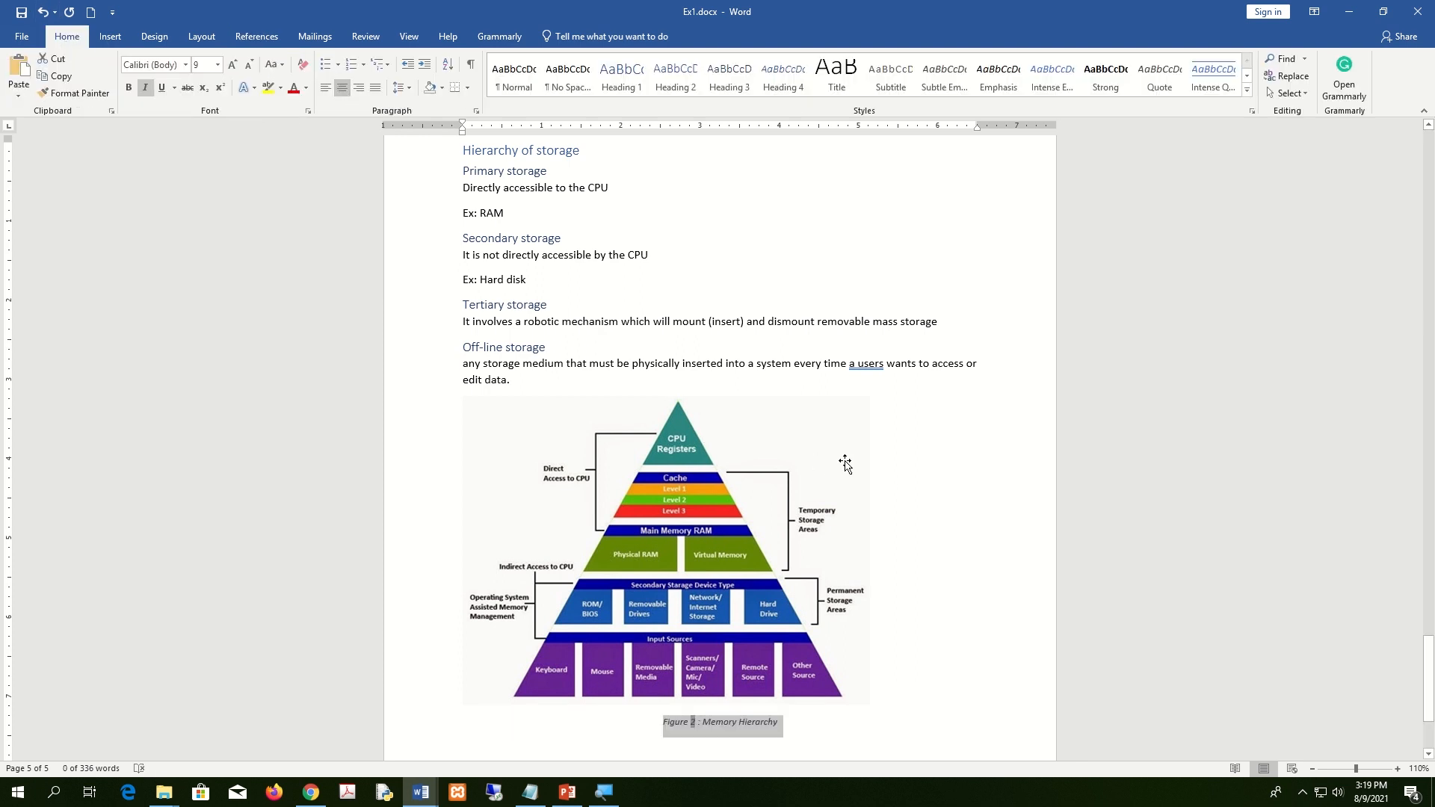
# Set the pyramid picture to Square wrapping, nudge it right, and push the caption below it.
pyautogui.moveTo(755, 512)
pyautogui.mouseDown()
pyautogui.moveTo(704, 501)
pyautogui.moveTo(757, 509)
pyautogui.mouseUp()
pyautogui.click(563, 37)
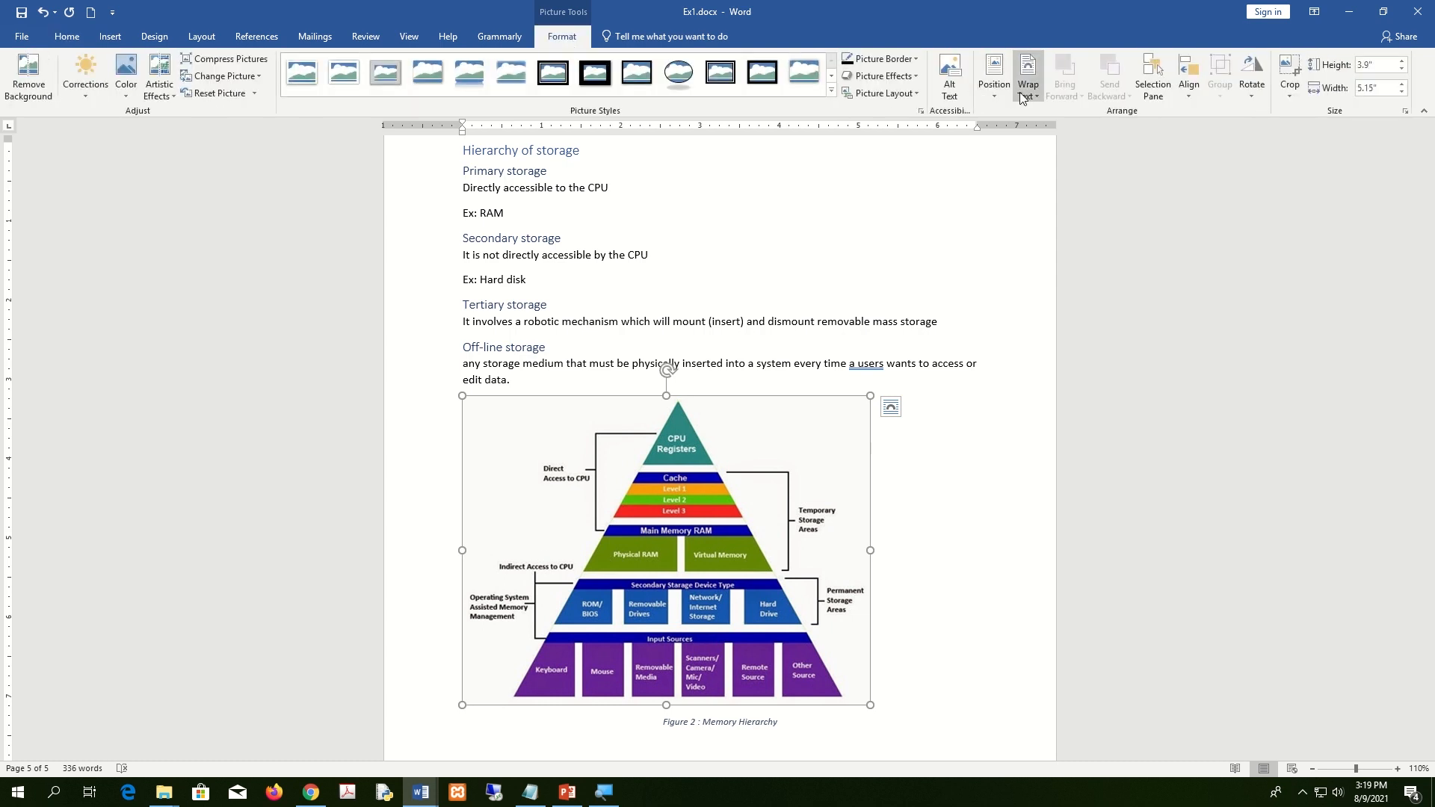
pyautogui.click(1035, 90)
pyautogui.click(1051, 136)
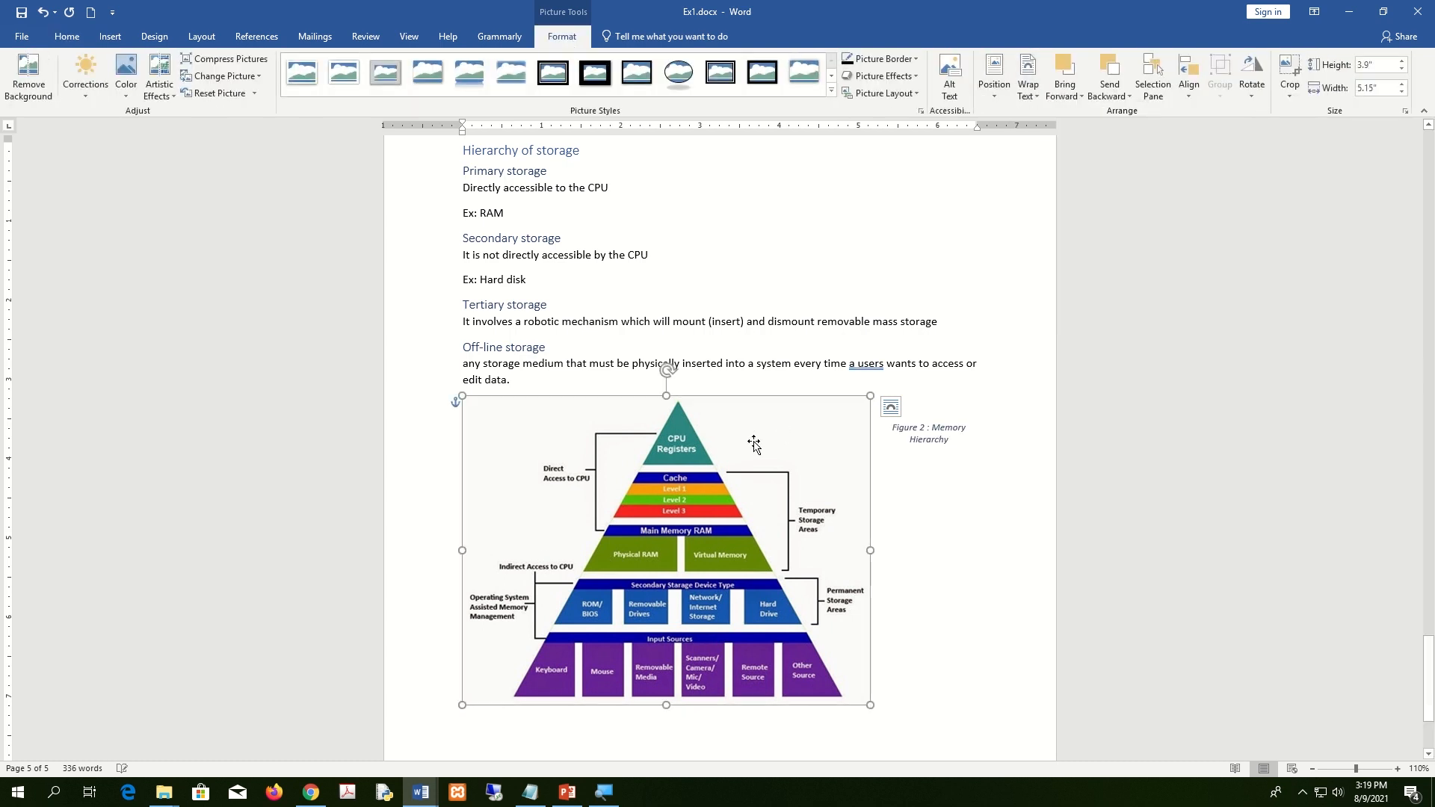
pyautogui.moveTo(754, 444); pyautogui.dragTo(775, 444)
pyautogui.click(905, 431)
pyautogui.press('Return')
pyautogui.press('Return')
pyautogui.press('Return')
pyautogui.press('Return')
pyautogui.press('Return')
pyautogui.press('Return')
pyautogui.press('Return')
pyautogui.press('Return')
pyautogui.press('Return')
pyautogui.press('Return')
pyautogui.press('Return')
pyautogui.press('Return')
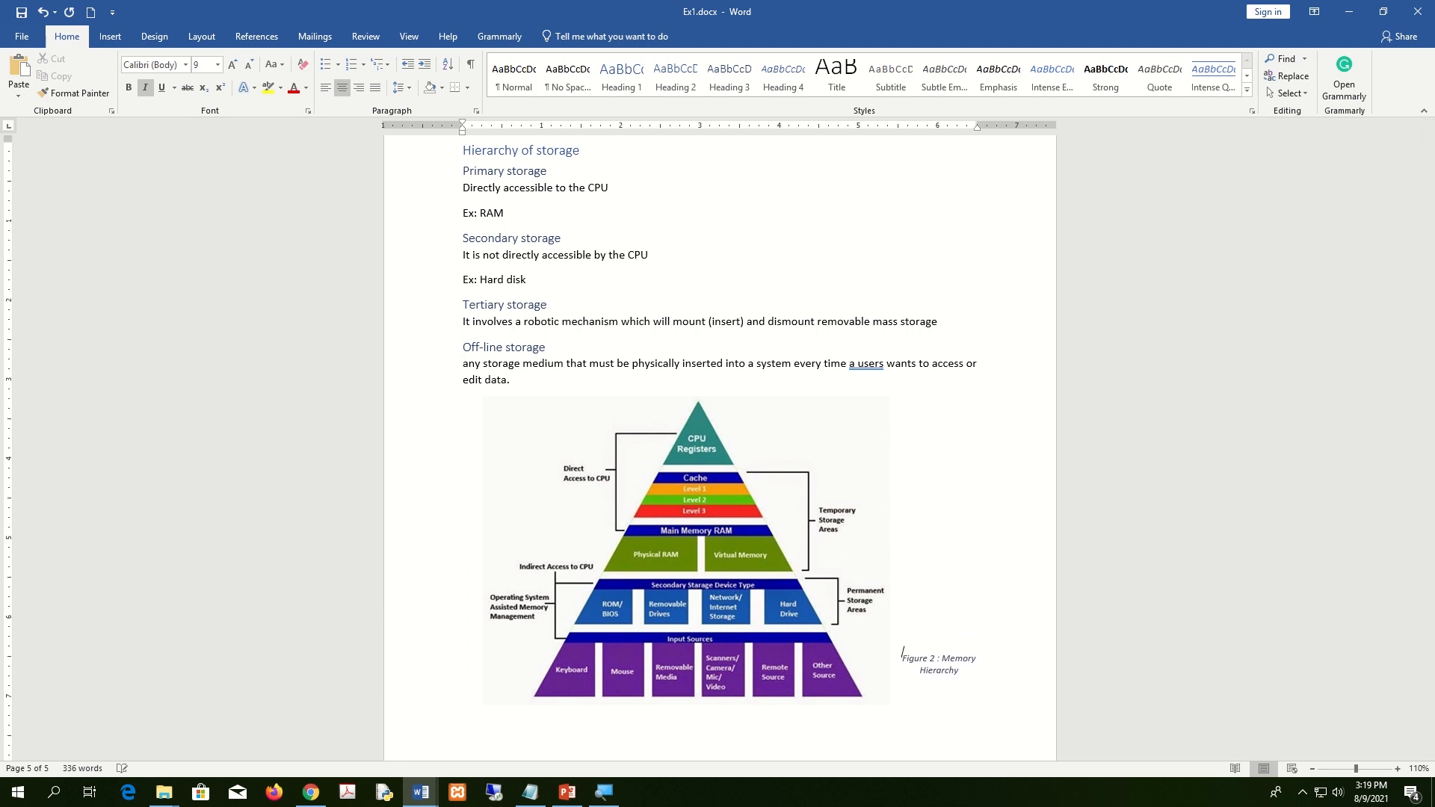
pyautogui.press('Return')
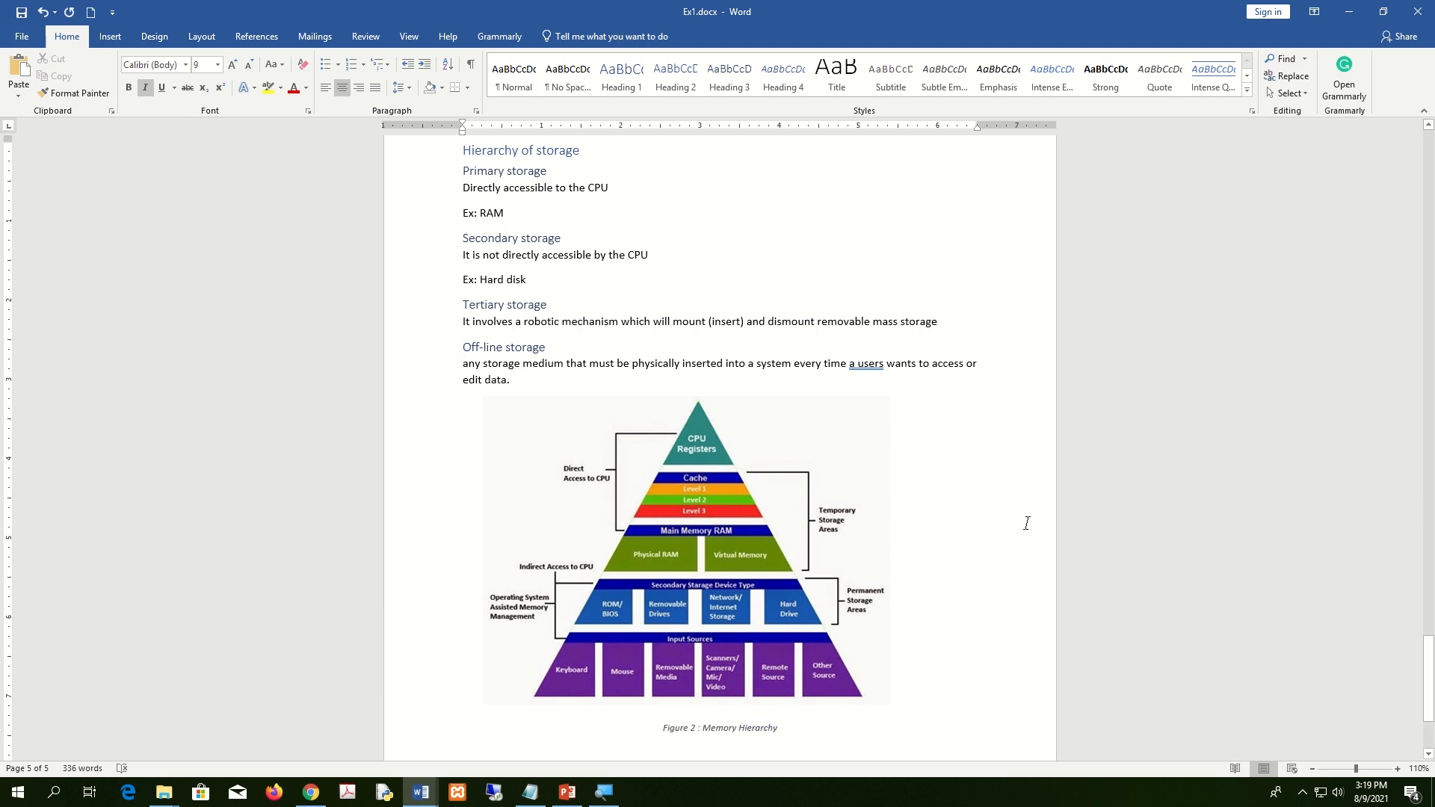
pyautogui.scroll(-5, 916, 590)
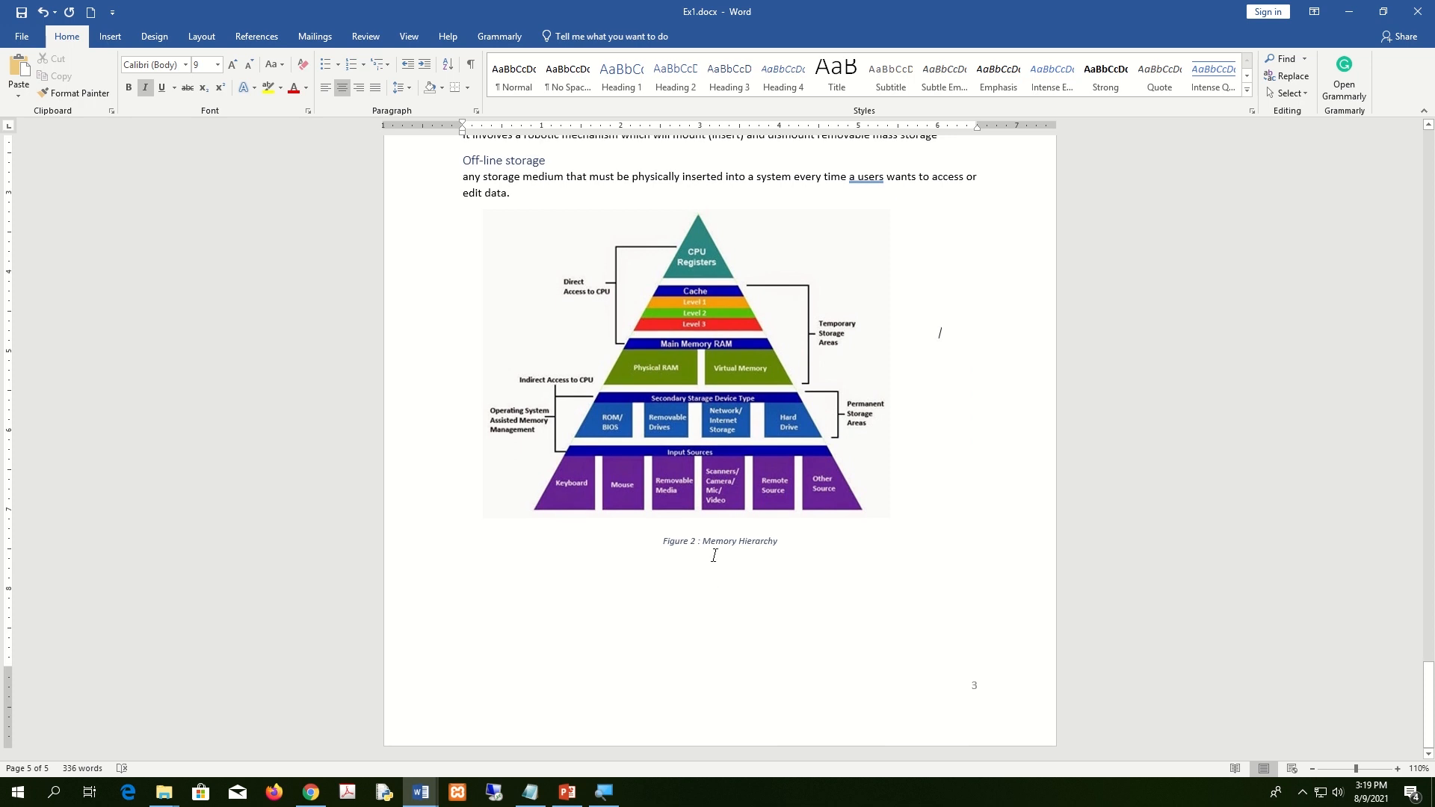
# Give the Components of CPU diagram a dark picture border.
pyautogui.scroll(15, 714, 556)
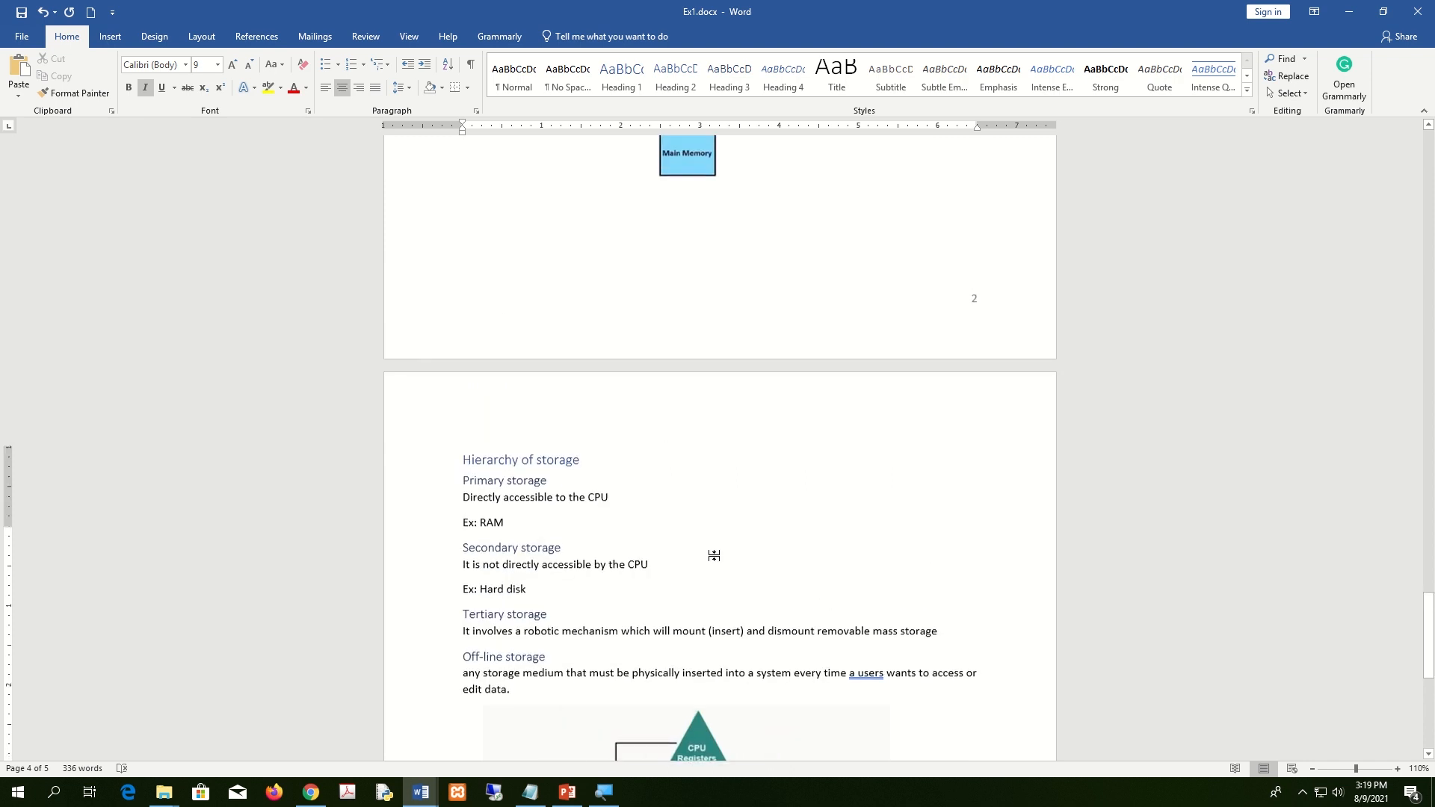
pyautogui.scroll(1, 714, 555)
pyautogui.click(722, 372)
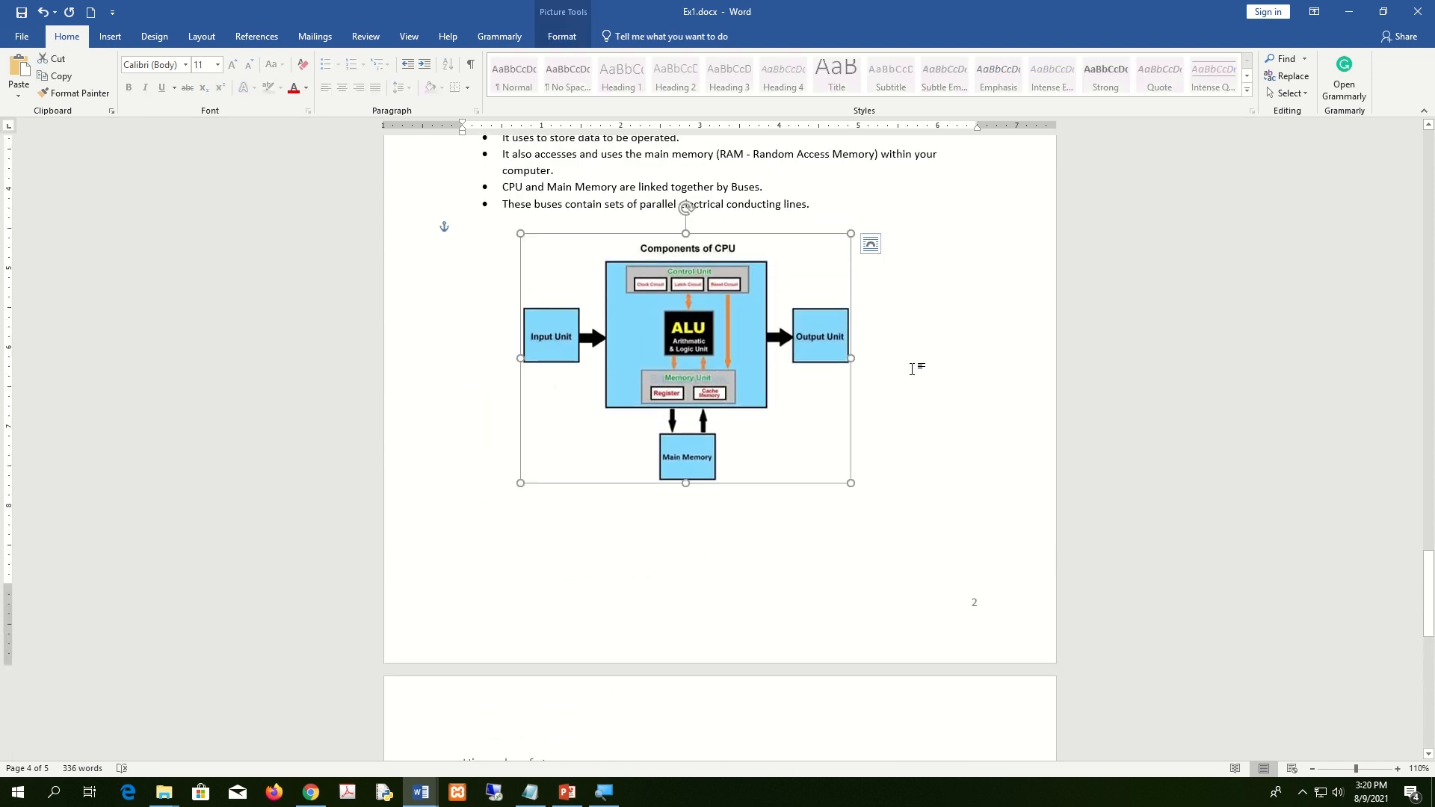
pyautogui.click(571, 39)
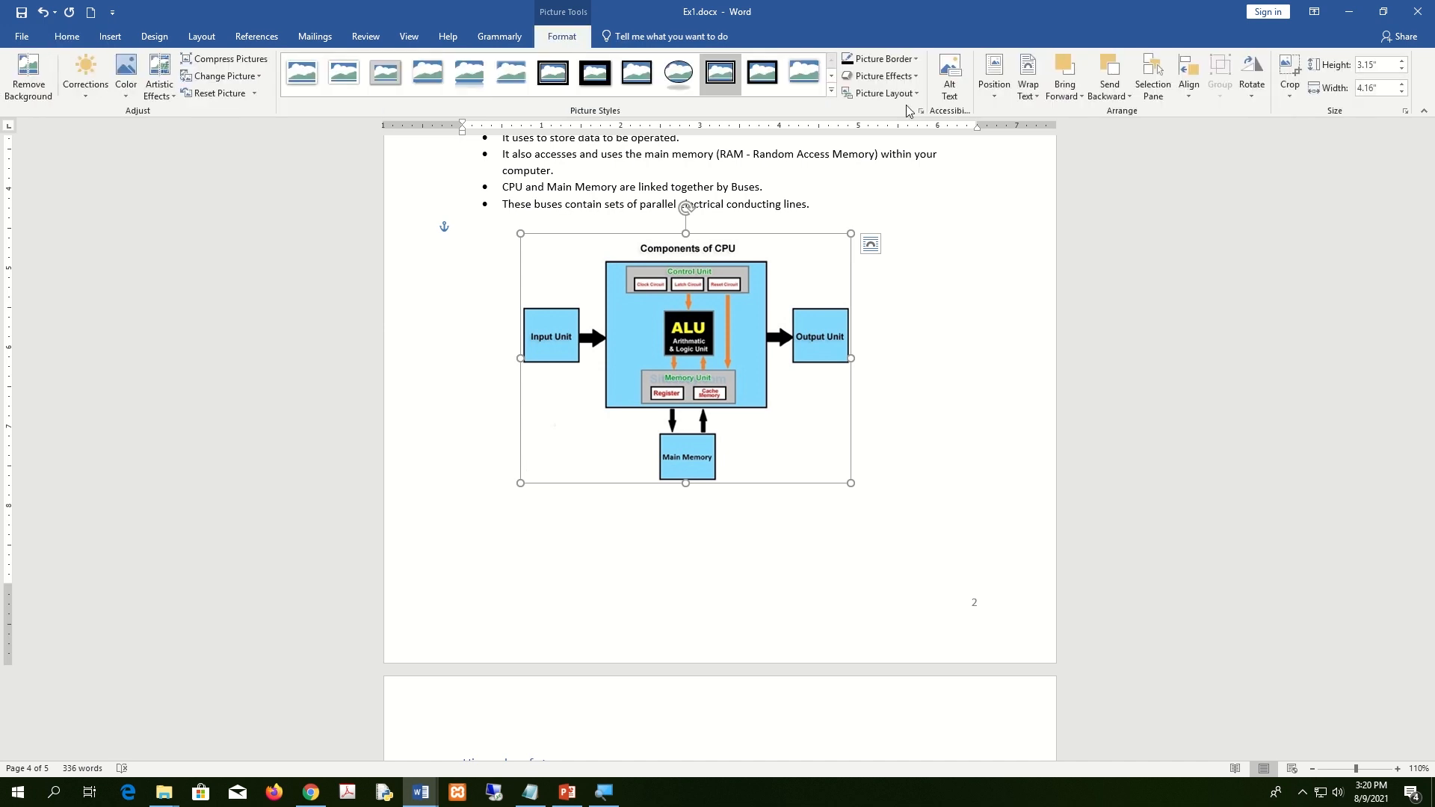
pyautogui.click(915, 59)
pyautogui.click(860, 106)
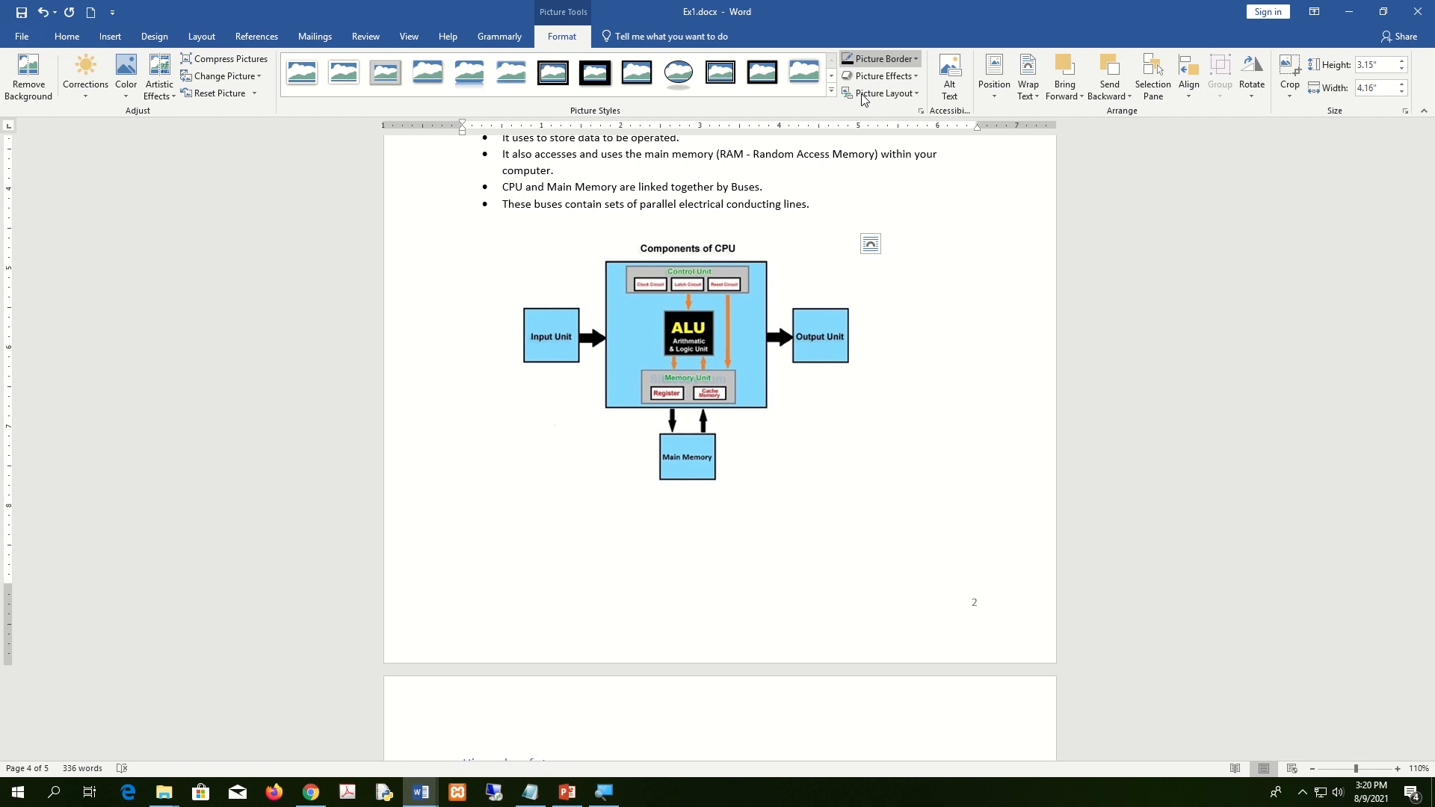
pyautogui.click(899, 430)
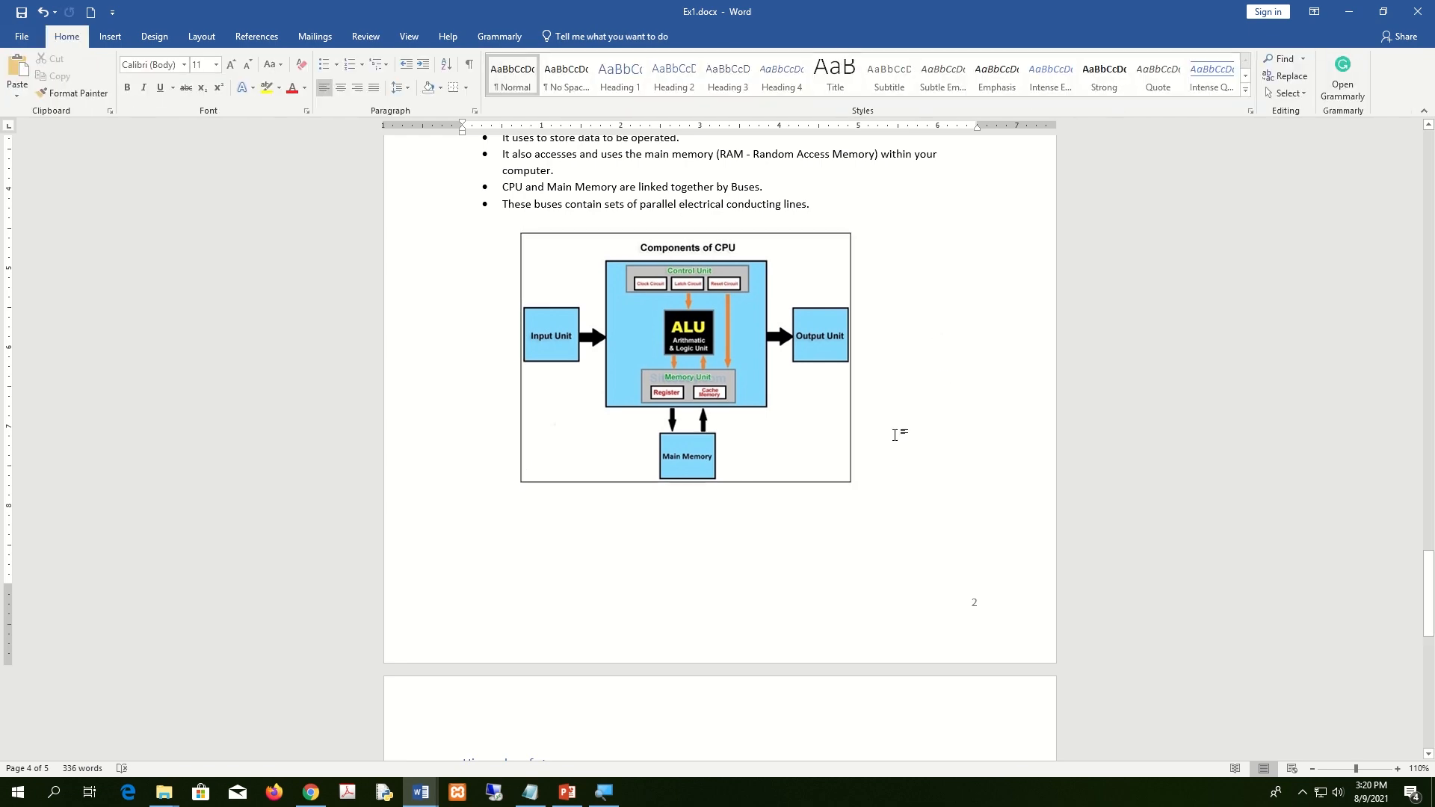
pyautogui.click(742, 372)
# Inspect the Computer System picture's border options without changing them, then reselect the CPU diagram.
pyautogui.scroll(15, 897, 463)
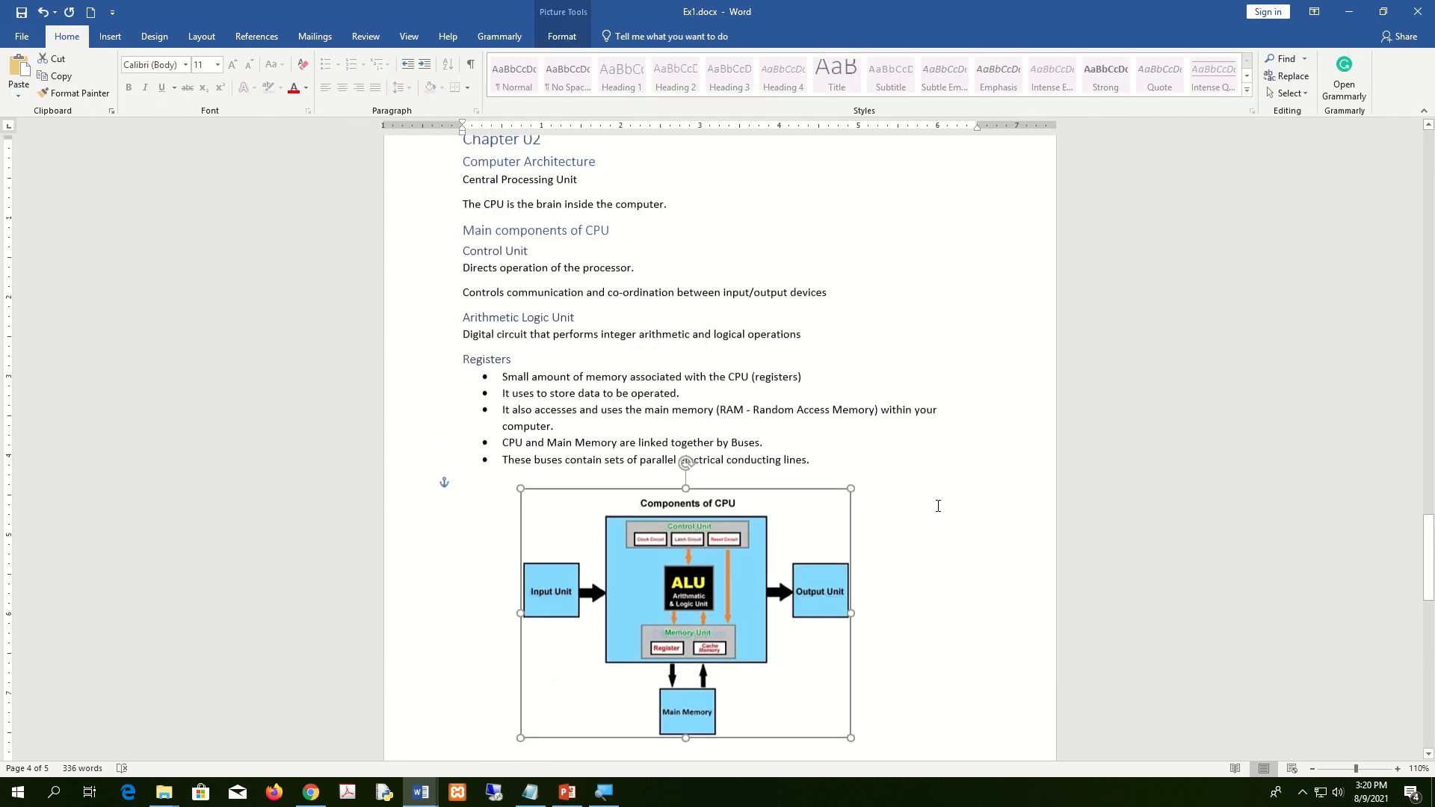
pyautogui.click(768, 482)
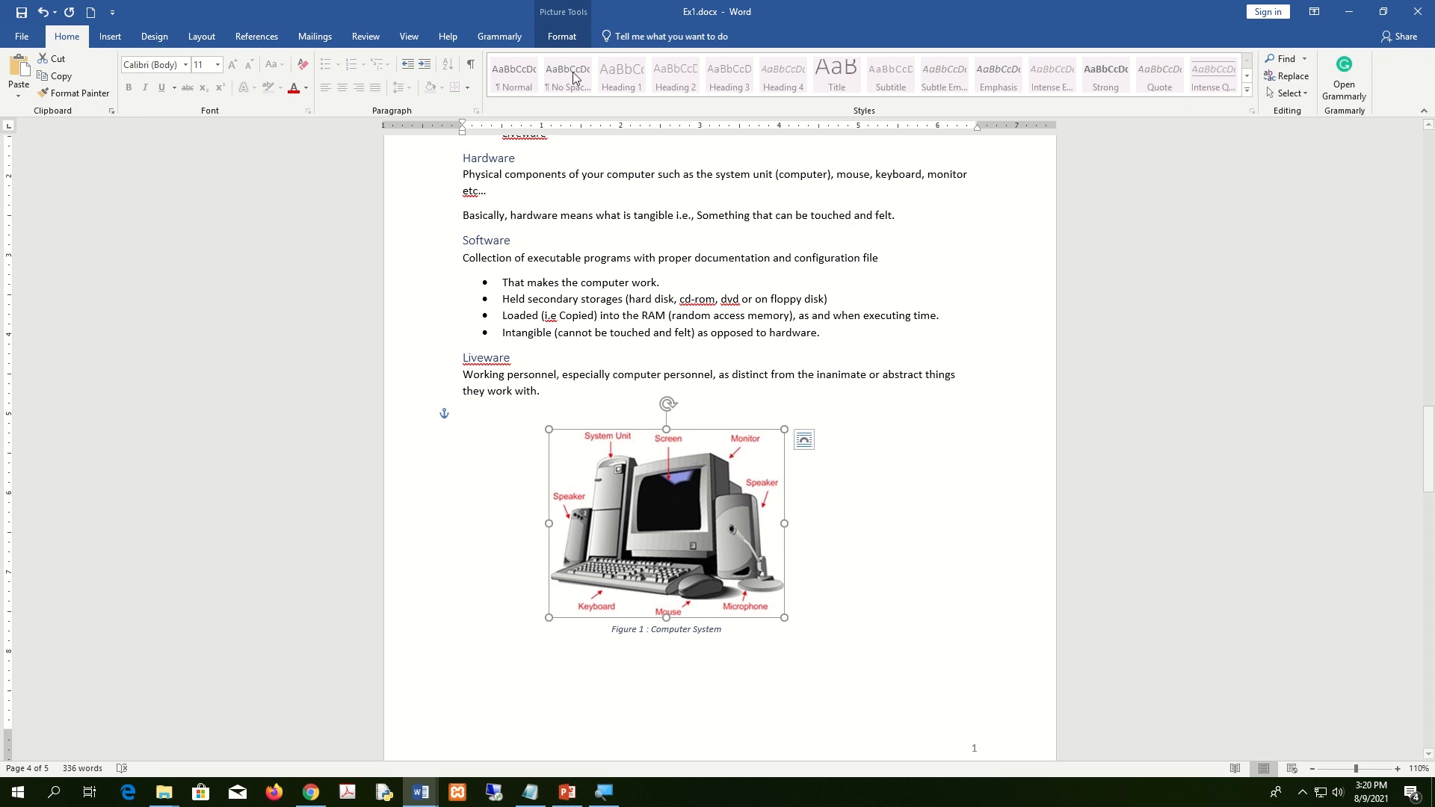
pyautogui.click(562, 35)
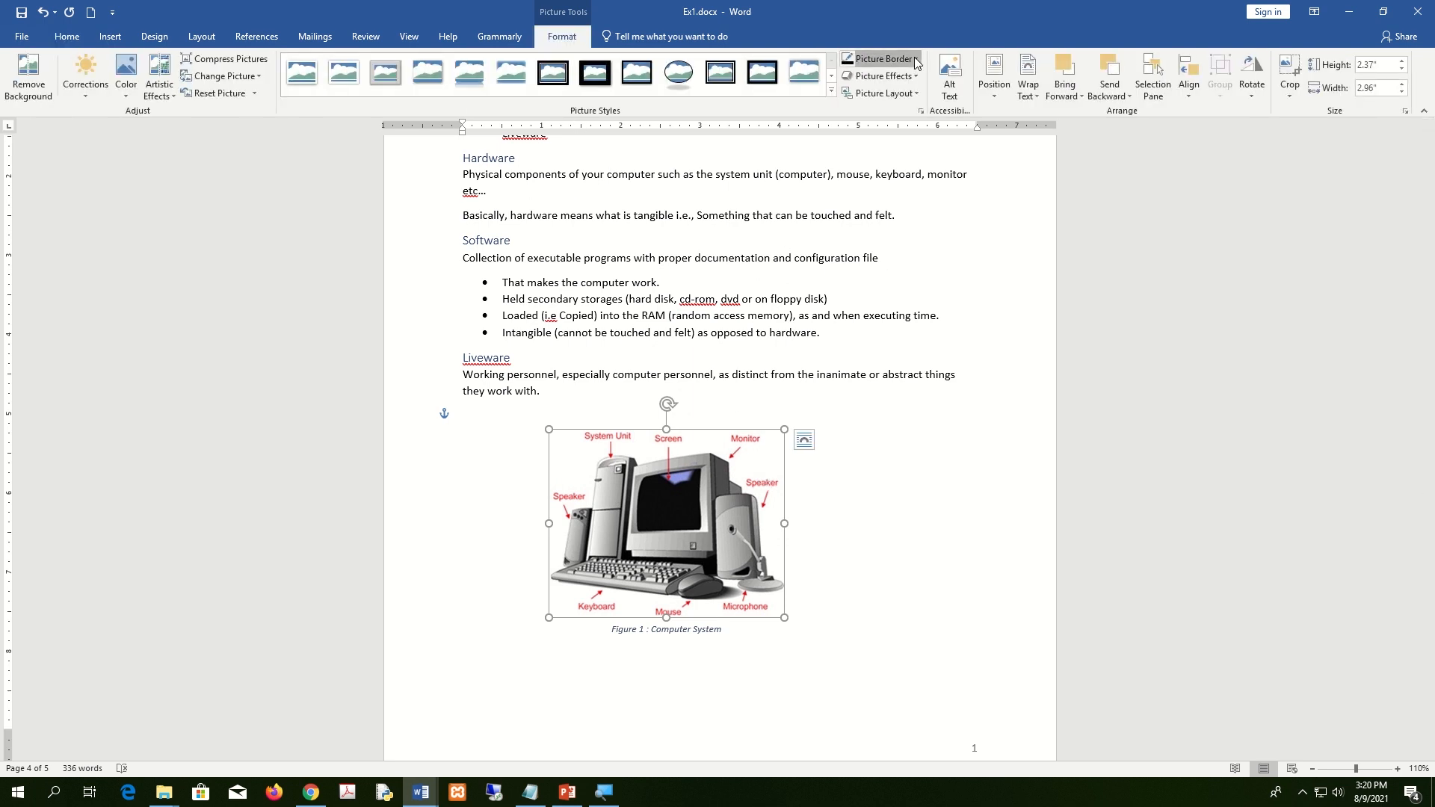
pyautogui.click(885, 59)
pyautogui.click(869, 538)
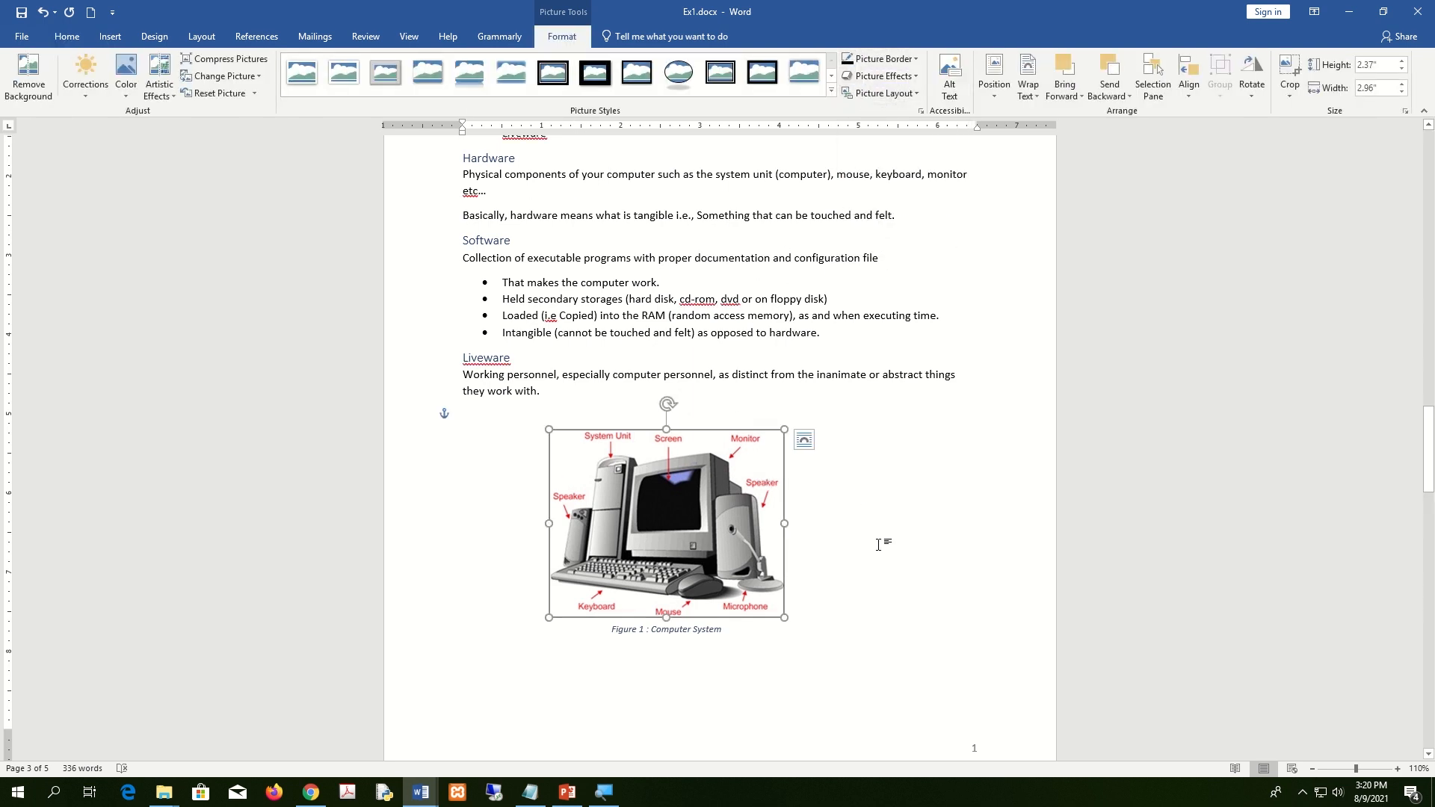
pyautogui.scroll(-15, 881, 545)
pyautogui.click(760, 496)
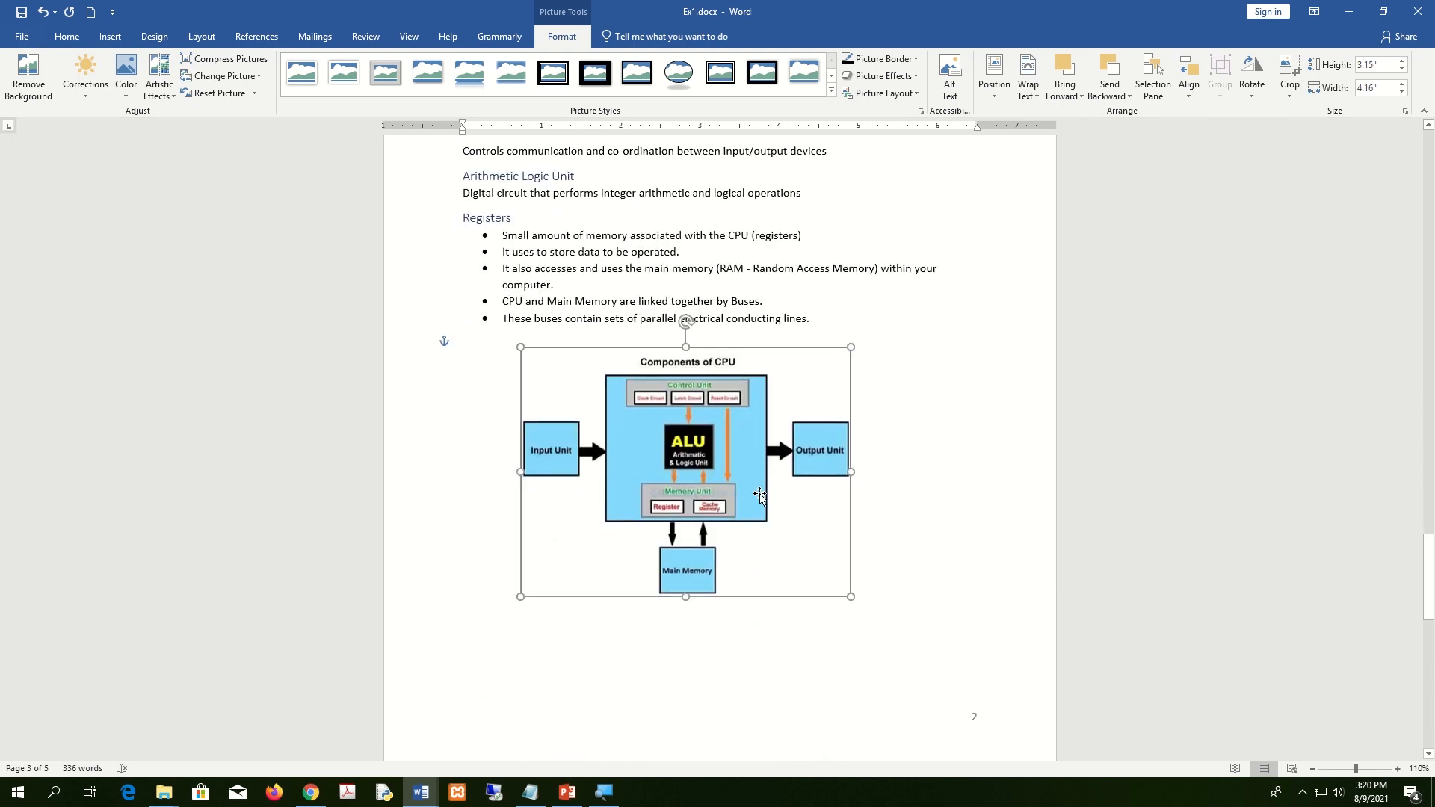
pyautogui.scroll(-1, 888, 491)
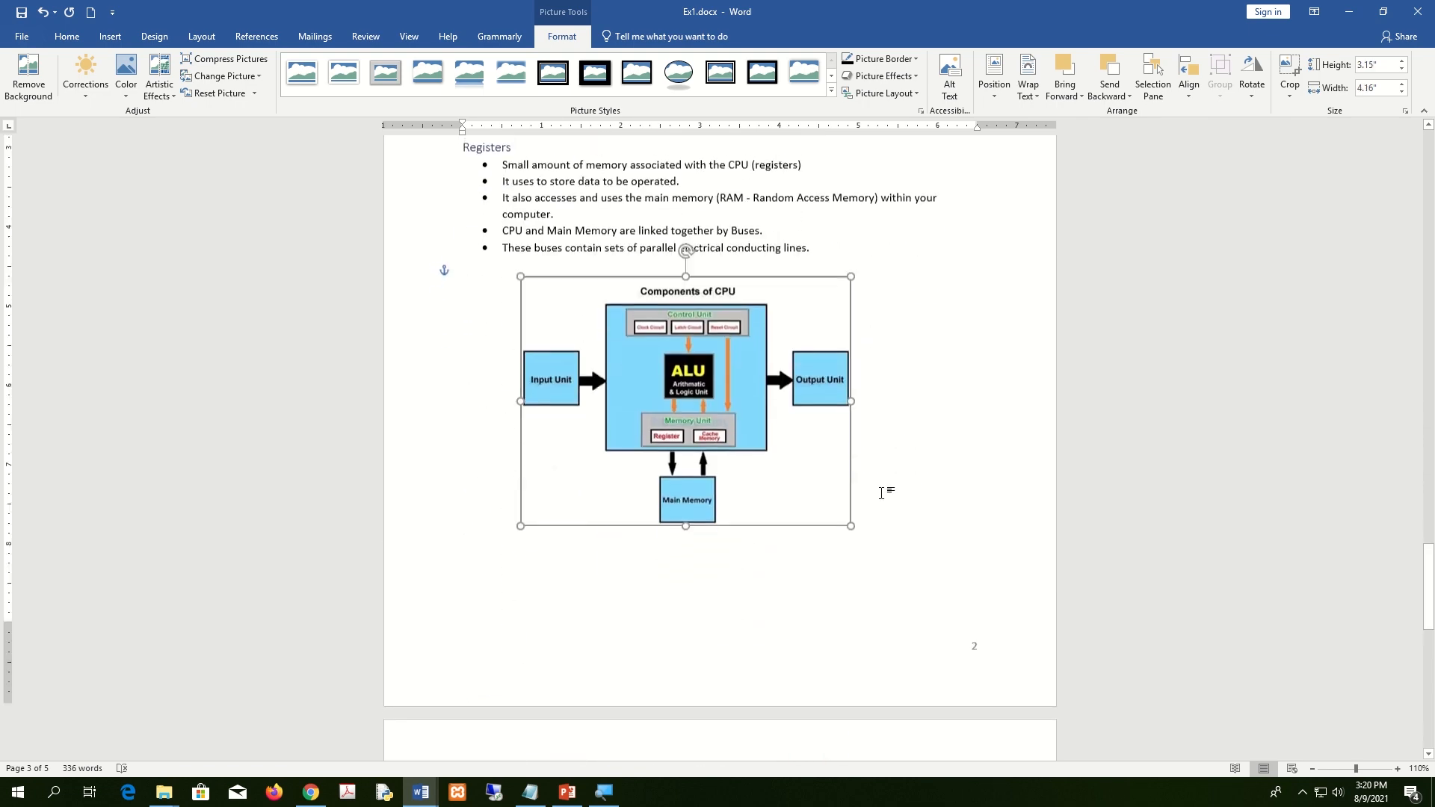
pyautogui.click(252, 37)
# Insert a Figure 2 caption beneath the Components of CPU diagram.
pyautogui.click(455, 72)
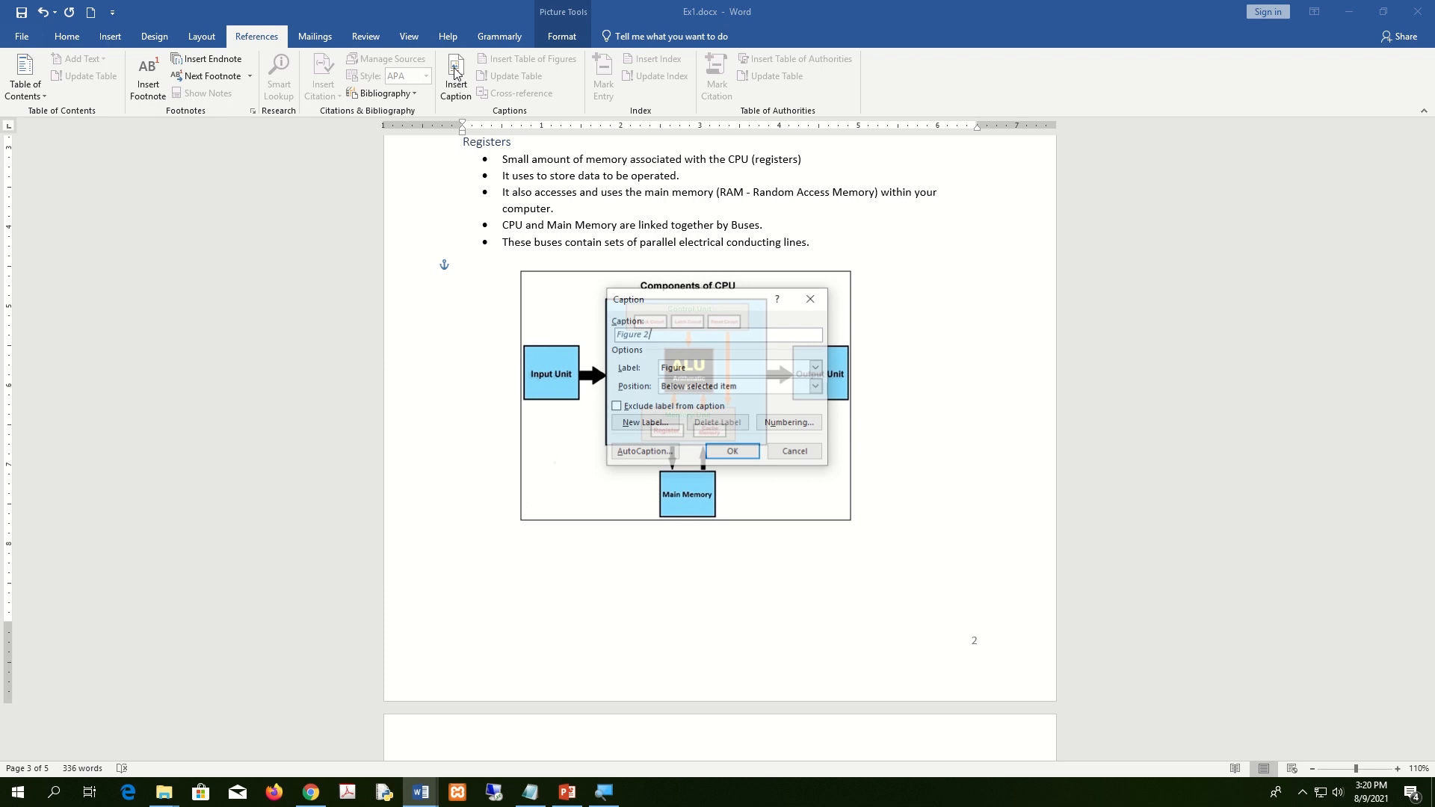
pyautogui.moveTo(732, 313); pyautogui.dragTo(939, 320)
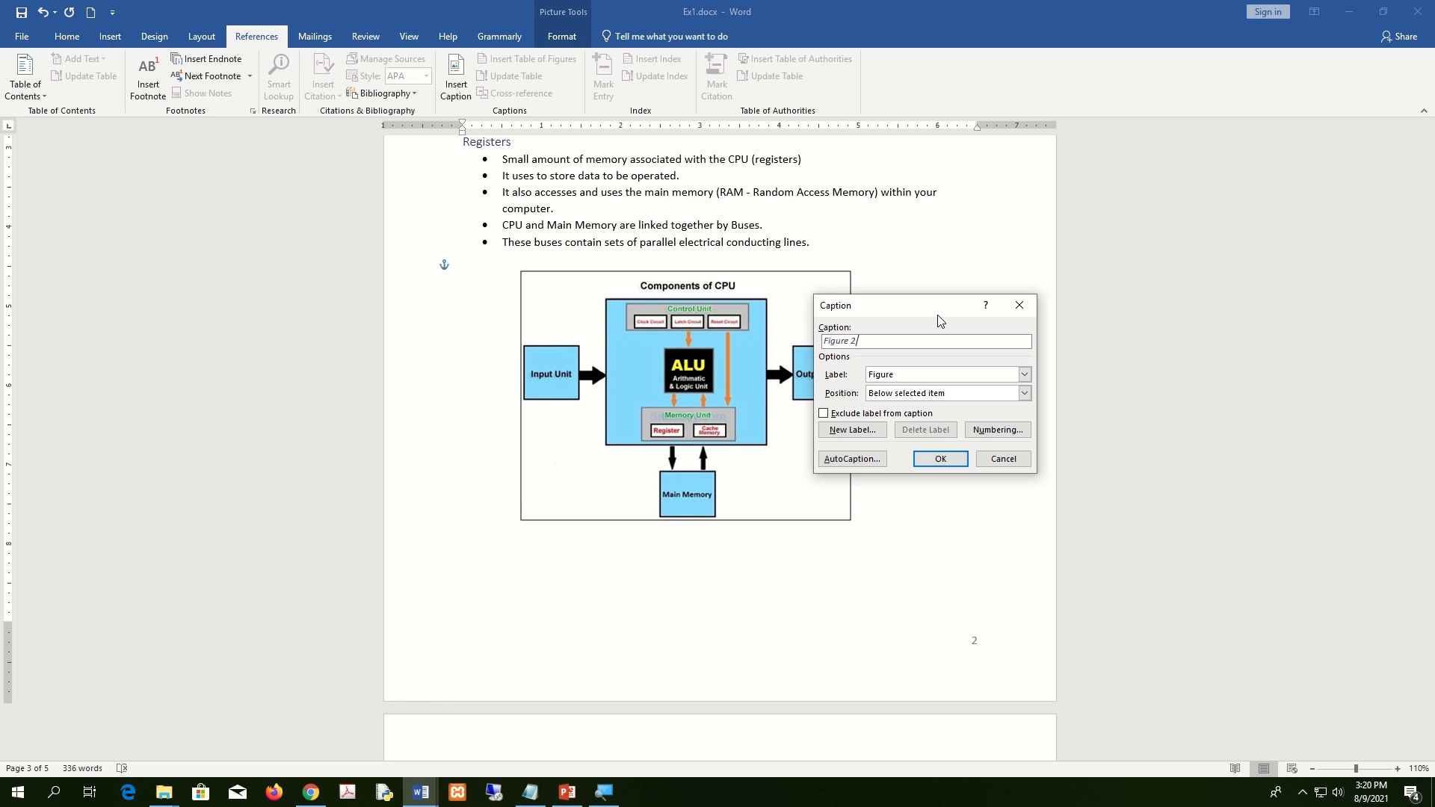
pyautogui.click(940, 459)
pyautogui.scroll(-7, 890, 586)
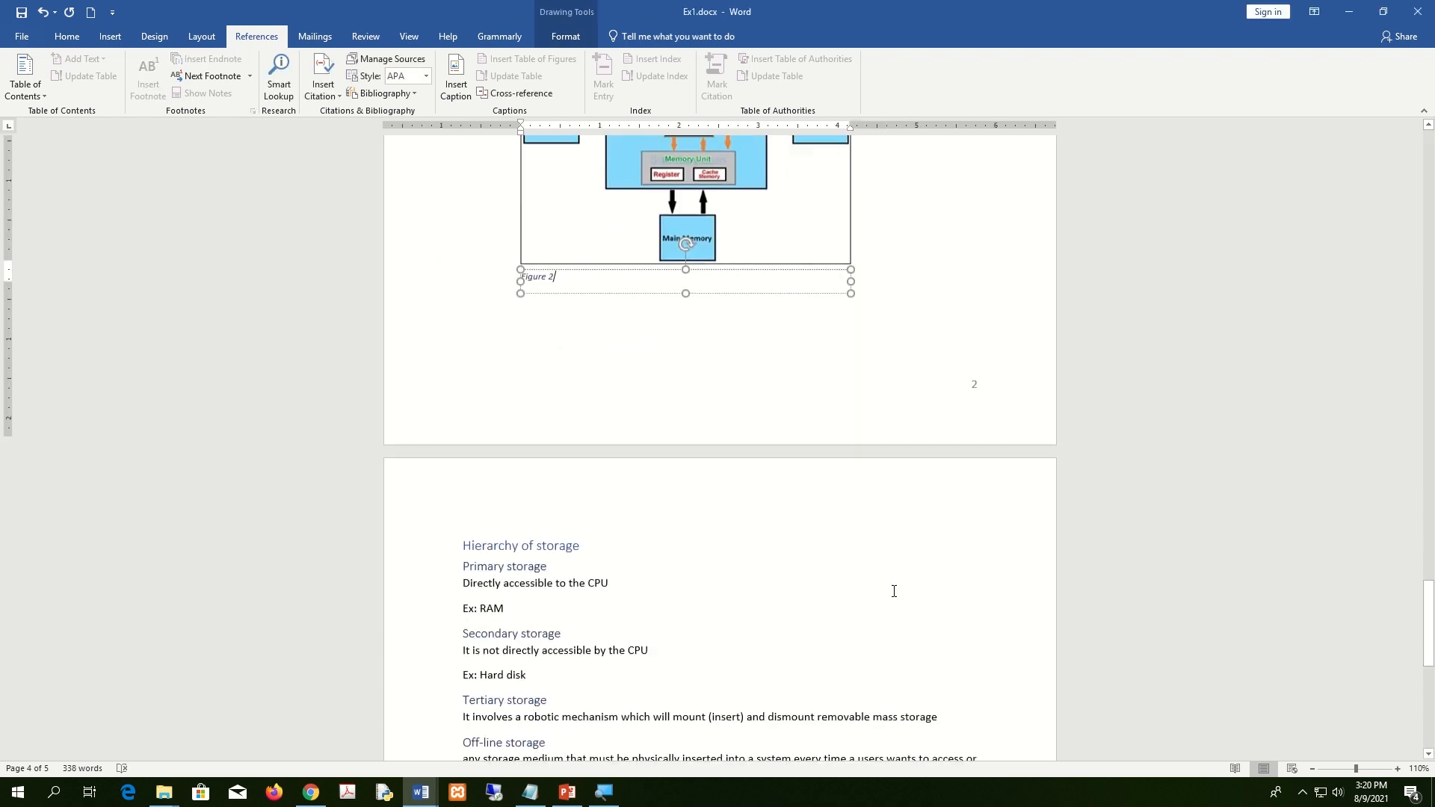
pyautogui.scroll(-7, 707, 665)
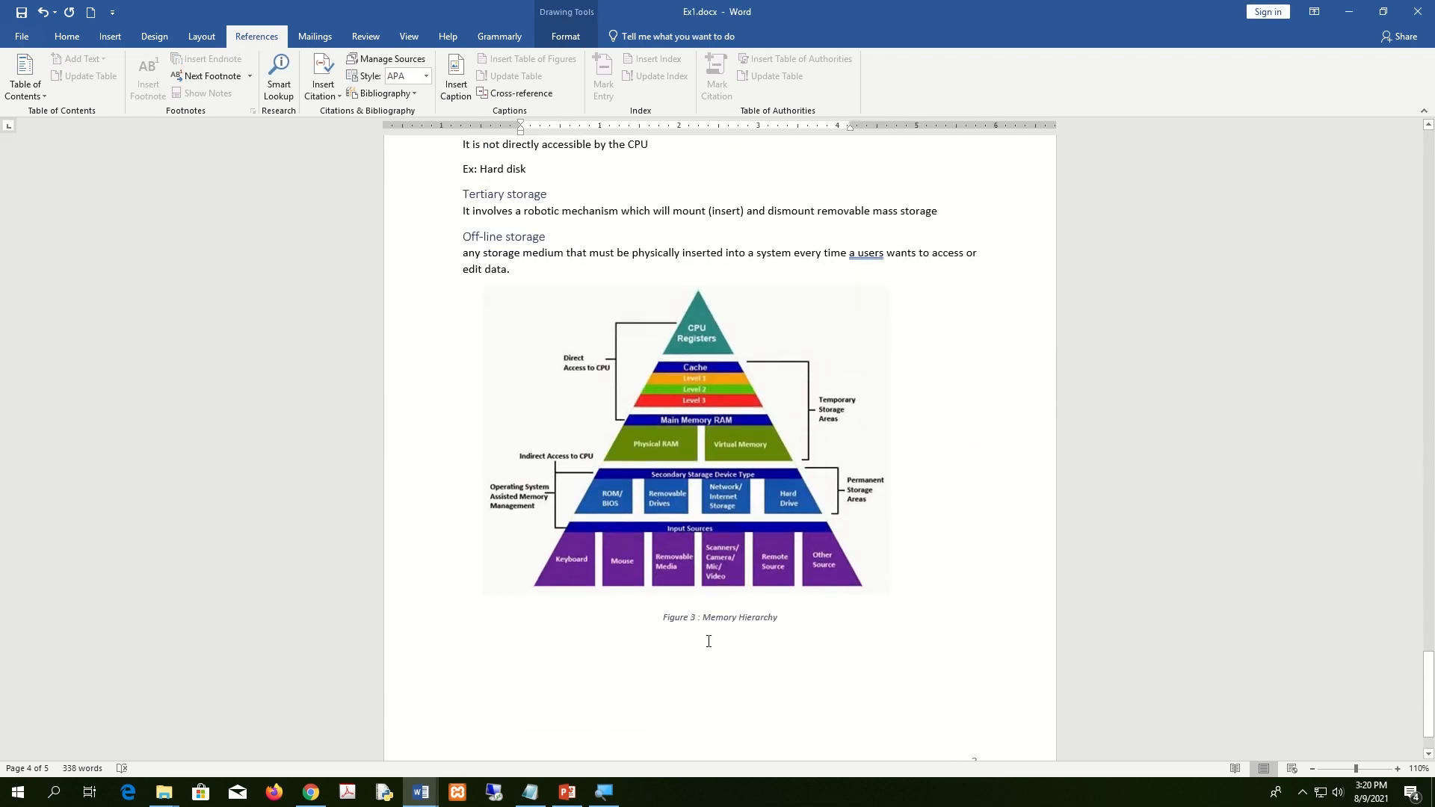
pyautogui.scroll(17, 707, 641)
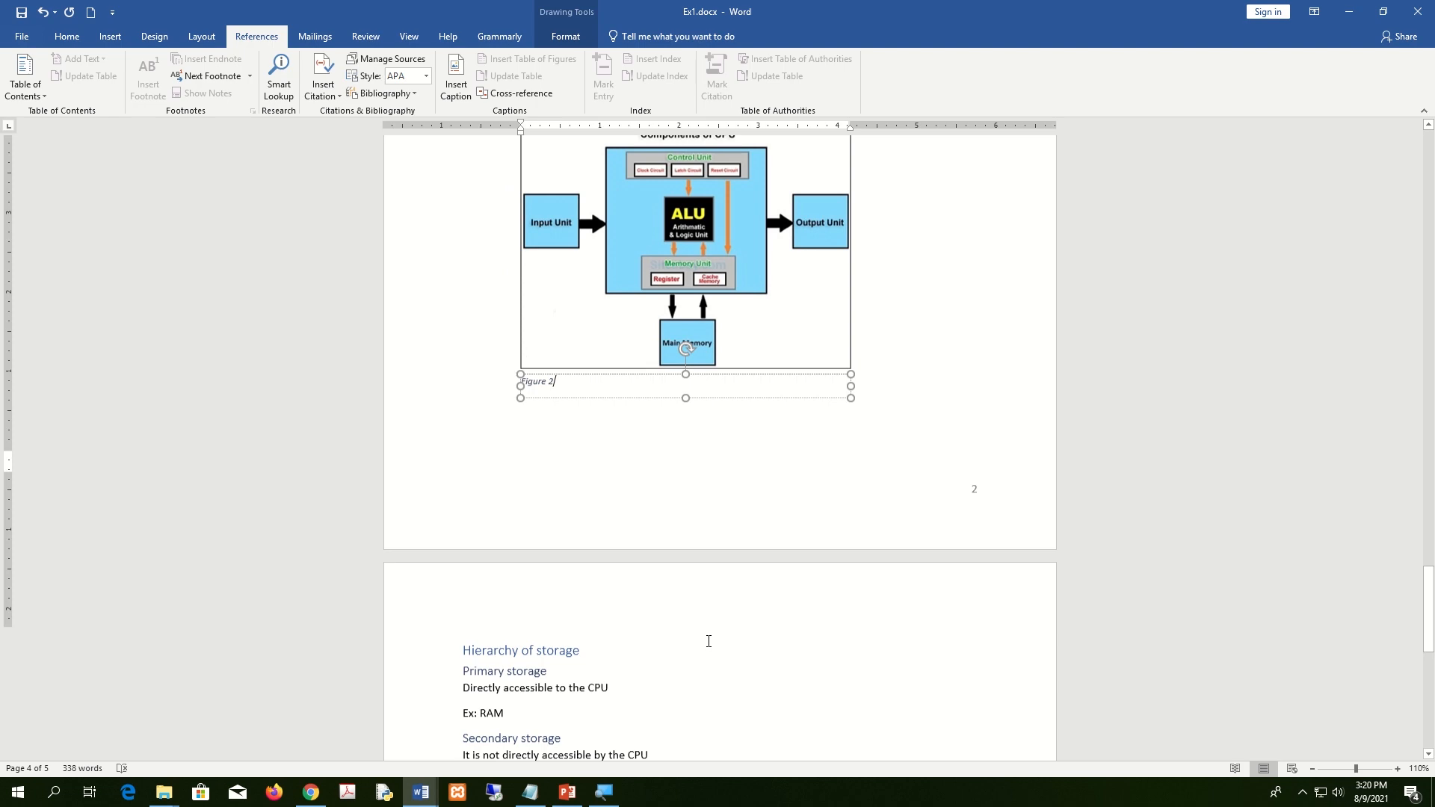
pyautogui.scroll(6, 706, 468)
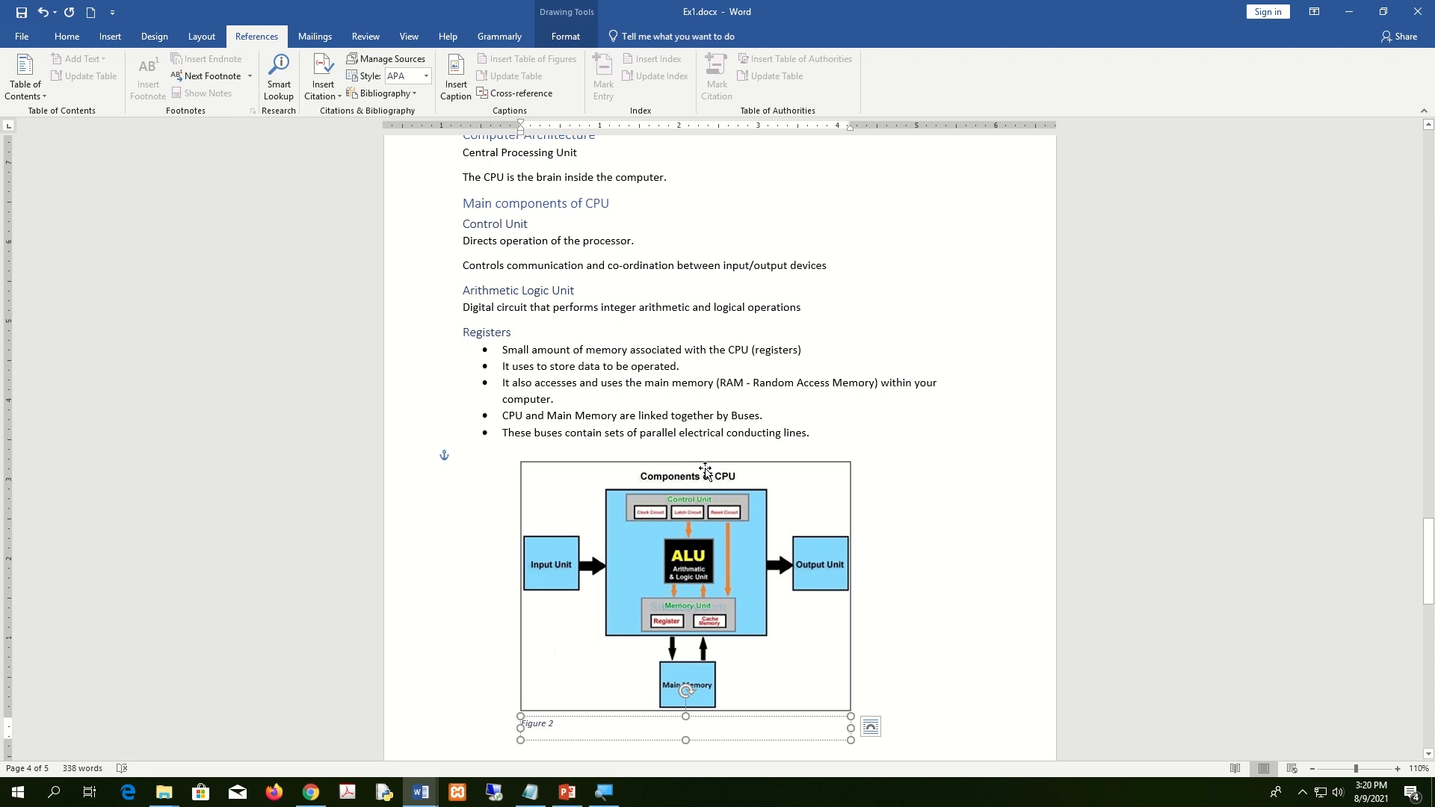
# Complete the caption as 'Figure 2 :Central Processing Unit' and centre it.
pyautogui.write(':')
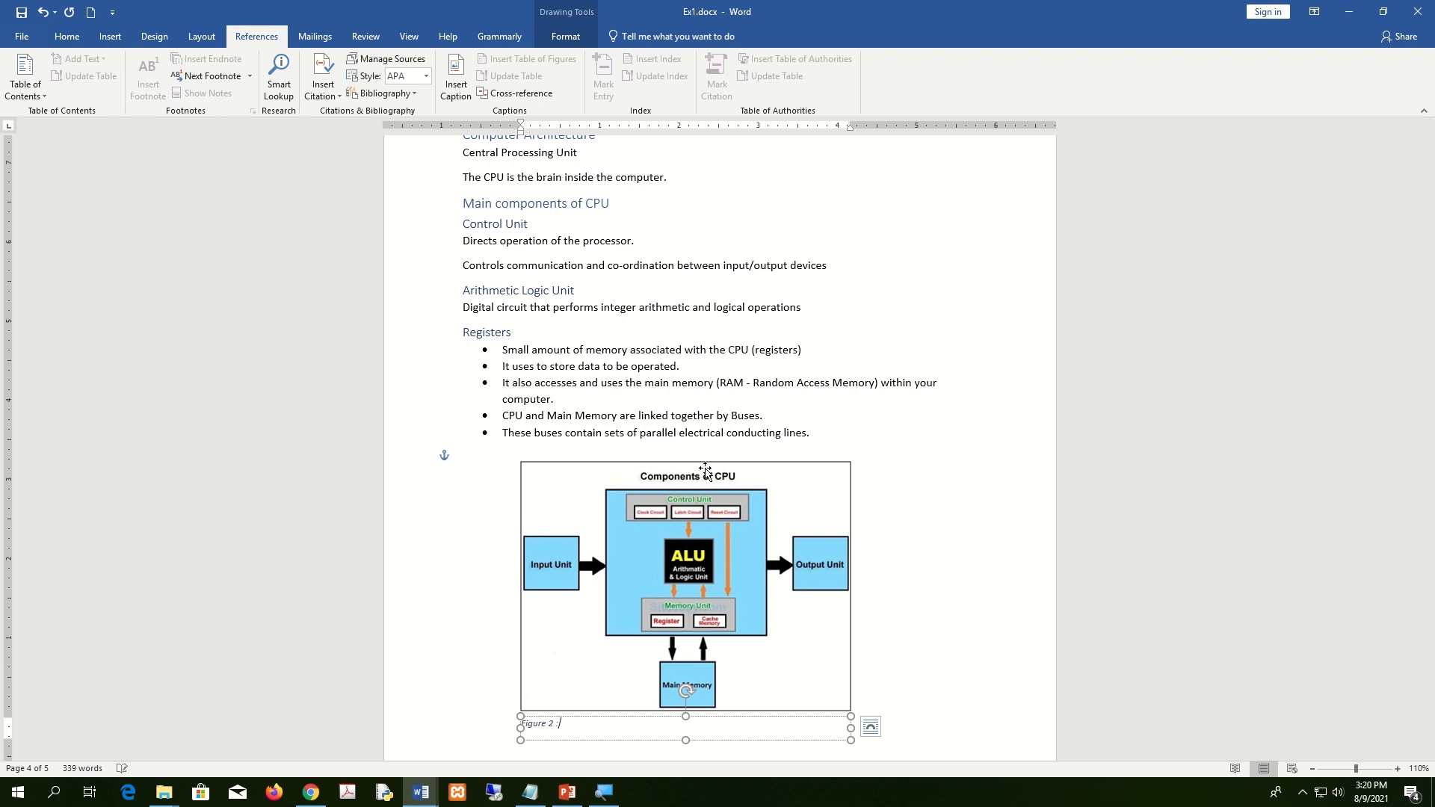
pyautogui.write('Central Processing Unit')
pyautogui.click(67, 41)
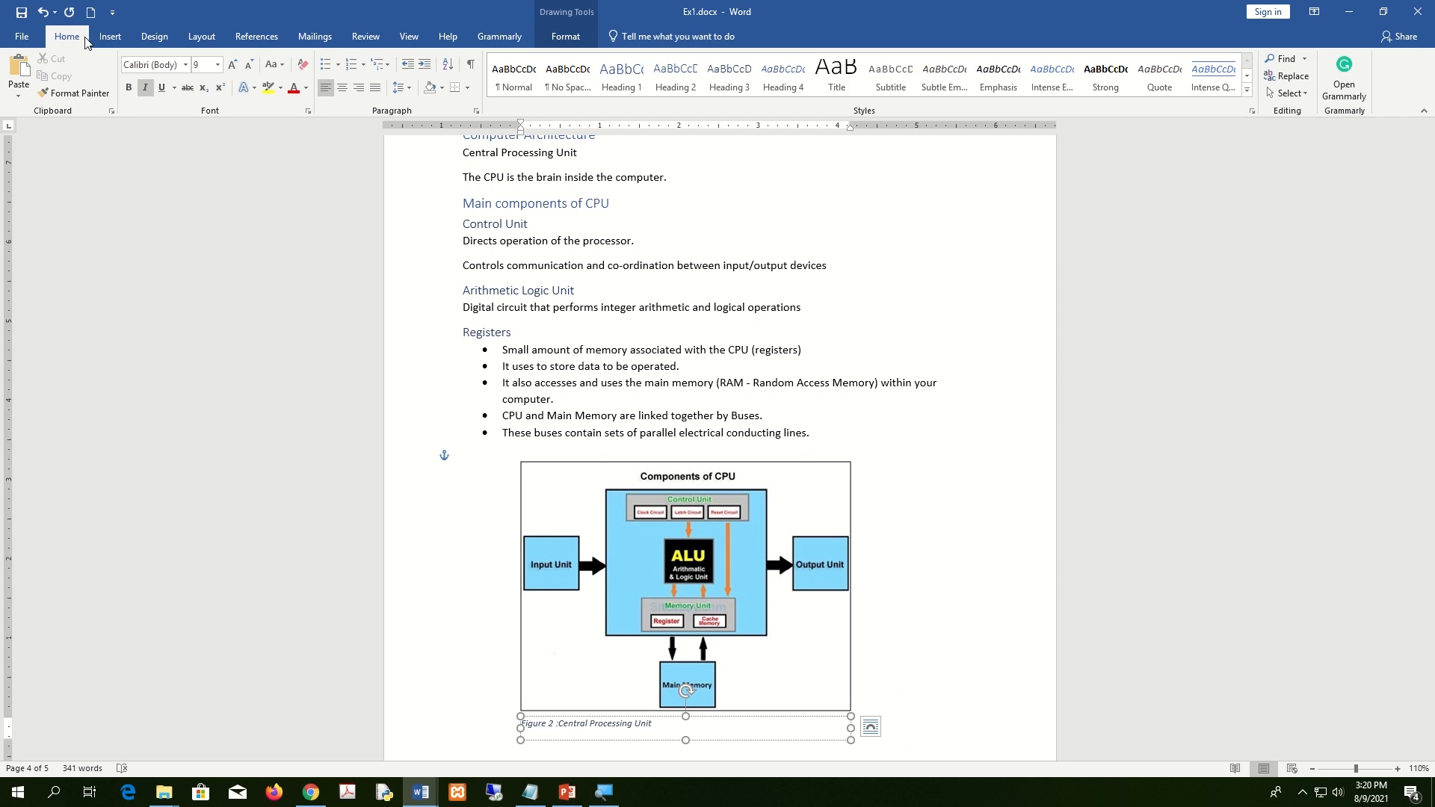
pyautogui.click(343, 88)
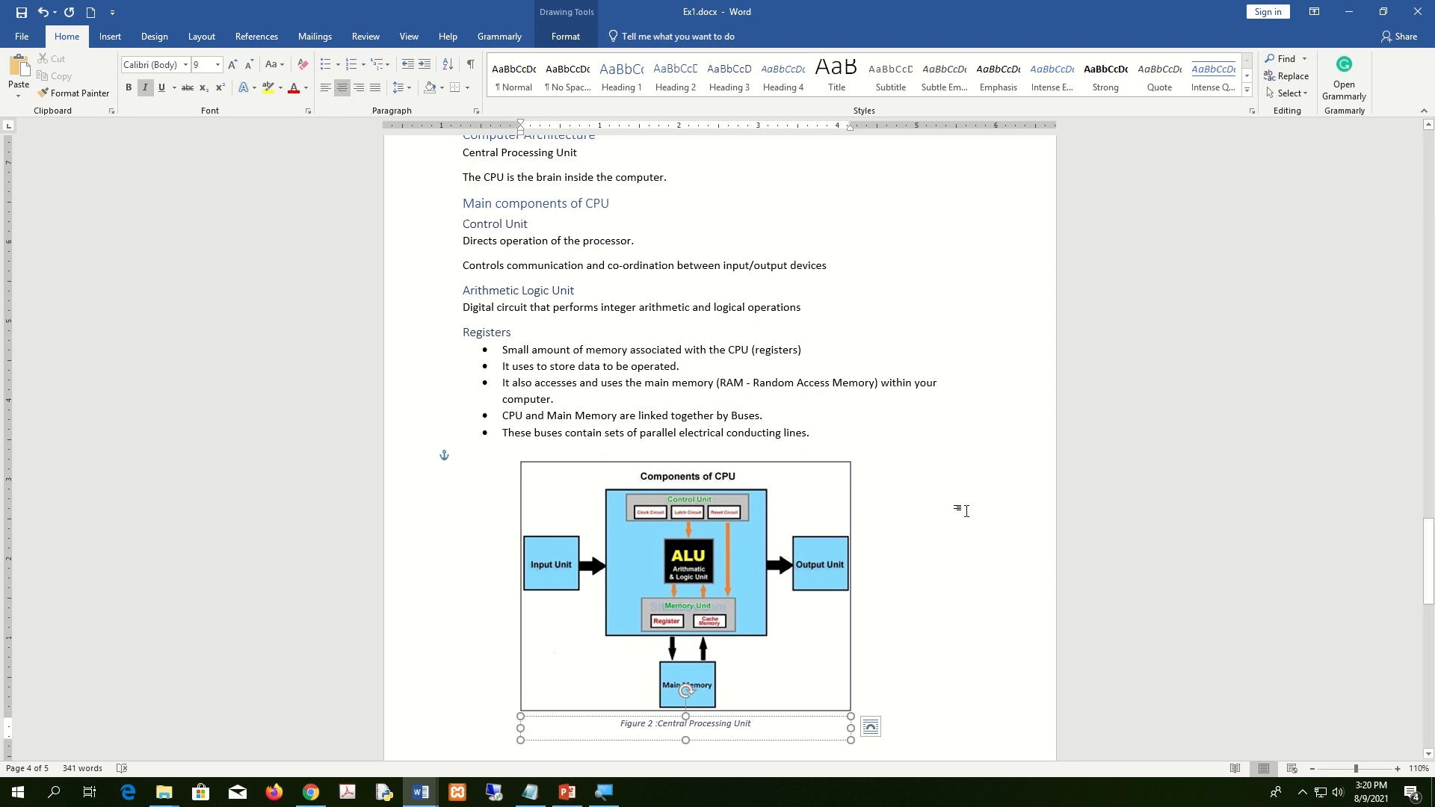
pyautogui.click(808, 500)
pyautogui.scroll(-3, 842, 515)
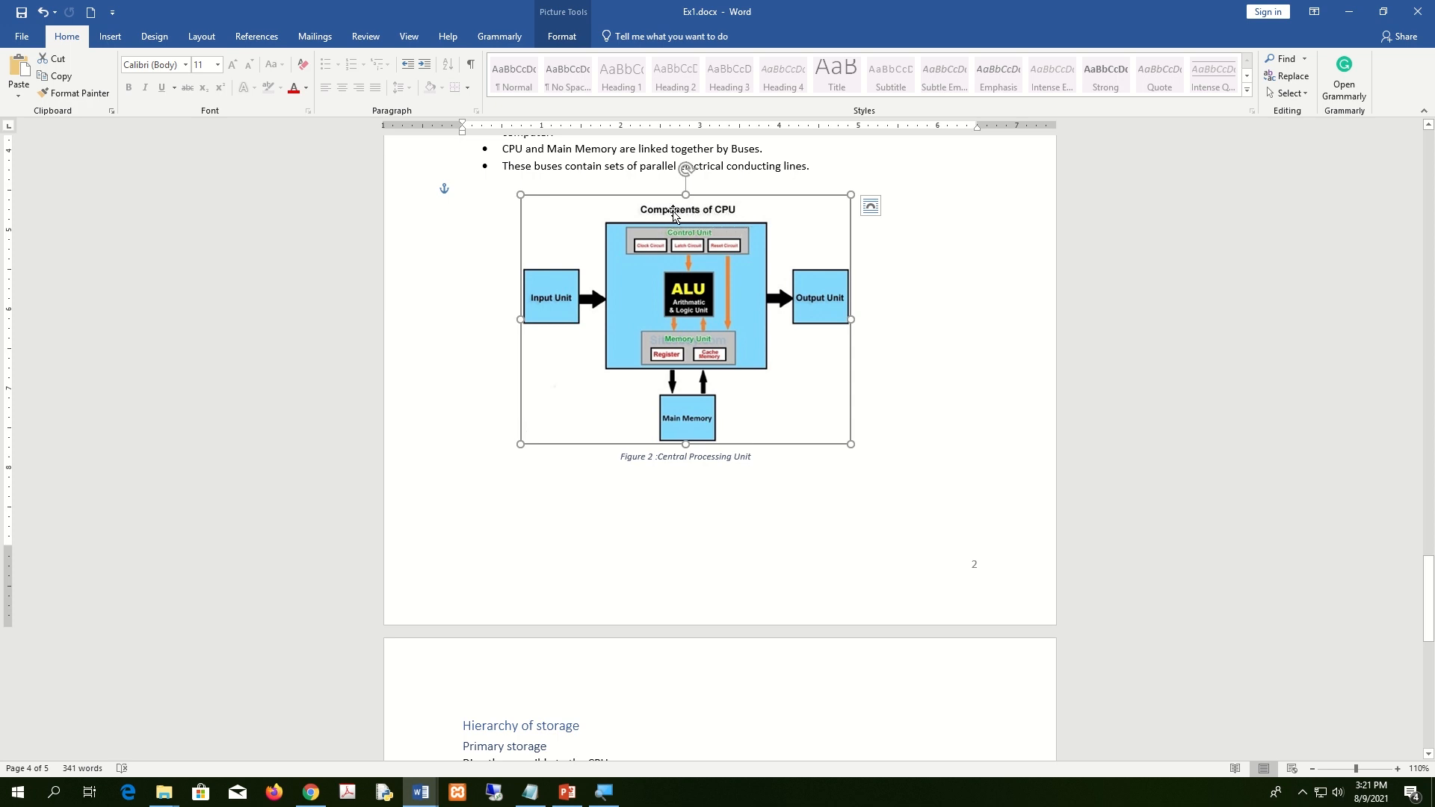
# Crop the 'Components of CPU' title strip off the top of the CPU diagram.
pyautogui.click(562, 36)
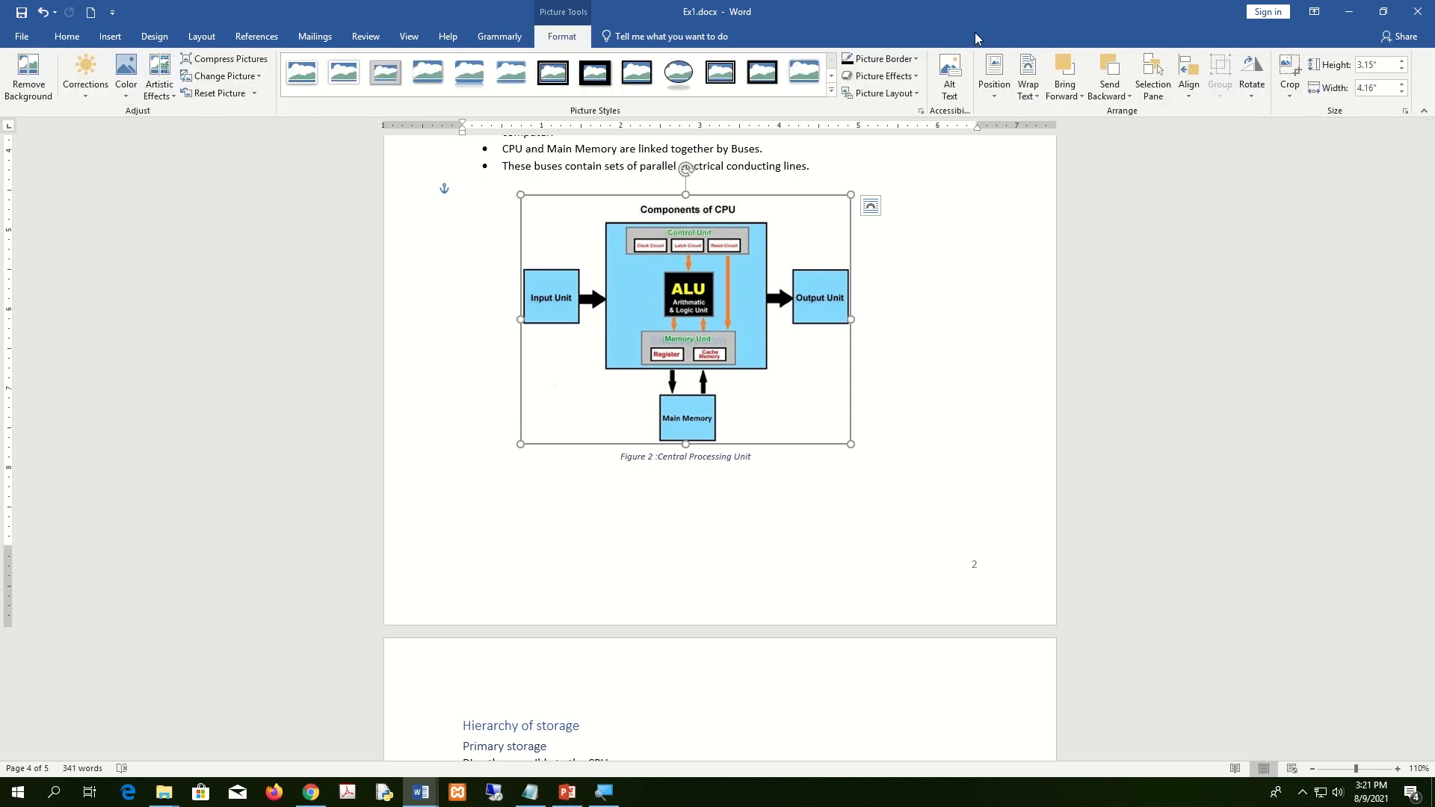
pyautogui.click(1291, 69)
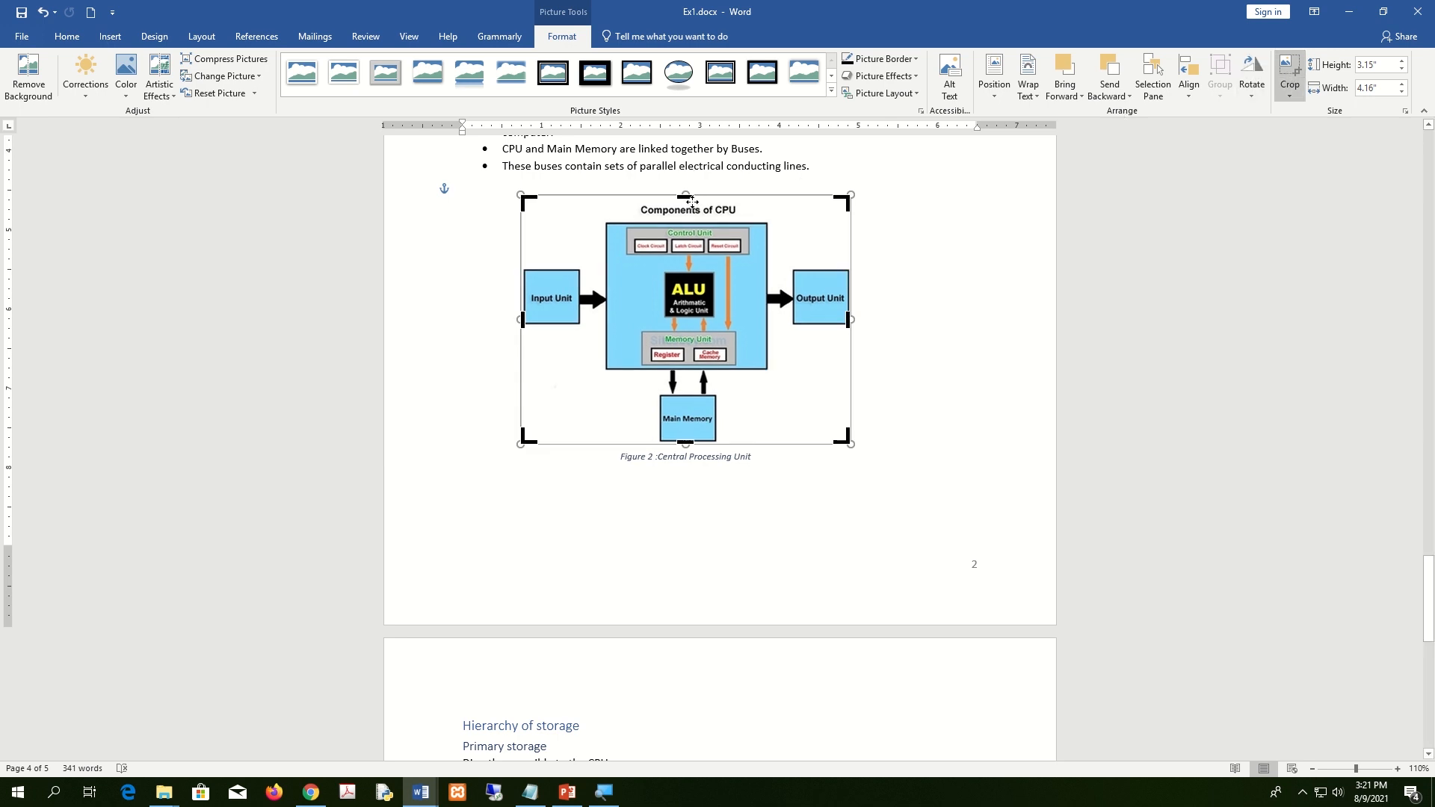
pyautogui.moveTo(686, 196); pyautogui.dragTo(686, 217)
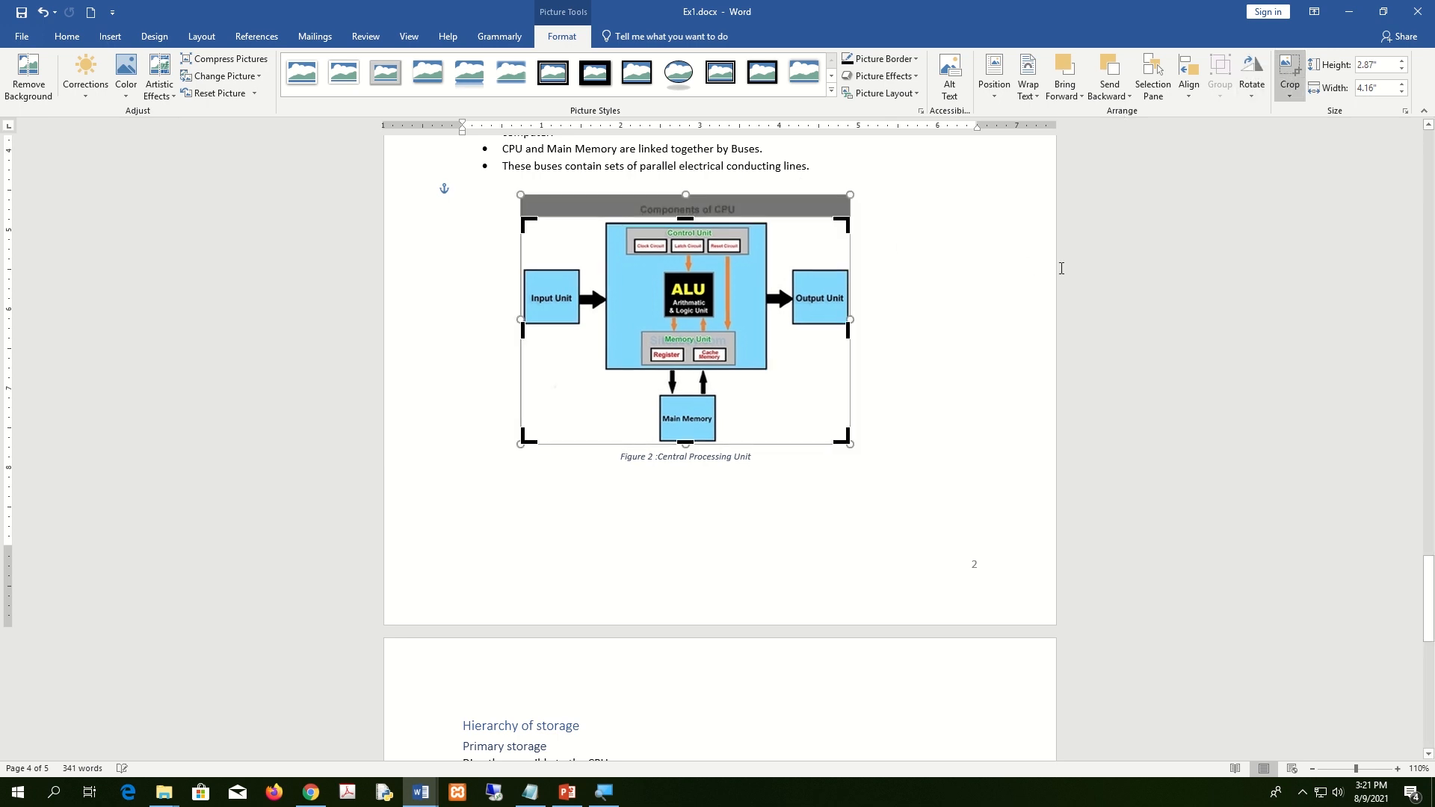
pyautogui.click(964, 363)
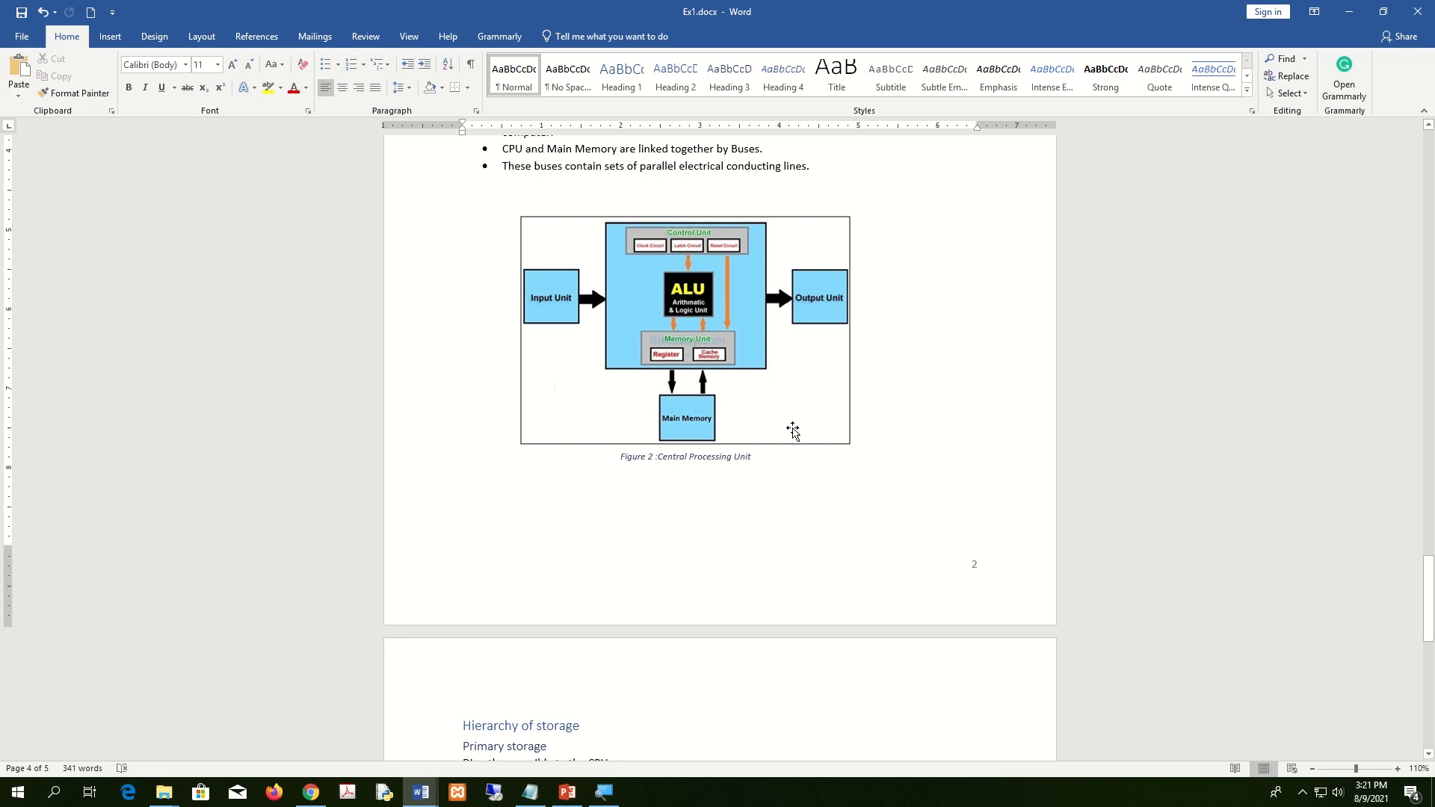
# Give the memory hierarchy pyramid picture a black border.
pyautogui.scroll(-10, 797, 490)
pyautogui.scroll(-2, 797, 490)
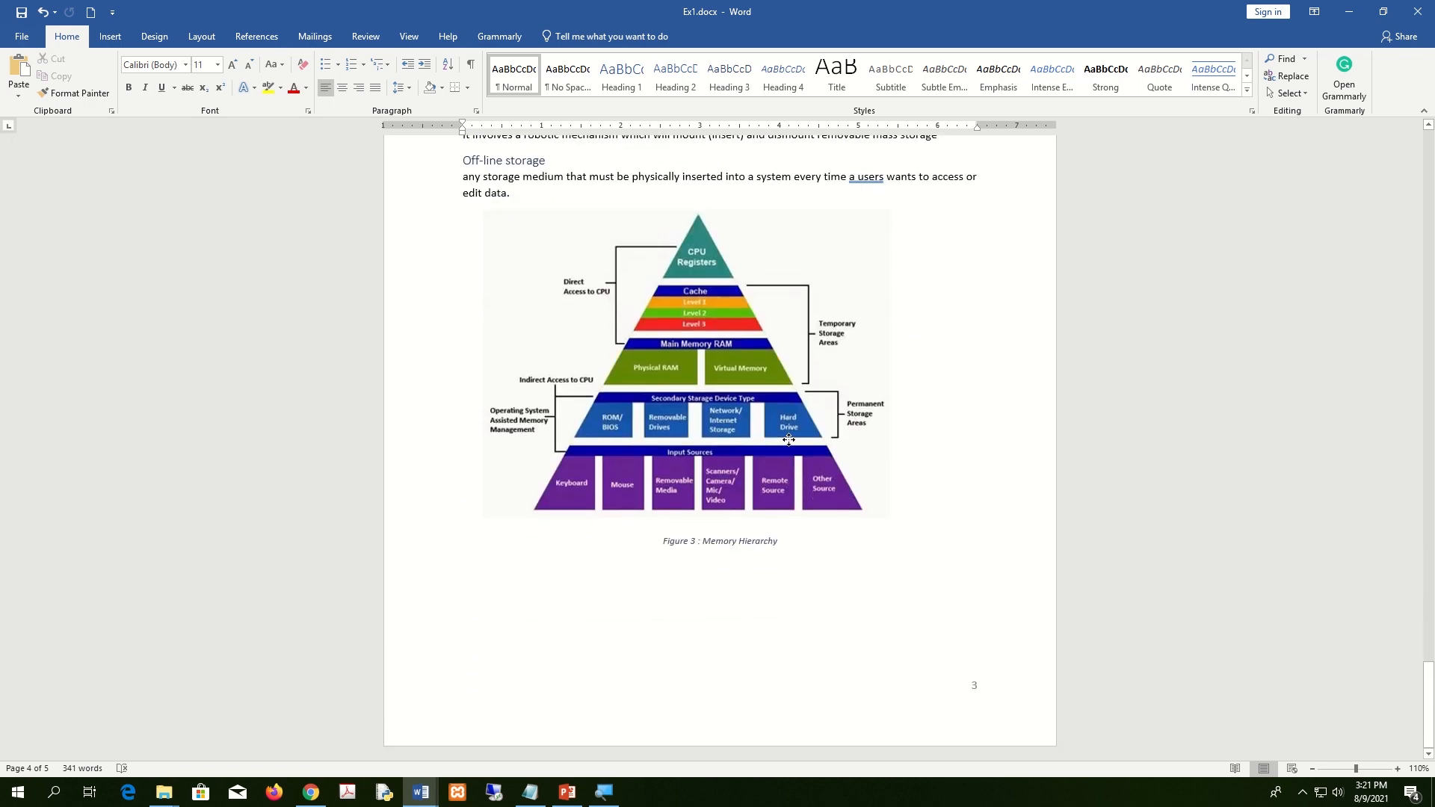
pyautogui.click(791, 471)
pyautogui.click(562, 36)
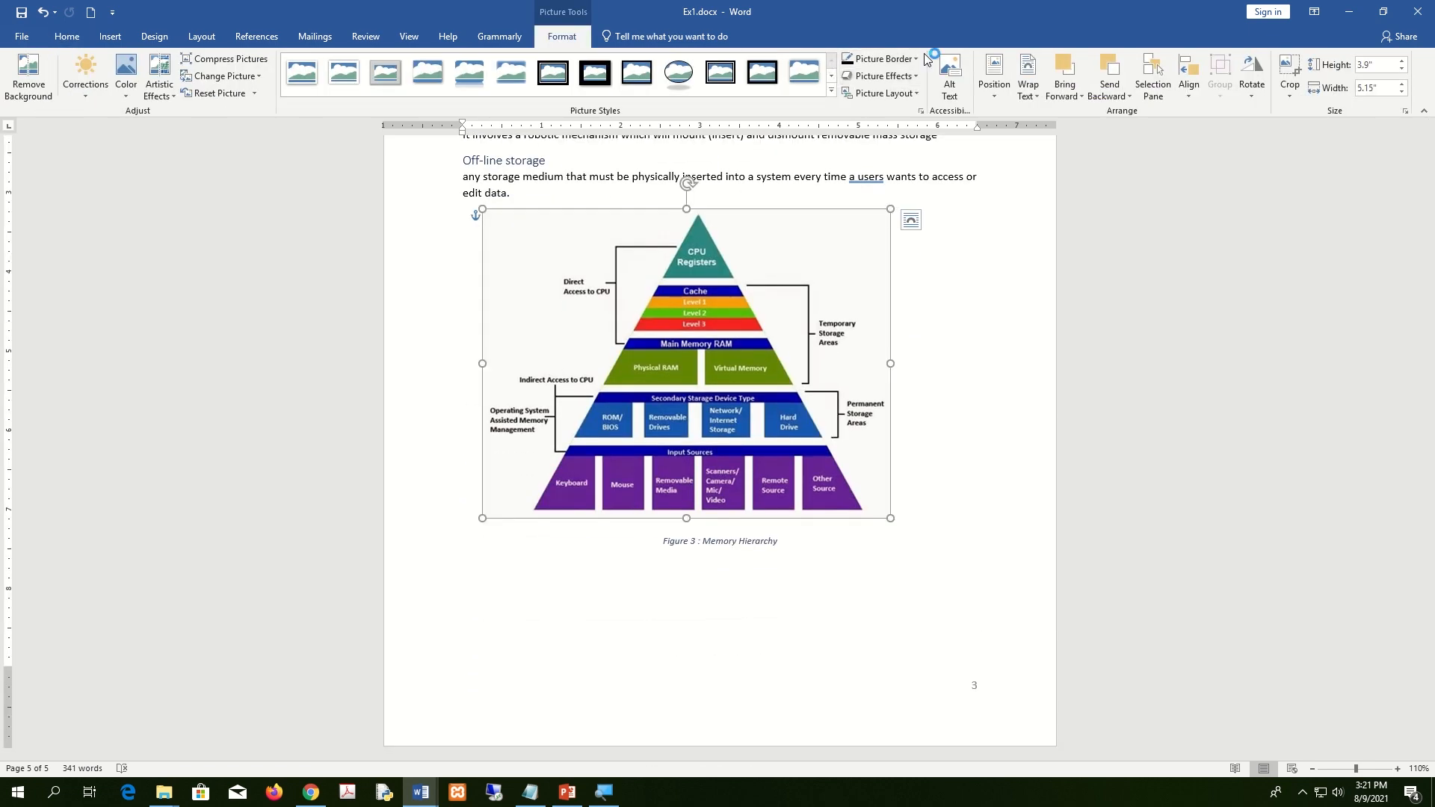
pyautogui.click(914, 60)
pyautogui.click(861, 93)
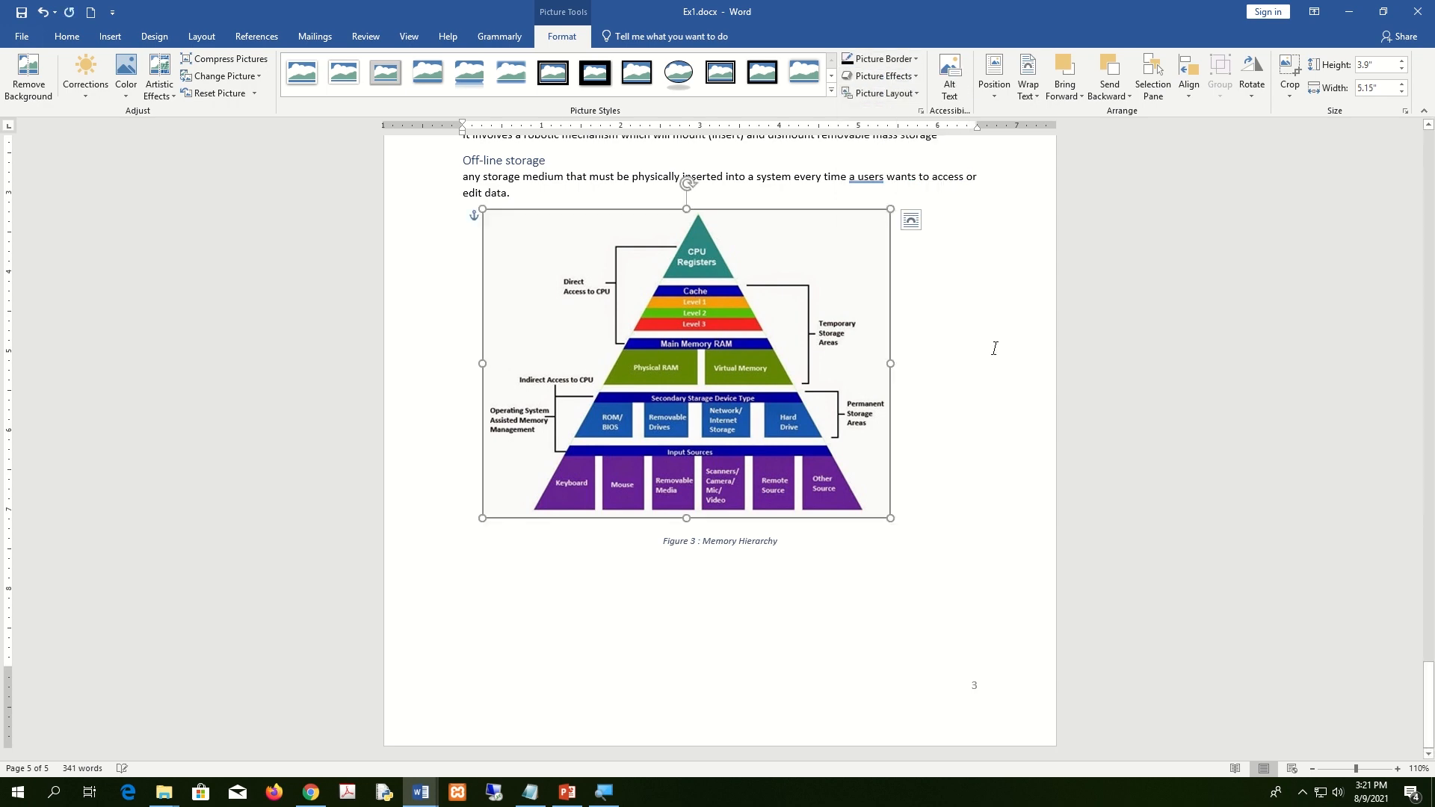
pyautogui.click(995, 348)
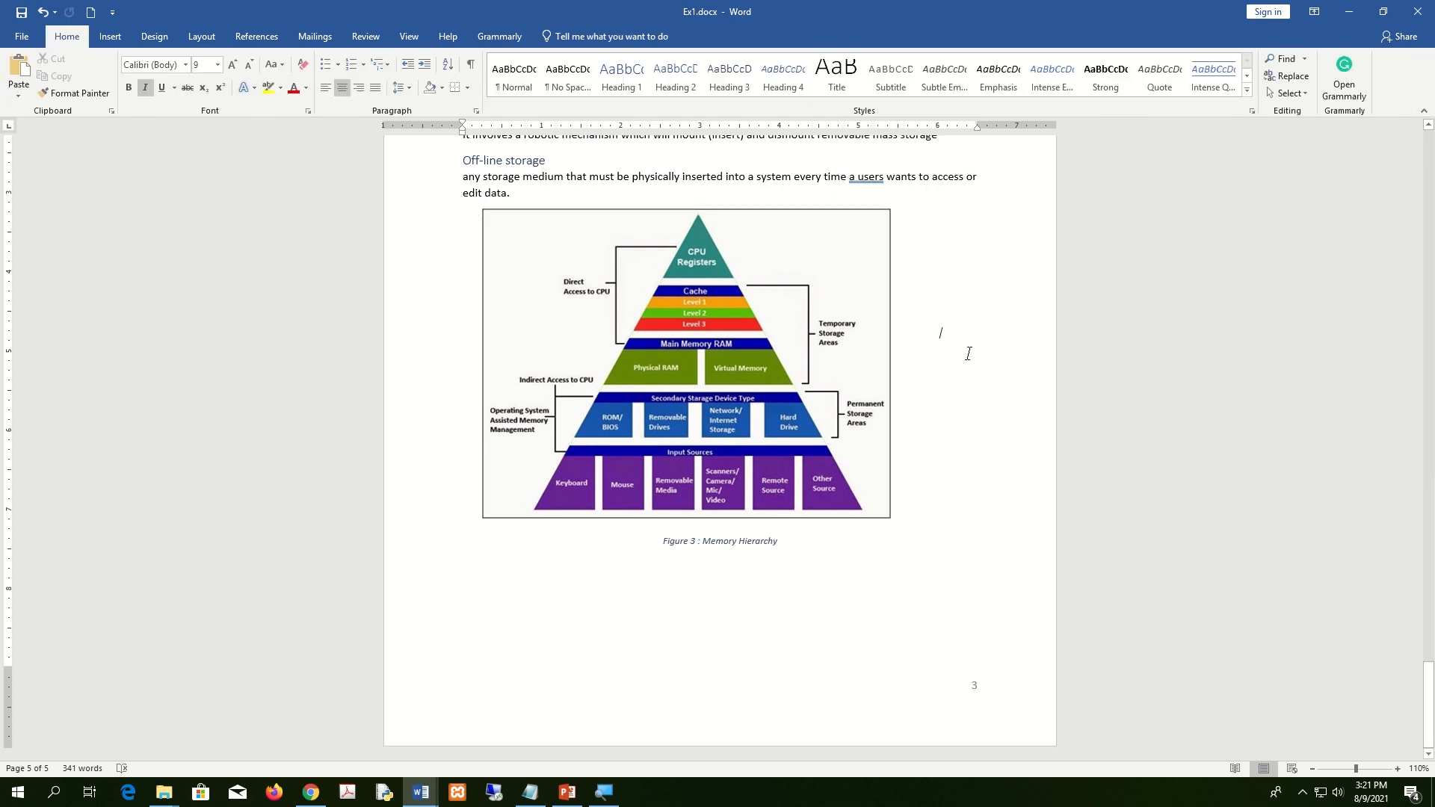
pyautogui.scroll(20, 968, 353)
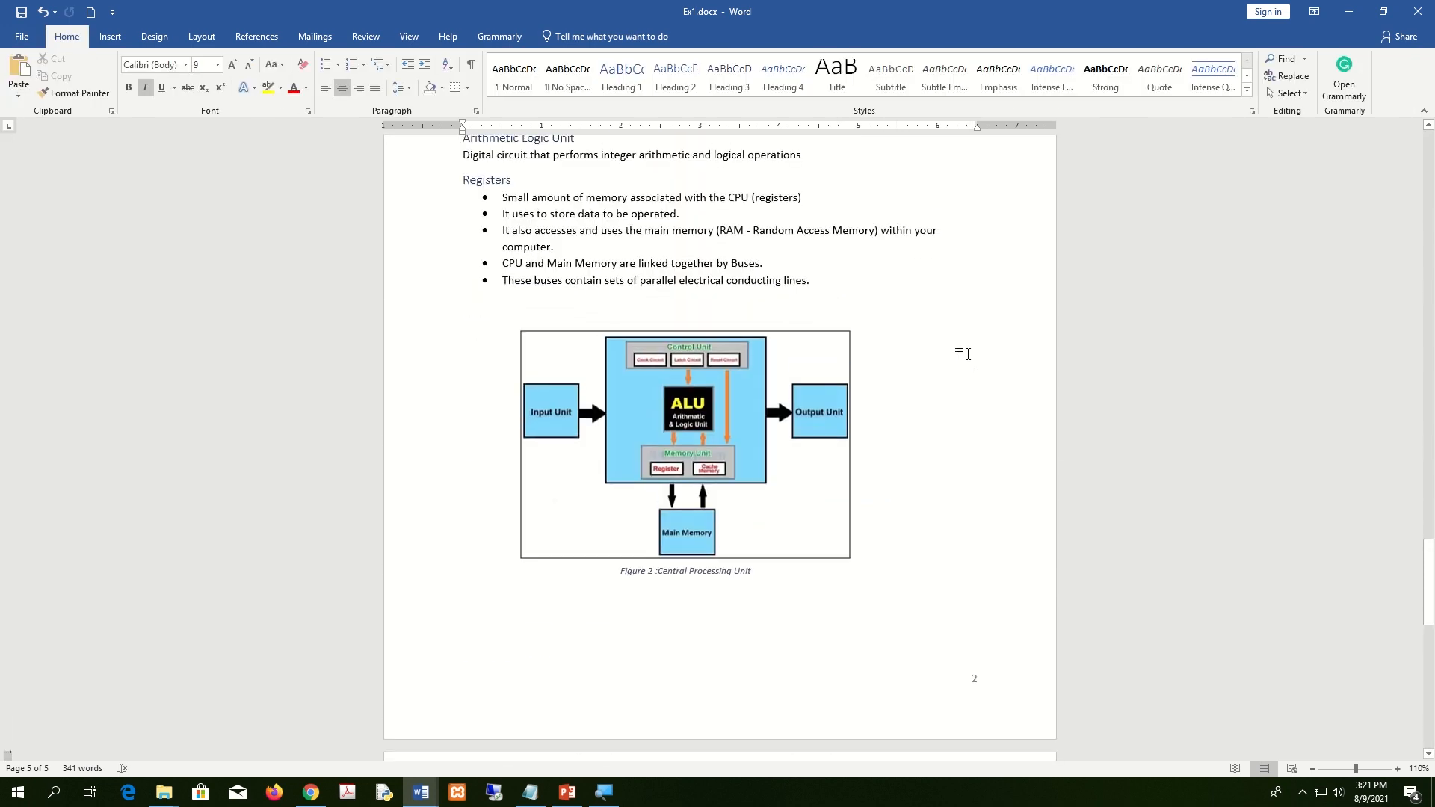
pyautogui.scroll(20, 969, 359)
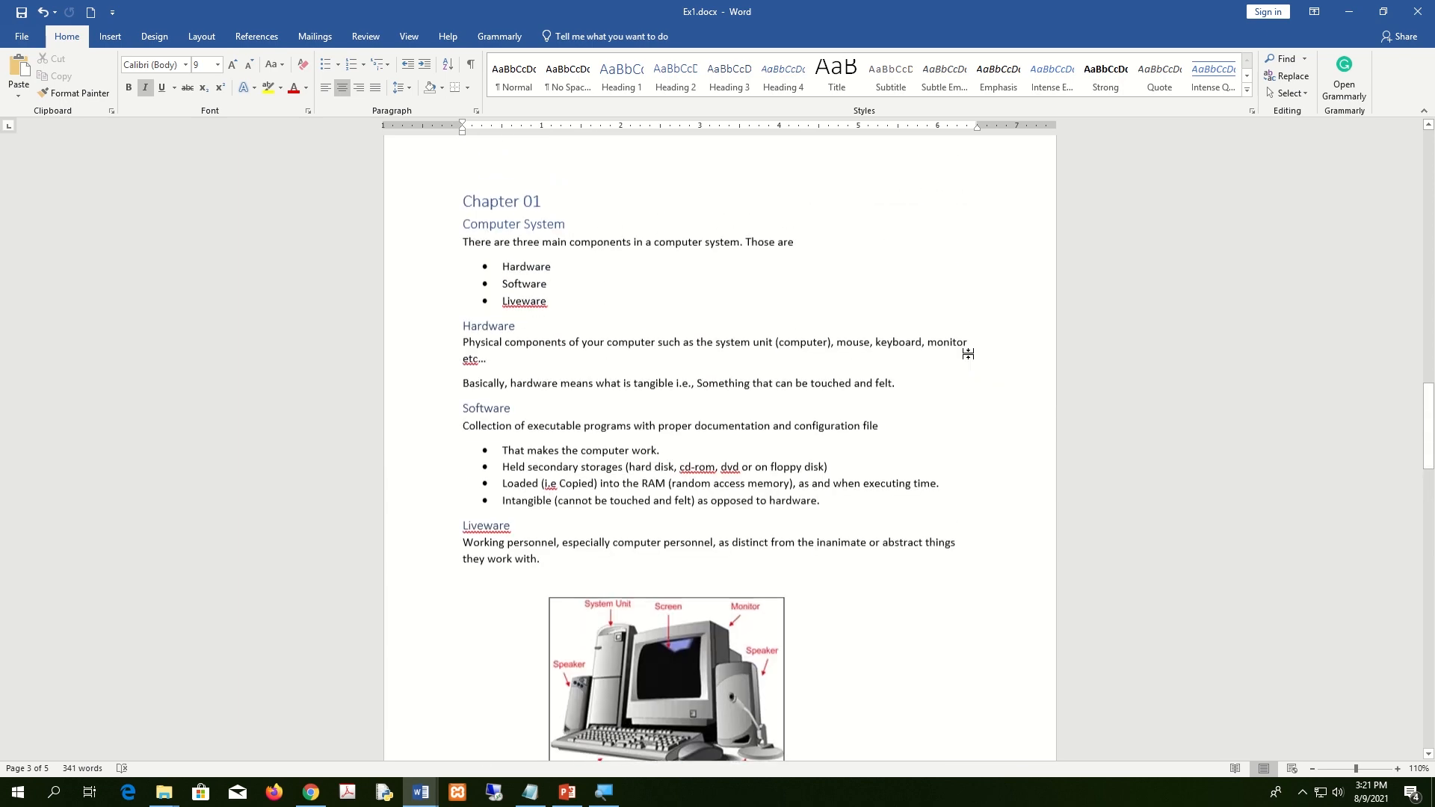
# Place the insertion point on the blank page after the contents list.
pyautogui.scroll(15, 968, 354)
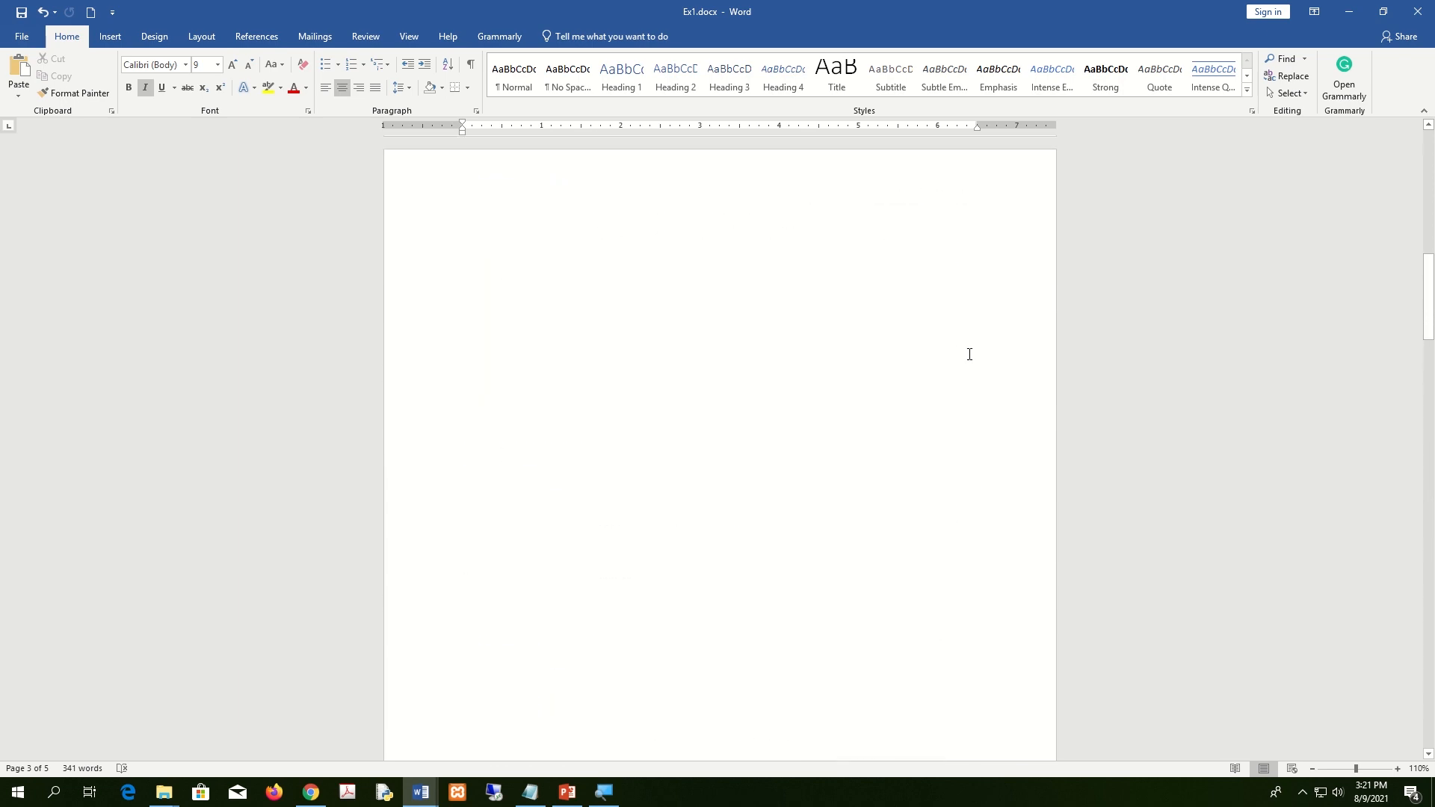
pyautogui.click(651, 556)
pyautogui.scroll(6, 650, 553)
pyautogui.scroll(-4, 650, 554)
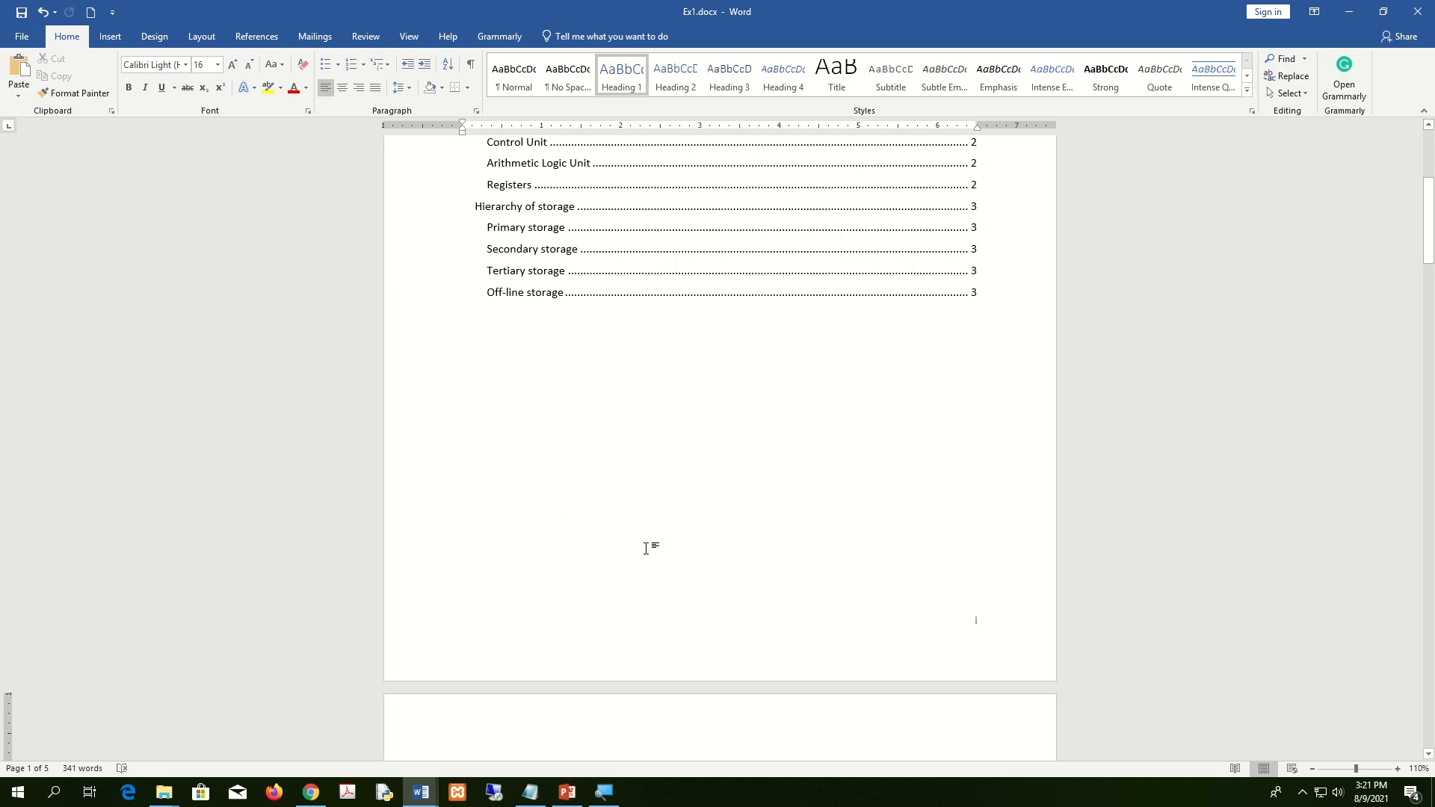
pyautogui.moveTo(619, 4)
pyautogui.click(702, 433)
pyautogui.scroll(-4, 705, 426)
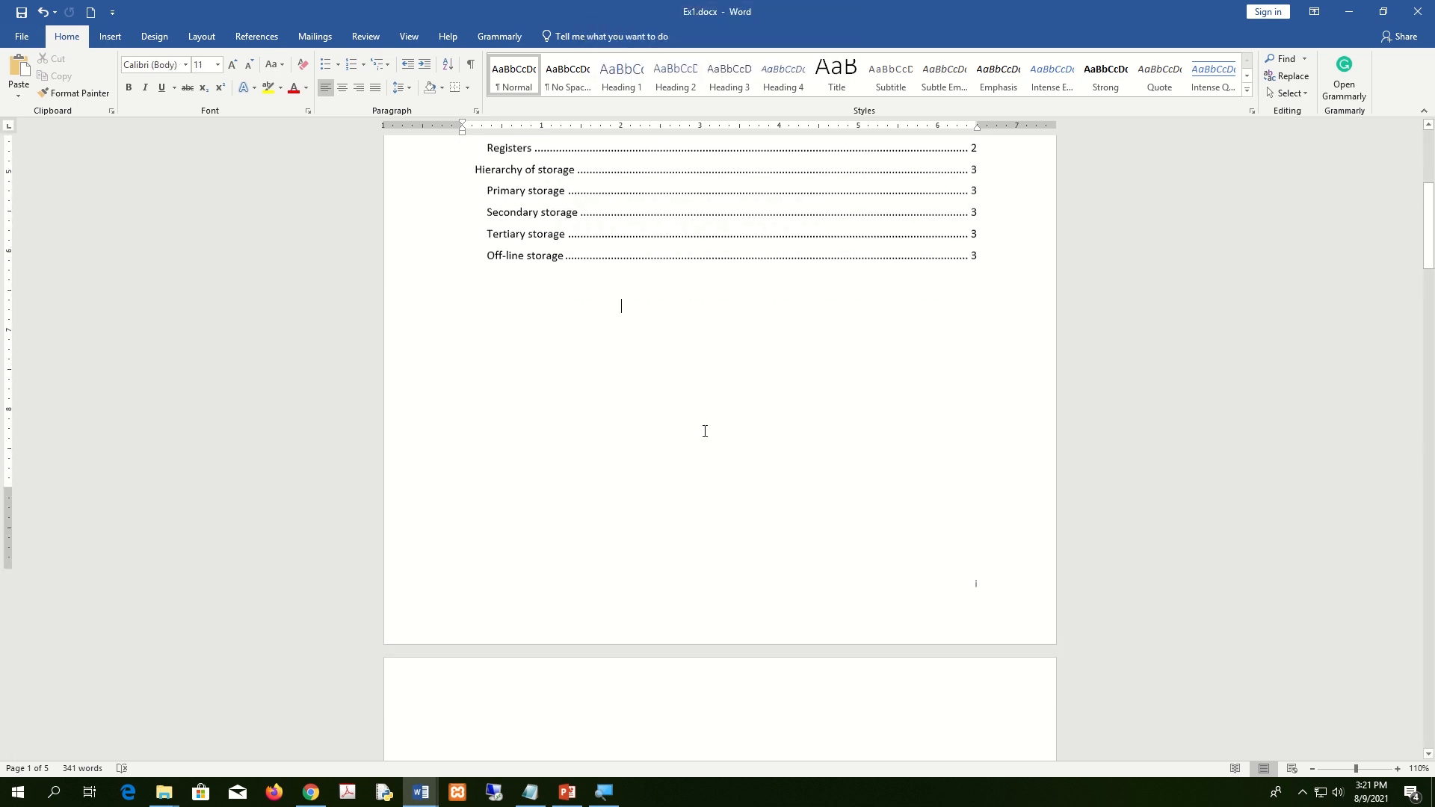
pyautogui.click(625, 500)
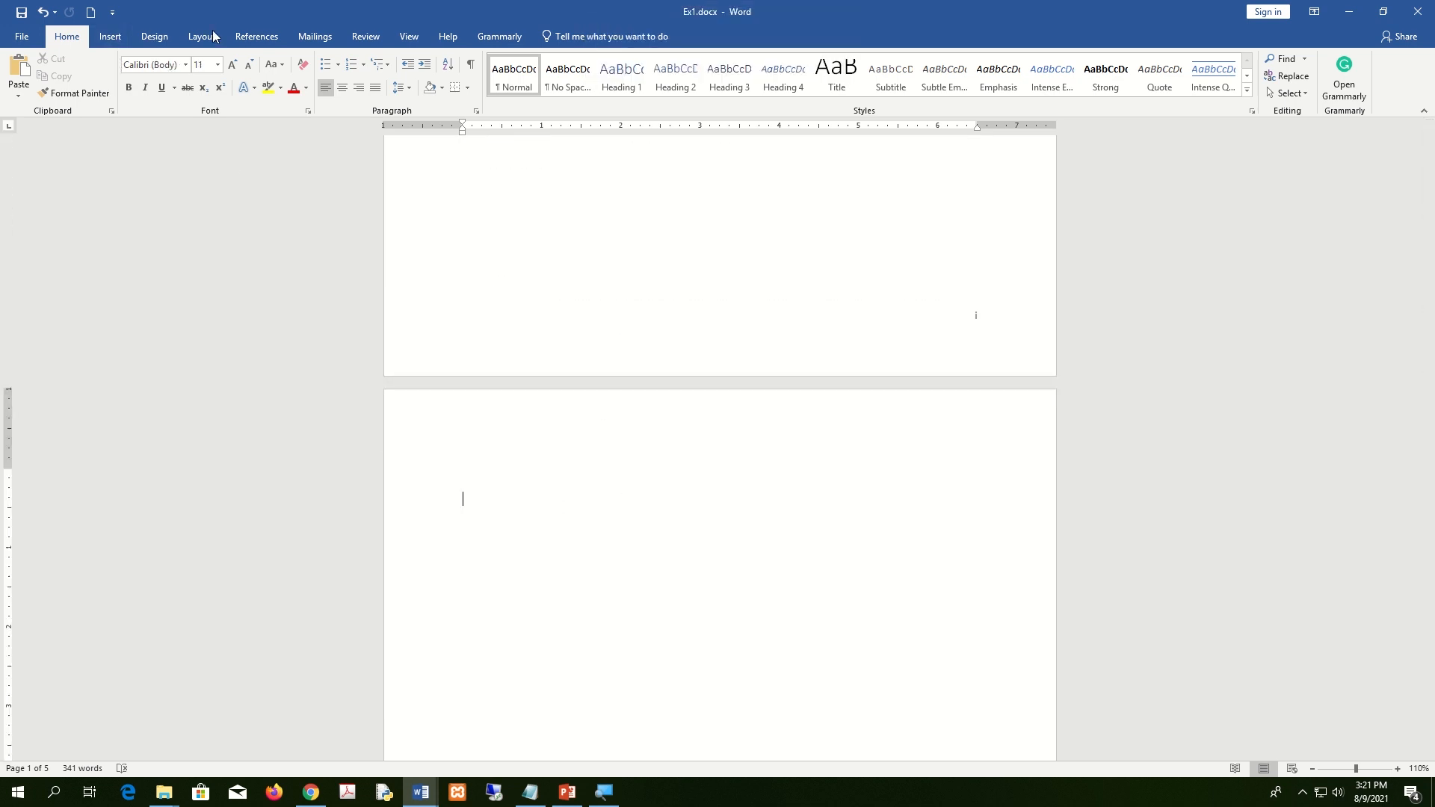
# Insert a table of figures using the Formal format.
pyautogui.click(275, 39)
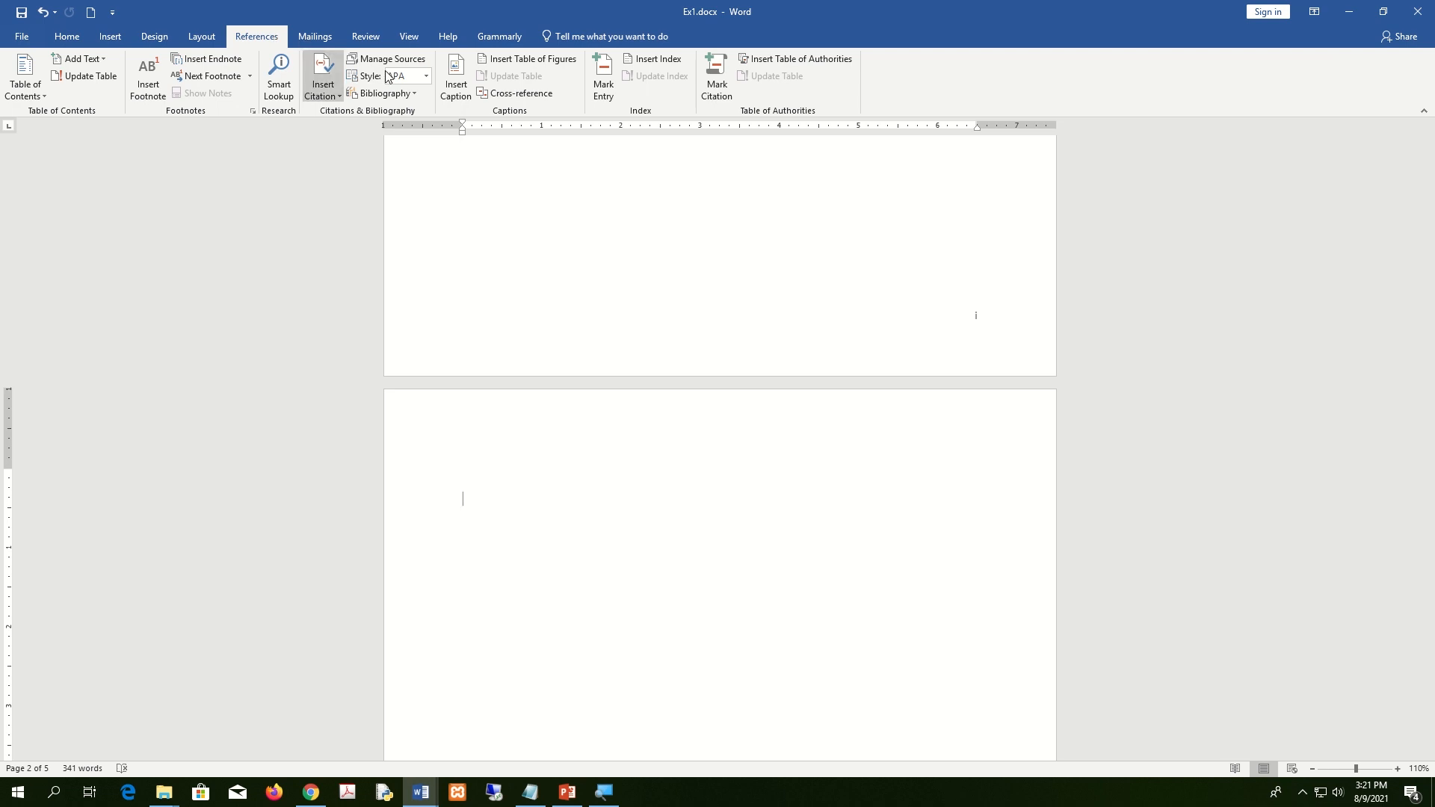
pyautogui.click(543, 62)
pyautogui.moveTo(618, 158); pyautogui.dragTo(781, 92)
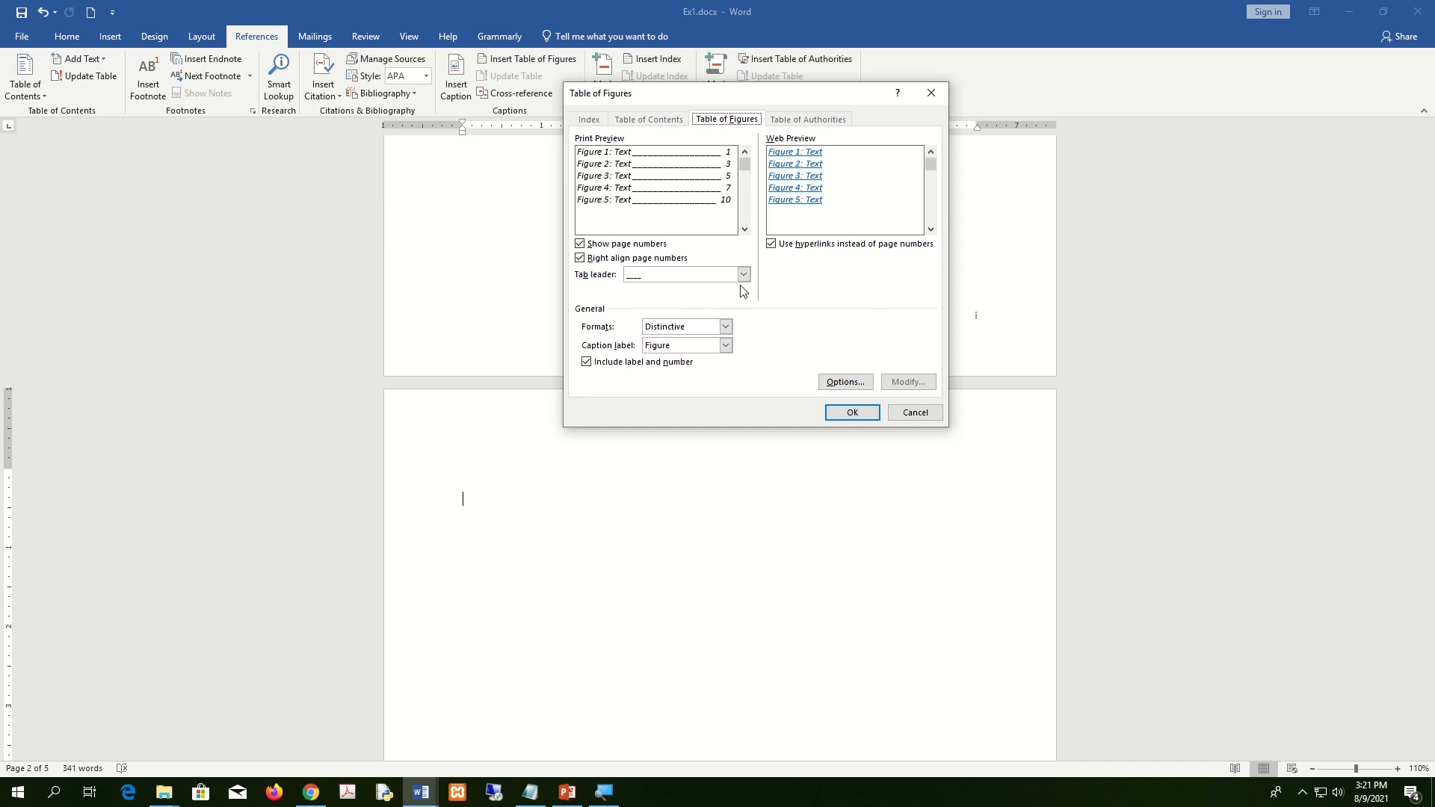
pyautogui.click(725, 327)
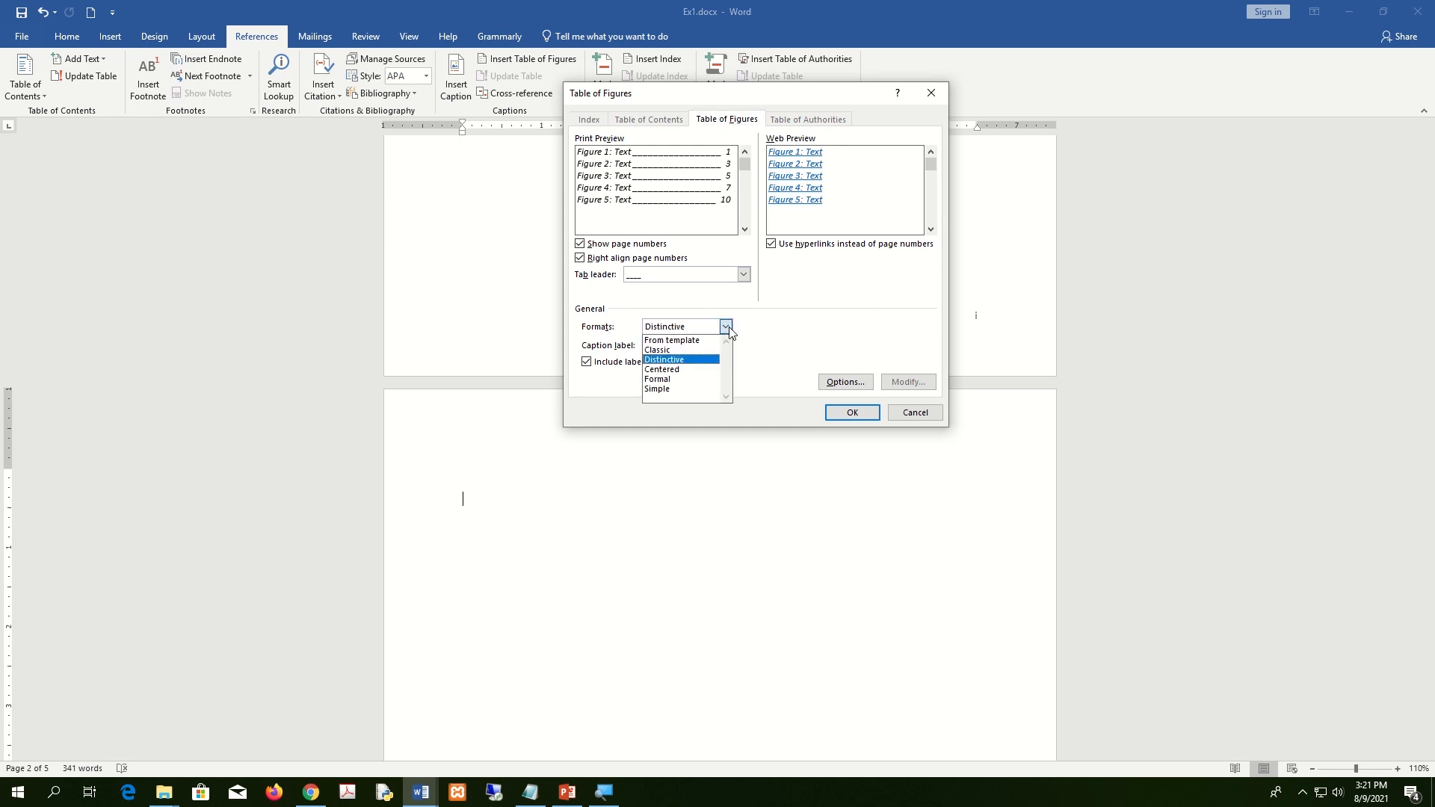
pyautogui.click(699, 351)
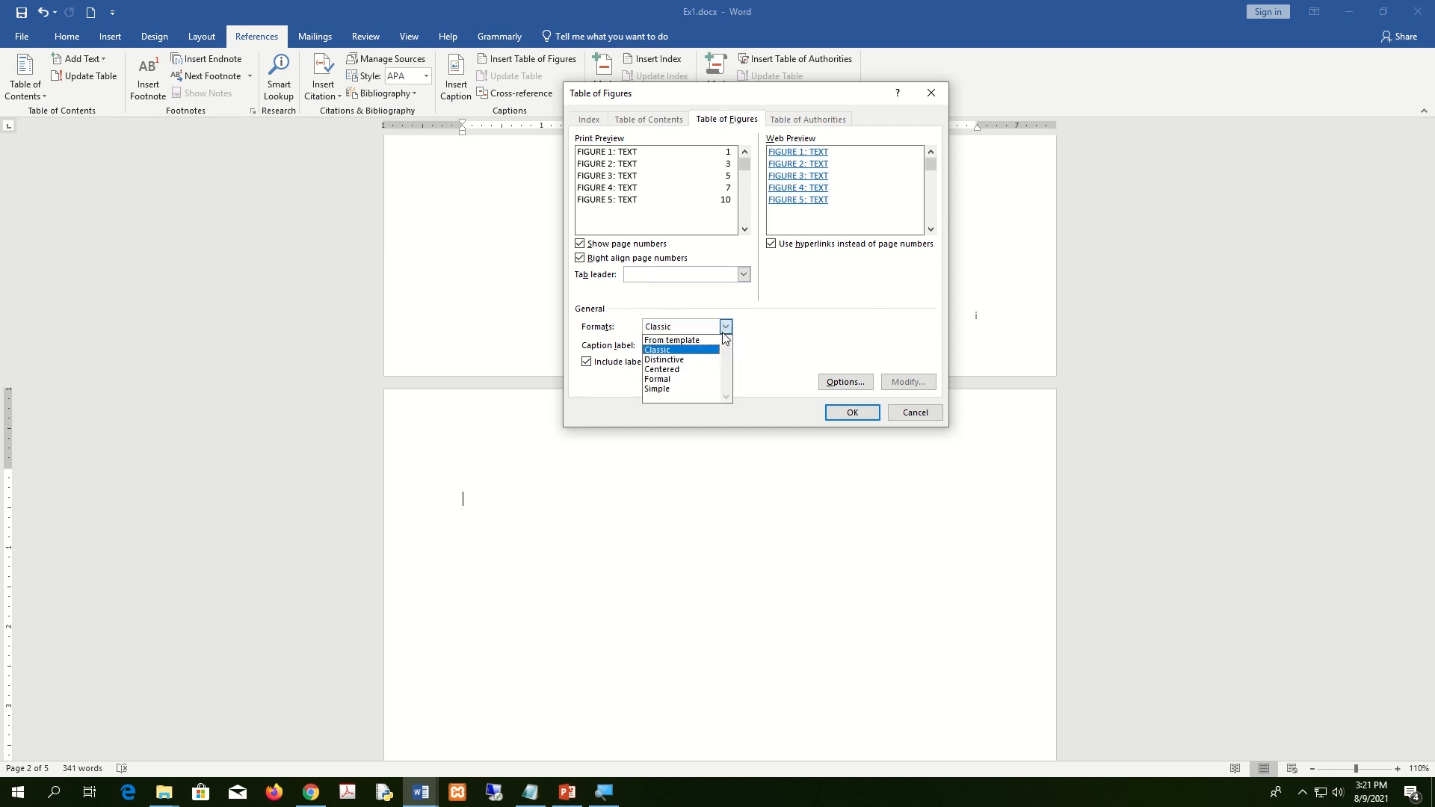
pyautogui.click(705, 369)
pyautogui.click(725, 327)
pyautogui.click(694, 380)
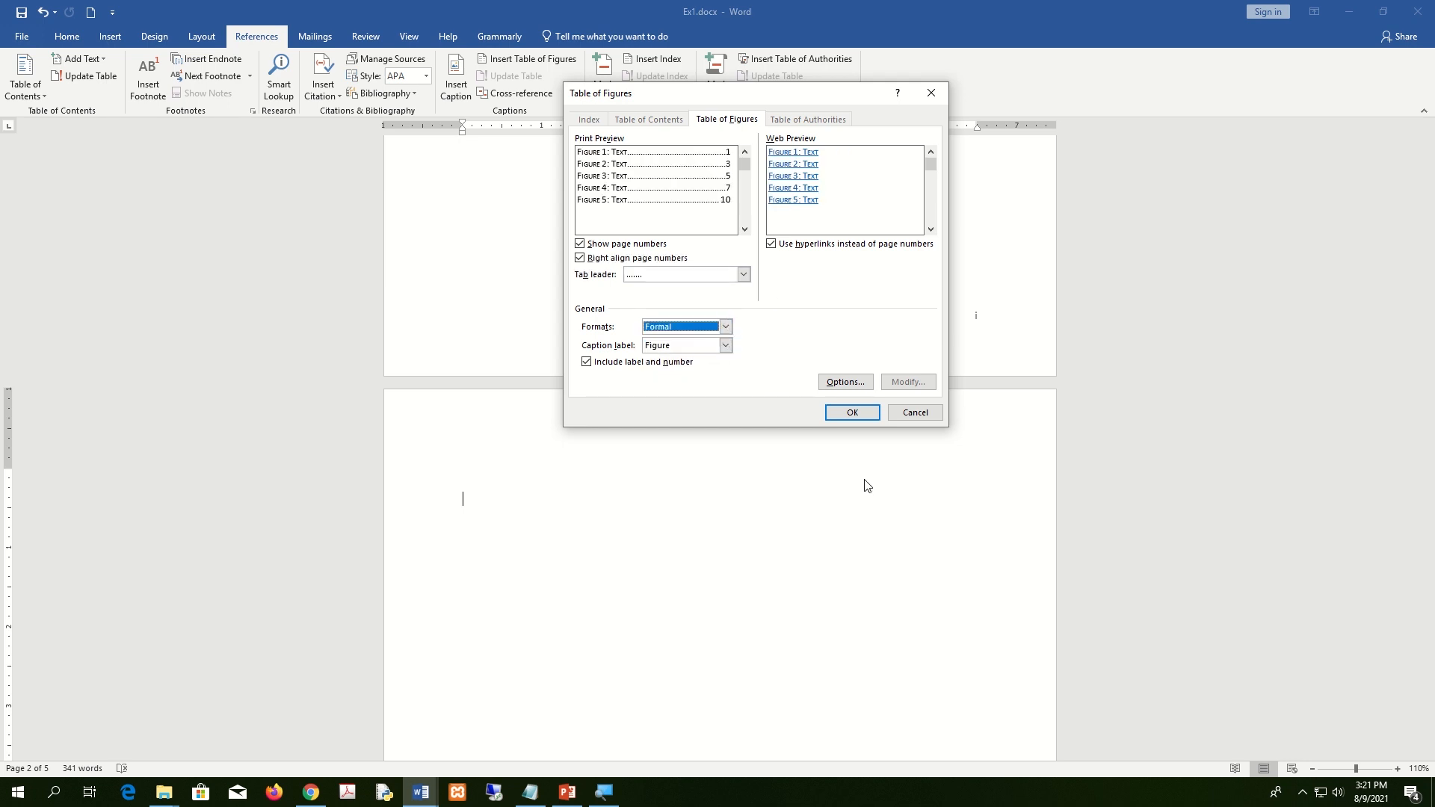
pyautogui.click(852, 413)
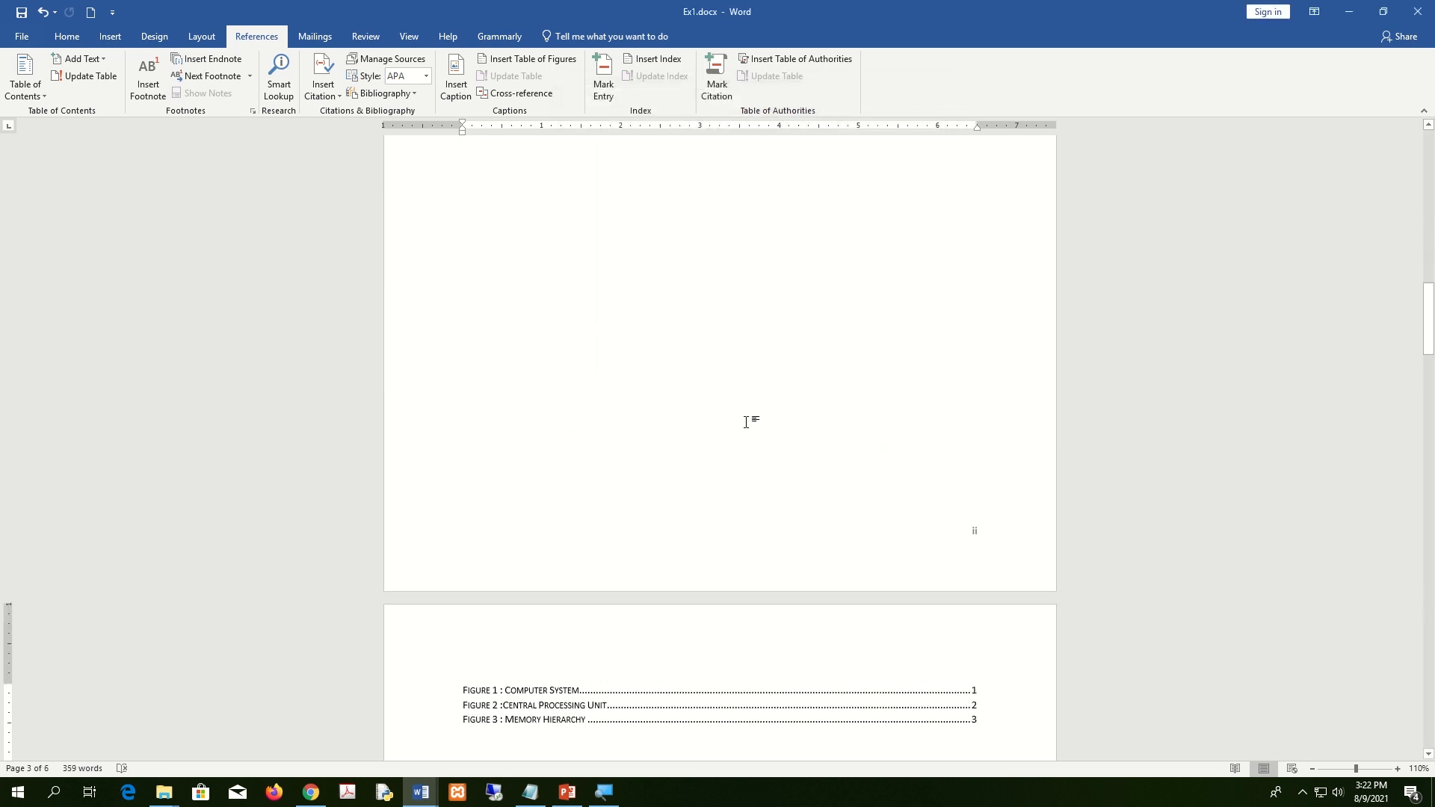
# Type the heading 'List of Figure' on the line above the table of figures.
pyautogui.scroll(-10, 746, 422)
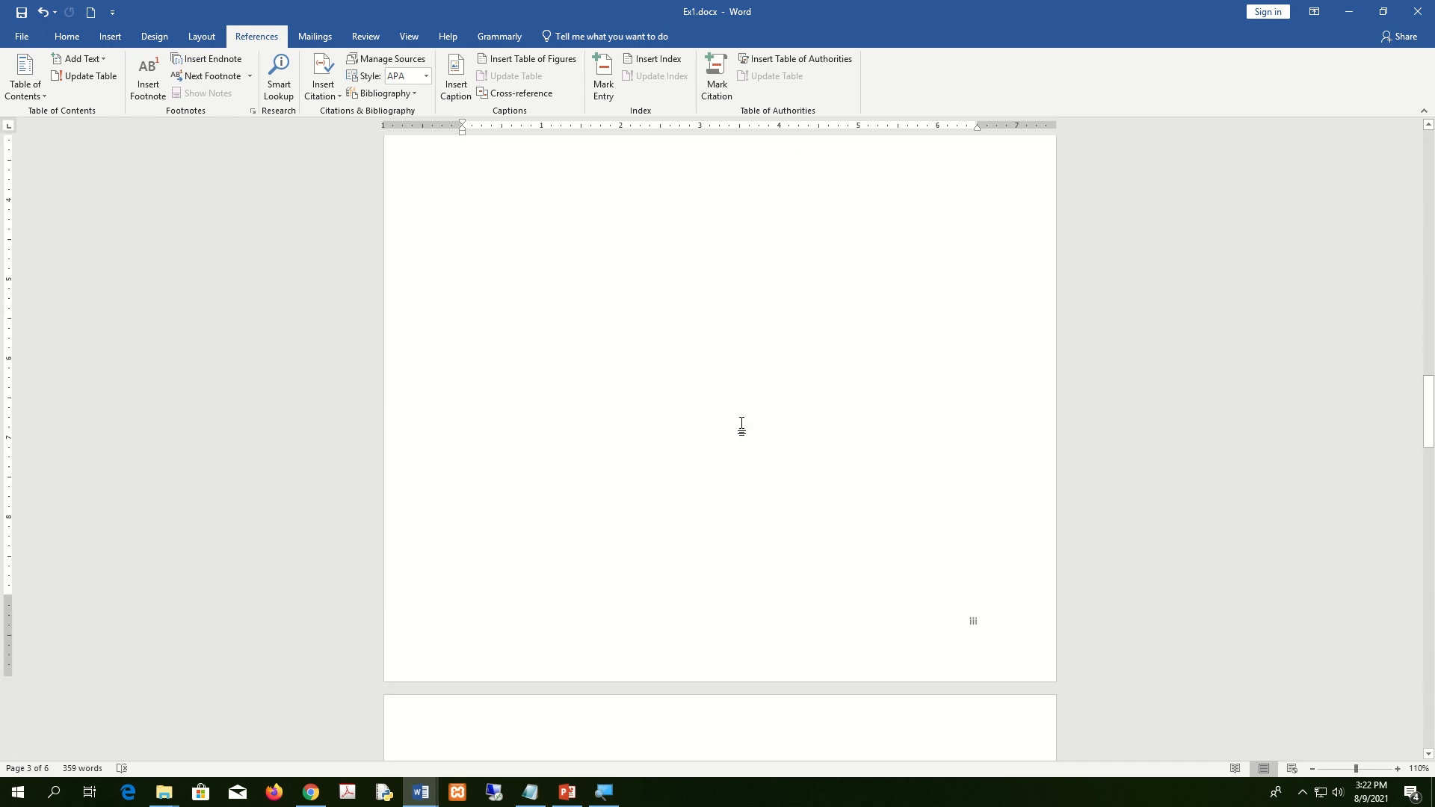
pyautogui.scroll(20, 661, 419)
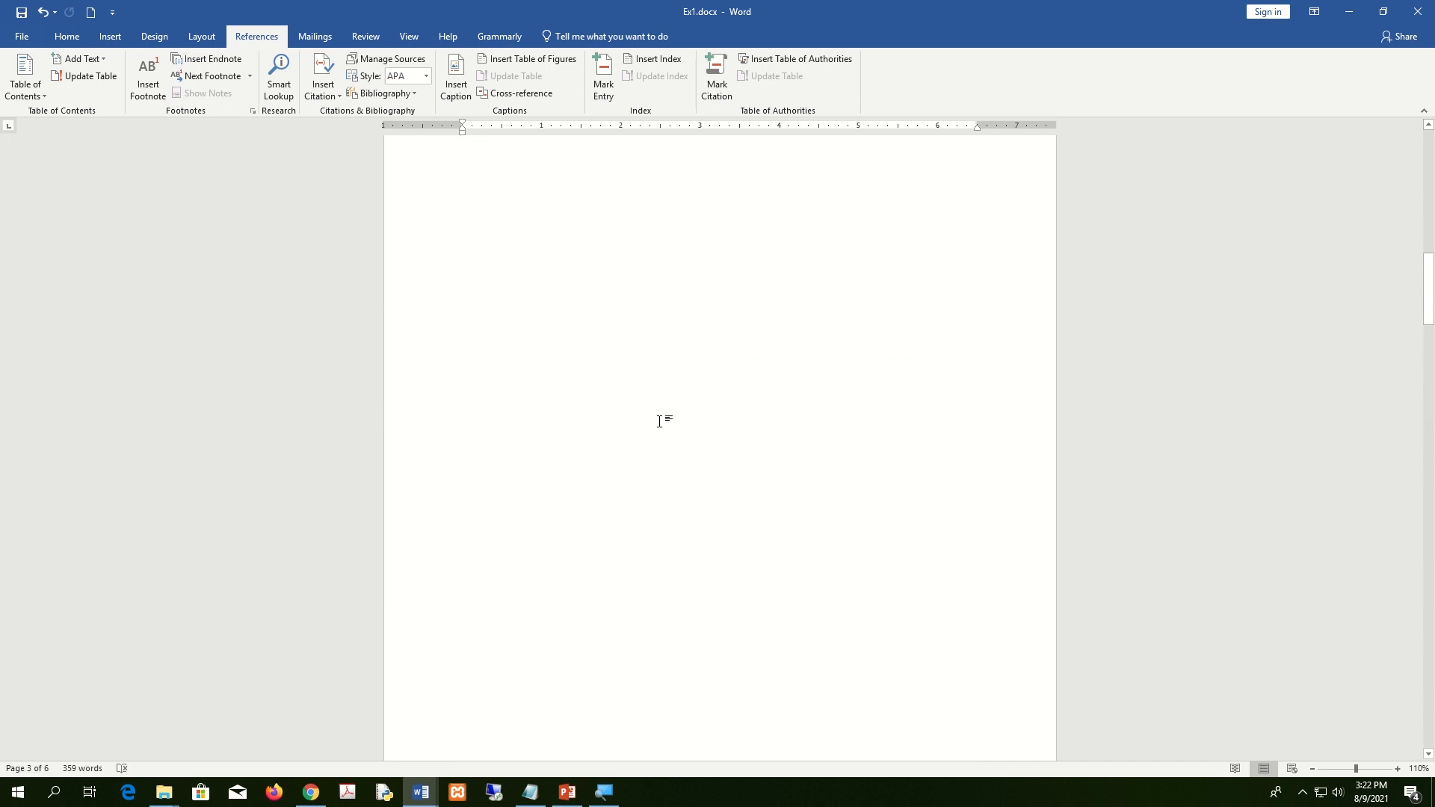
pyautogui.scroll(1, 661, 428)
pyautogui.click(551, 494)
pyautogui.hotkey('ctrl', 'z')
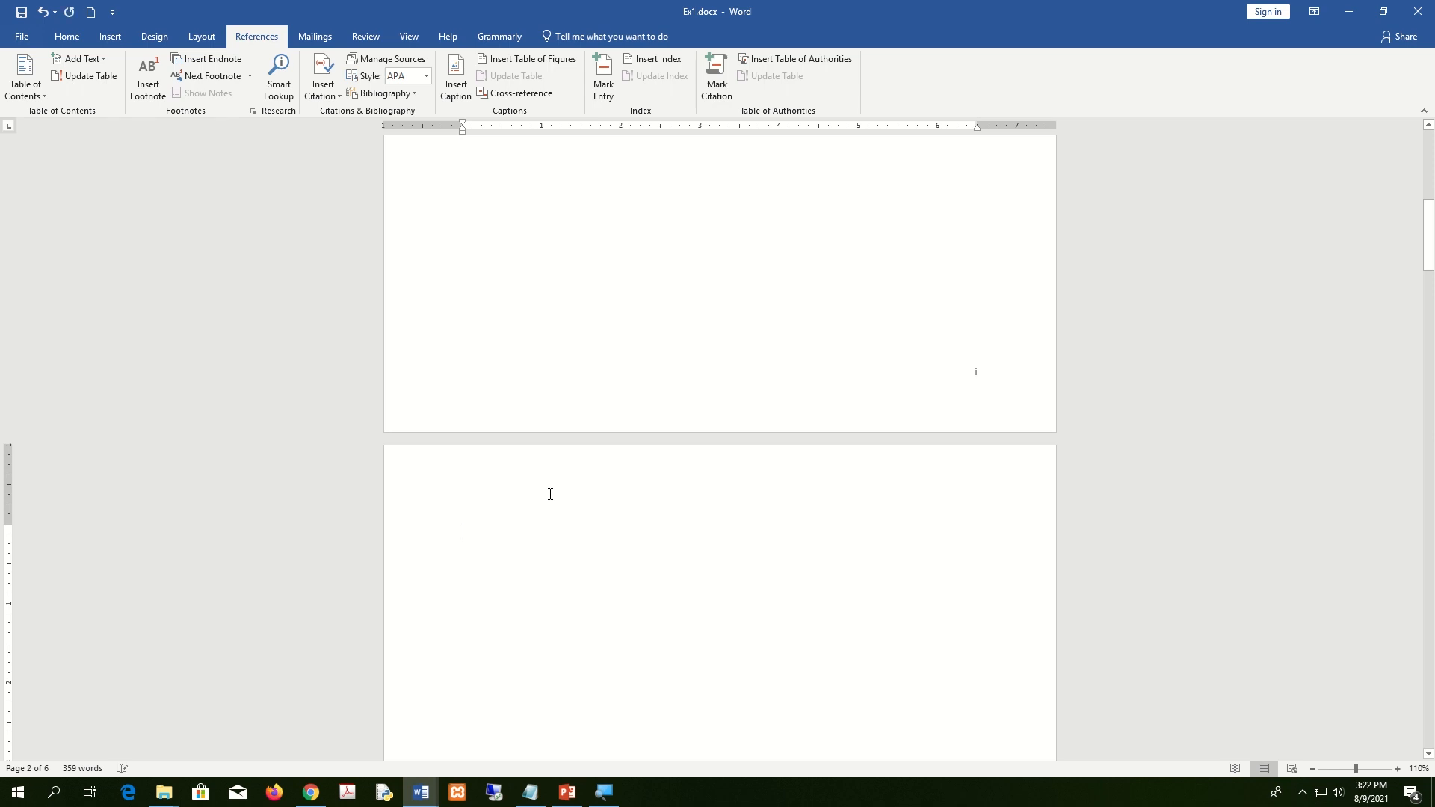
pyautogui.hotkey('ctrl', 'y')
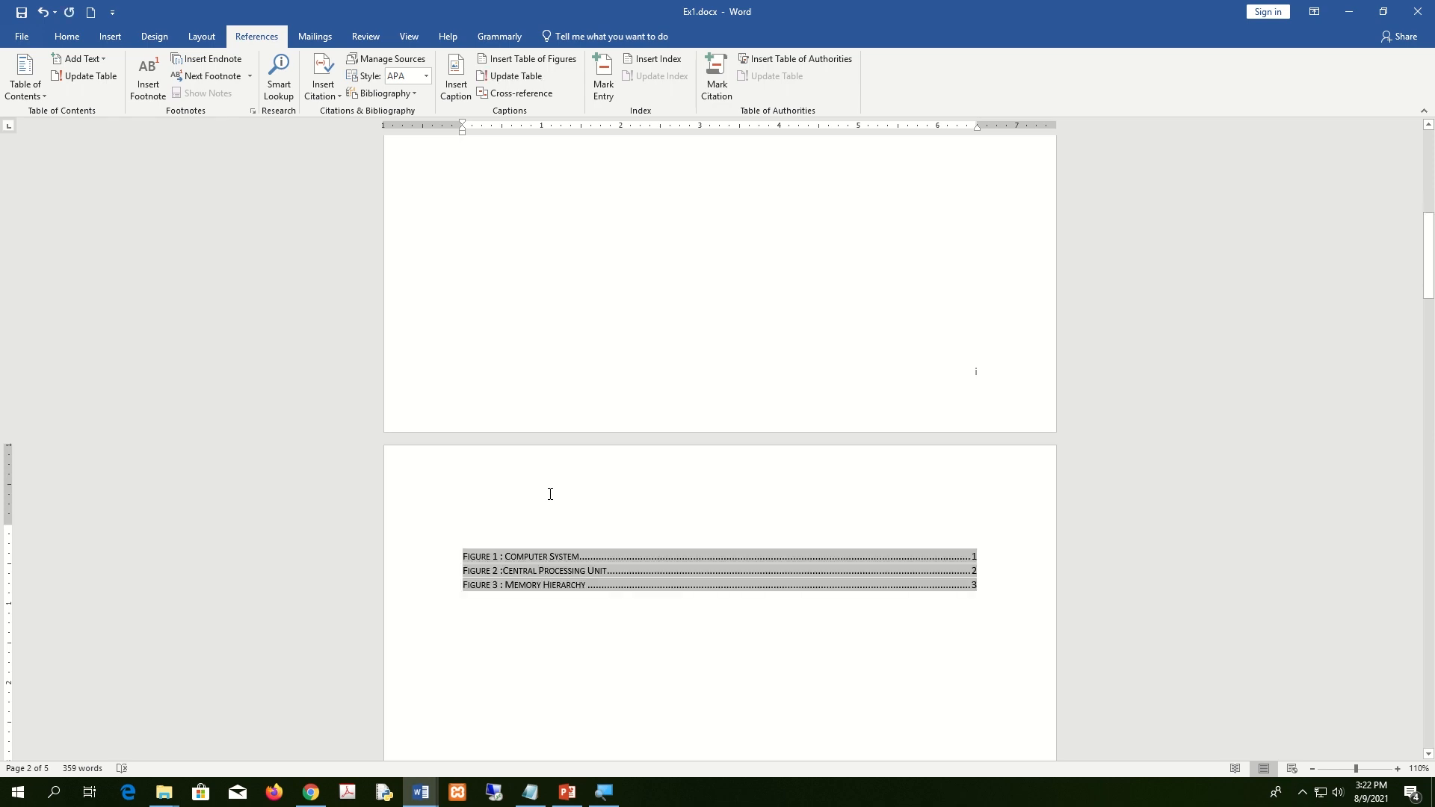
pyautogui.click(1016, 652)
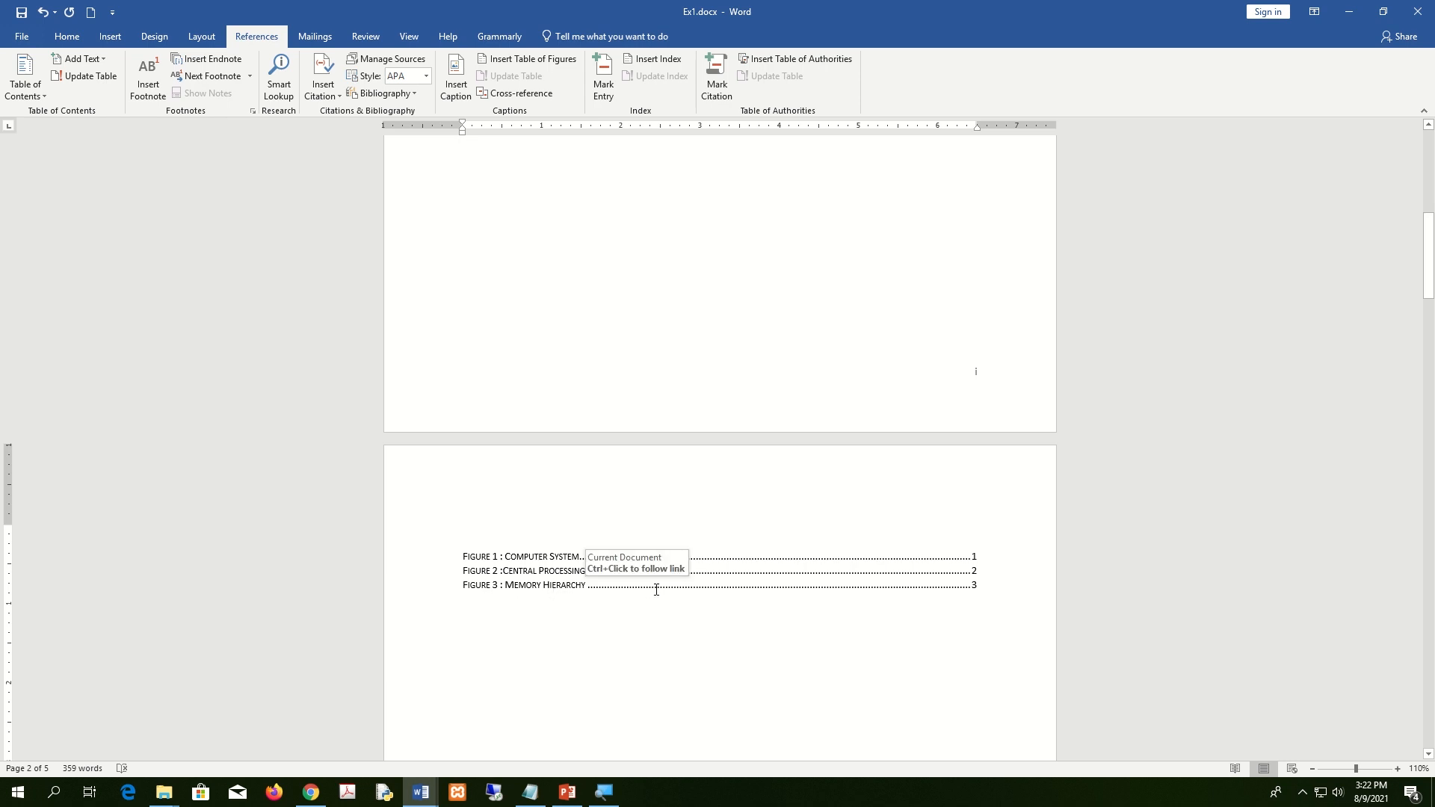
pyautogui.click(475, 538)
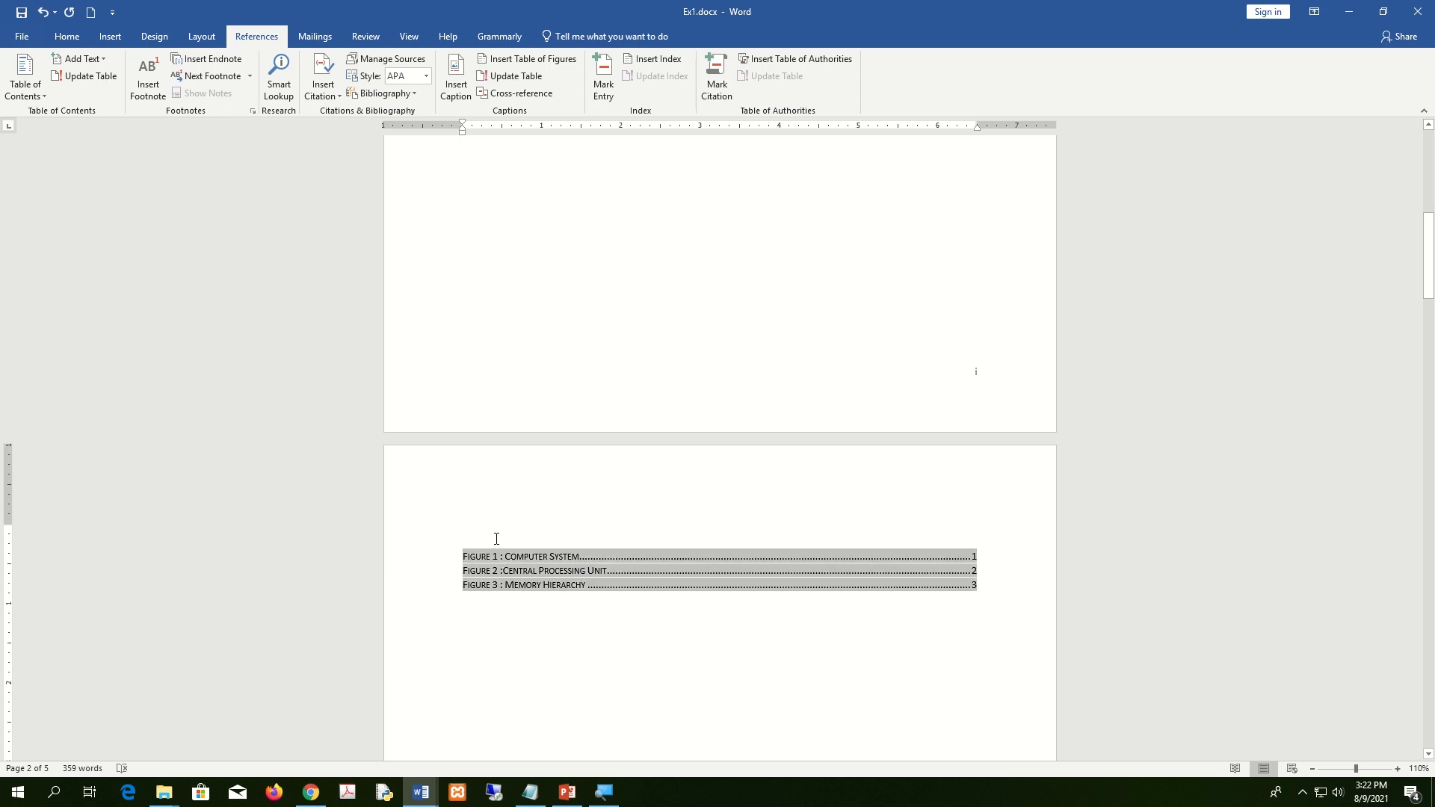
pyautogui.write('Lis')
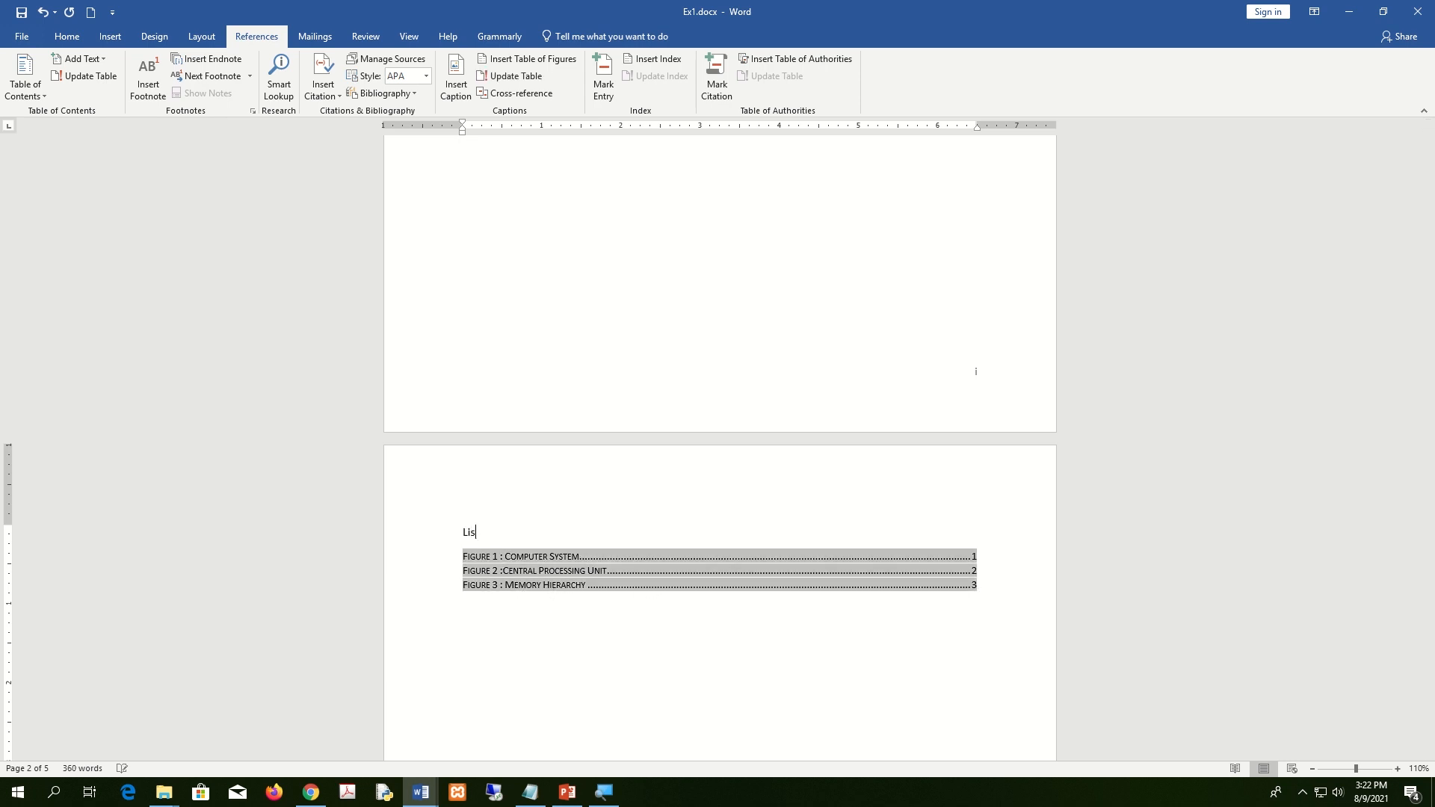
pyautogui.write('t of Figures')
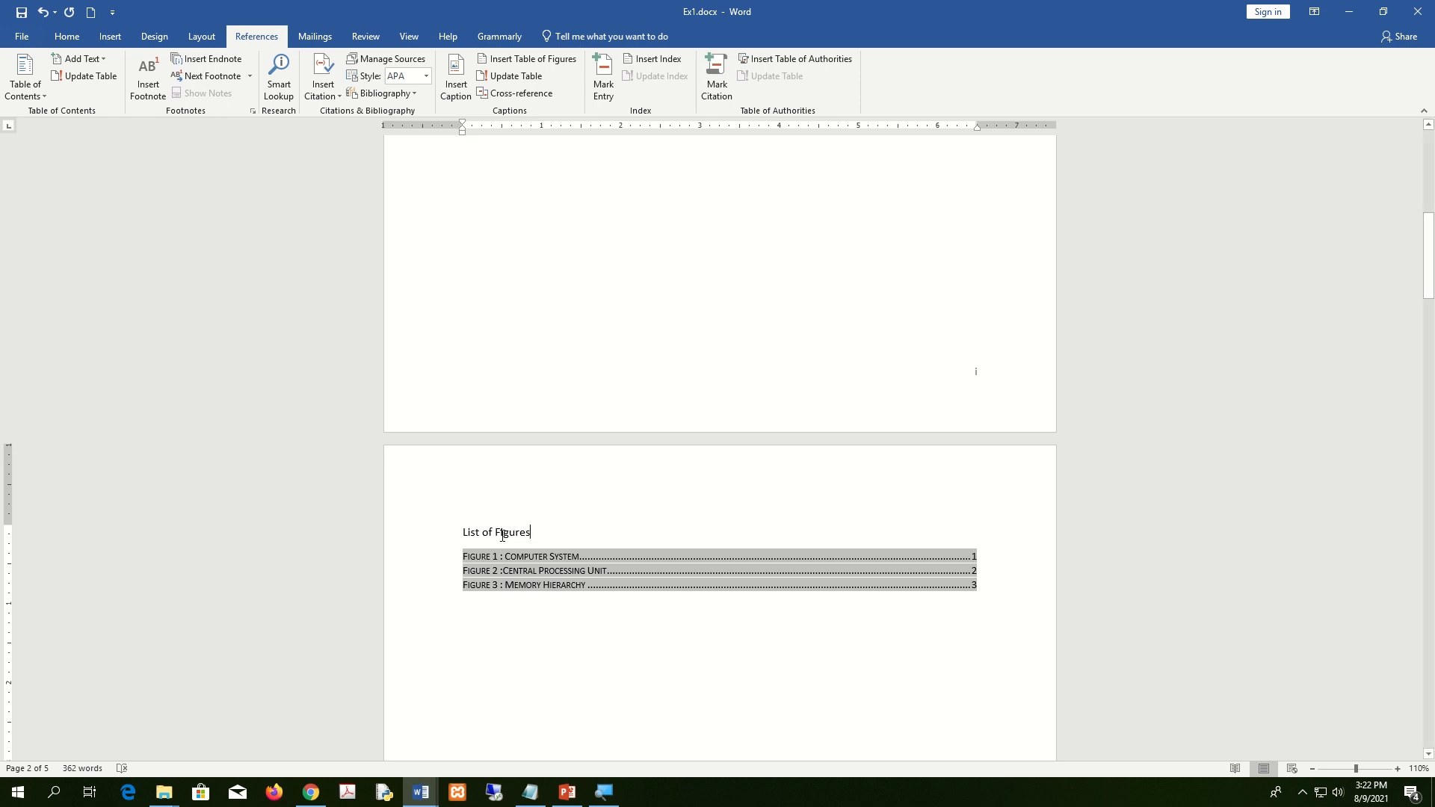
pyautogui.click(735, 653)
pyautogui.scroll(7, 736, 652)
pyautogui.scroll(-7, 736, 652)
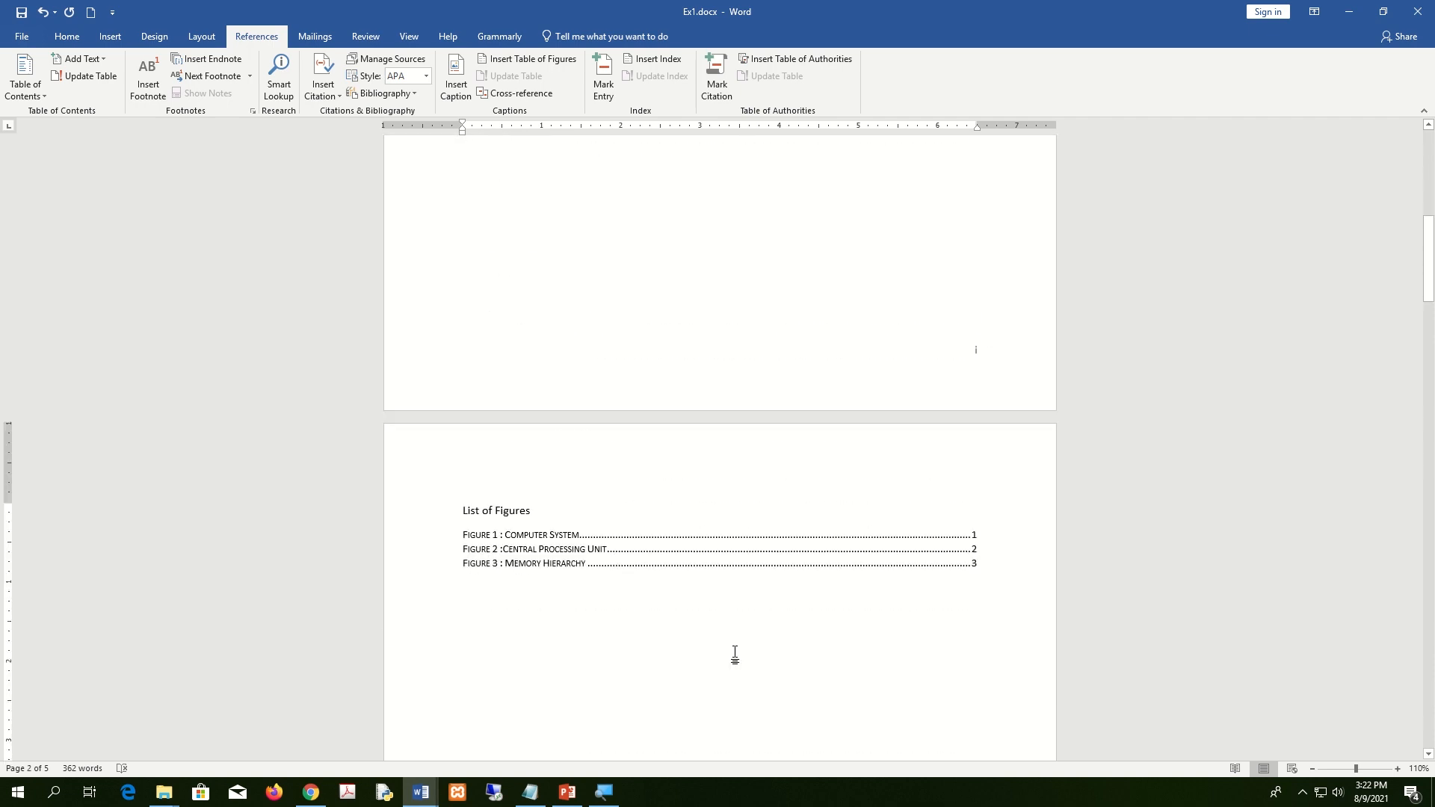
# Snap Ex1 to half the screen beside the assignment brief, scrolled to Chapter 02.
pyautogui.scroll(-12, 735, 653)
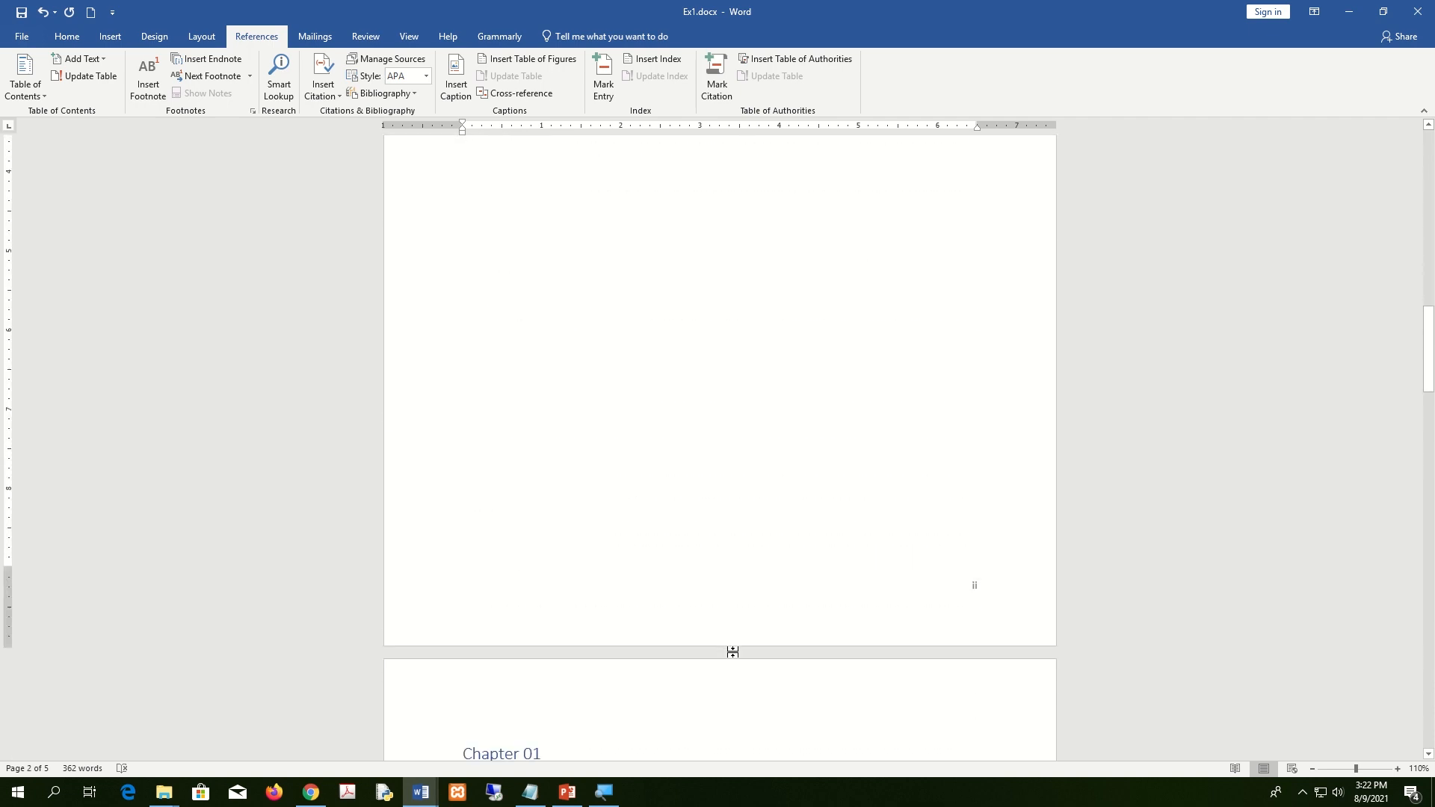
pyautogui.scroll(-8, 732, 655)
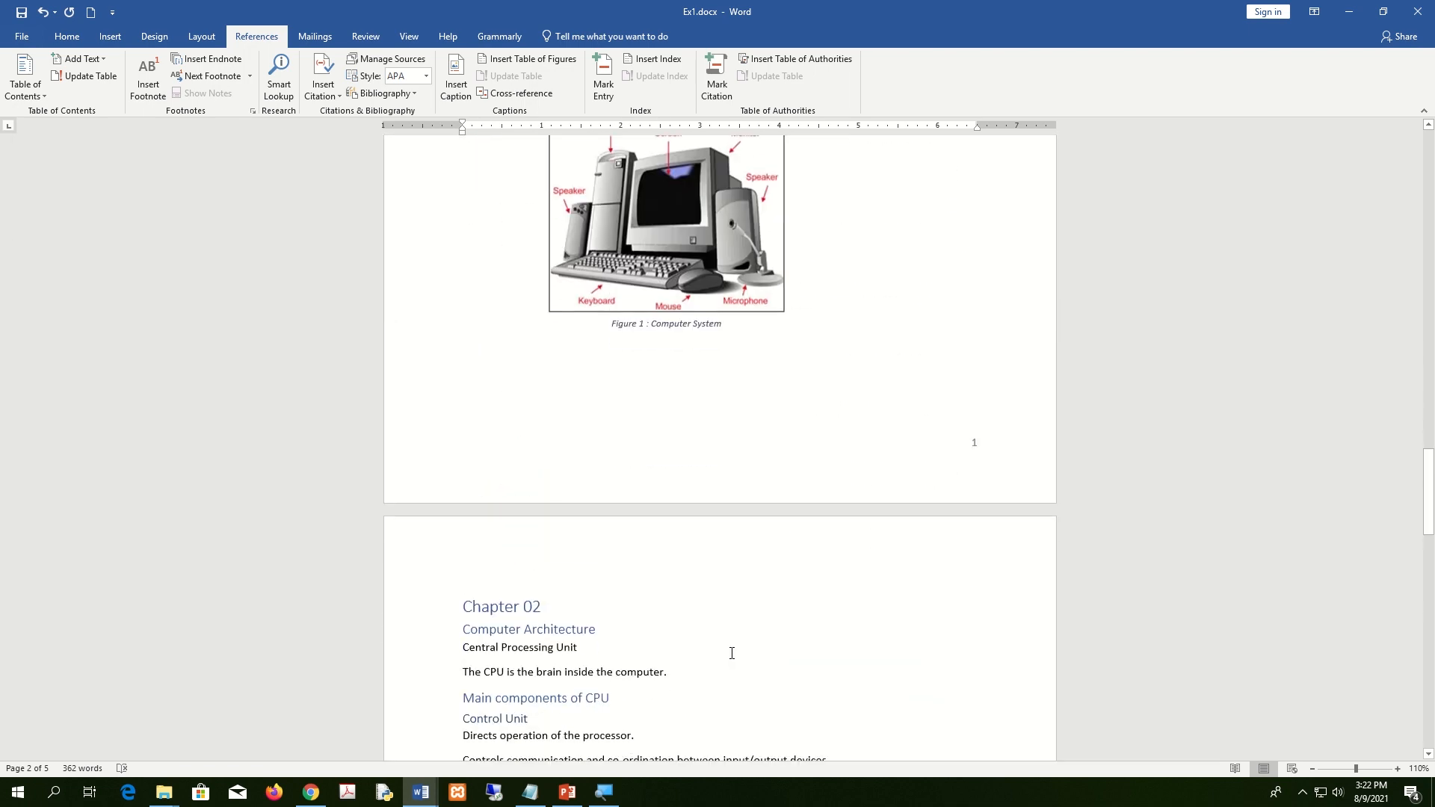
pyautogui.press('super+Down')
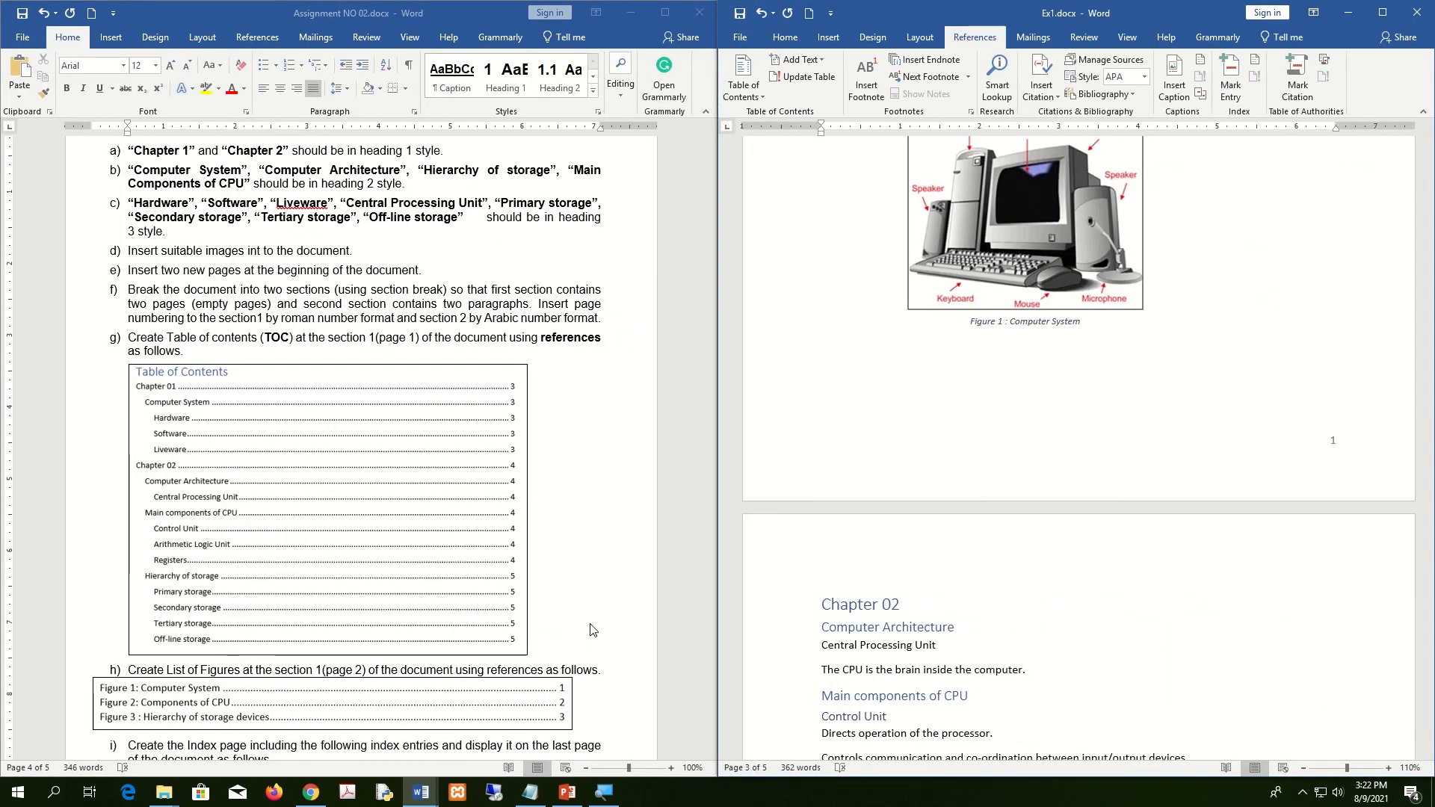
pyautogui.scroll(-3, 412, 617)
pyautogui.scroll(-3, 411, 616)
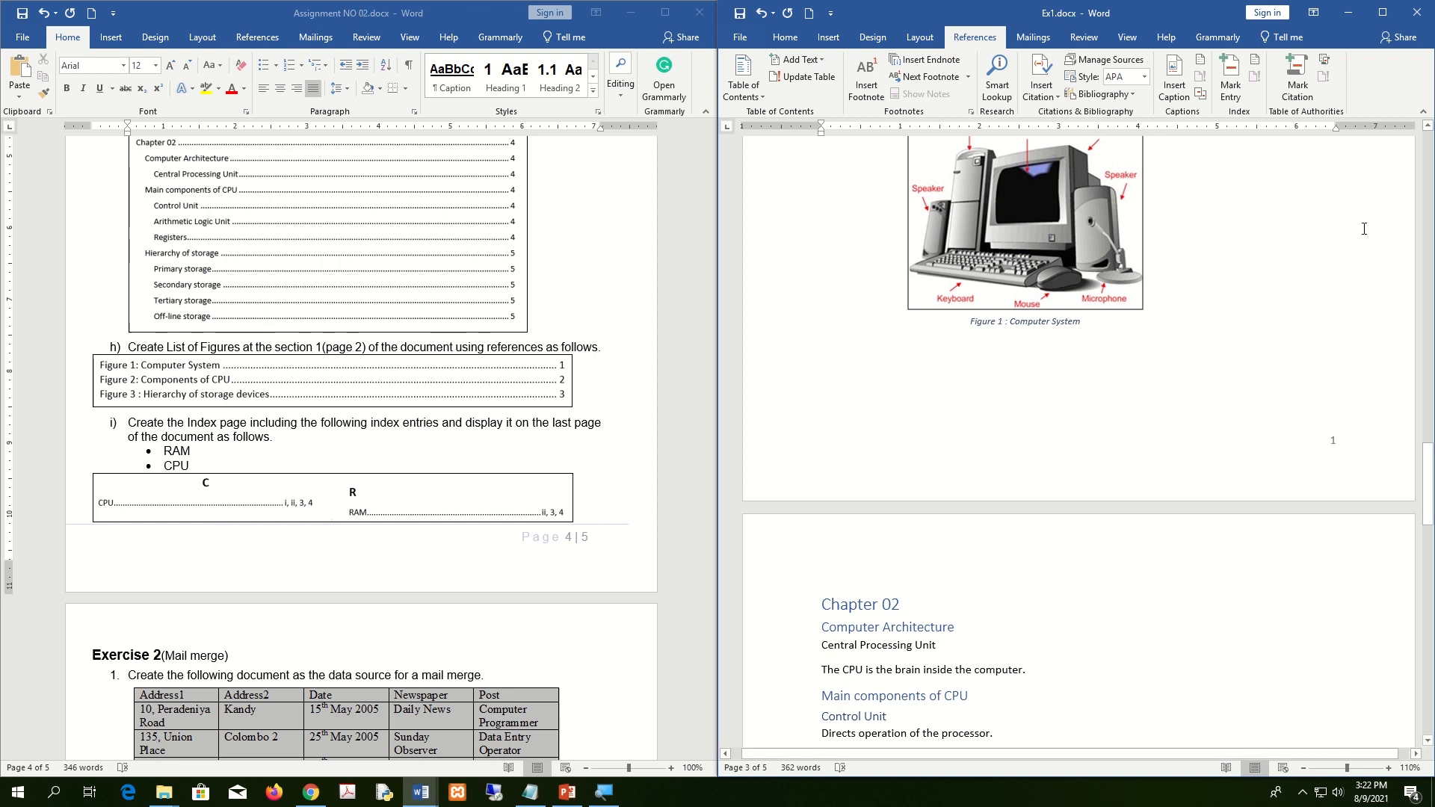
# Maximize Ex1 and select 'CPU' in 'The CPU is the brain inside the computer.'.
pyautogui.click(1383, 12)
pyautogui.scroll(15, 902, 546)
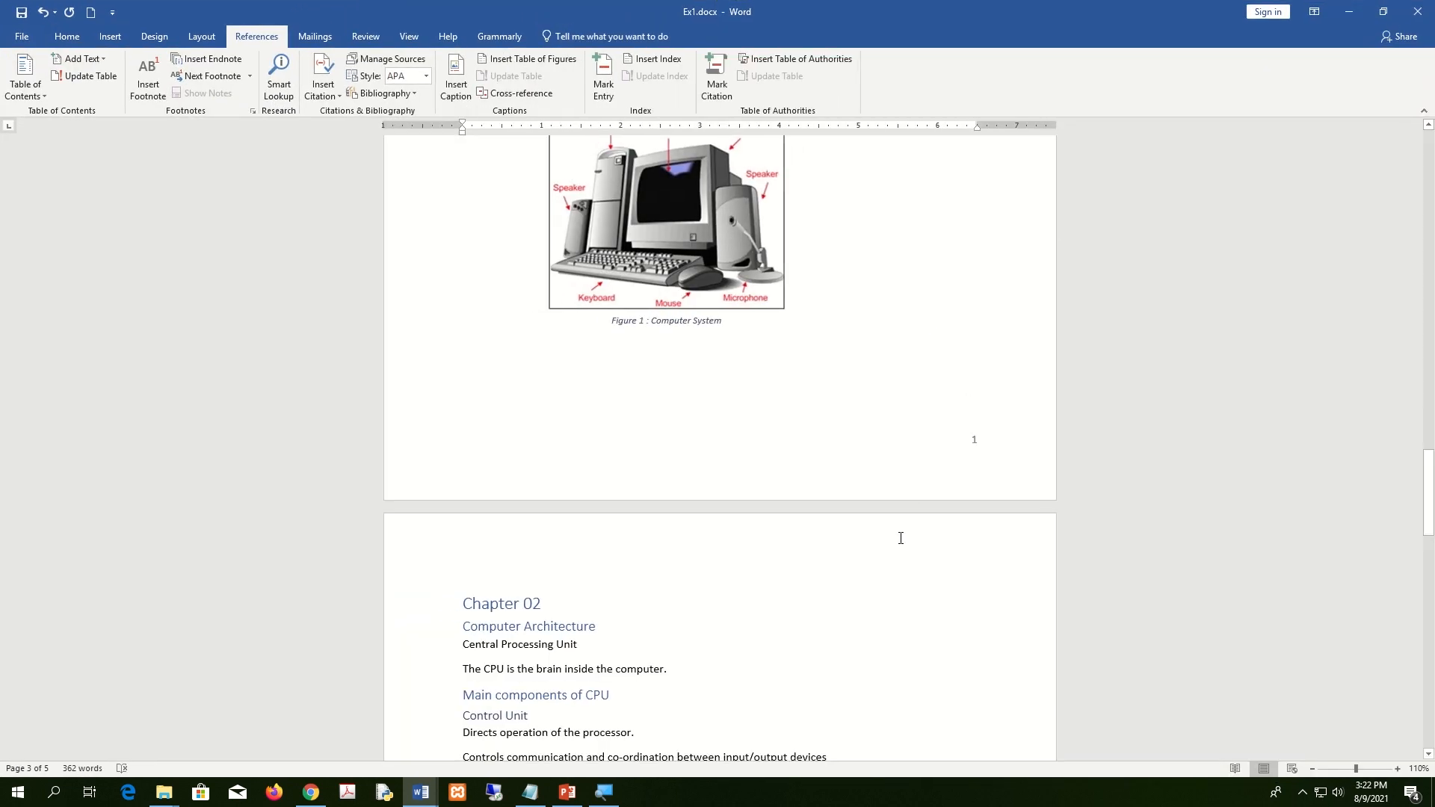
pyautogui.scroll(-8, 902, 546)
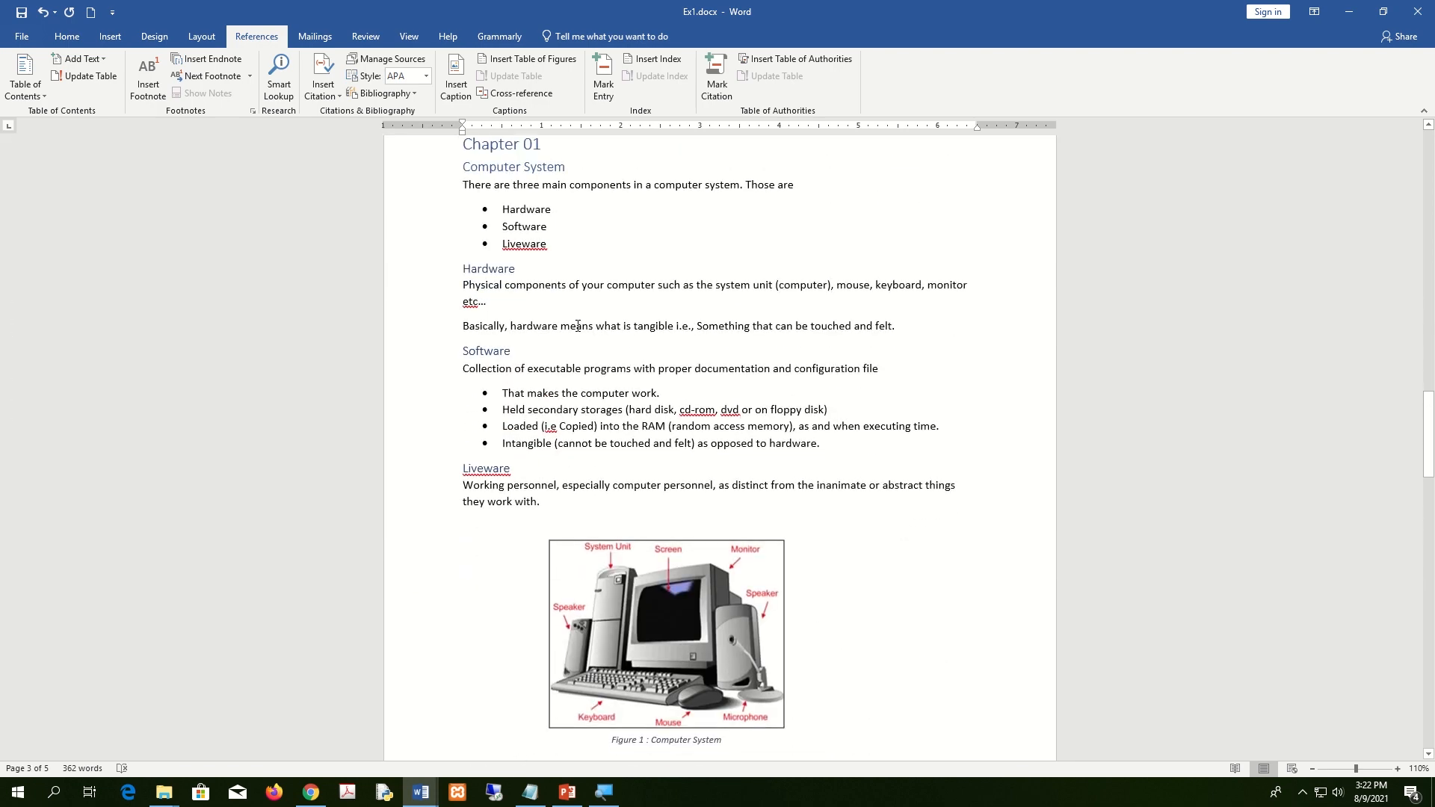
pyautogui.scroll(-10, 864, 428)
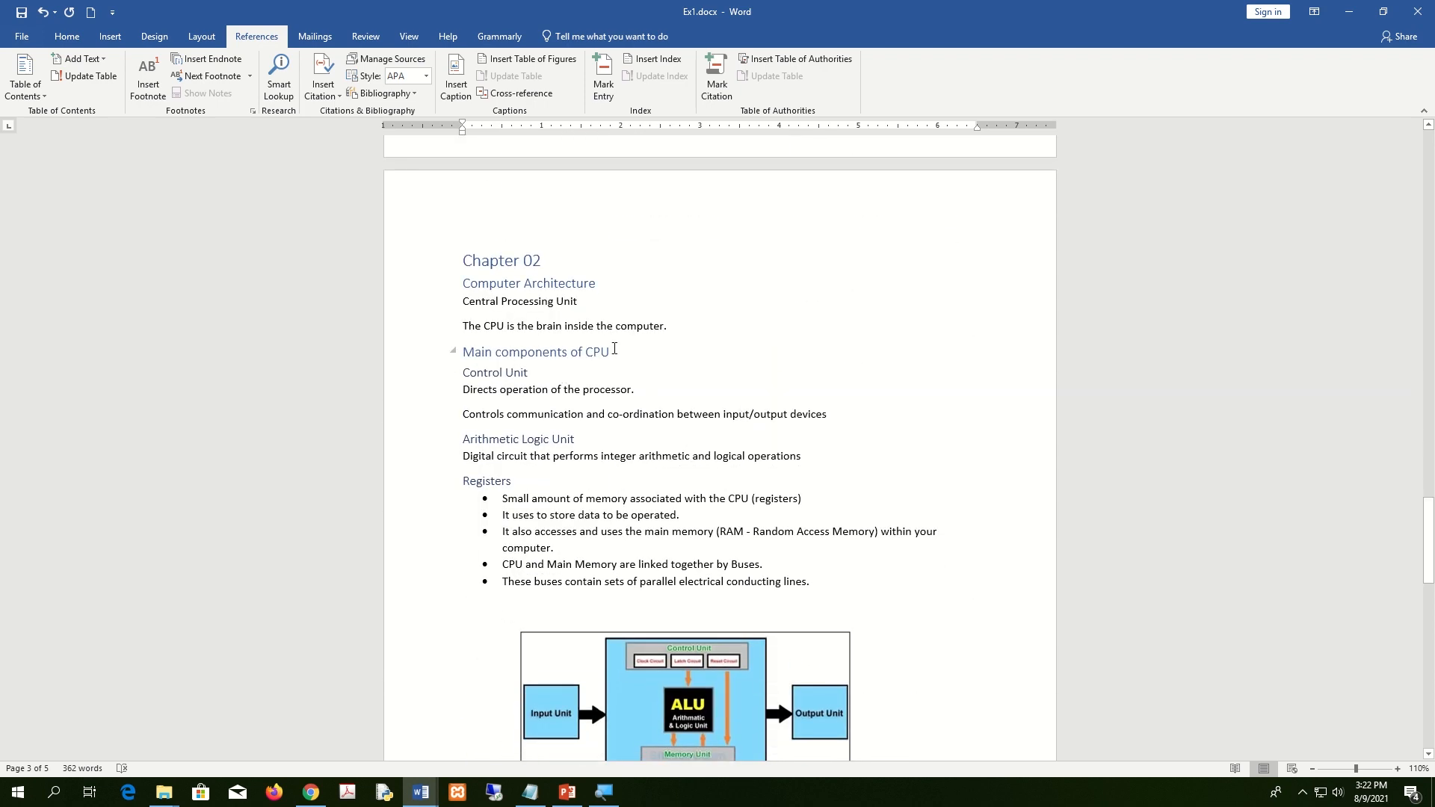
pyautogui.doubleClick(494, 326)
pyautogui.click(936, 395)
pyautogui.doubleClick(494, 326)
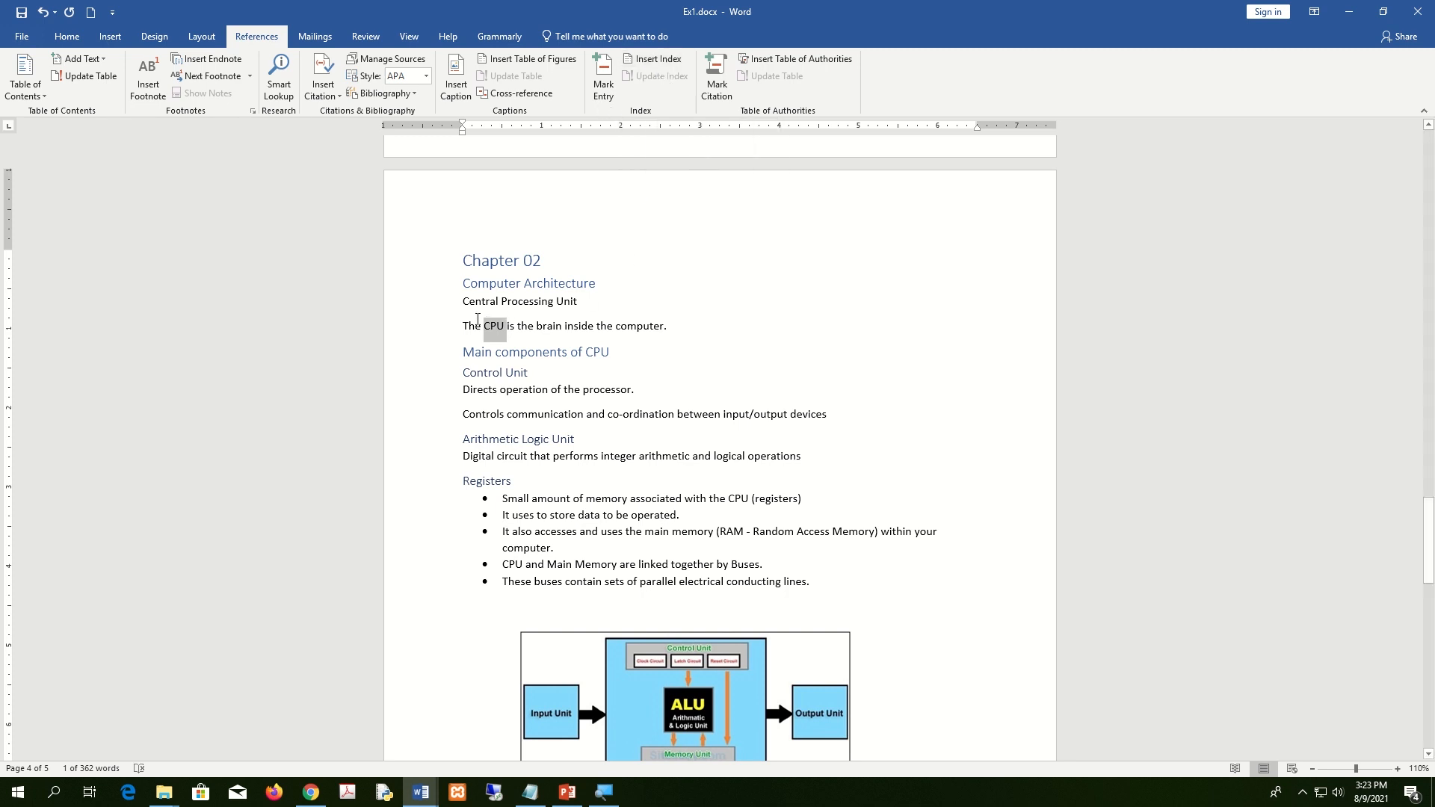
pyautogui.click(502, 328)
pyautogui.moveTo(504, 326)
pyautogui.mouseDown()
pyautogui.moveTo(463, 326)
pyautogui.moveTo(483, 324)
pyautogui.mouseUp()
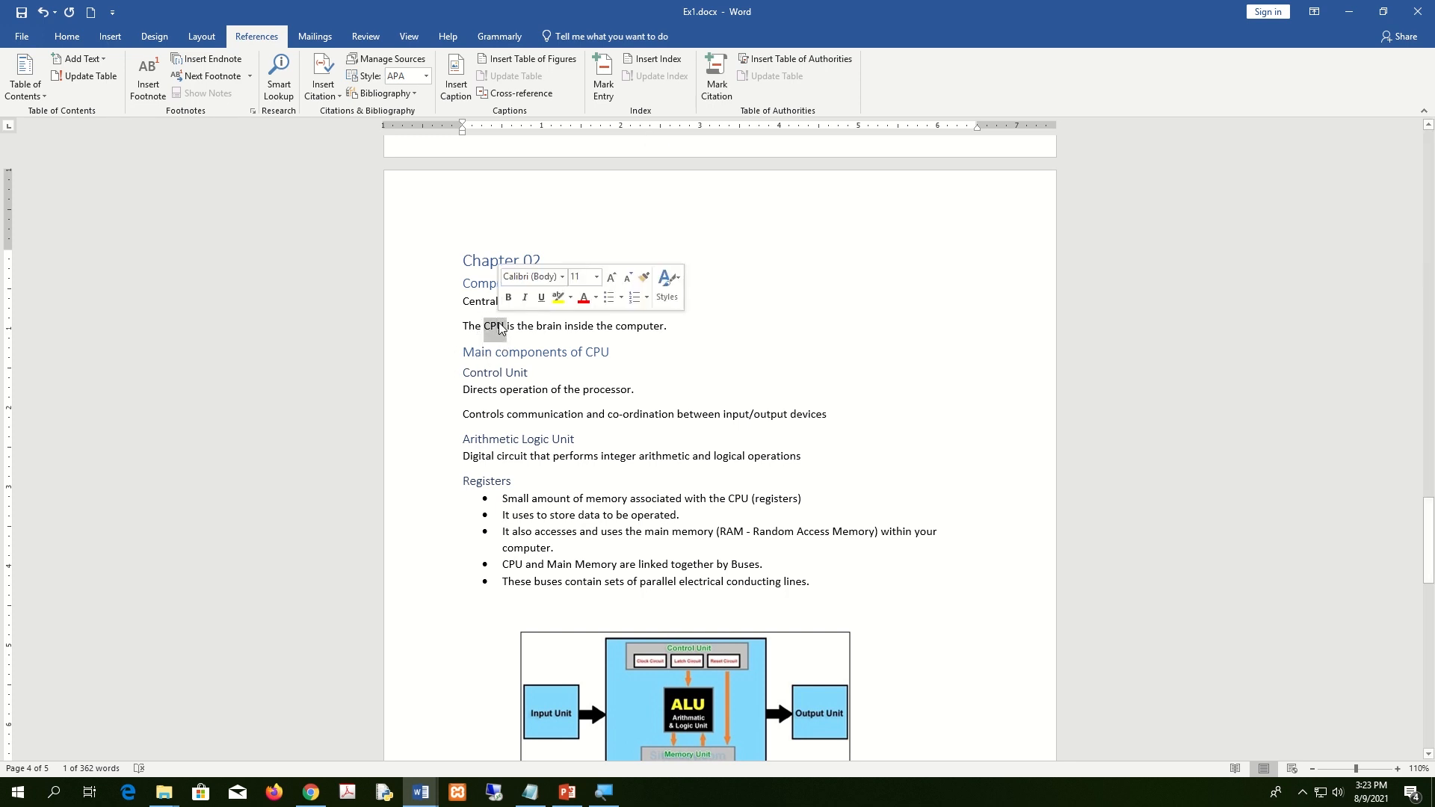
# Mark all occurrences of CPU as index entries, then snap Ex1 beside the brief.
pyautogui.click(604, 72)
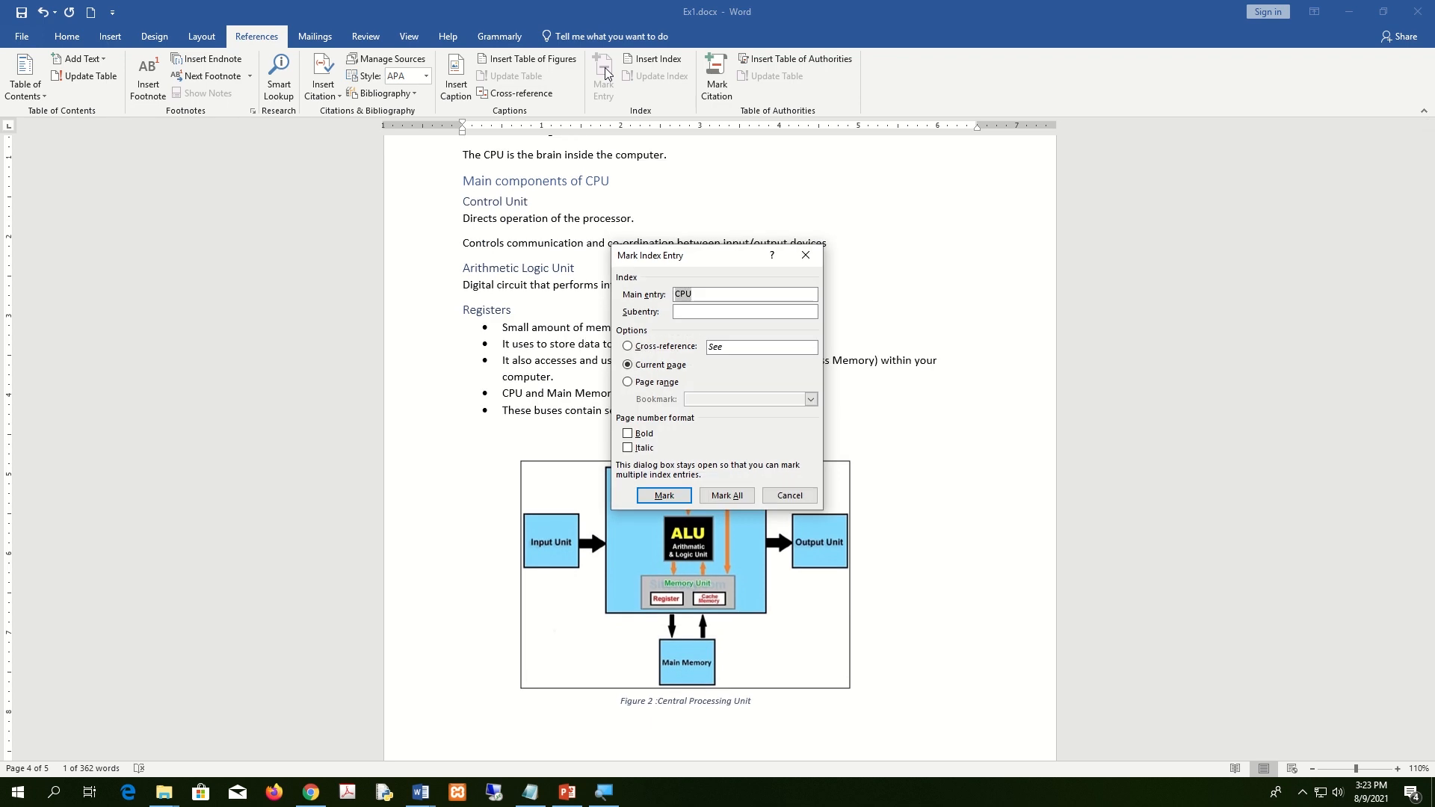
pyautogui.moveTo(695, 262); pyautogui.dragTo(758, 191)
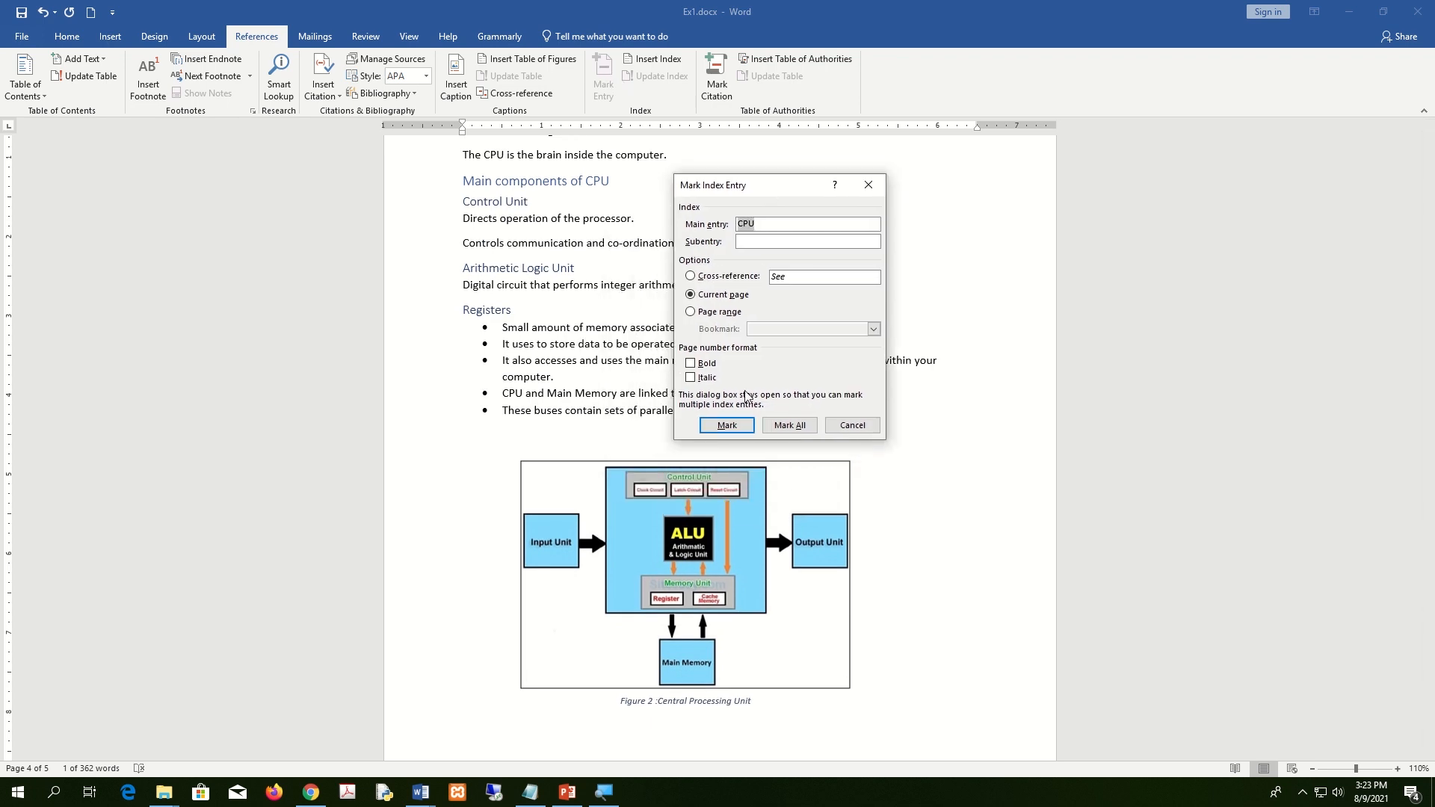
pyautogui.click(793, 428)
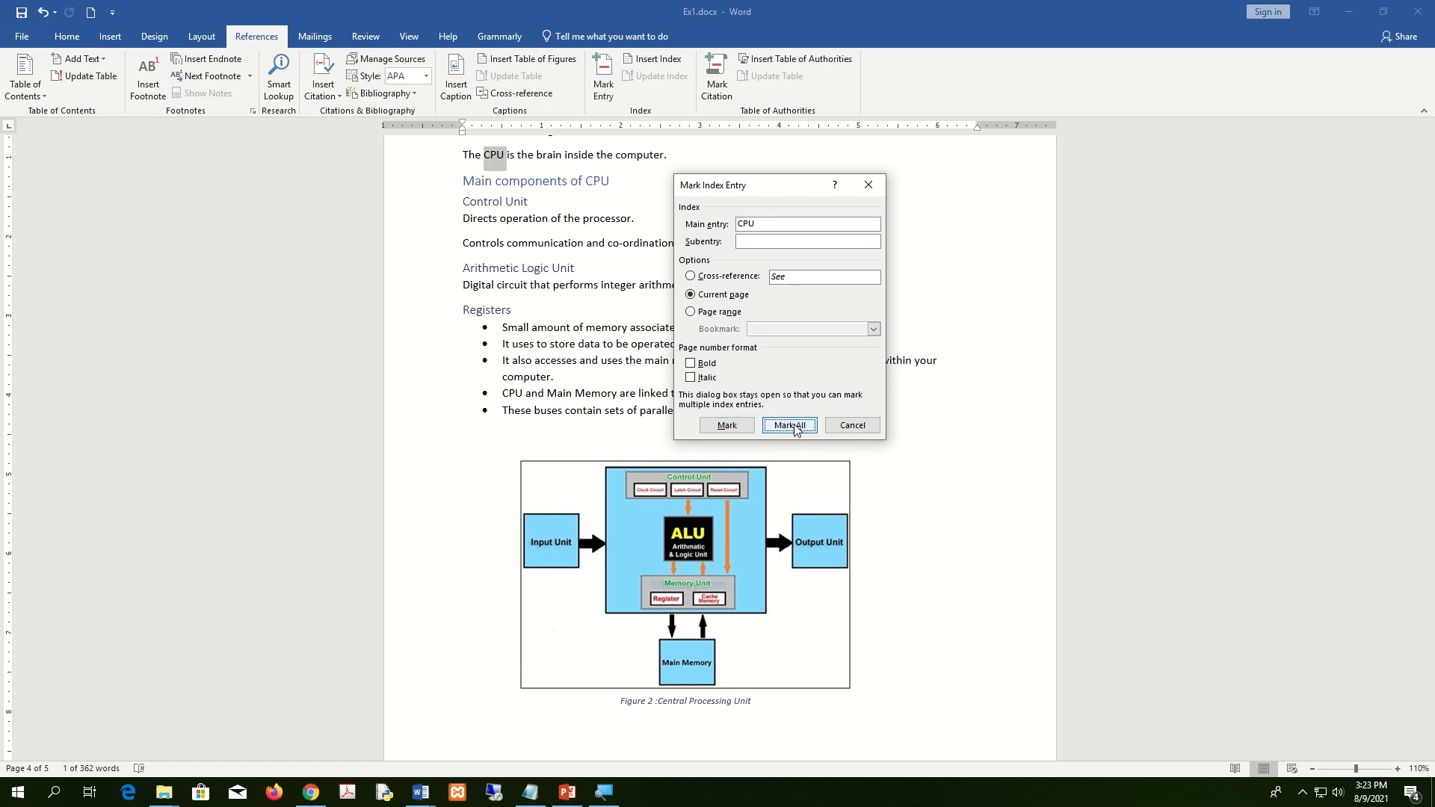
pyautogui.click(859, 430)
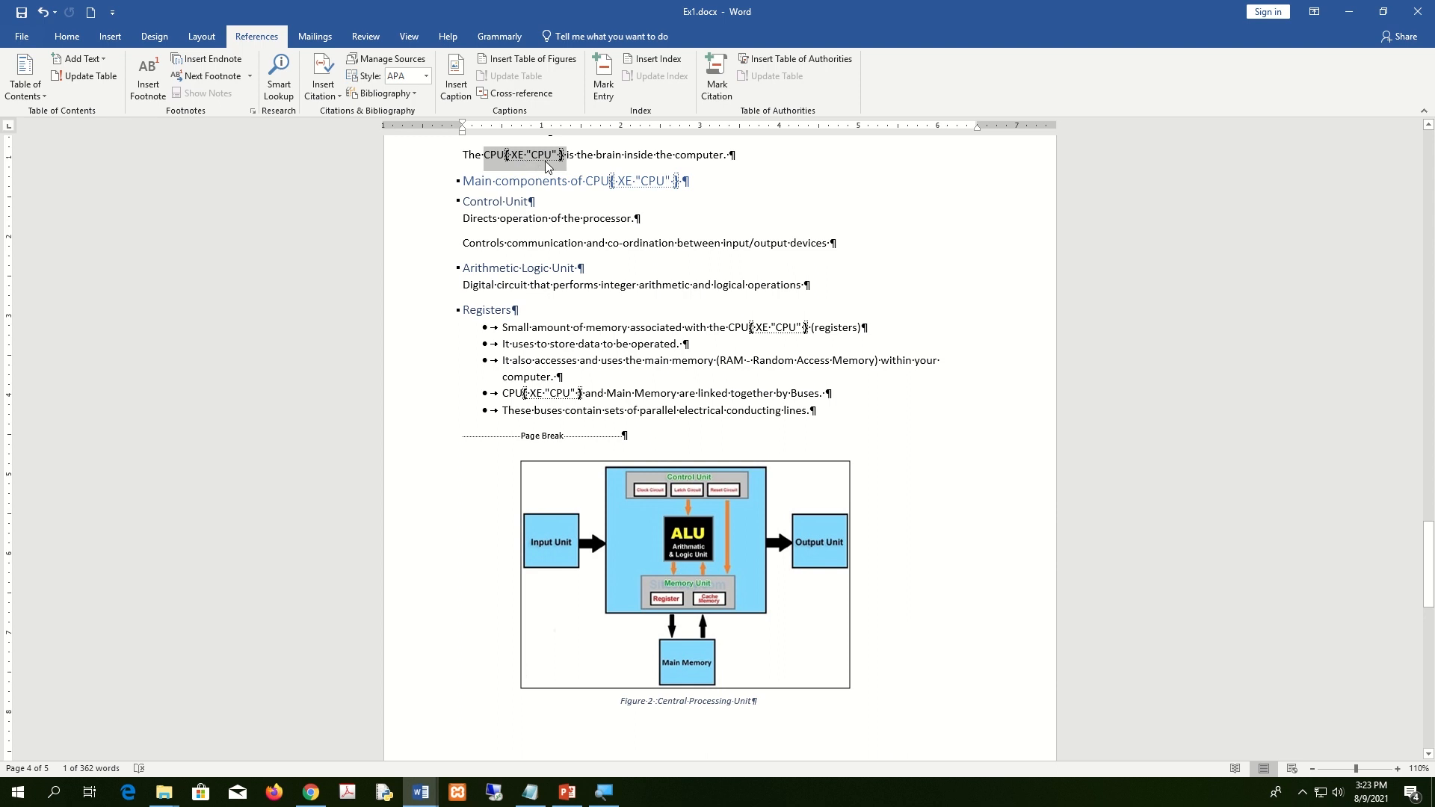
pyautogui.scroll(1, 550, 168)
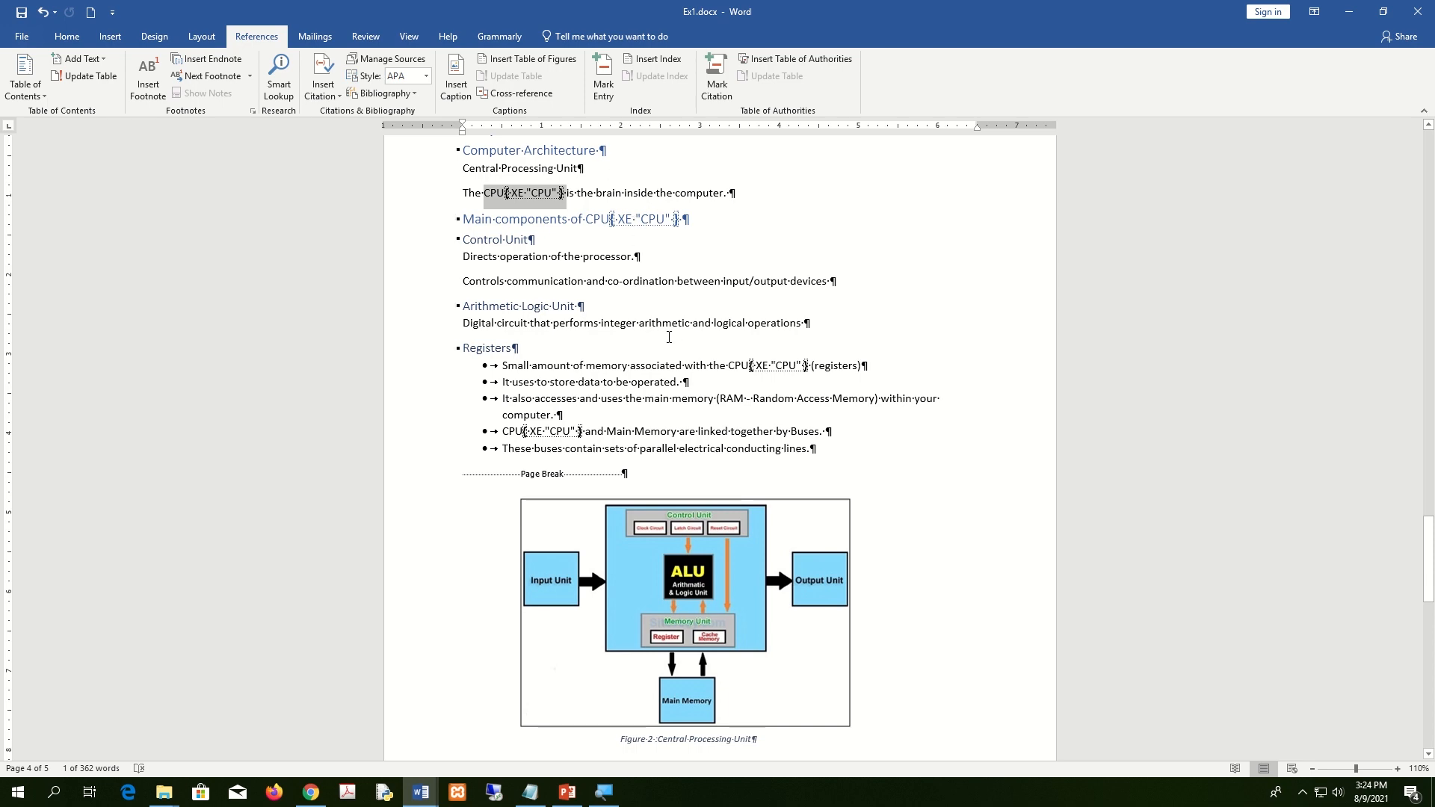
pyautogui.press('super+Right')
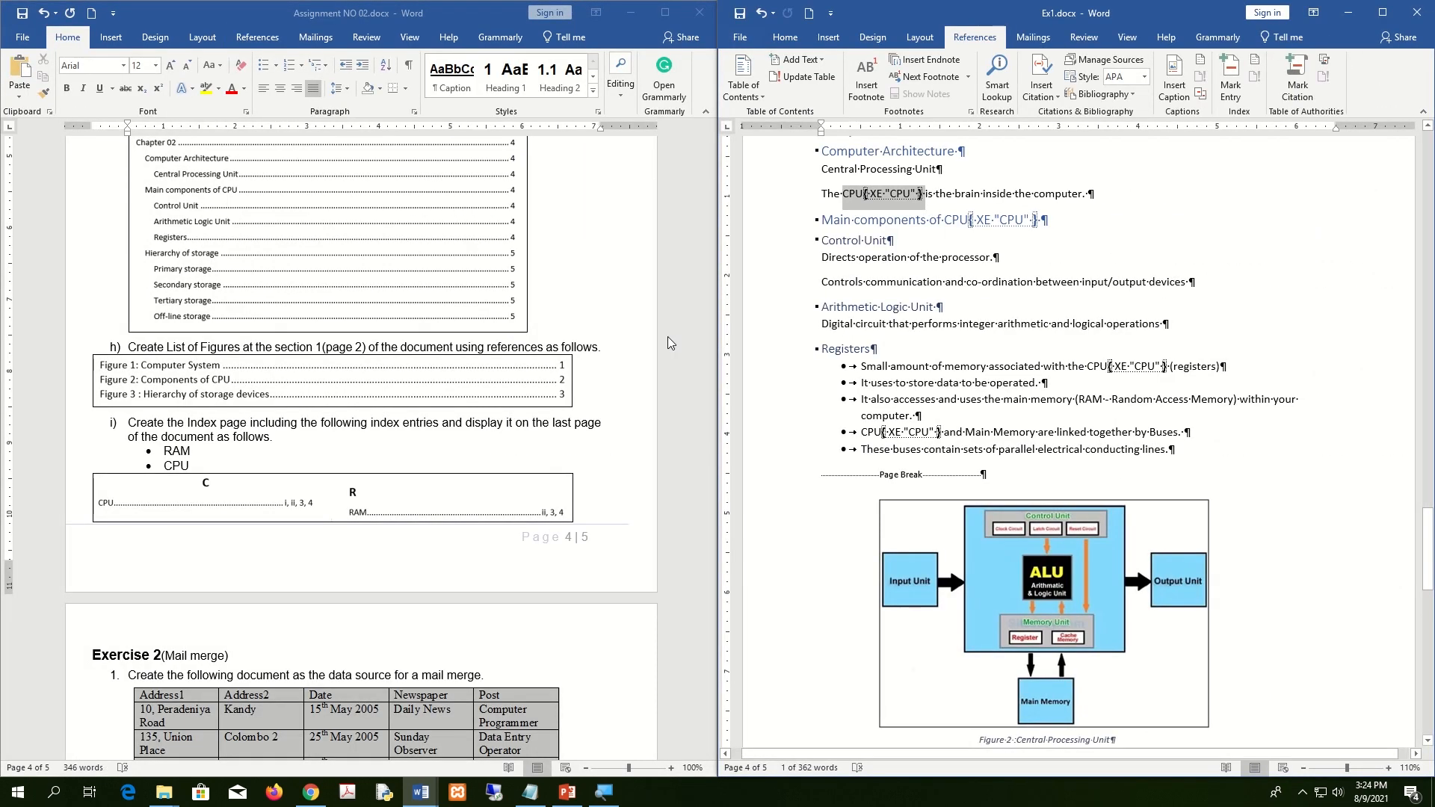
# Maximize Ex1 and mark every occurrence of RAM as an index entry.
pyautogui.click(1380, 11)
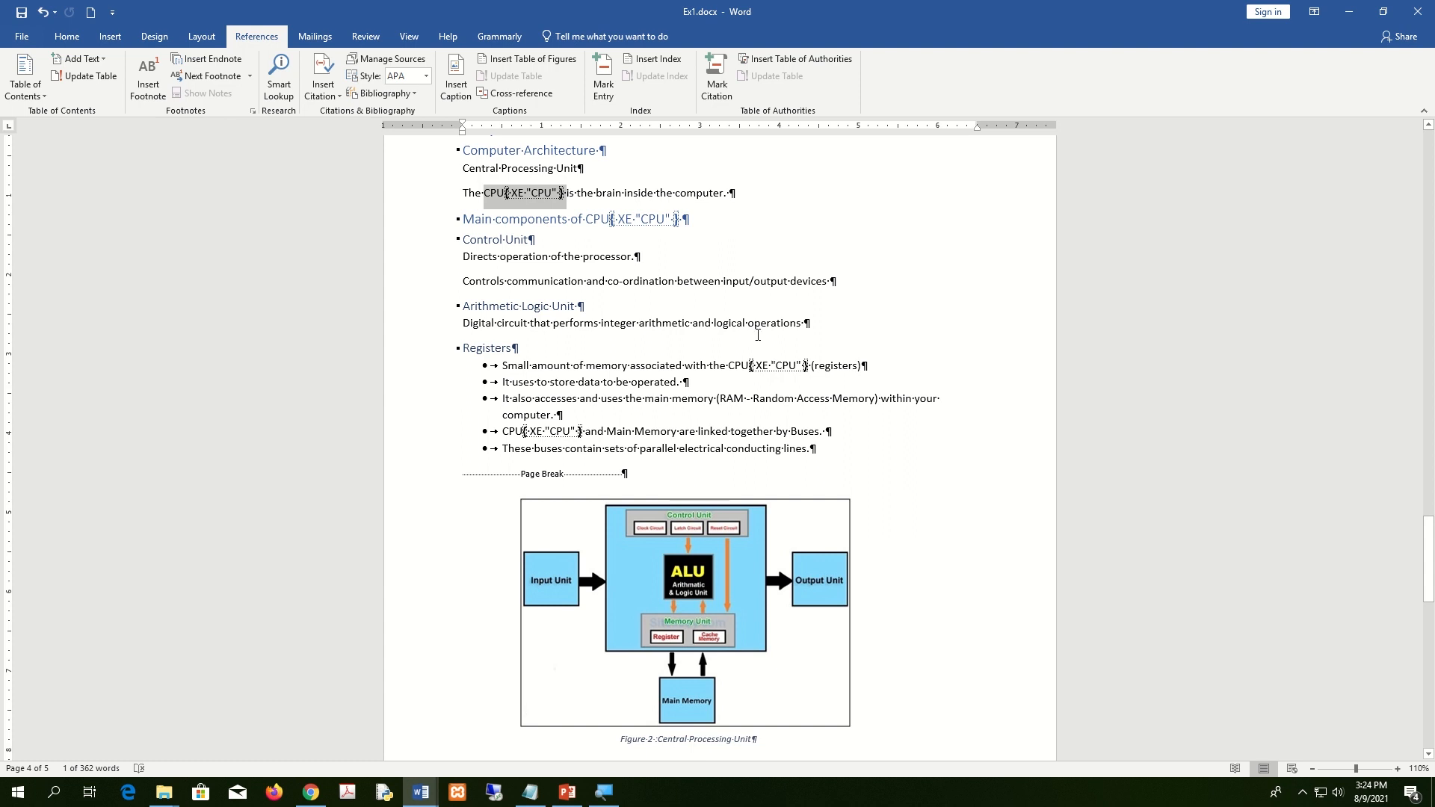
pyautogui.doubleClick(739, 402)
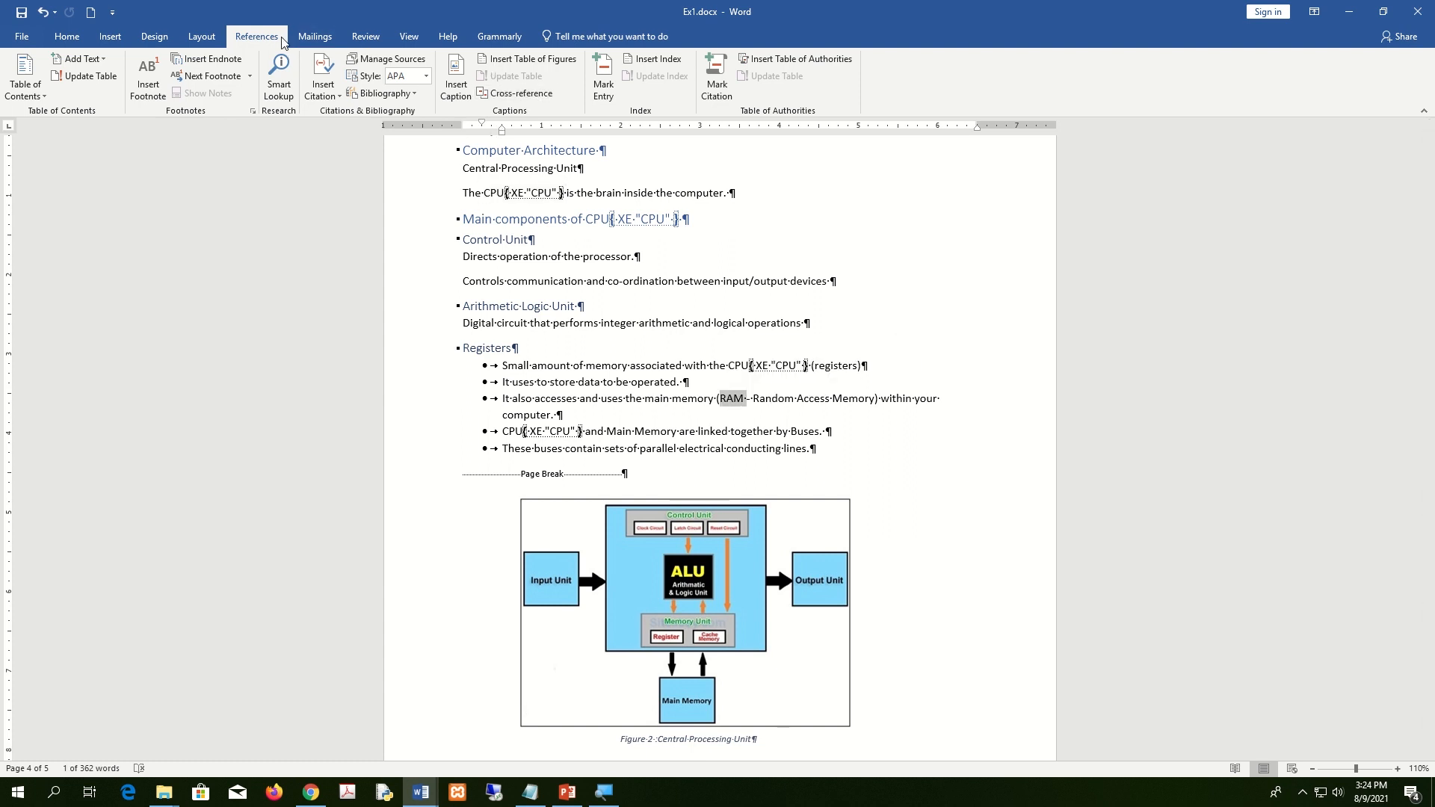
pyautogui.click(608, 82)
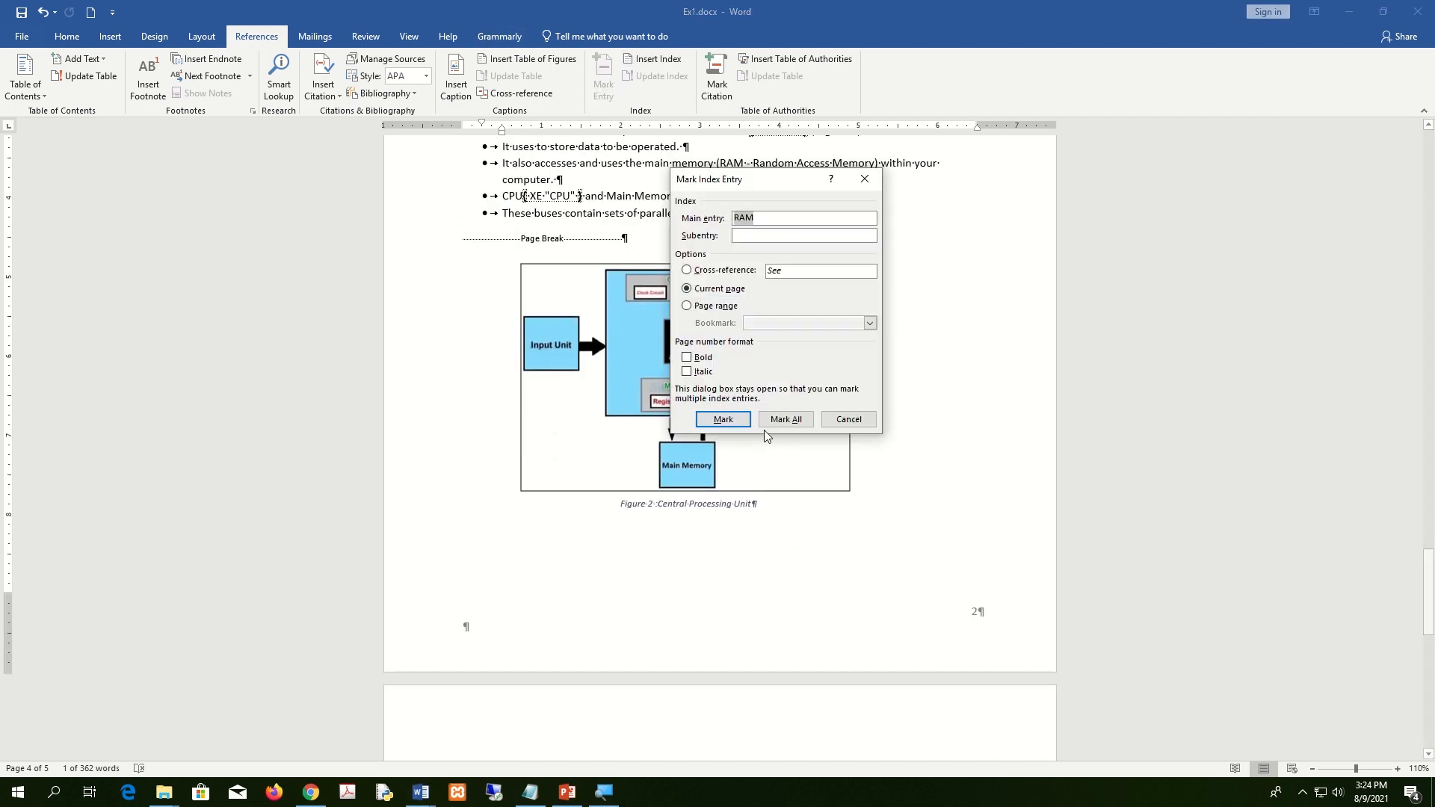
pyautogui.click(784, 420)
pyautogui.click(848, 419)
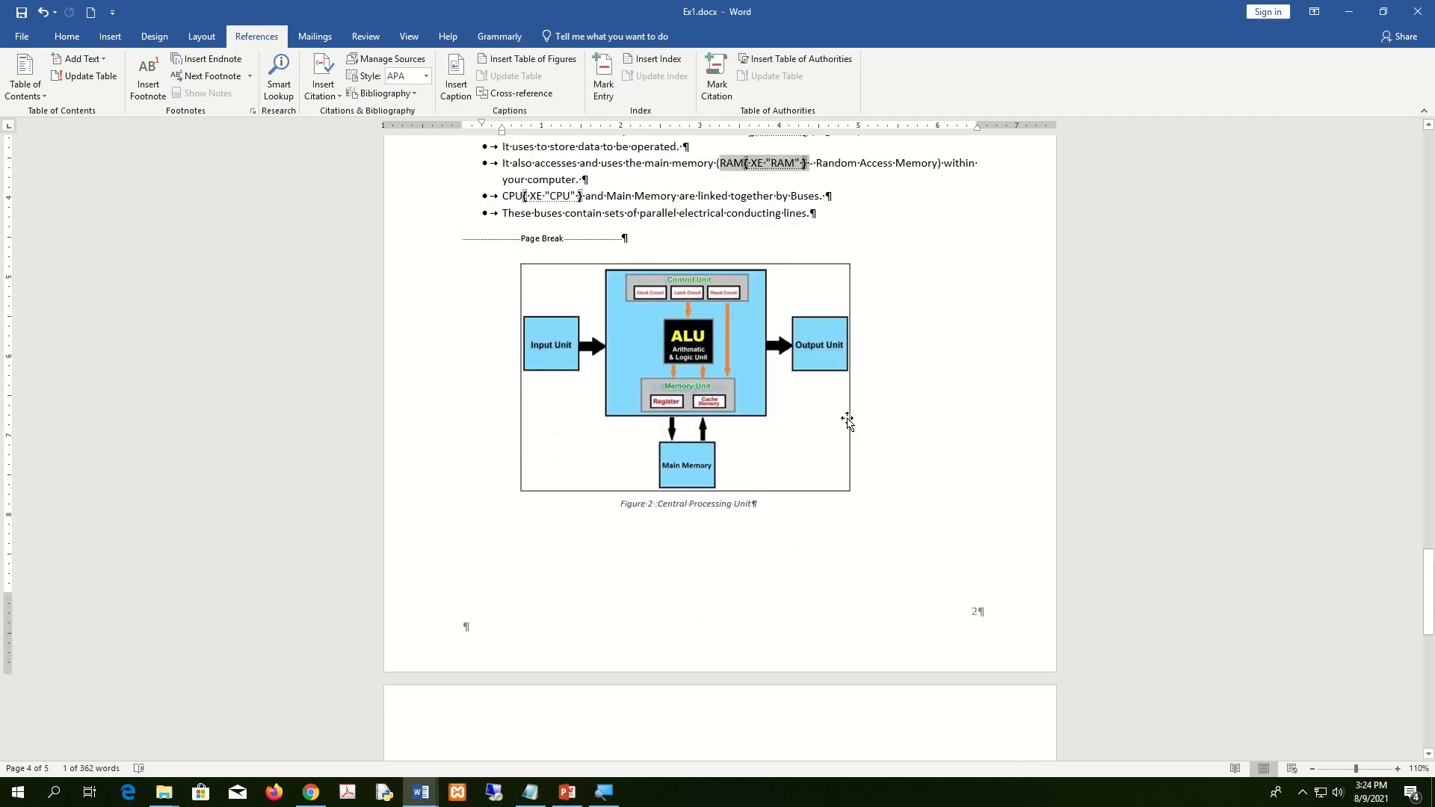
# Select the inserted XE 'RAM' index field to check it.
pyautogui.click(902, 196)
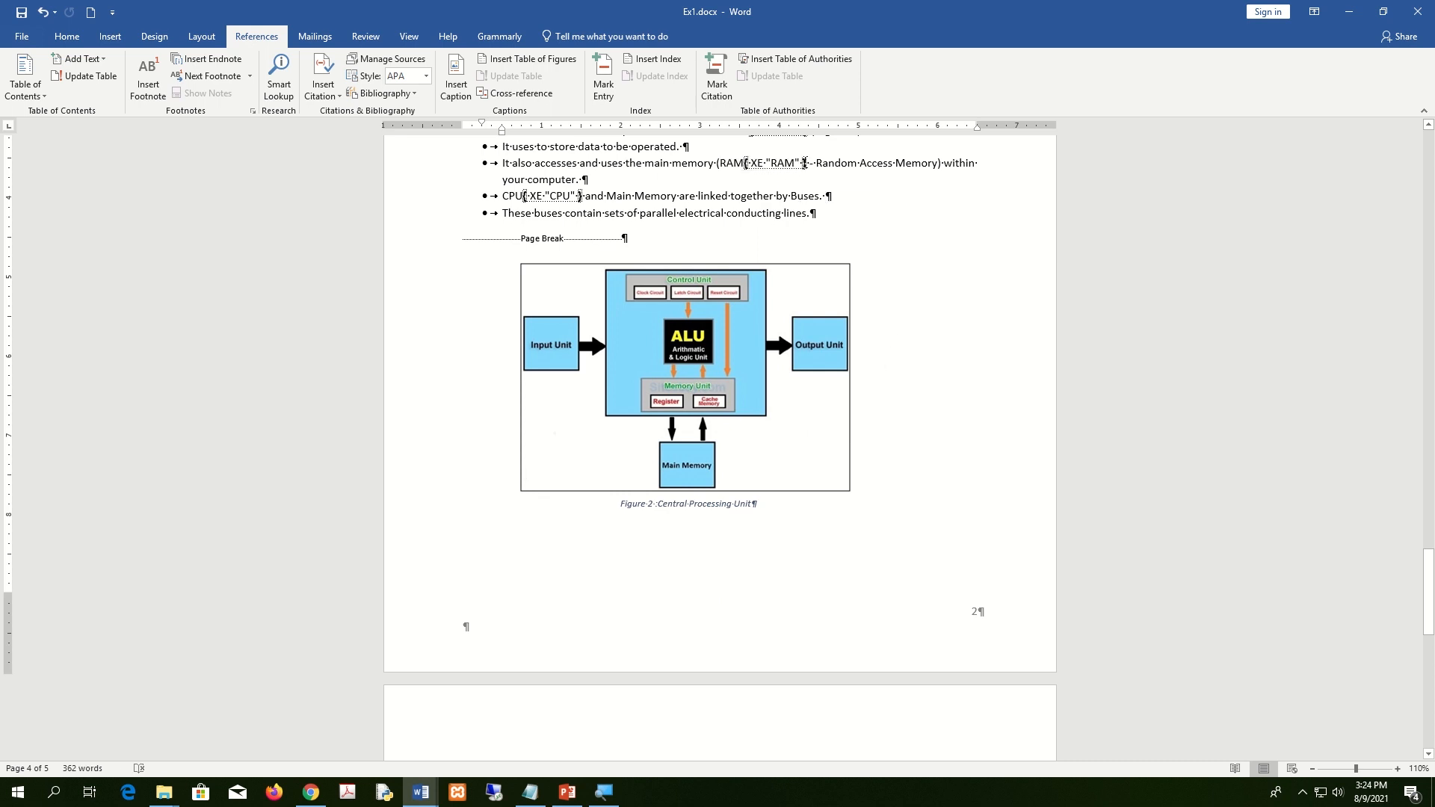
pyautogui.moveTo(808, 160); pyautogui.dragTo(752, 160)
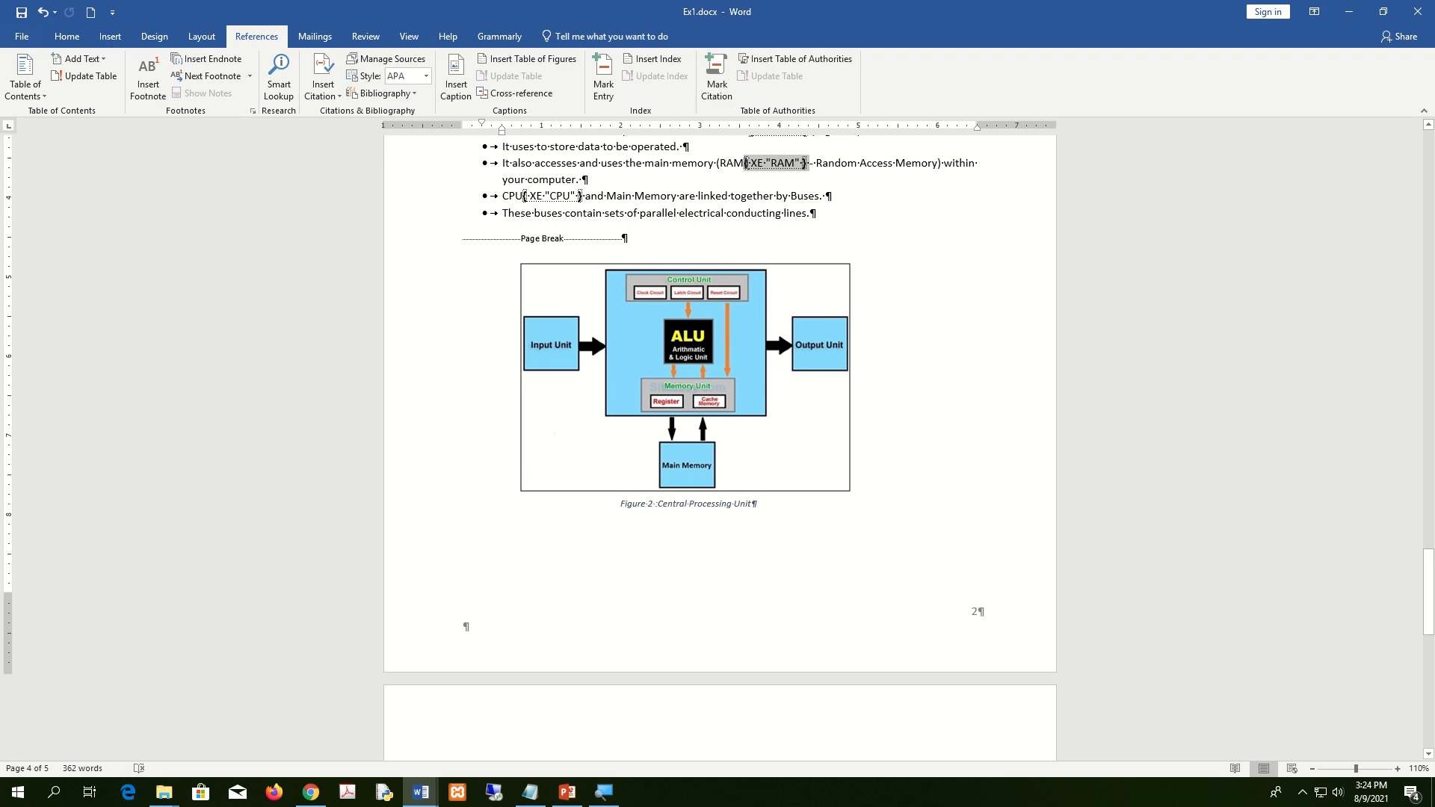
pyautogui.press('Down')
pyautogui.press('Down')
pyautogui.press('Down')
pyautogui.press('Down')
pyautogui.doubleClick(781, 165)
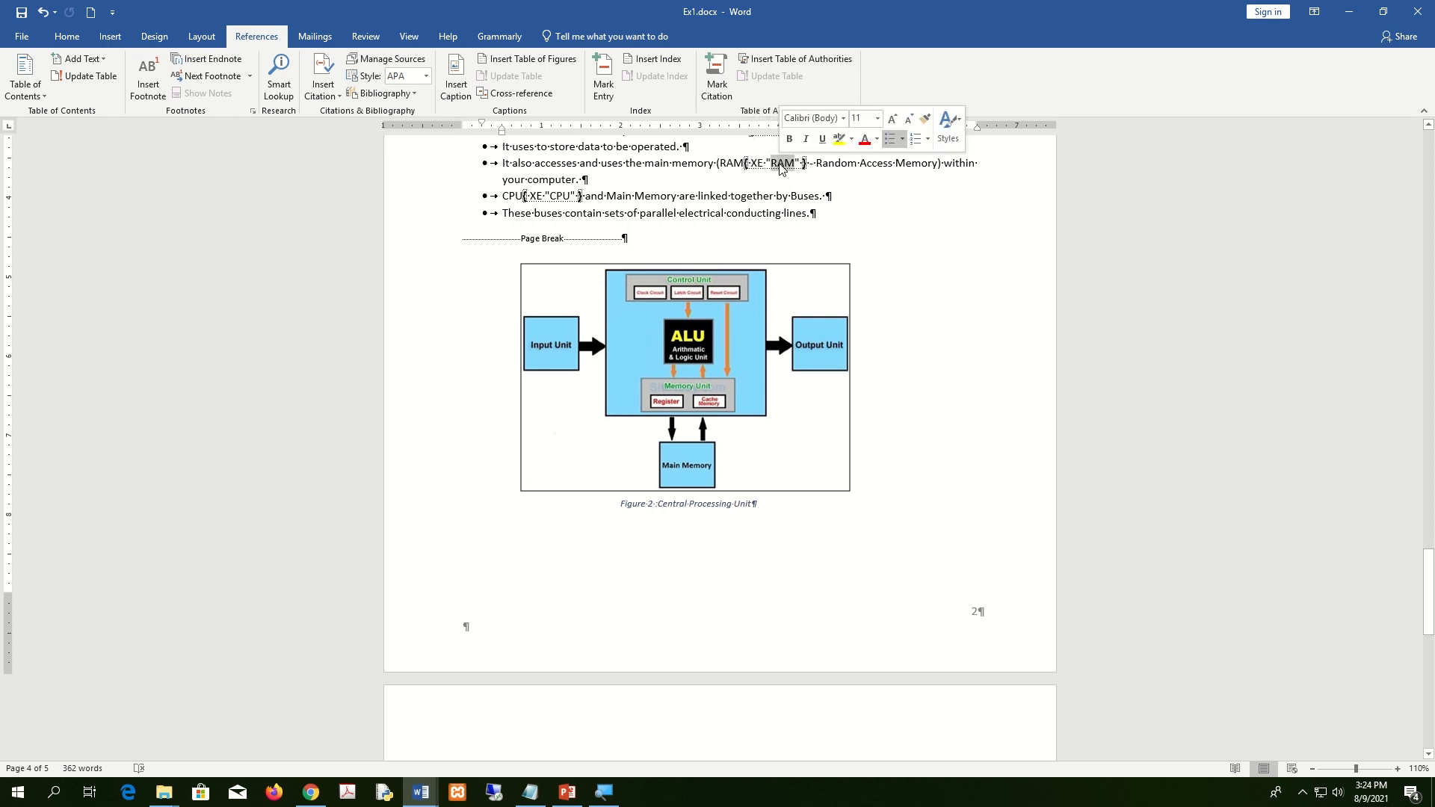
pyautogui.click(1009, 250)
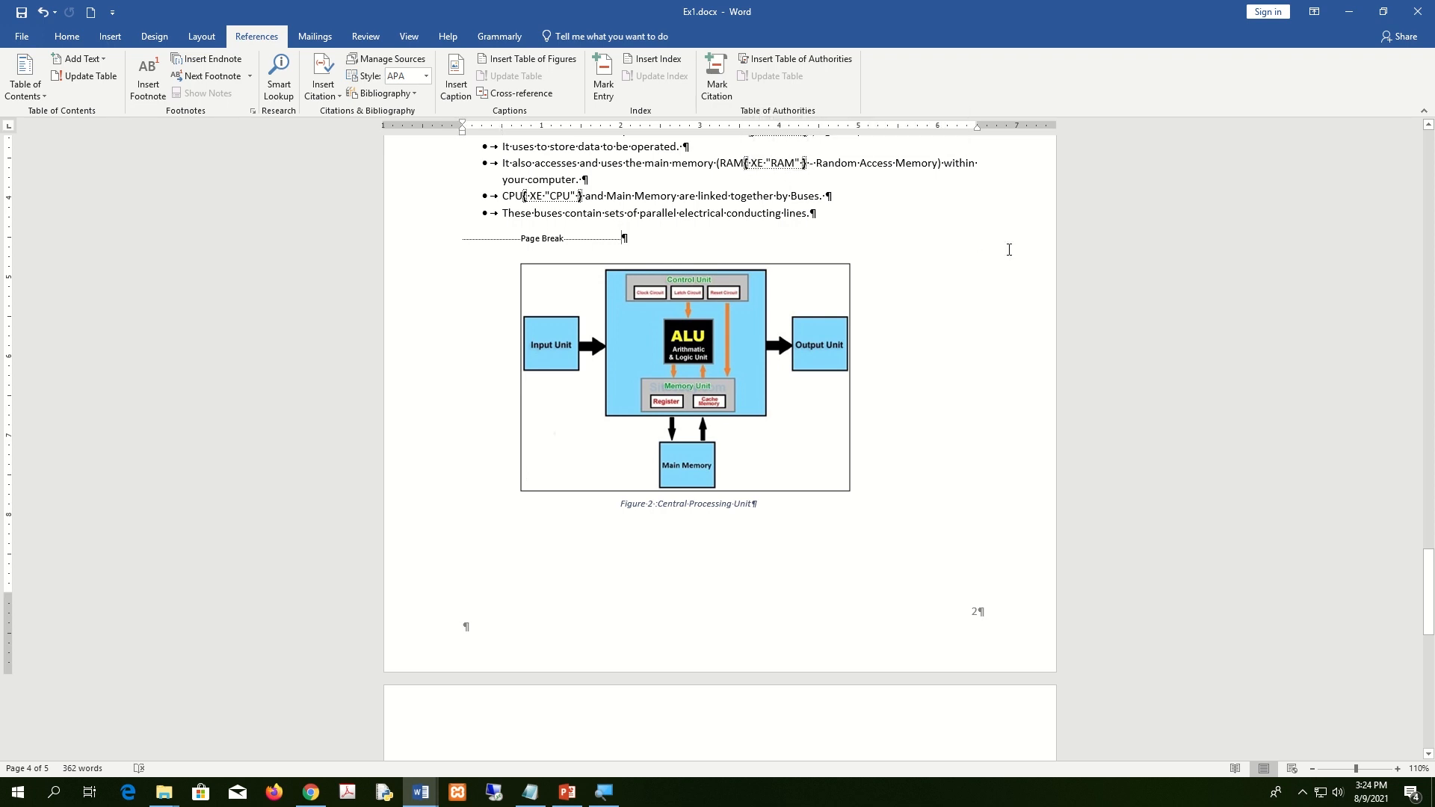
pyautogui.scroll(5, 1008, 249)
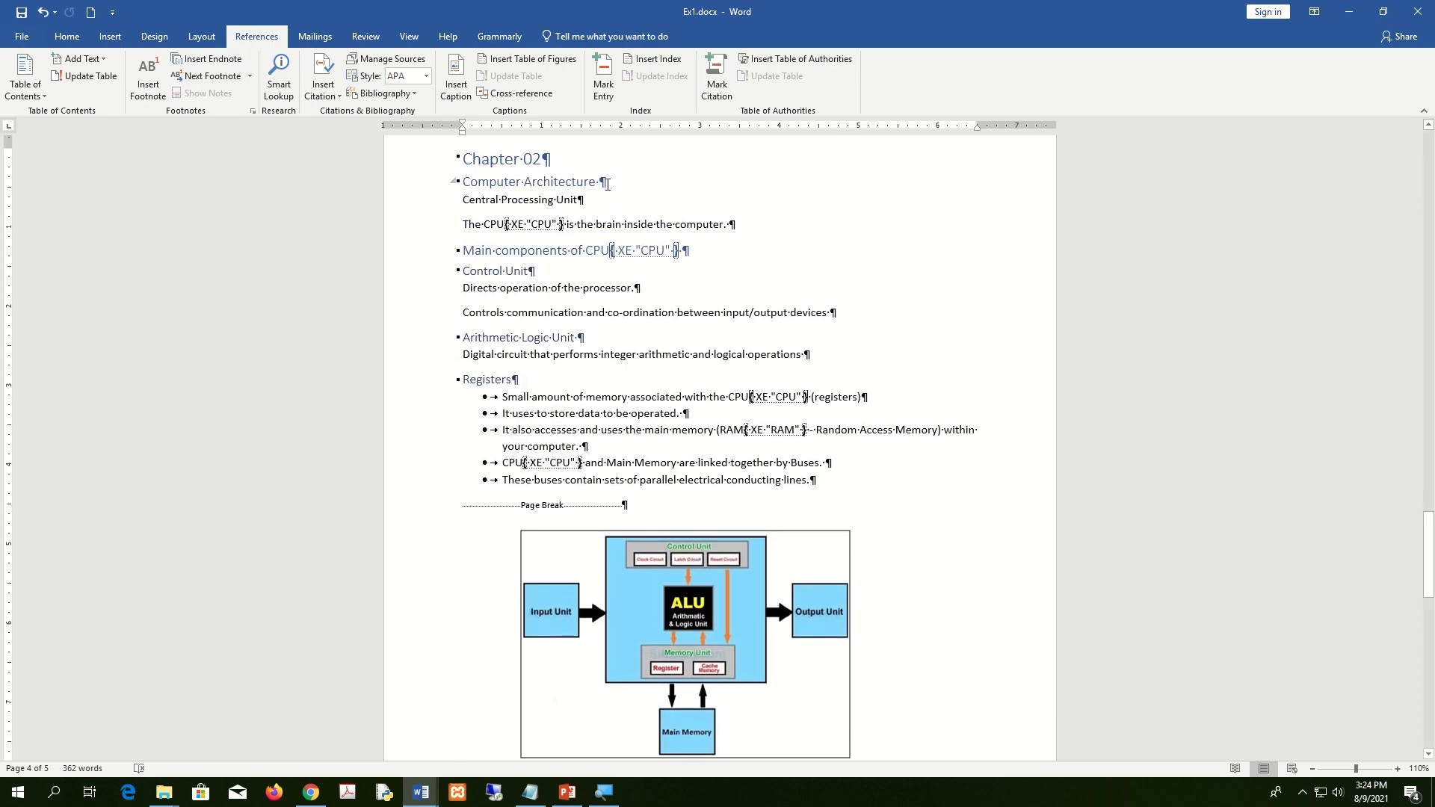
# Turn Show/Hide ¶ off so formatting marks and XE index fields are hidden.
pyautogui.moveTo(561, 224); pyautogui.dragTo(507, 224)
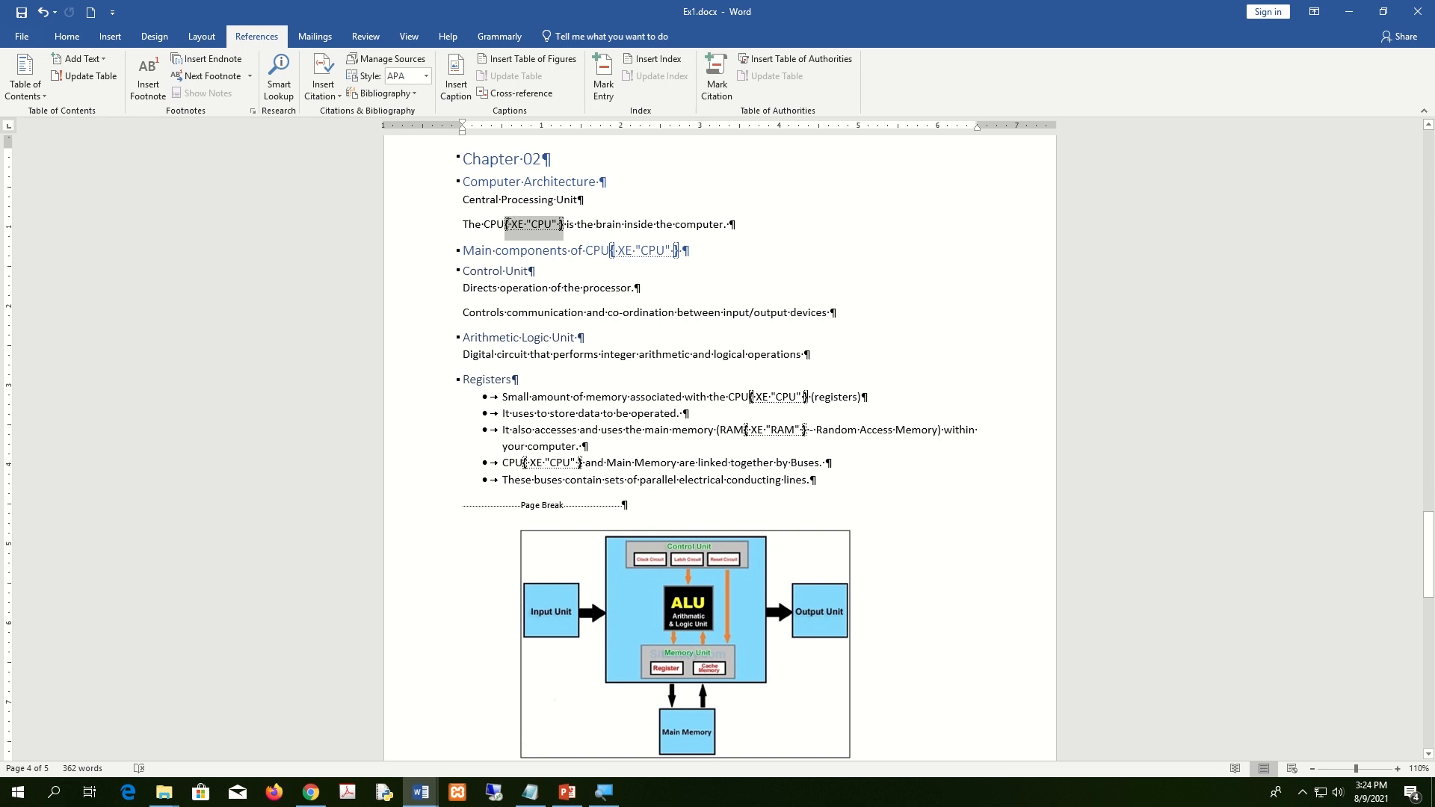
pyautogui.click(67, 37)
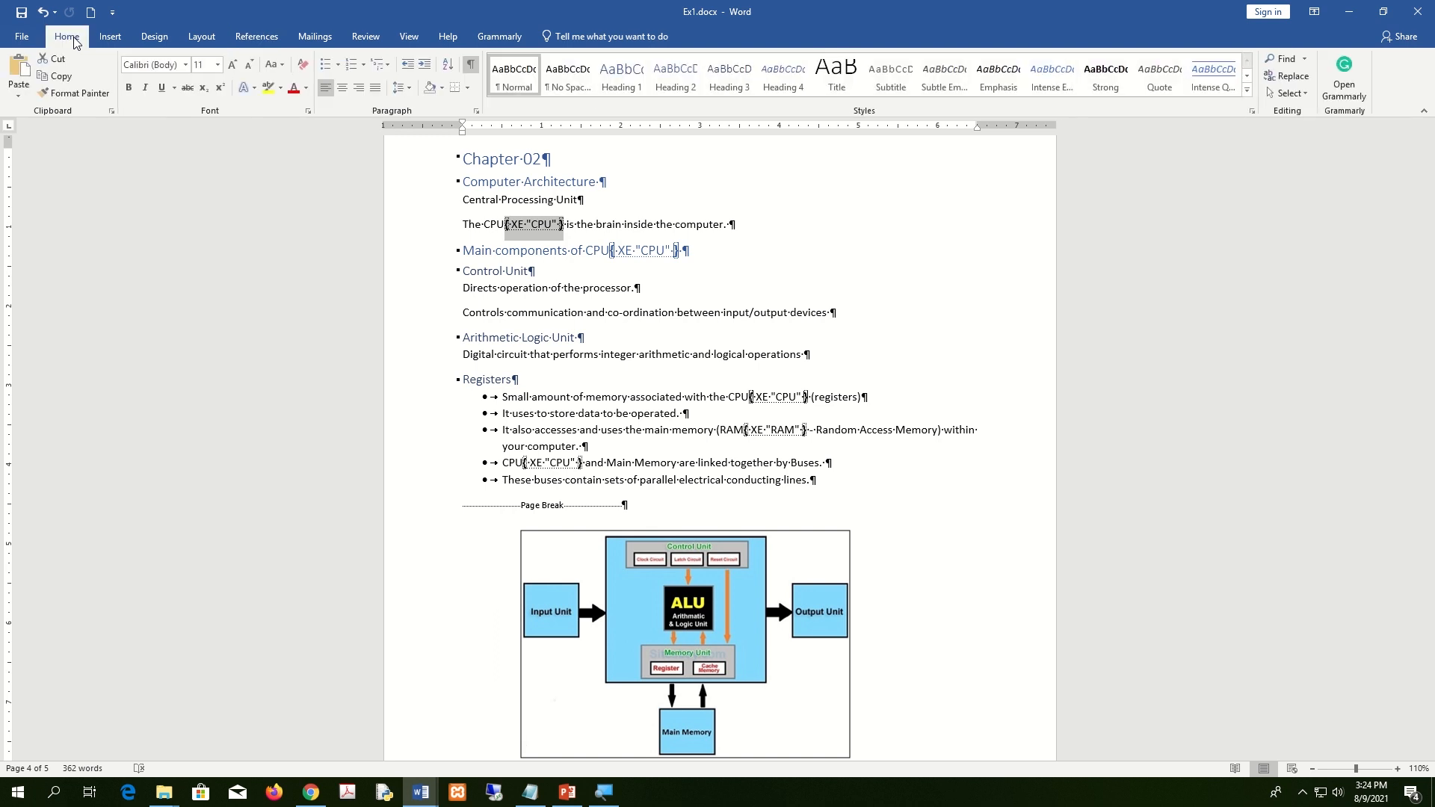
pyautogui.moveTo(568, 225); pyautogui.dragTo(506, 224)
pyautogui.click(471, 66)
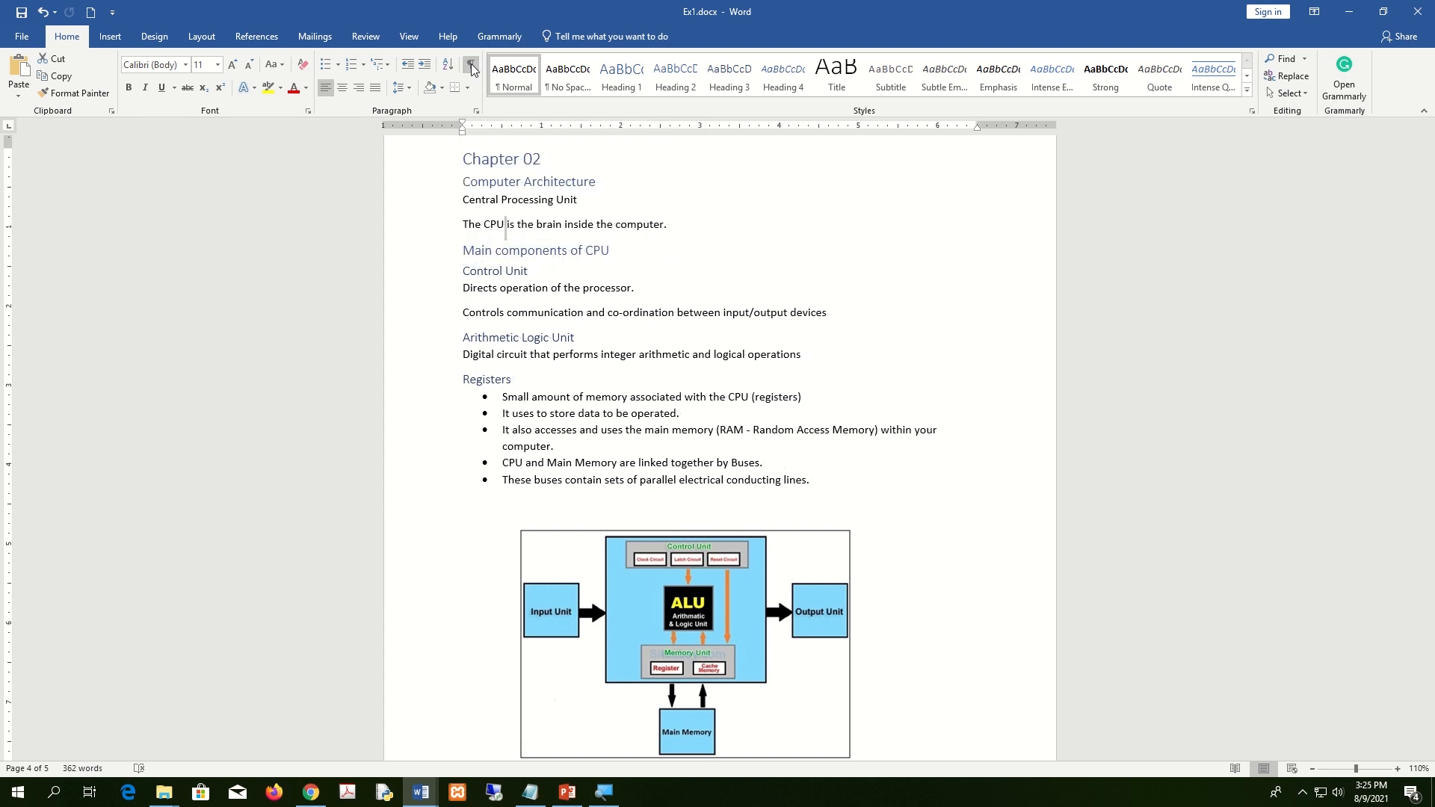
pyautogui.click(471, 67)
pyautogui.click(471, 66)
pyautogui.click(471, 66)
pyautogui.click(471, 66)
pyautogui.click(732, 237)
pyautogui.scroll(-20, 731, 237)
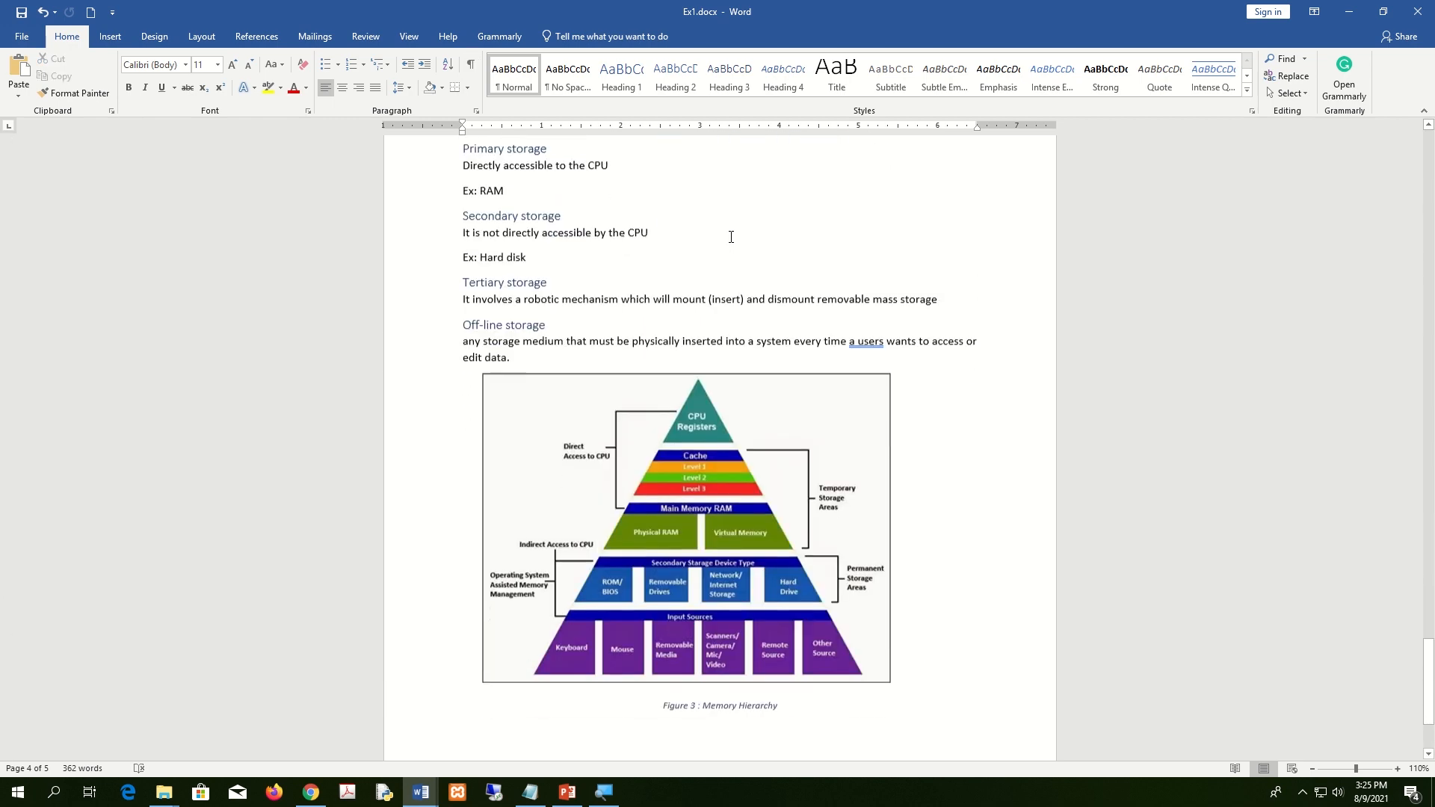
# Insert a blank page after the Figure 3 Memory Hierarchy caption.
pyautogui.click(901, 630)
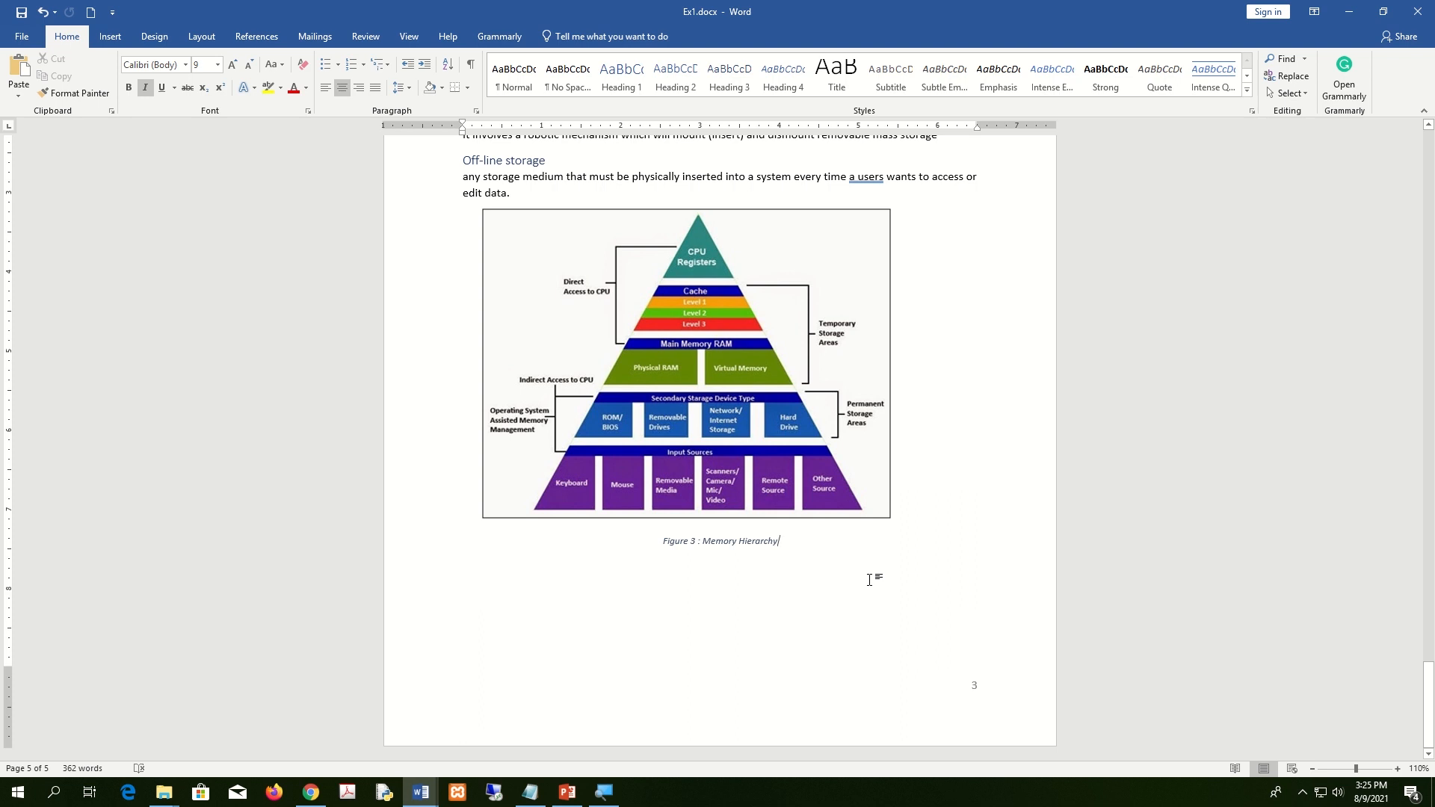
pyautogui.click(110, 36)
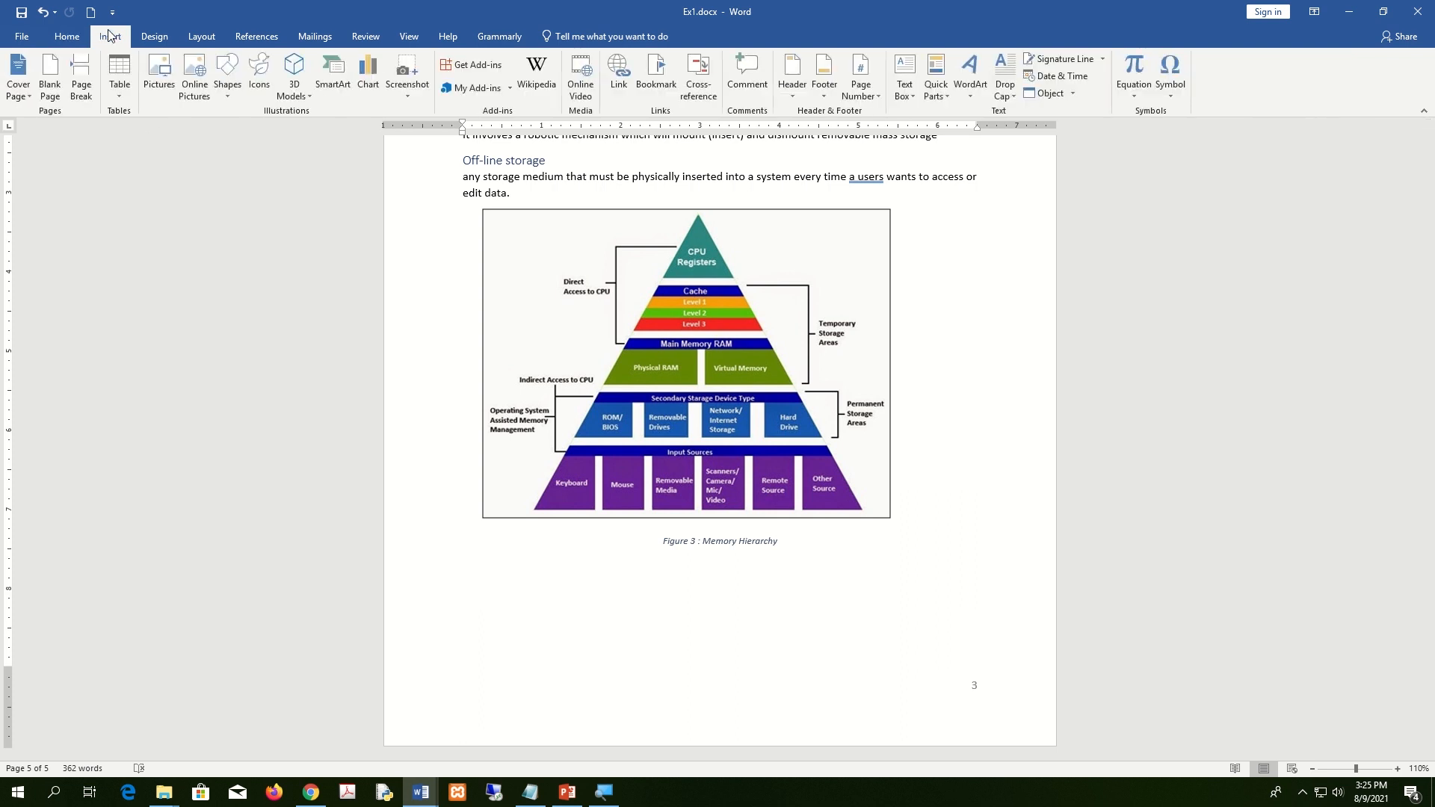
pyautogui.click(51, 84)
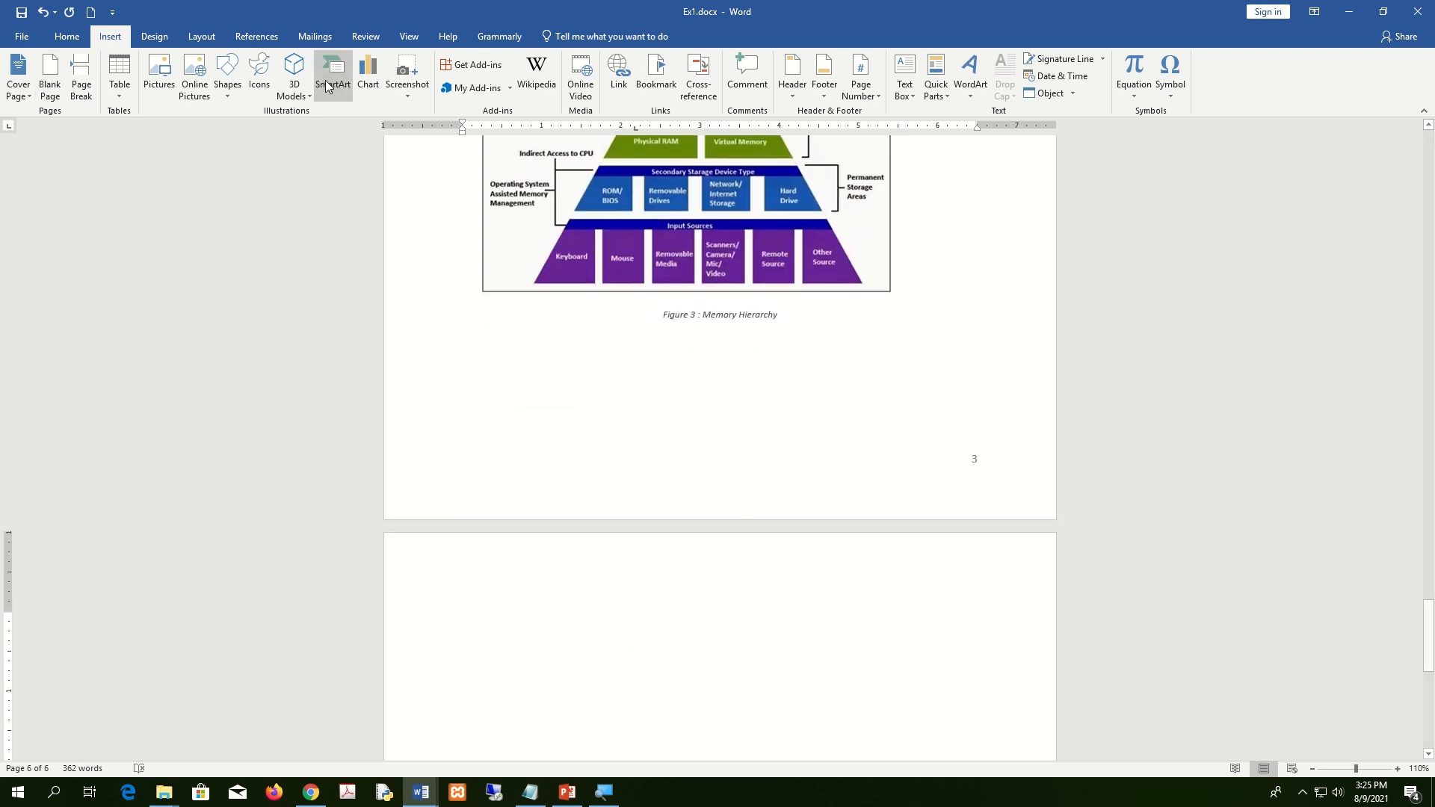
pyautogui.click(272, 44)
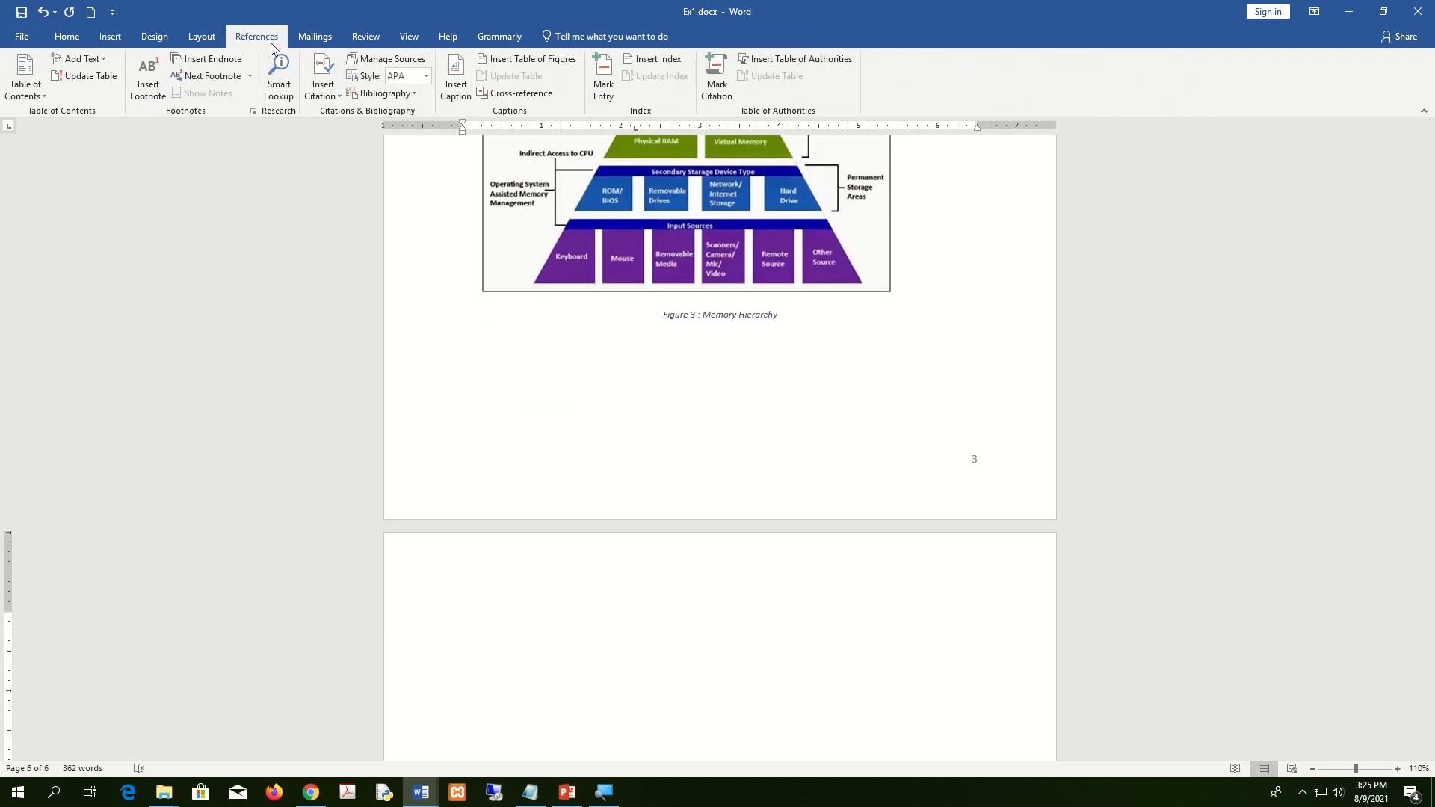
# Set up an index in Fancy format with right-aligned page numbers and dotted leaders.
pyautogui.click(657, 61)
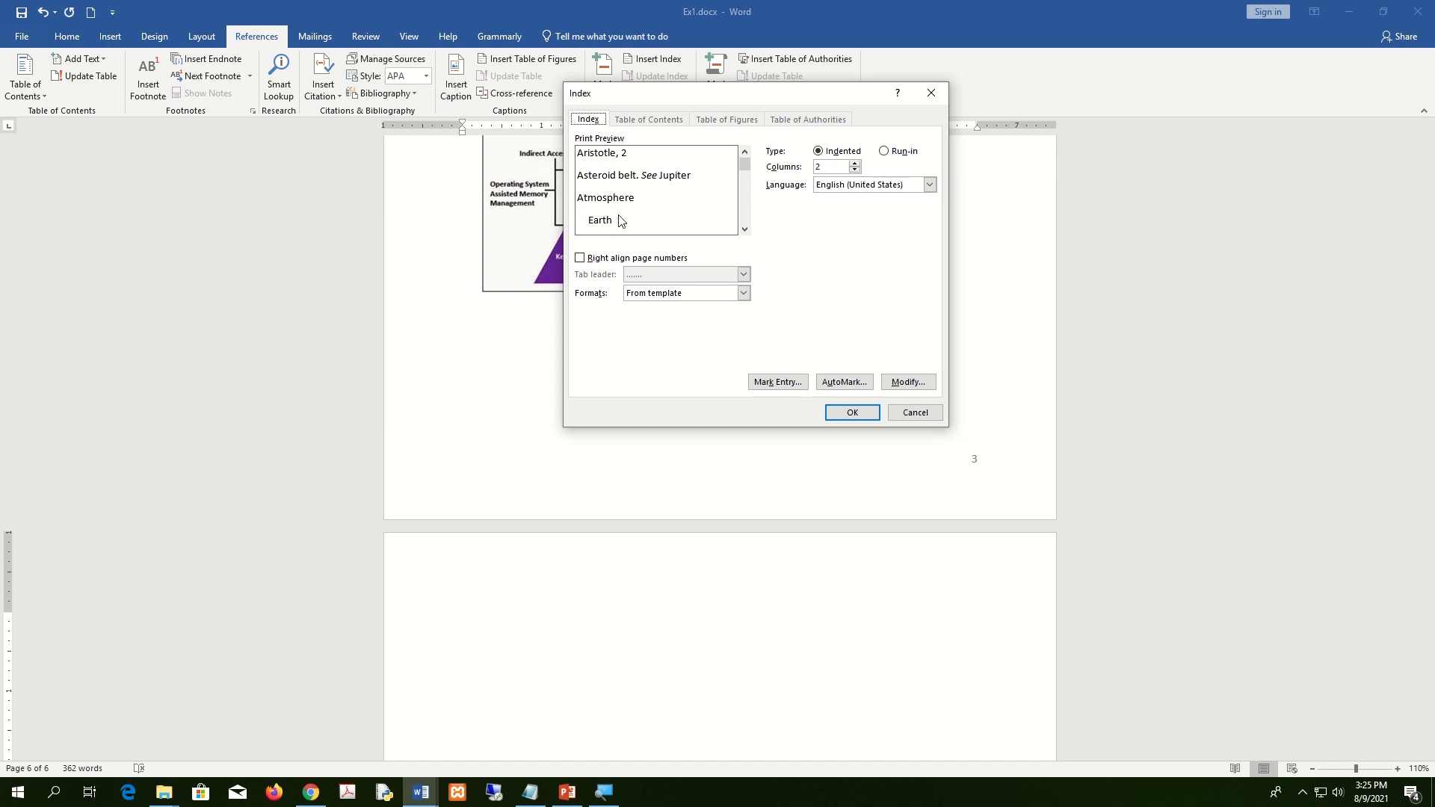
pyautogui.moveTo(688, 94); pyautogui.dragTo(695, 73)
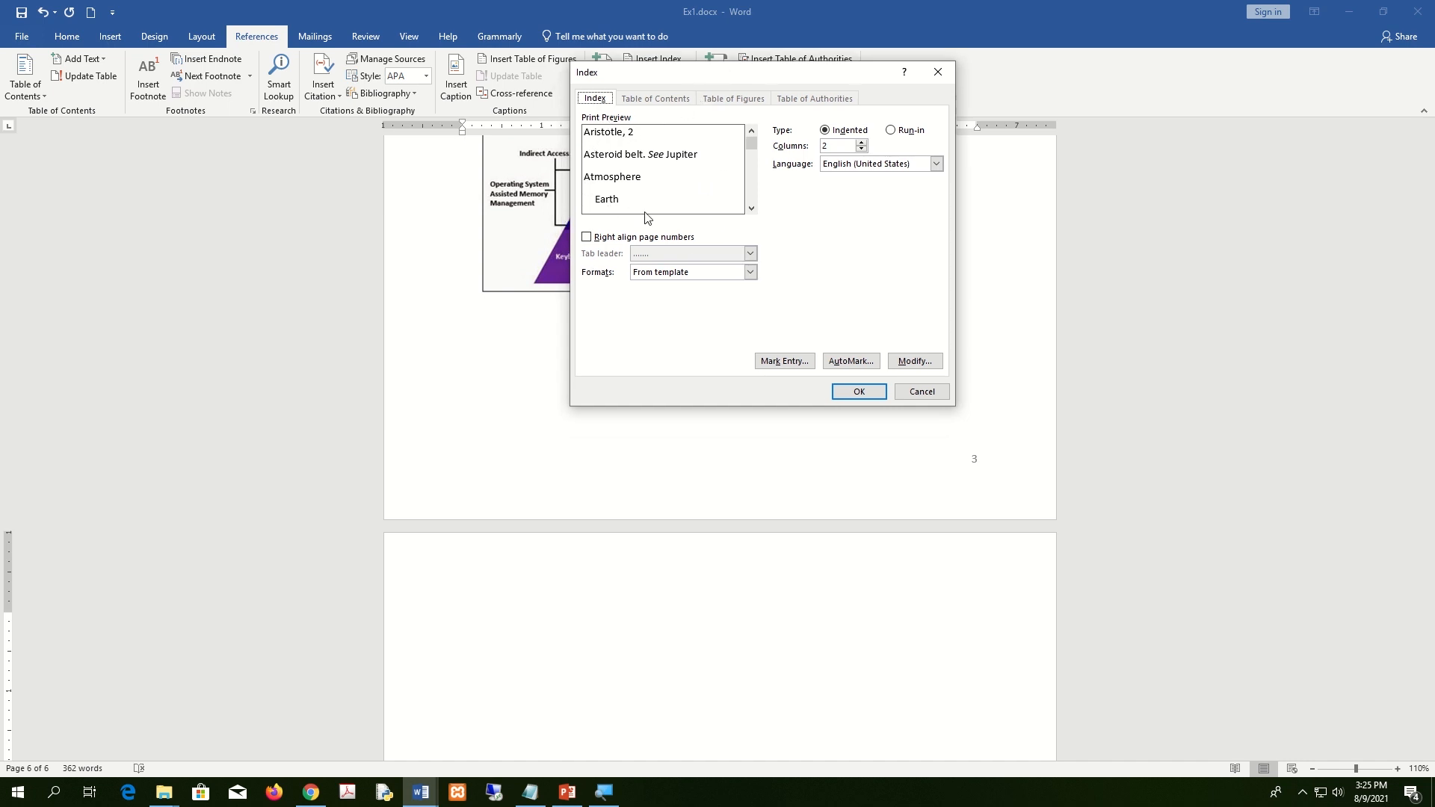
pyautogui.click(742, 274)
pyautogui.click(736, 304)
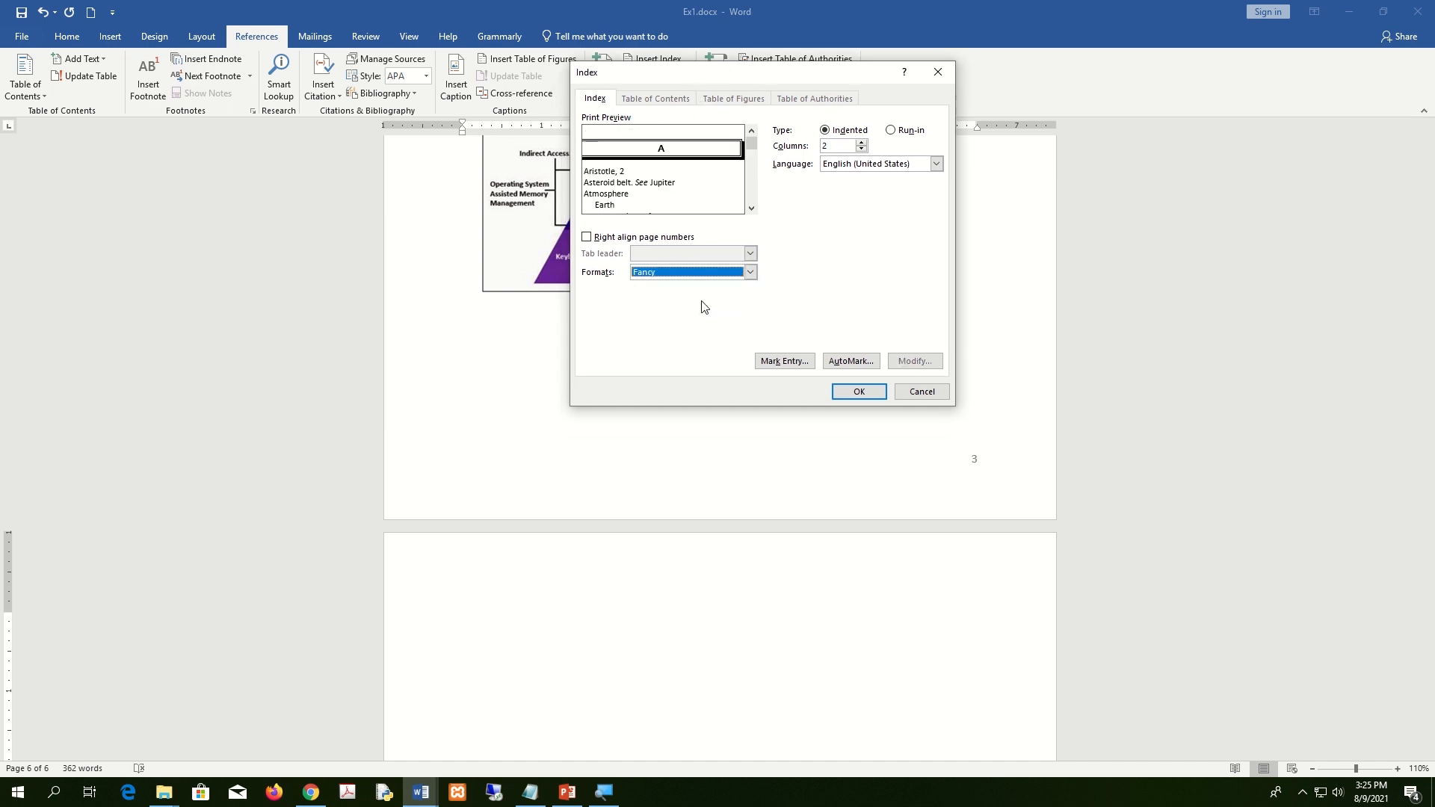
pyautogui.click(738, 279)
pyautogui.click(738, 279)
pyautogui.click(598, 237)
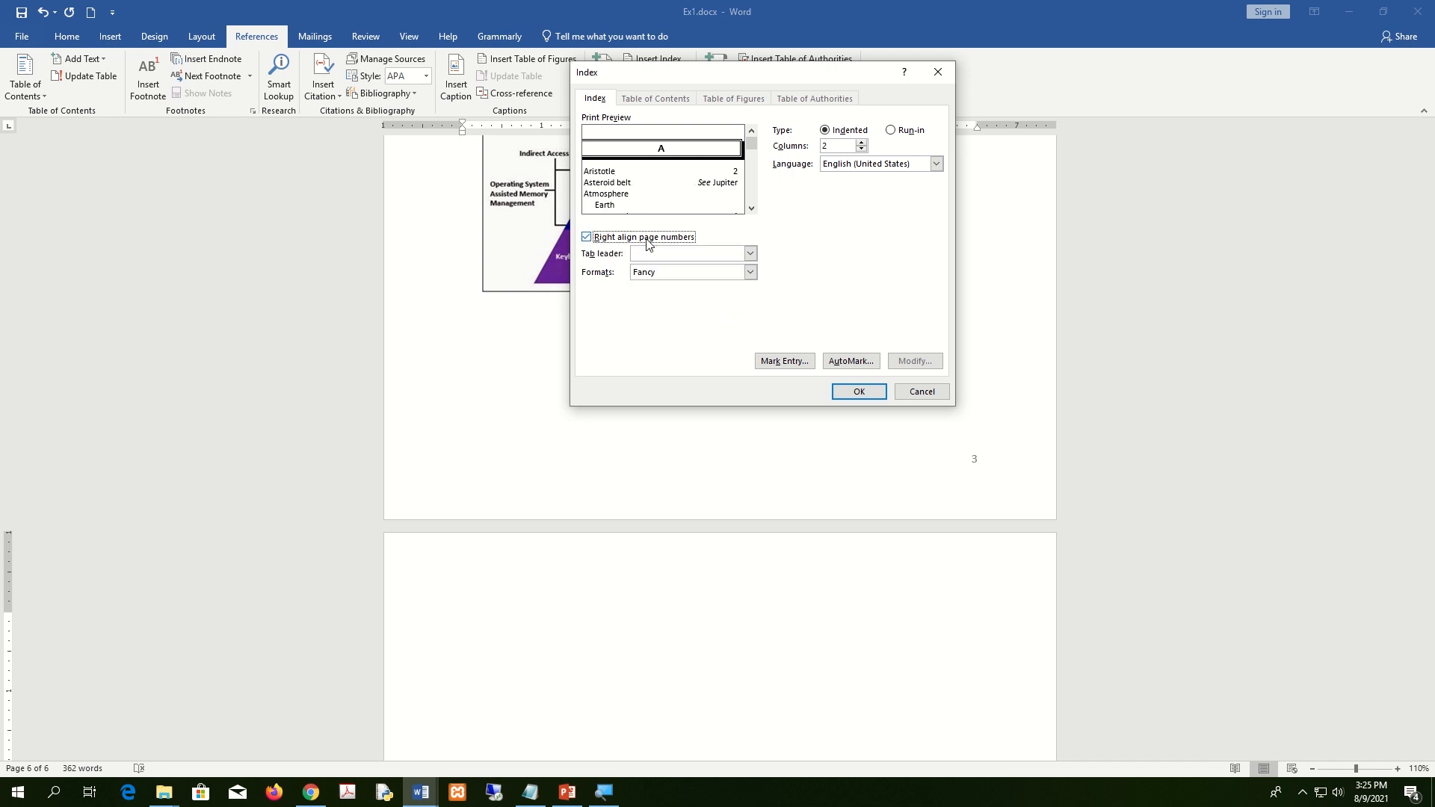
pyautogui.click(750, 254)
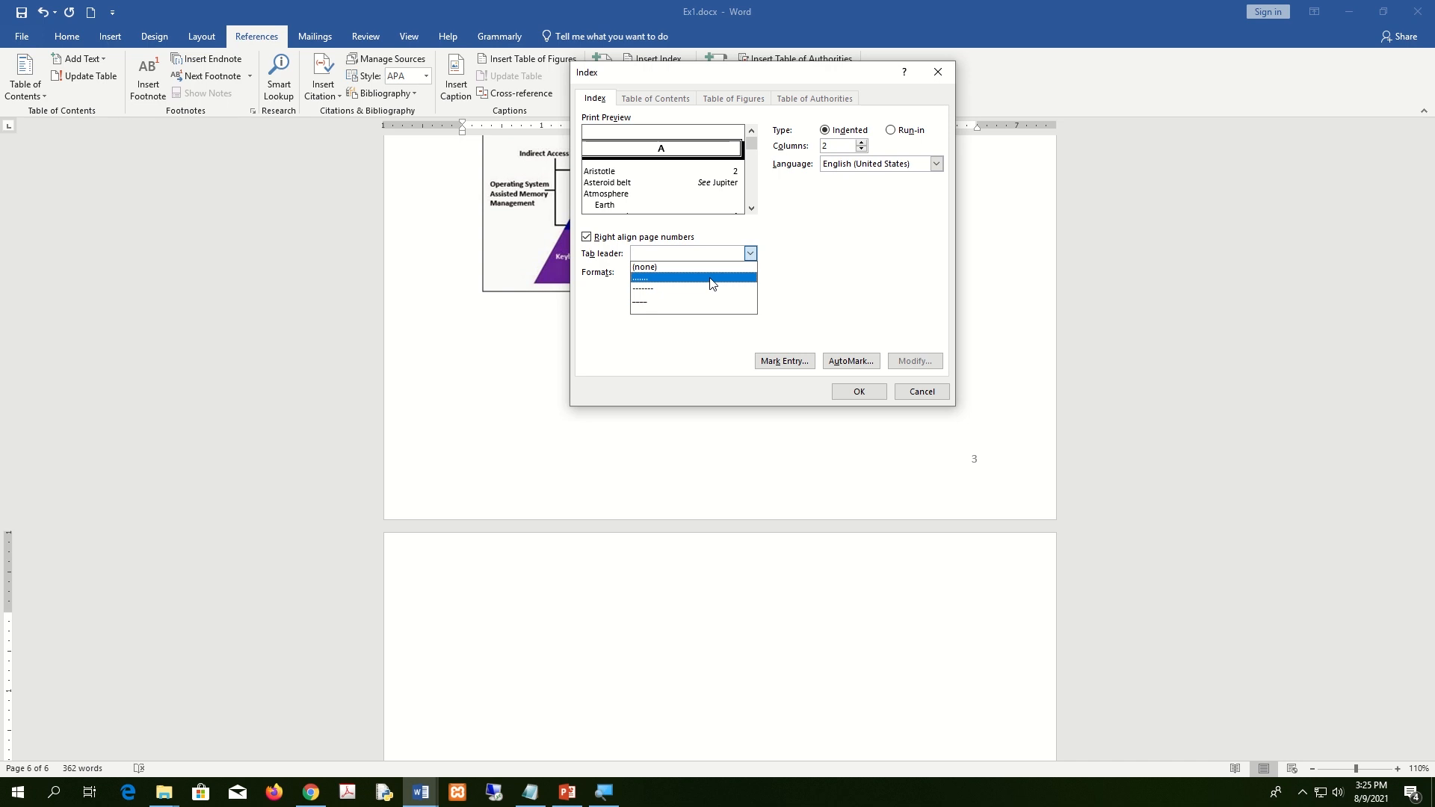
pyautogui.click(711, 280)
# Preview the Modern and Classic index formats, then settle back on Fancy.
pyautogui.click(713, 277)
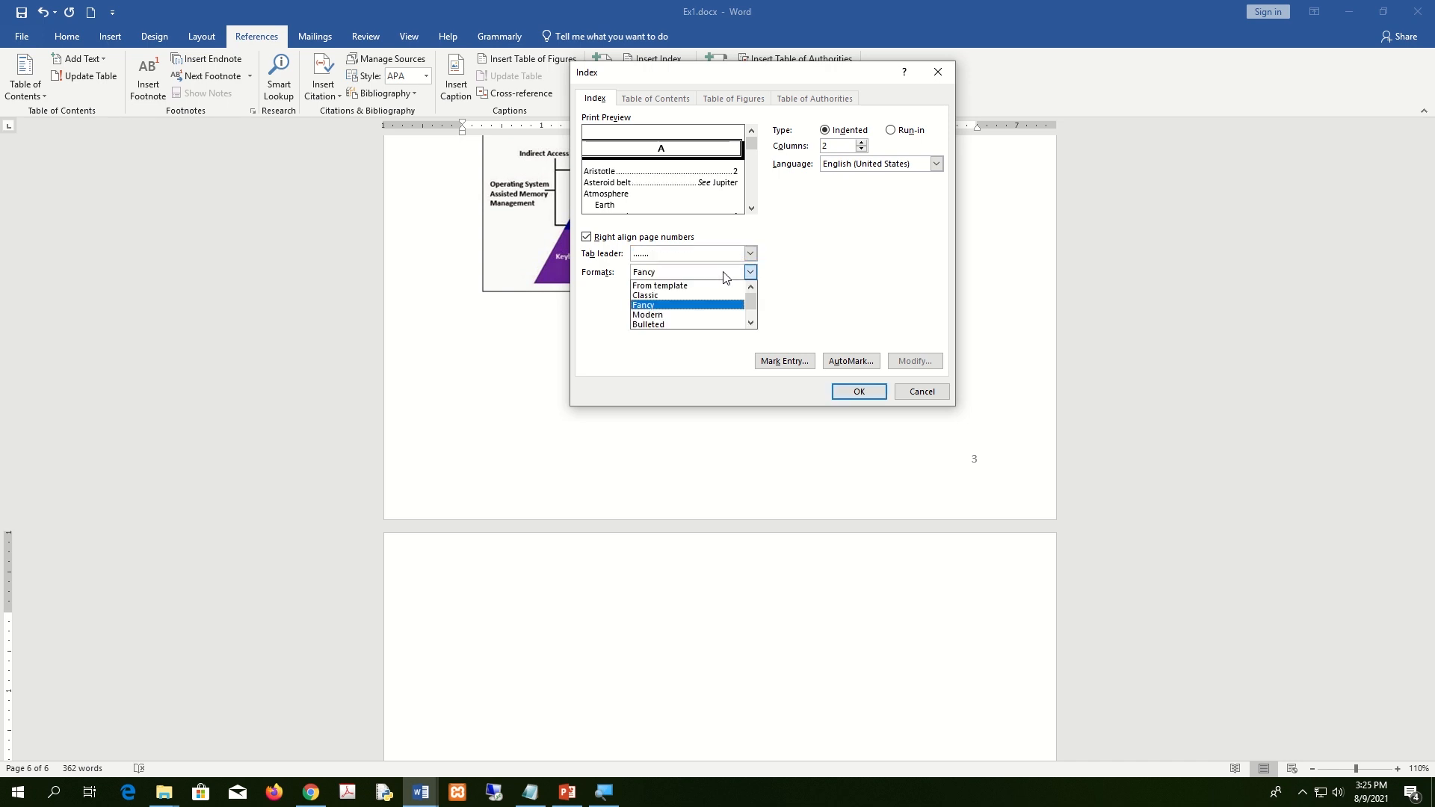
pyautogui.click(694, 318)
pyautogui.click(721, 278)
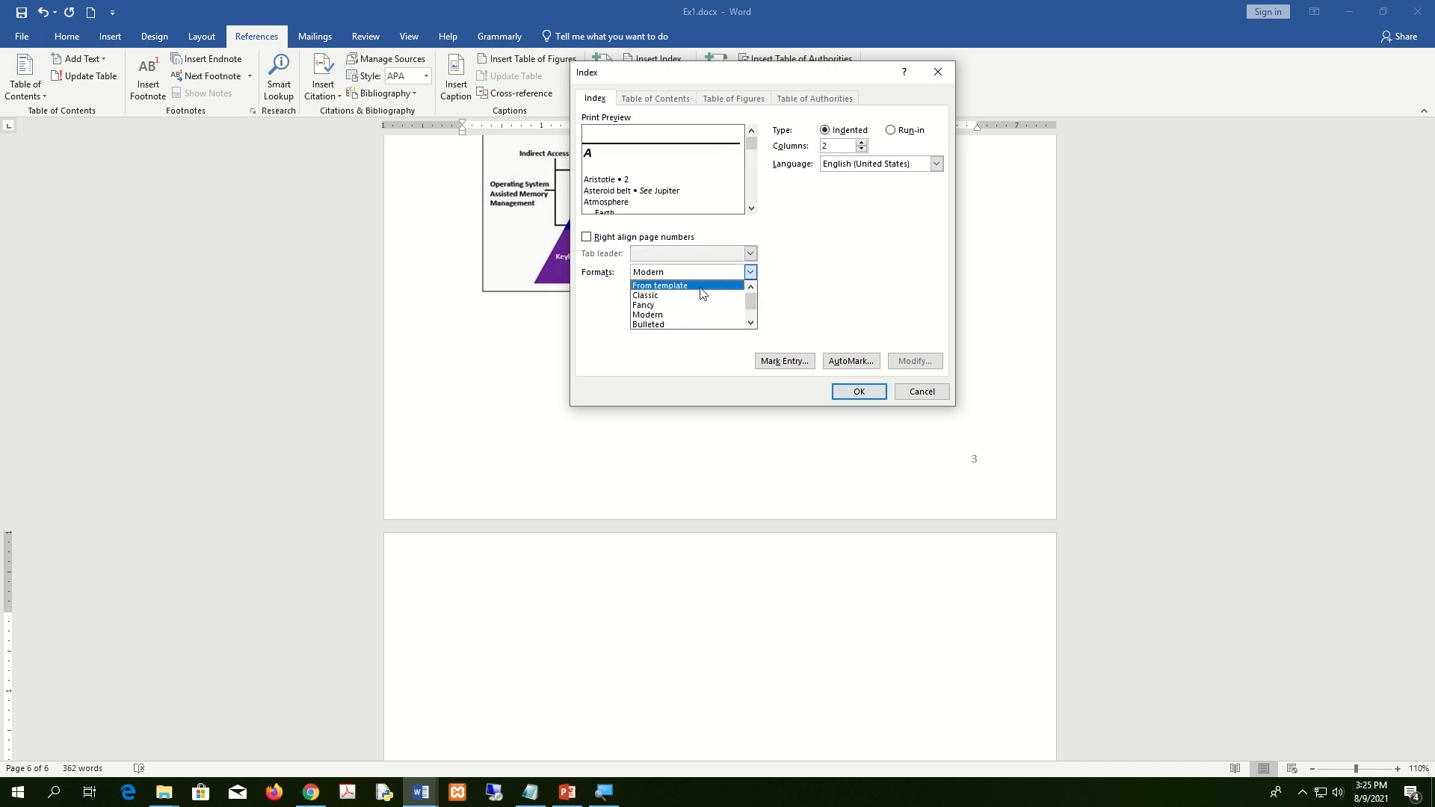
pyautogui.click(697, 295)
pyautogui.click(714, 278)
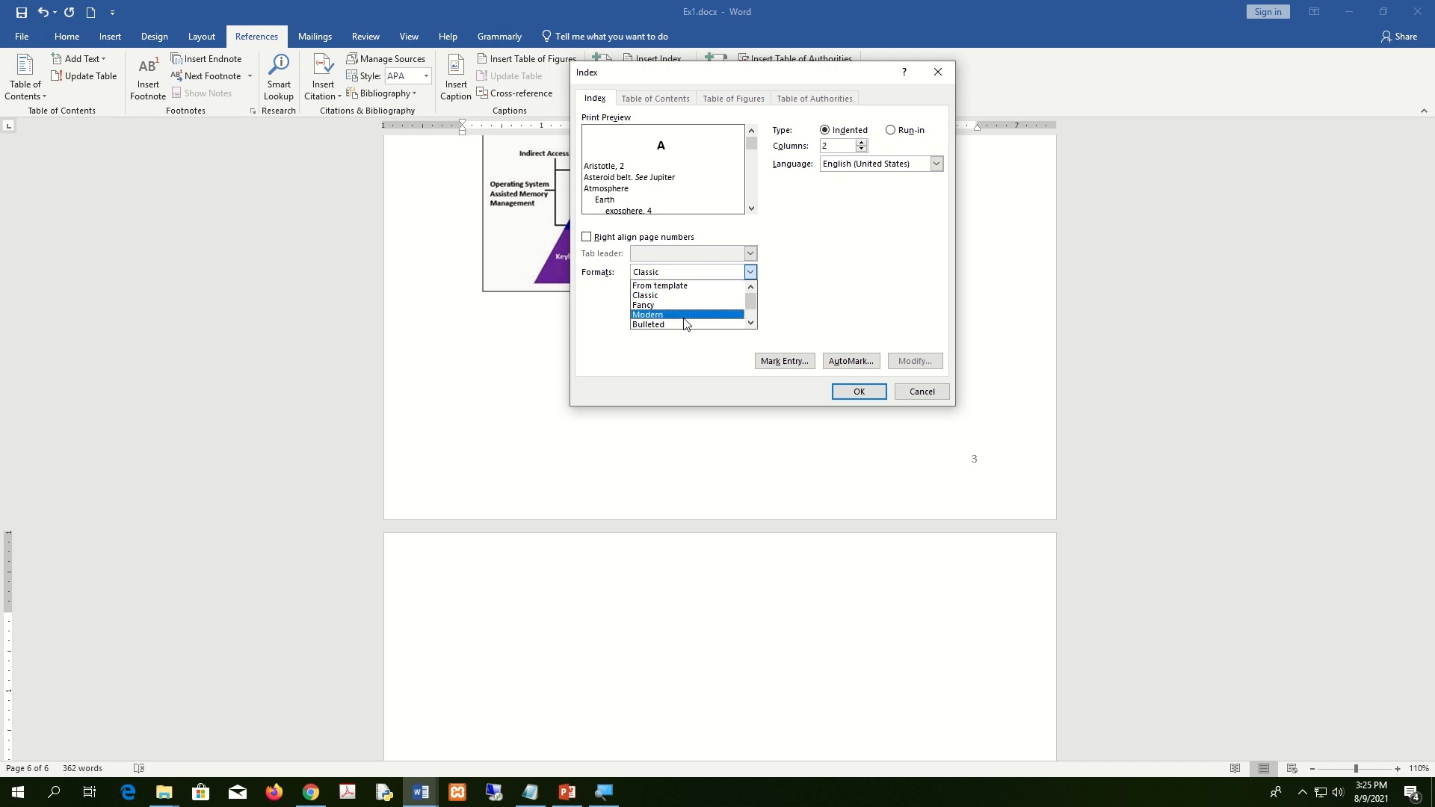
pyautogui.click(692, 315)
pyautogui.click(721, 278)
pyautogui.click(695, 295)
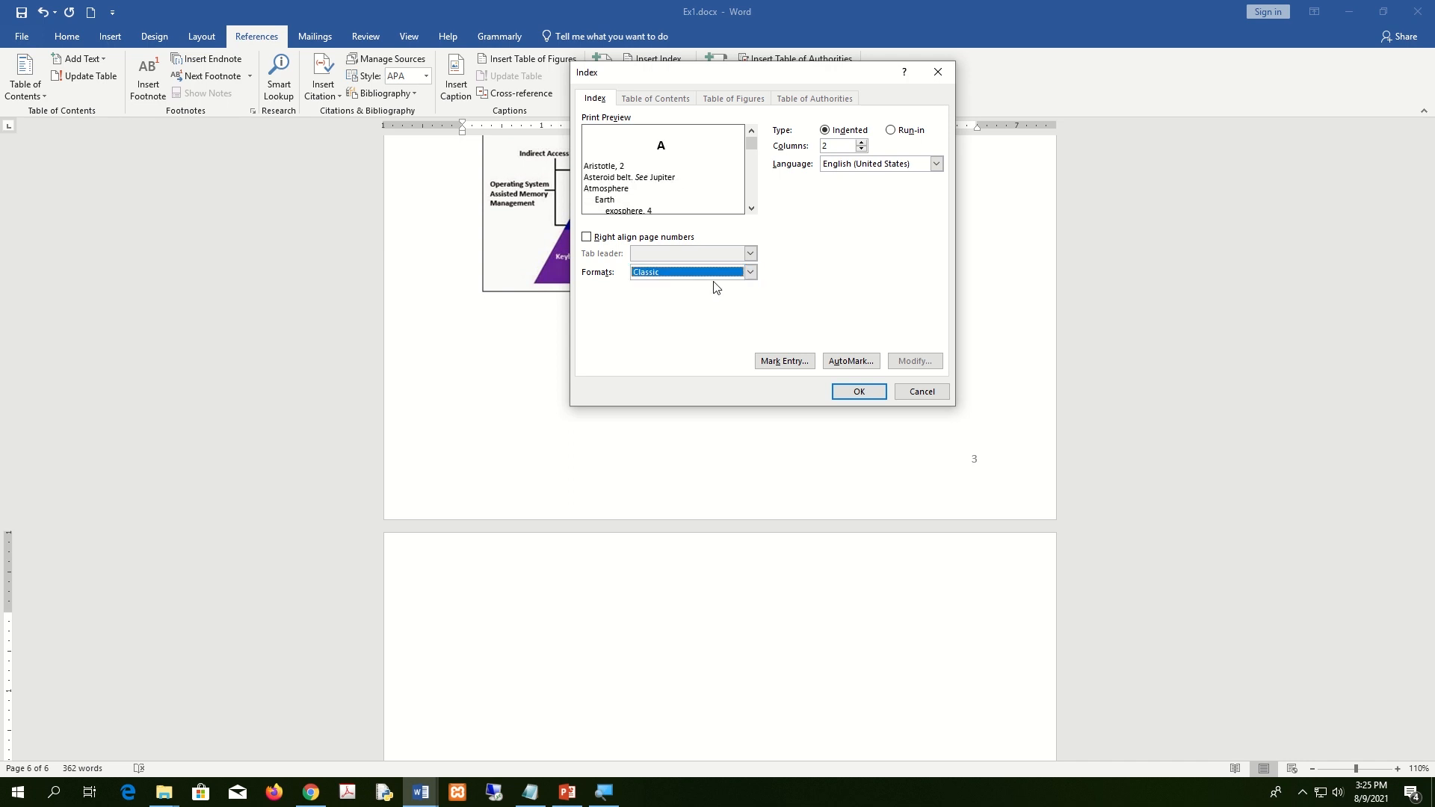
pyautogui.click(744, 272)
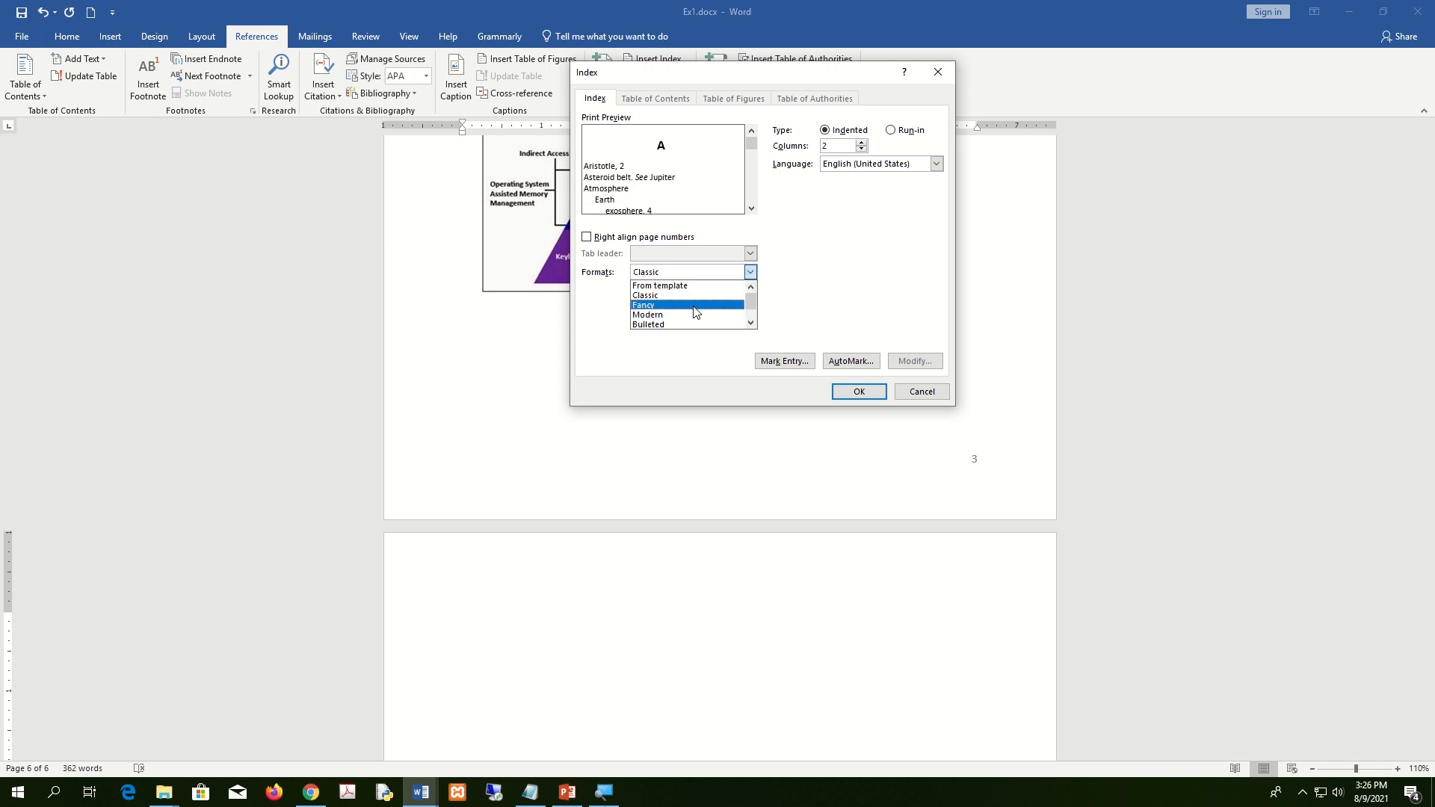
pyautogui.click(695, 305)
# Insert the Fancy index with right-aligned numbers and dashed leaders, then save.
pyautogui.click(618, 238)
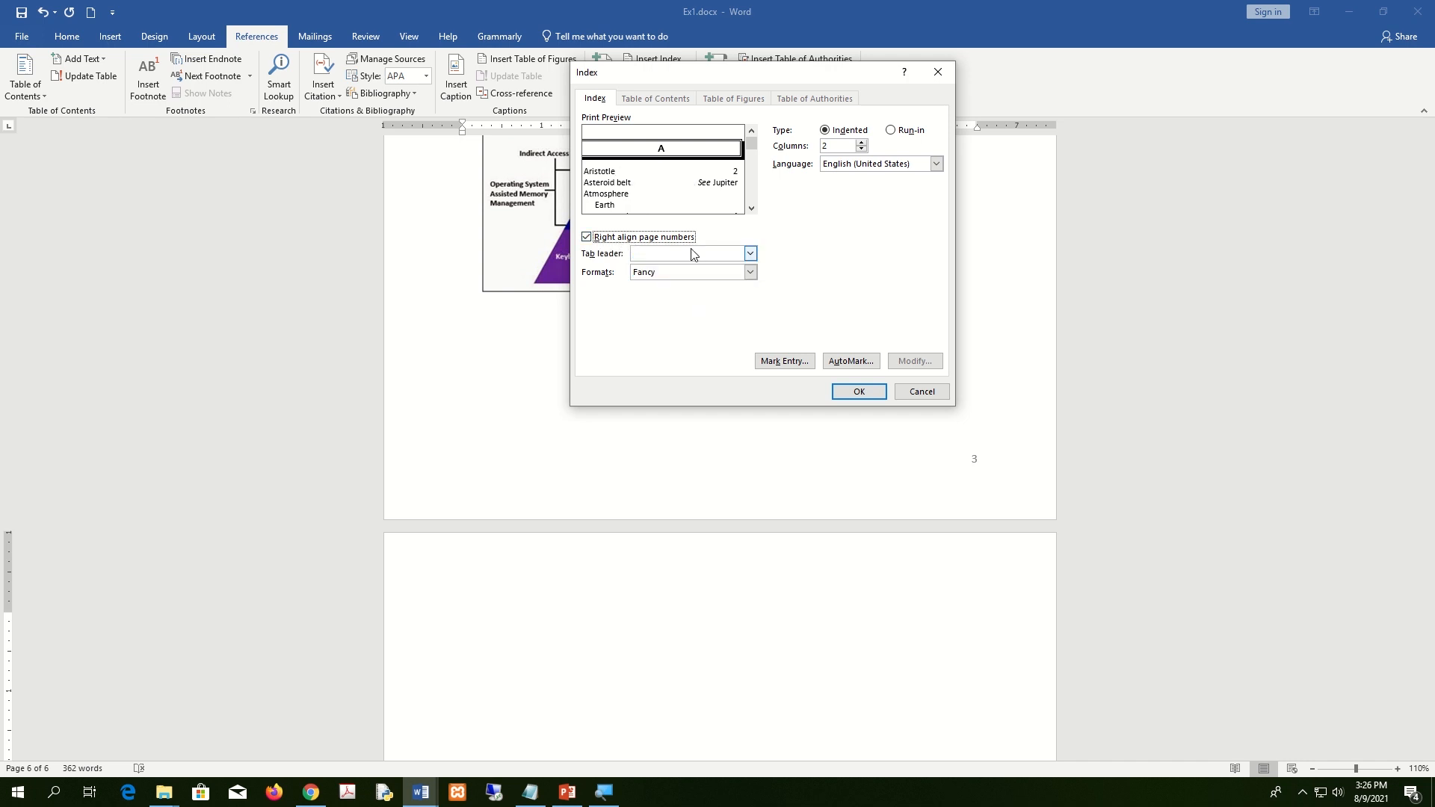
pyautogui.click(750, 253)
pyautogui.click(690, 278)
pyautogui.click(731, 254)
pyautogui.click(700, 289)
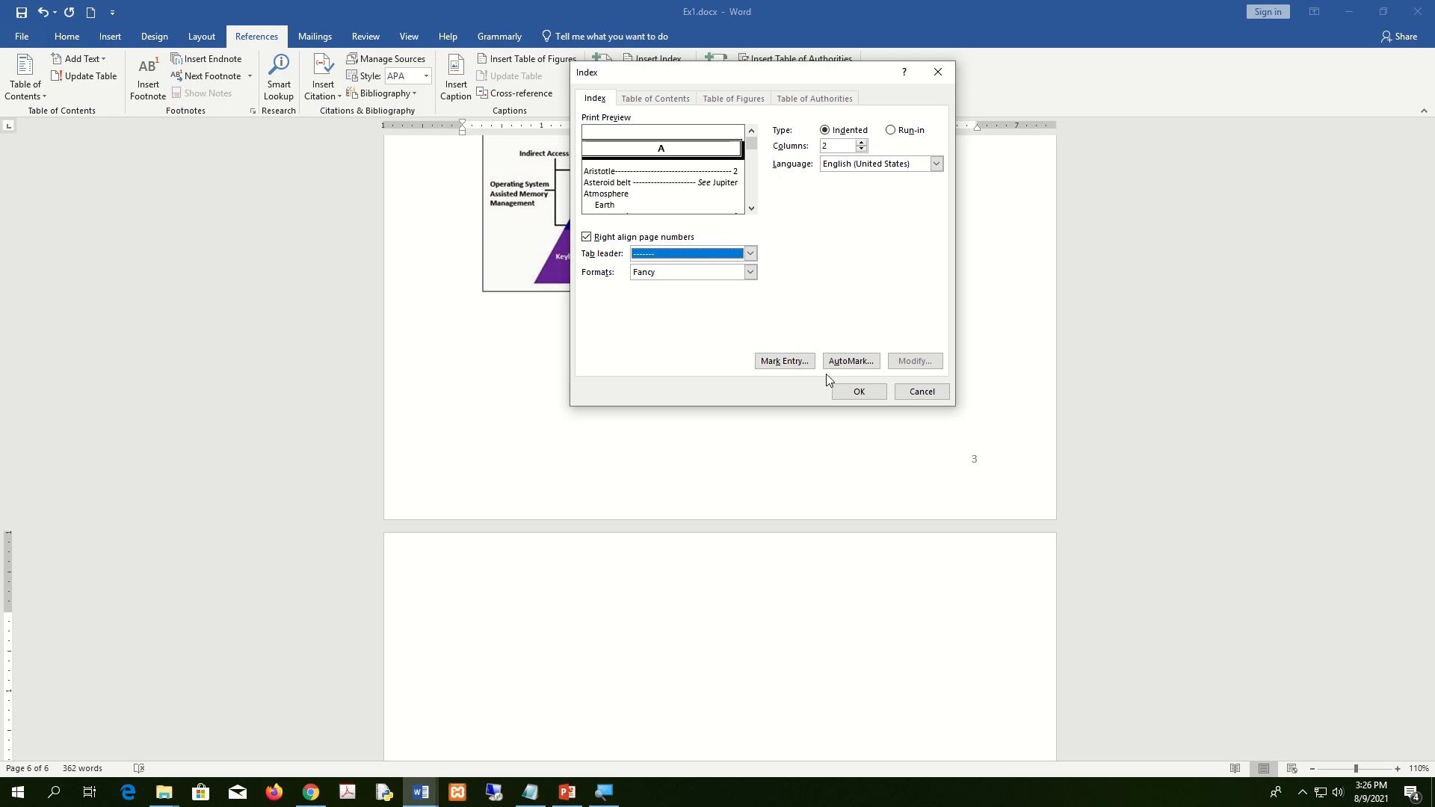
pyautogui.click(859, 391)
pyautogui.scroll(-3, 776, 518)
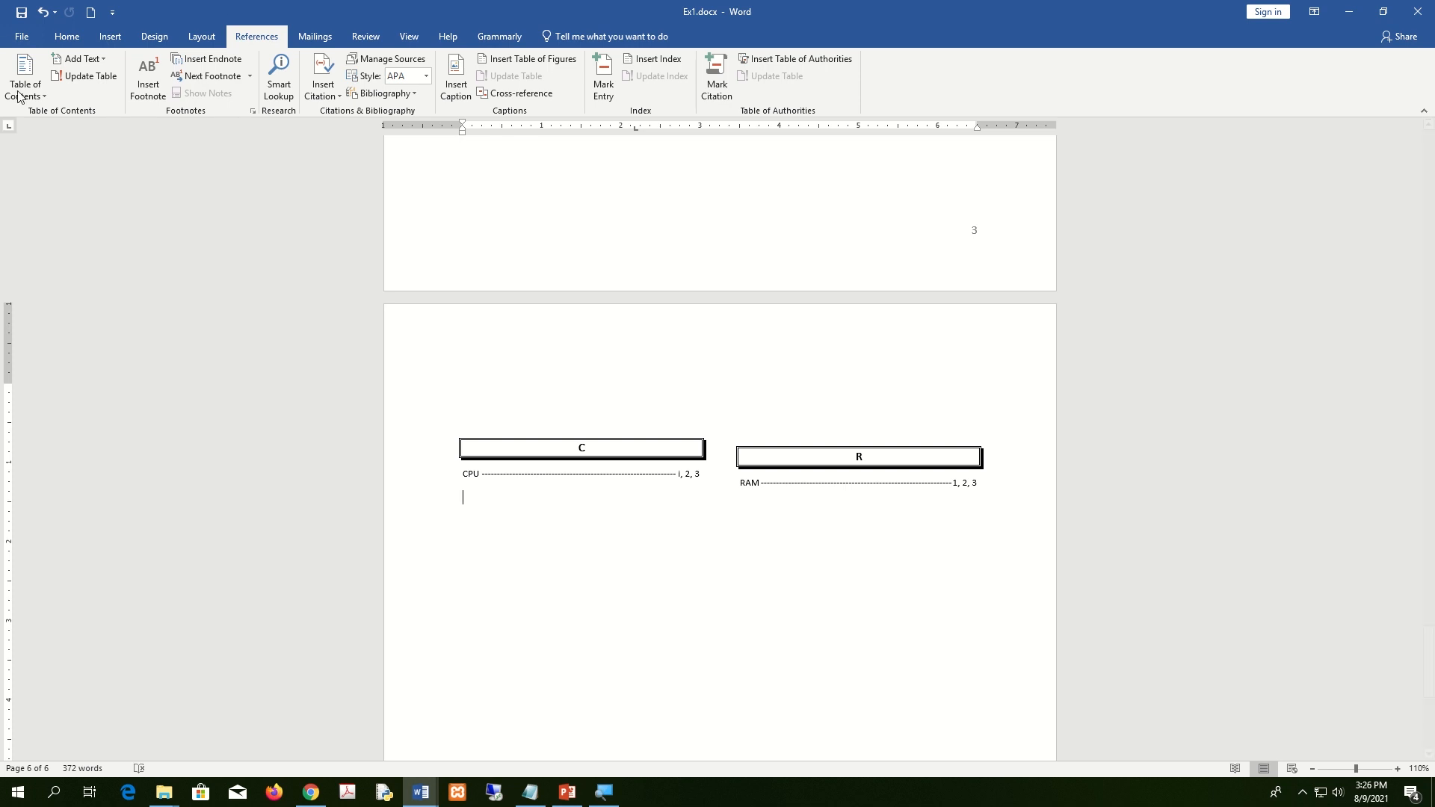
pyautogui.click(22, 13)
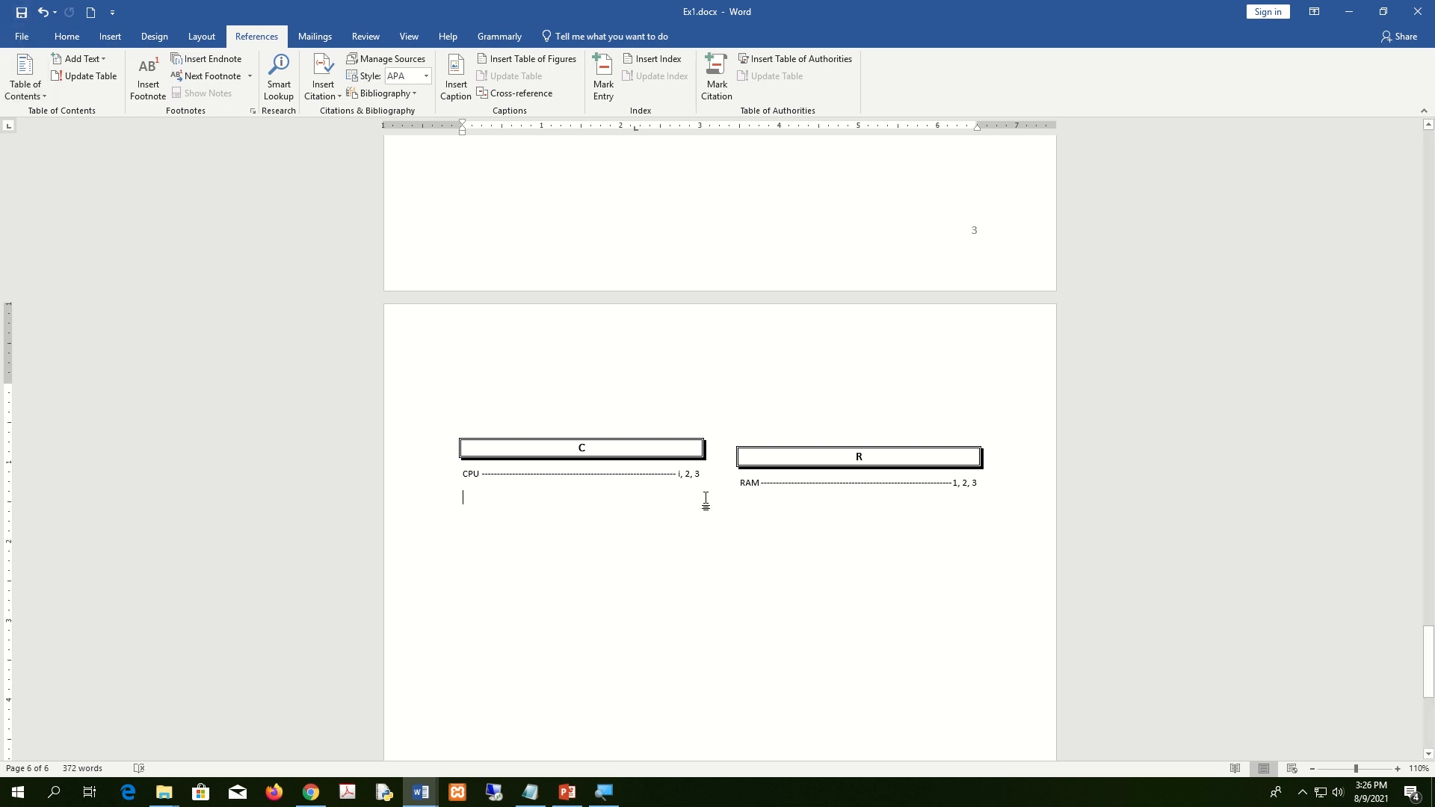
pyautogui.scroll(9, 21, 15)
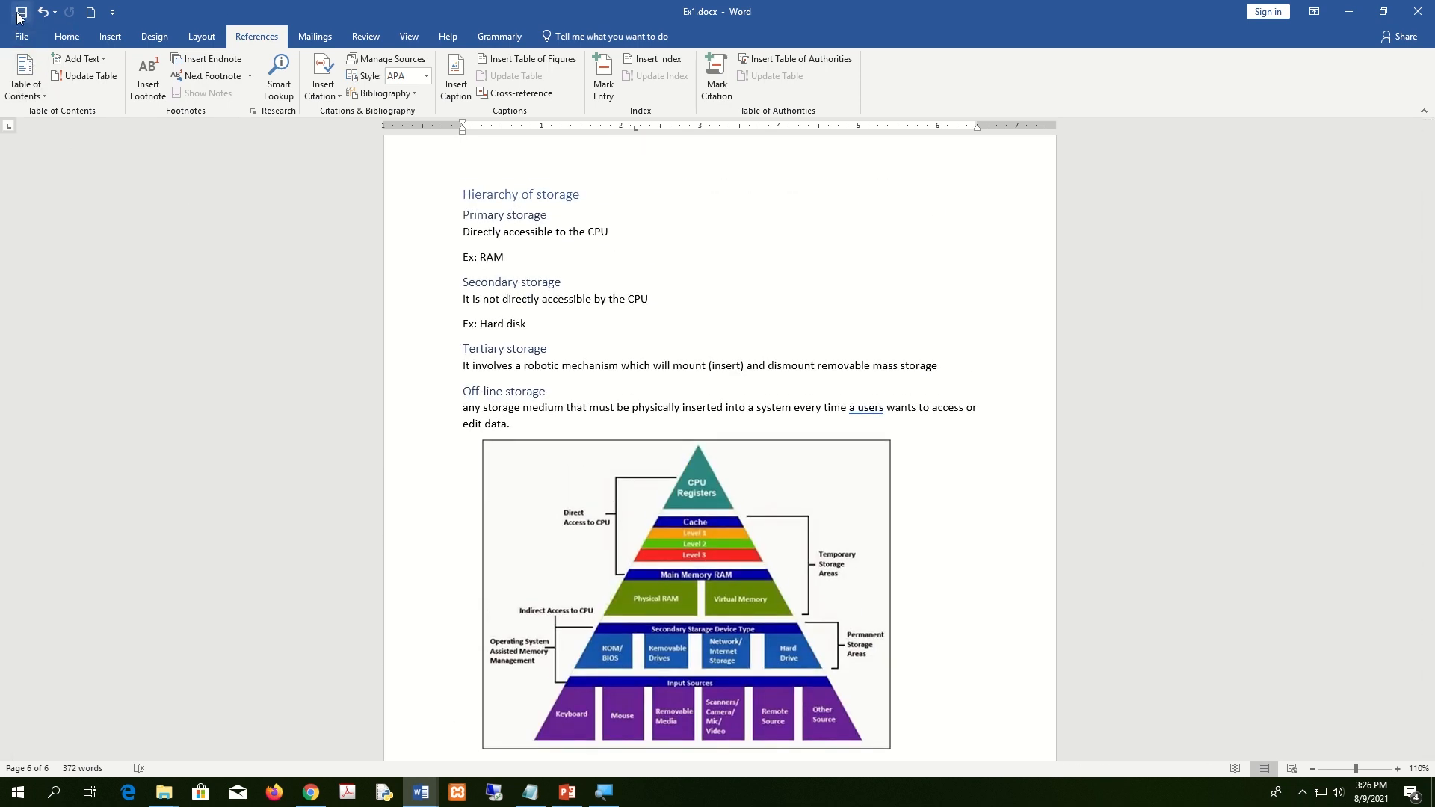
pyautogui.press('super+Right')
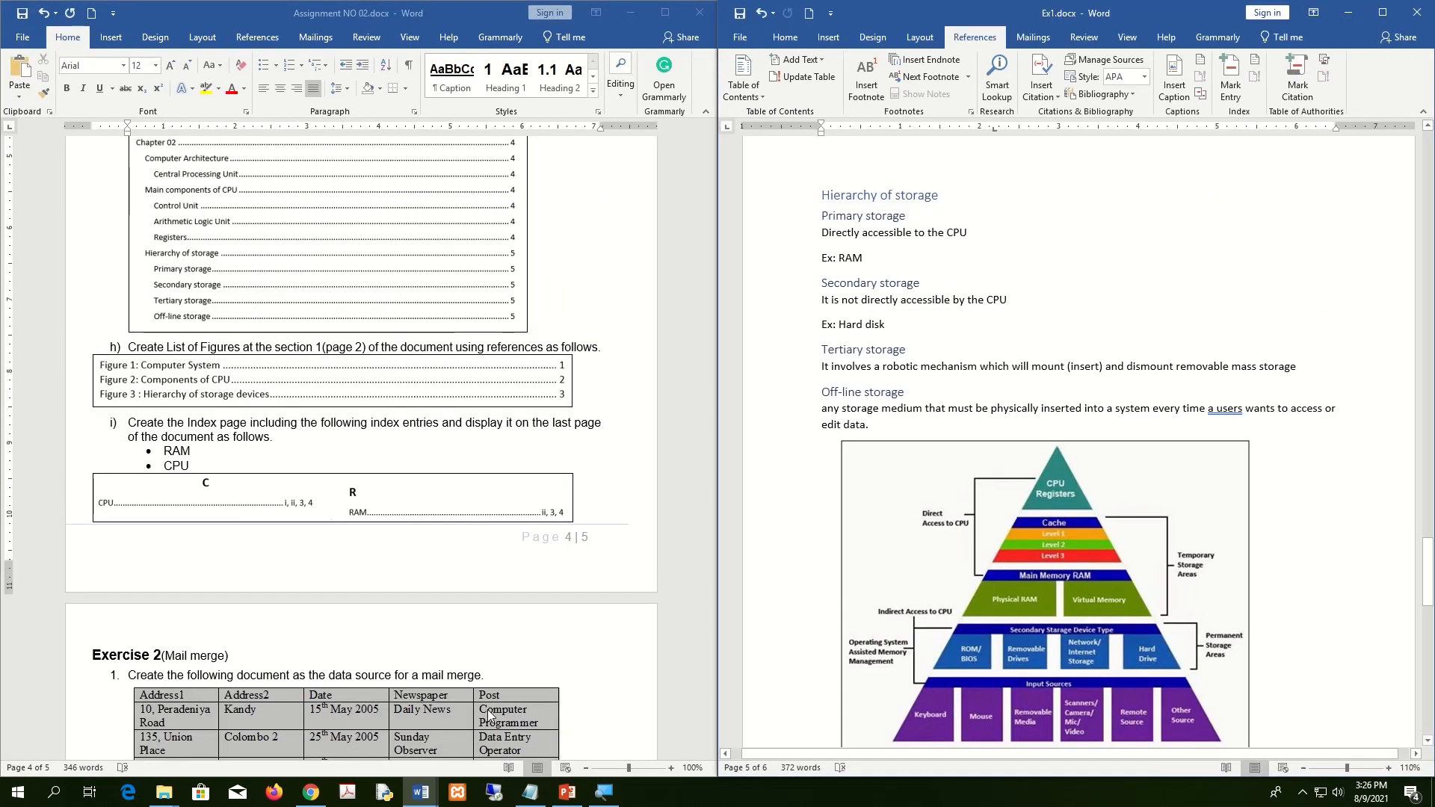
pyautogui.scroll(20, 503, 720)
pyautogui.scroll(15, 502, 718)
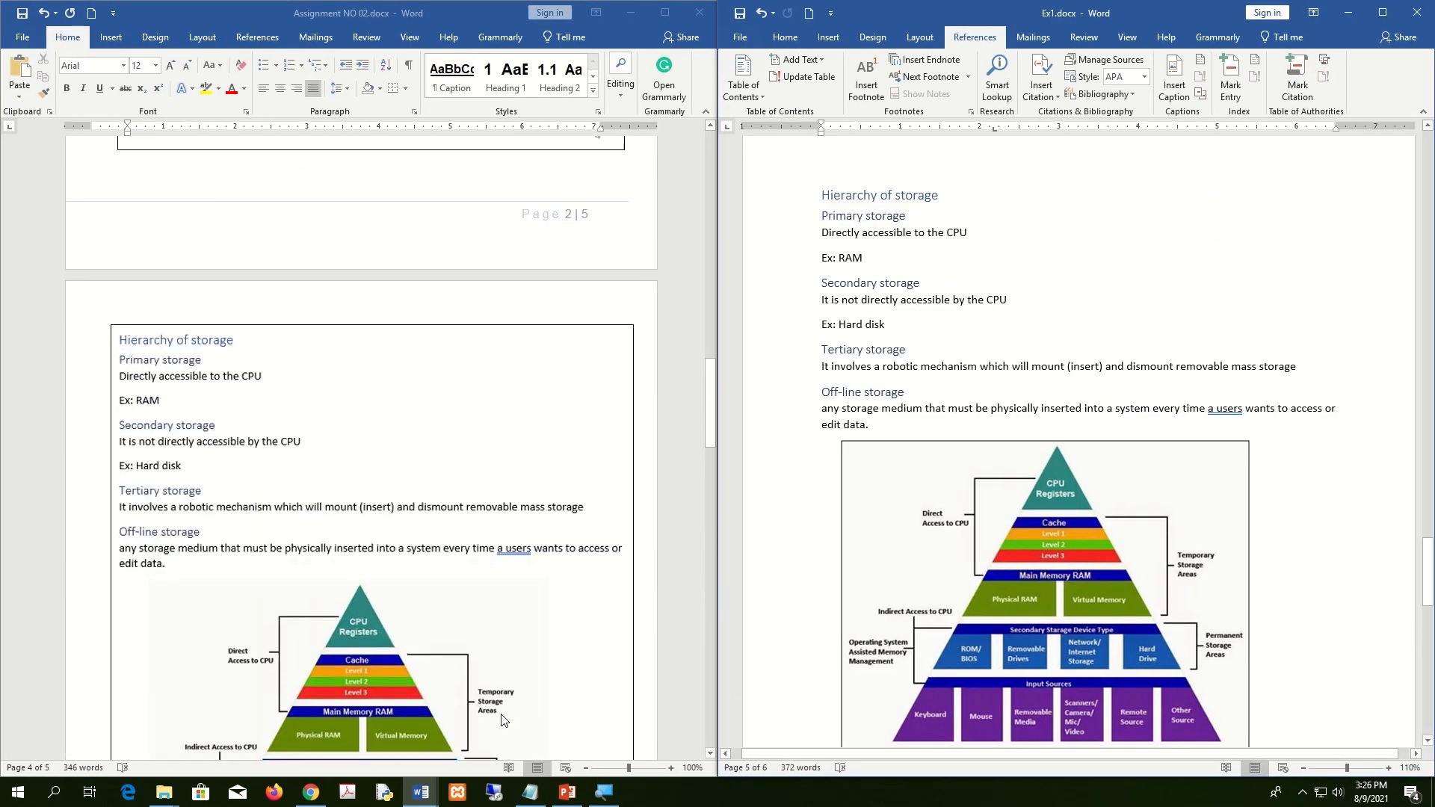
pyautogui.scroll(1, 1004, 447)
pyautogui.scroll(5, 1004, 447)
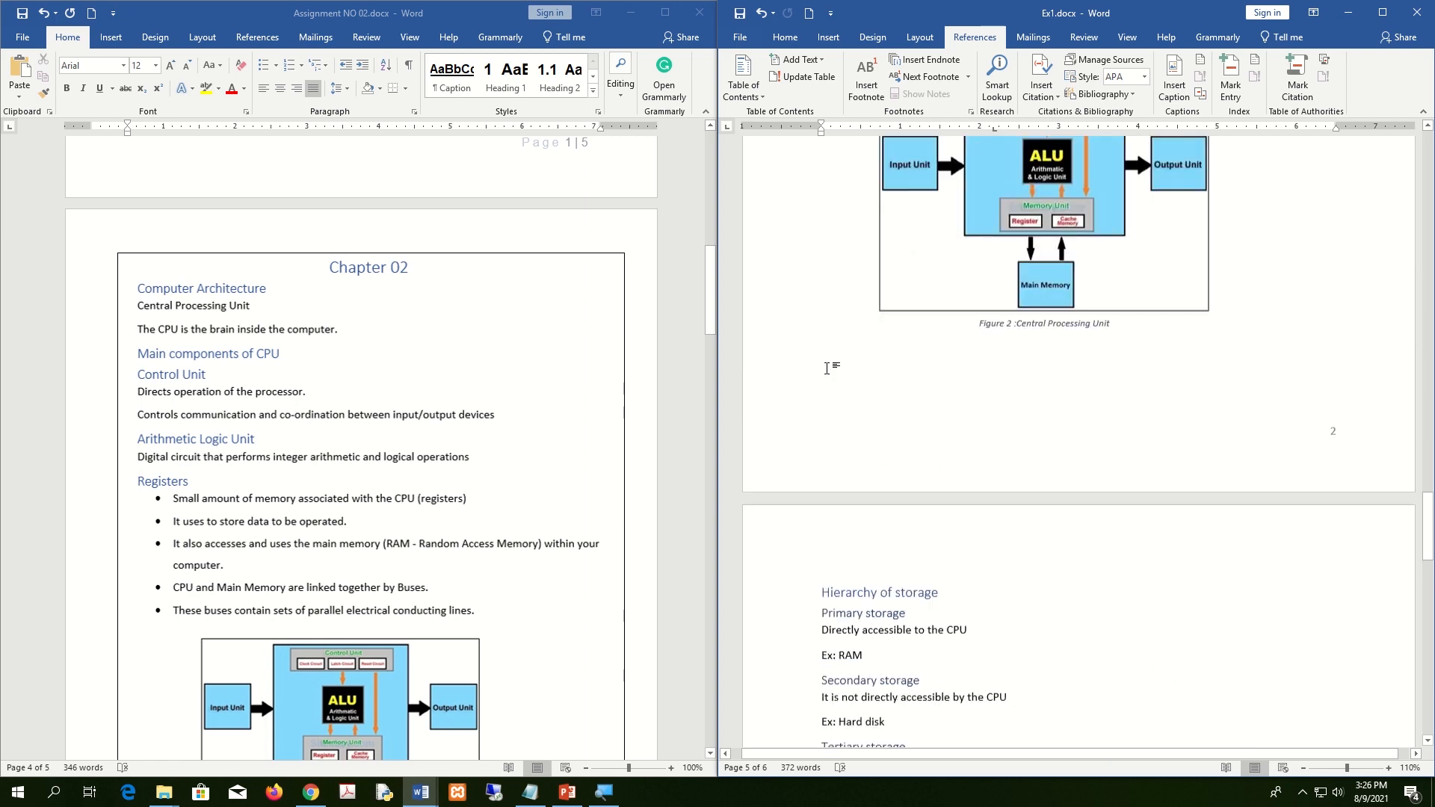
pyautogui.scroll(3, 515, 371)
pyautogui.scroll(7, 515, 371)
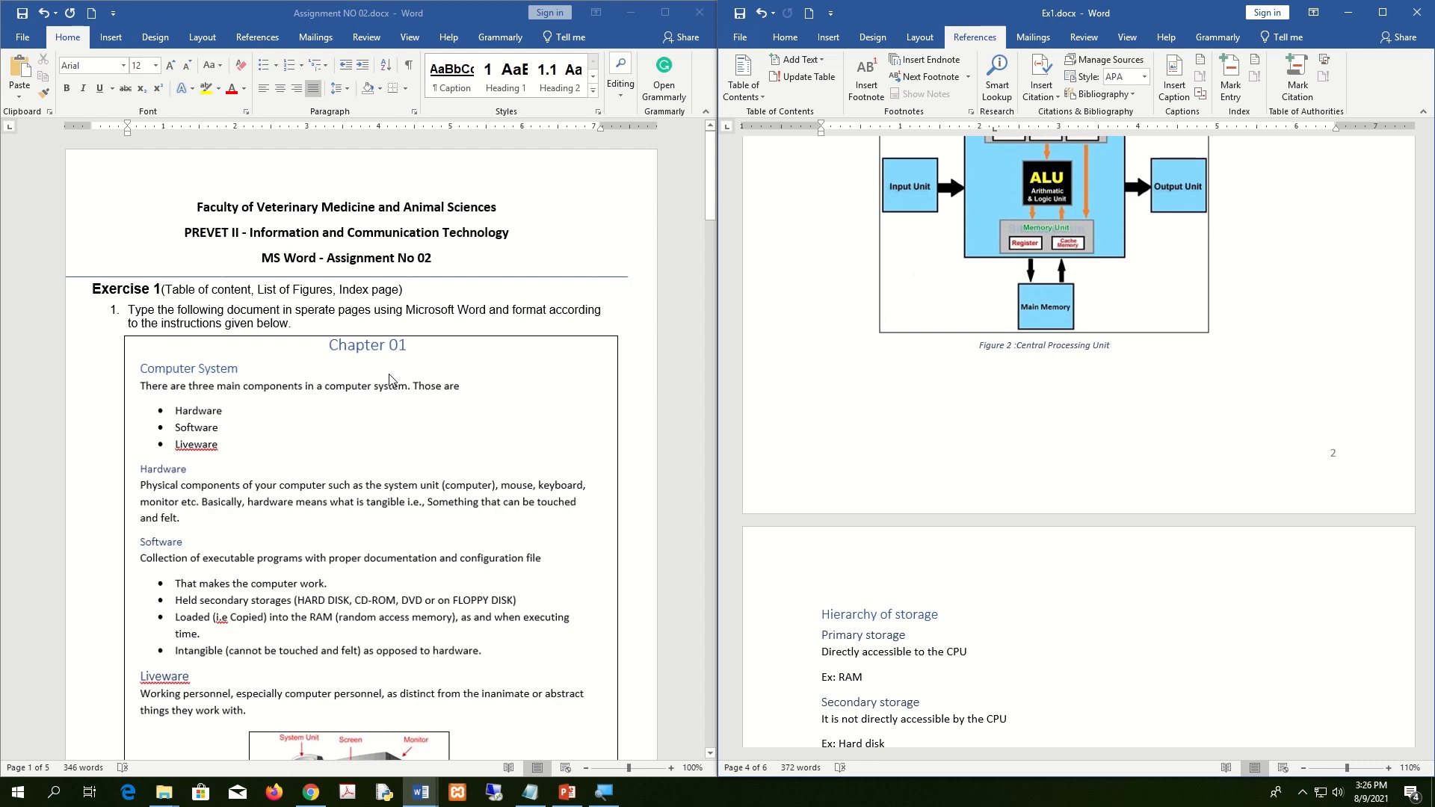
pyautogui.scroll(-20, 389, 379)
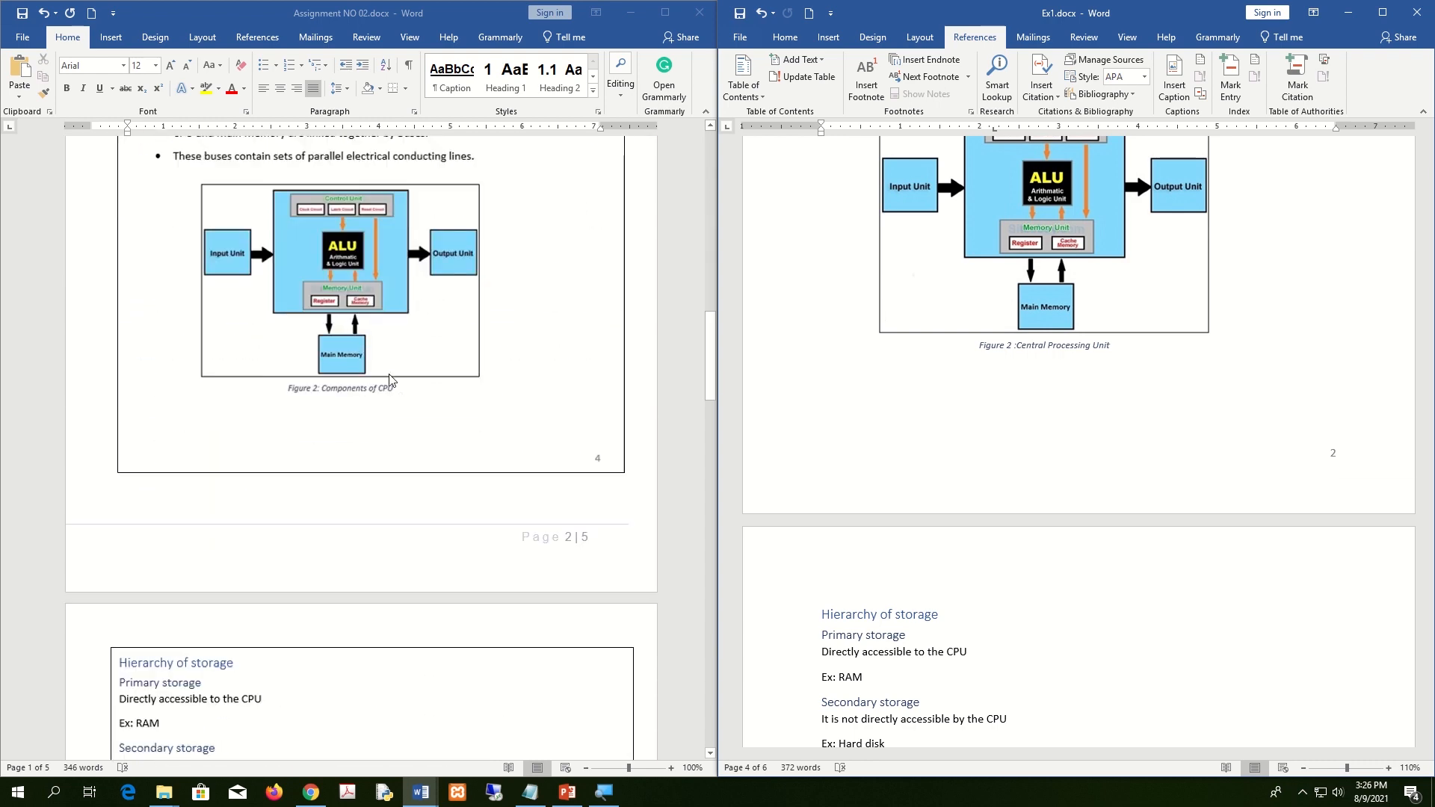
pyautogui.scroll(-20, 388, 379)
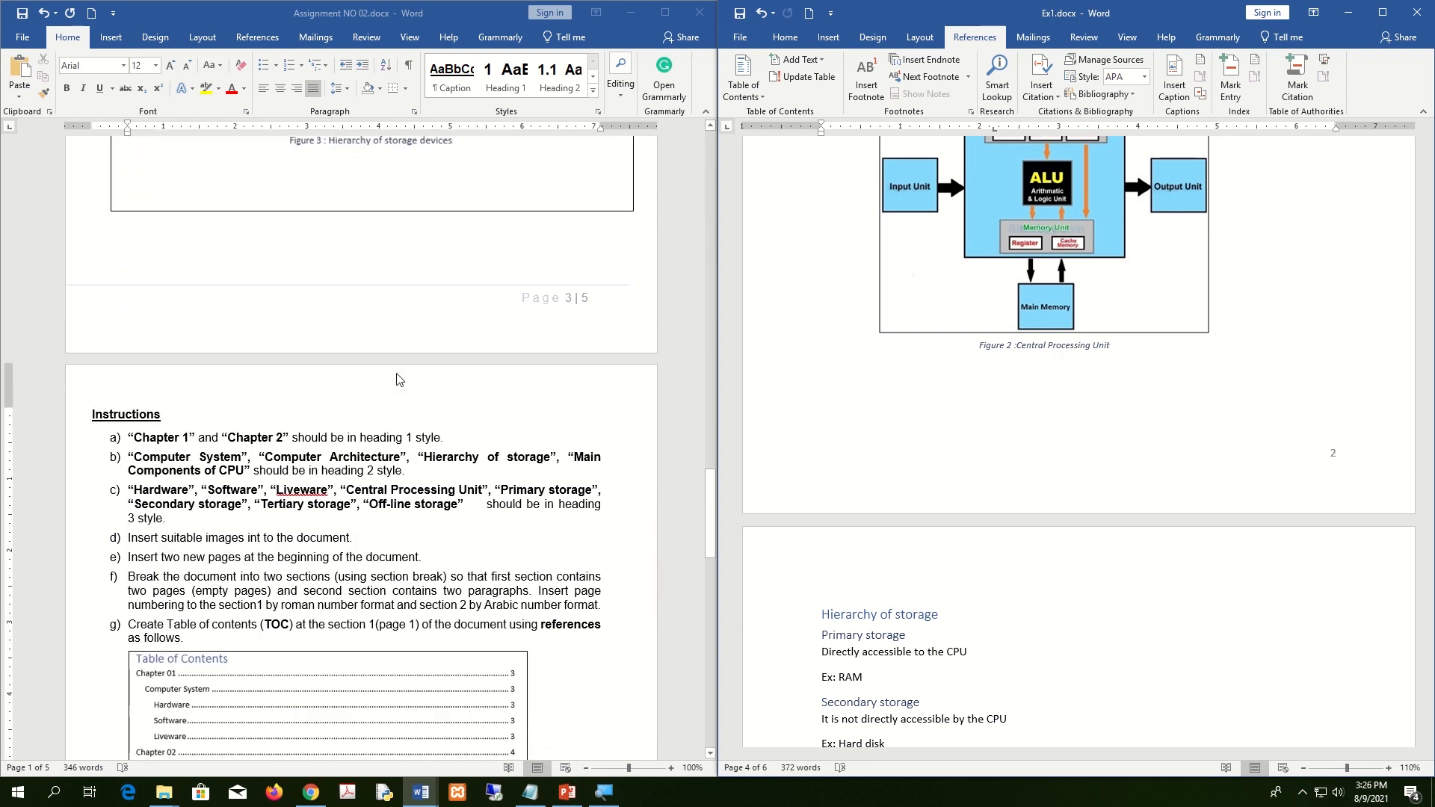
pyautogui.scroll(-15, 399, 380)
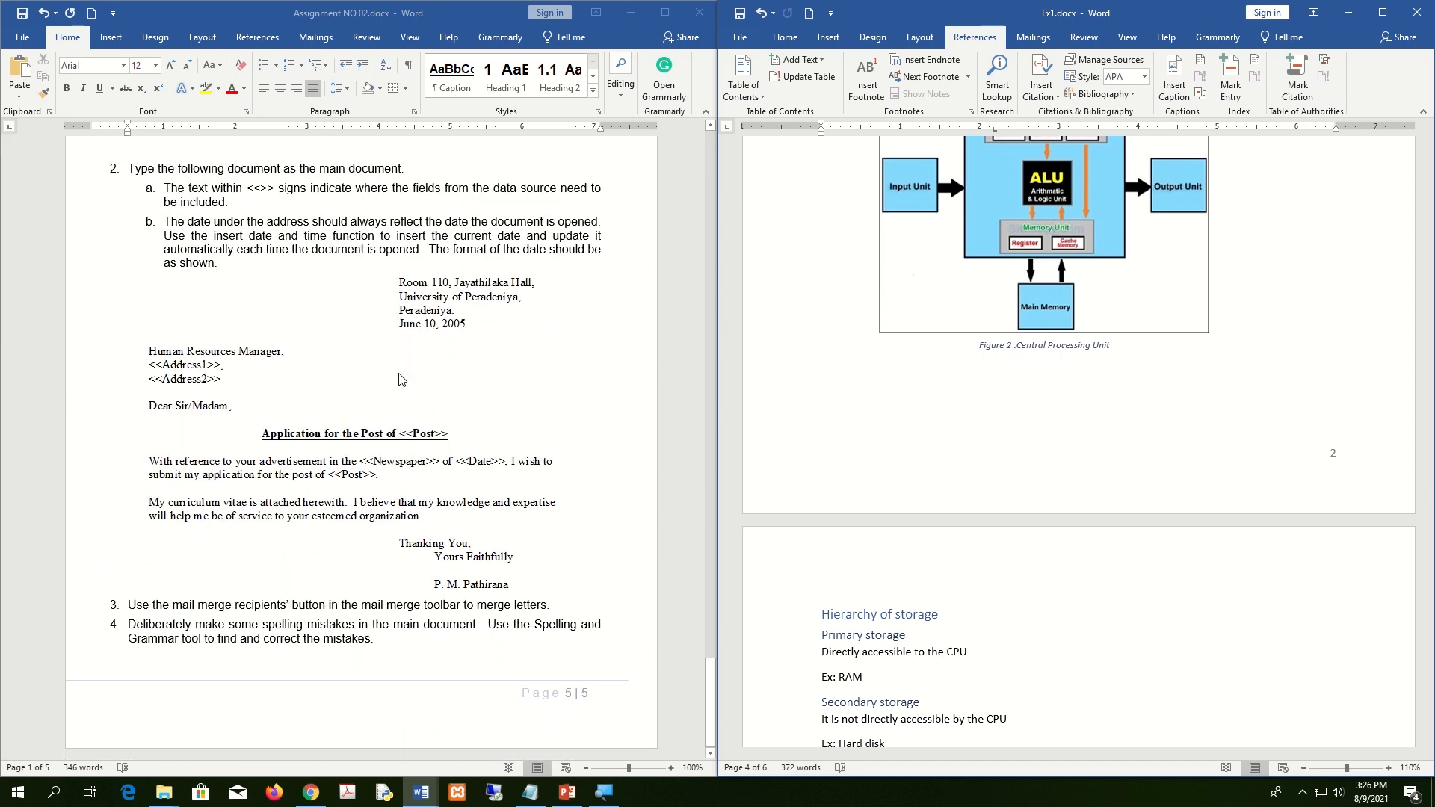
pyautogui.scroll(8, 196, 379)
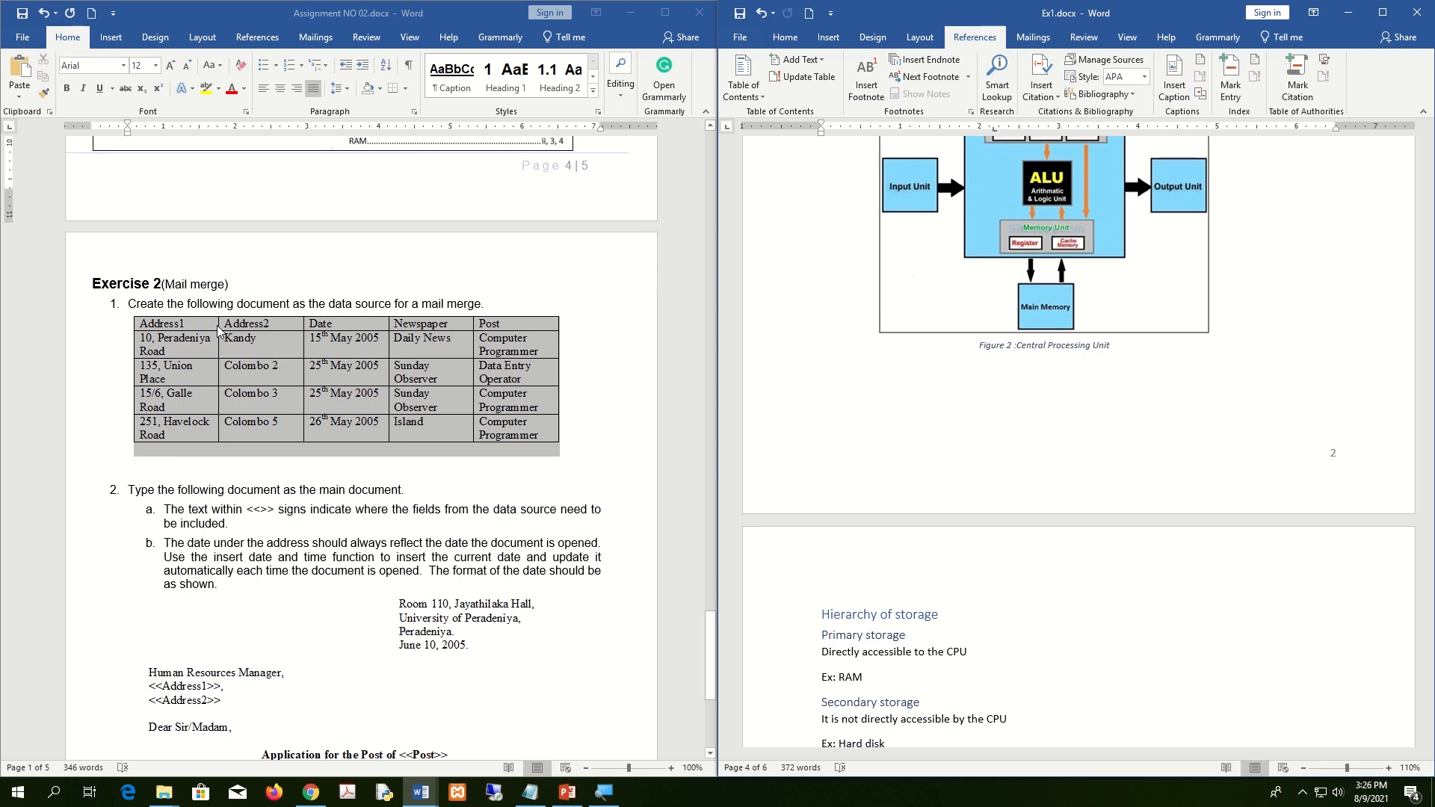
pyautogui.scroll(10, 1004, 529)
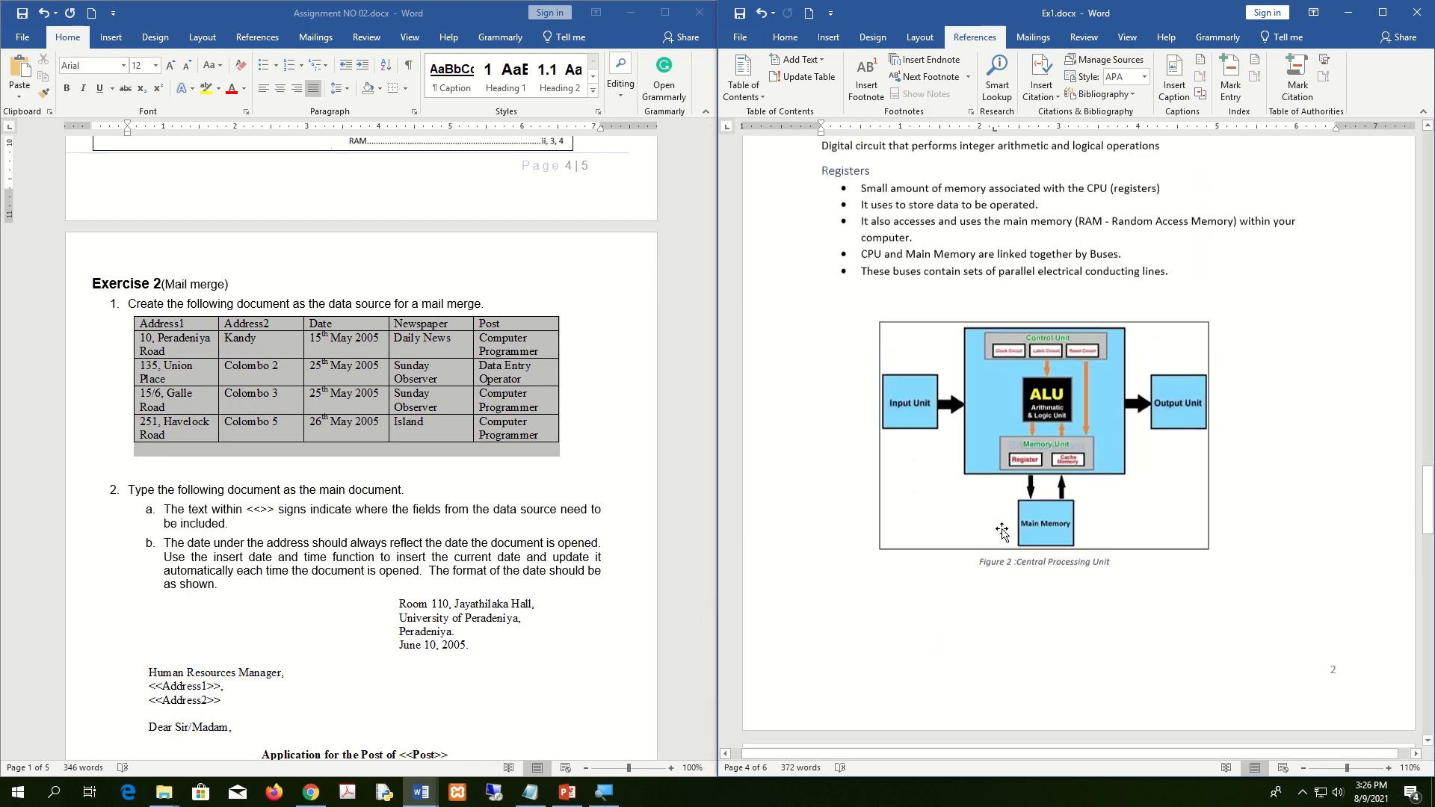
pyautogui.scroll(10, 1003, 528)
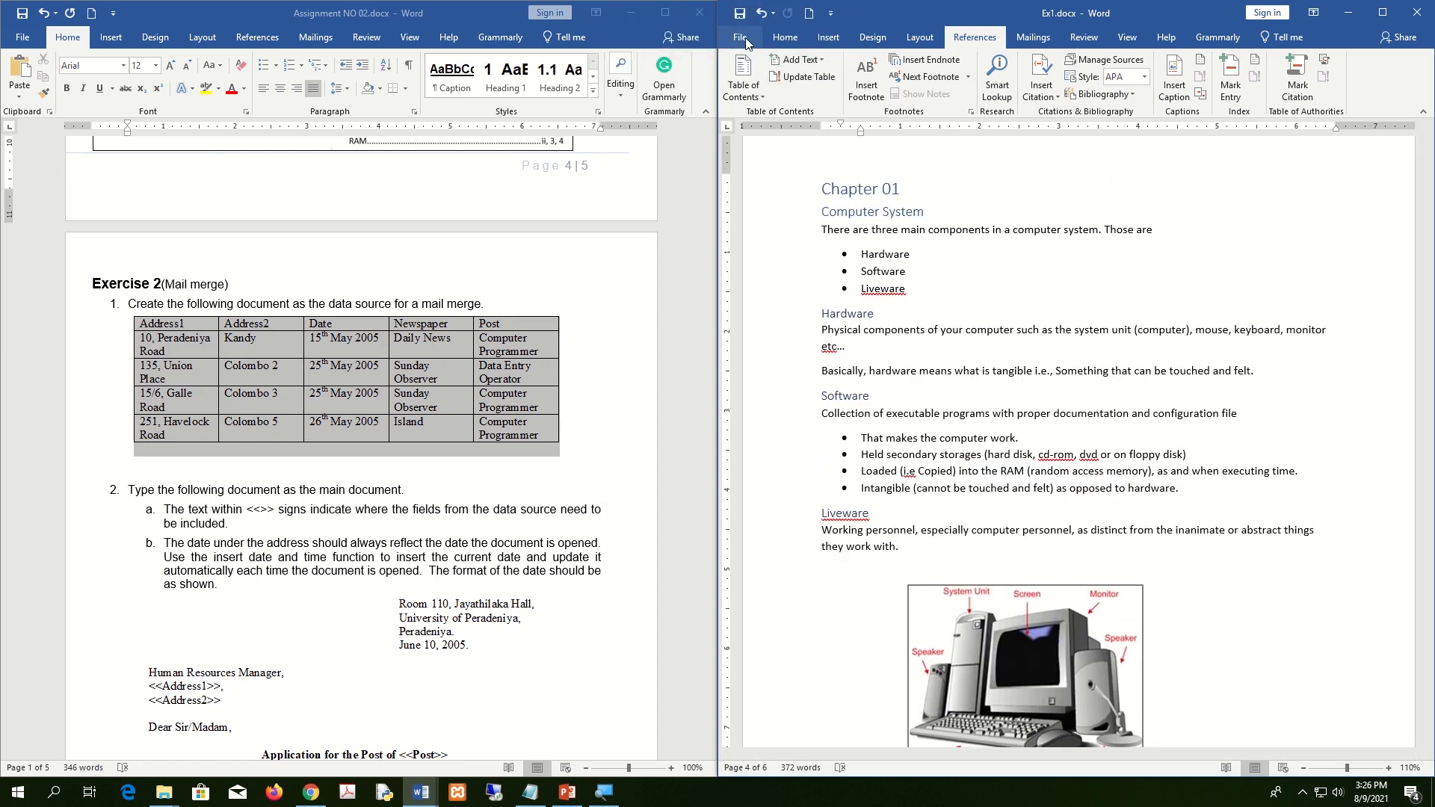
# Create blank Document4 and snap it to the right half beside the assignment instructions.
pyautogui.click(742, 37)
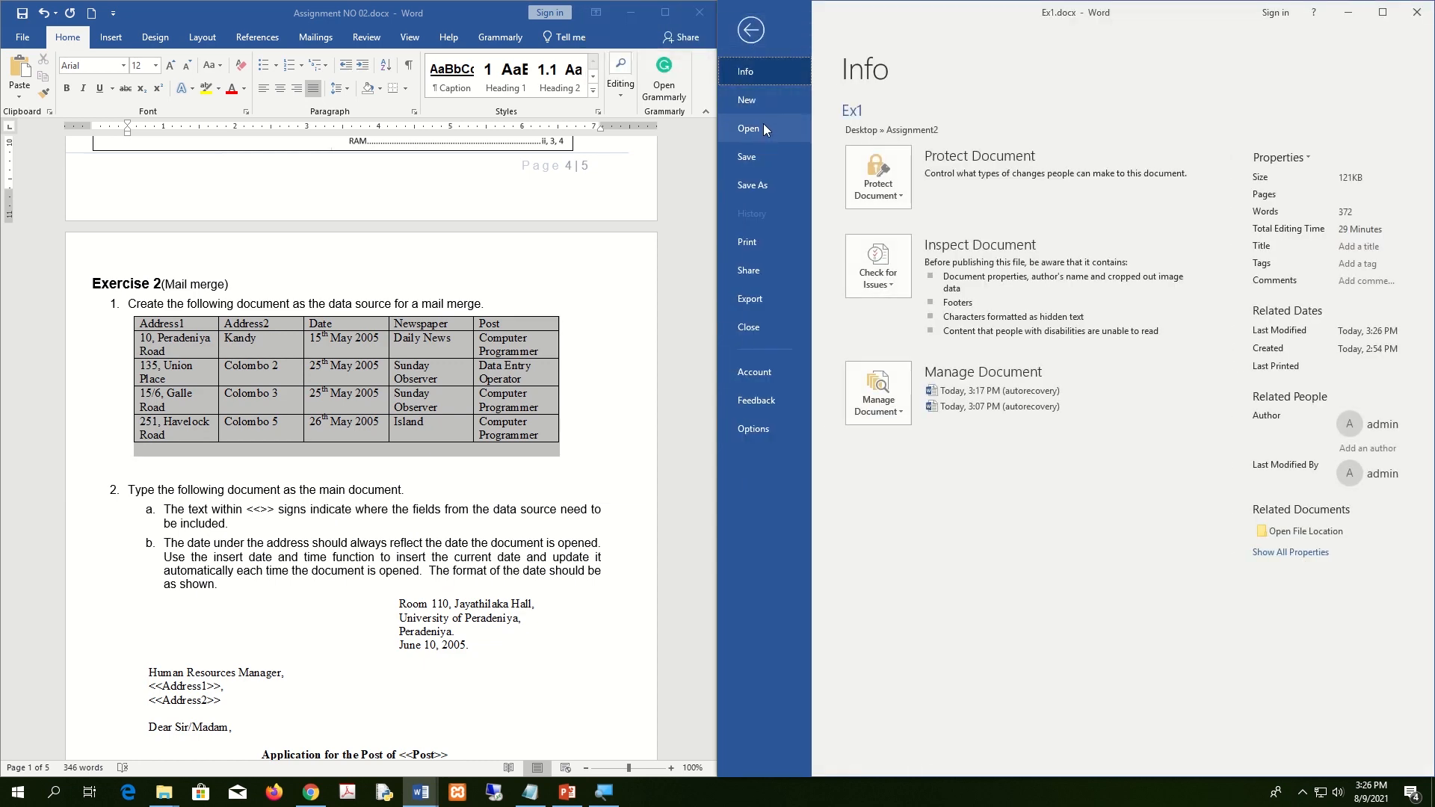
pyautogui.click(764, 100)
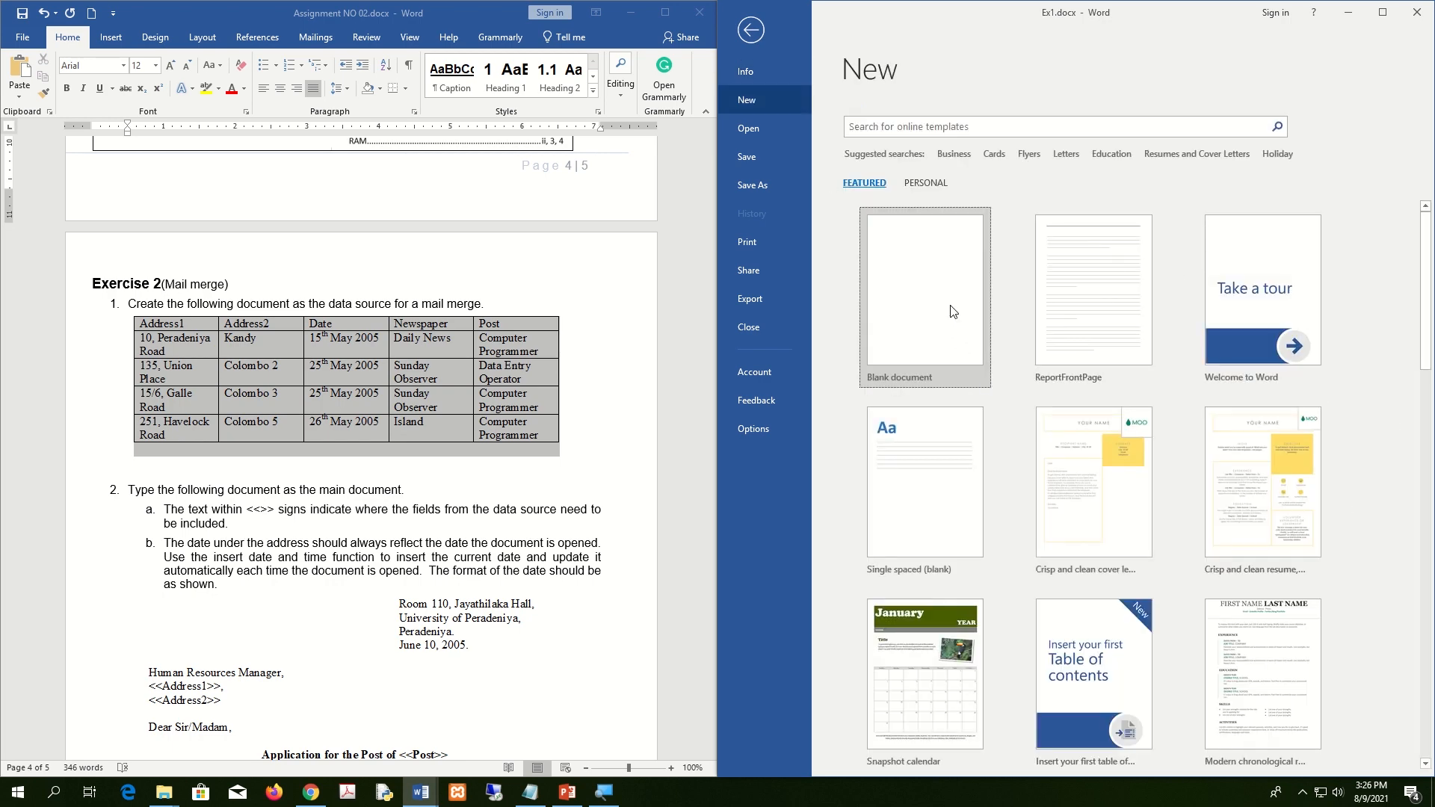
pyautogui.click(952, 311)
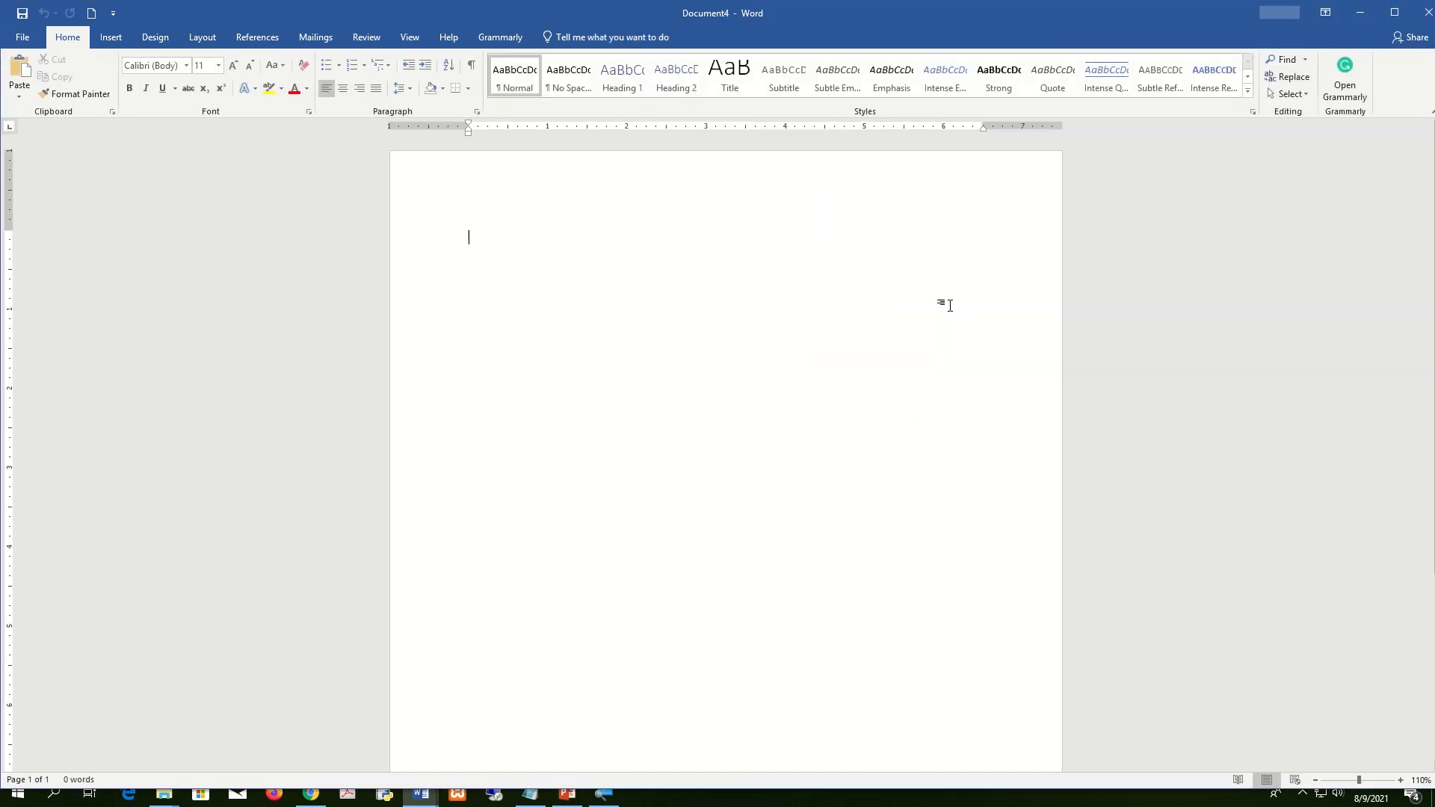
pyautogui.press('super+Right')
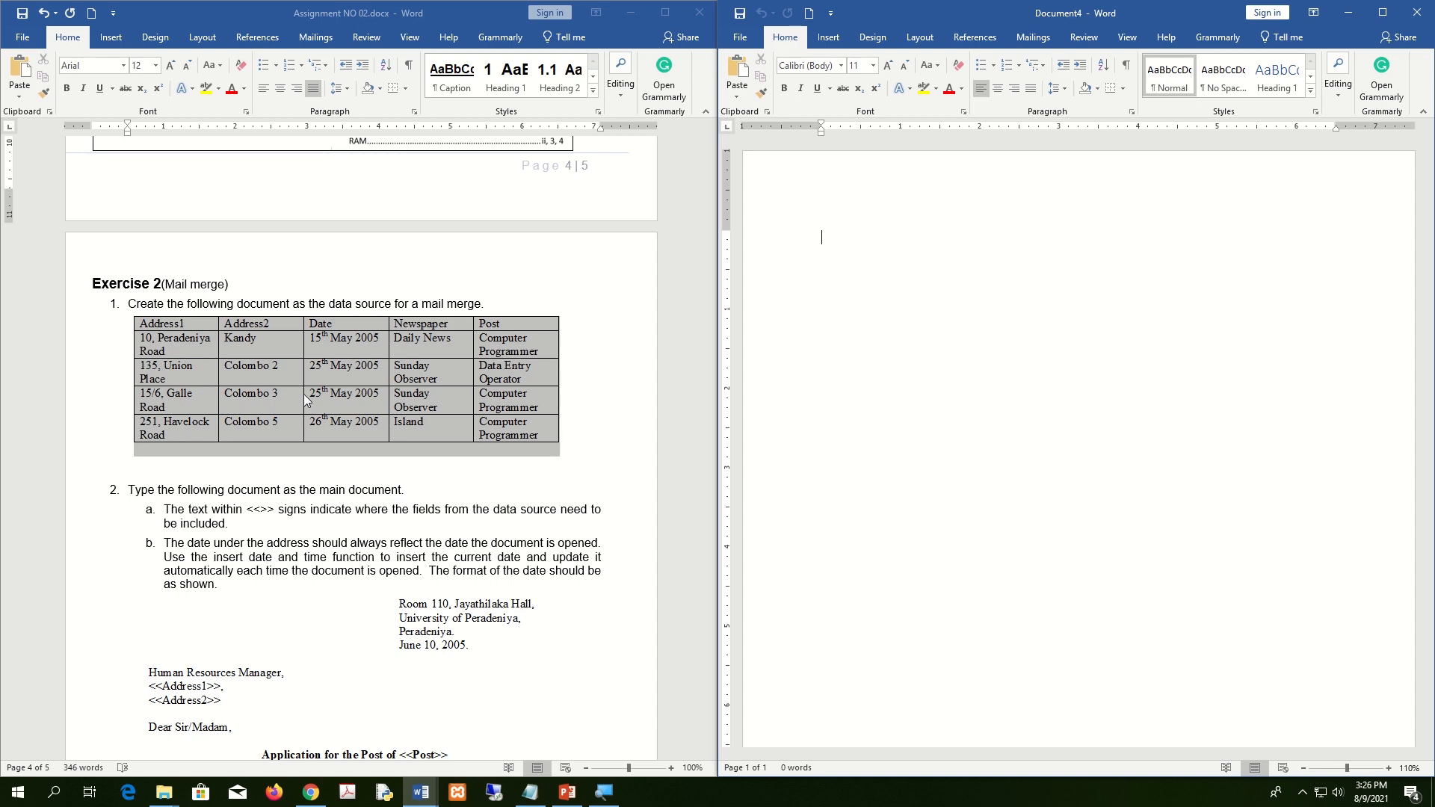
pyautogui.scroll(-3, 304, 400)
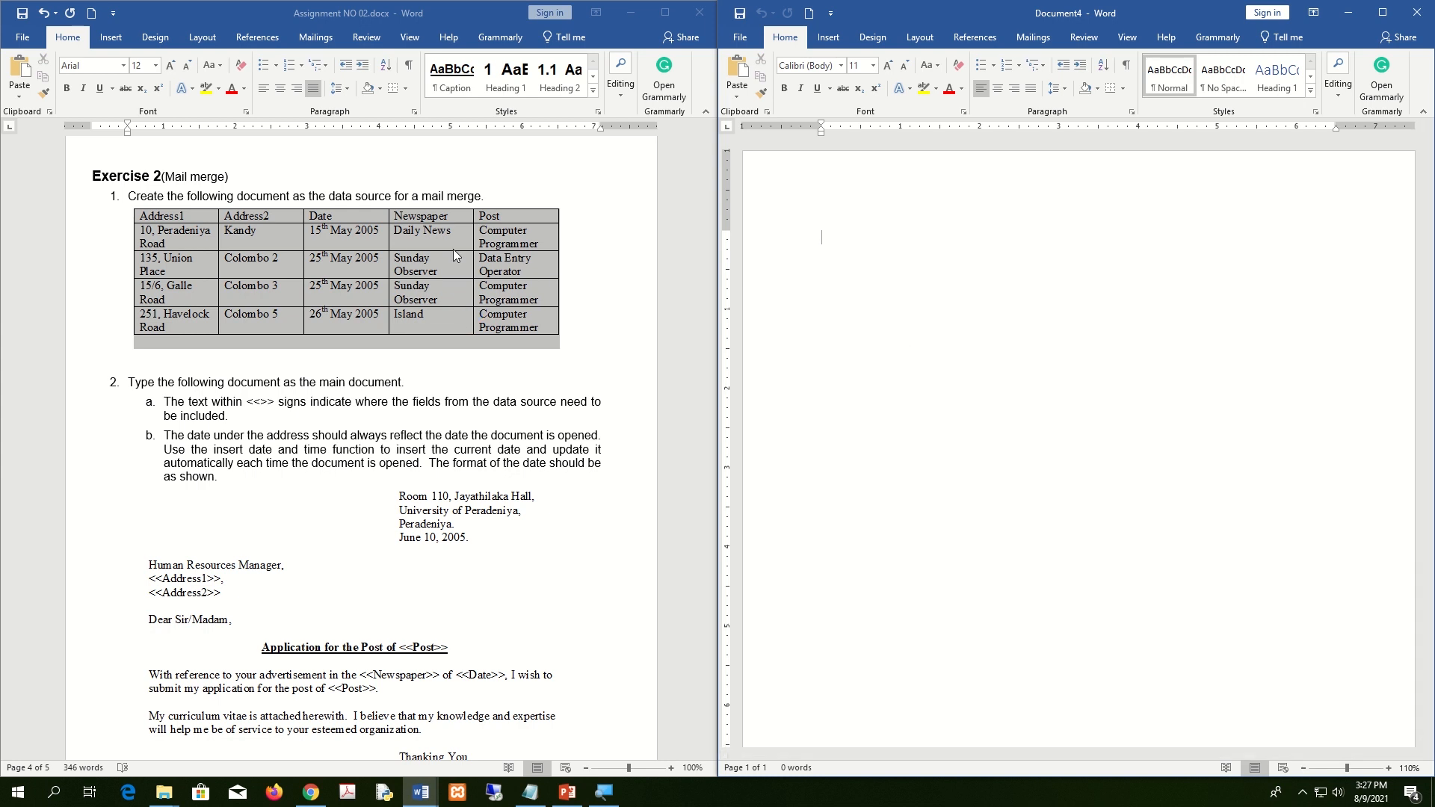
pyautogui.moveTo(622, 37)
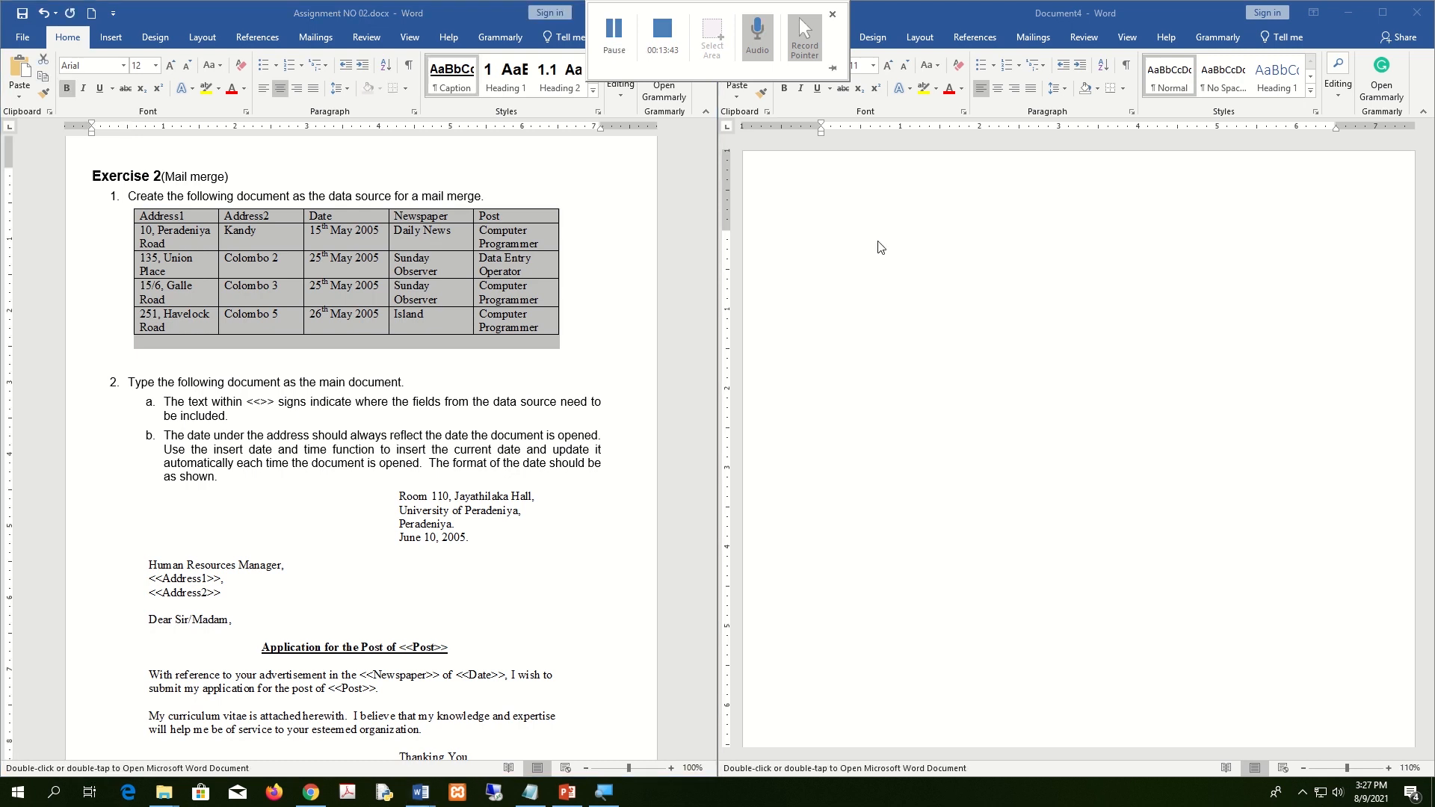
pyautogui.click(902, 240)
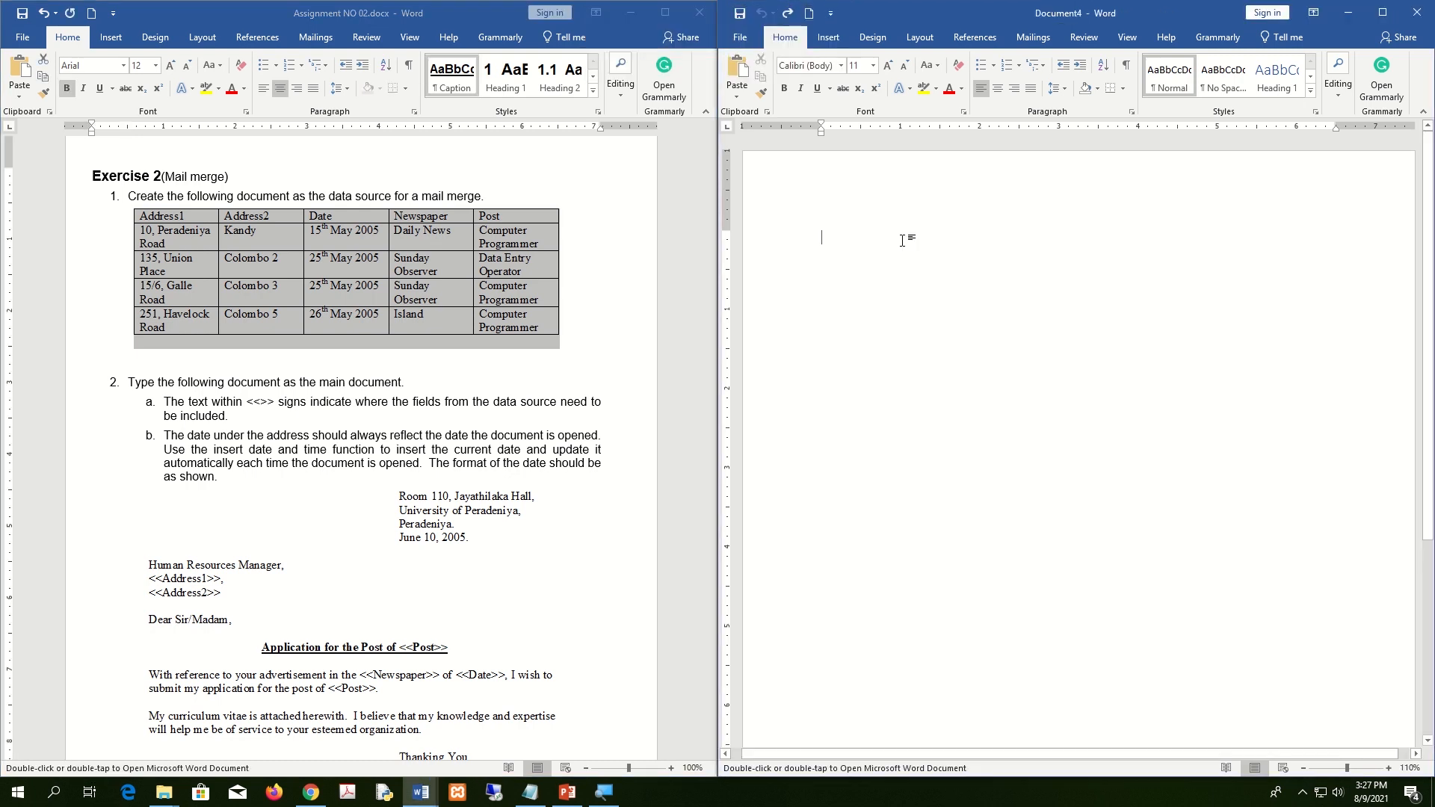
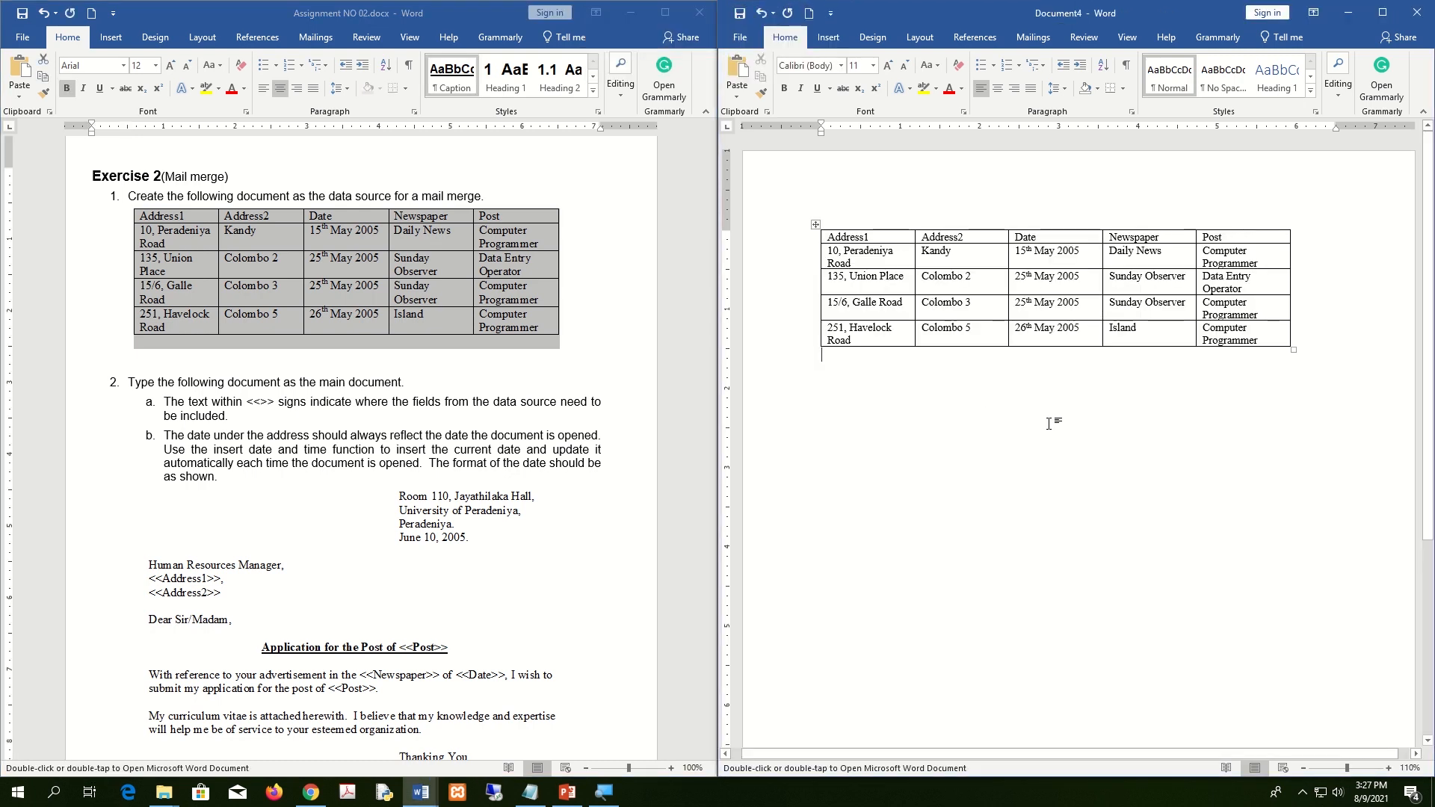
# Paste the Address1, Address2, Date, Newspaper and Post table into the blank document.
pyautogui.scroll(-1, 1045, 408)
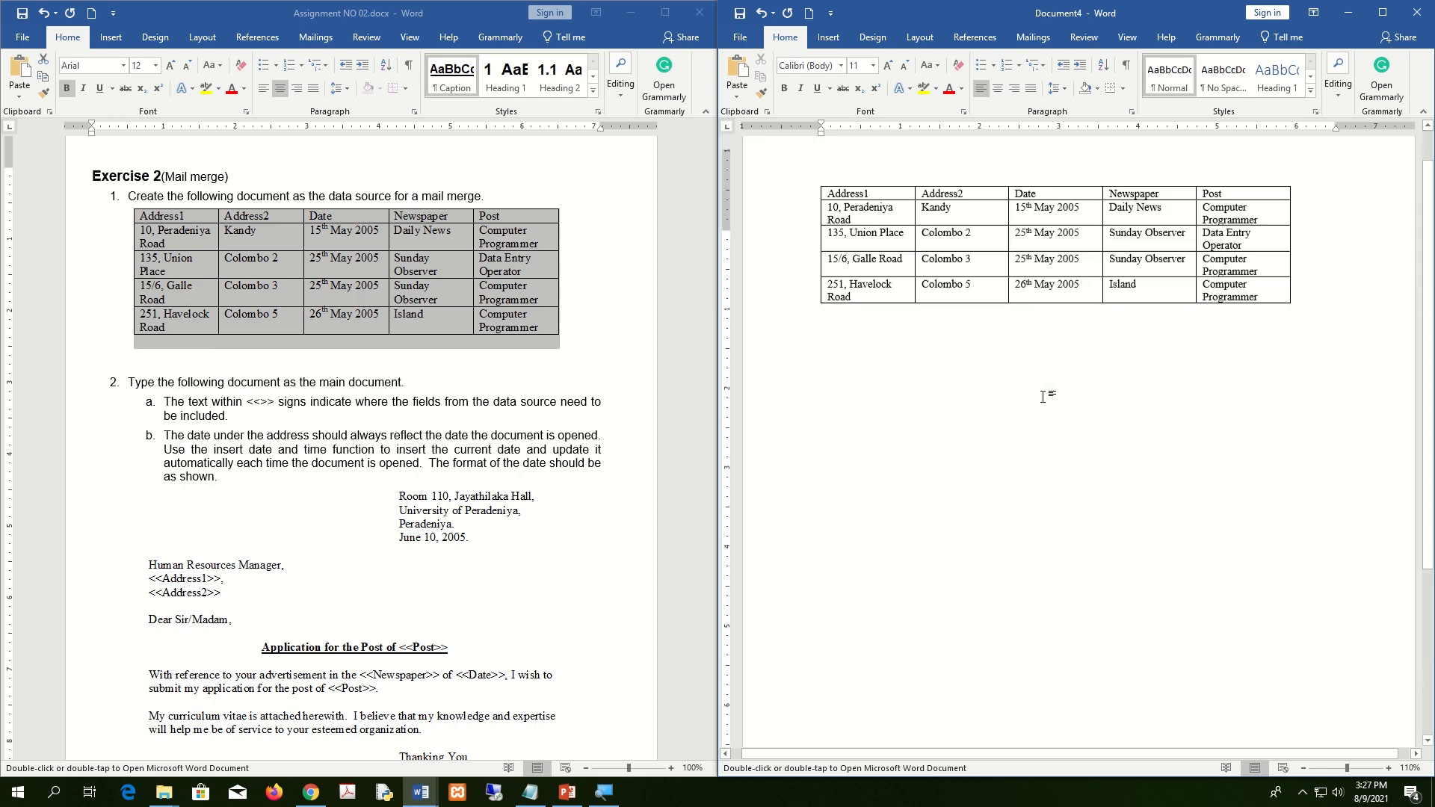
pyautogui.scroll(1, 1043, 397)
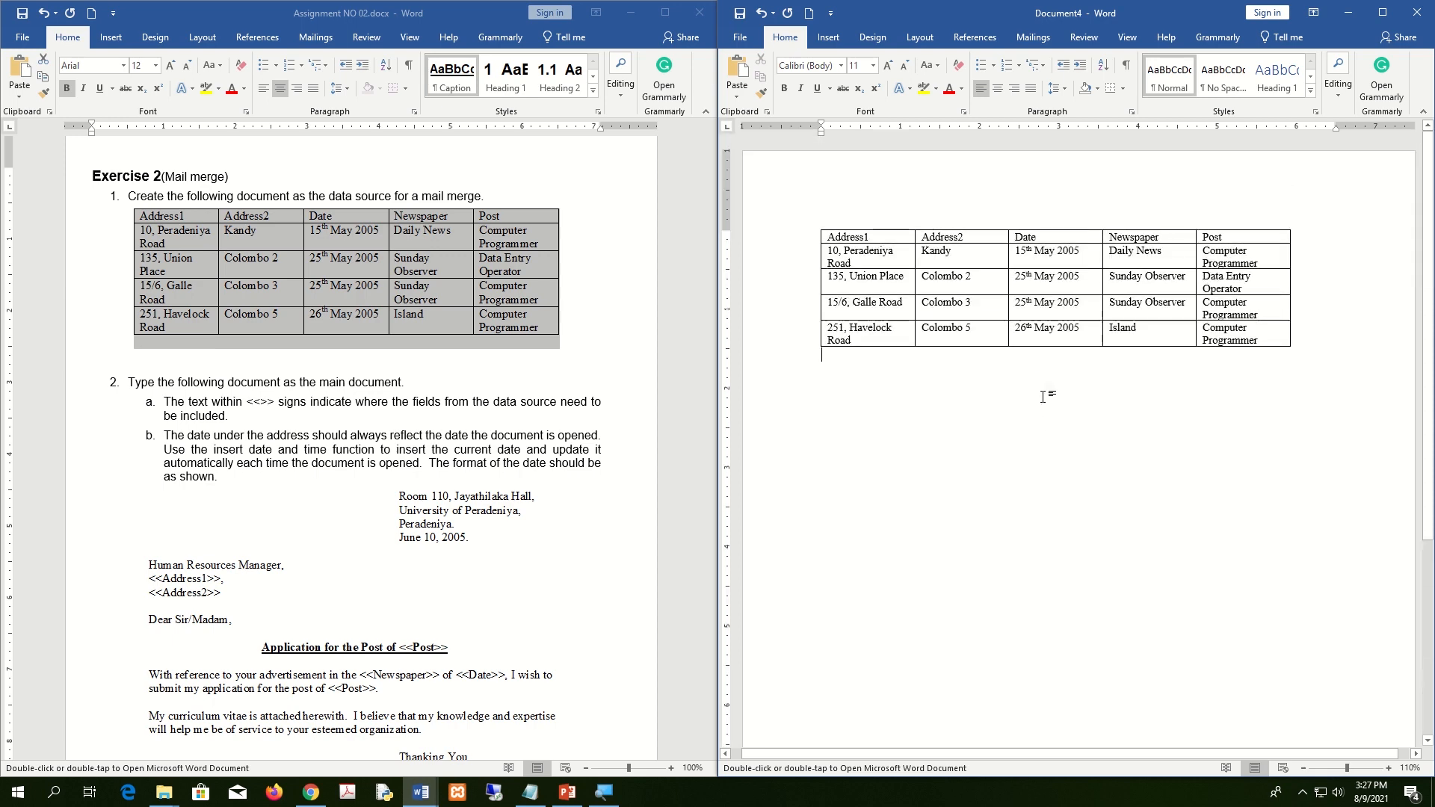
# Save the document as datasource.docx in the Desktop Assignment2 folder.
pyautogui.click(740, 38)
pyautogui.click(759, 191)
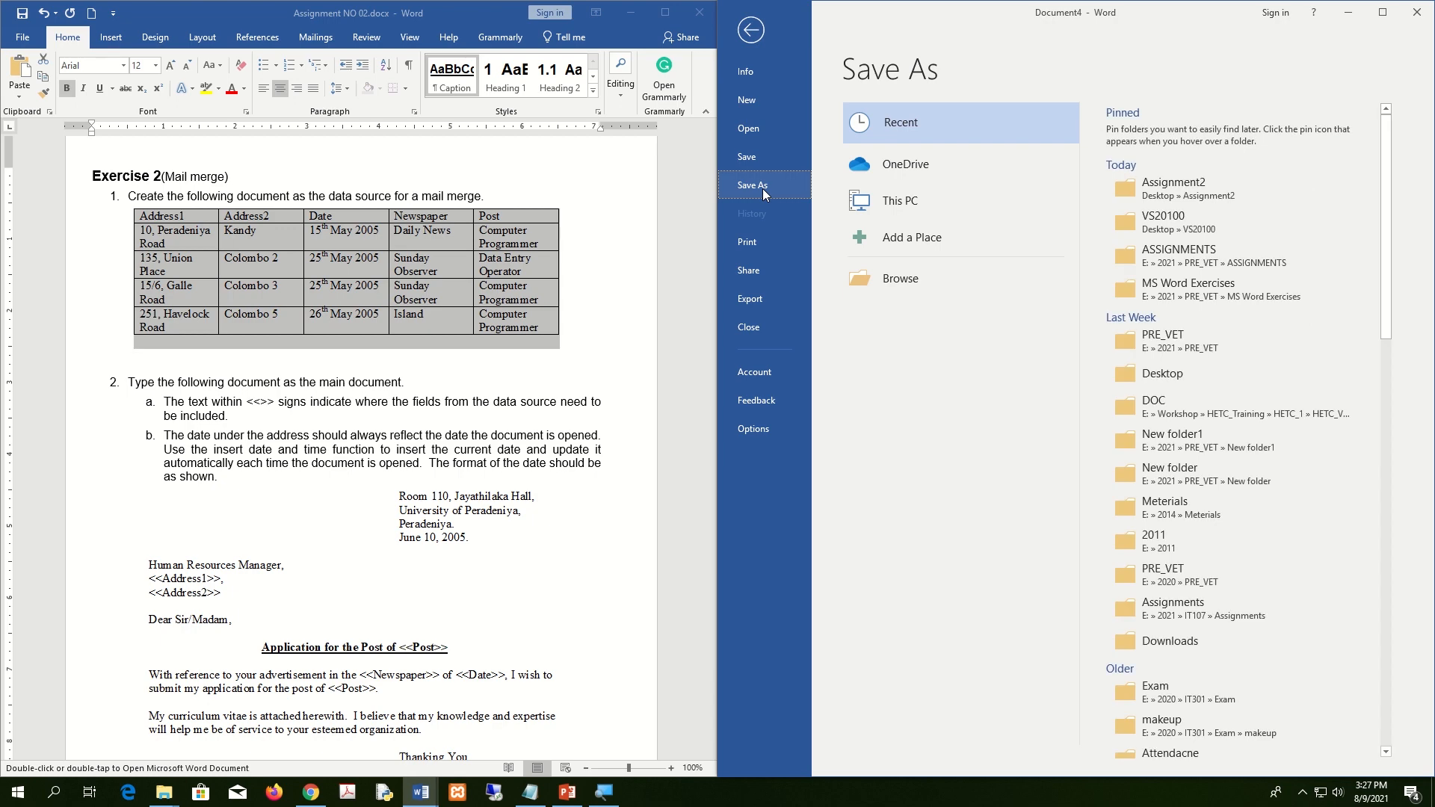
pyautogui.click(901, 278)
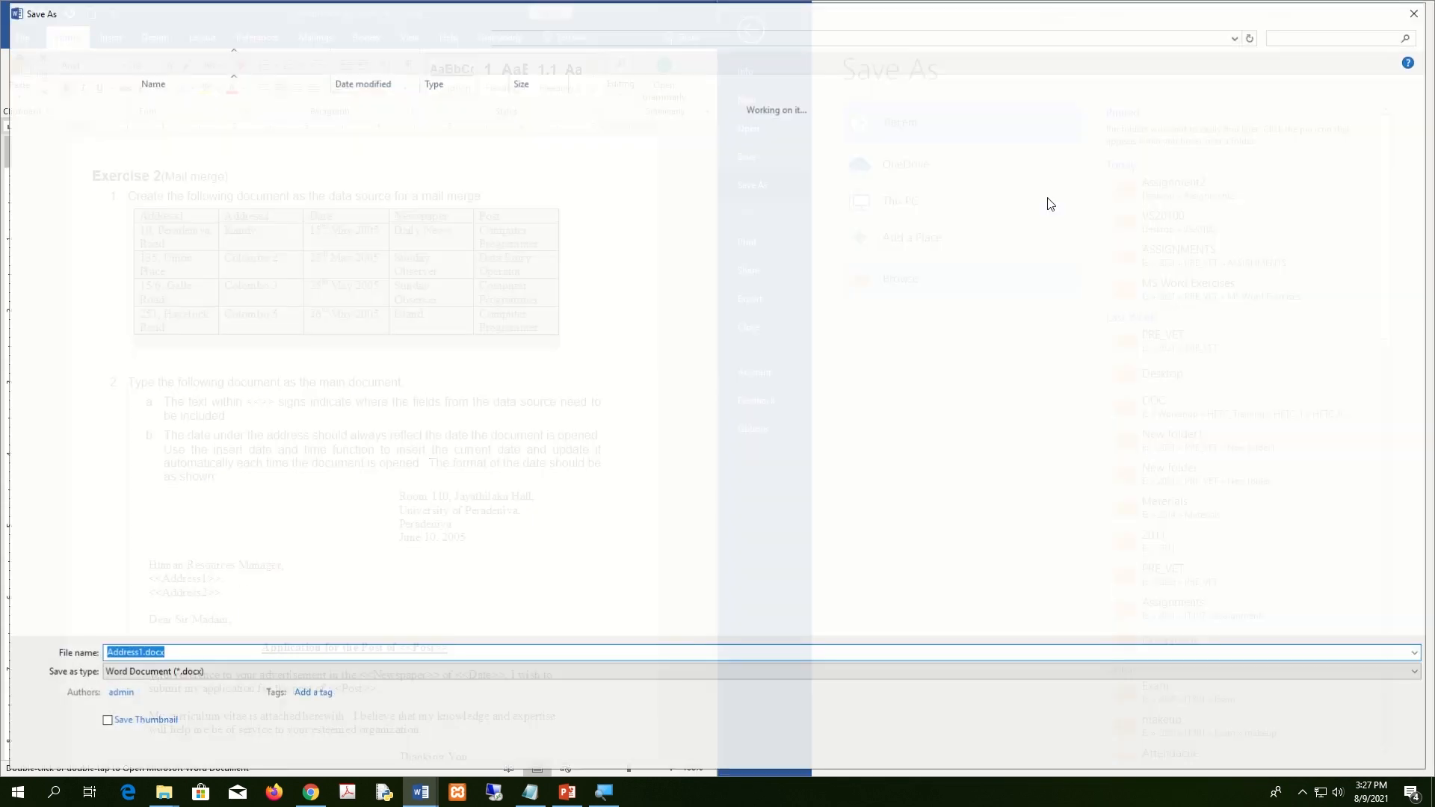
pyautogui.click(61, 111)
pyautogui.doubleClick(187, 119)
pyautogui.click(258, 655)
pyautogui.write('dataso')
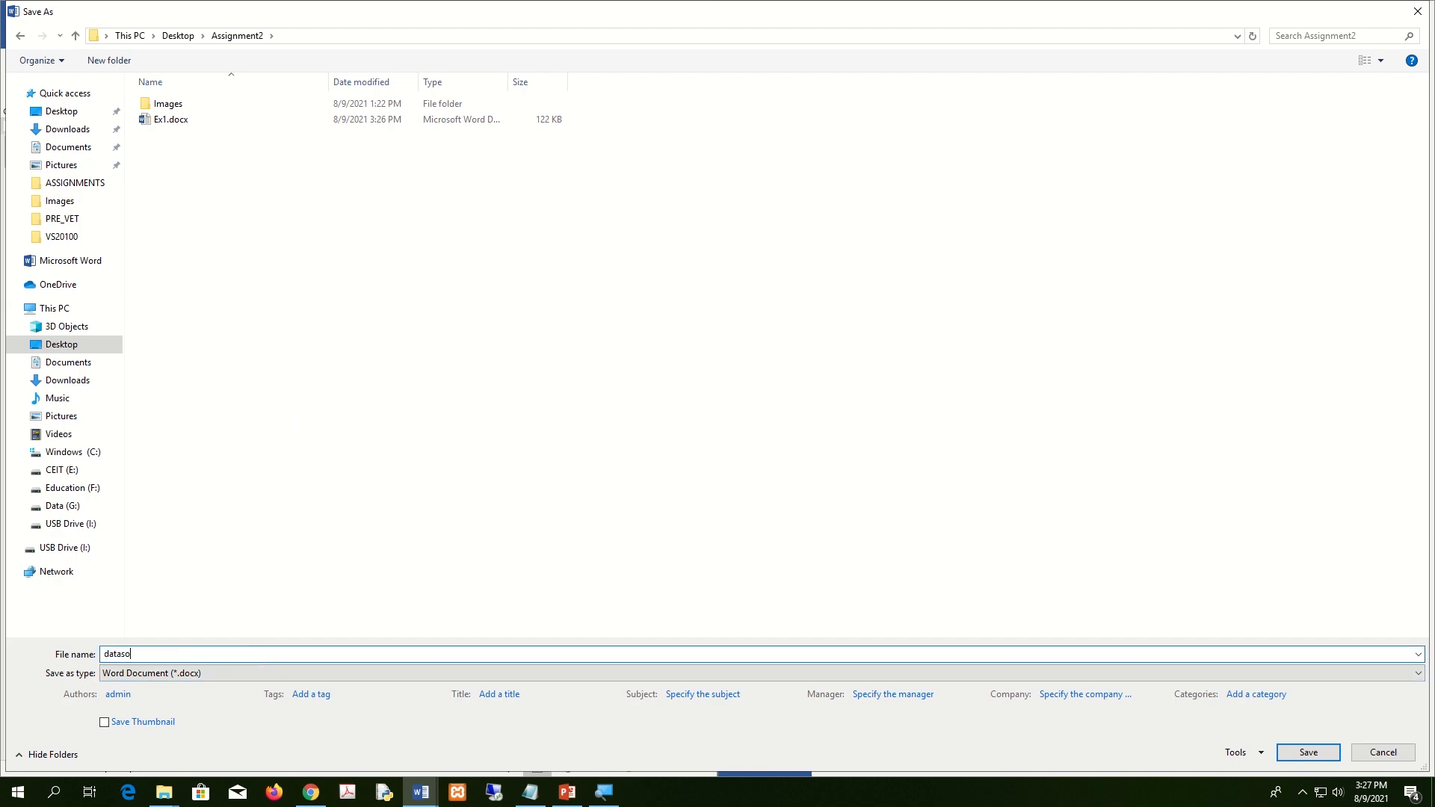
pyautogui.write('urce')
pyautogui.press('Return')
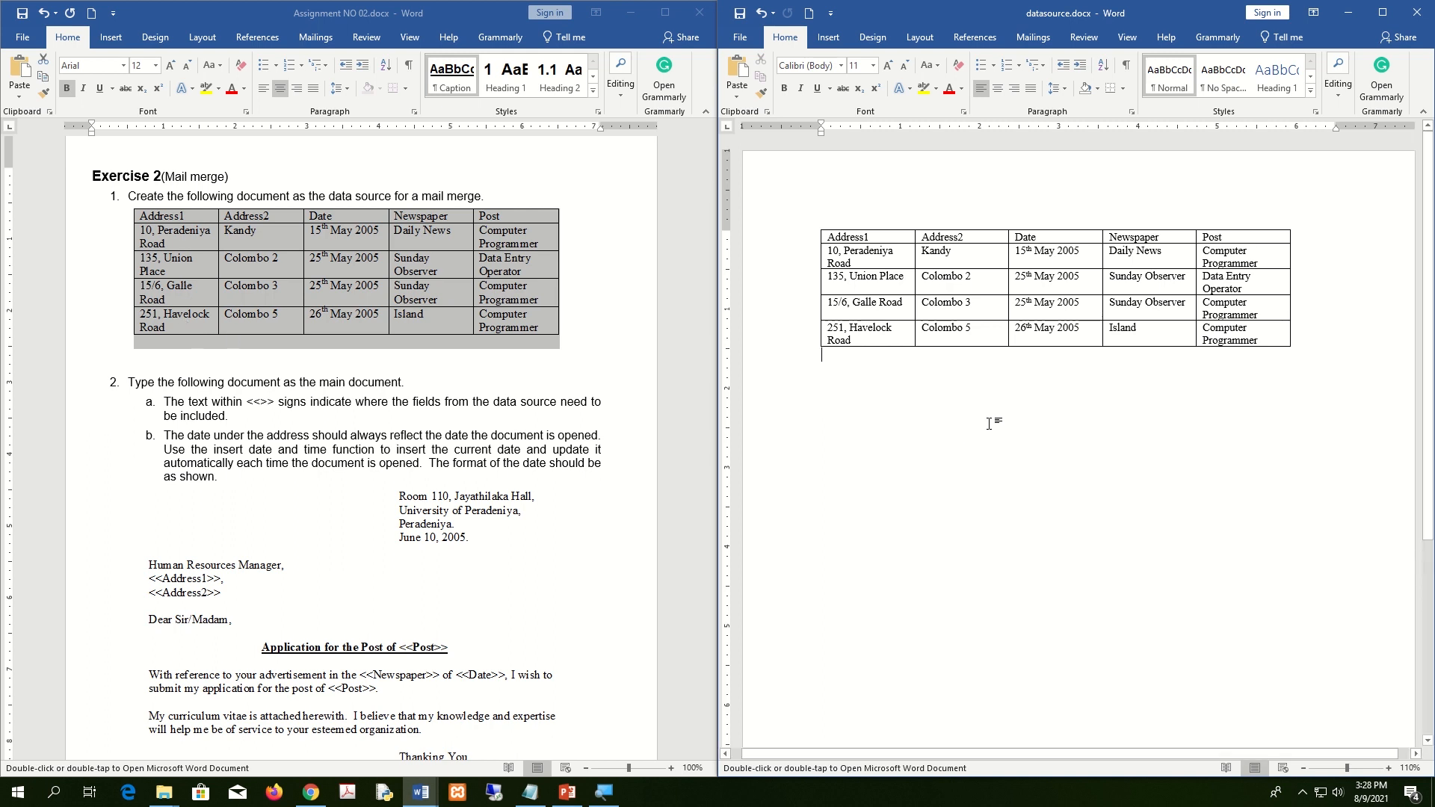
# Close datasource.docx and create blank Document5 snapped to the right half of the screen.
pyautogui.click(1418, 13)
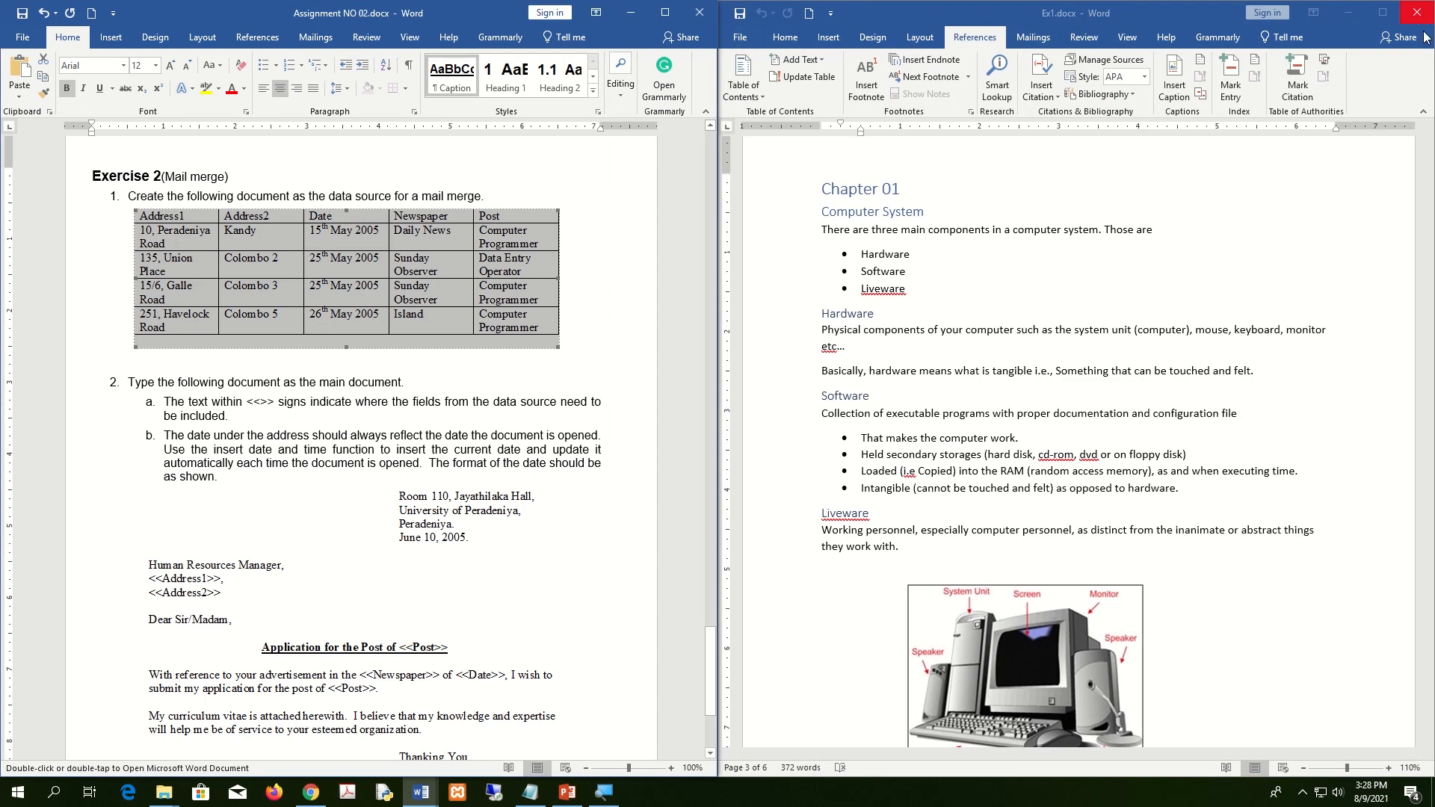
pyautogui.click(742, 36)
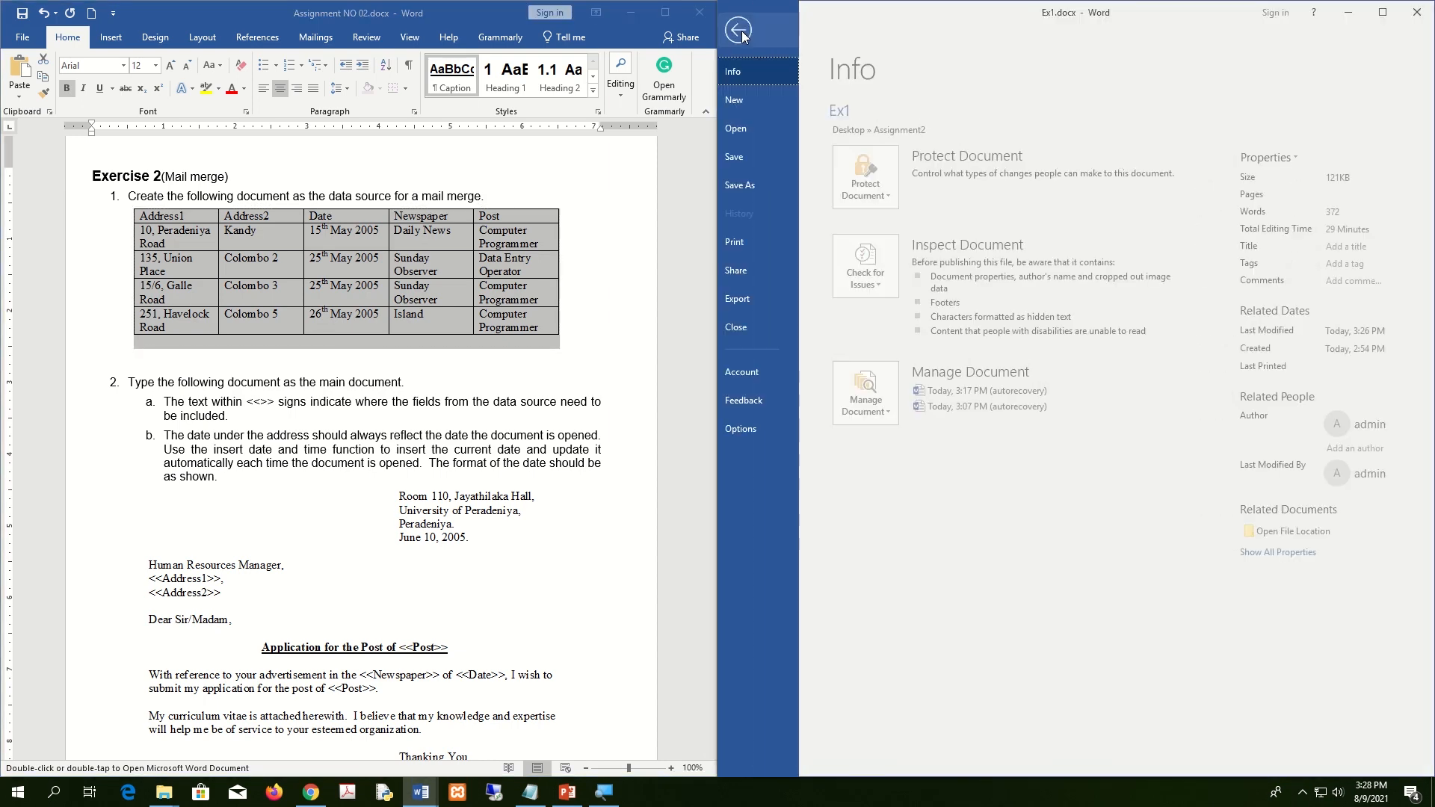
pyautogui.click(746, 97)
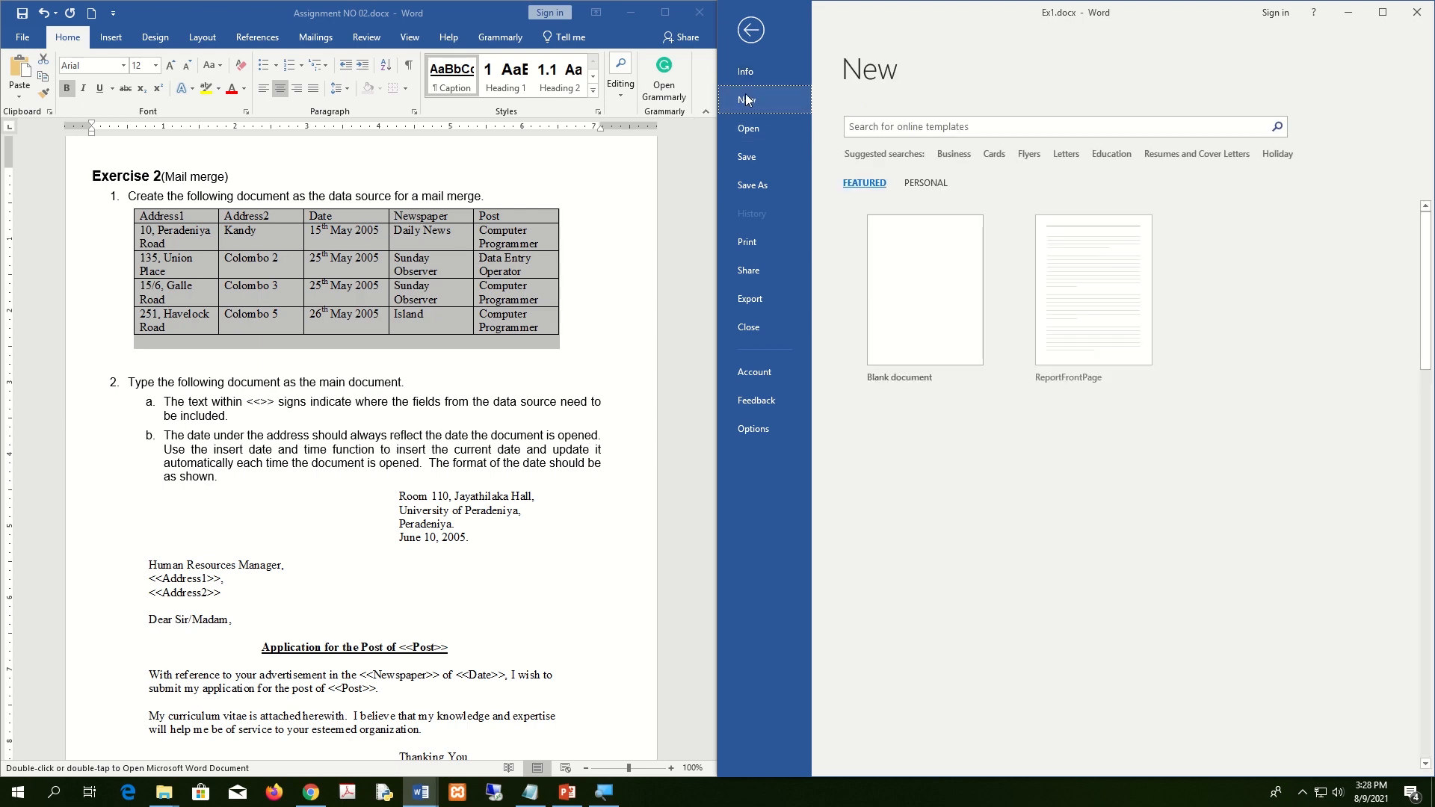
pyautogui.click(940, 285)
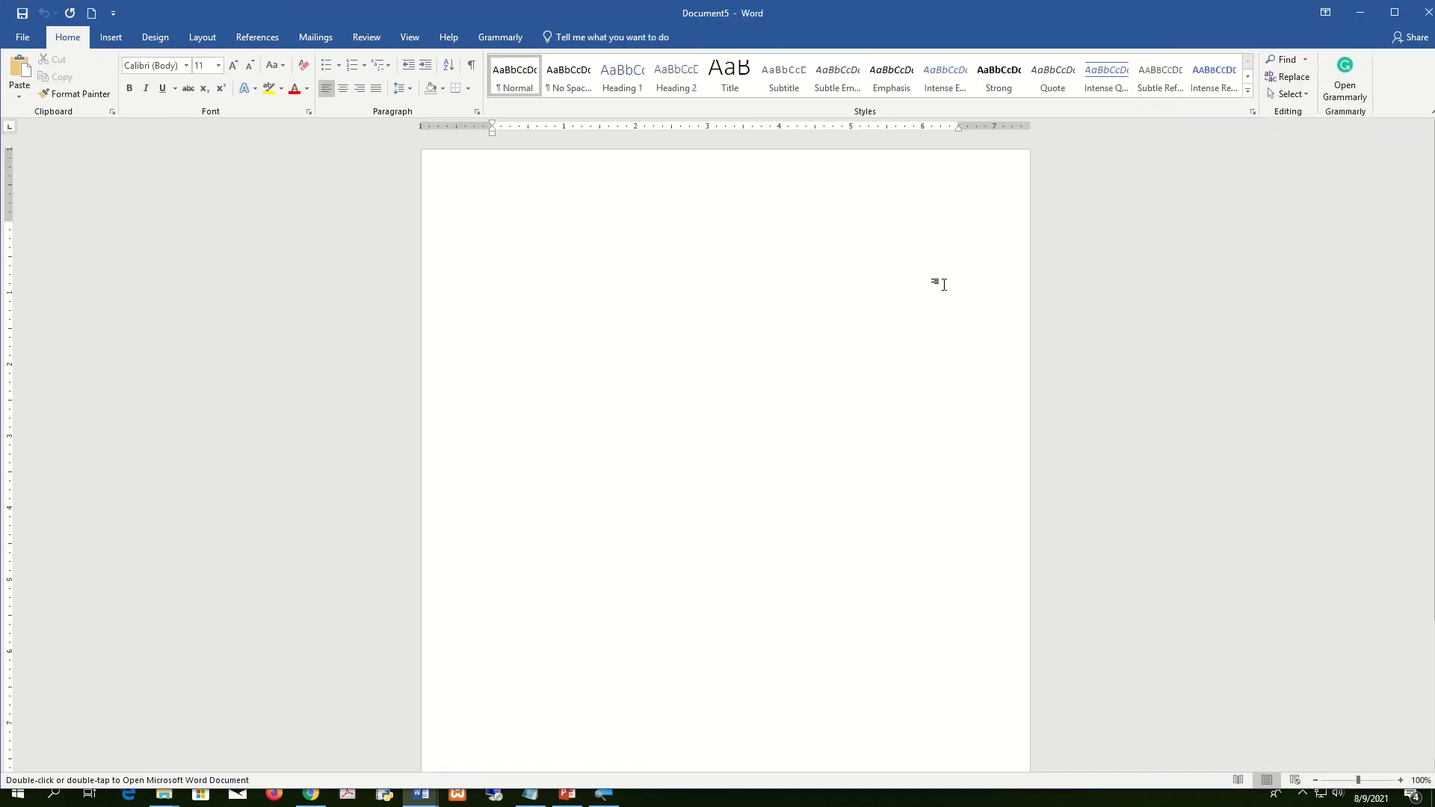
pyautogui.press('super+Right')
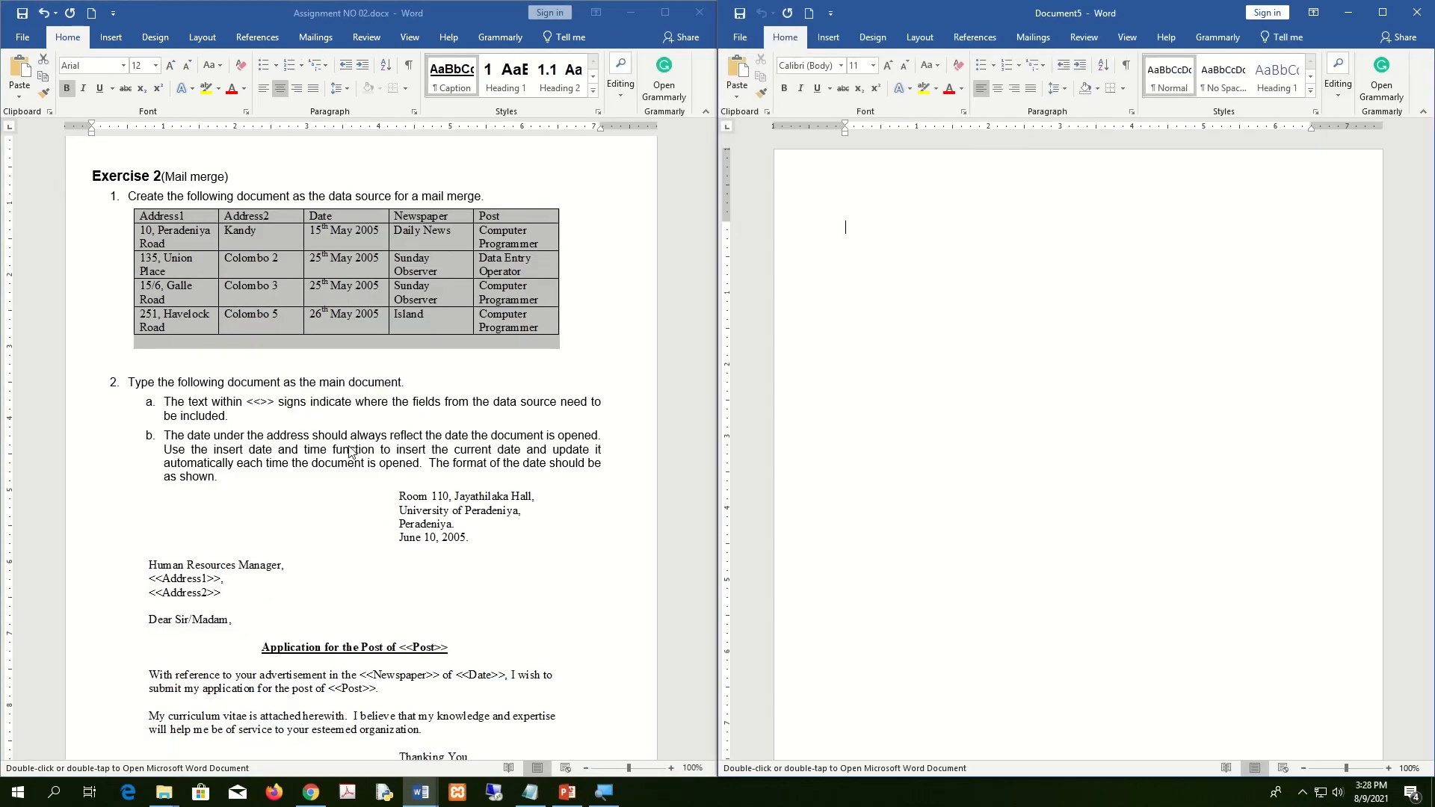
pyautogui.scroll(-5, 351, 449)
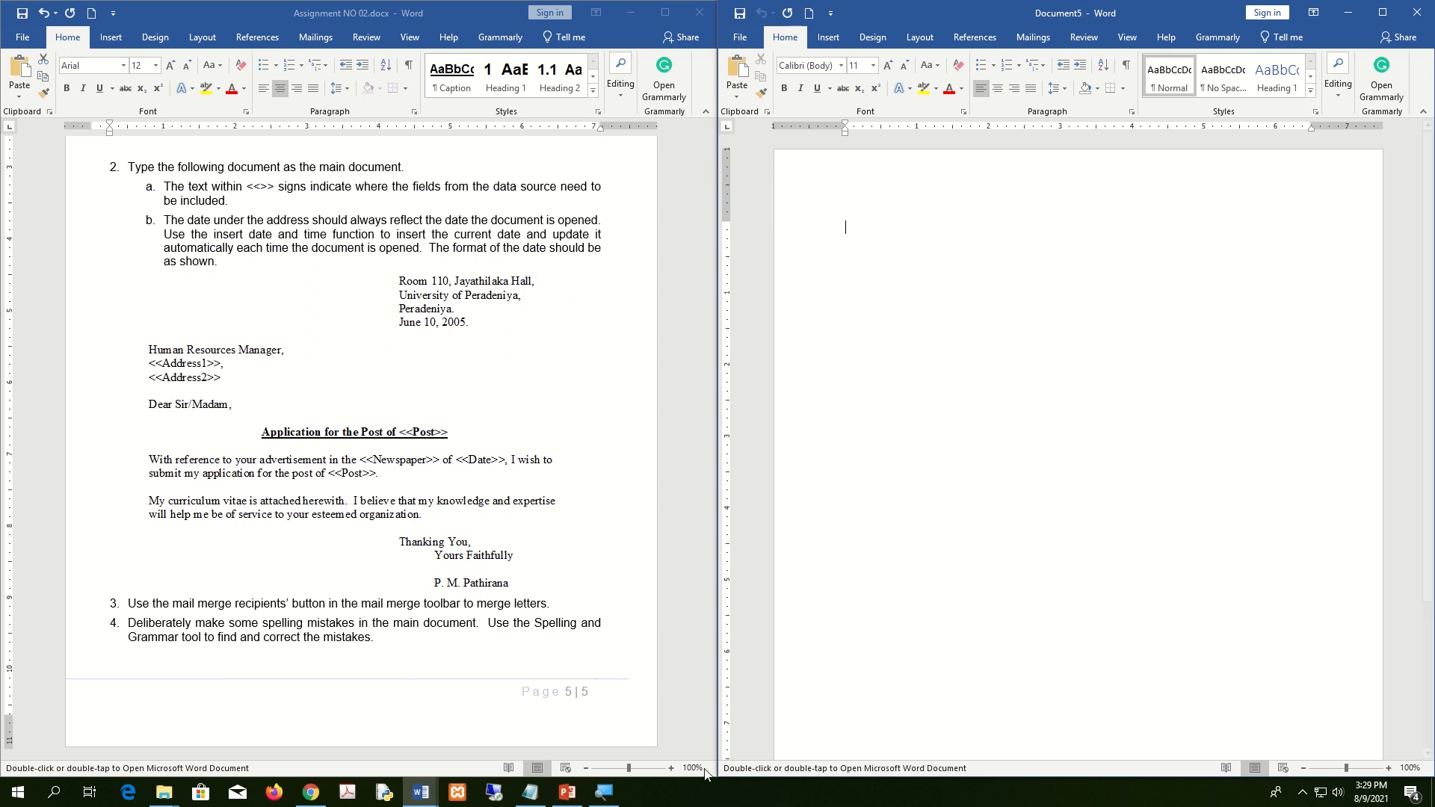
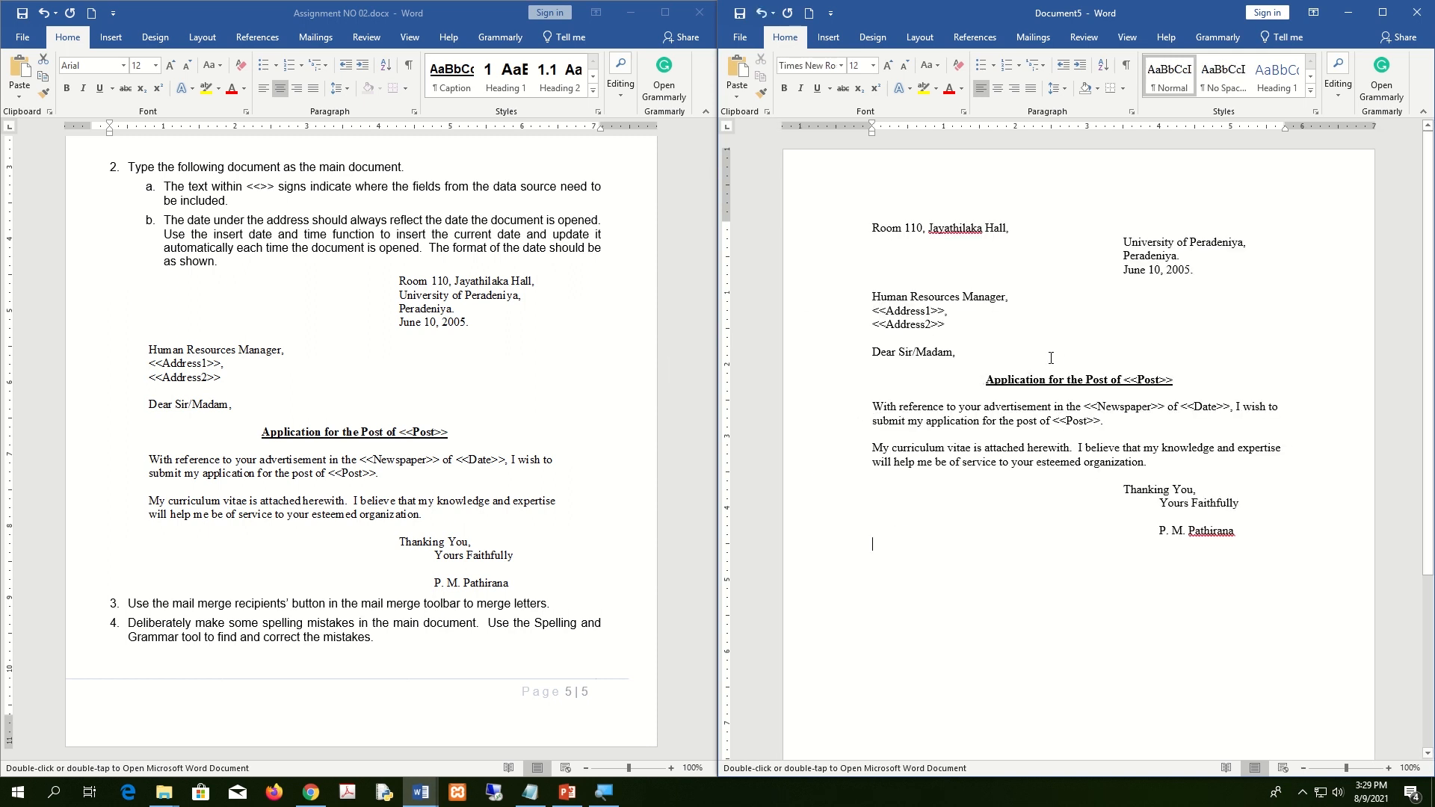
# Paste the placeholder letter and save it as mainLetter.docx in the Assignment2 folder.
pyautogui.click(749, 39)
pyautogui.click(764, 184)
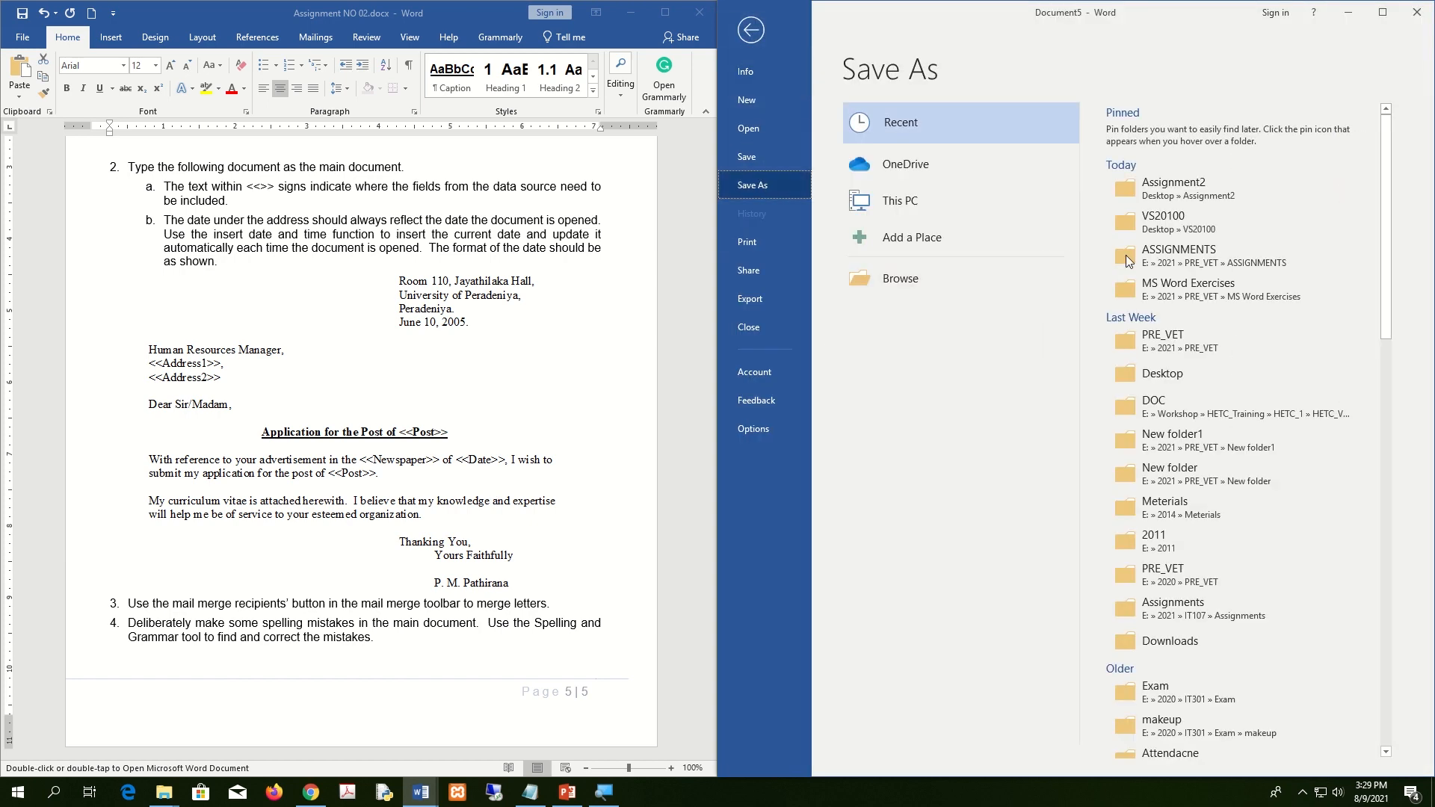
pyautogui.click(1186, 188)
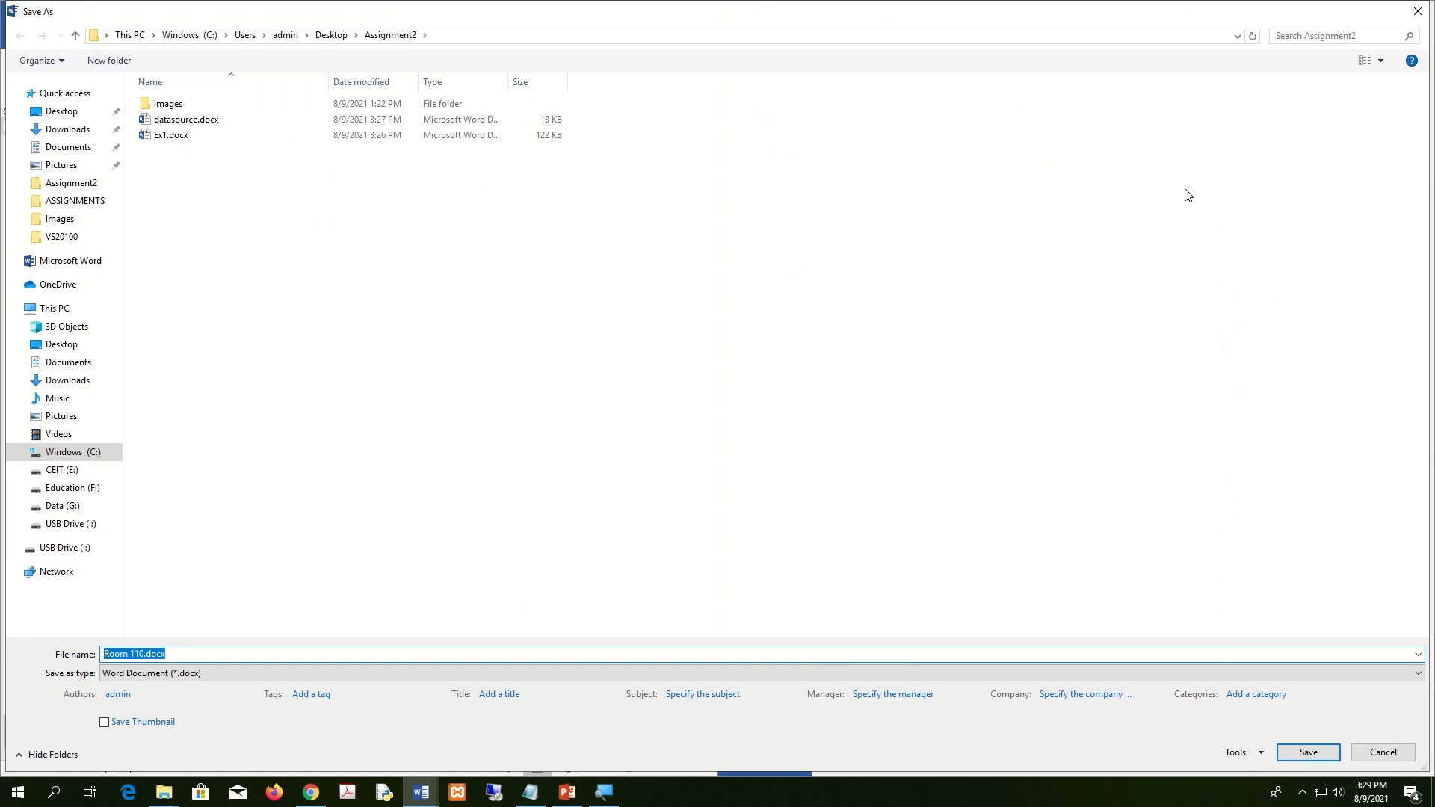
pyautogui.write('mainLetter')
pyautogui.press('Return')
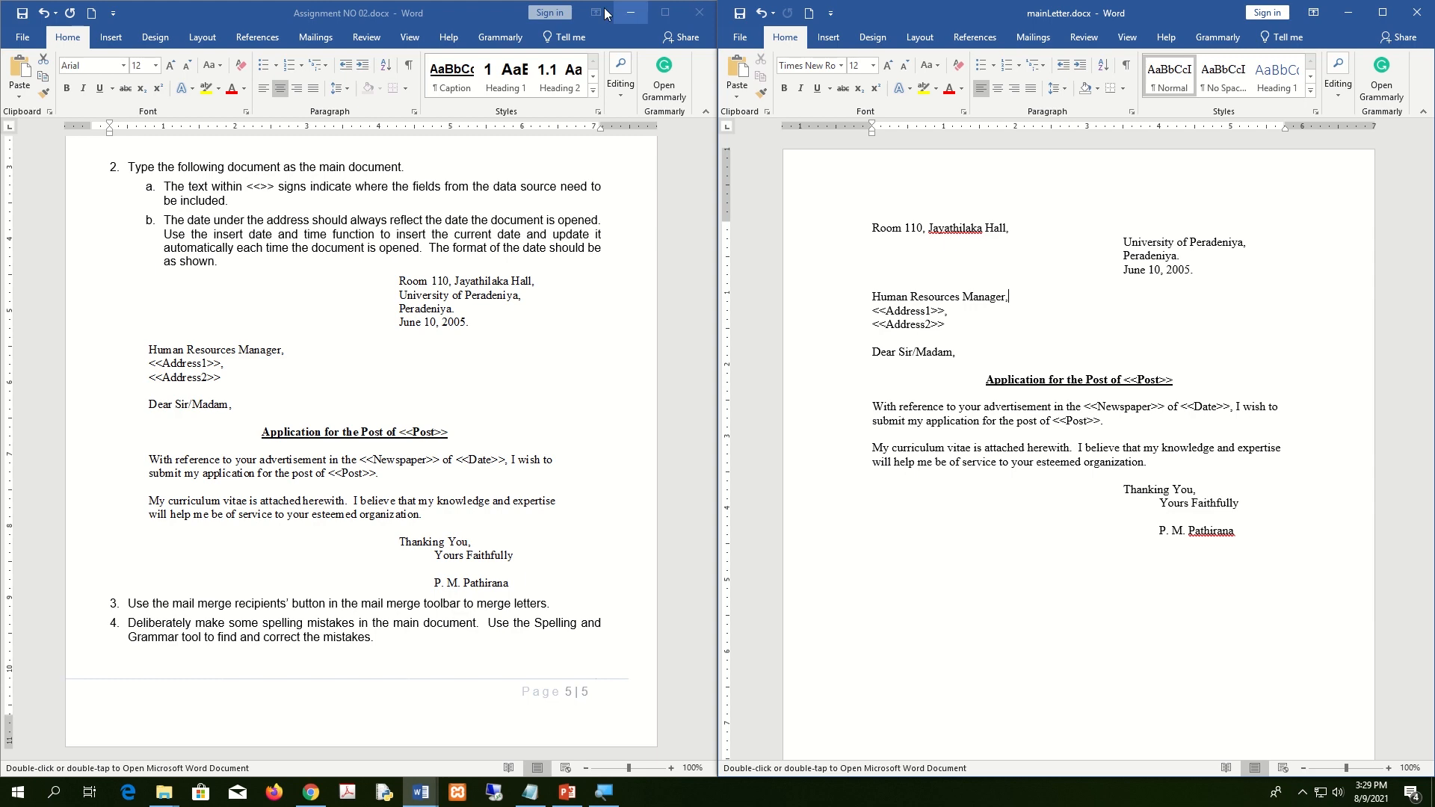
pyautogui.click(636, 243)
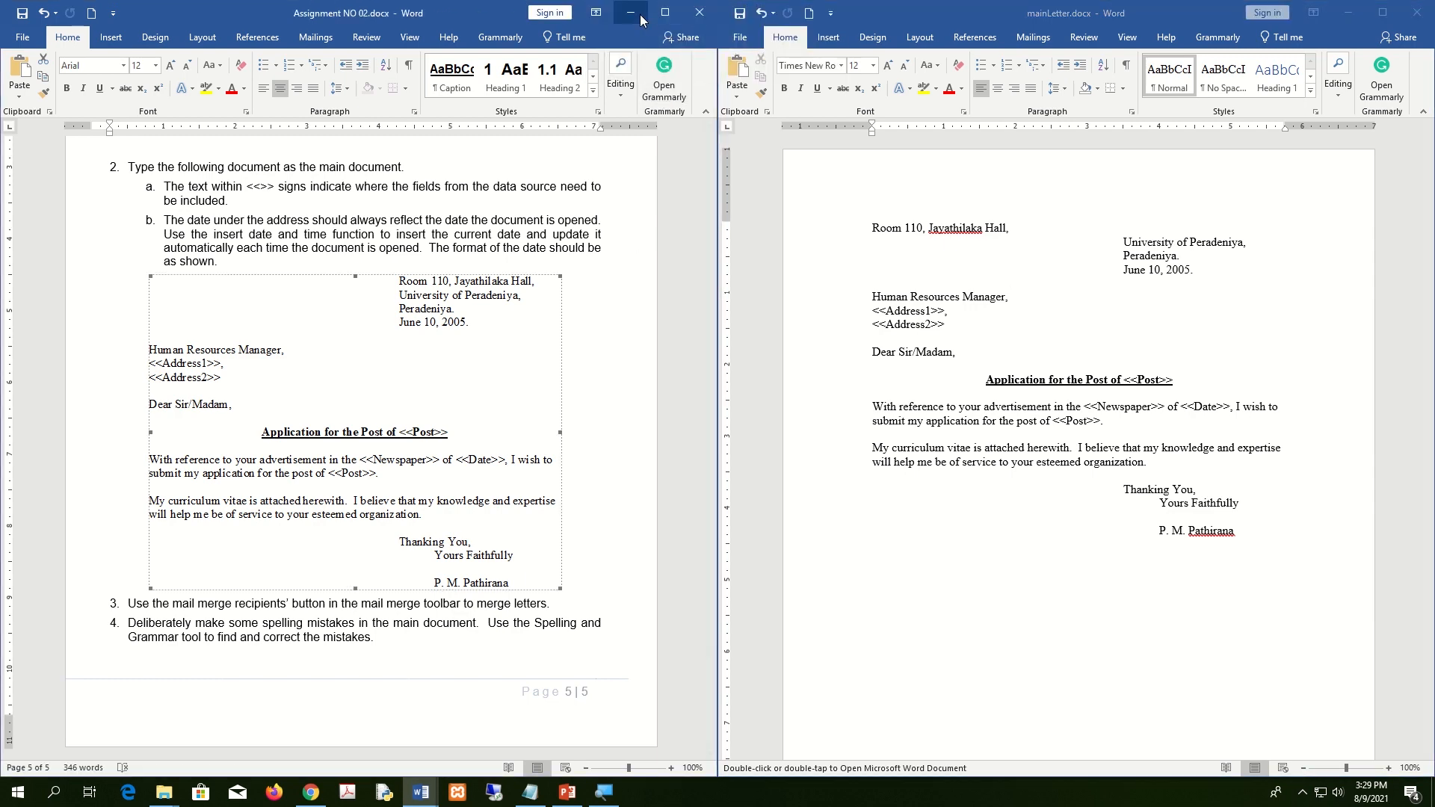
pyautogui.click(640, 15)
pyautogui.click(1381, 13)
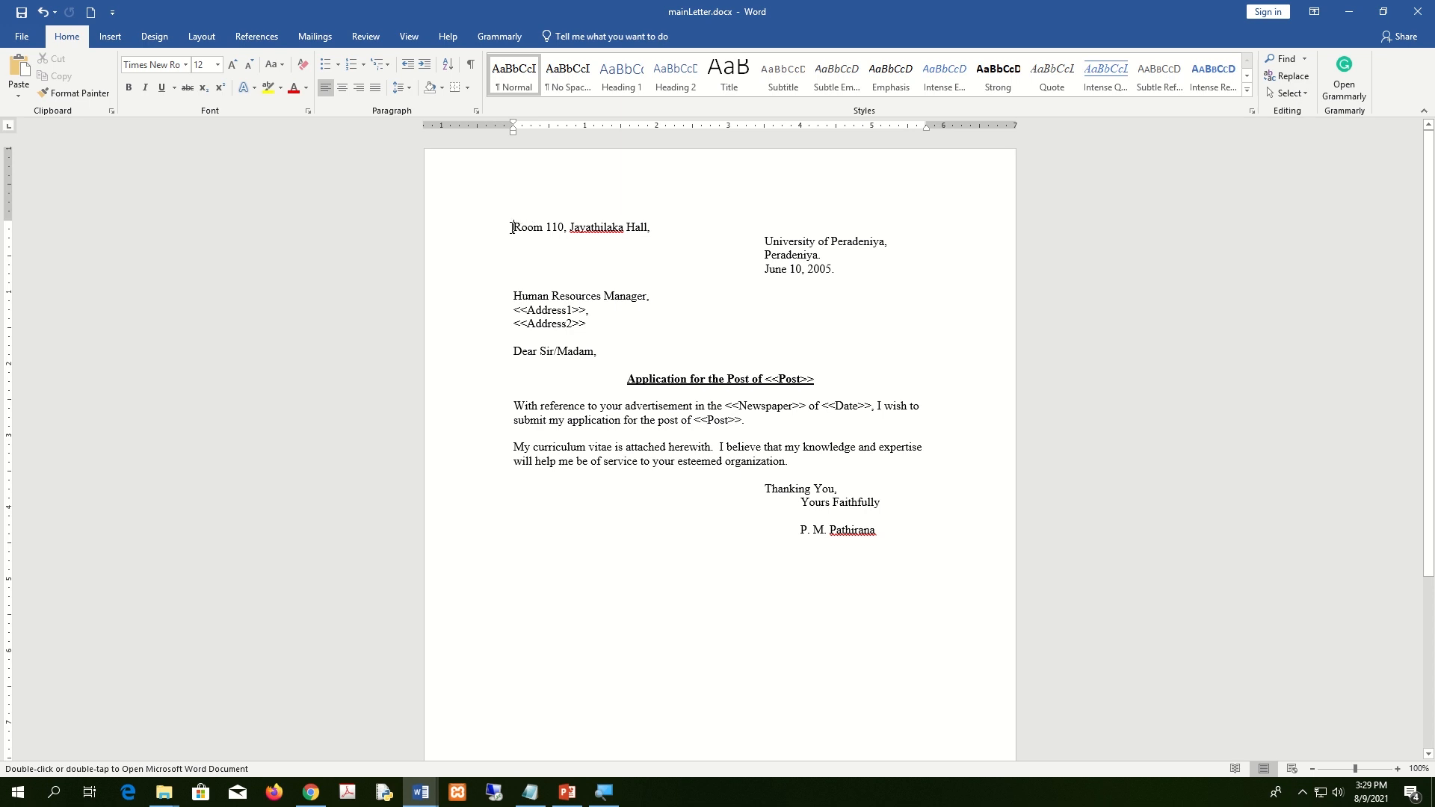
pyautogui.click(366, 90)
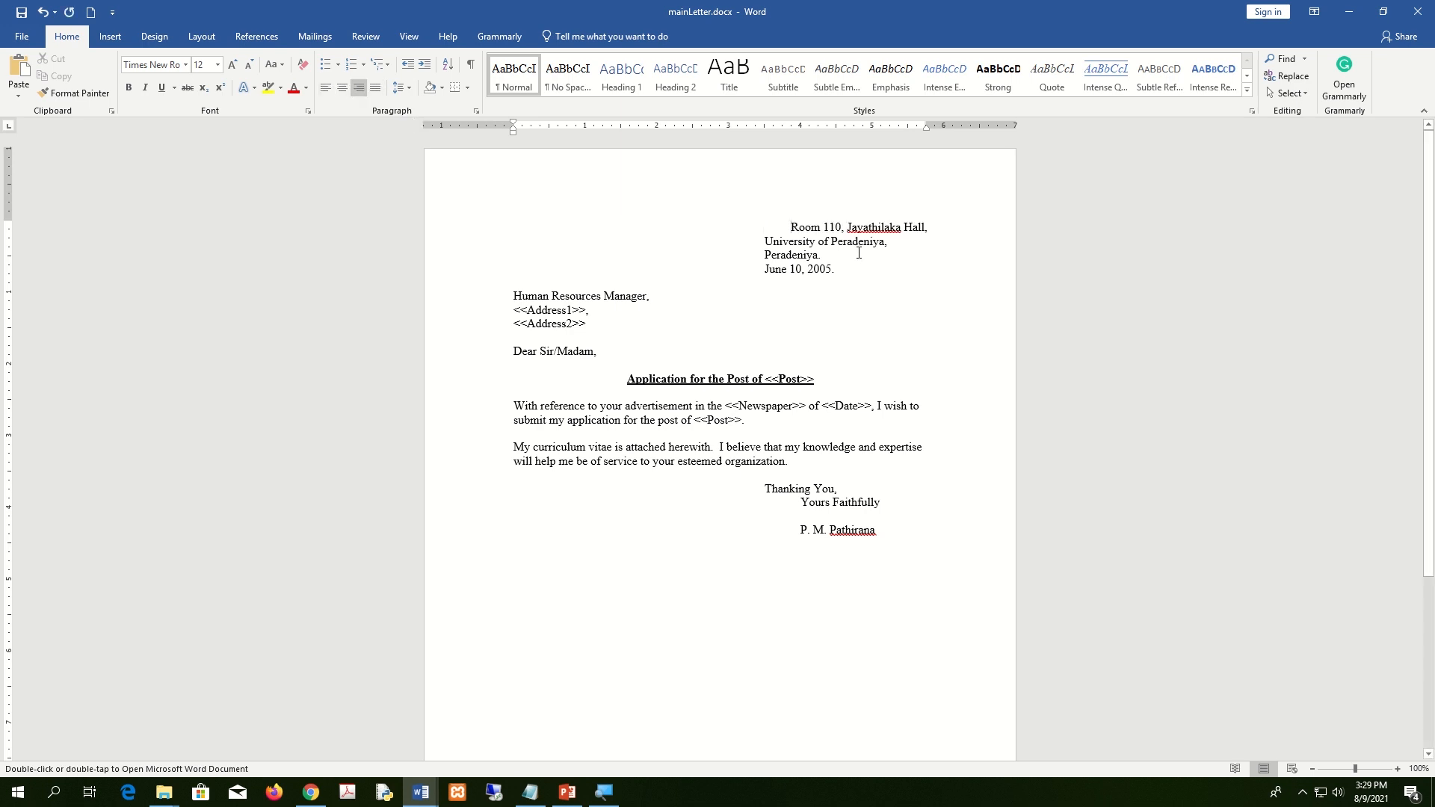
pyautogui.hotkey('ctrl', 'l')
pyautogui.press('Tab')
pyautogui.press('Tab')
pyautogui.press('Tab')
pyautogui.press('Tab')
pyautogui.press('Tab')
pyautogui.press('Tab')
pyautogui.press('Tab')
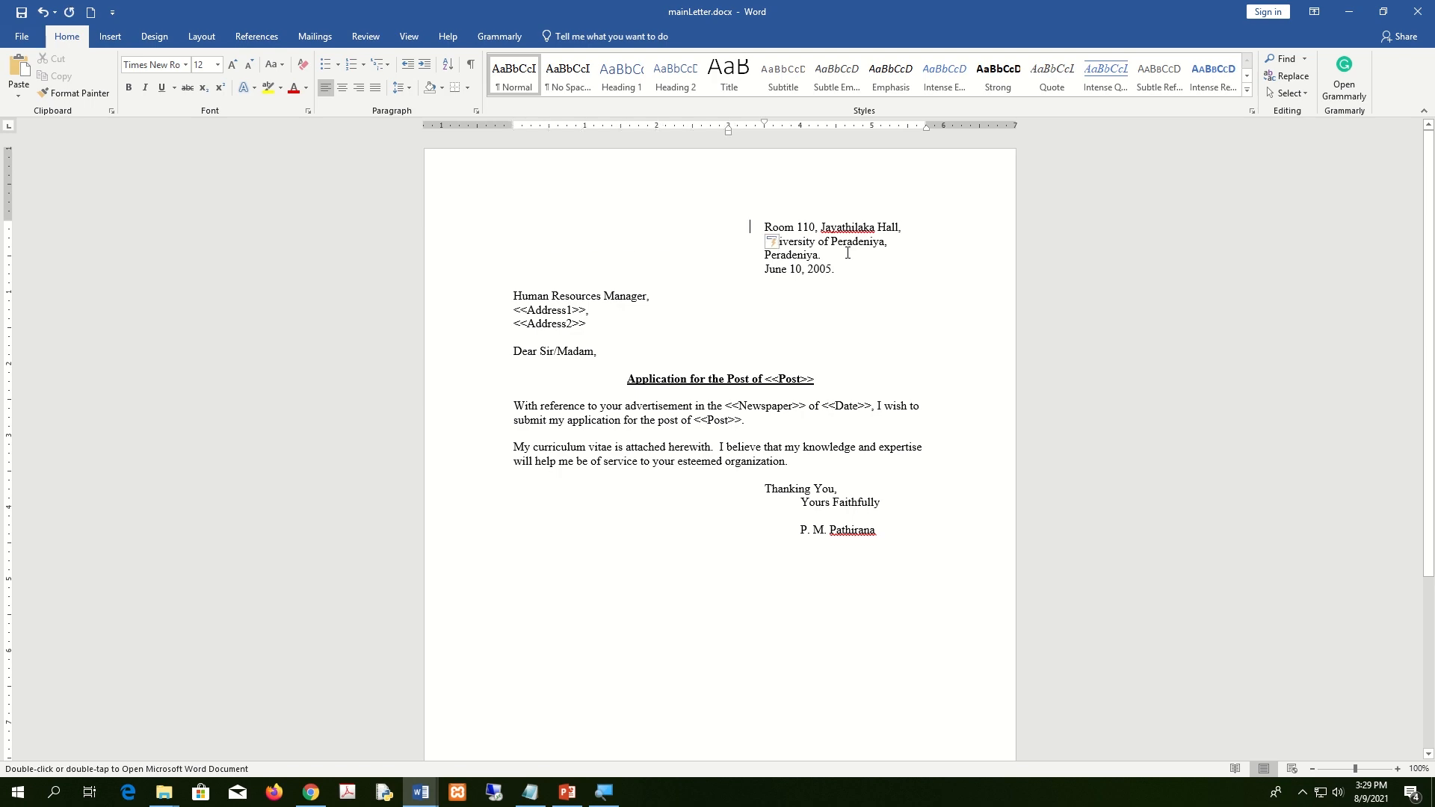
# Inspect the <<Address1>> and <<Address2>> placeholder lines in the recipient block.
pyautogui.click(857, 282)
pyautogui.scroll(4, 881, 314)
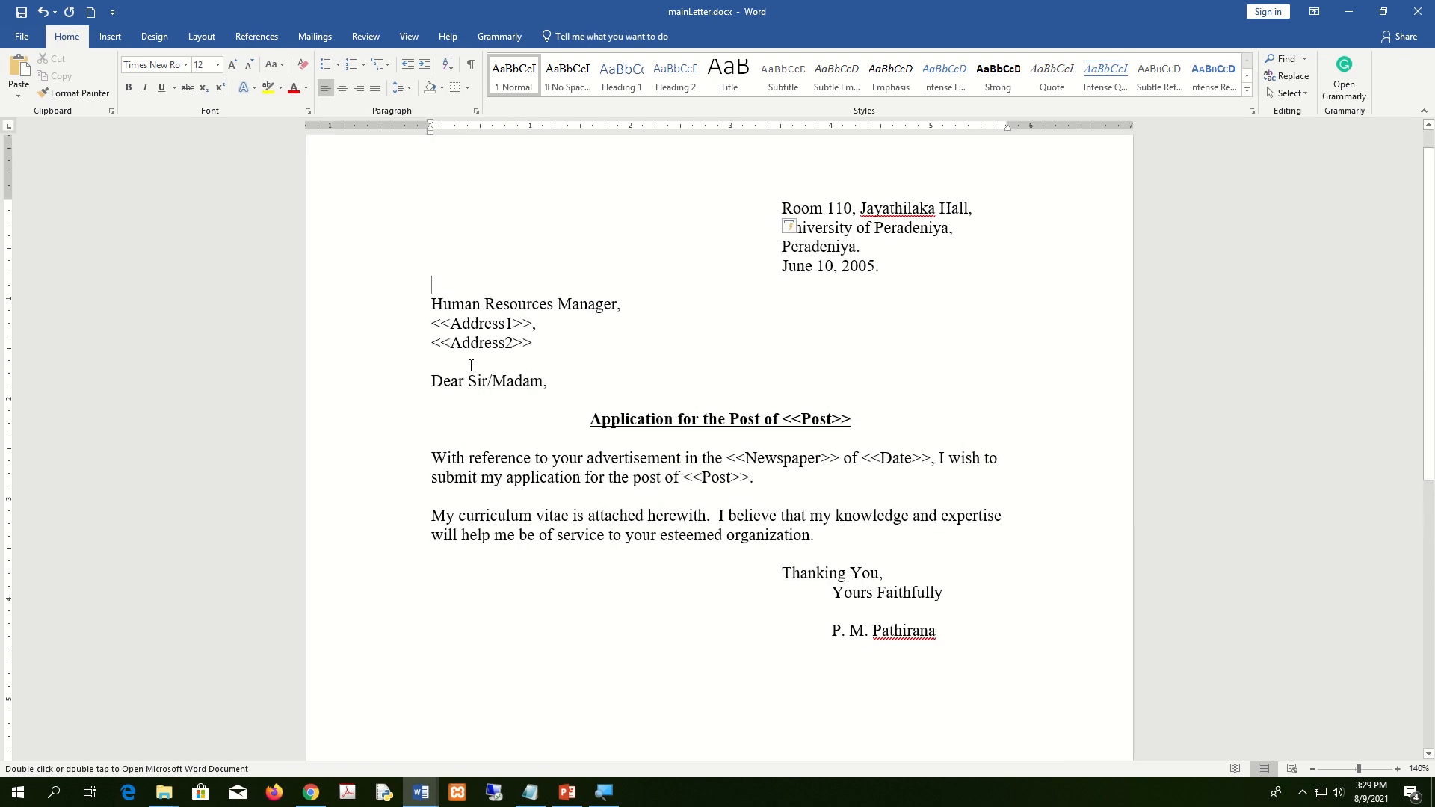
pyautogui.click(543, 327)
pyautogui.doubleClick(536, 343)
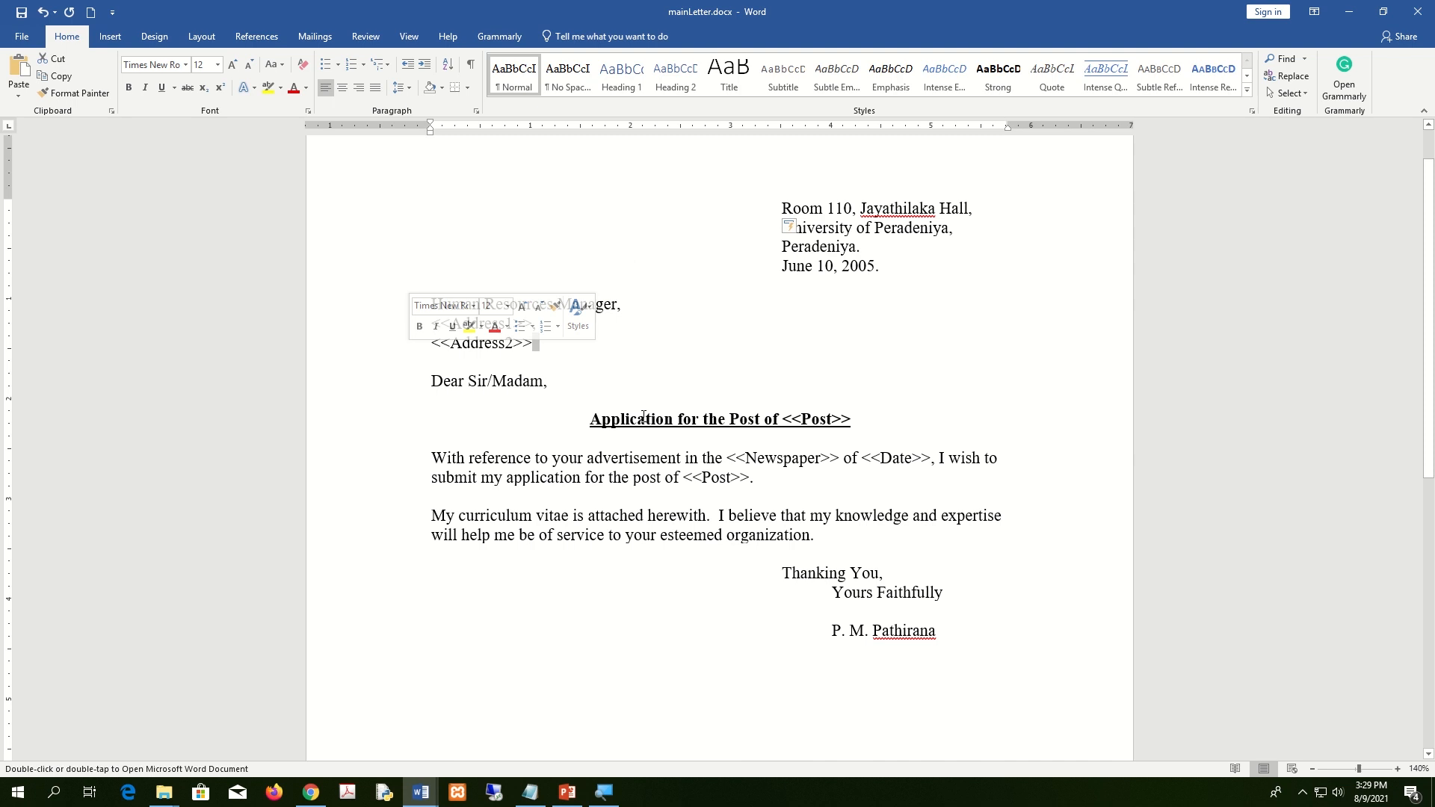
pyautogui.click(1048, 494)
pyautogui.scroll(1, 1045, 491)
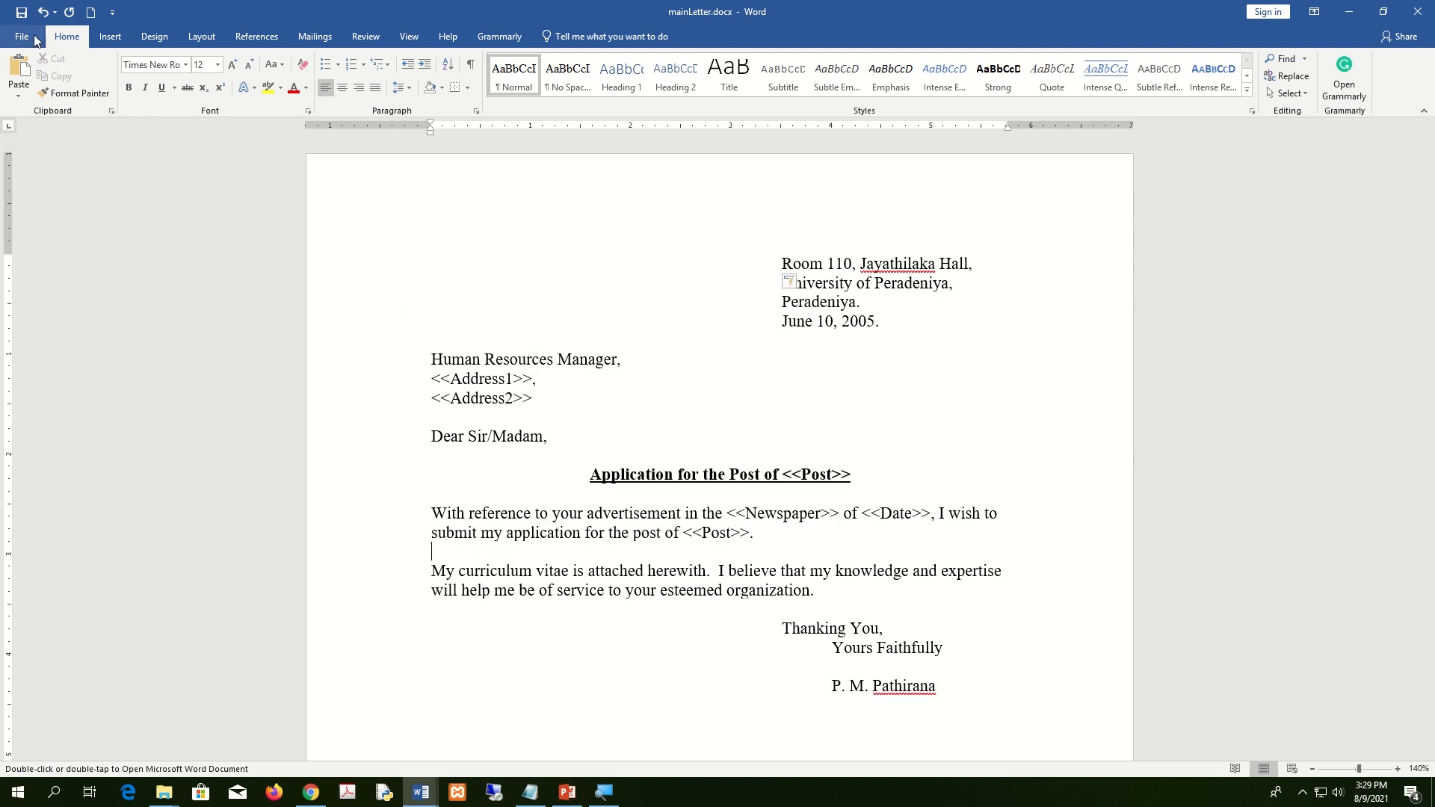
# Discard an accidental blank document and close mainLetter.docx.
pyautogui.click(90, 12)
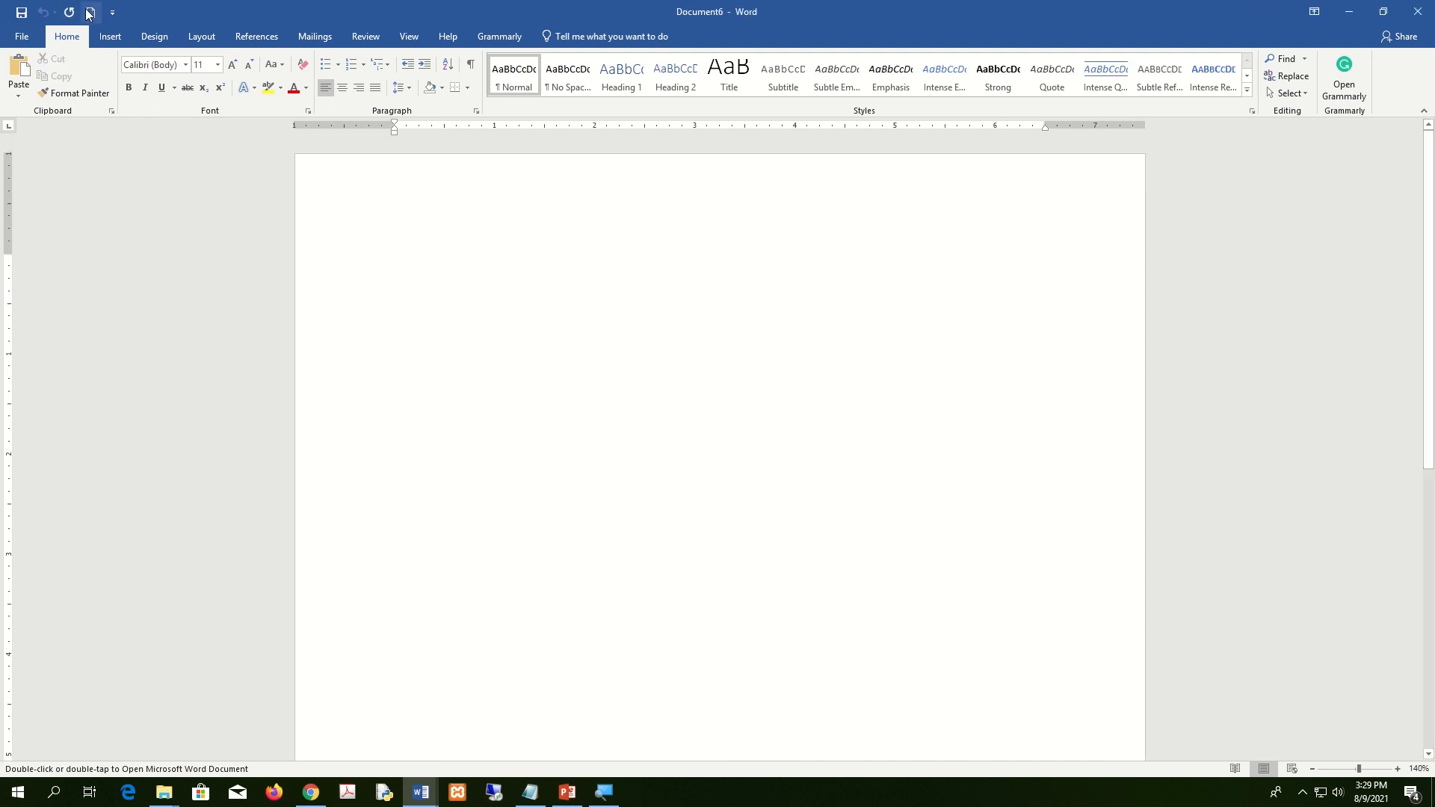
pyautogui.click(1406, 13)
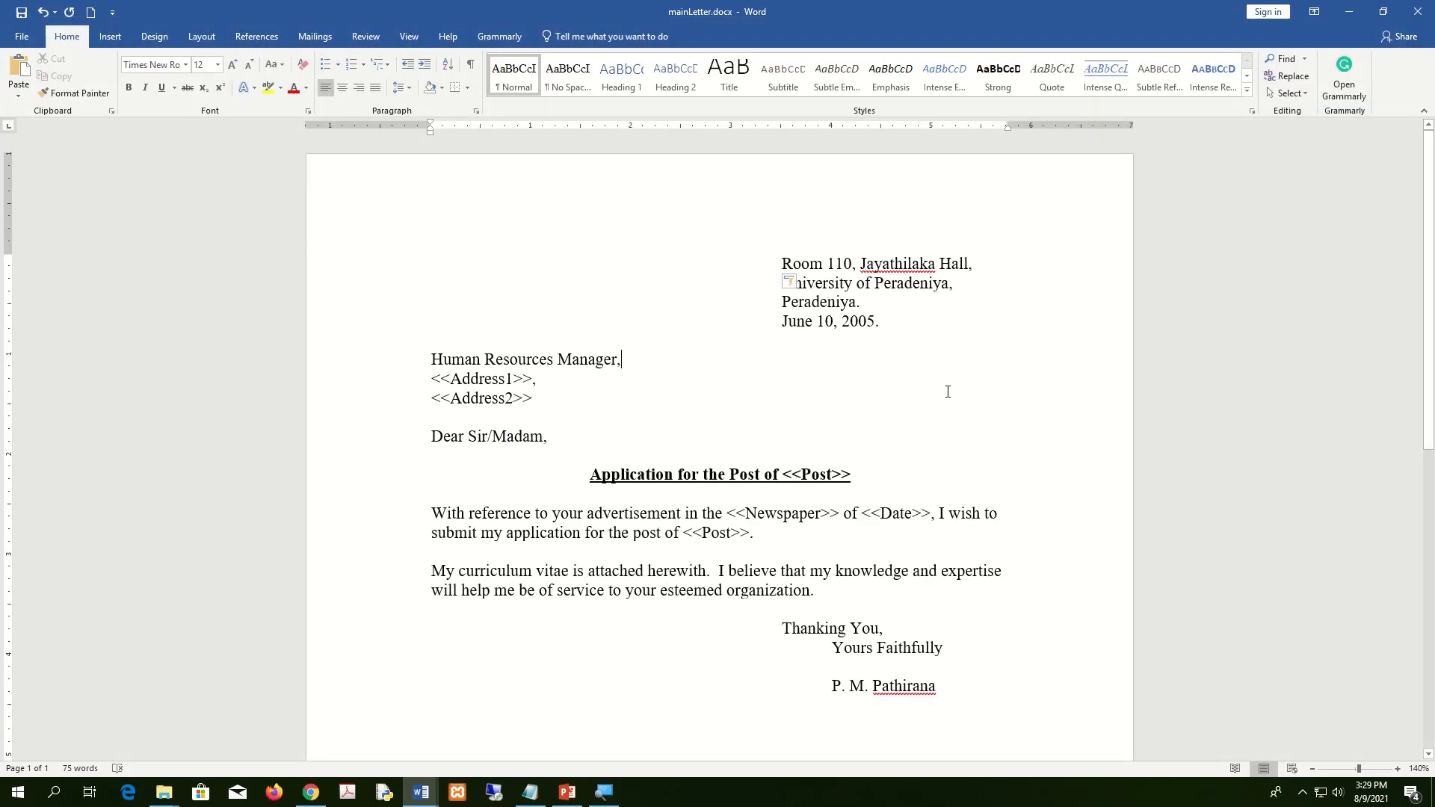
pyautogui.click(1418, 12)
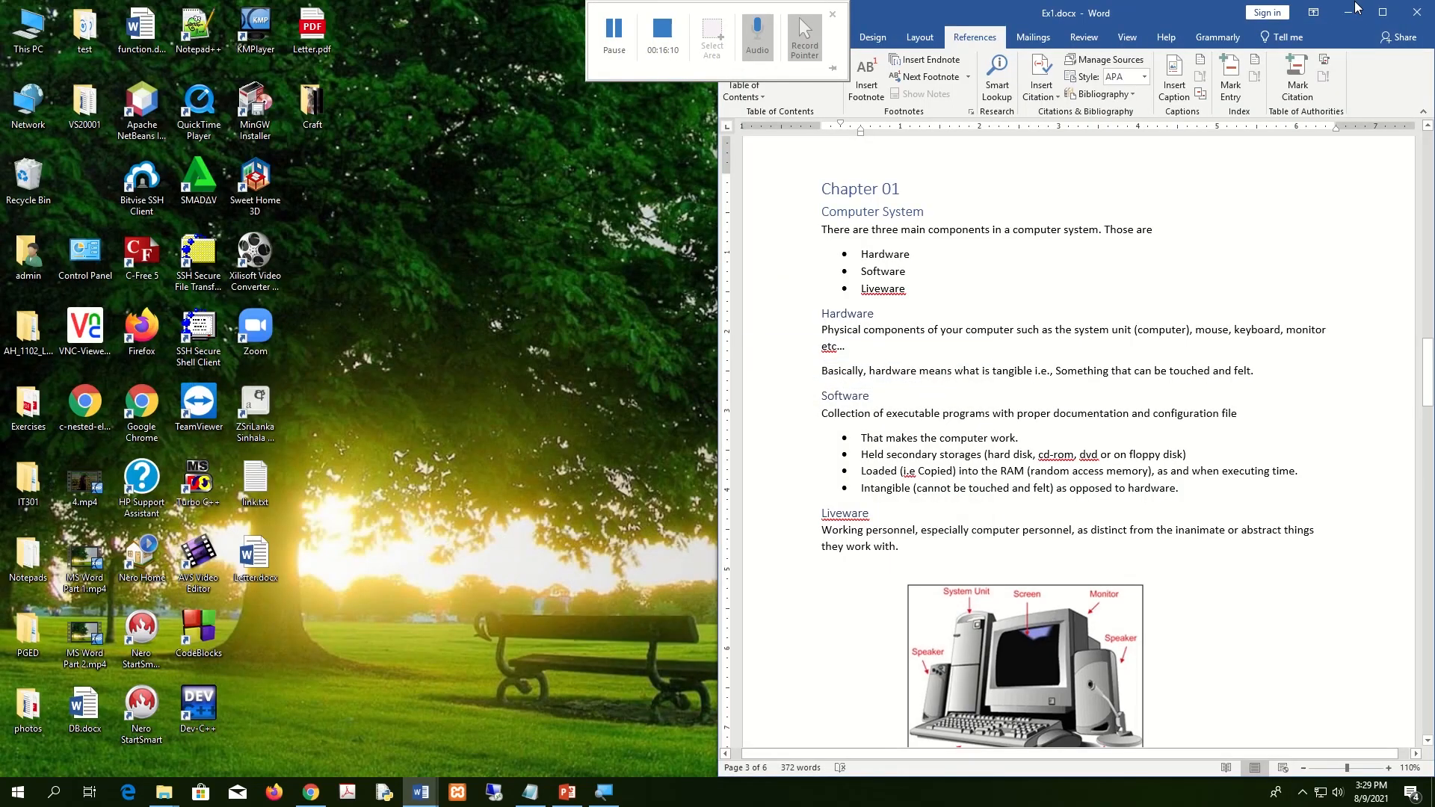
pyautogui.click(1412, 20)
# Open datasource.docx from the Assignment2 folder to check its address table, then close it.
pyautogui.doubleClick(1336, 108)
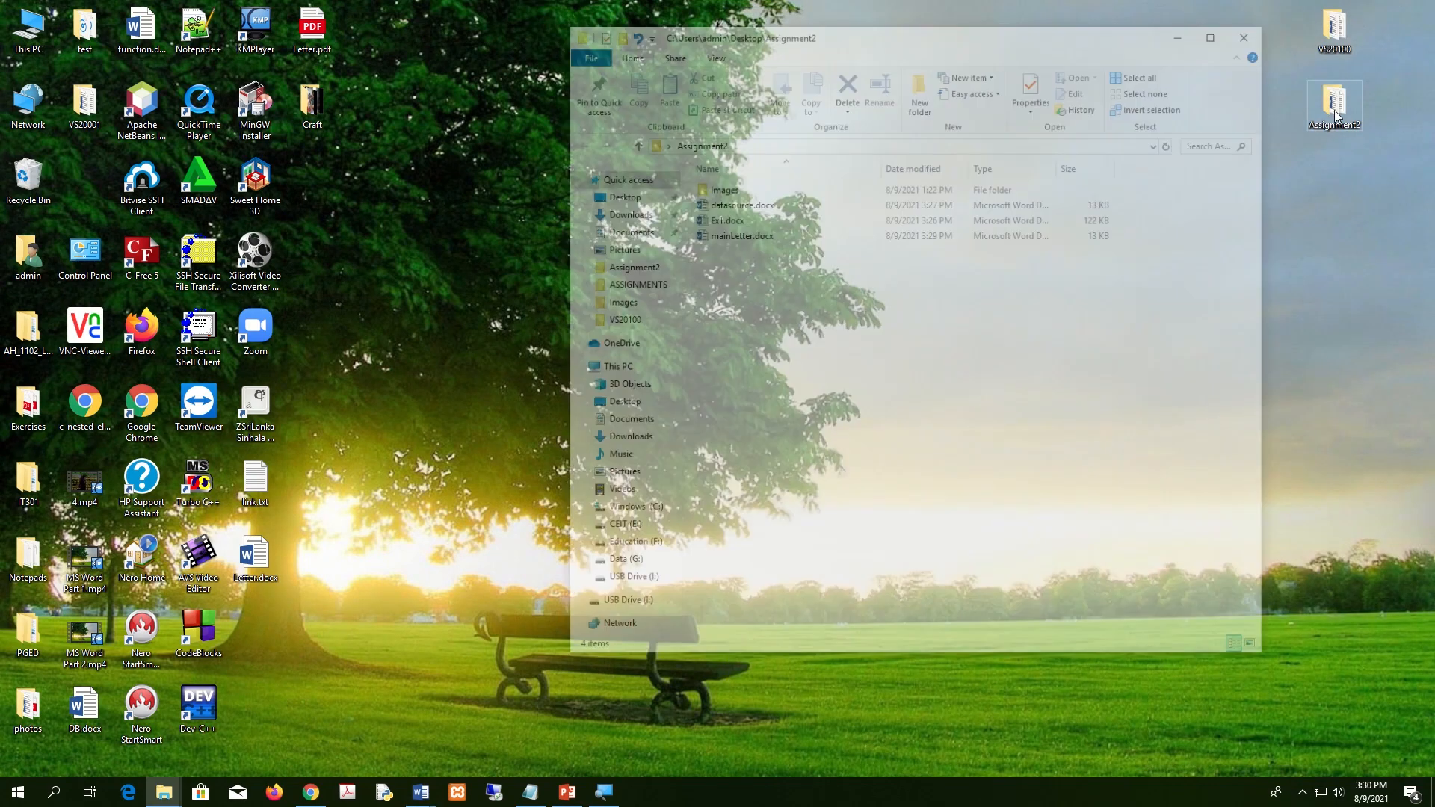
pyautogui.click(756, 205)
pyautogui.doubleClick(759, 205)
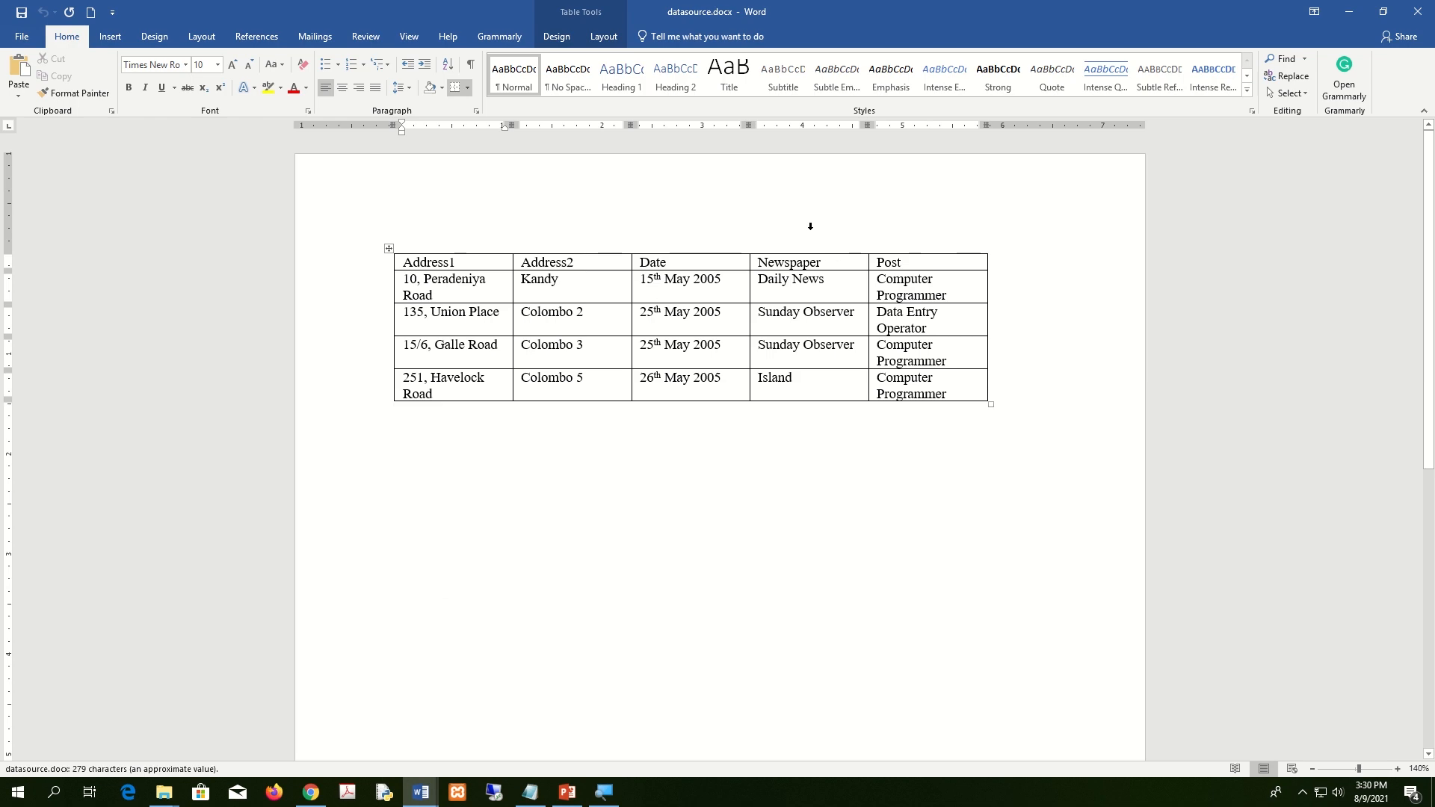
pyautogui.press('super+Left')
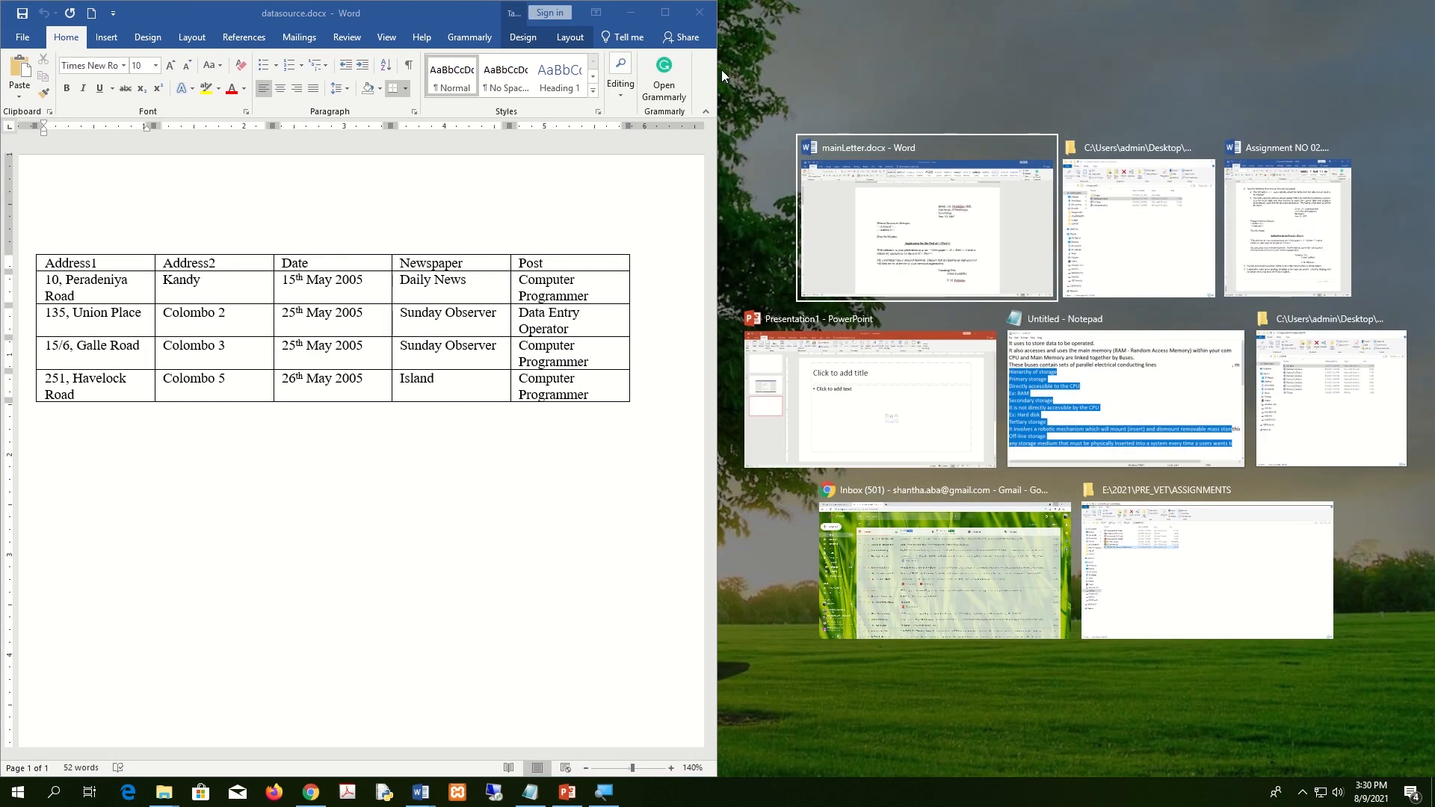
pyautogui.click(700, 13)
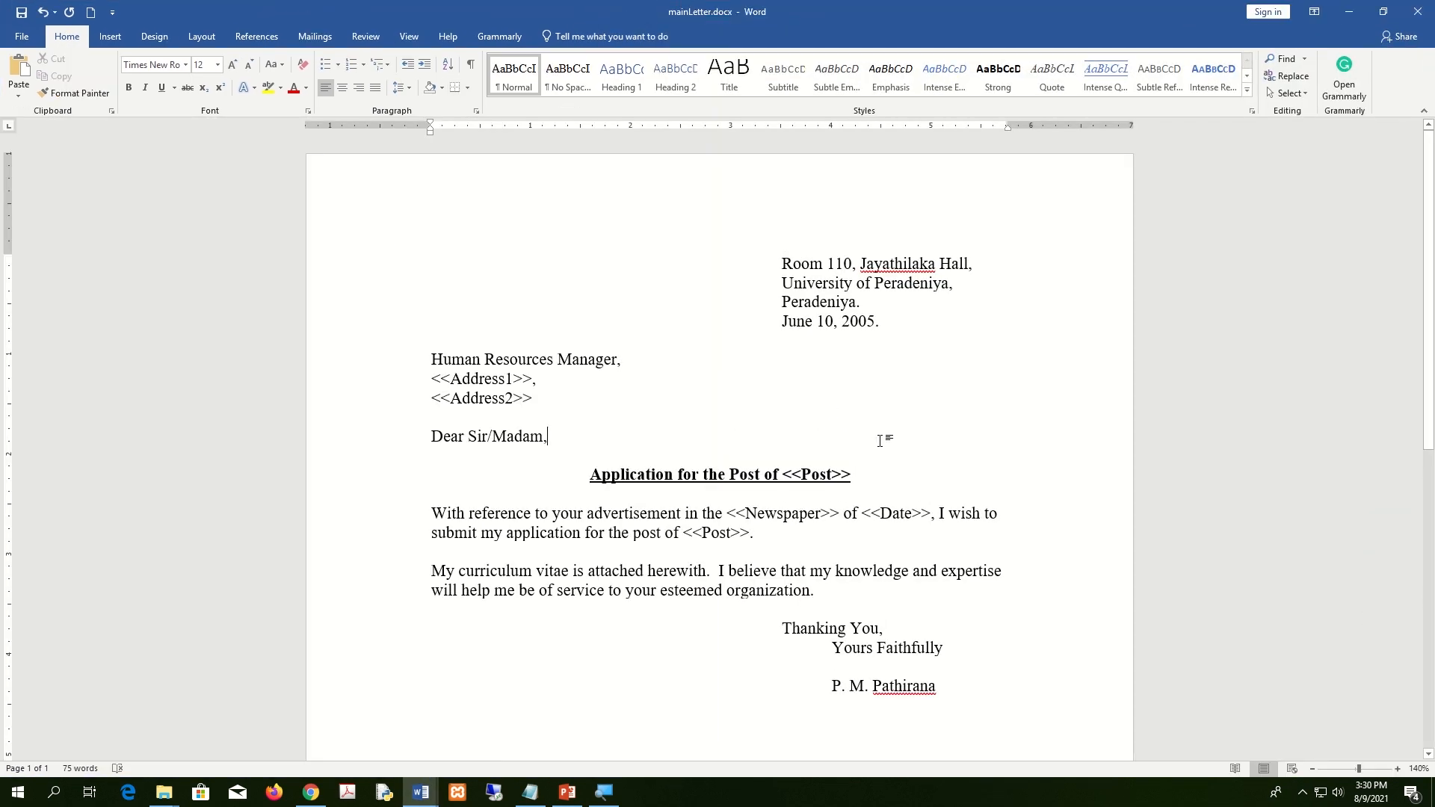
pyautogui.scroll(-10, 880, 441)
pyautogui.scroll(10, 880, 441)
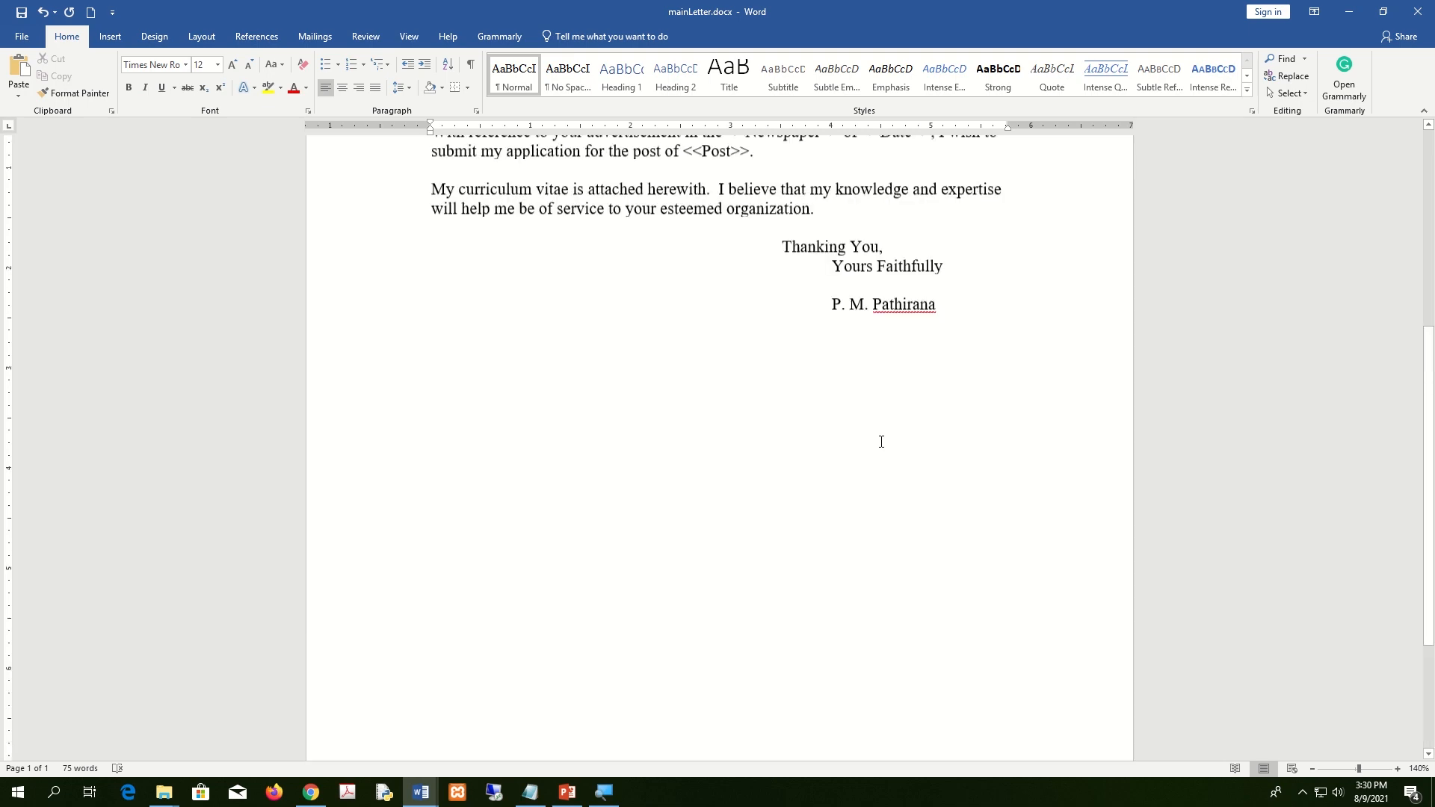
pyautogui.scroll(-10, 880, 441)
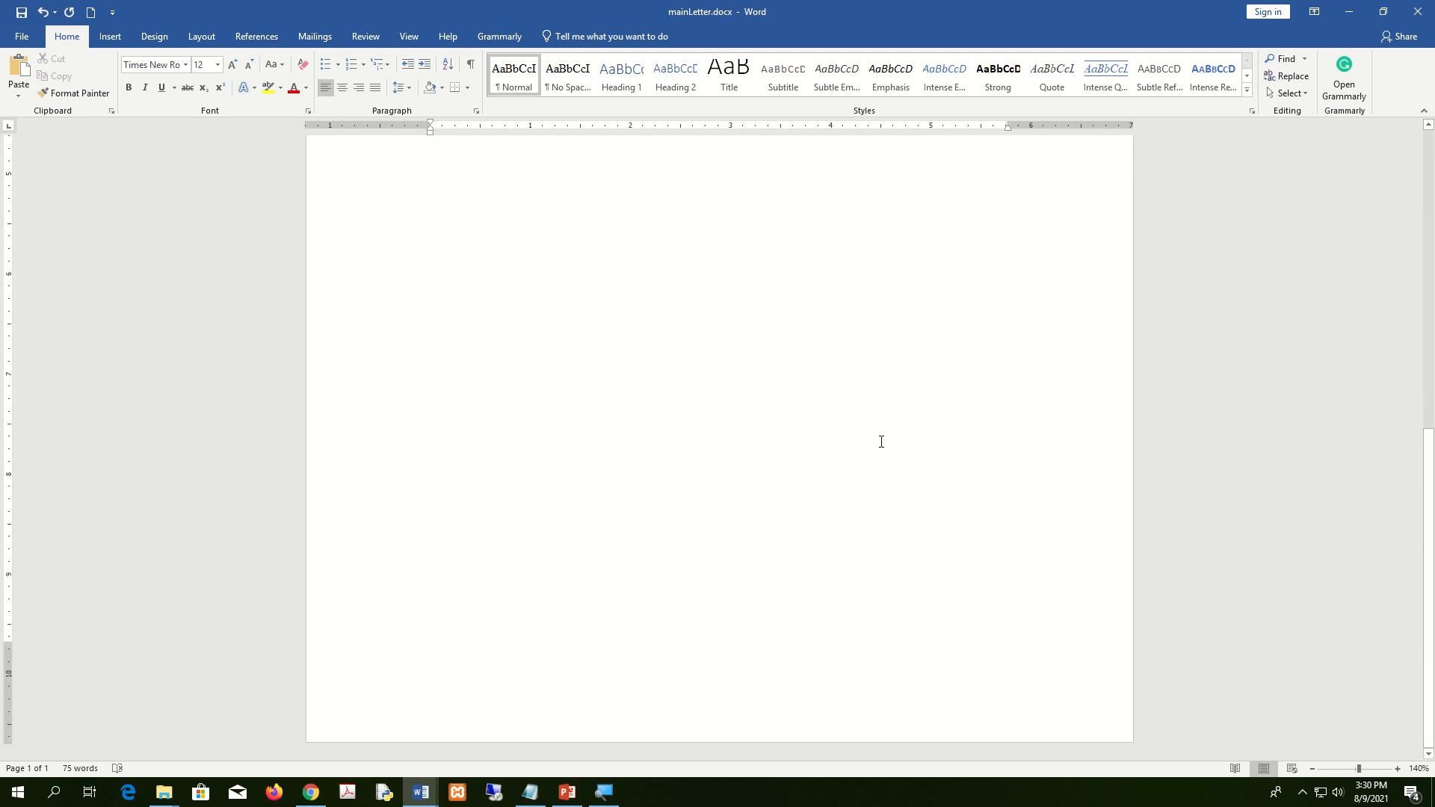
pyautogui.scroll(10, 881, 442)
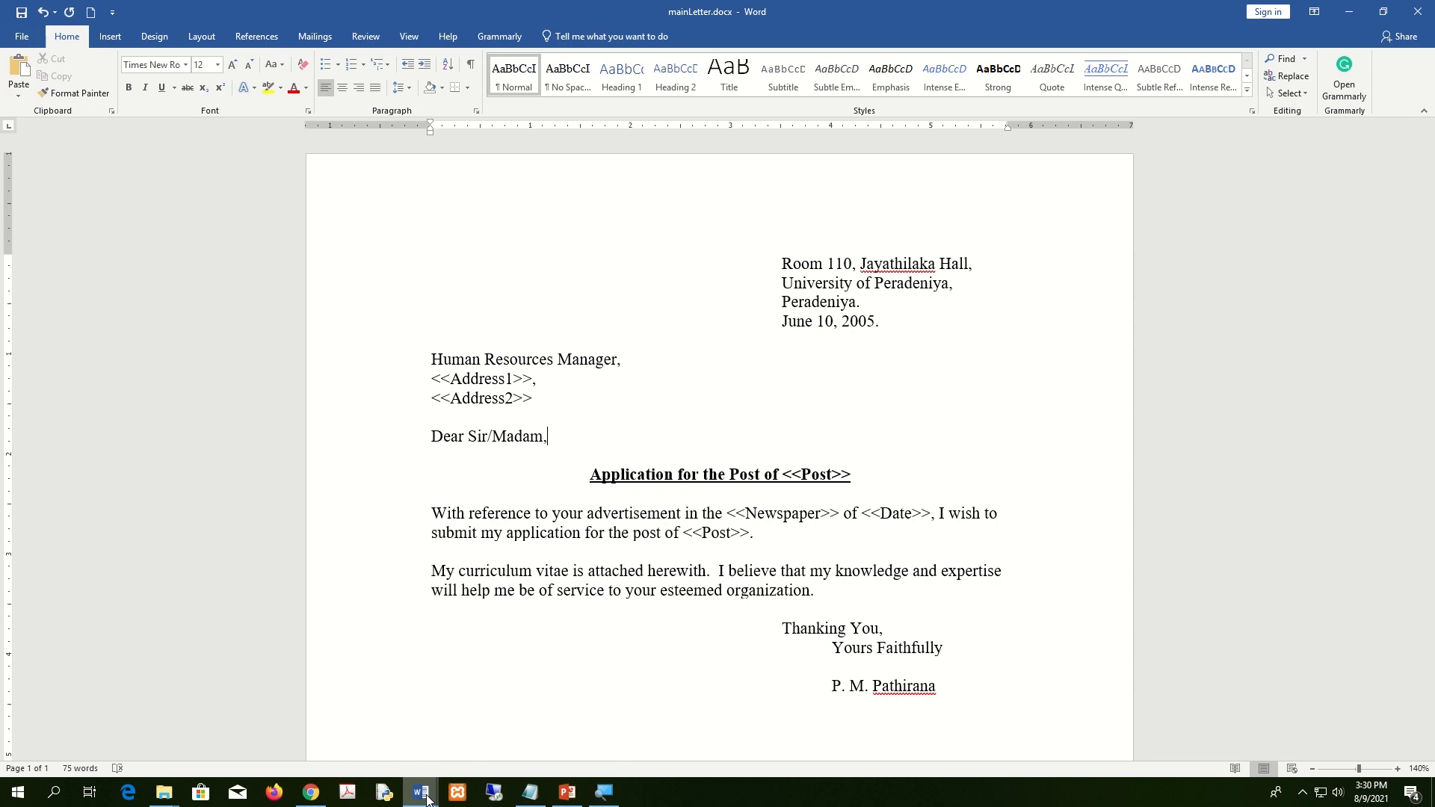
pyautogui.moveTo(421, 792)
# Set mainLetter.docx up as a Letters mail-merge document.
pyautogui.click(317, 36)
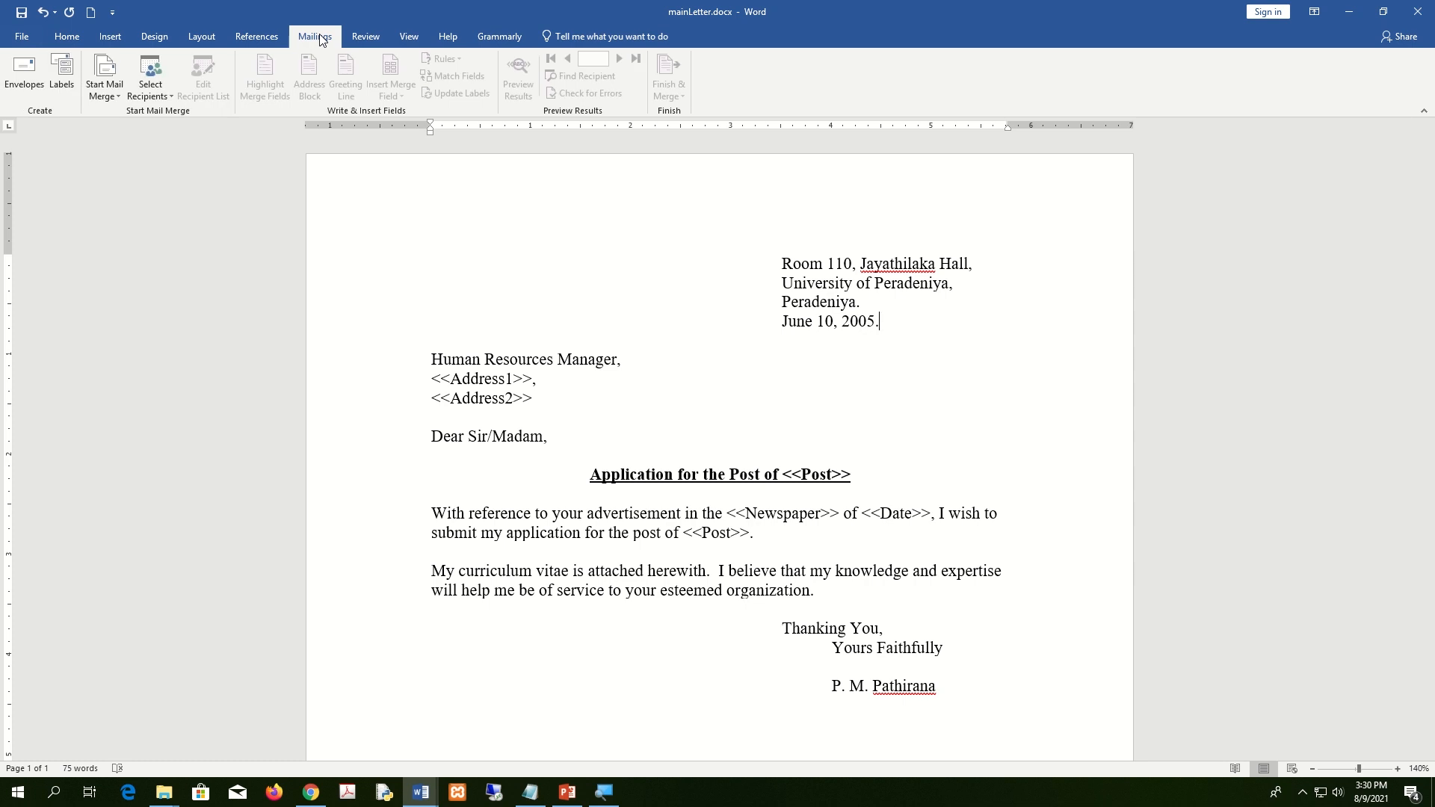
pyautogui.click(114, 96)
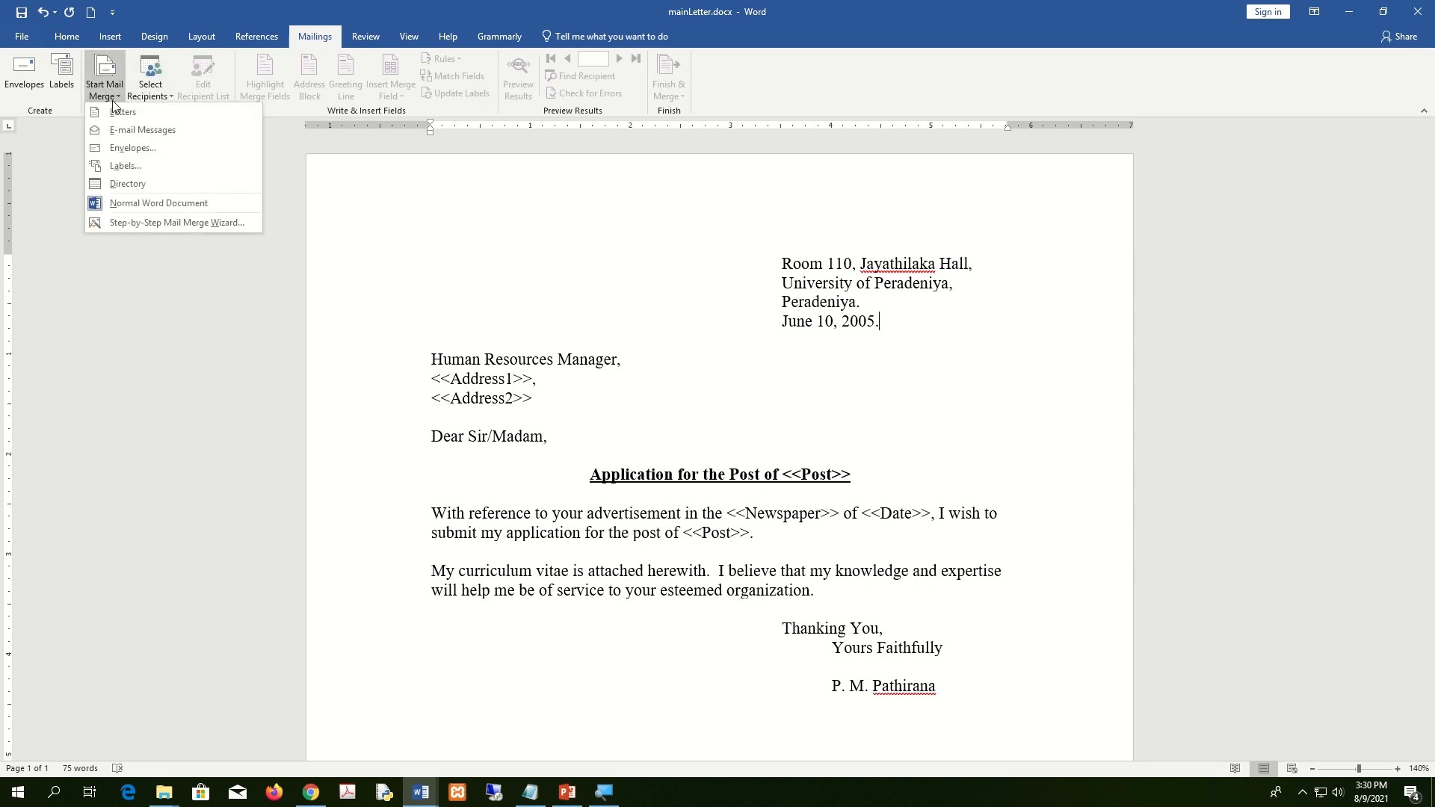
pyautogui.click(111, 112)
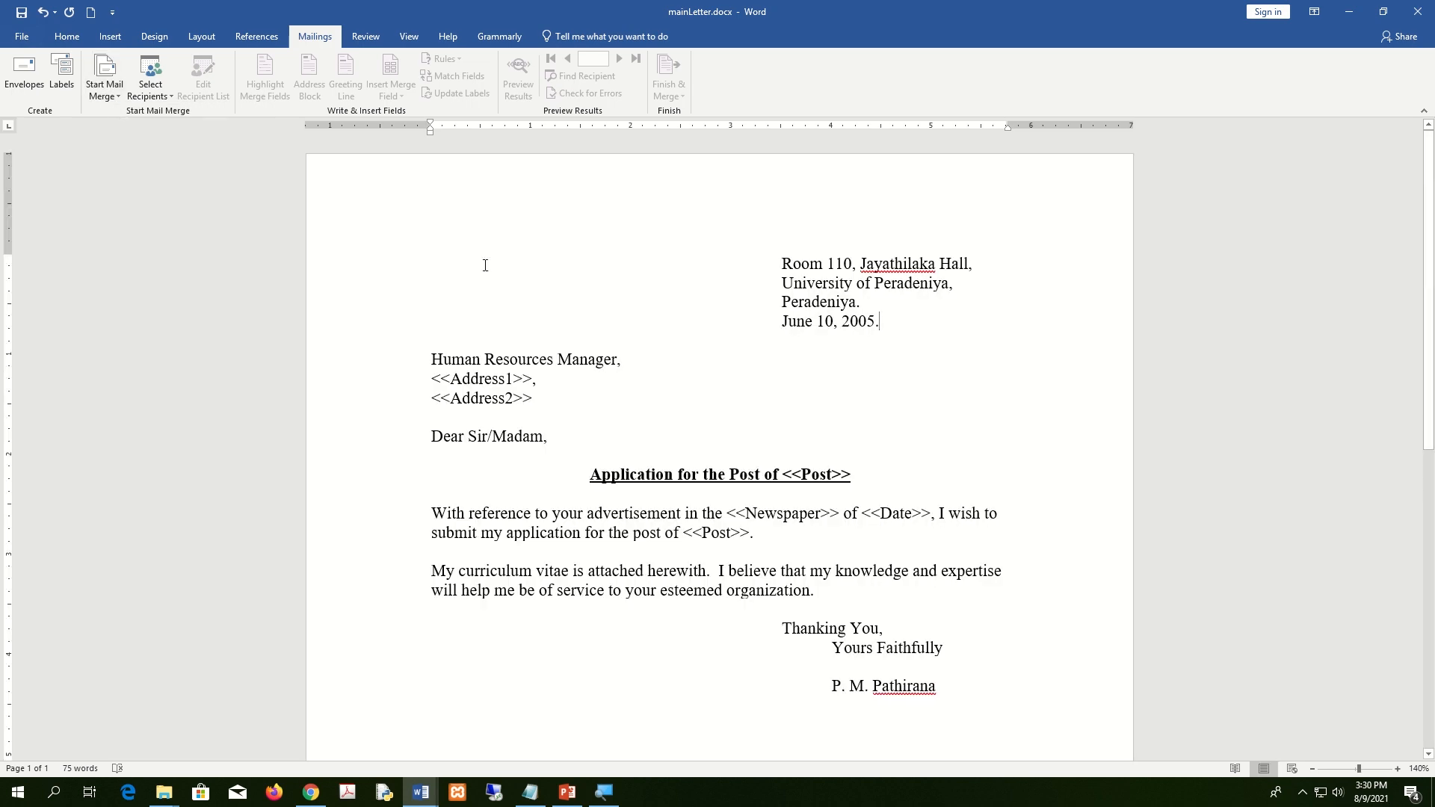
pyautogui.scroll(-10, 711, 365)
pyautogui.scroll(10, 714, 366)
# Choose Use an Existing List as the recipient source.
pyautogui.click(150, 88)
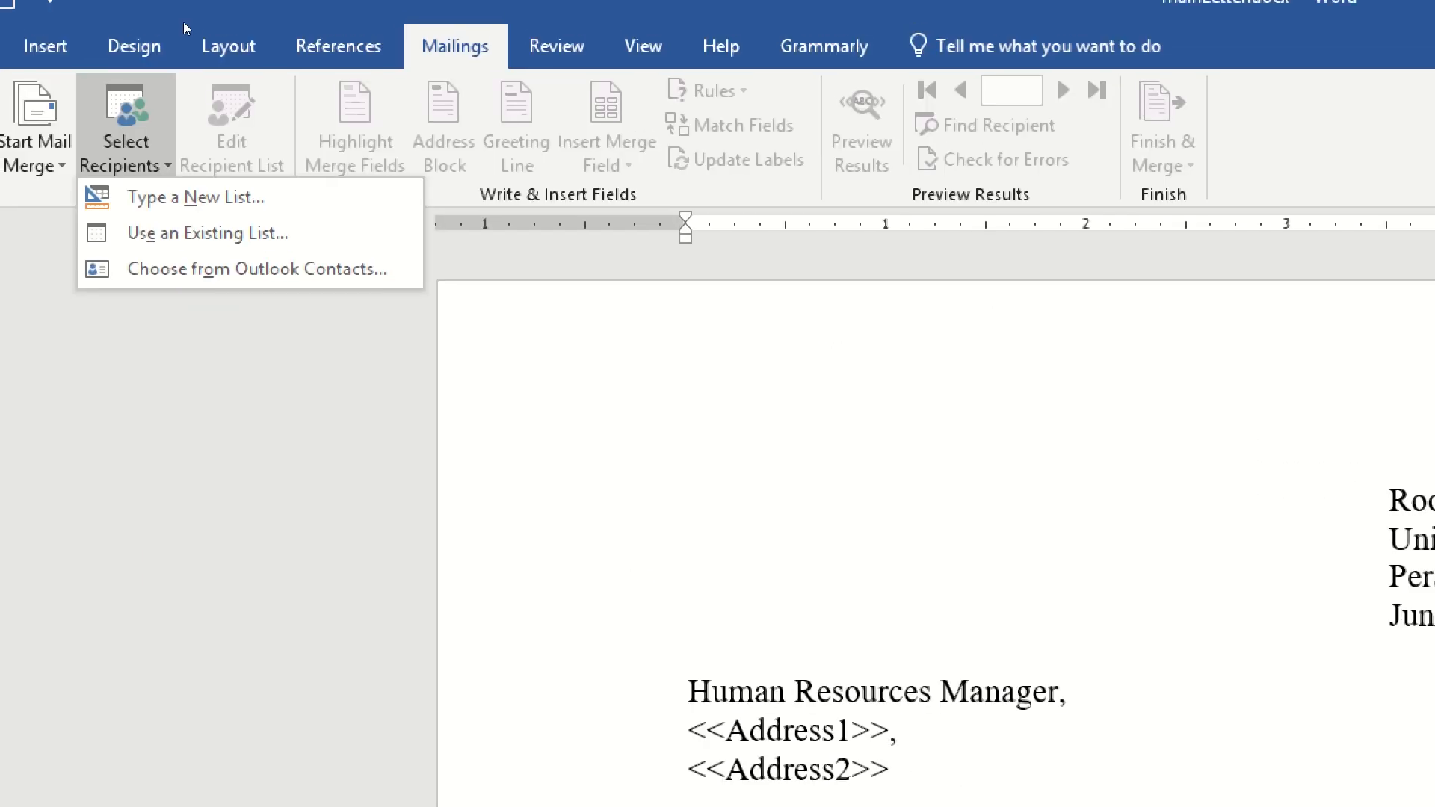
pyautogui.click(144, 71)
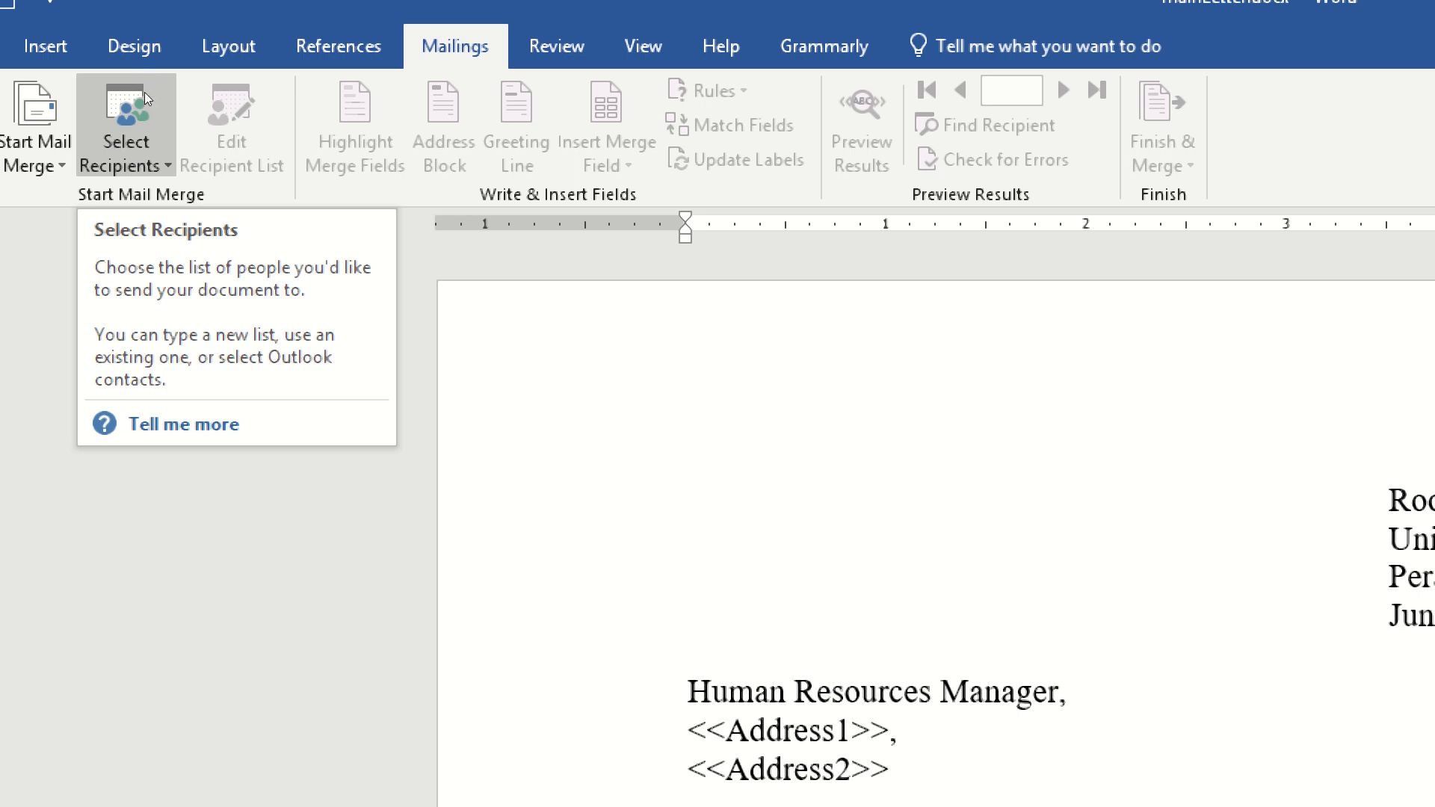
pyautogui.click(150, 91)
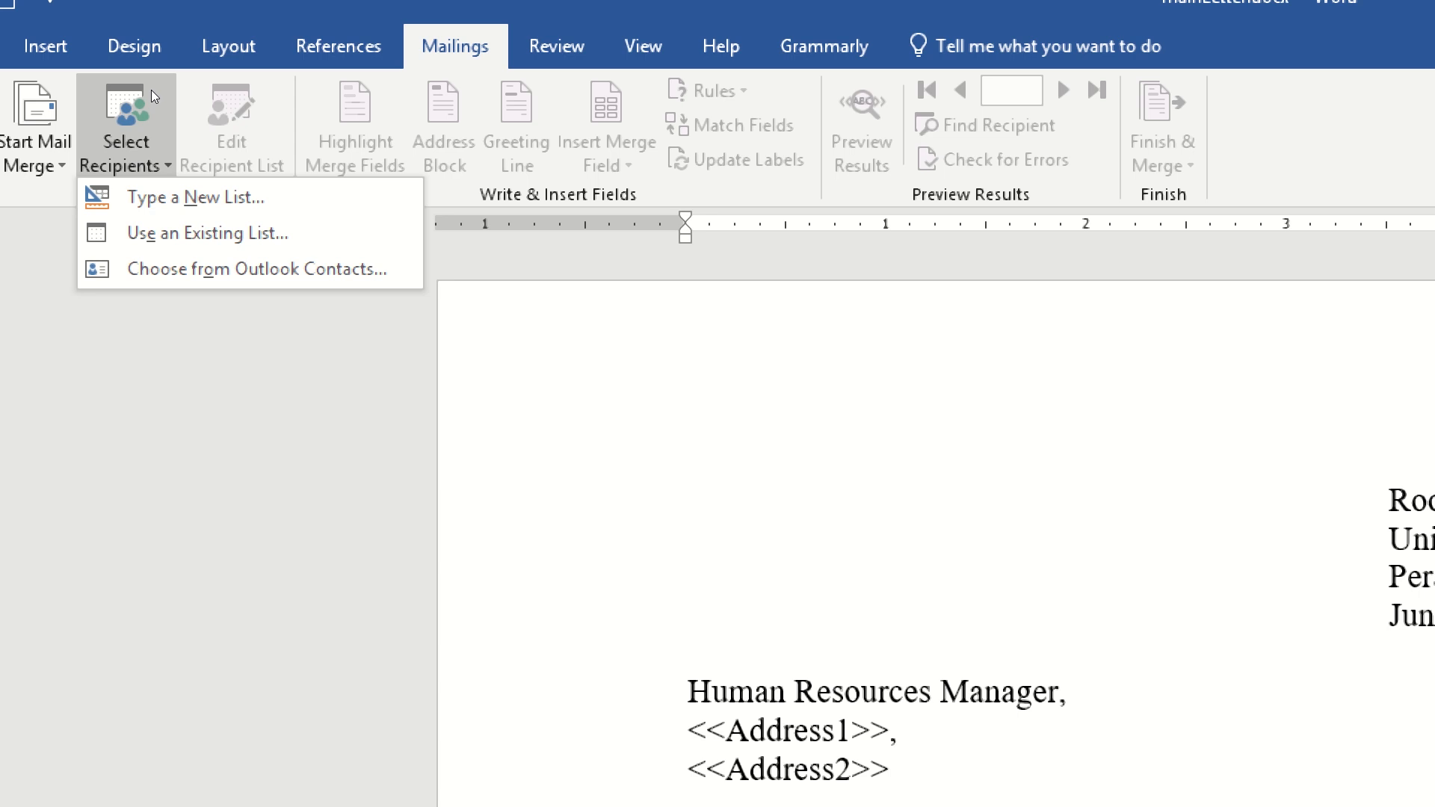
pyautogui.press('Down')
pyautogui.press('Up')
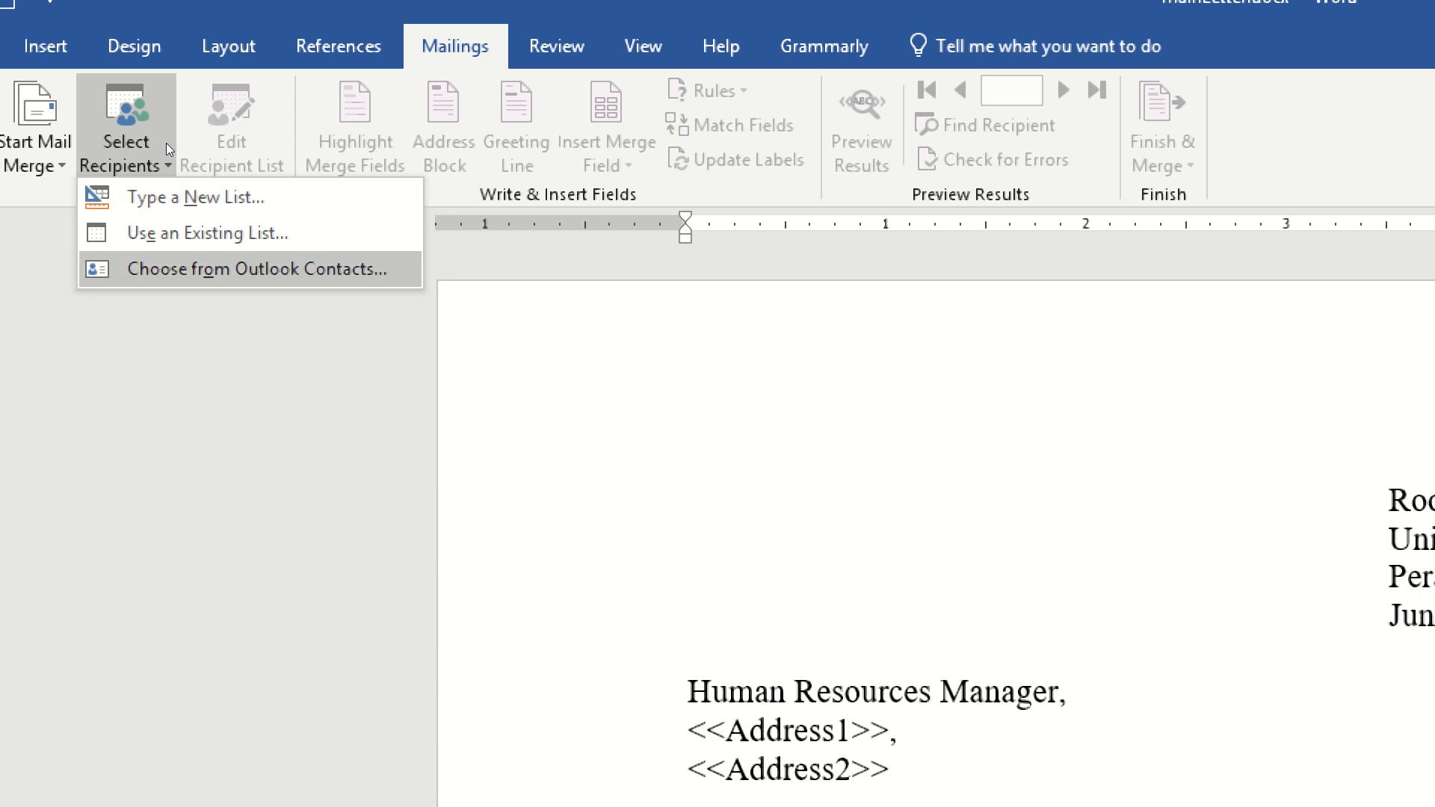
pyautogui.press('Up')
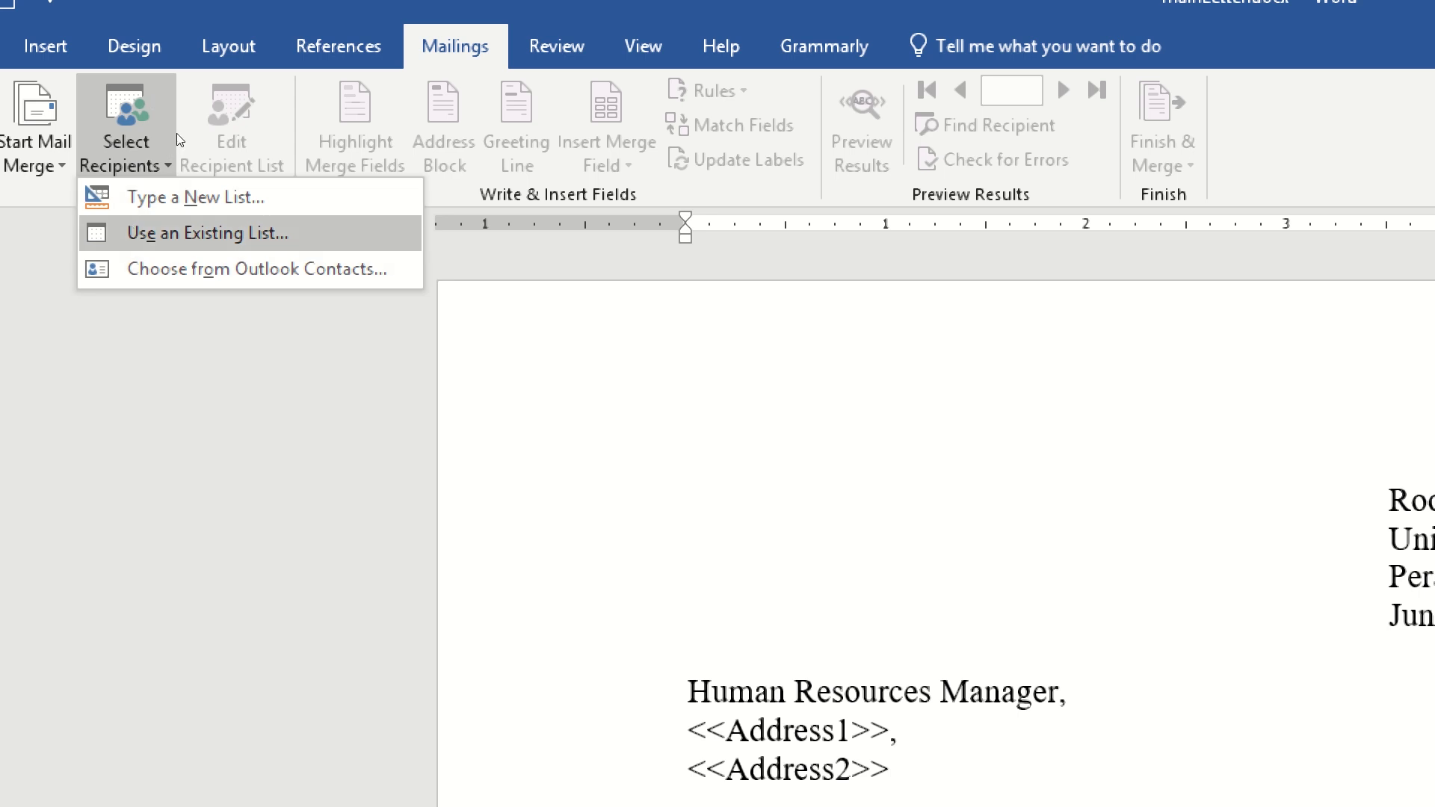
pyautogui.press('Return')
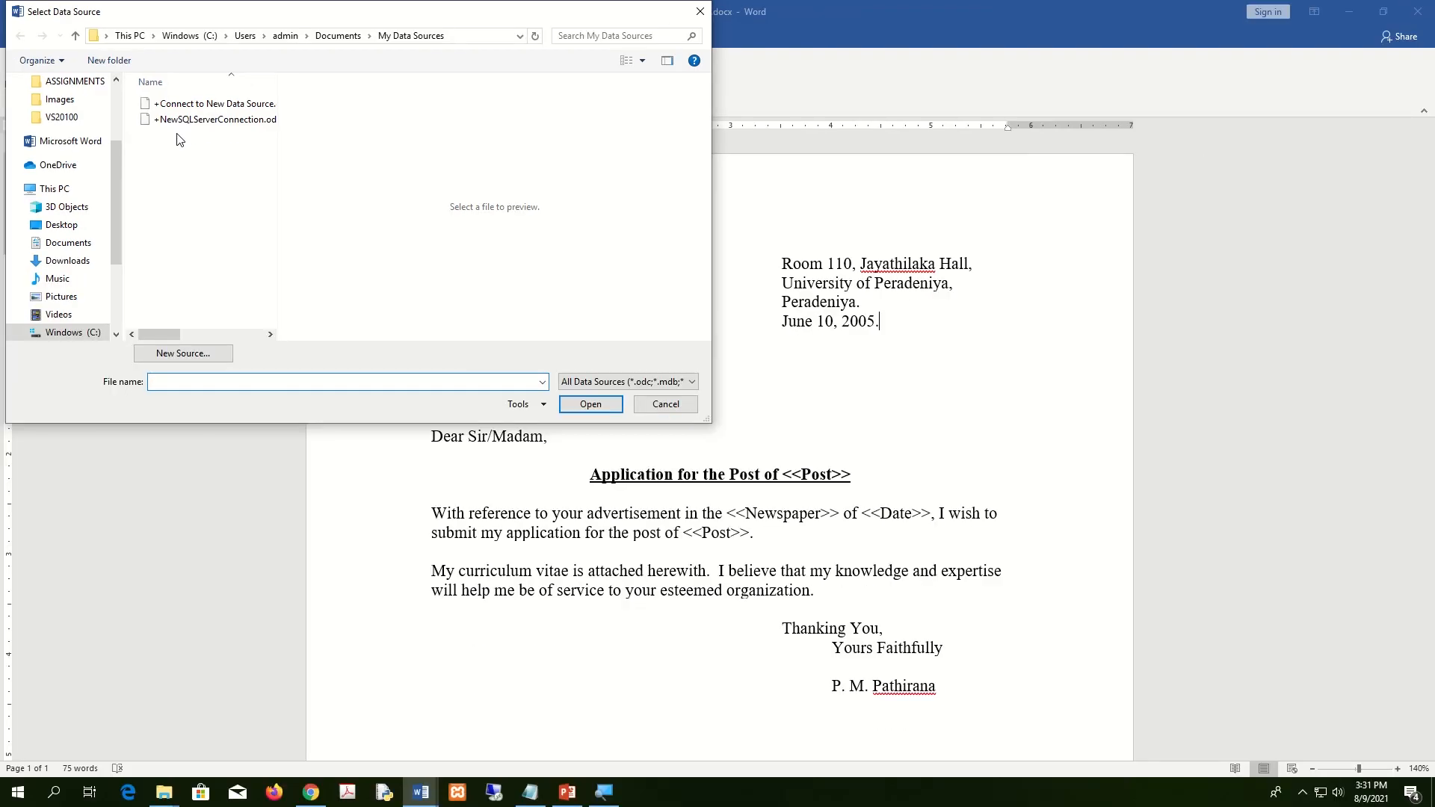
# Browse to Desktop\Assignment2 and open datasource.docx as the recipient list.
pyautogui.moveTo(269, 20); pyautogui.dragTo(617, 46)
pyautogui.moveTo(468, 188); pyautogui.dragTo(478, 142)
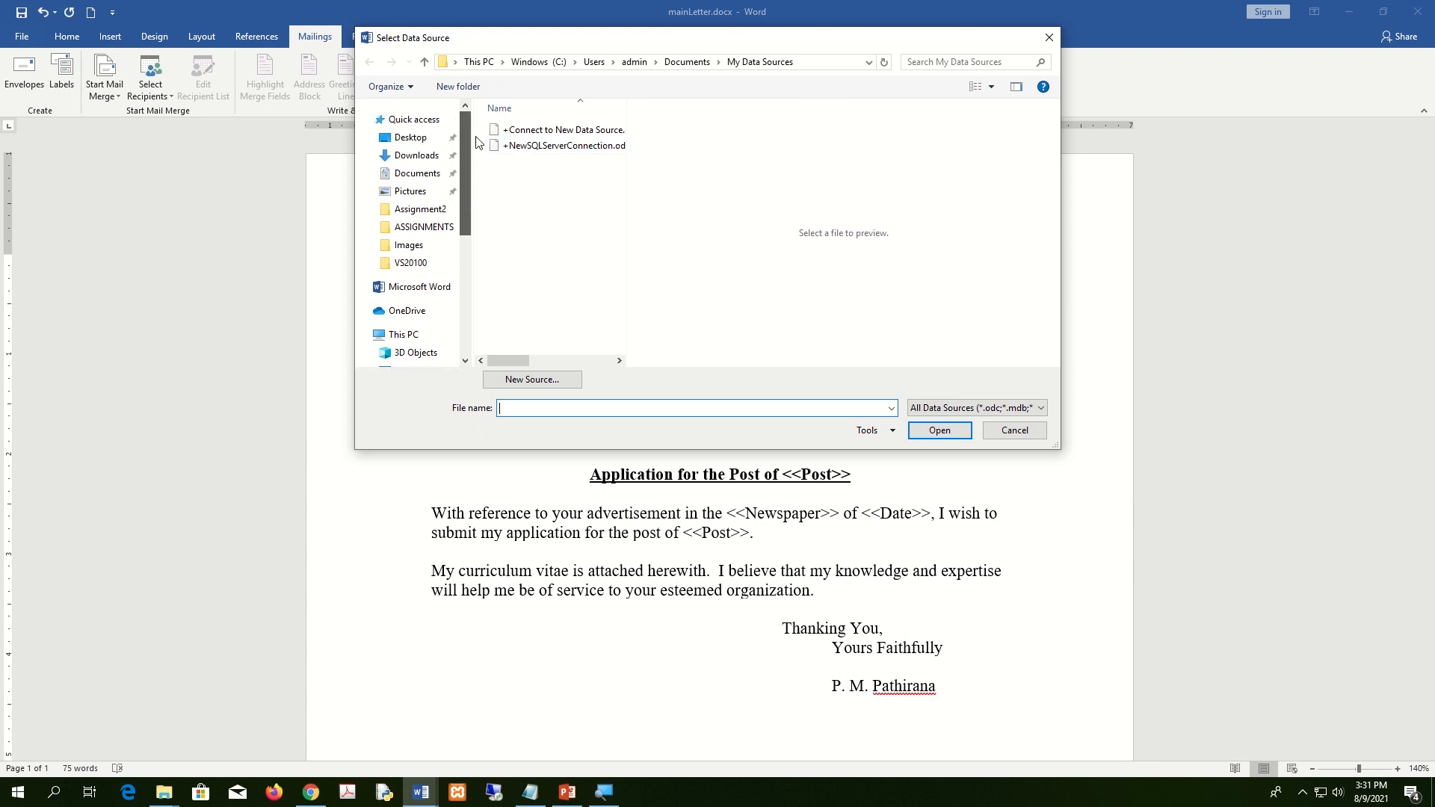
pyautogui.click(418, 143)
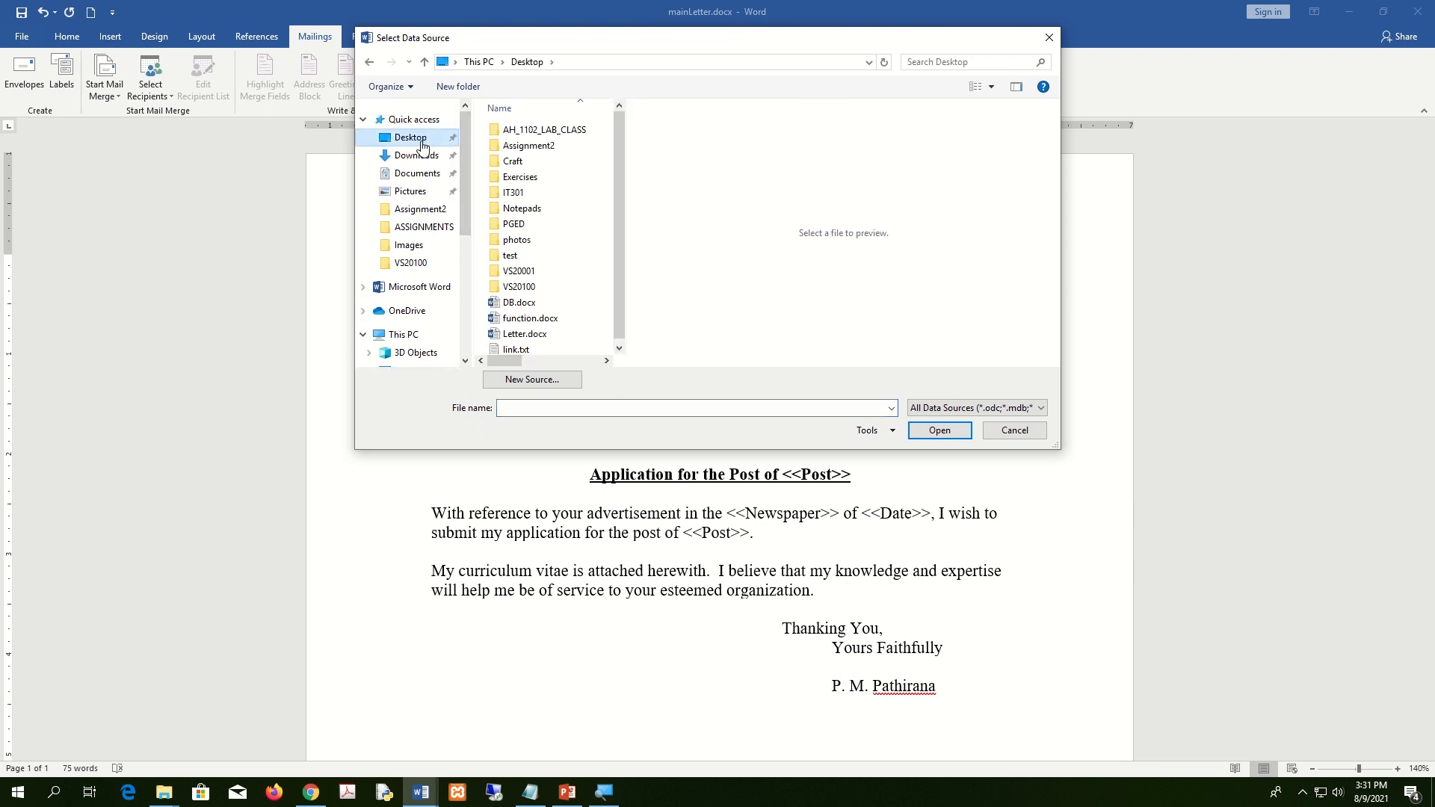
pyautogui.doubleClick(533, 148)
pyautogui.moveTo(654, 43); pyautogui.dragTo(607, 207)
pyautogui.click(712, 176)
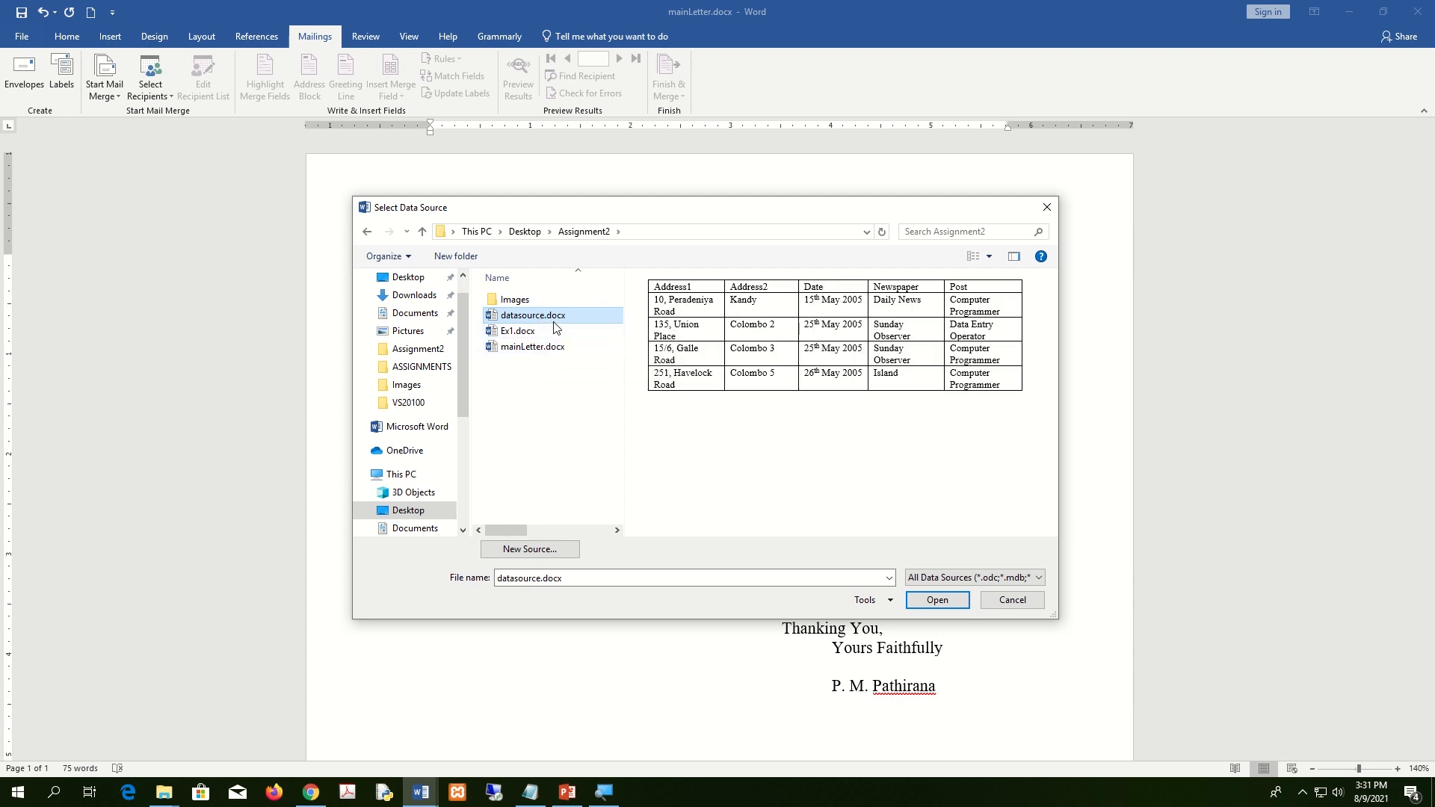
pyautogui.click(938, 599)
pyautogui.click(545, 452)
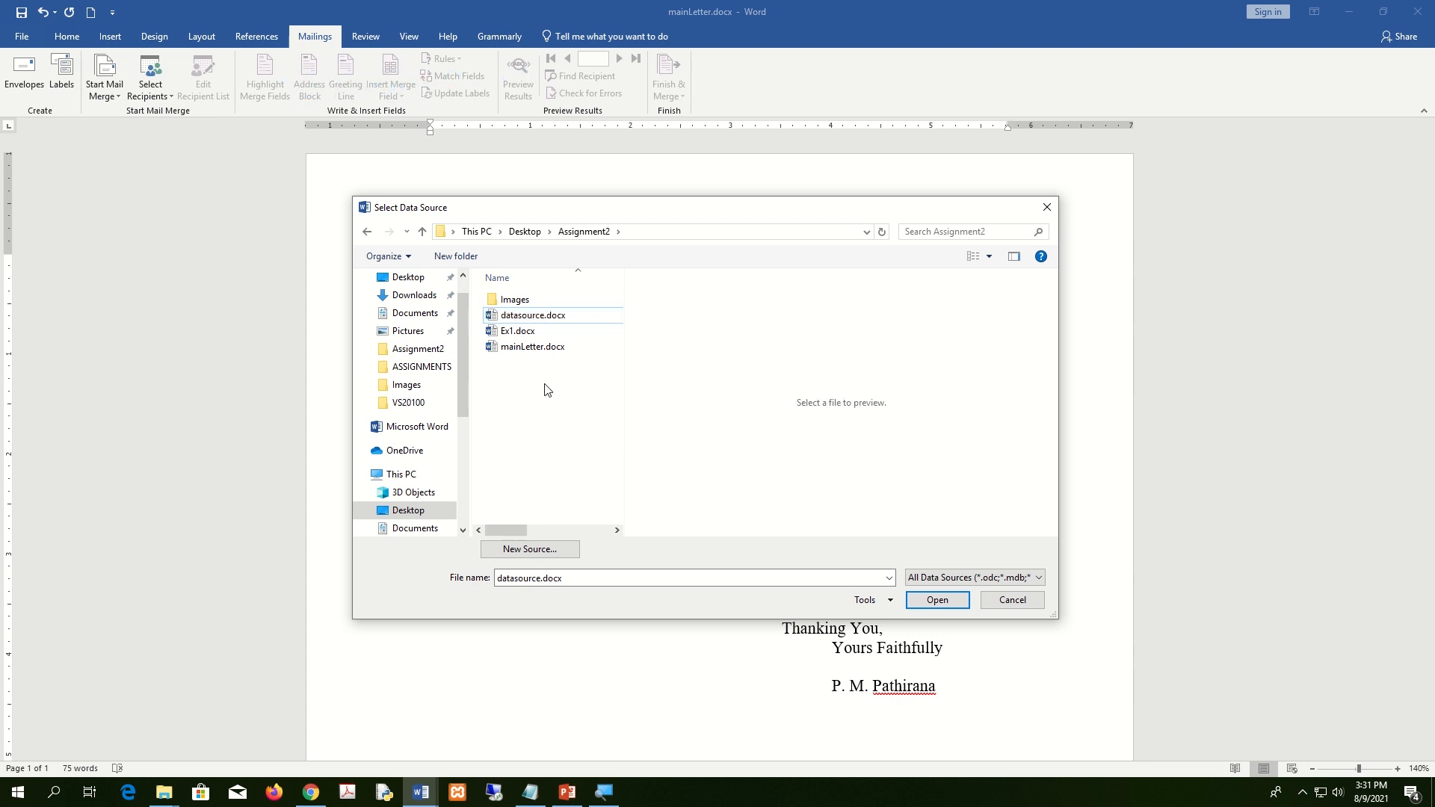
pyautogui.click(541, 319)
pyautogui.click(945, 603)
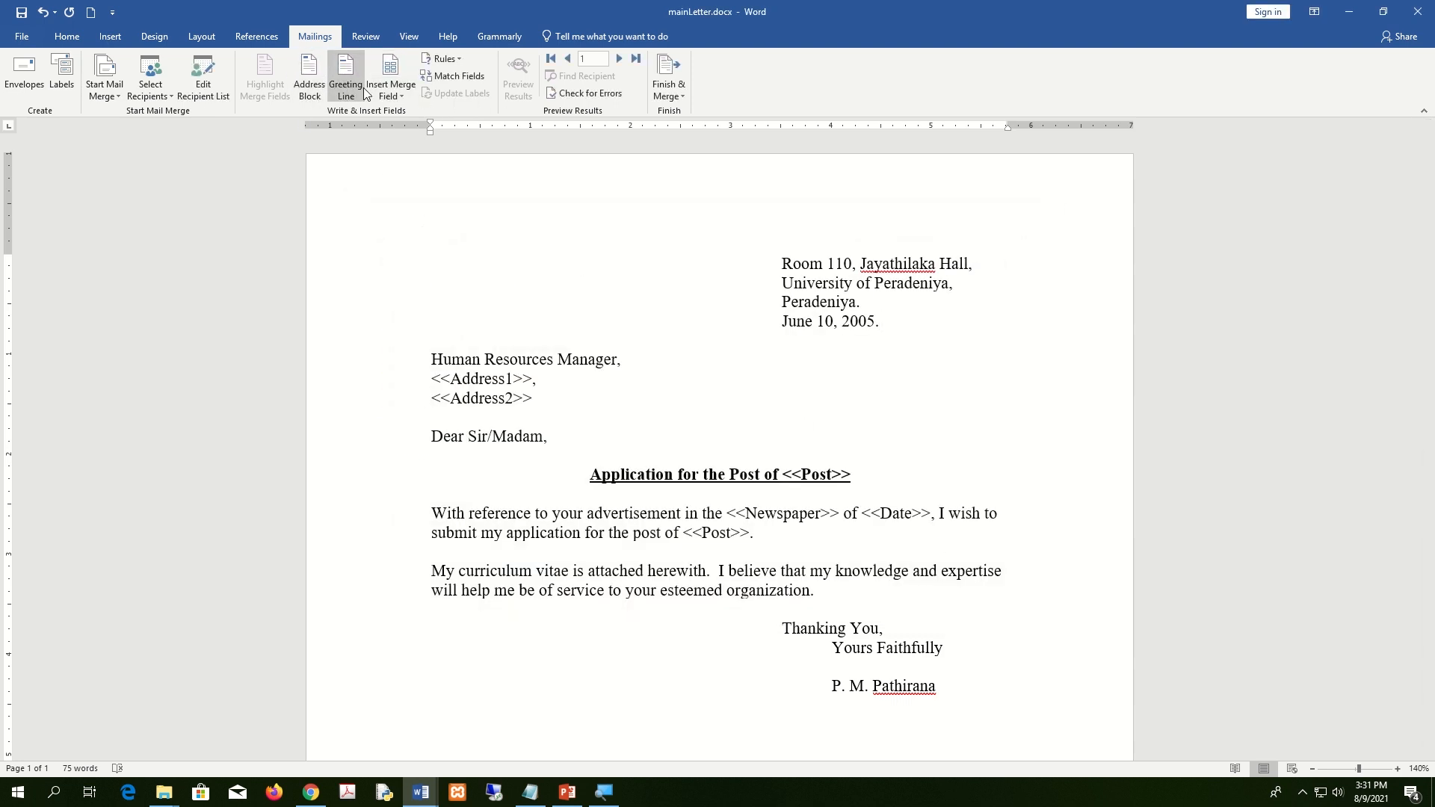
# Delete the typed <<Address1>> and <<Address2>> lines below Human Resources Manager.
pyautogui.press('Down')
pyautogui.press('Down')
pyautogui.press('Down')
pyautogui.press('Down')
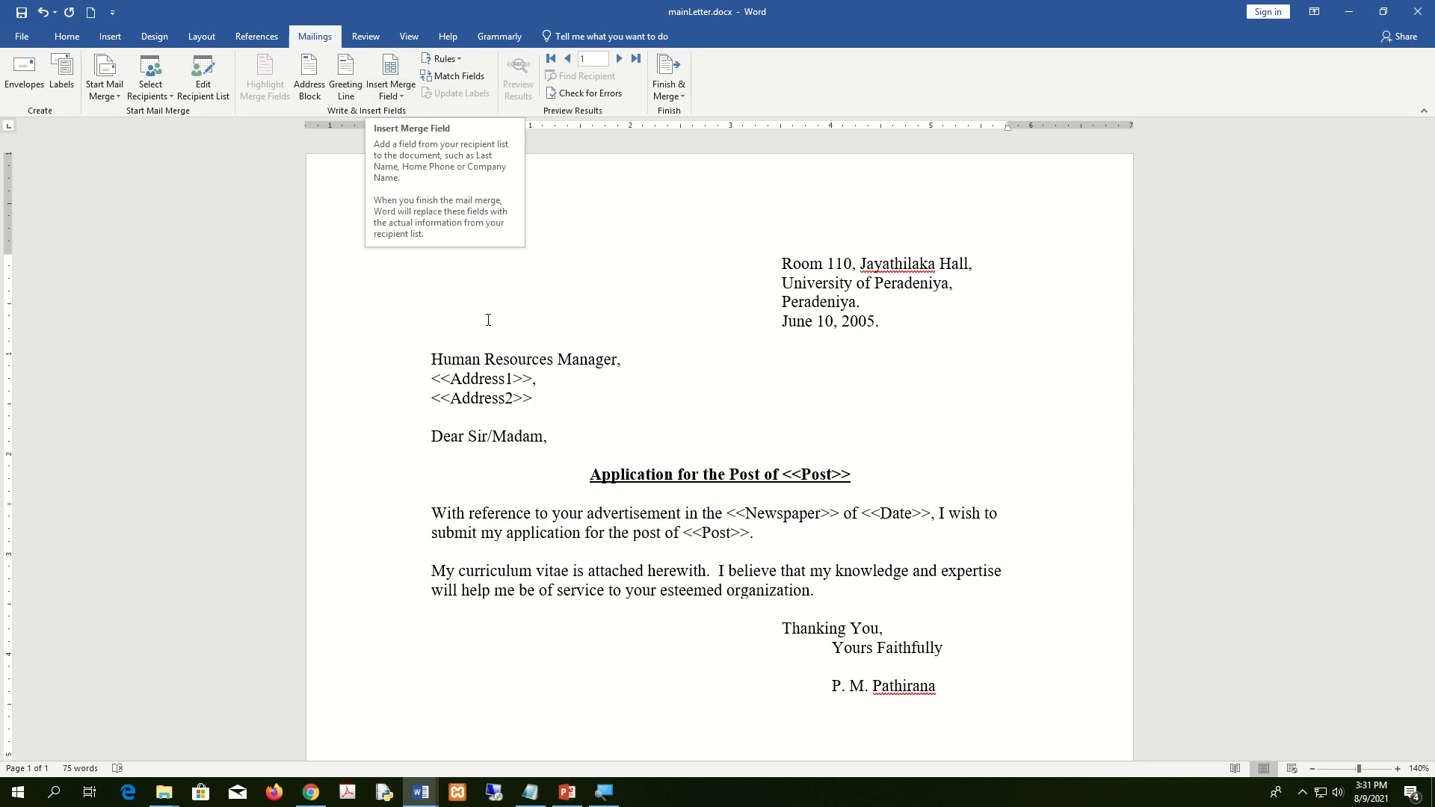
pyautogui.moveTo(535, 379); pyautogui.dragTo(432, 379)
pyautogui.click(548, 398)
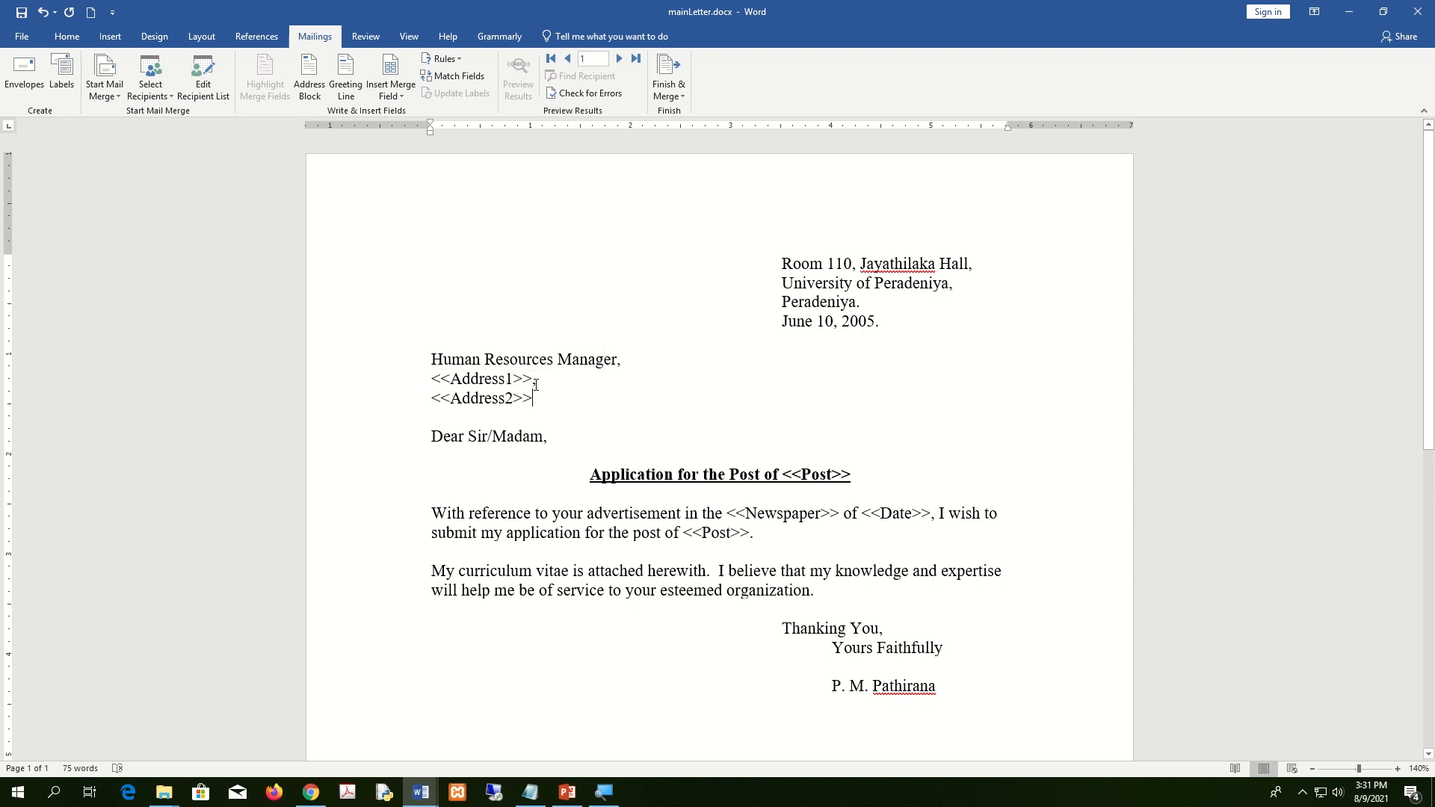
pyautogui.tripleClick(500, 389)
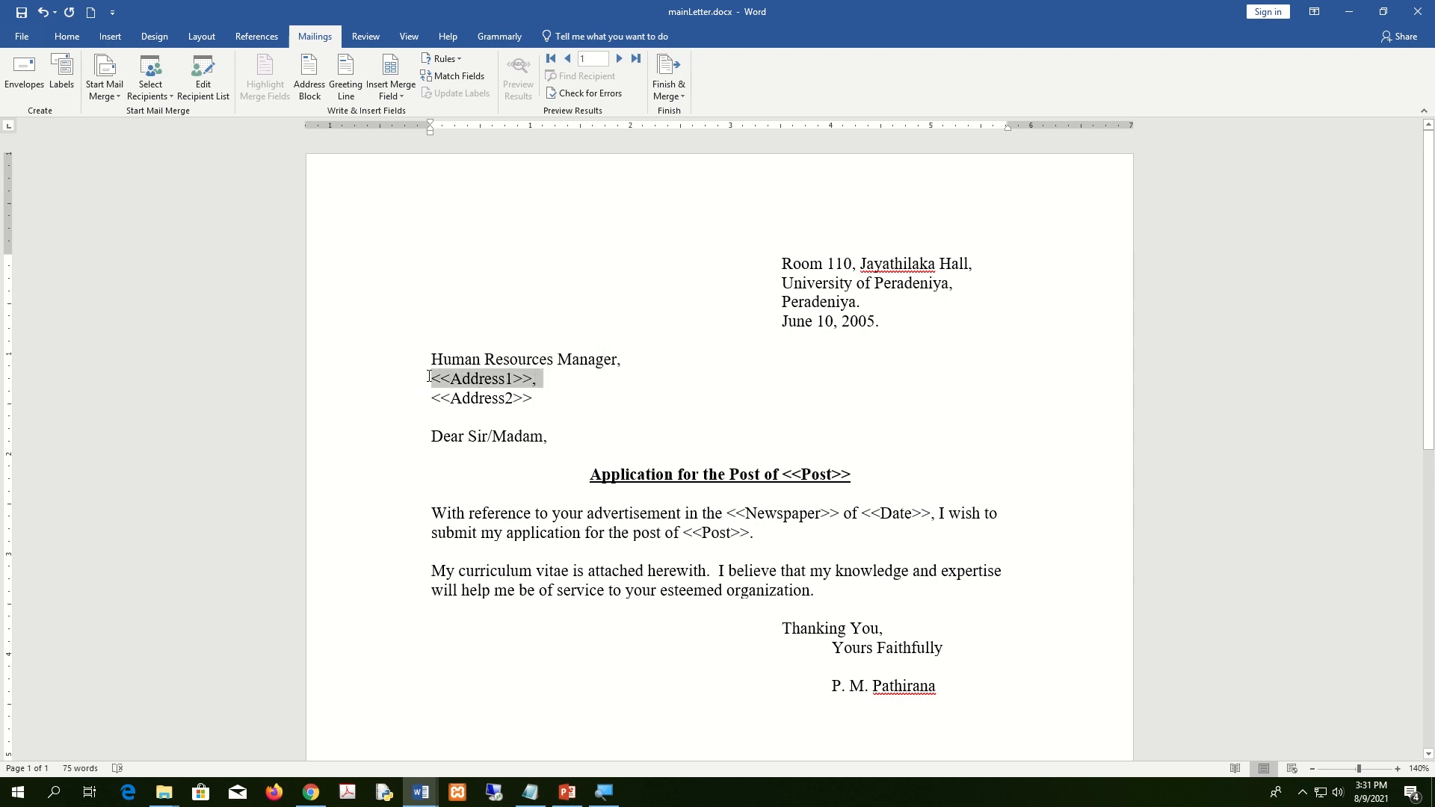
pyautogui.click(534, 399)
pyautogui.moveTo(538, 379); pyautogui.dragTo(451, 379)
pyautogui.click(526, 400)
pyautogui.moveTo(538, 379); pyautogui.dragTo(427, 379)
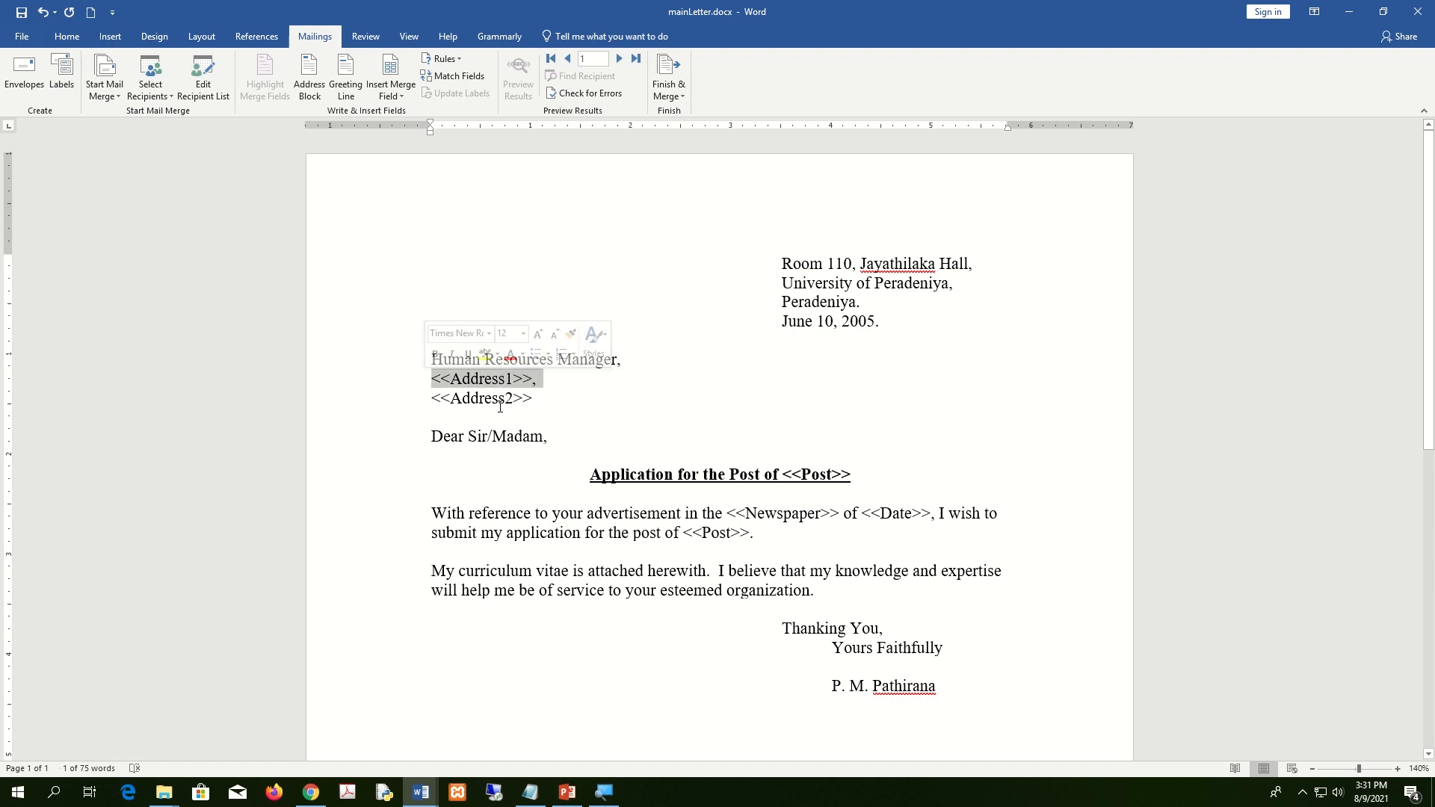
pyautogui.hotkey('shift', 'Down')
pyautogui.press('Delete')
# Insert the Address1 and Address2 merge fields on separate lines.
pyautogui.press('Return')
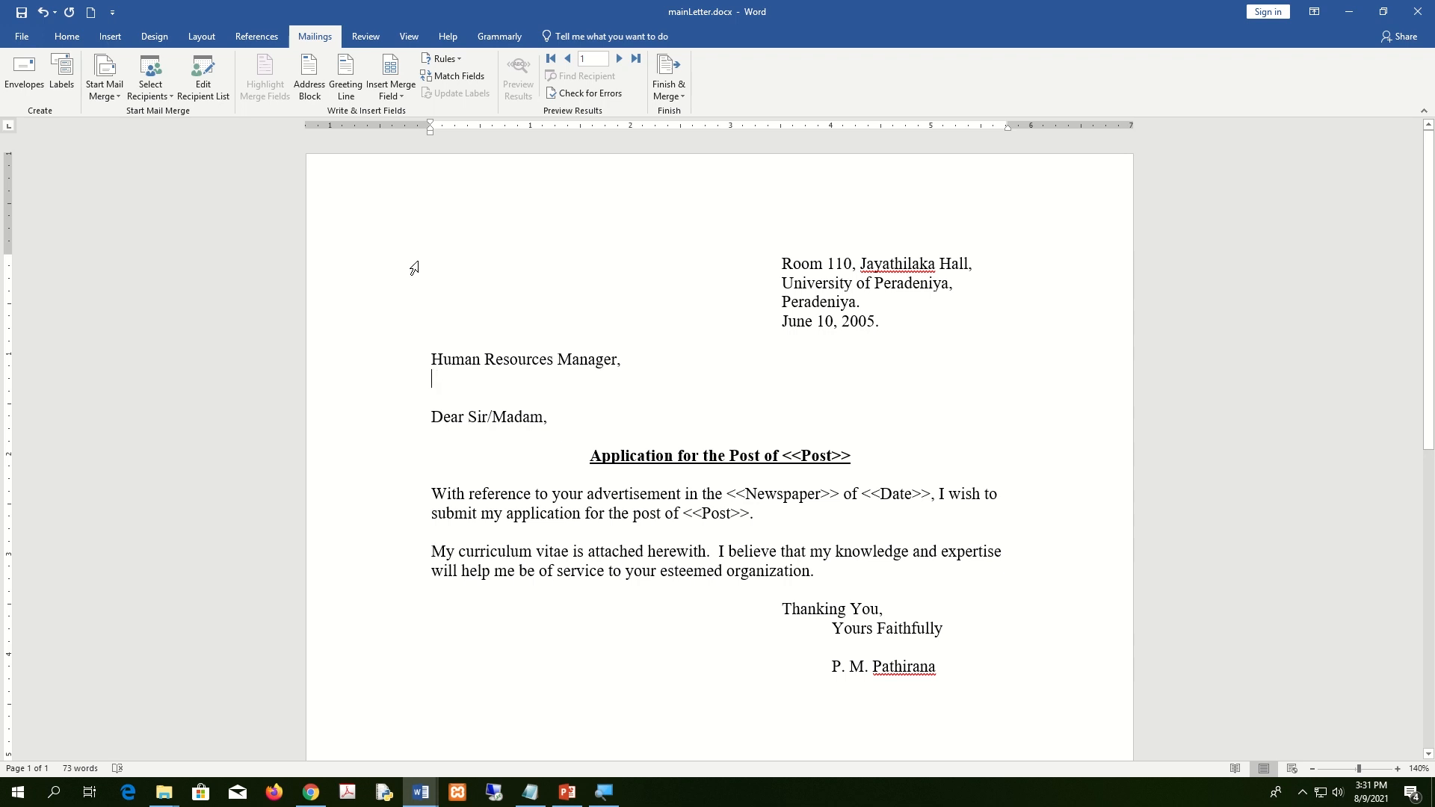
pyautogui.click(402, 95)
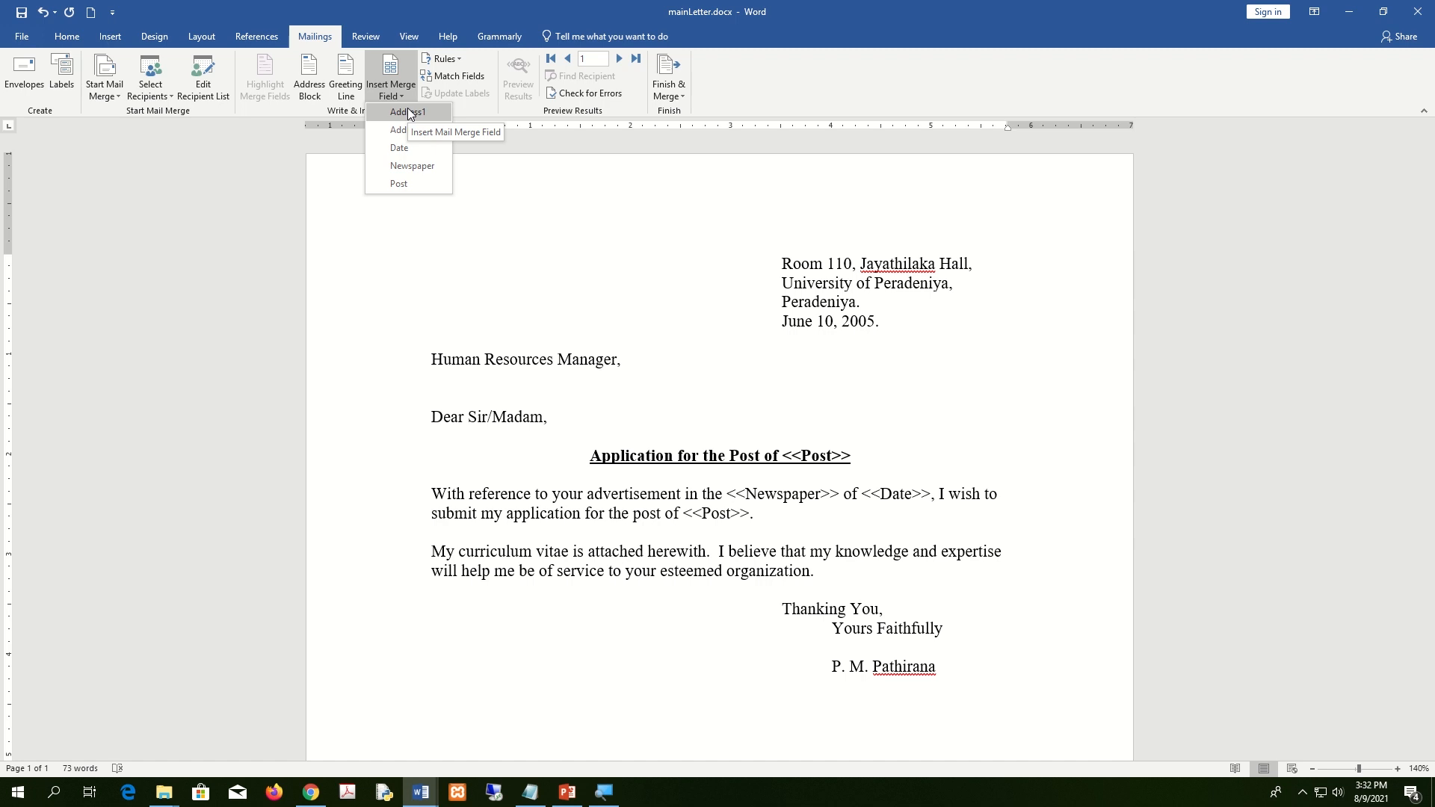
pyautogui.click(409, 112)
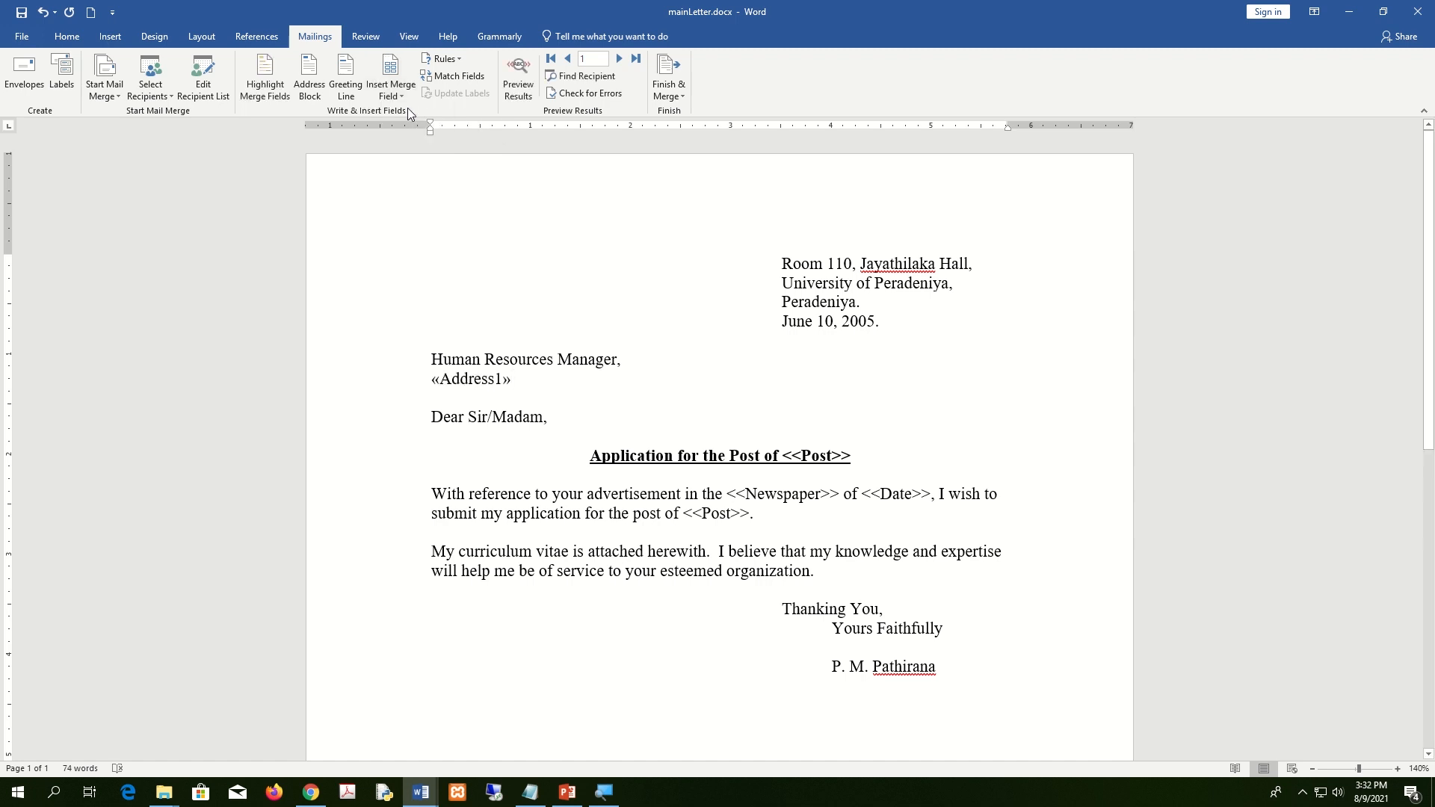
pyautogui.press('Return')
pyautogui.click(394, 93)
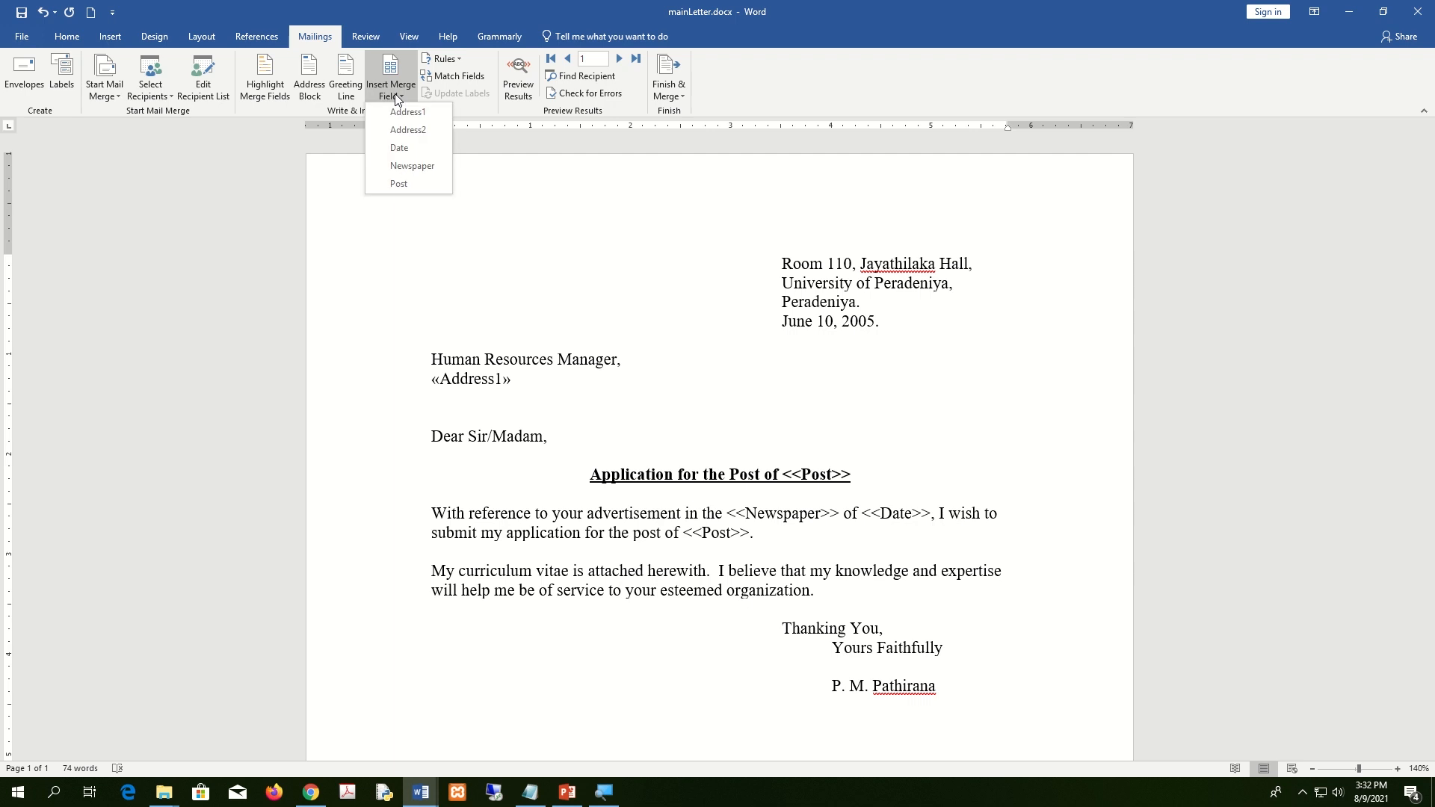
pyautogui.click(423, 128)
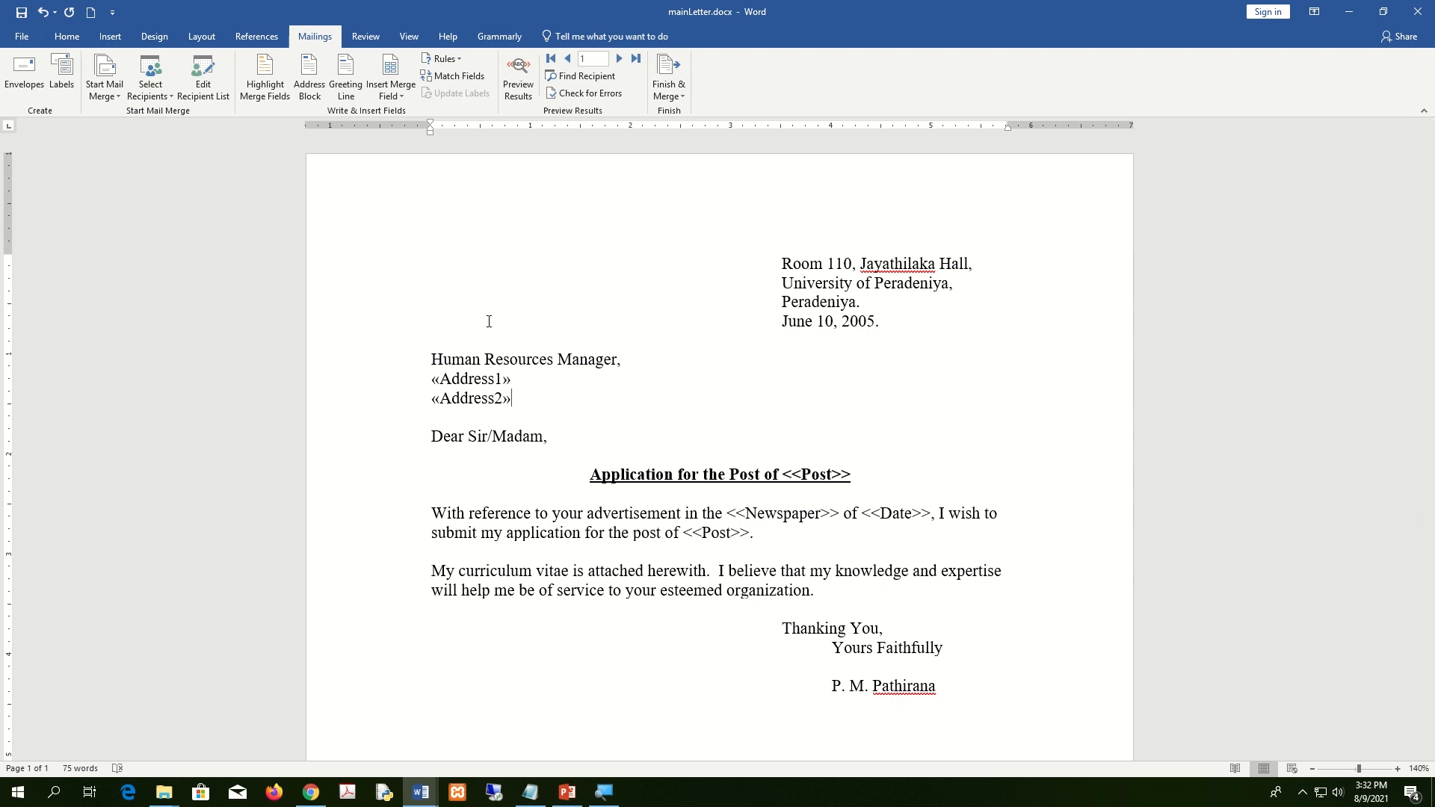
# Replace the typed <<Newspaper>> and <<Date>> placeholders with Newspaper and Date merge fields.
pyautogui.moveTo(841, 516); pyautogui.dragTo(728, 515)
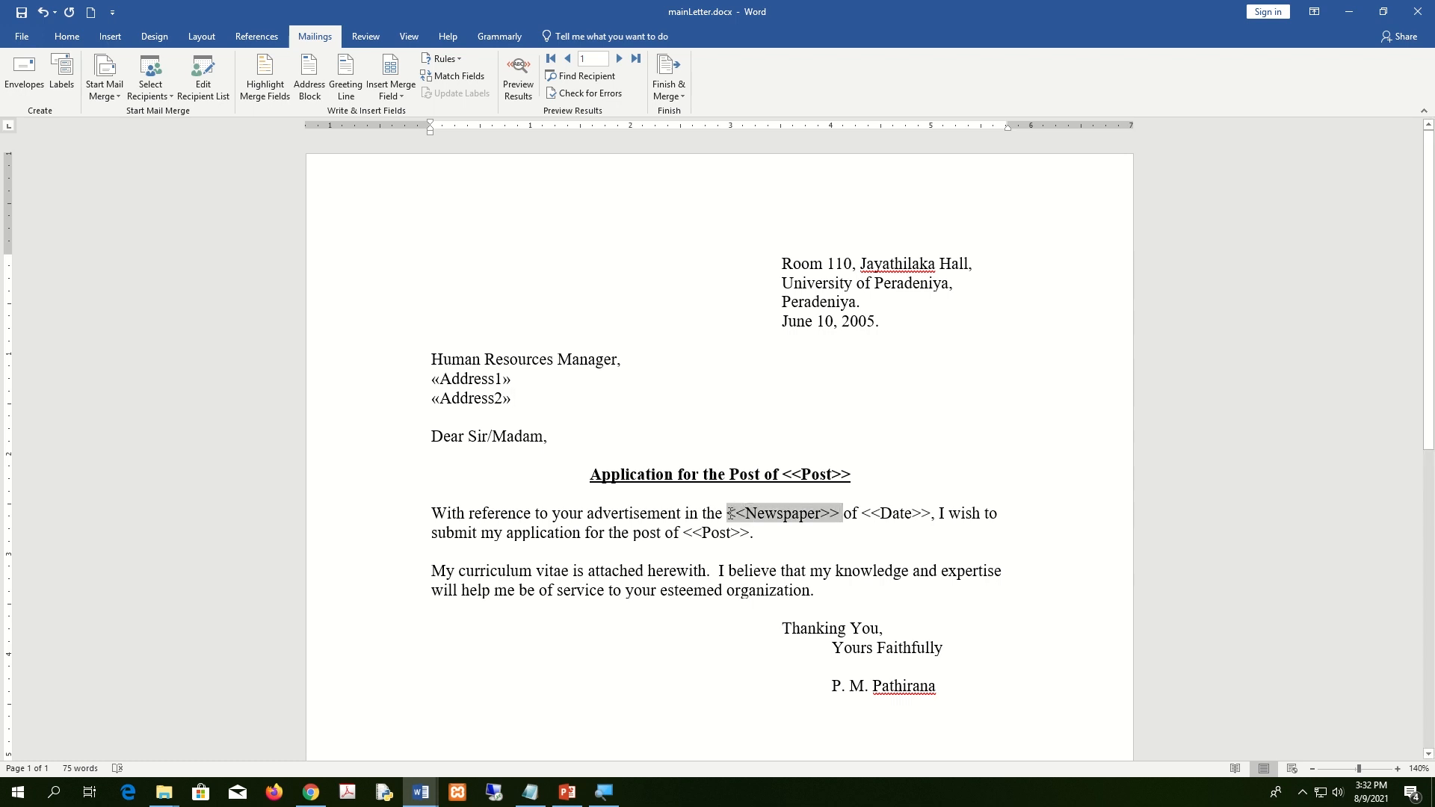
pyautogui.click(402, 96)
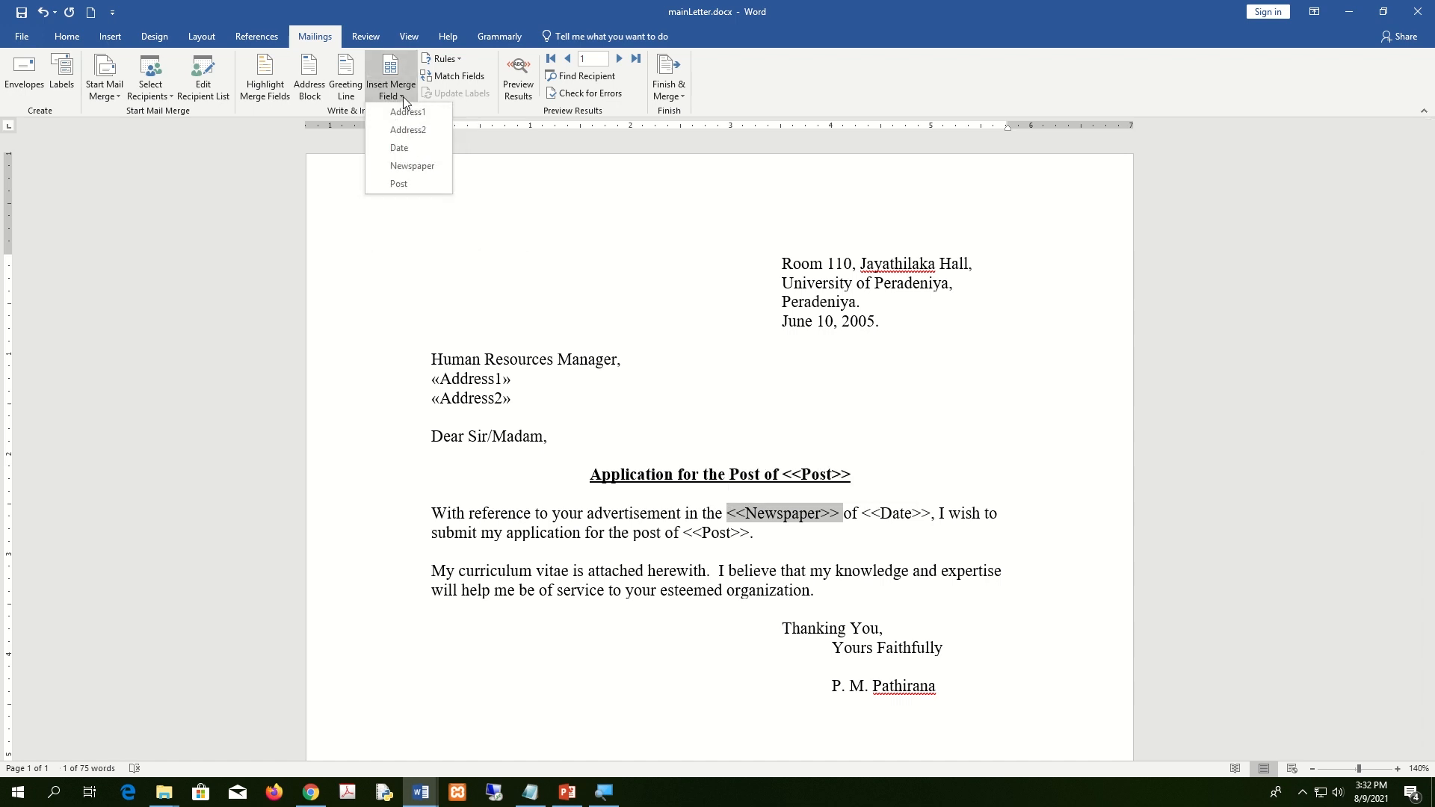
pyautogui.click(410, 166)
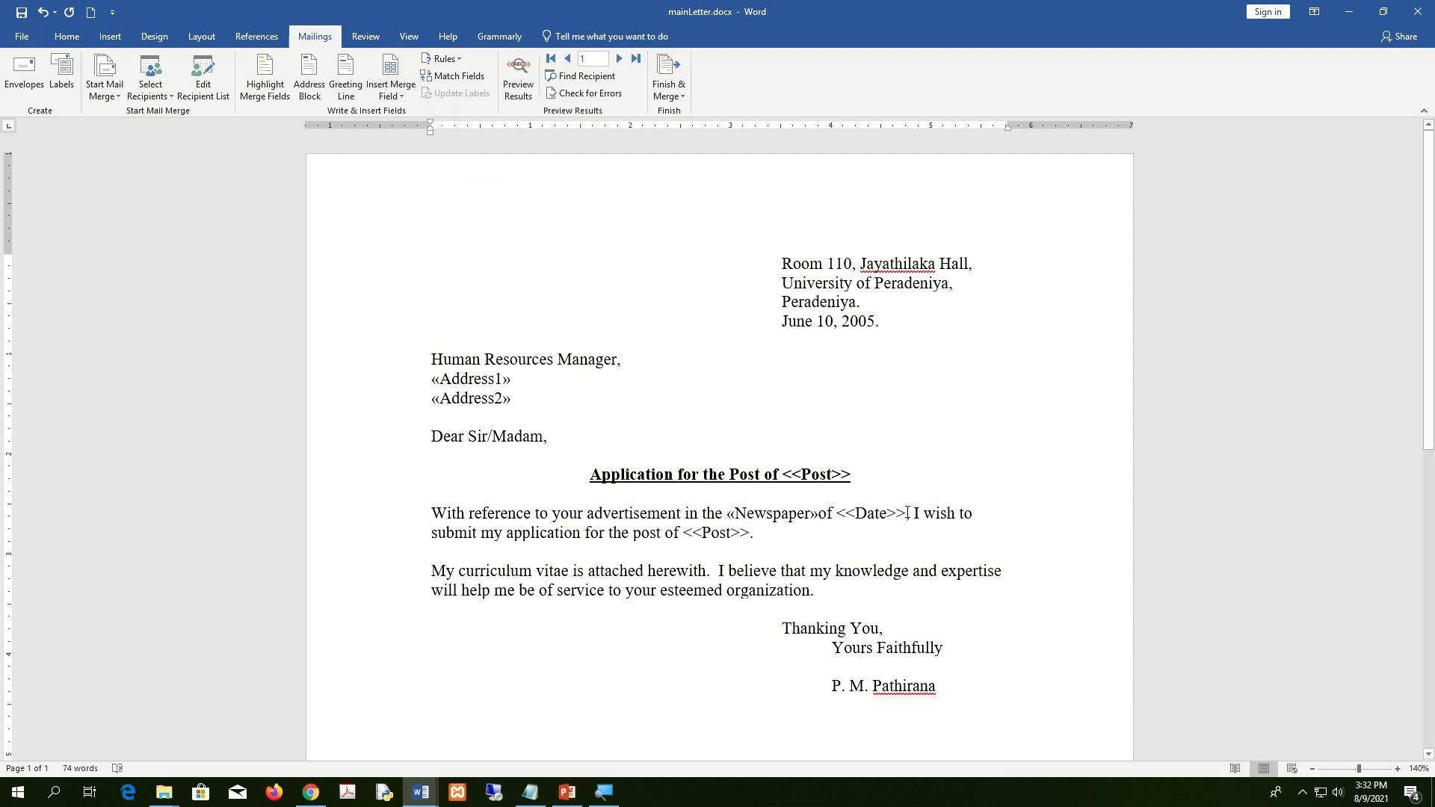
pyautogui.moveTo(912, 513); pyautogui.dragTo(839, 513)
pyautogui.click(839, 515)
pyautogui.moveTo(912, 513); pyautogui.dragTo(840, 513)
pyautogui.click(897, 531)
pyautogui.moveTo(912, 512); pyautogui.dragTo(839, 514)
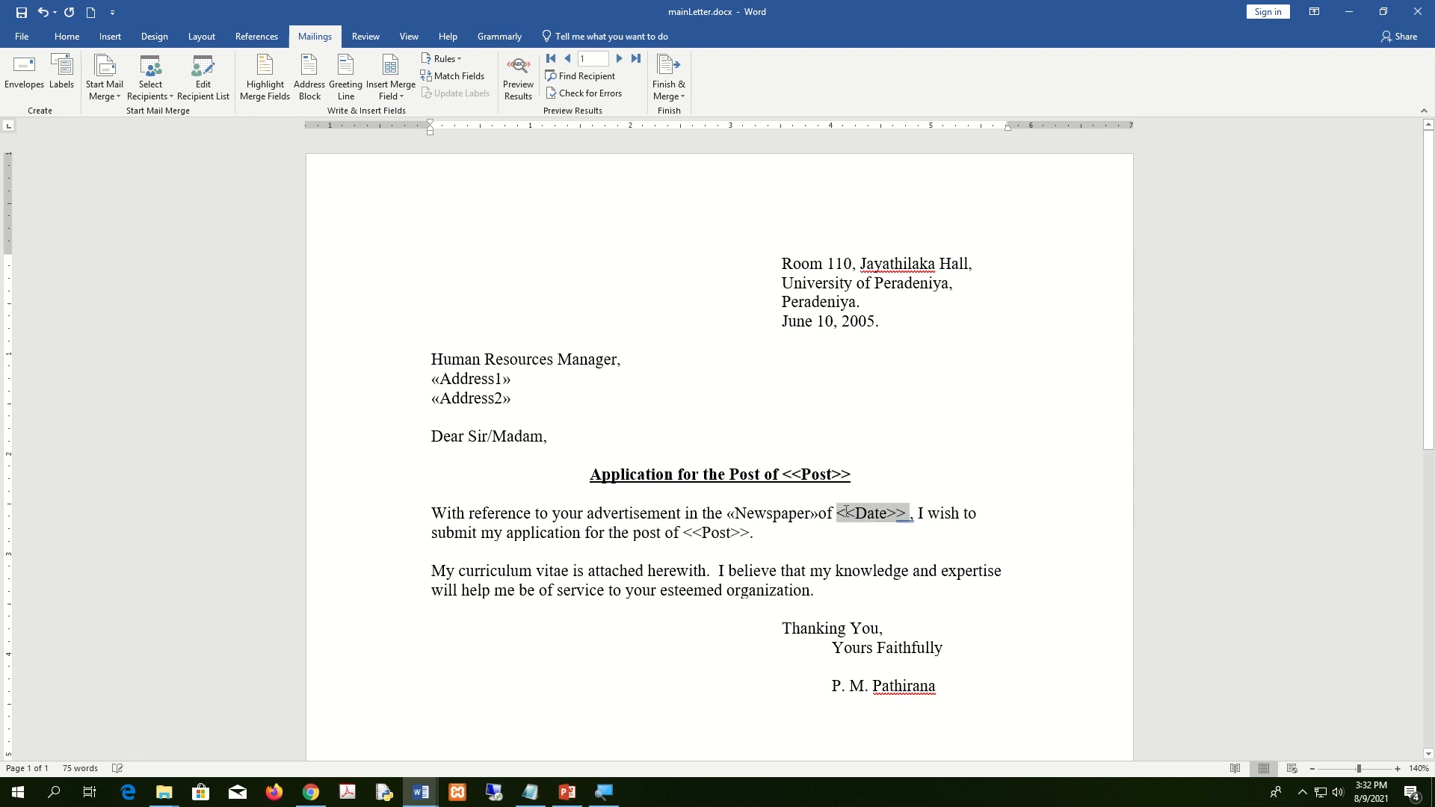
pyautogui.click(402, 97)
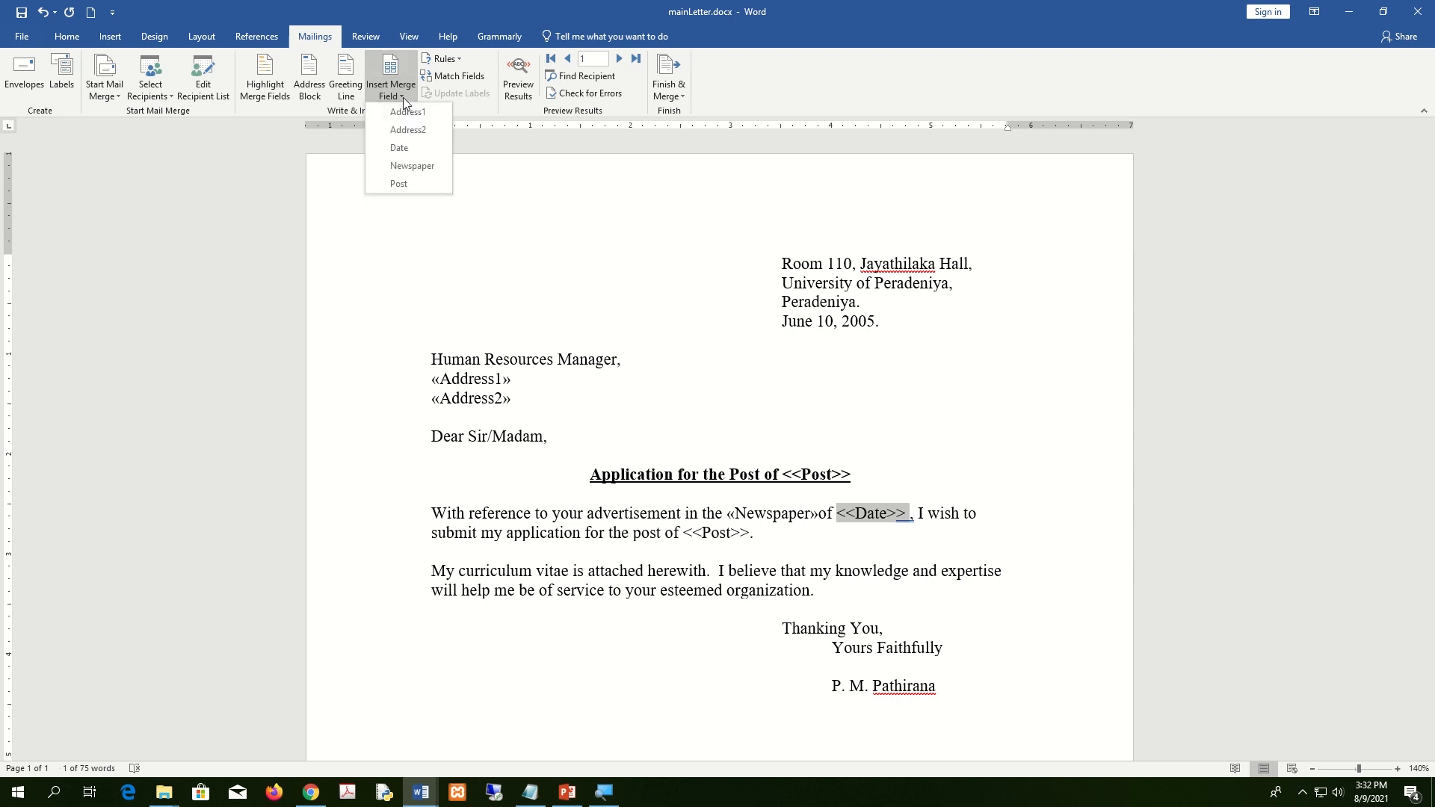
pyautogui.click(407, 142)
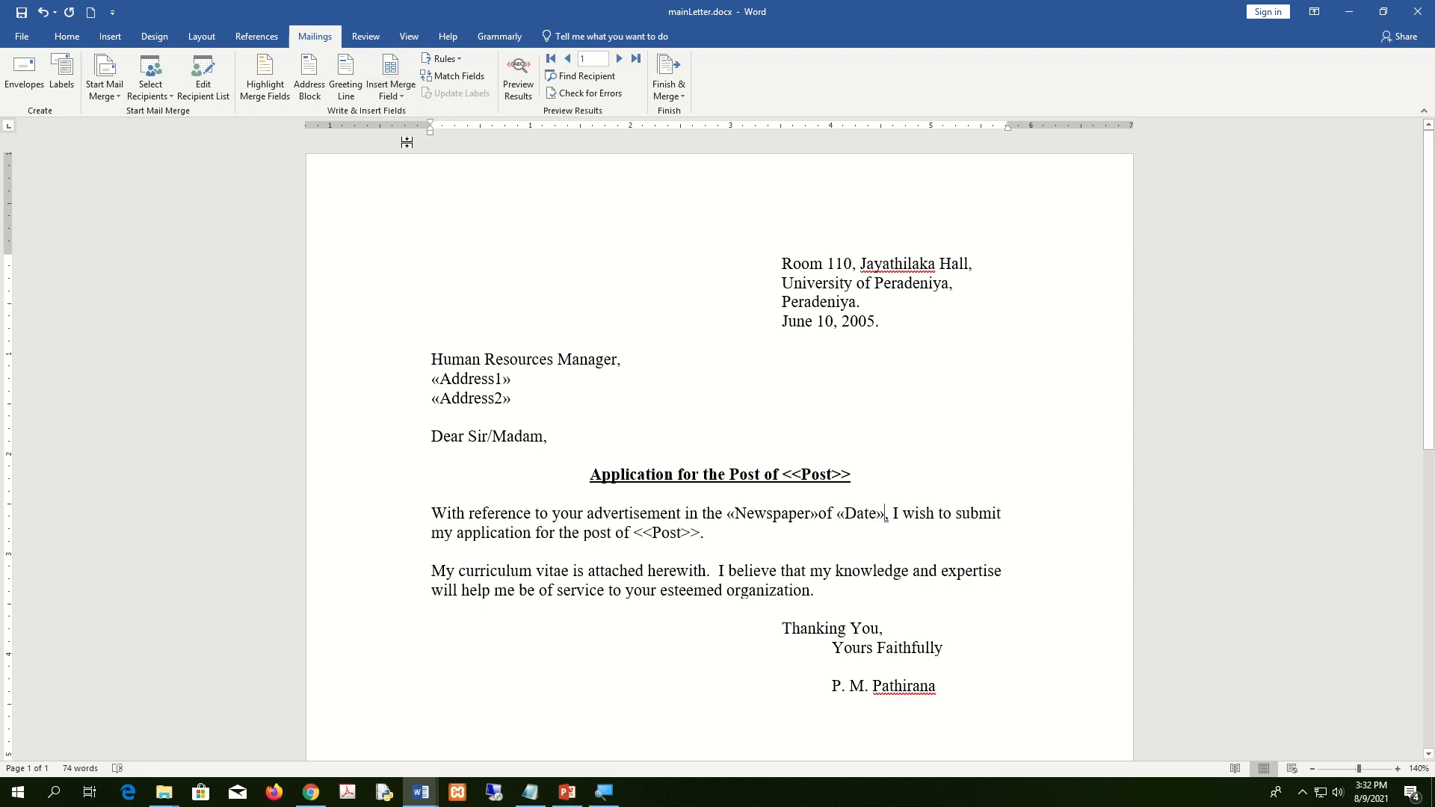
# Replace the body's typed <<Post>> placeholder with the Post merge field.
pyautogui.doubleClick(702, 535)
pyautogui.press('Down')
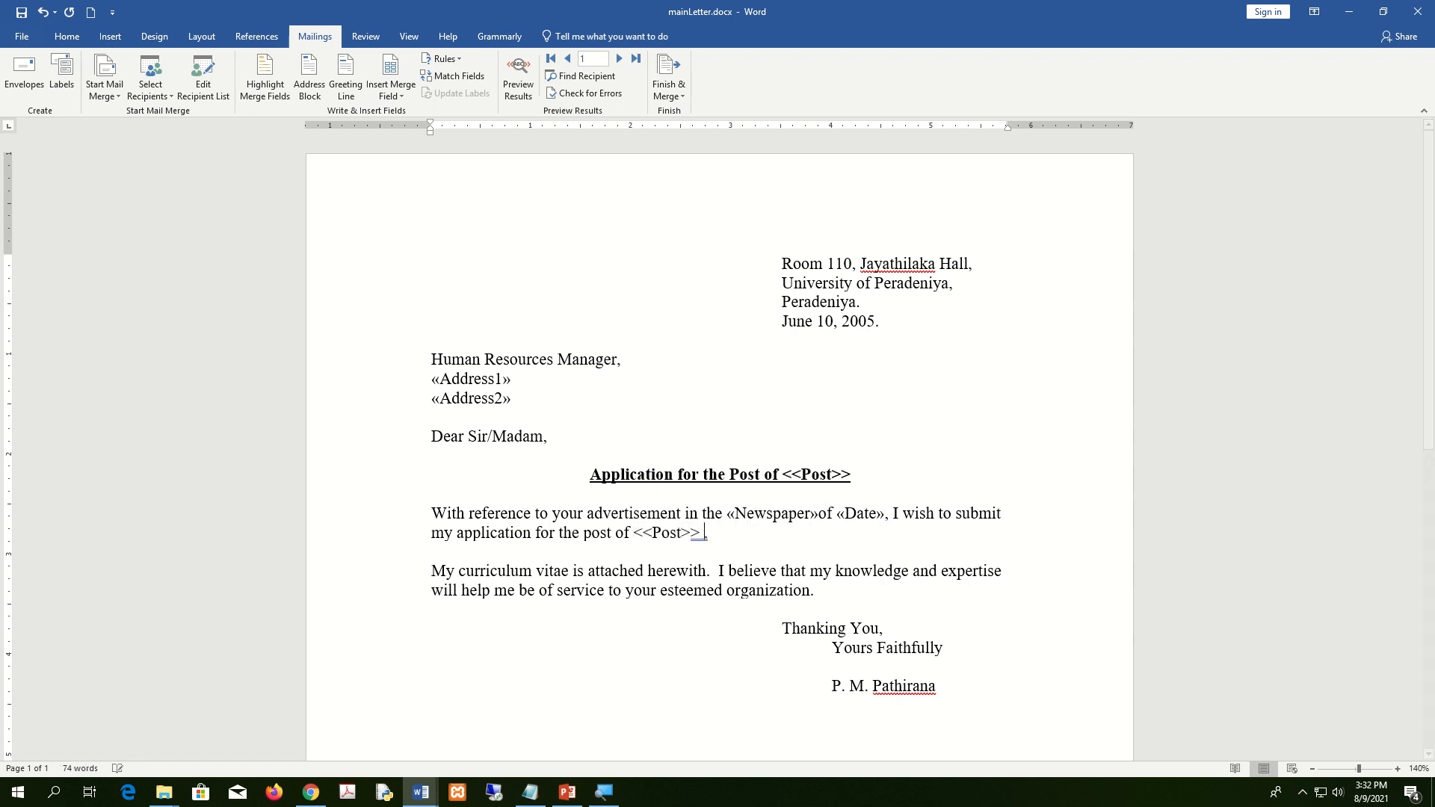
pyautogui.moveTo(704, 533); pyautogui.dragTo(637, 532)
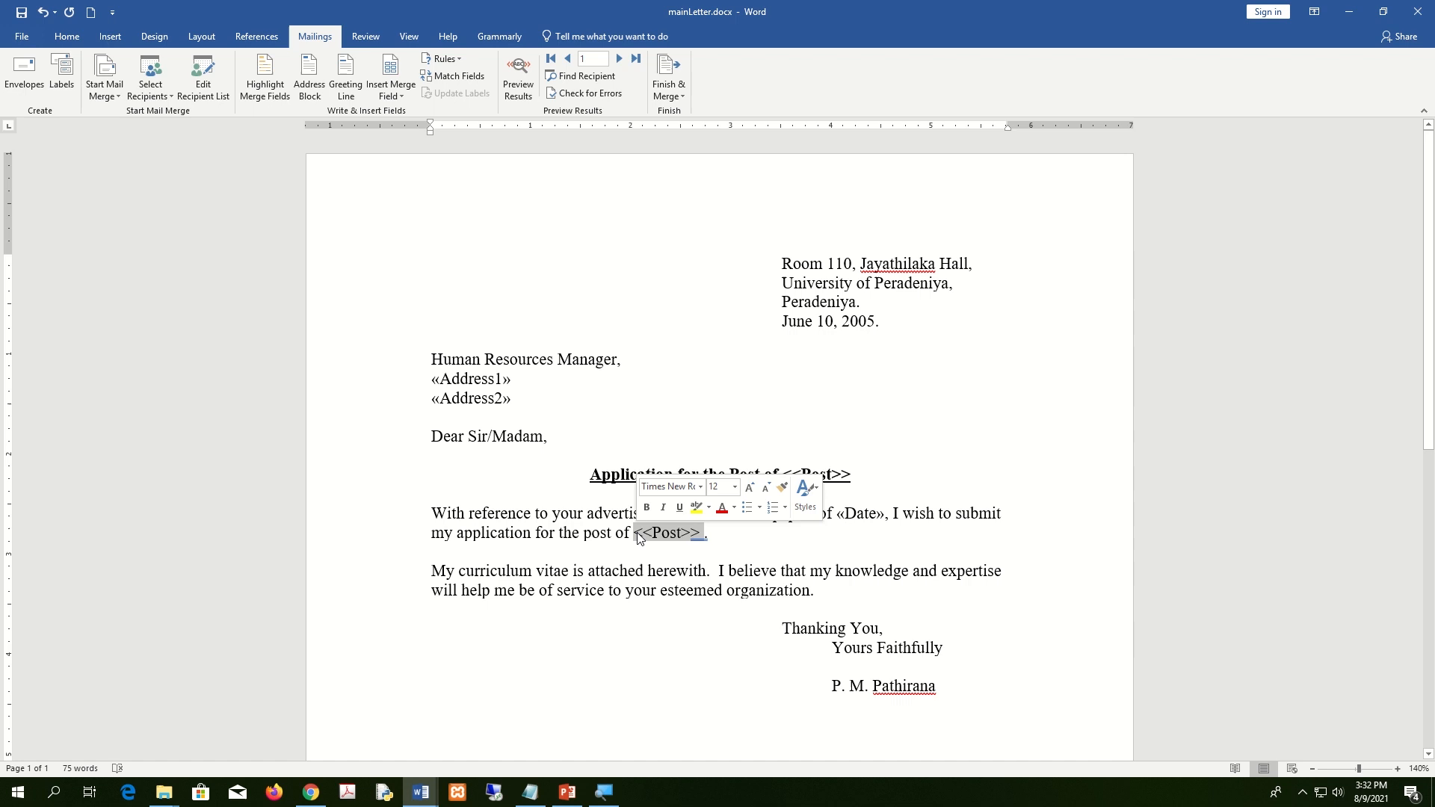
pyautogui.click(401, 96)
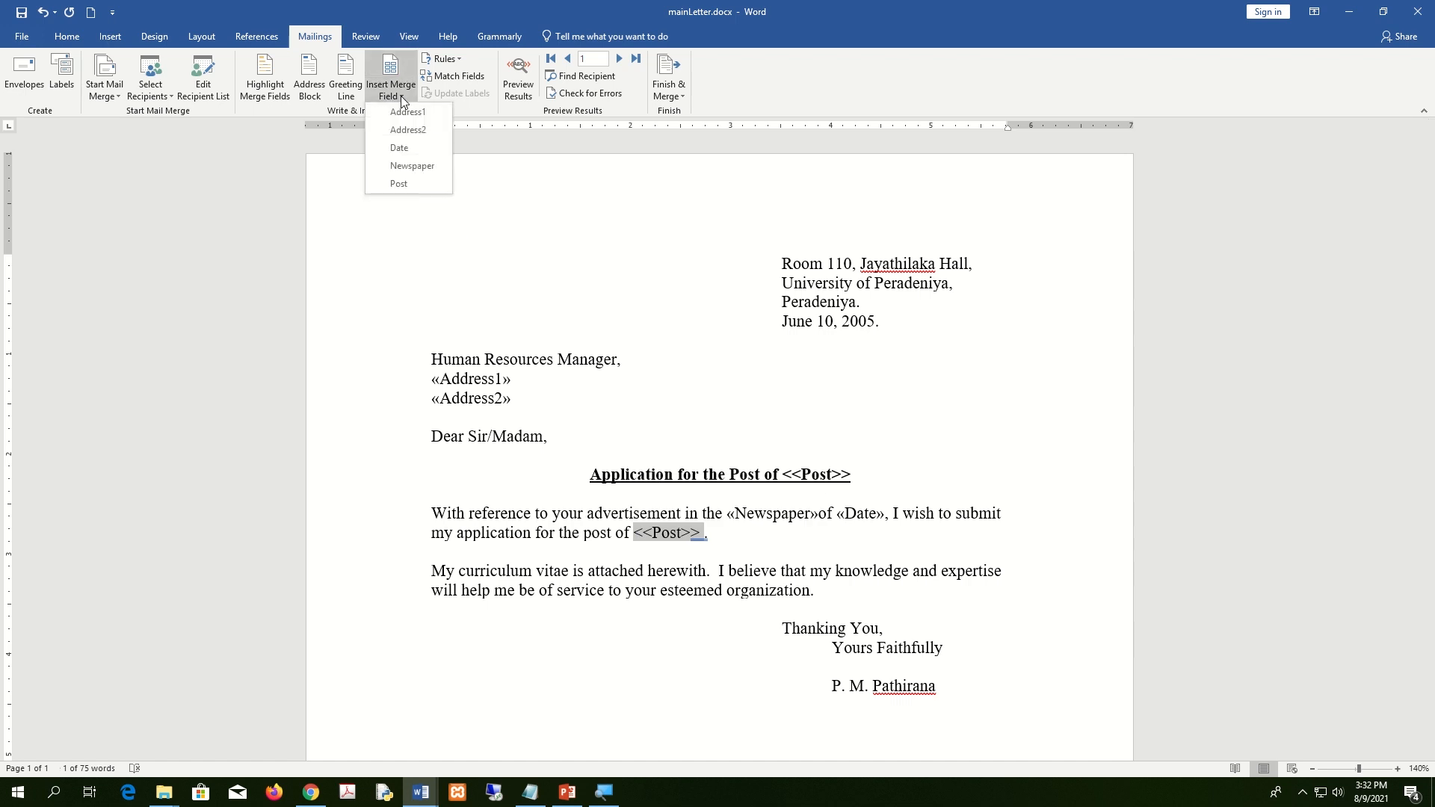
pyautogui.click(396, 183)
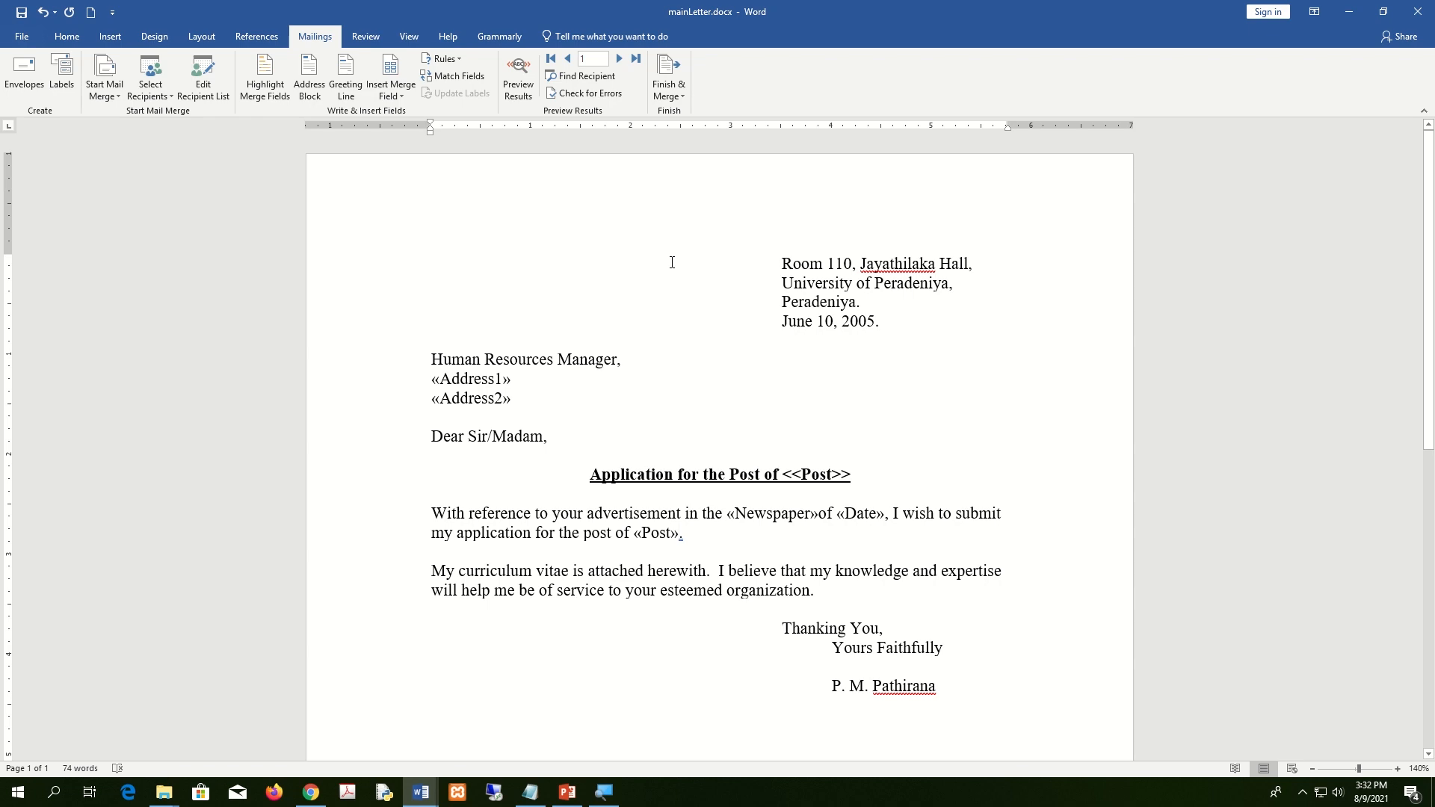
pyautogui.scroll(-10, 912, 428)
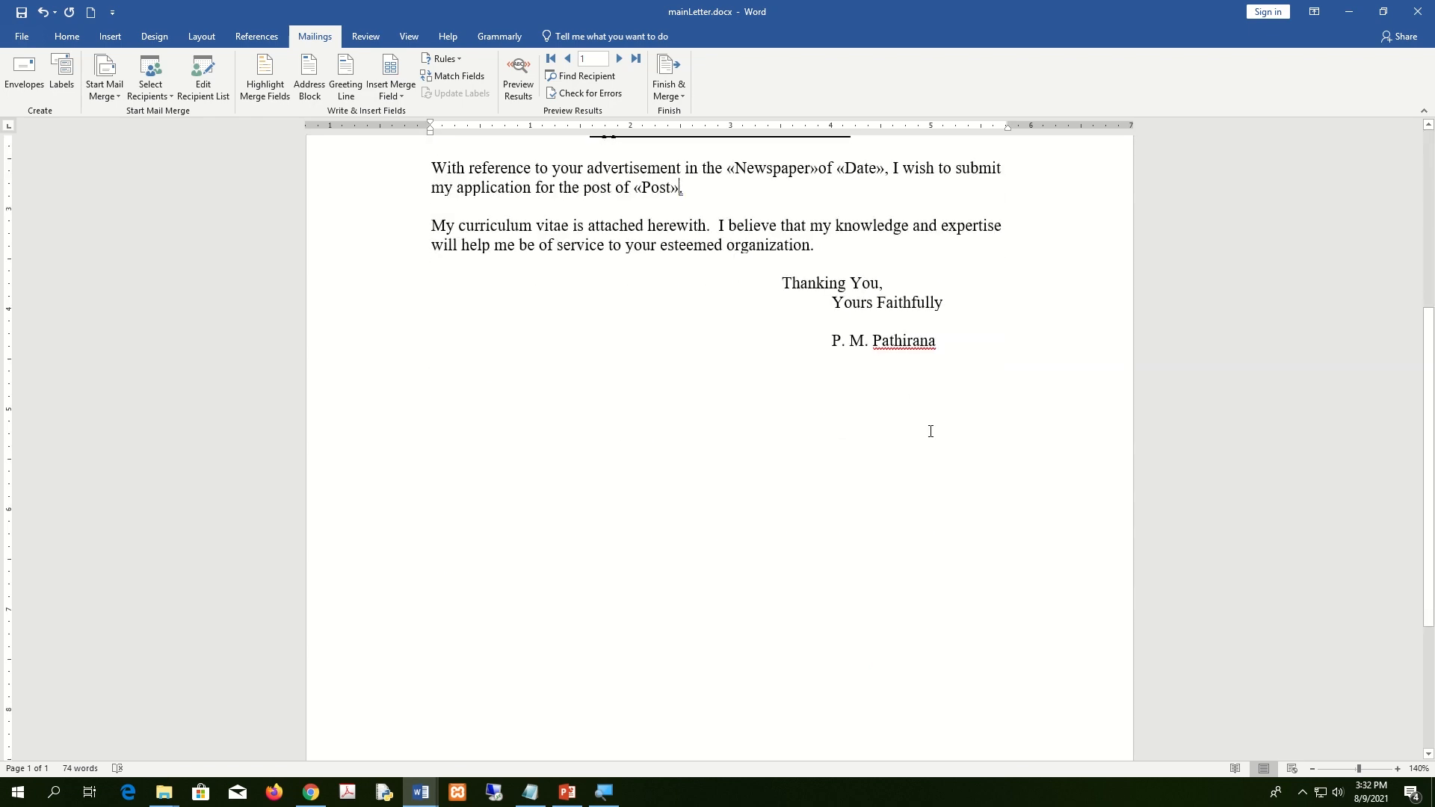
pyautogui.scroll(10, 921, 455)
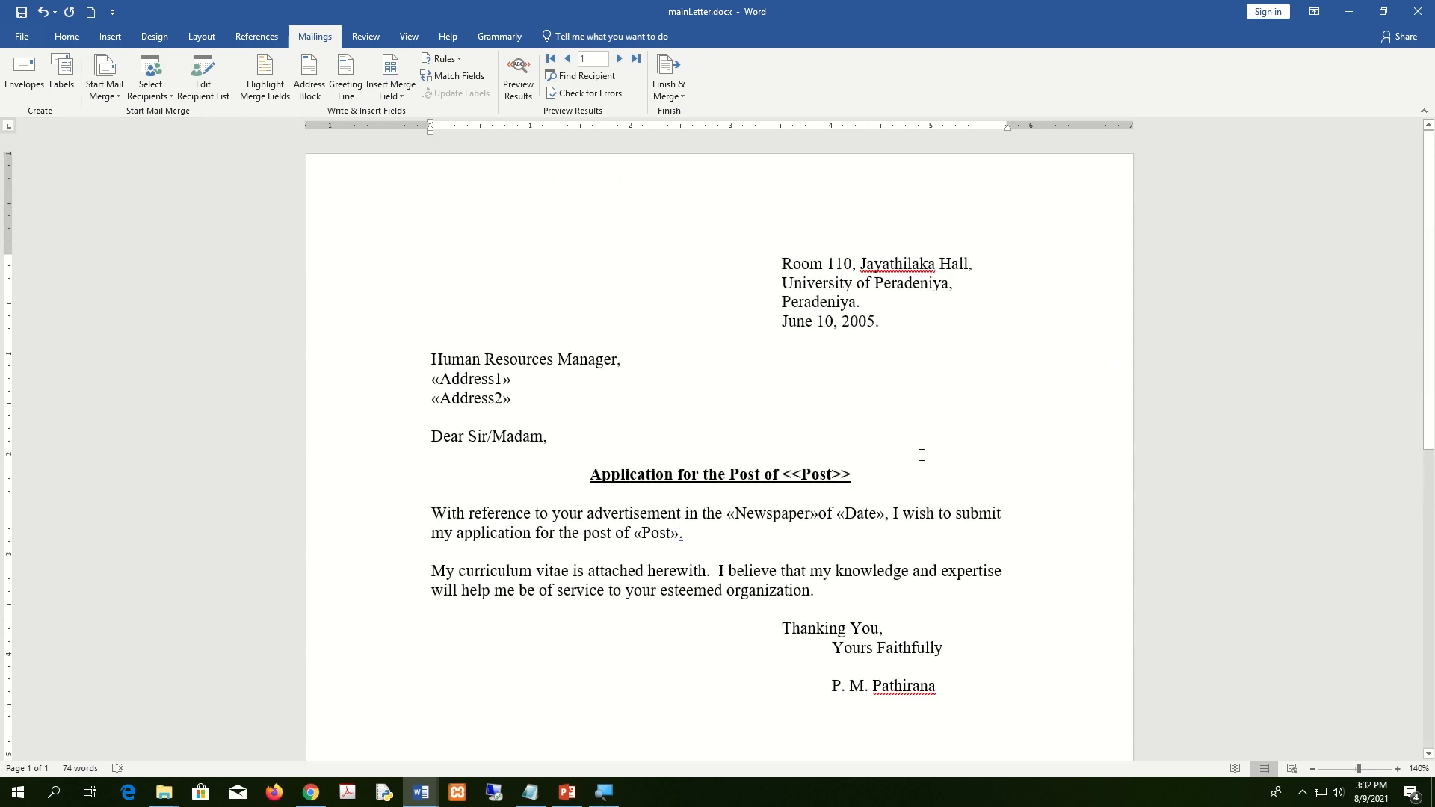
pyautogui.scroll(-5, 922, 455)
pyautogui.scroll(5, 920, 452)
pyautogui.scroll(-3, 918, 456)
pyautogui.scroll(3, 904, 503)
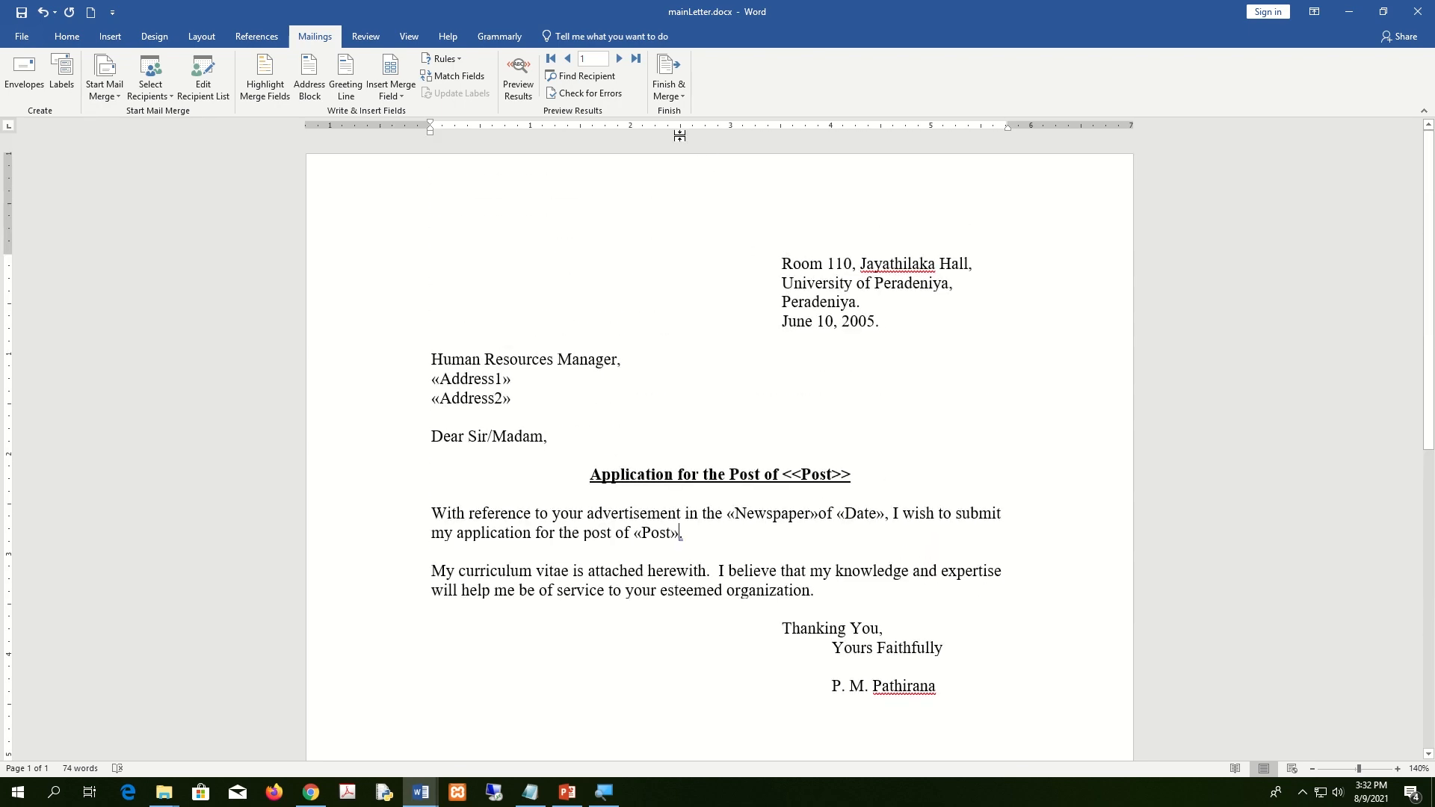
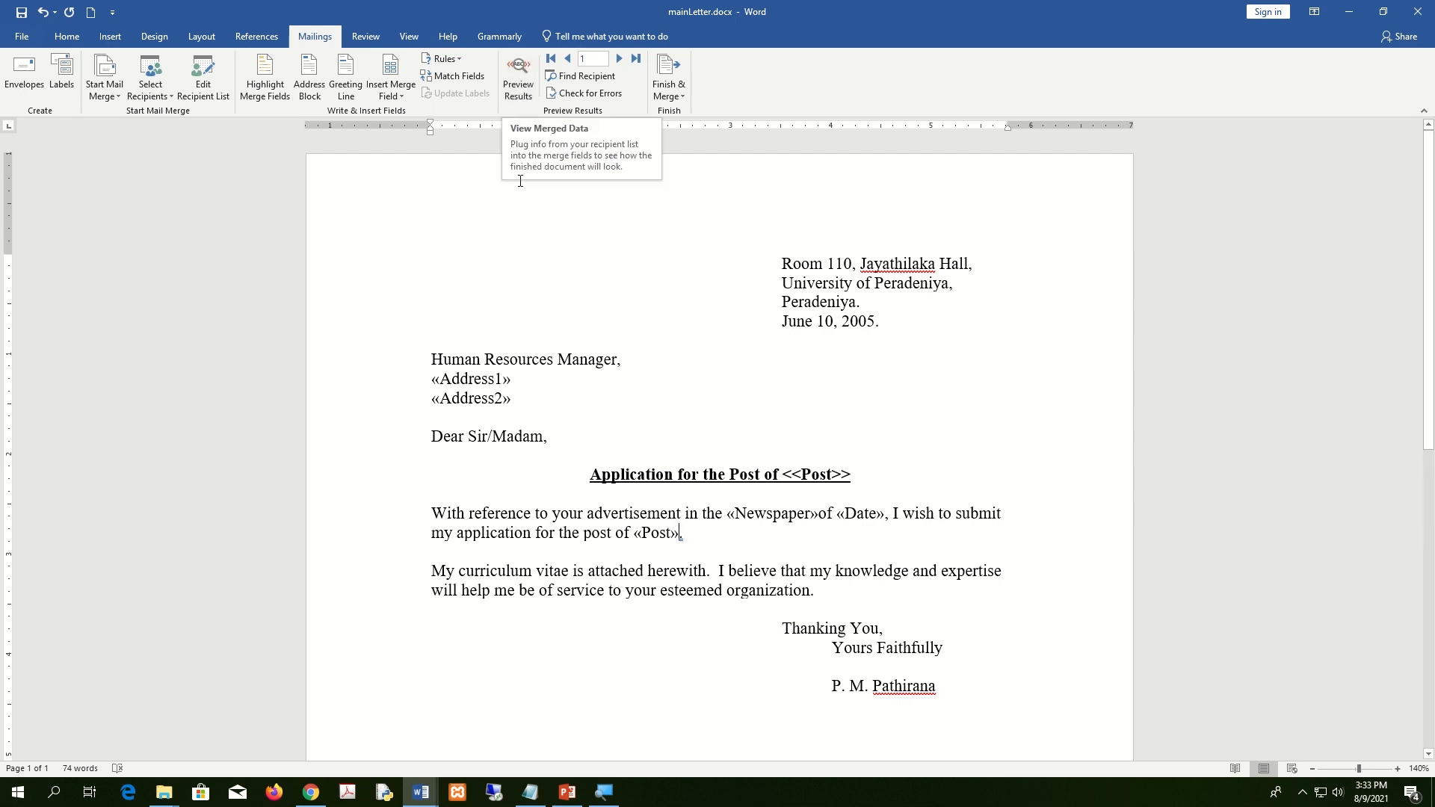
# Preview record 1's data in the letter, snapped right beside File Explorer's Assignment2 folder.
pyautogui.click(527, 83)
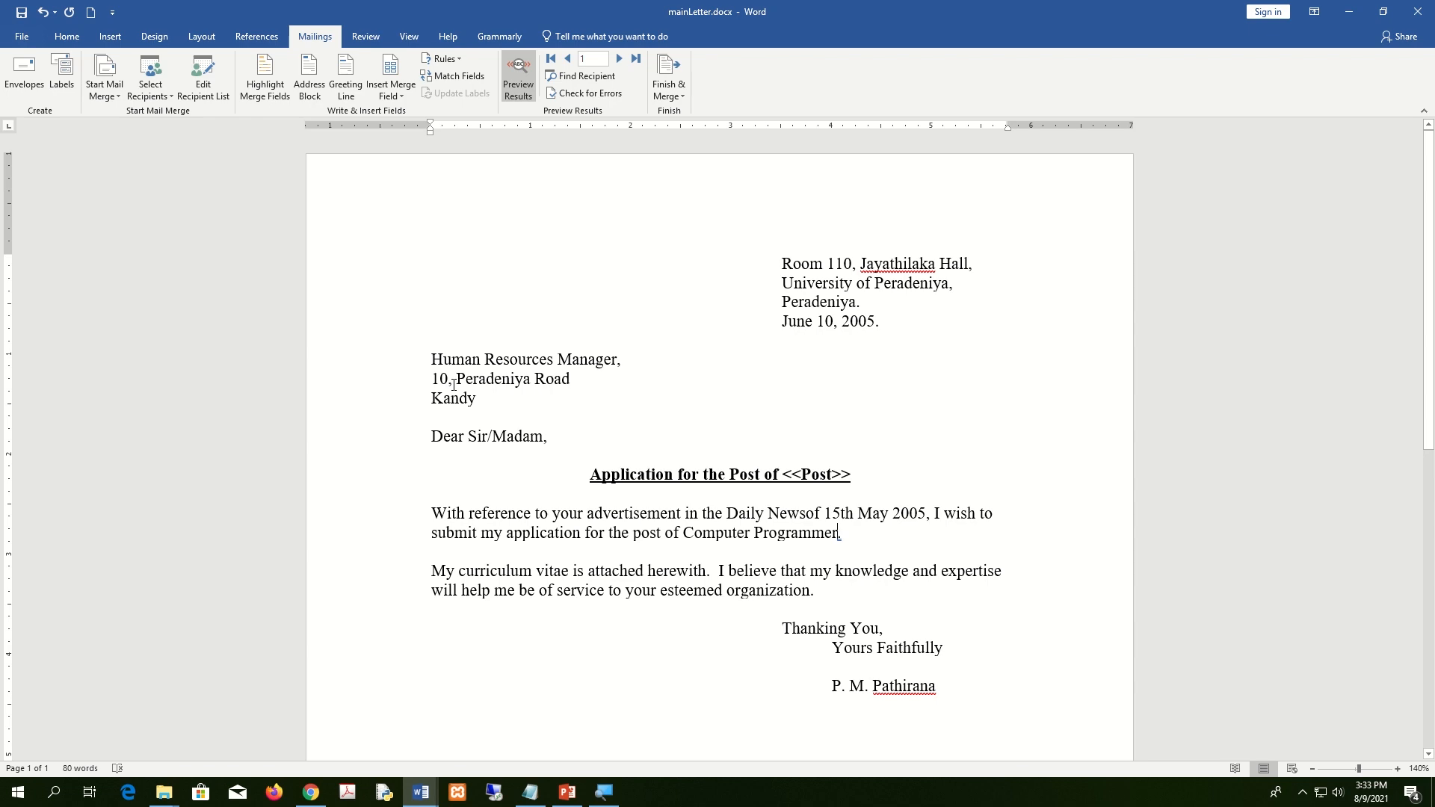
pyautogui.press('super+Right')
pyautogui.click(105, 230)
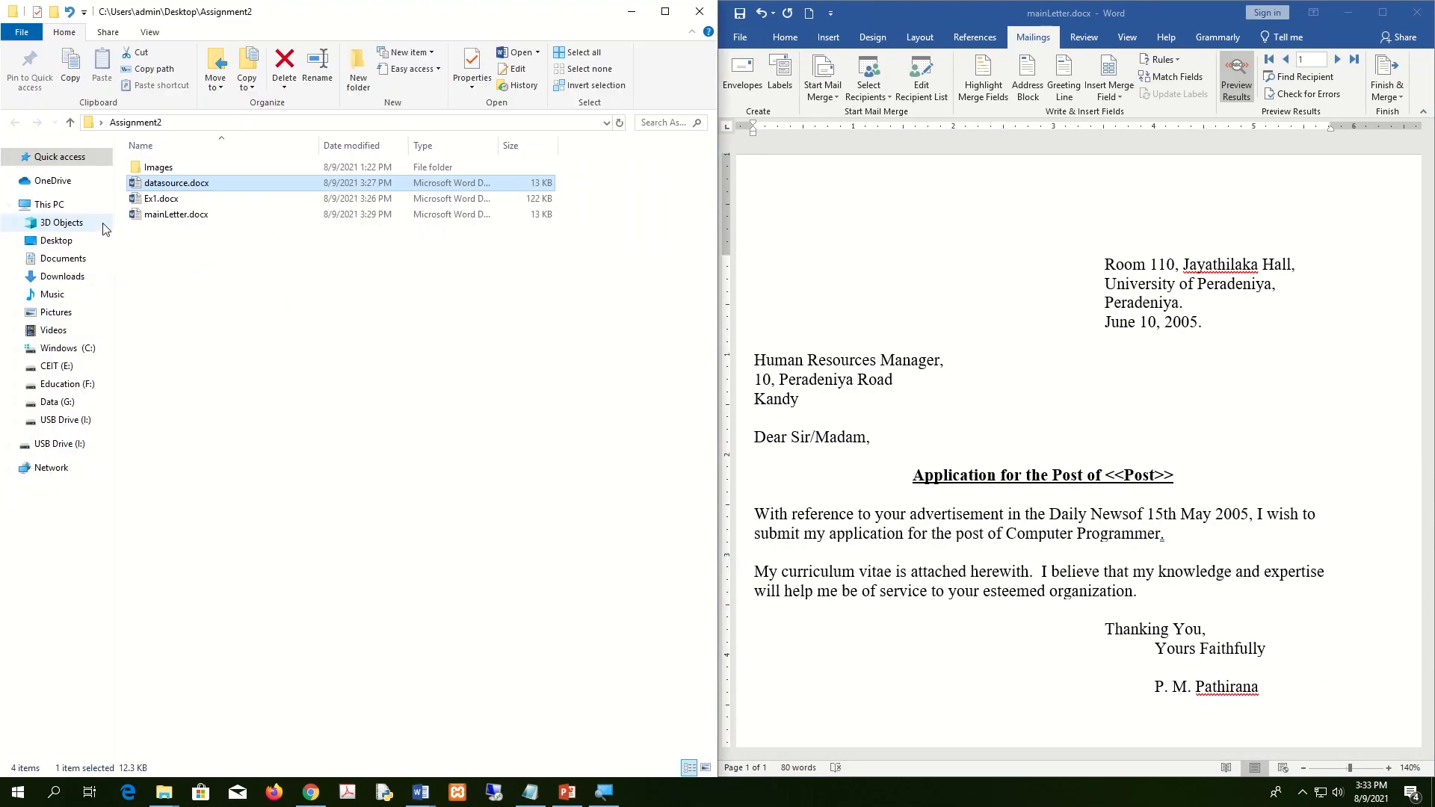
# Open datasource.docx on the left half, beside the main letter.
pyautogui.doubleClick(186, 183)
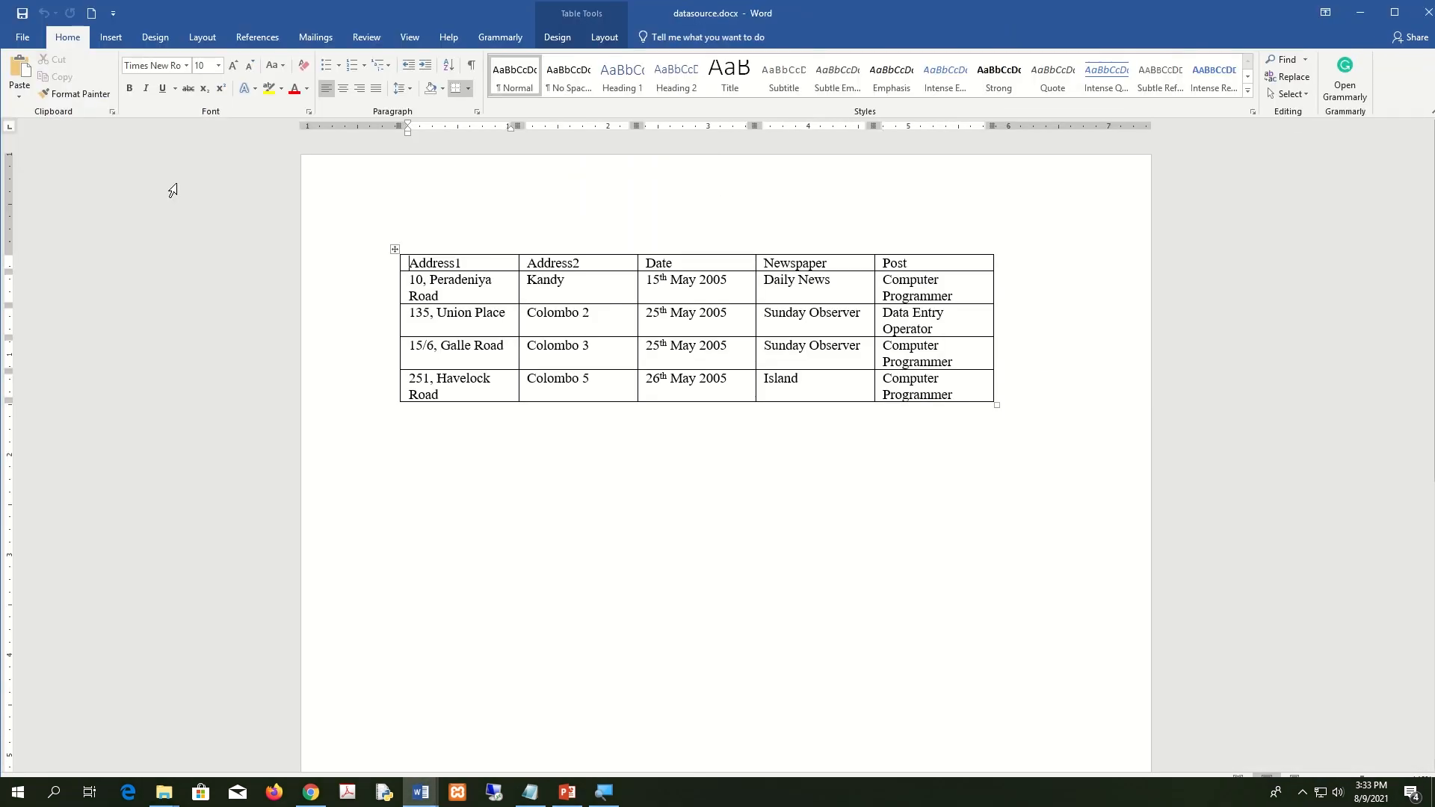
pyautogui.press('super+Left')
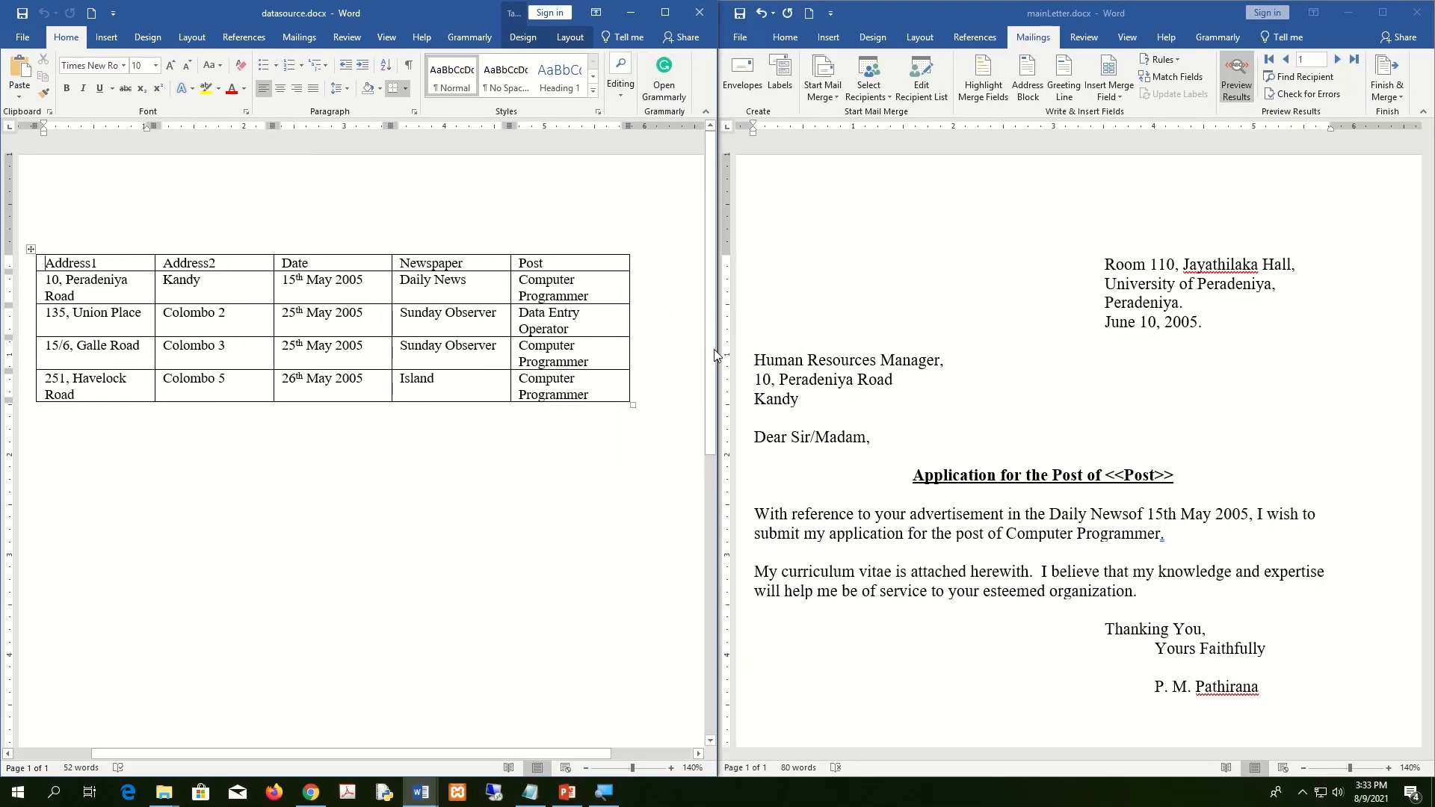
pyautogui.click(873, 348)
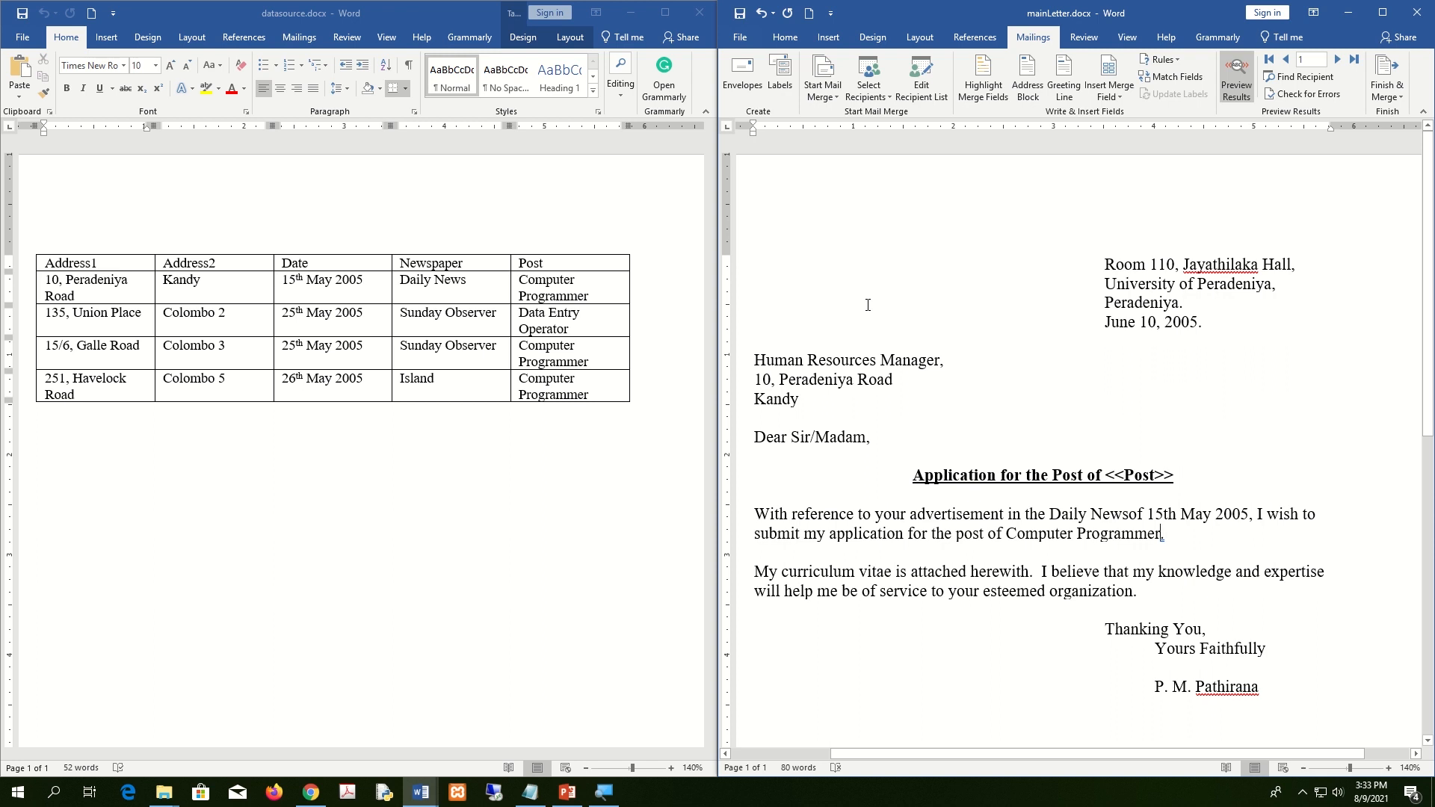
# Show the merge fields and inspect «Address1», «Address2», «Newspaper», «Date» and «Post».
pyautogui.click(1233, 75)
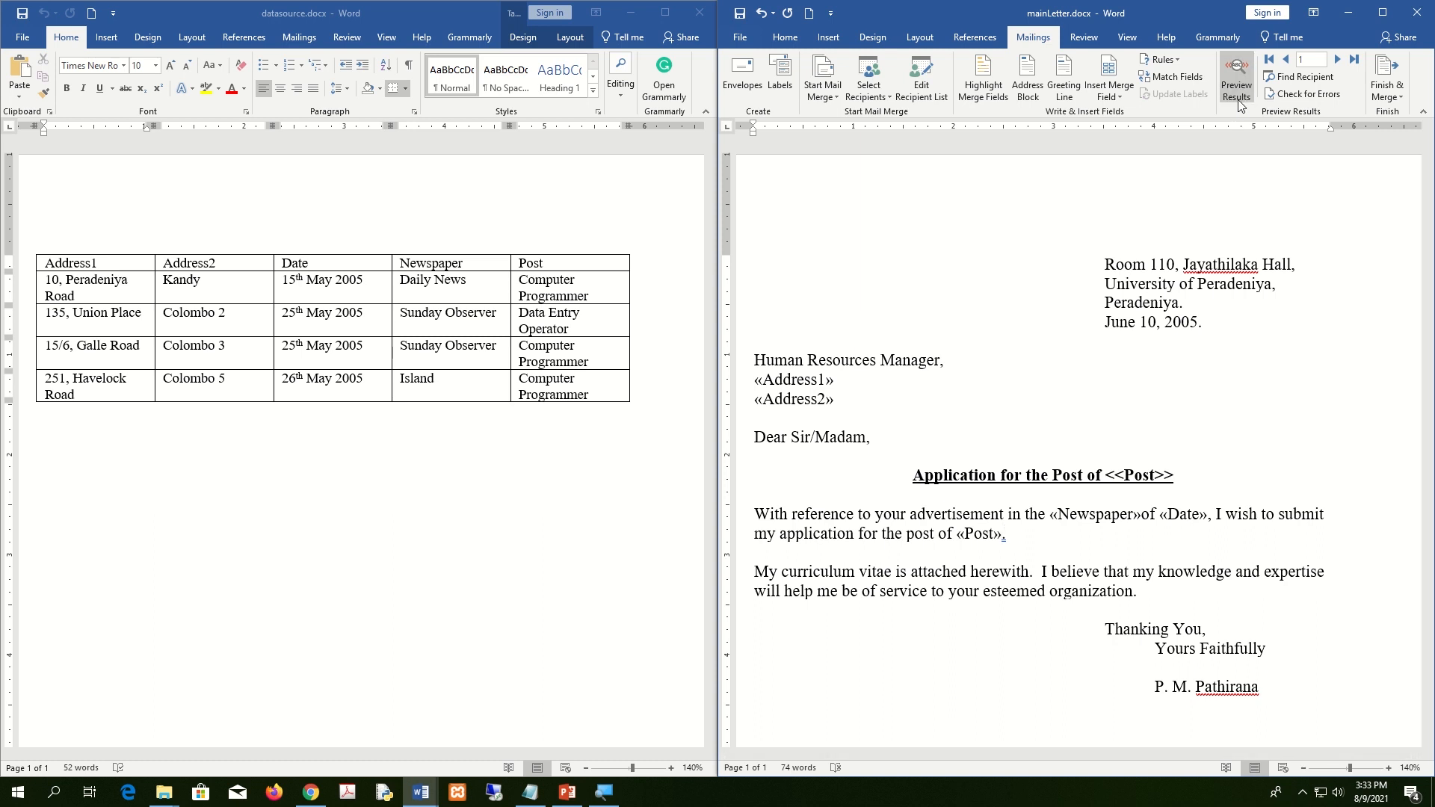
pyautogui.click(1244, 88)
pyautogui.click(1237, 79)
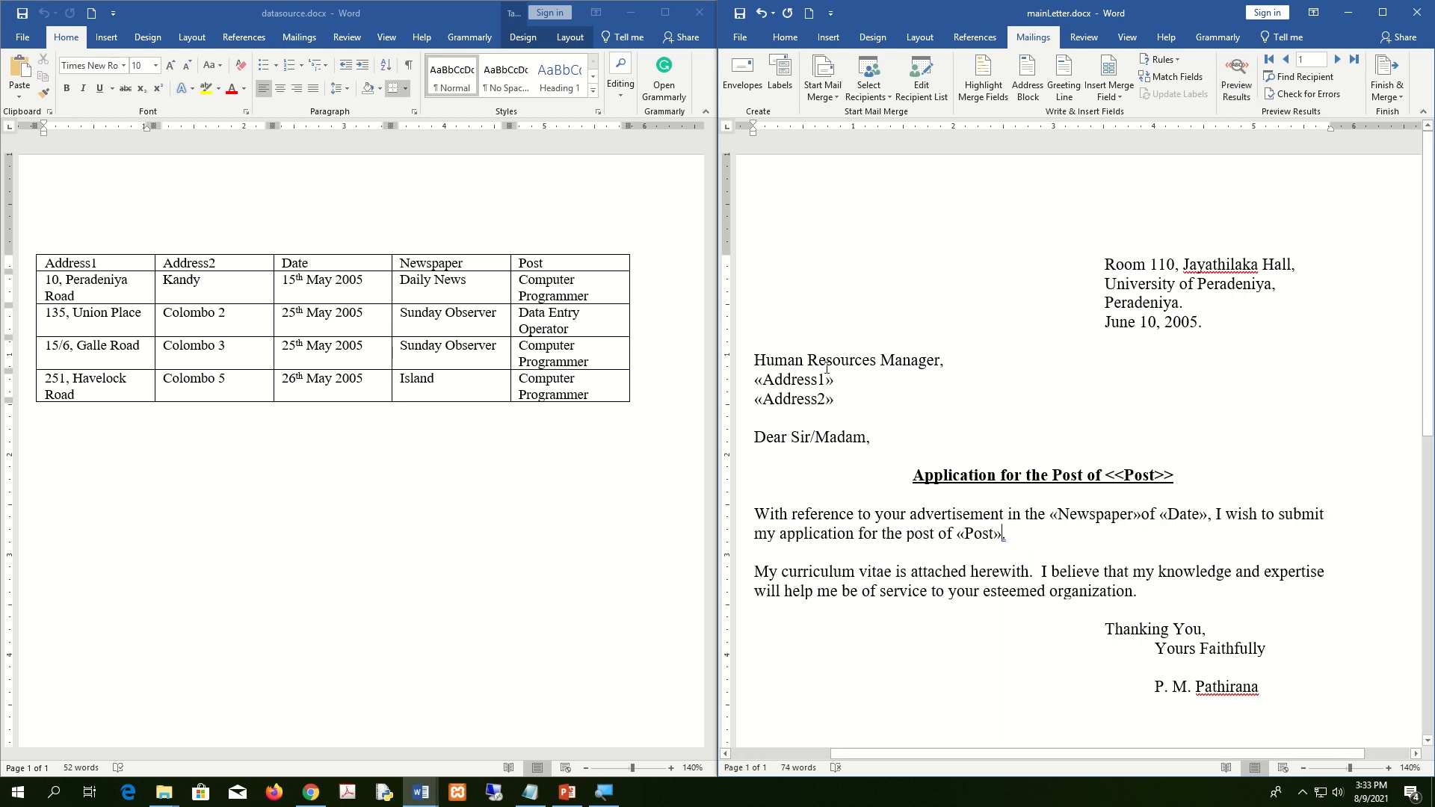
pyautogui.click(814, 383)
pyautogui.click(812, 404)
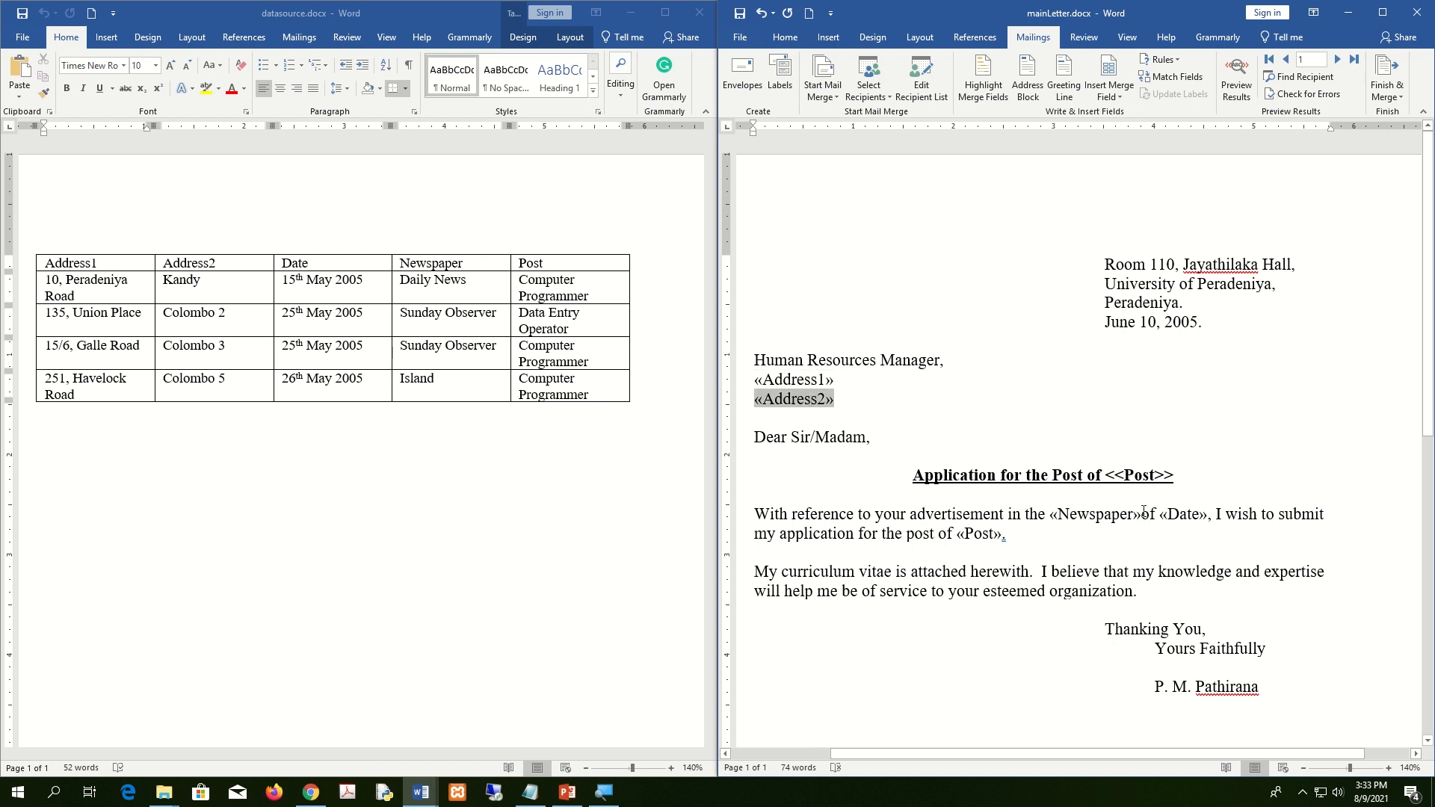
pyautogui.click(1108, 514)
pyautogui.click(1185, 514)
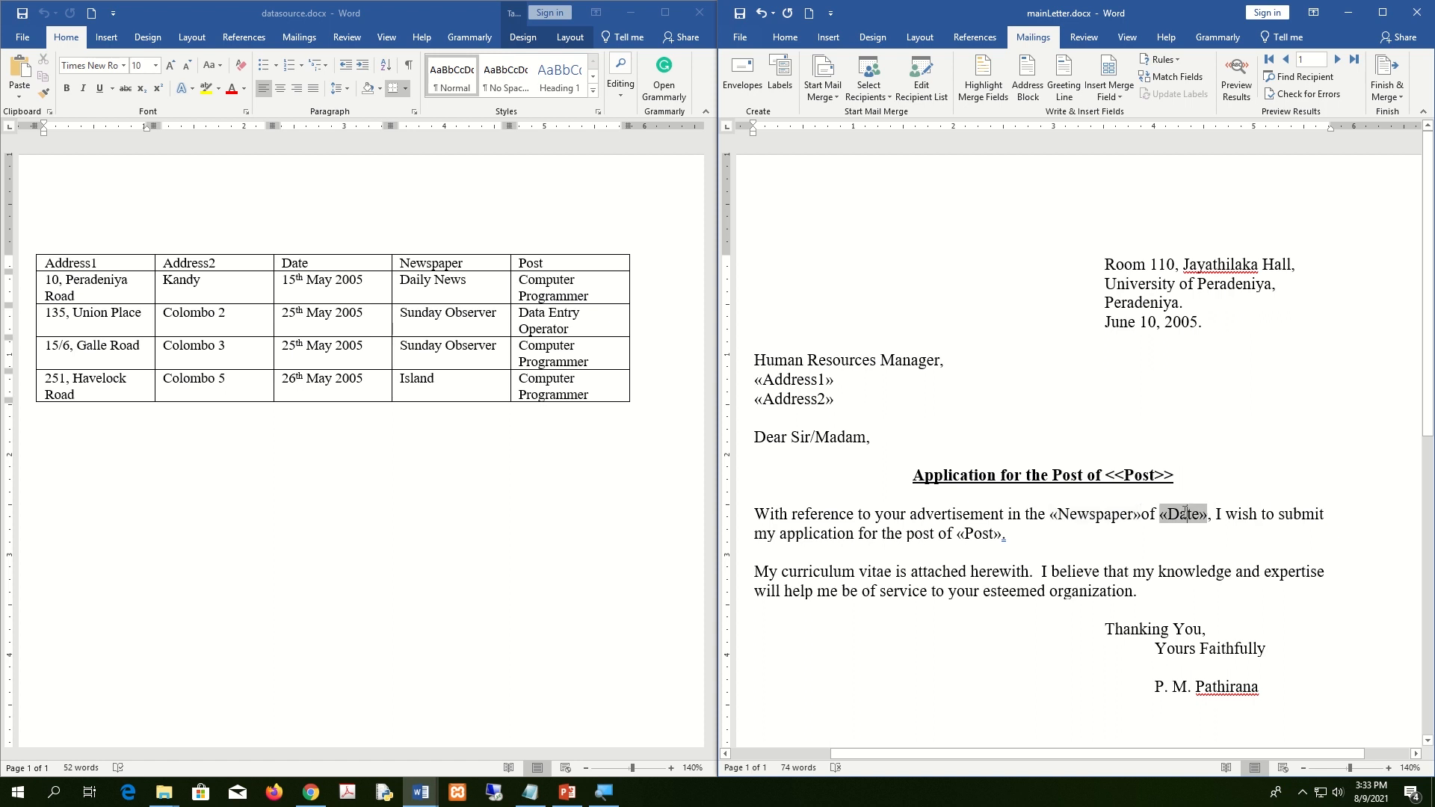
pyautogui.click(985, 532)
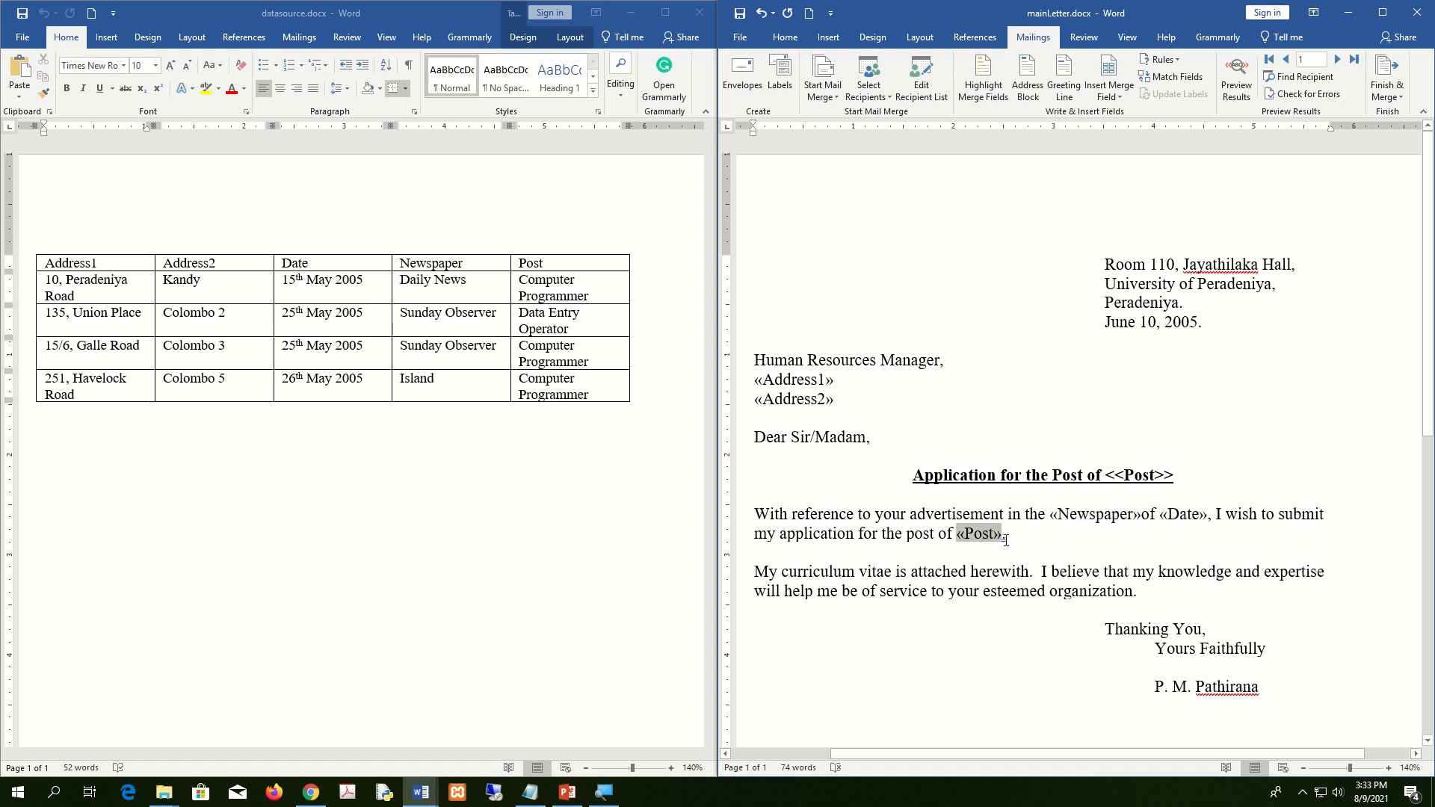
# Preview record 1 again and check its merged address lines and Daily News value.
pyautogui.click(1243, 87)
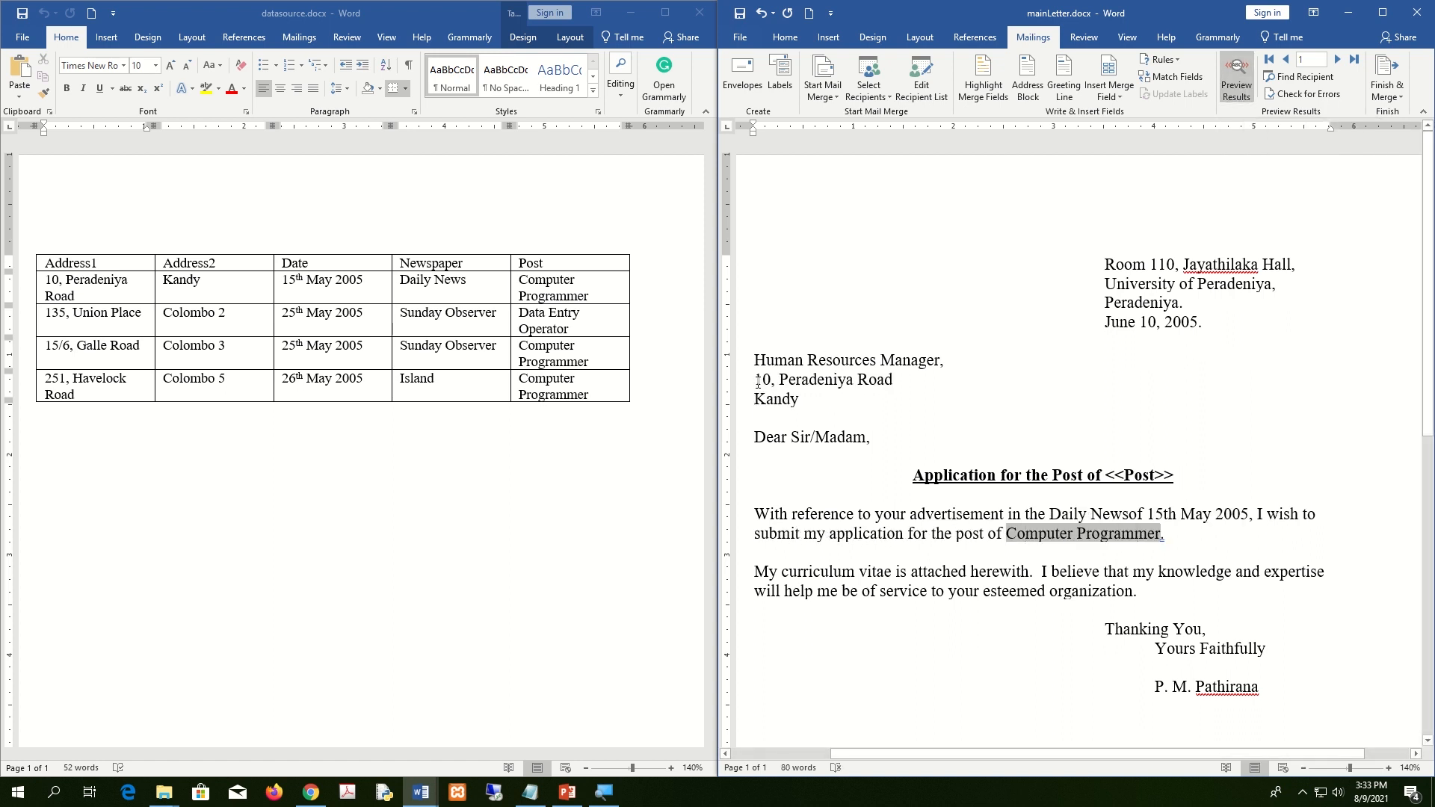
pyautogui.click(800, 392)
pyautogui.moveTo(800, 392); pyautogui.dragTo(754, 378)
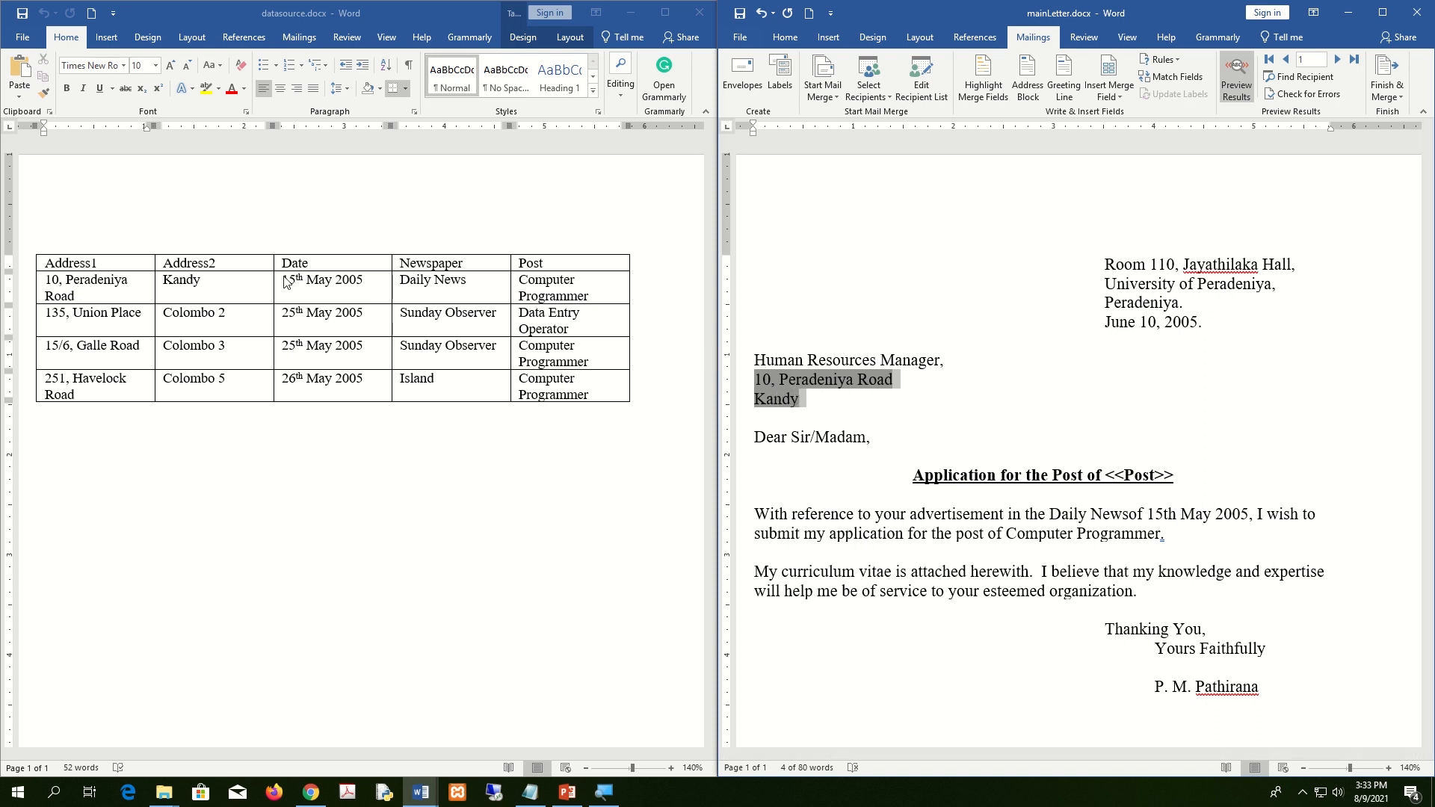
pyautogui.click(1111, 516)
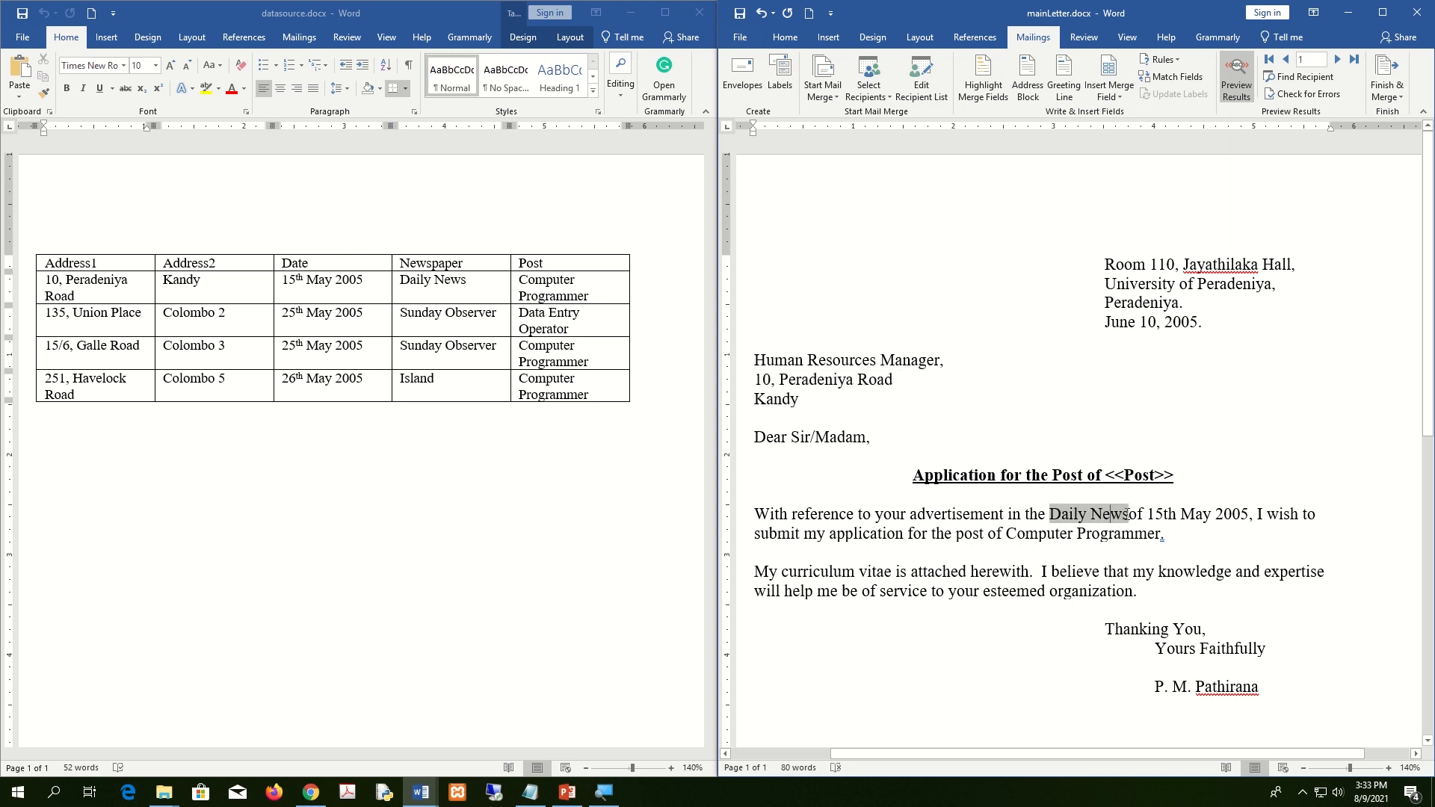
# Toggle the preview off and on, then check Daily News, 15th May 2005 and Computer Programmer.
pyautogui.click(1237, 81)
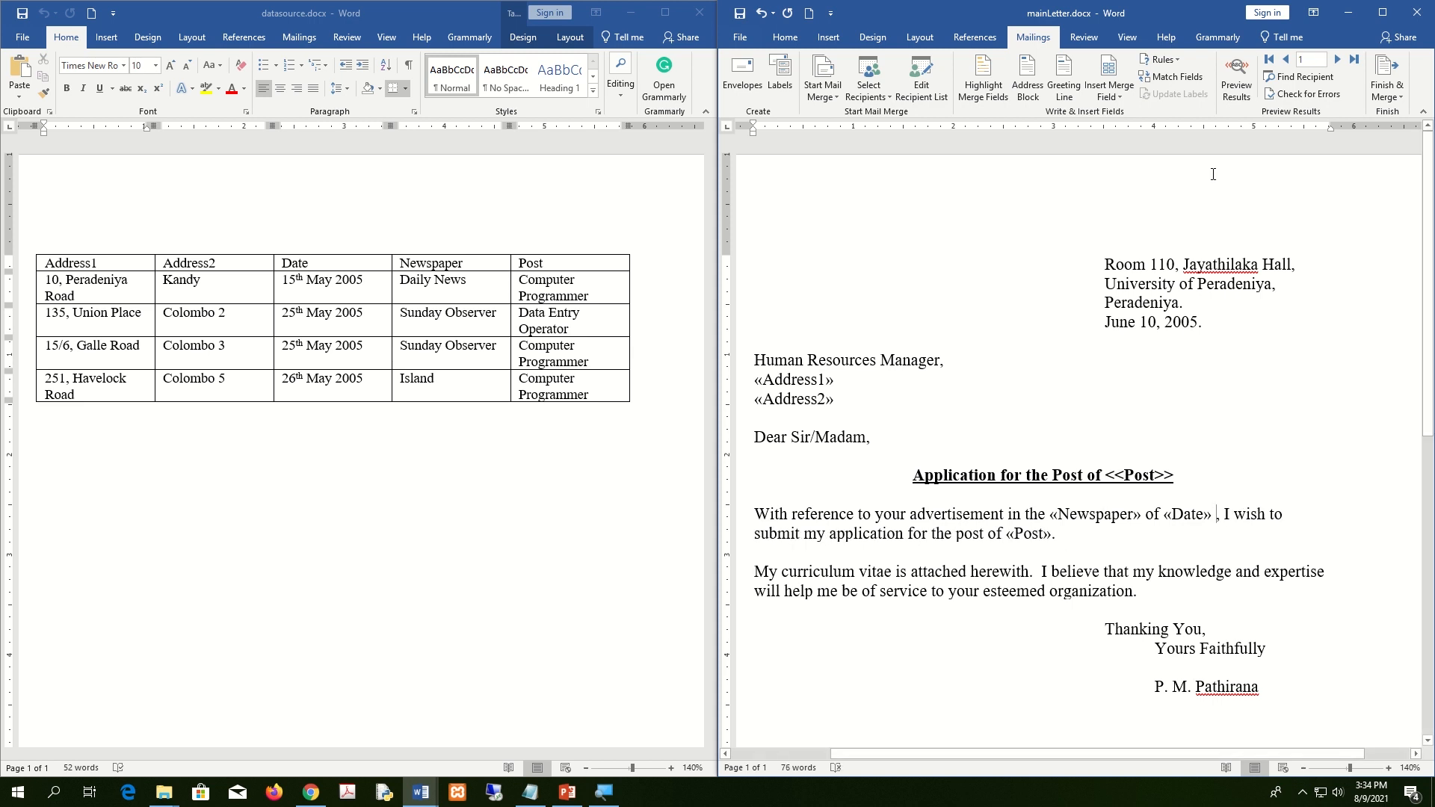
pyautogui.click(1237, 81)
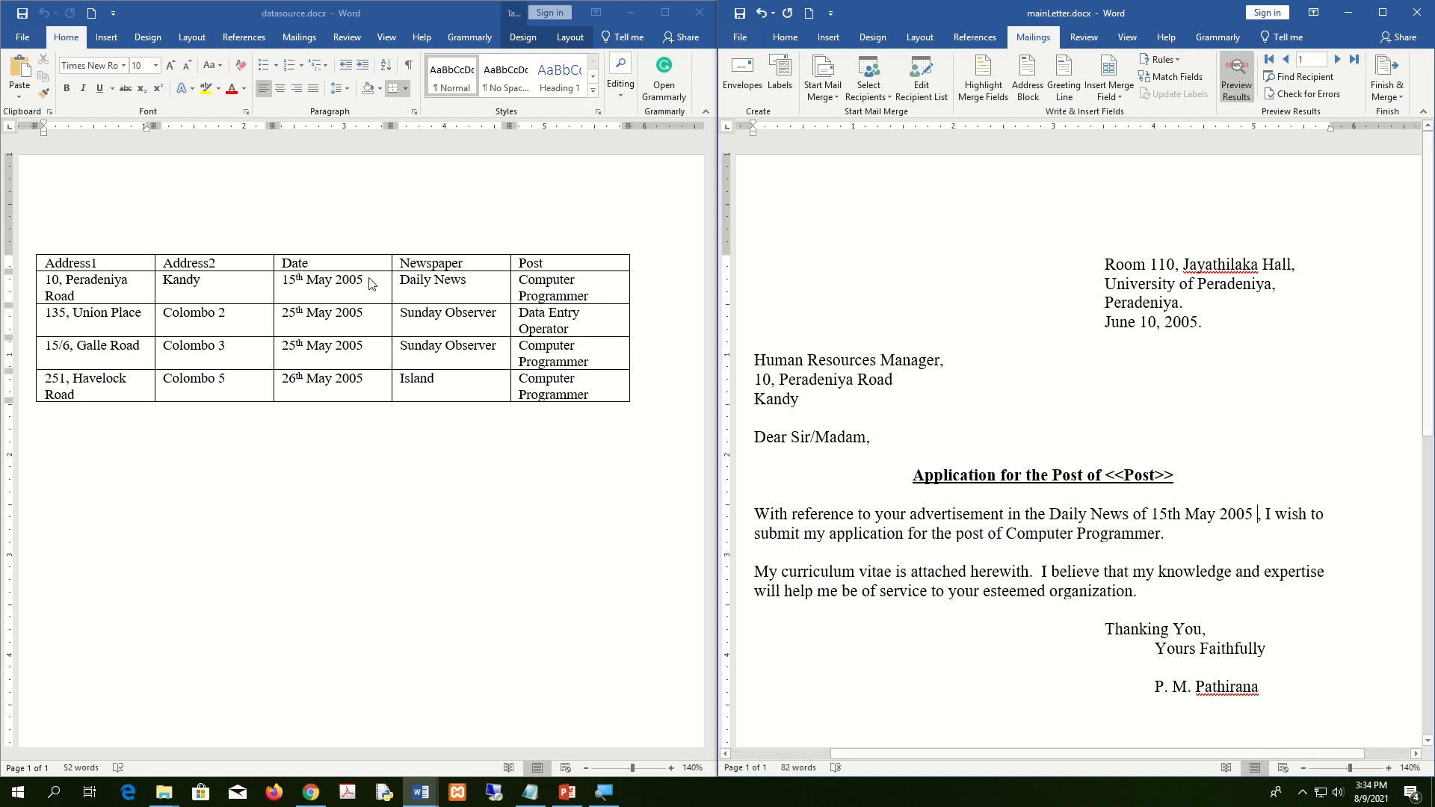
pyautogui.click(1084, 533)
pyautogui.click(1063, 516)
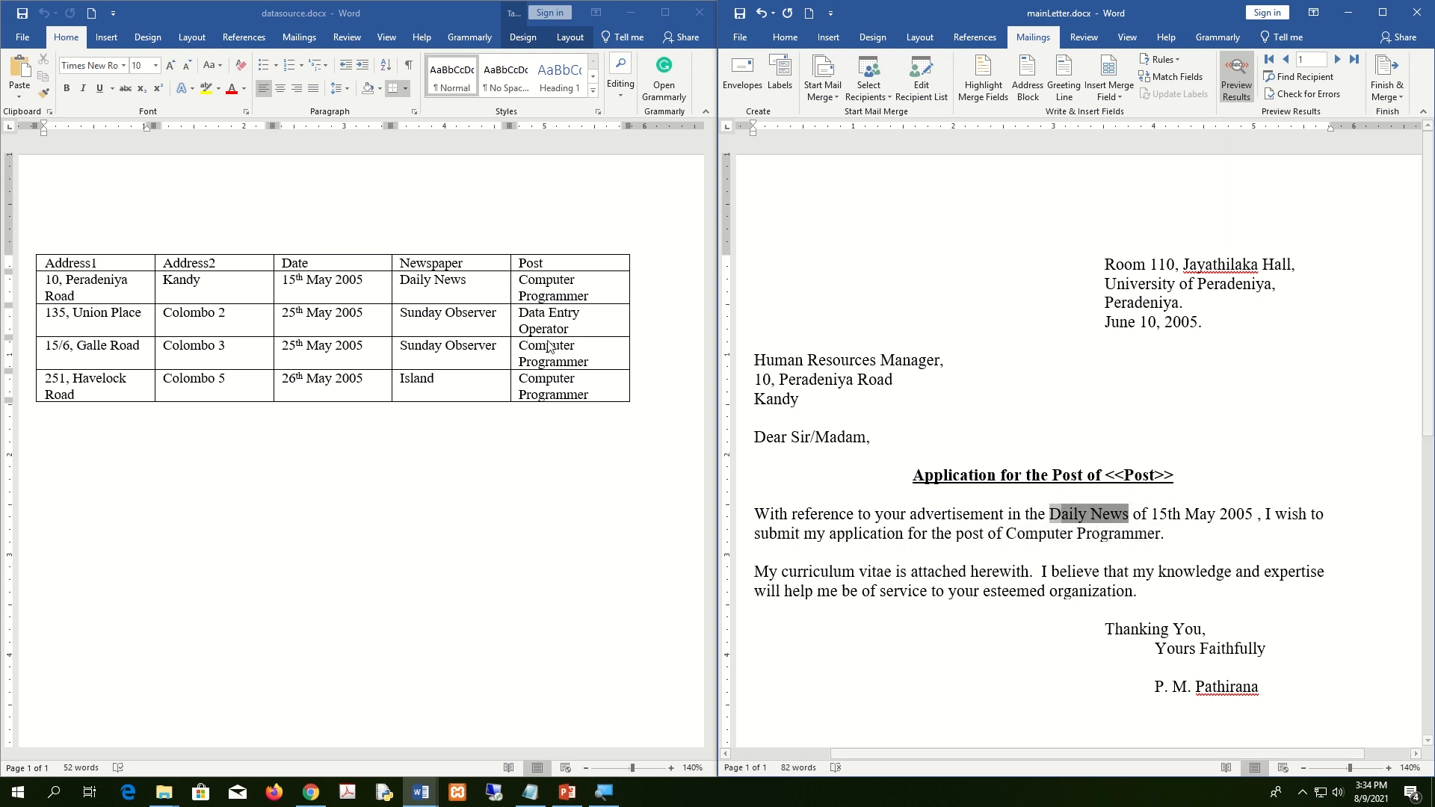
pyautogui.click(1173, 513)
pyautogui.doubleClick(1173, 512)
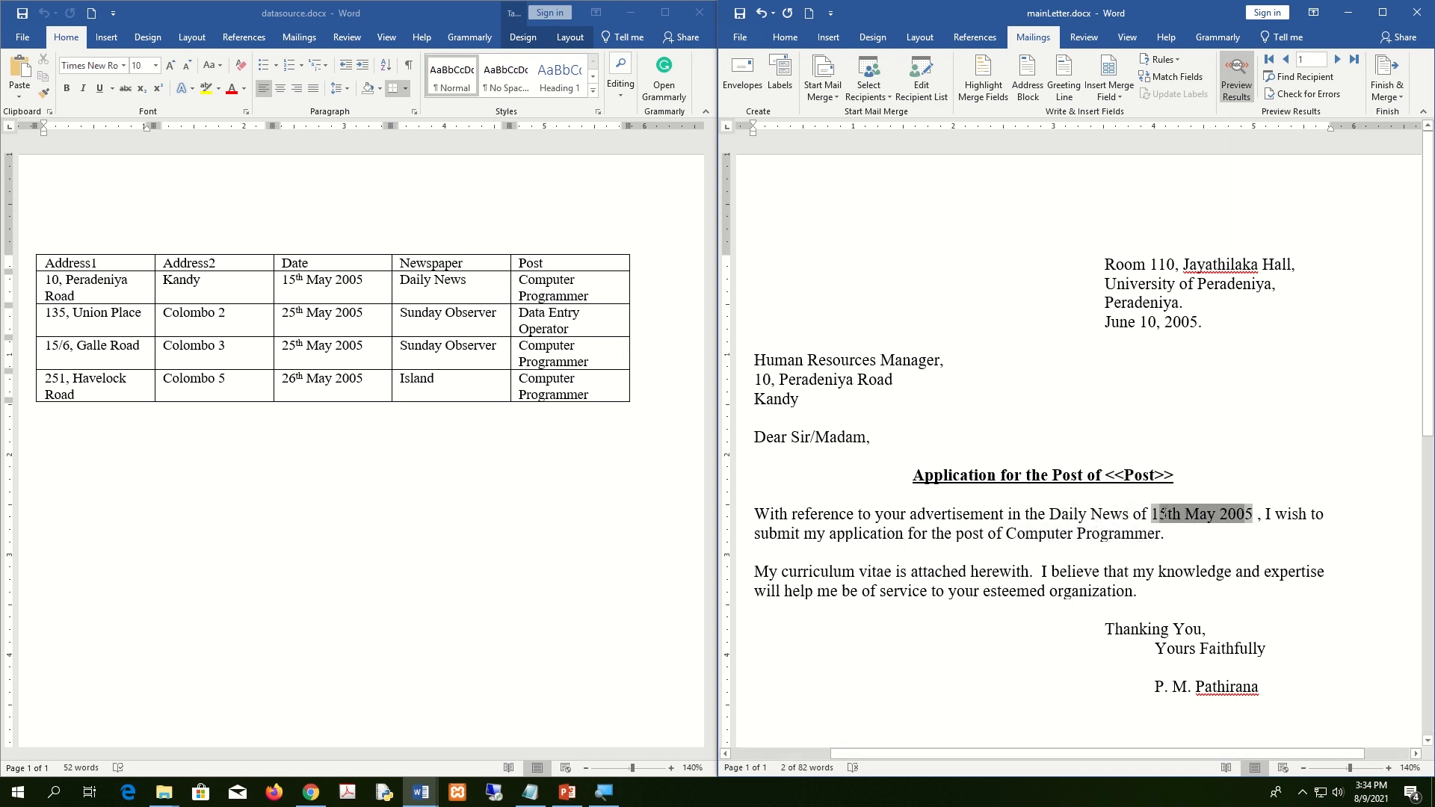
pyautogui.click(1104, 537)
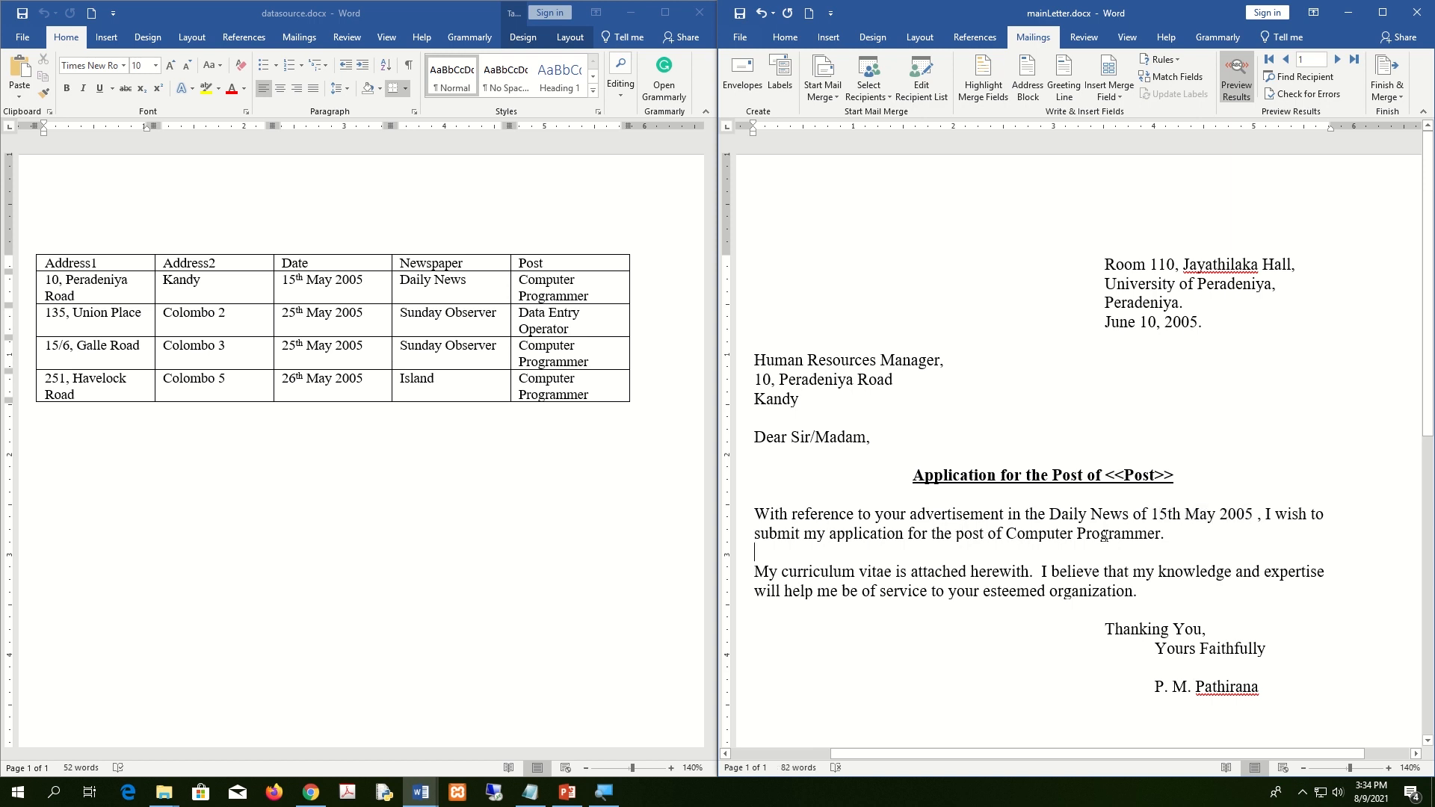
pyautogui.moveTo(1159, 534); pyautogui.dragTo(1012, 536)
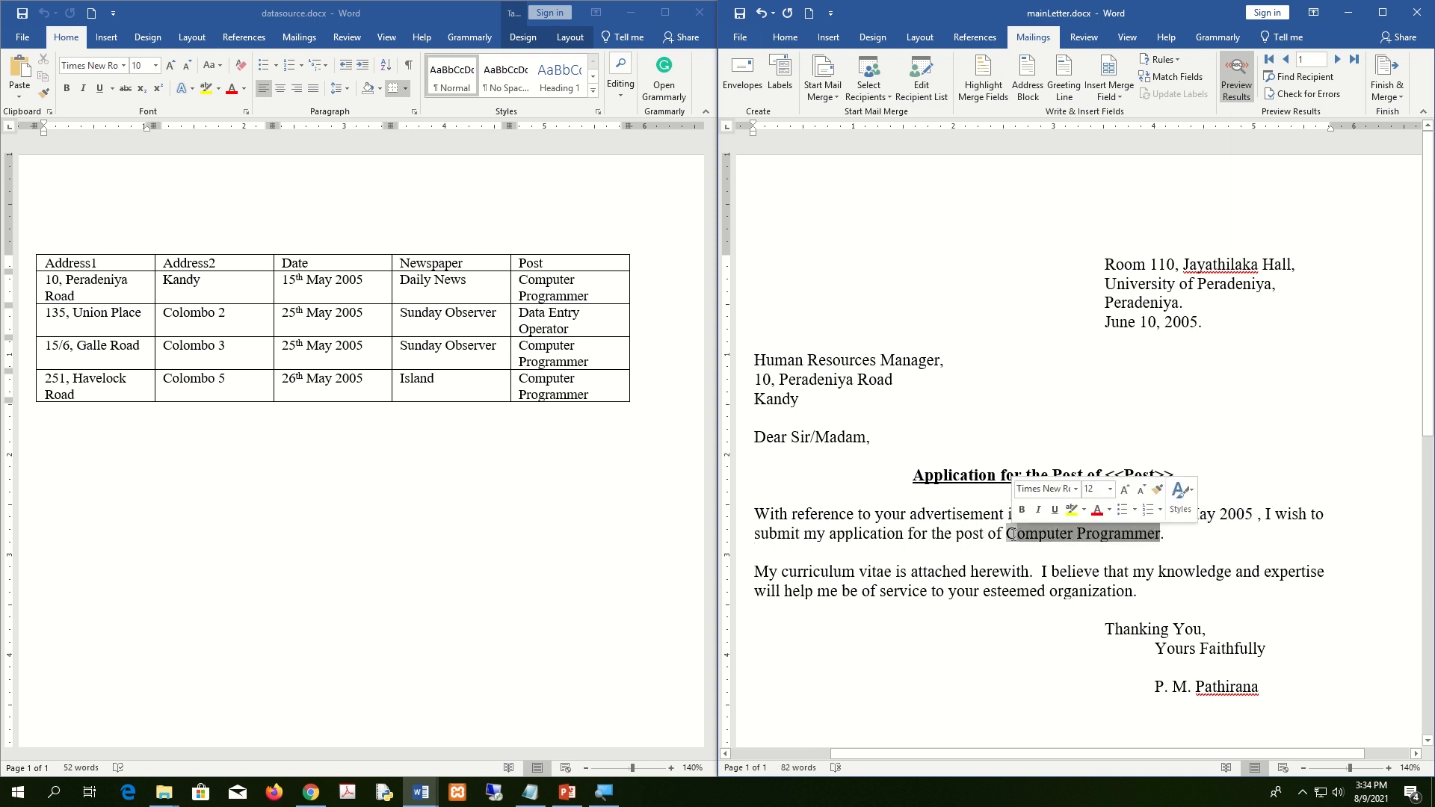
pyautogui.click(756, 416)
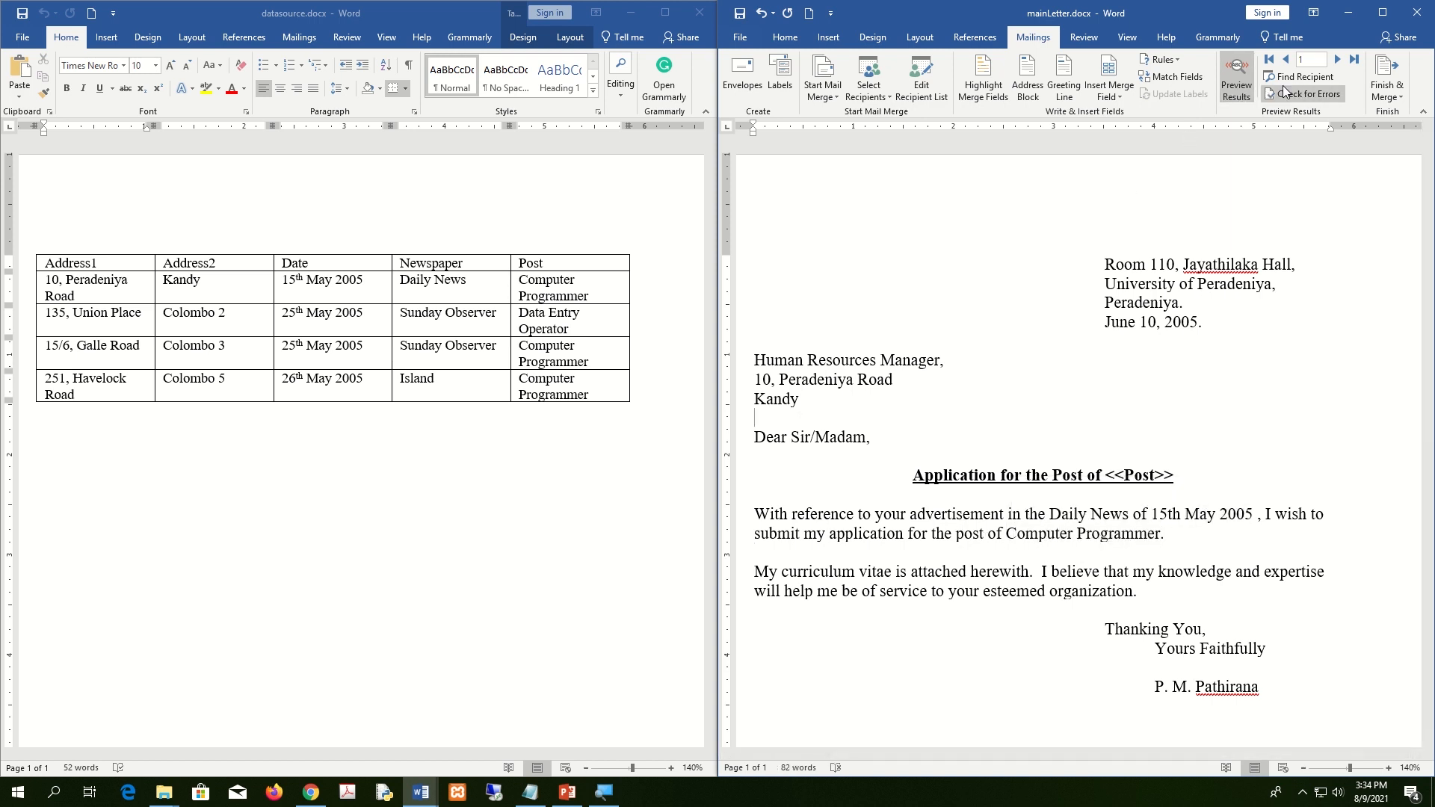
pyautogui.click(1339, 63)
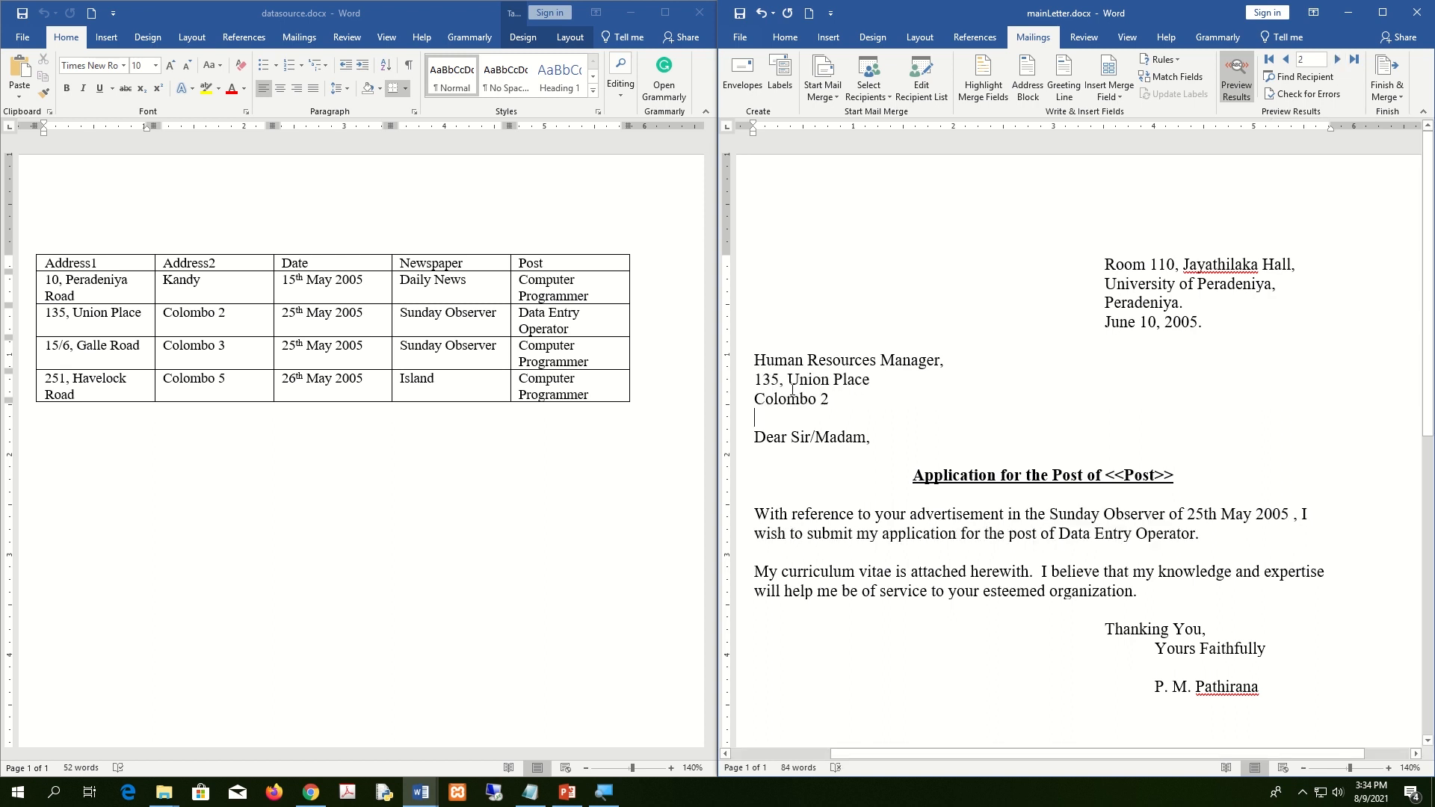
pyautogui.moveTo(831, 399); pyautogui.dragTo(755, 380)
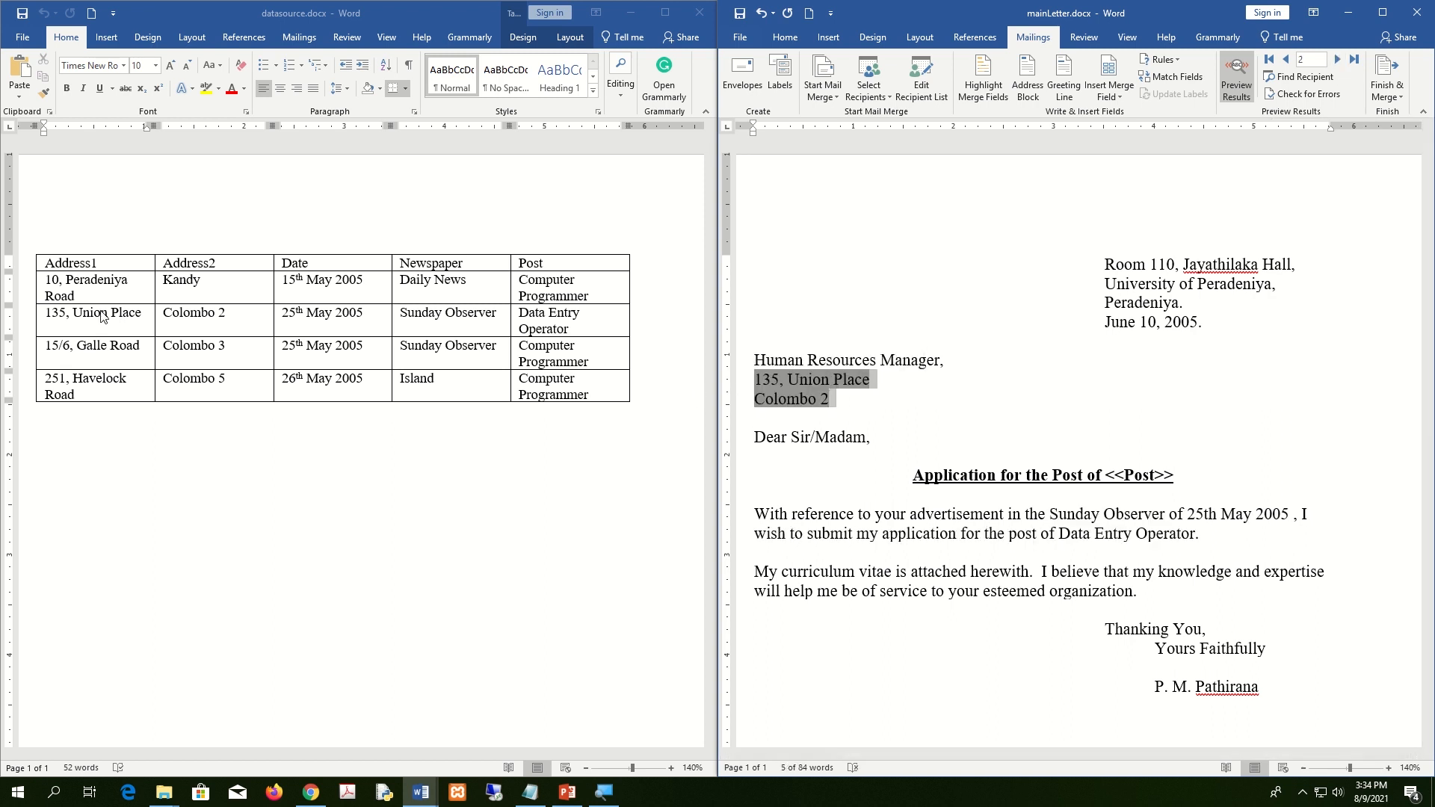
pyautogui.moveTo(870, 380); pyautogui.dragTo(755, 398)
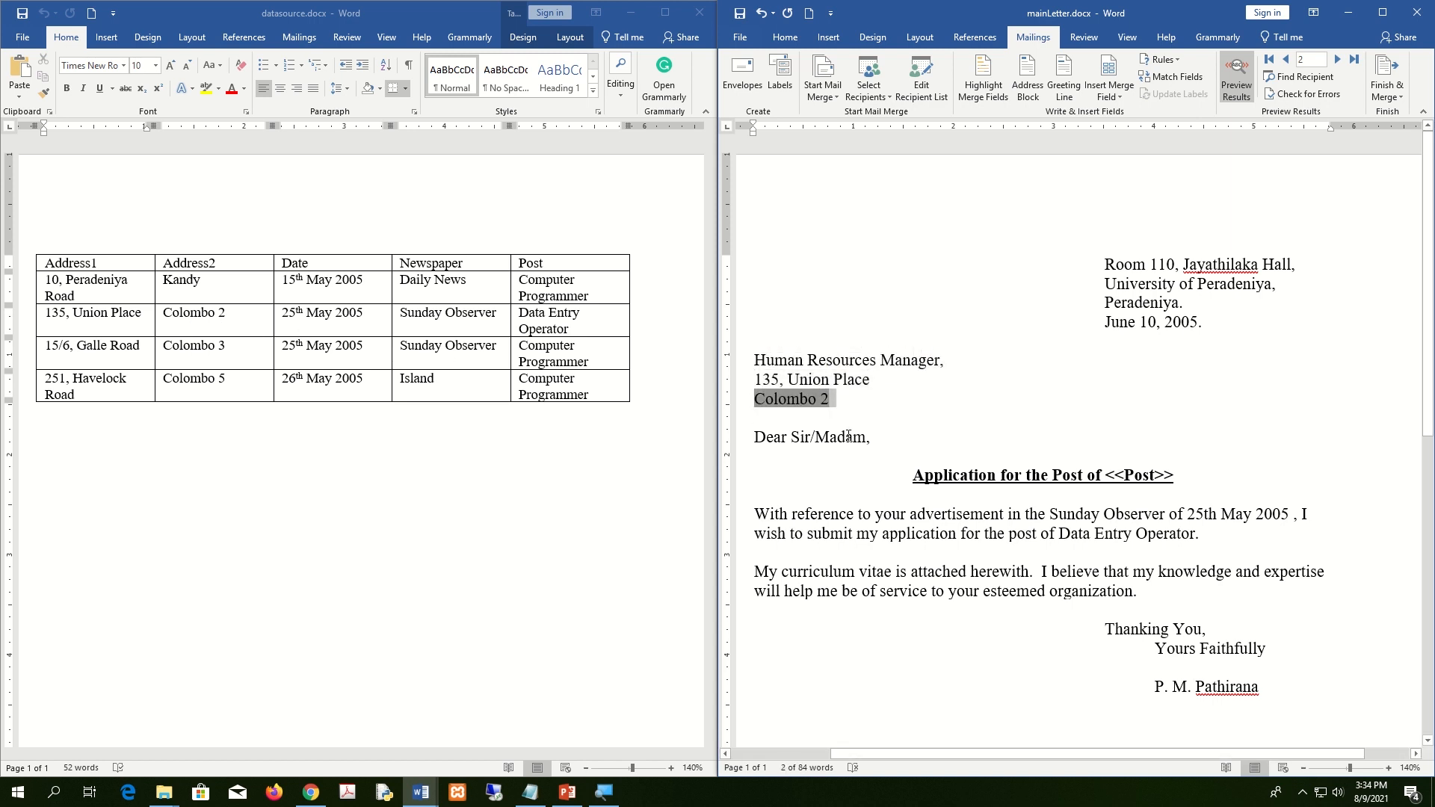
pyautogui.click(1095, 509)
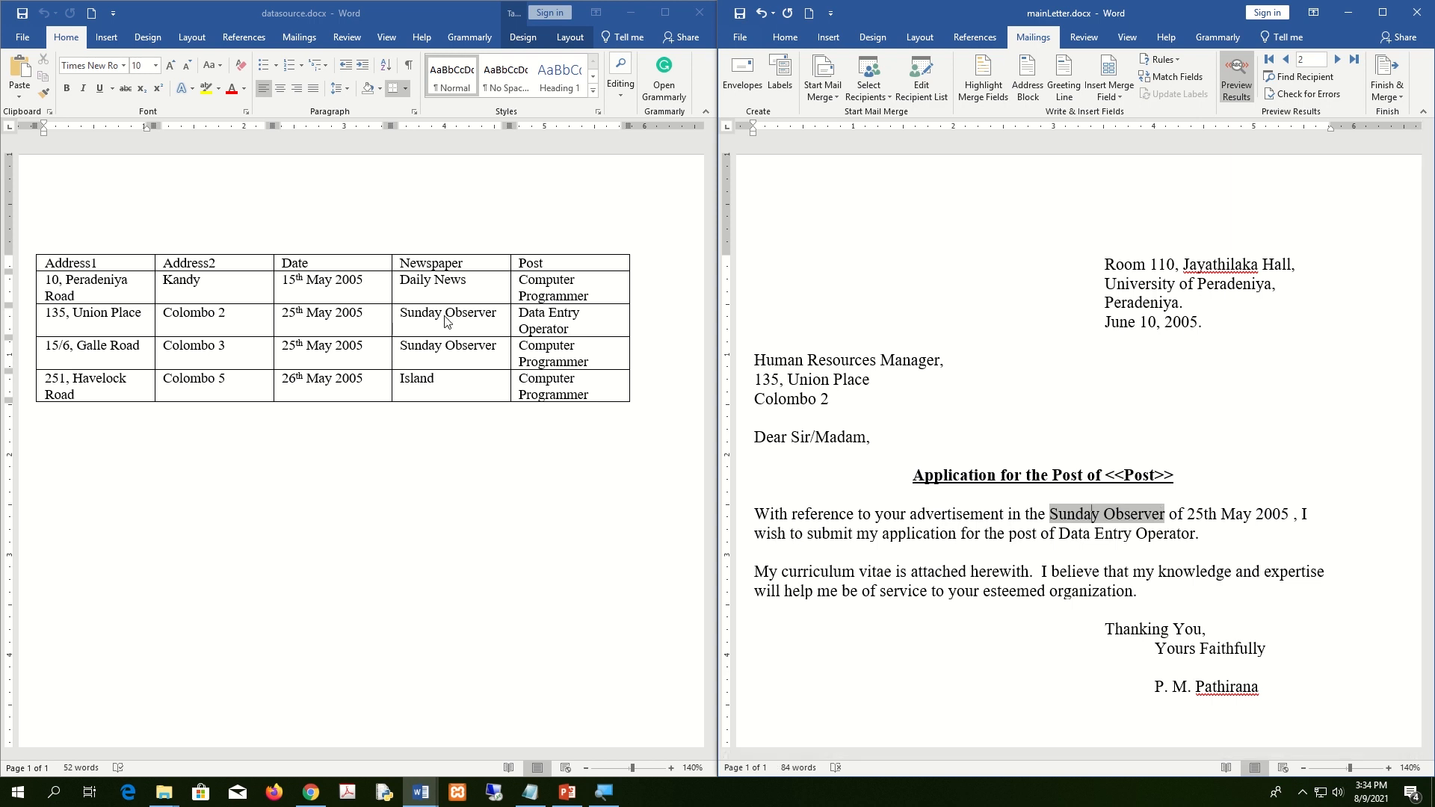
pyautogui.doubleClick(1284, 511)
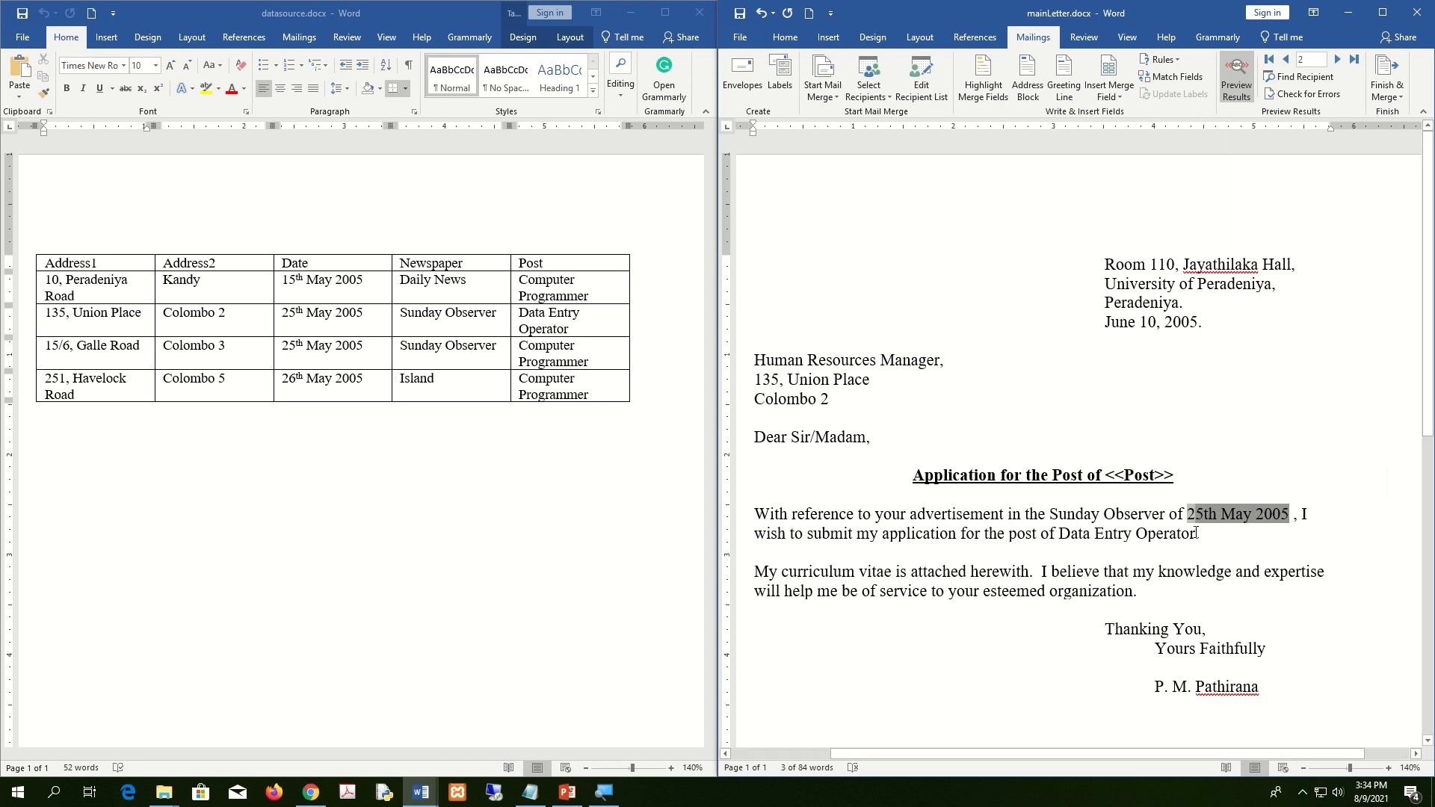
pyautogui.moveTo(1194, 533); pyautogui.dragTo(1062, 536)
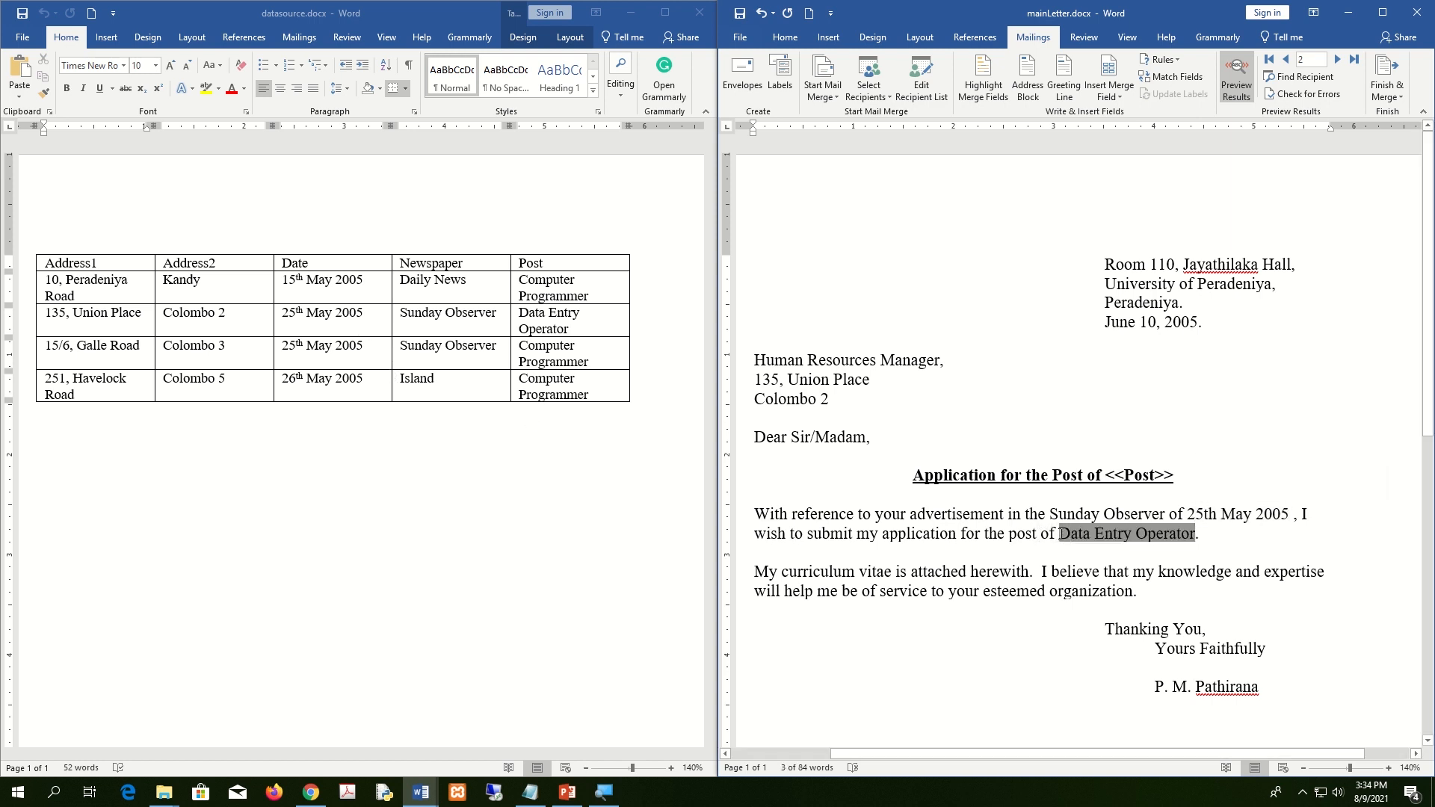
pyautogui.click(1243, 392)
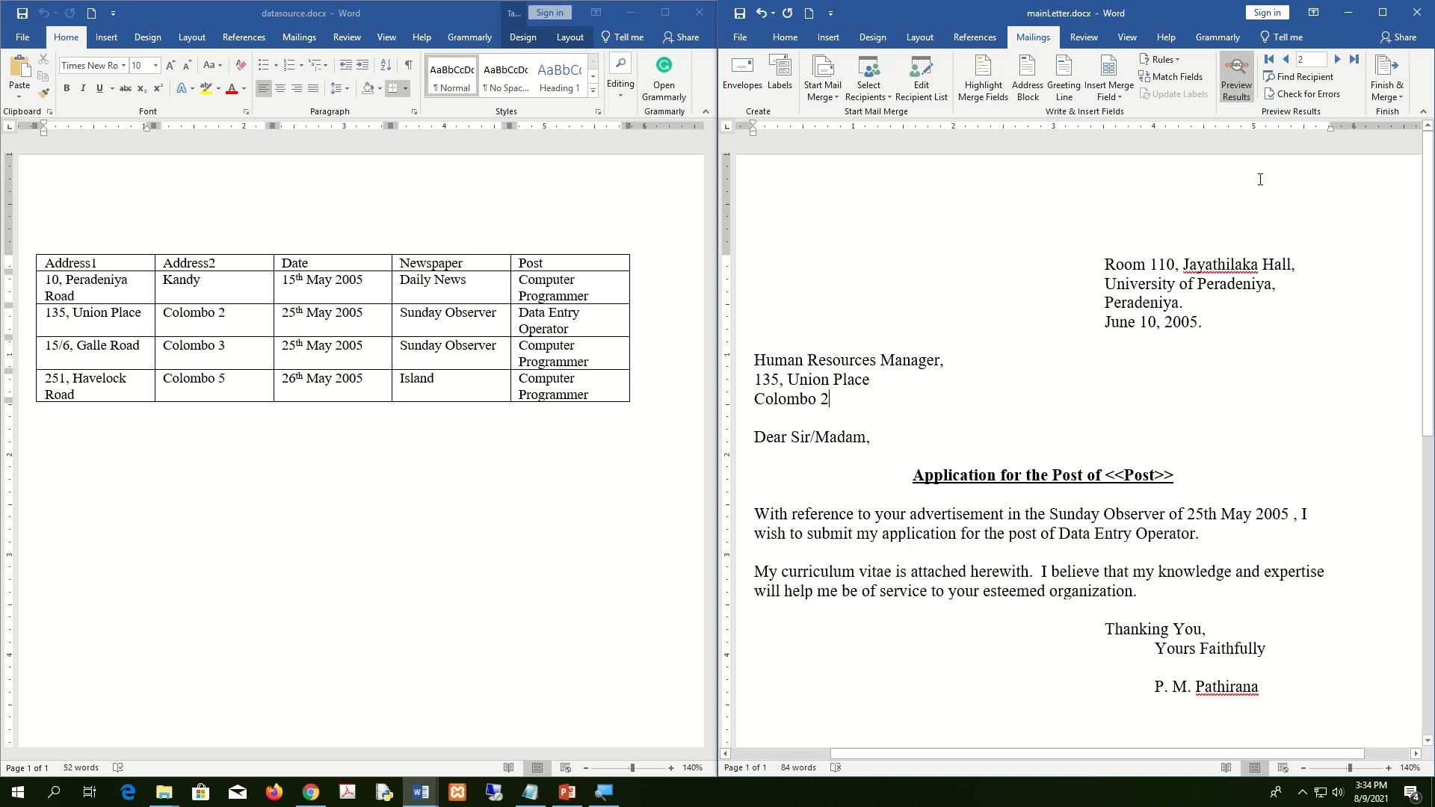
# Step back and forth through the recipients' letters, finishing on the fourth record.
pyautogui.click(1338, 66)
pyautogui.click(1338, 66)
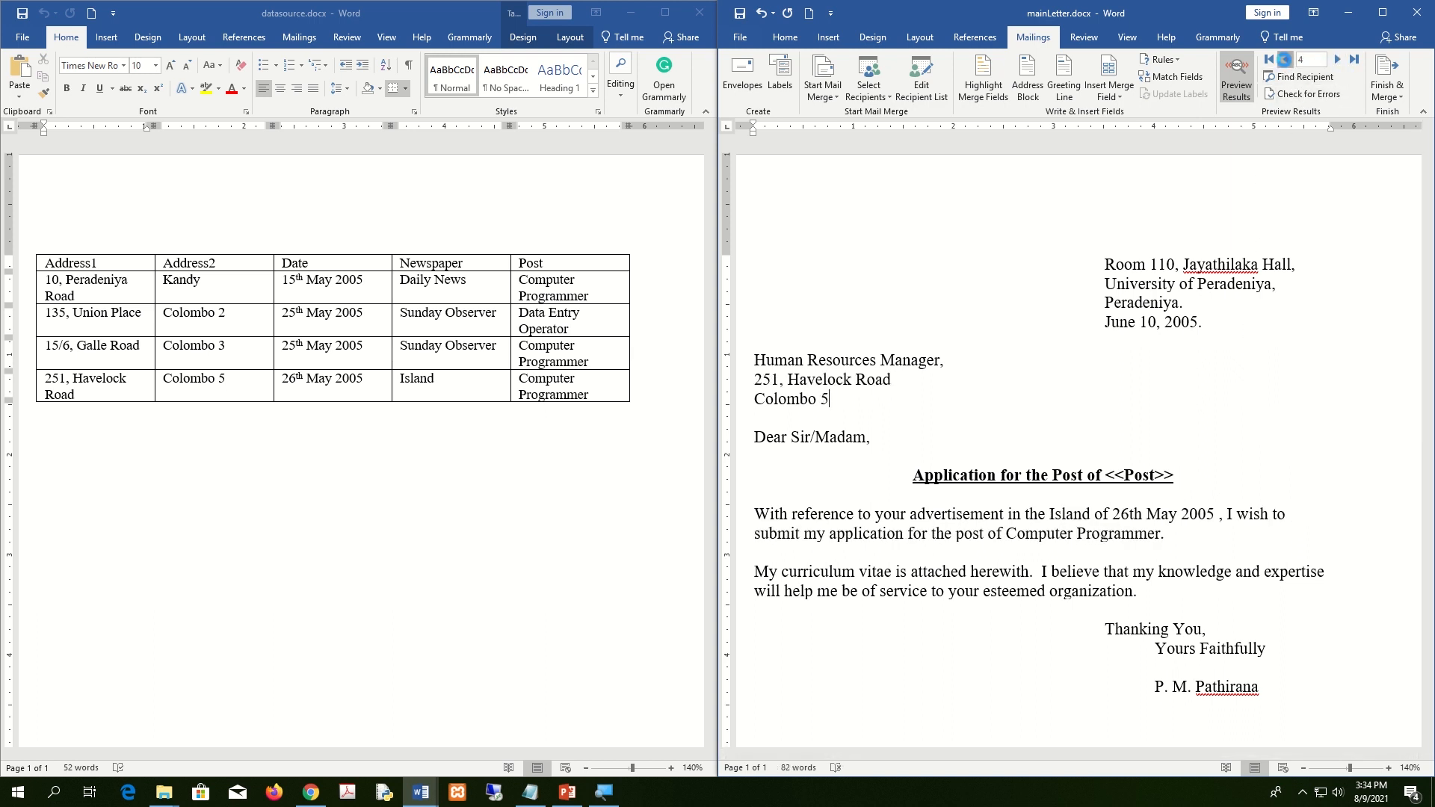
pyautogui.click(1286, 63)
pyautogui.click(1286, 62)
pyautogui.click(1338, 60)
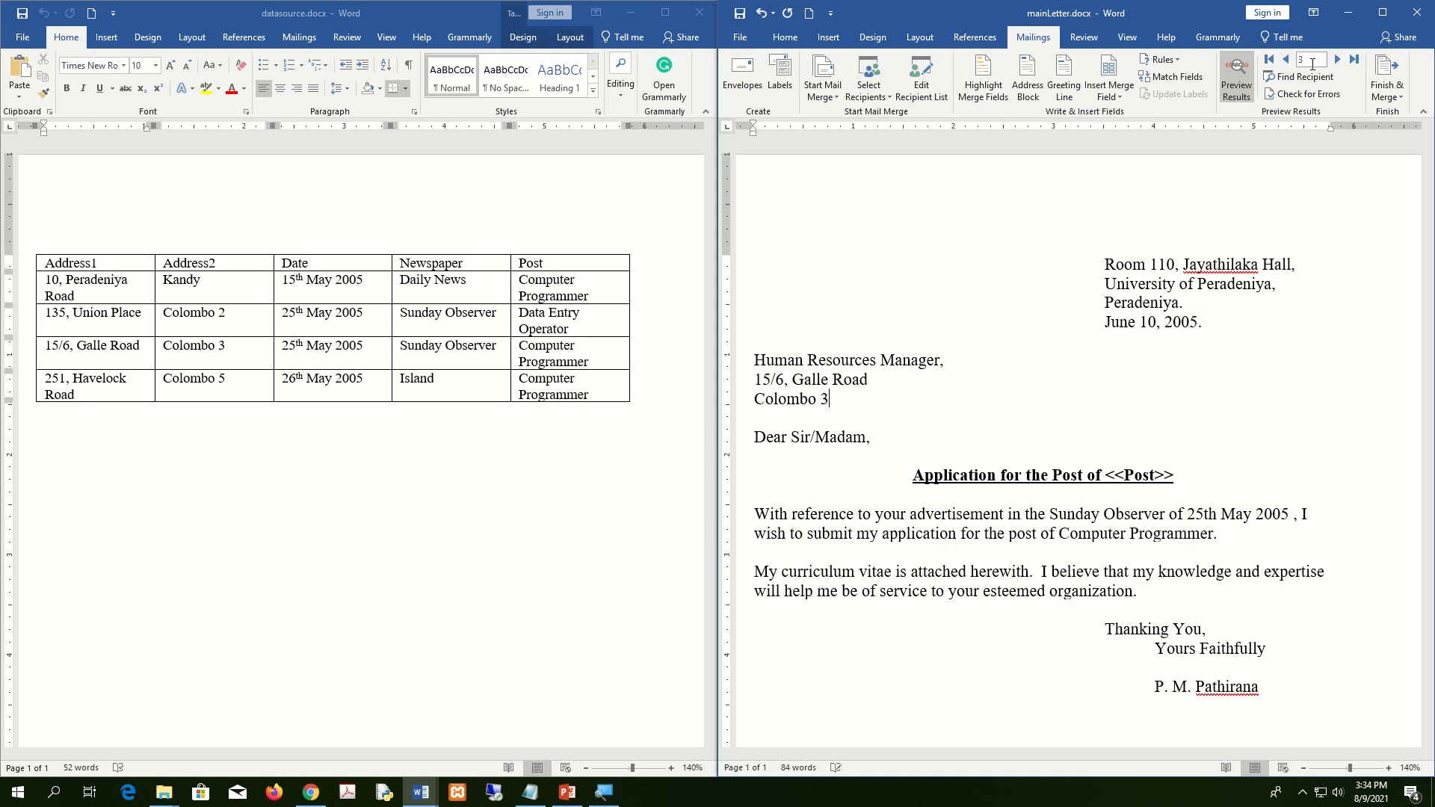
pyautogui.click(1286, 63)
pyautogui.click(1338, 60)
pyautogui.click(1286, 62)
pyautogui.click(1338, 59)
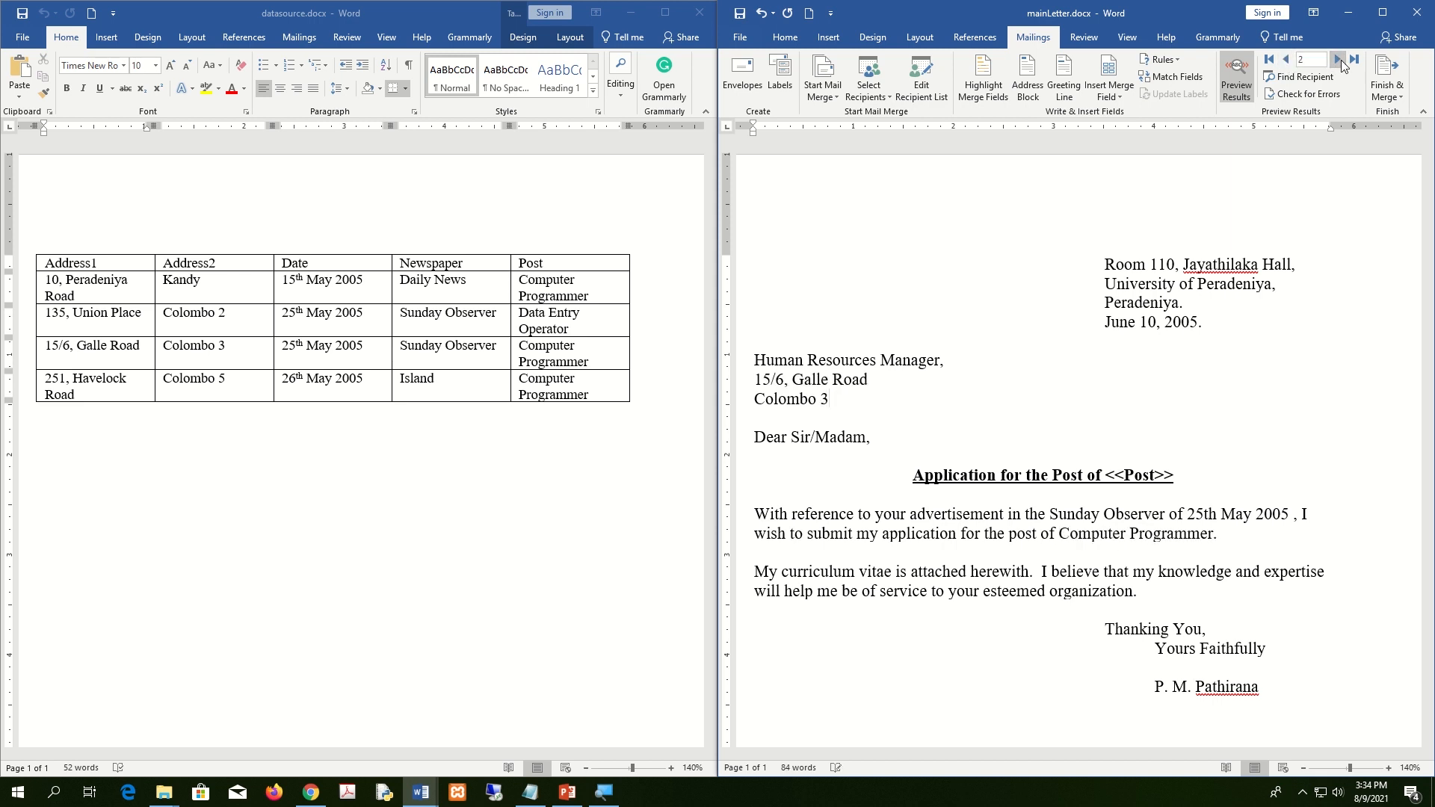
pyautogui.click(1286, 63)
pyautogui.click(1286, 63)
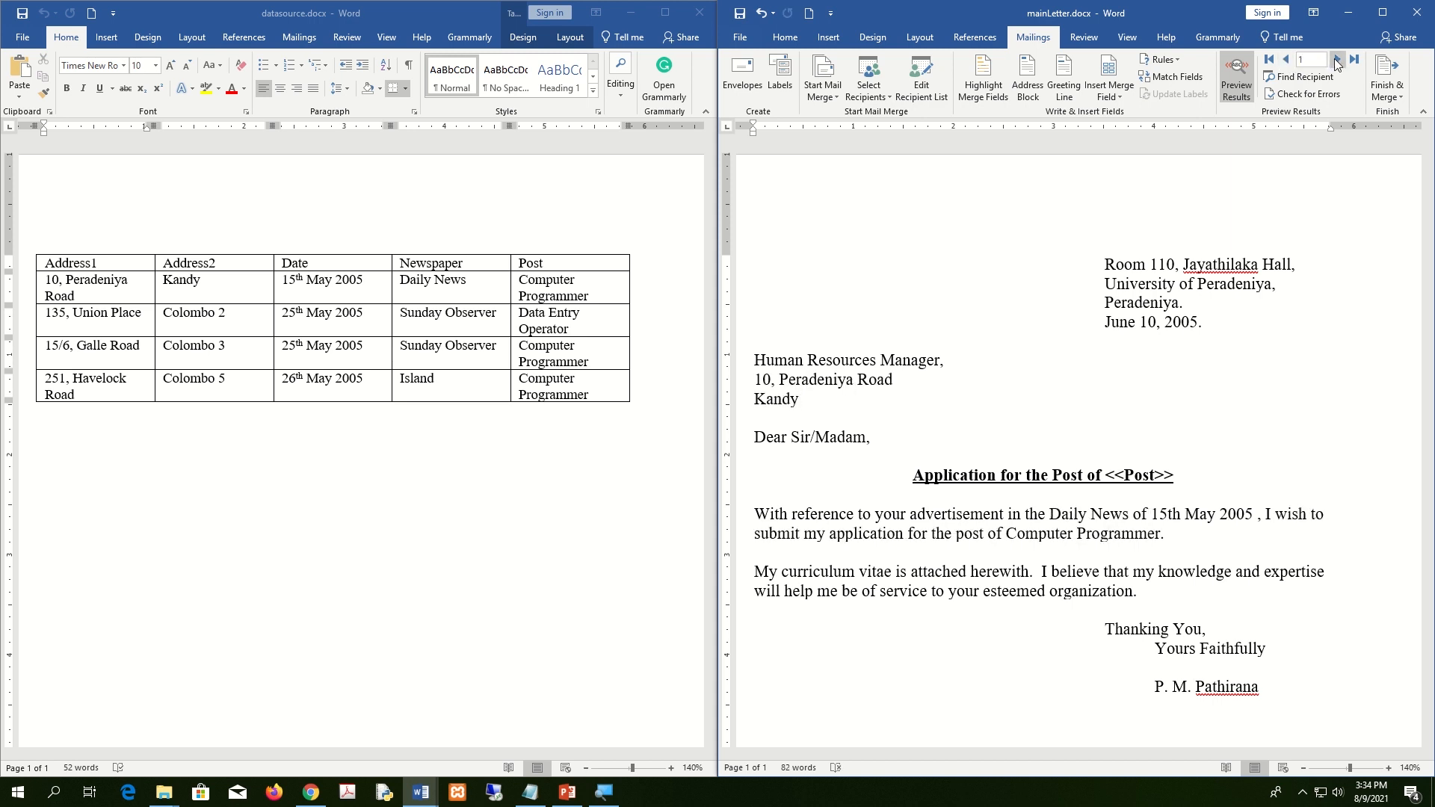
pyautogui.click(1339, 60)
pyautogui.click(1338, 60)
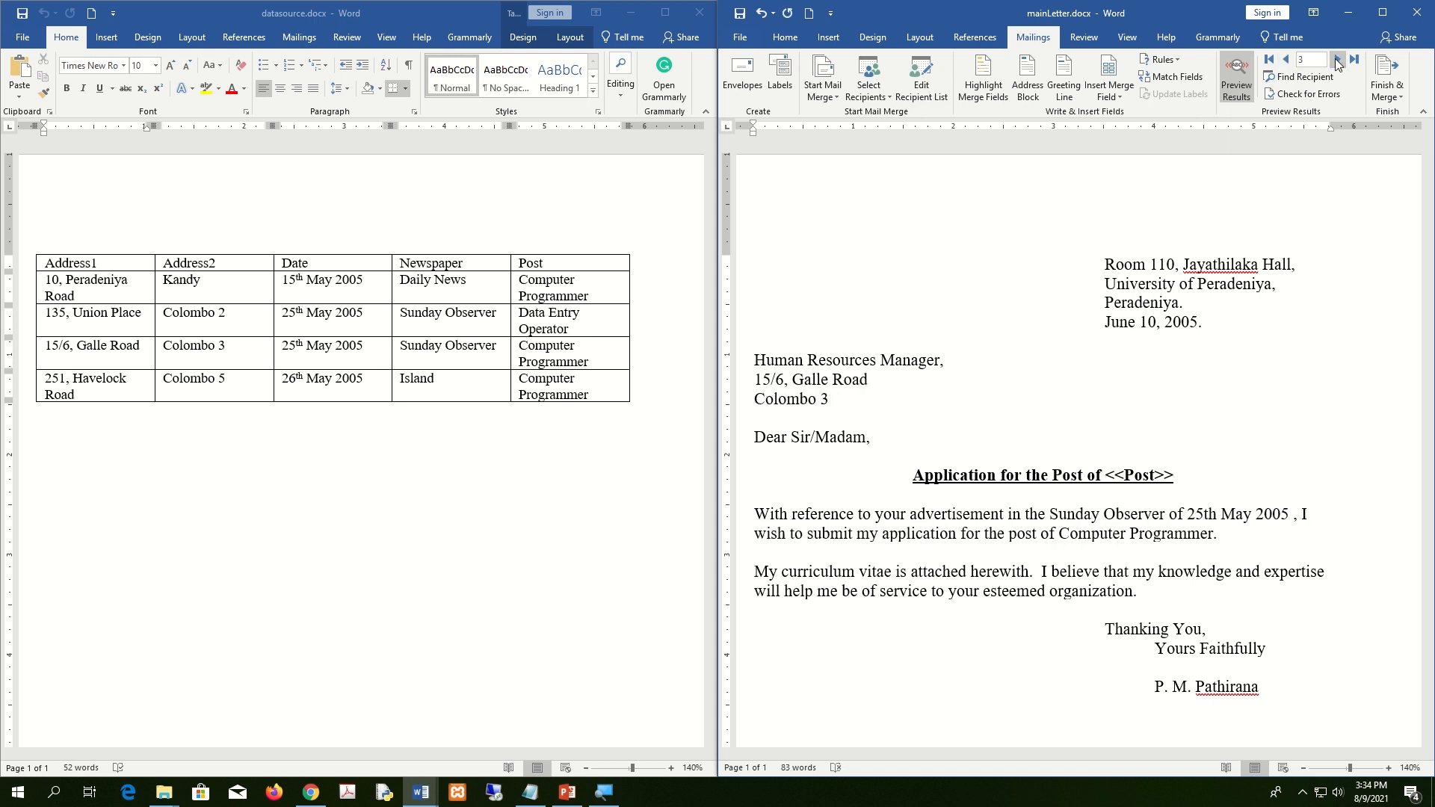
pyautogui.click(1338, 60)
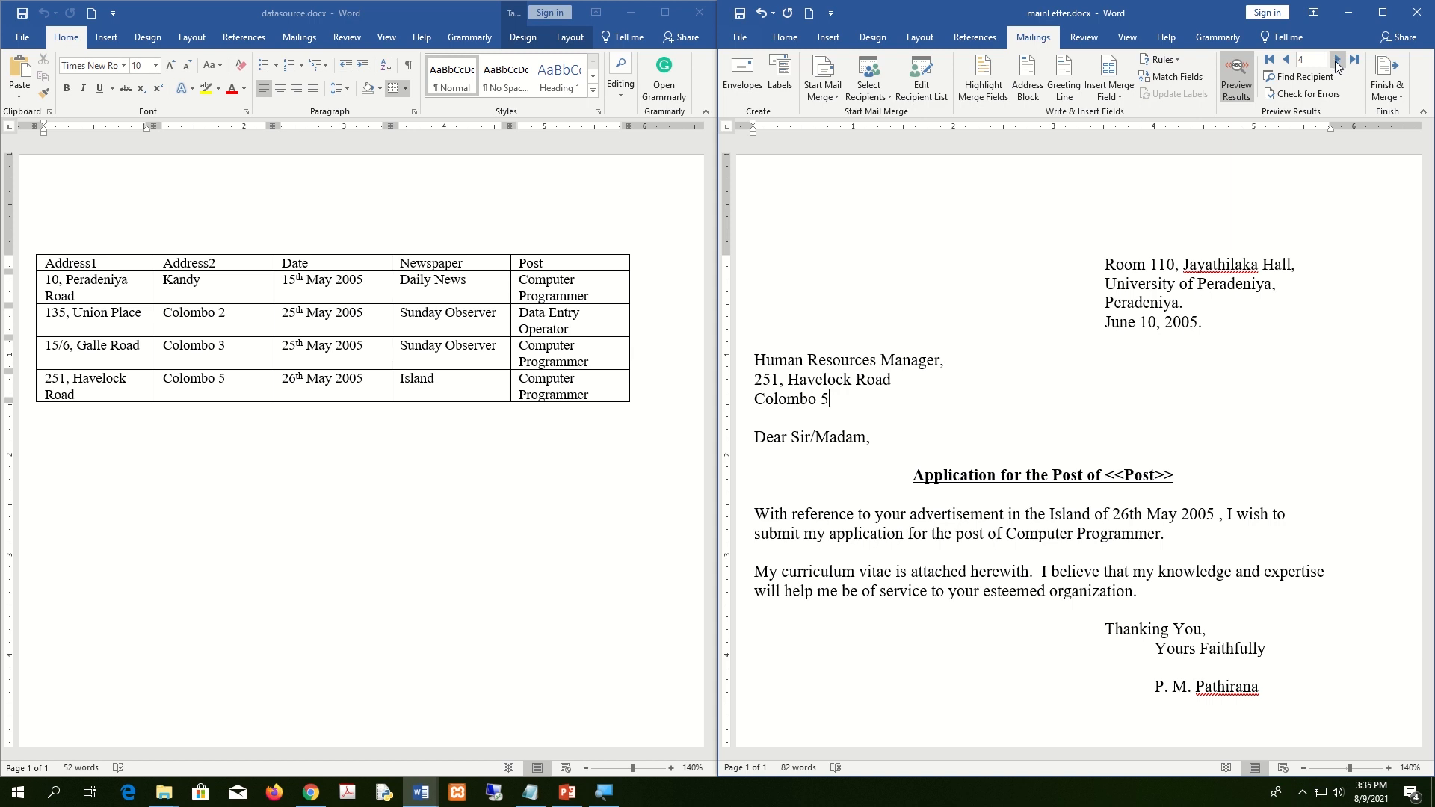
# Switch back to merge fields, maximize the letter window, and open the Finish & Merge options.
pyautogui.click(1235, 74)
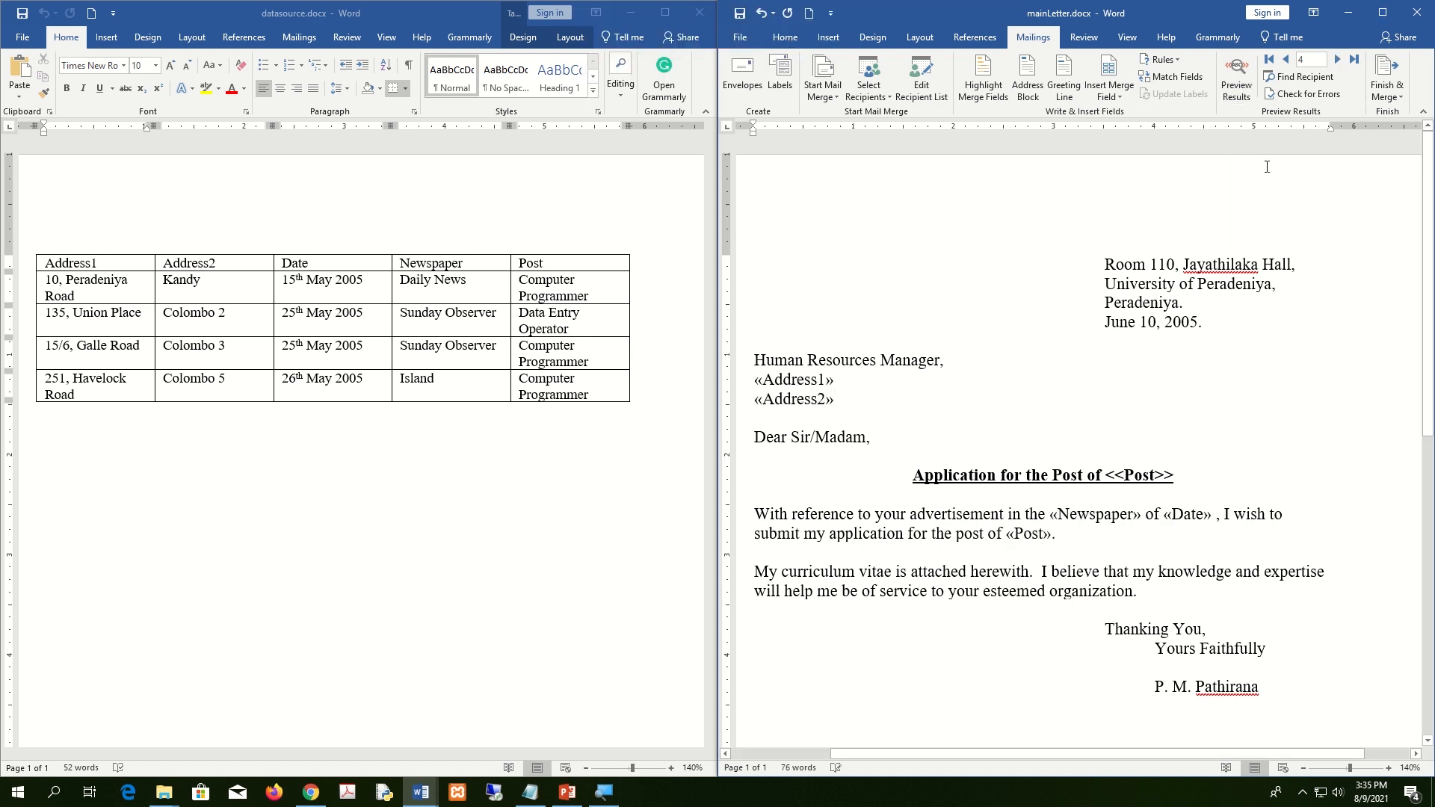
pyautogui.click(1387, 21)
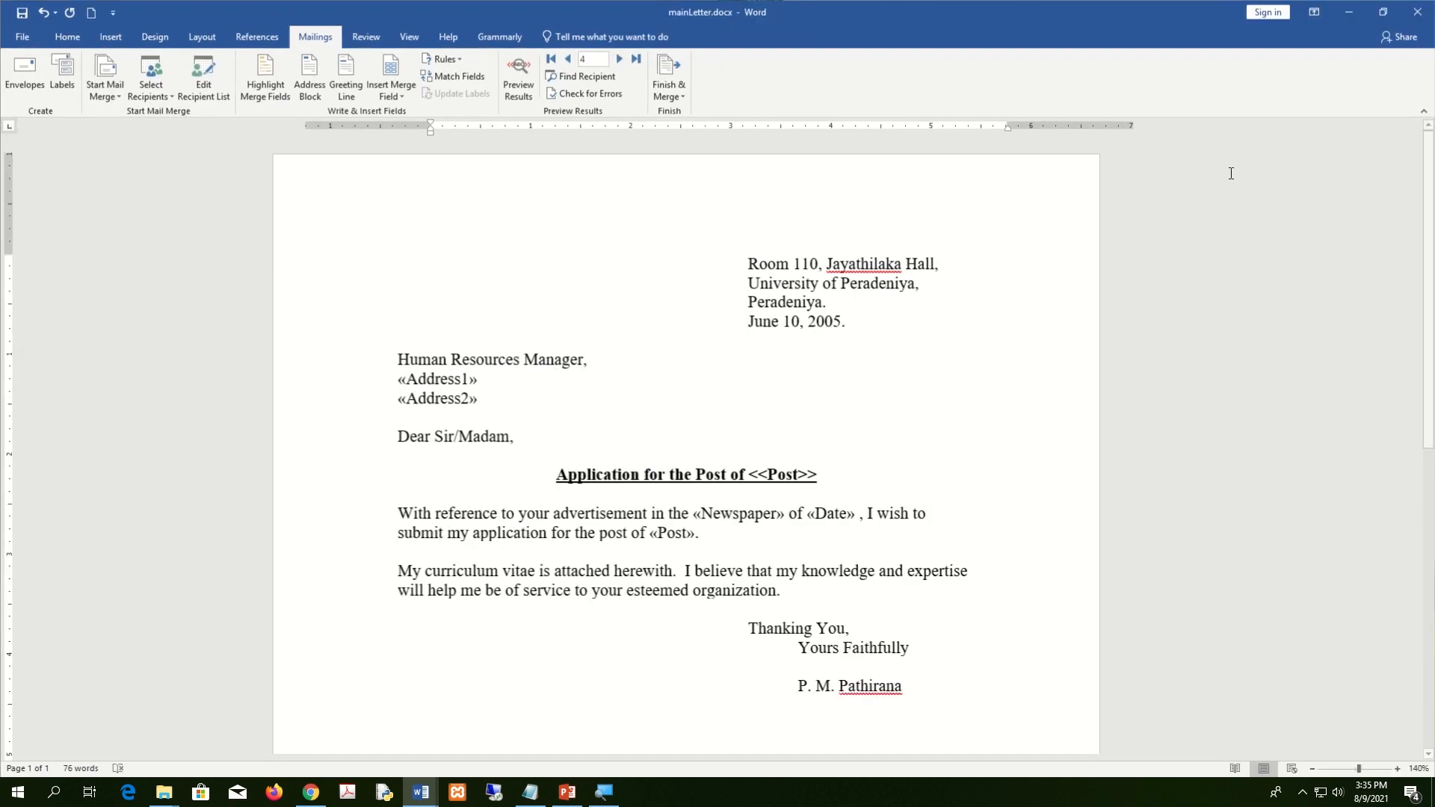
pyautogui.scroll(-3, 1034, 527)
pyautogui.scroll(3, 1033, 527)
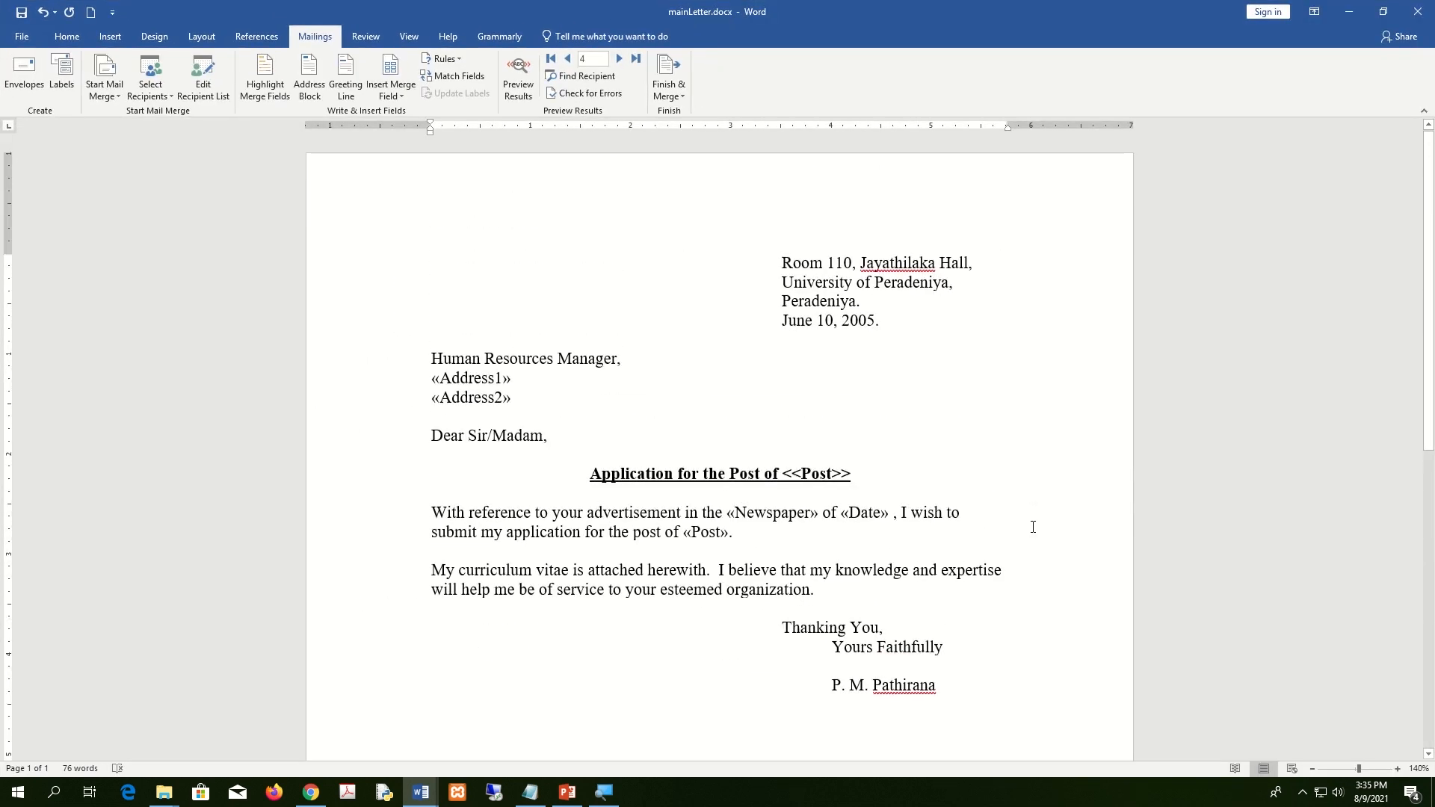
pyautogui.scroll(-4, 1033, 527)
pyautogui.scroll(4, 1034, 527)
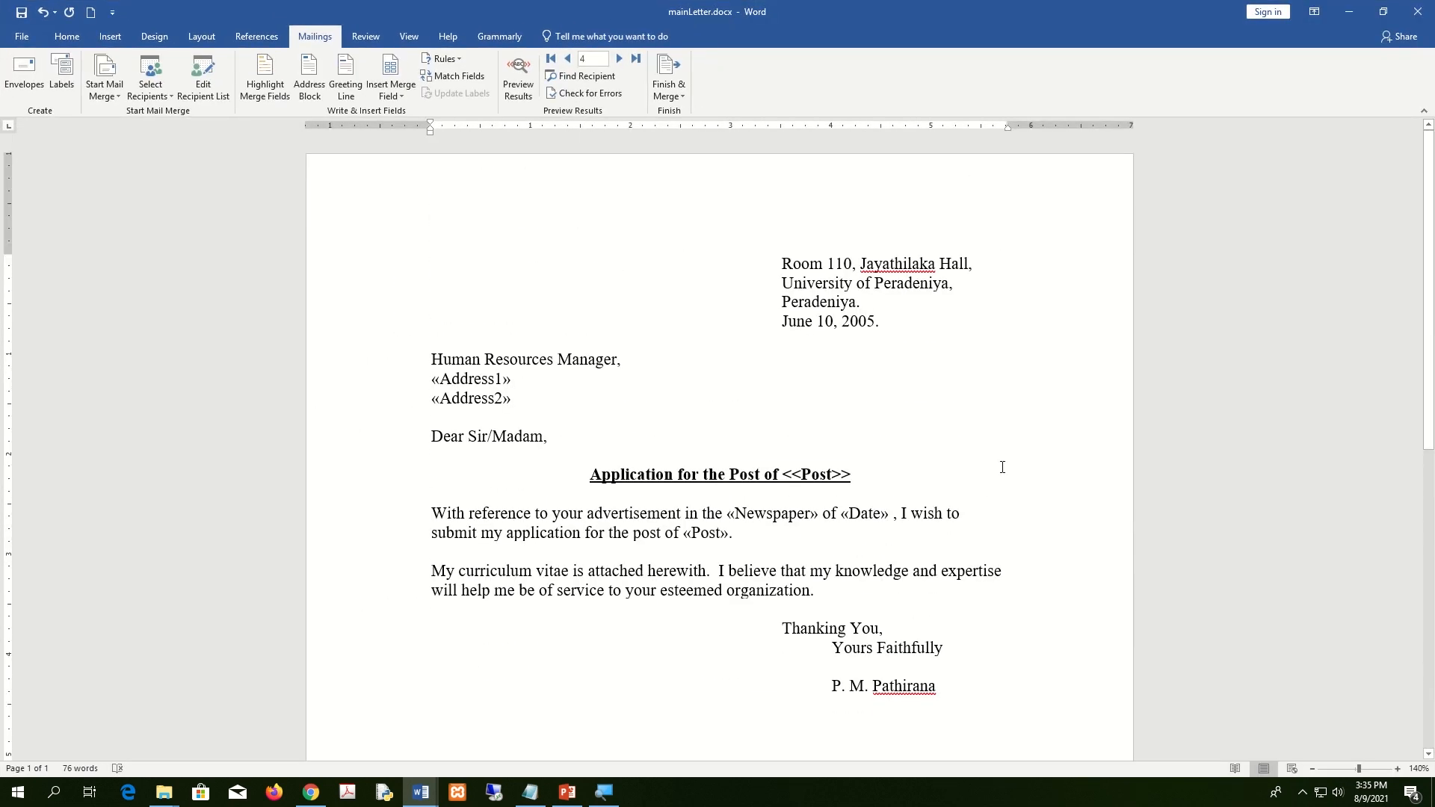
pyautogui.click(679, 99)
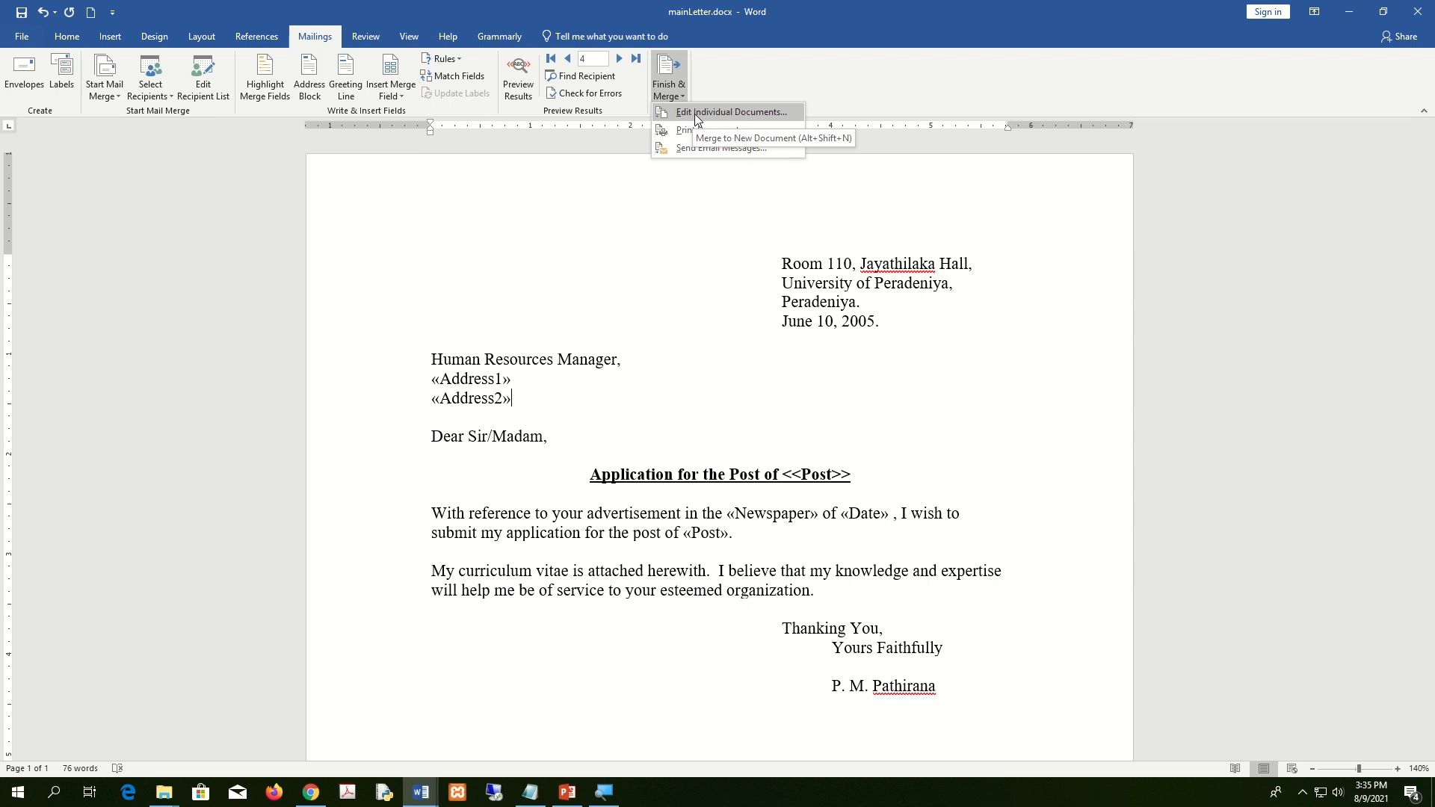
# Merge all records into a new document via Edit Individual Documents.
pyautogui.click(699, 112)
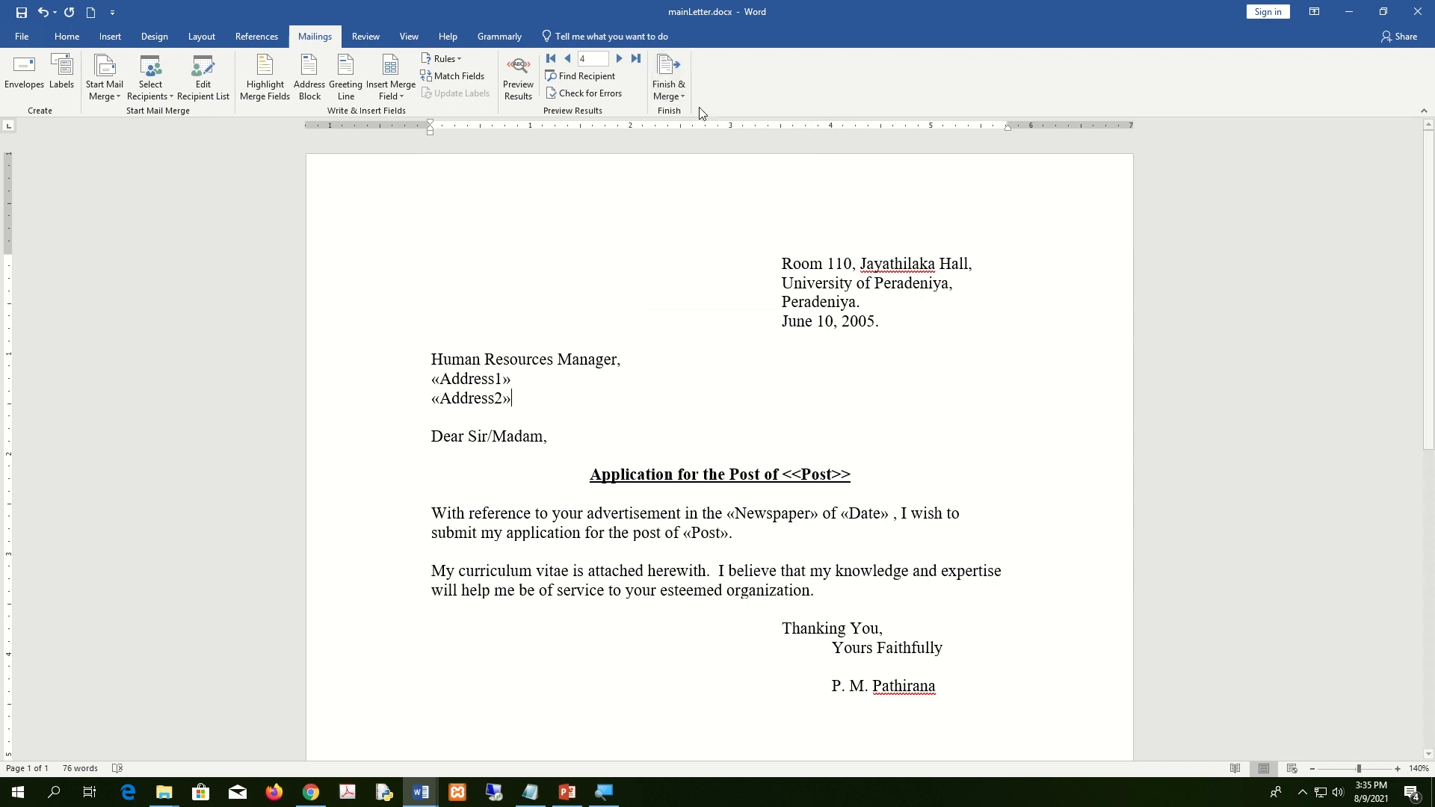
pyautogui.press('Escape')
pyautogui.click(671, 88)
pyautogui.click(693, 115)
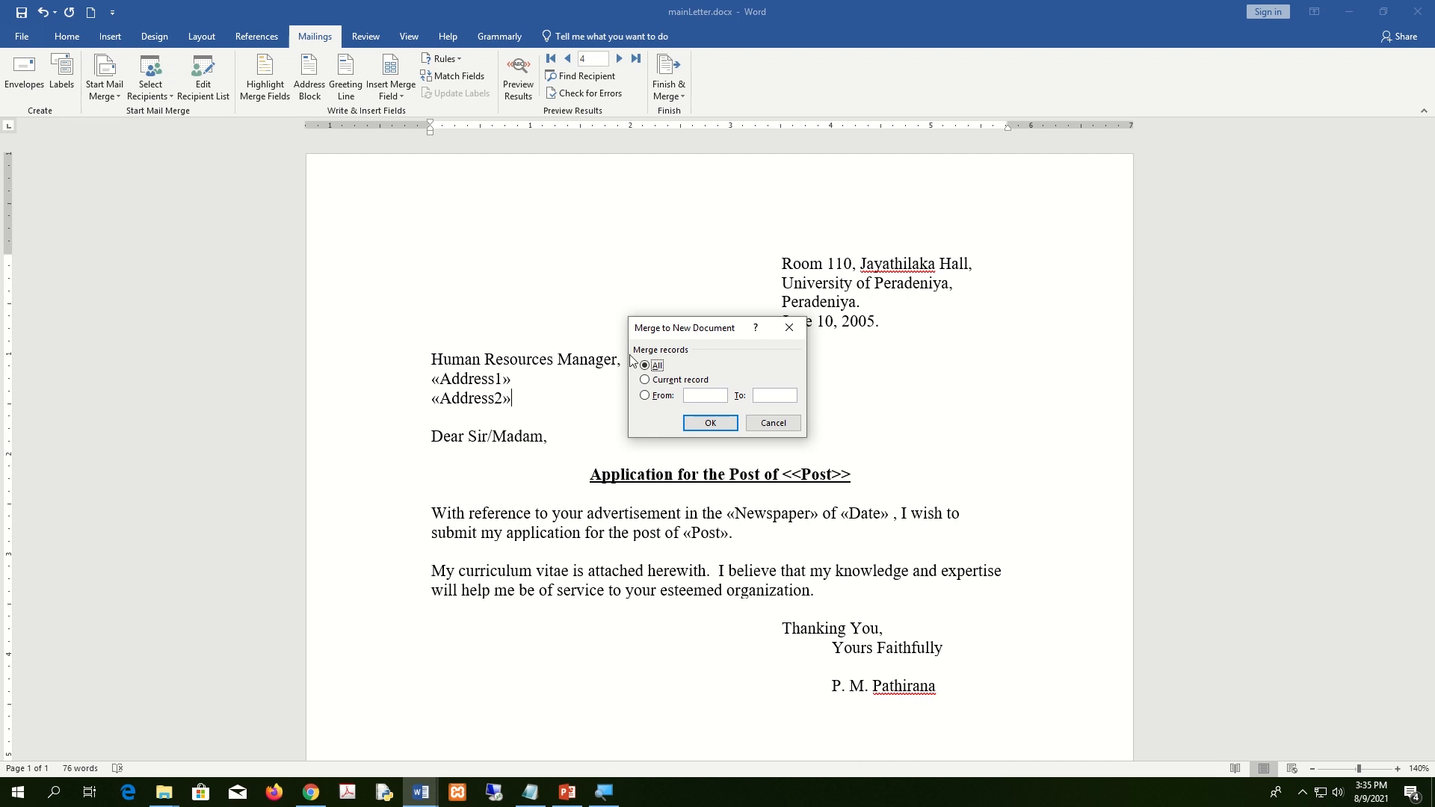
pyautogui.click(716, 424)
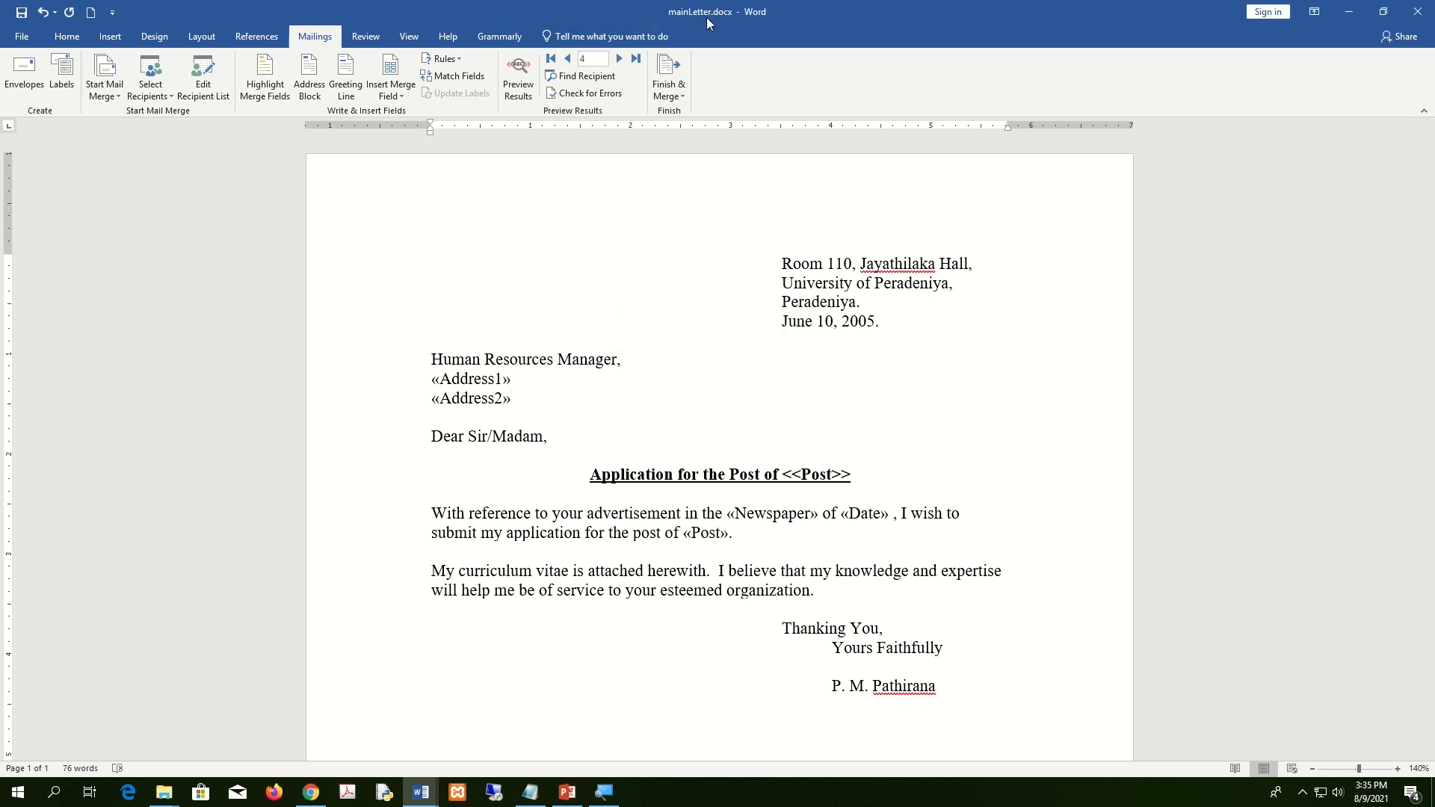
pyautogui.click(680, 97)
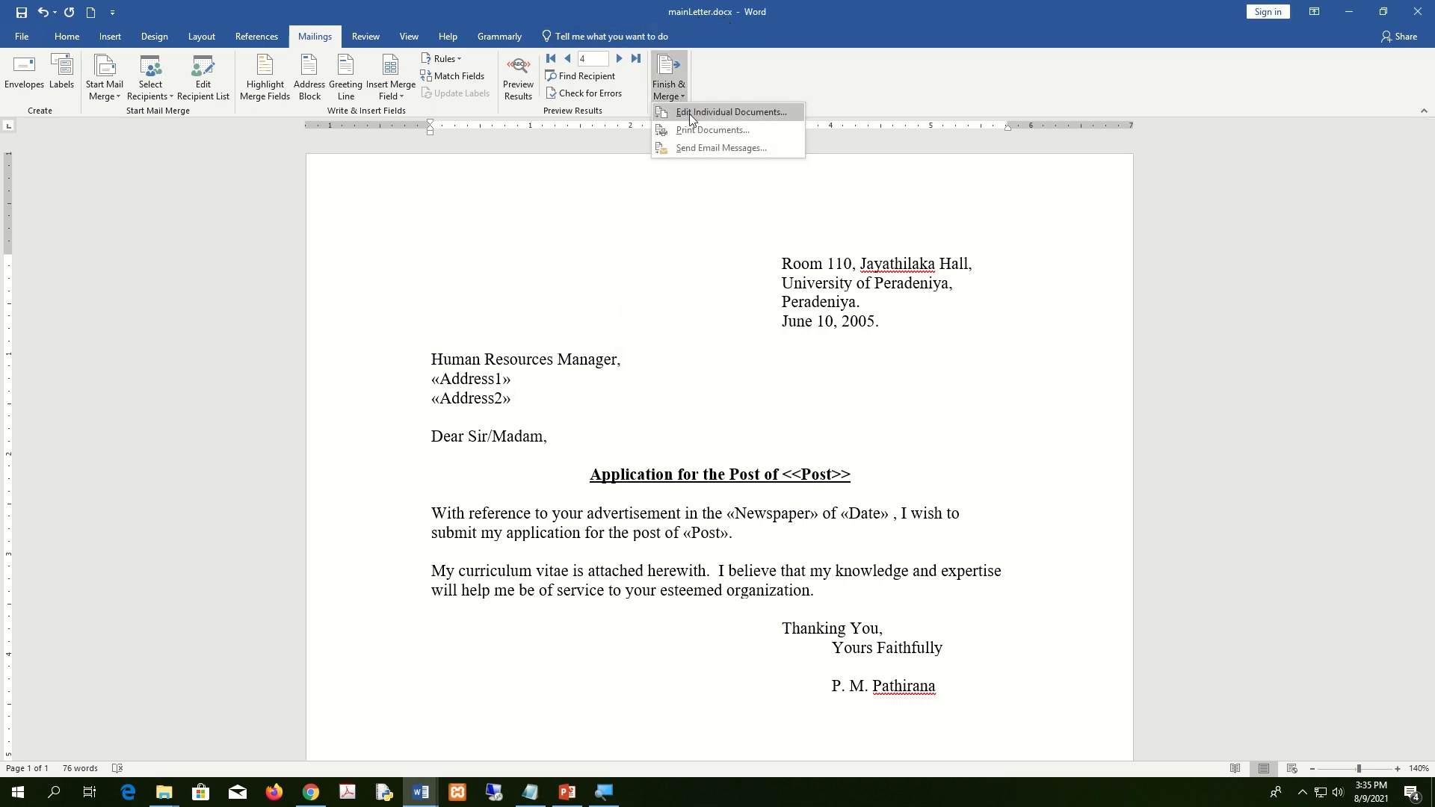
pyautogui.click(698, 113)
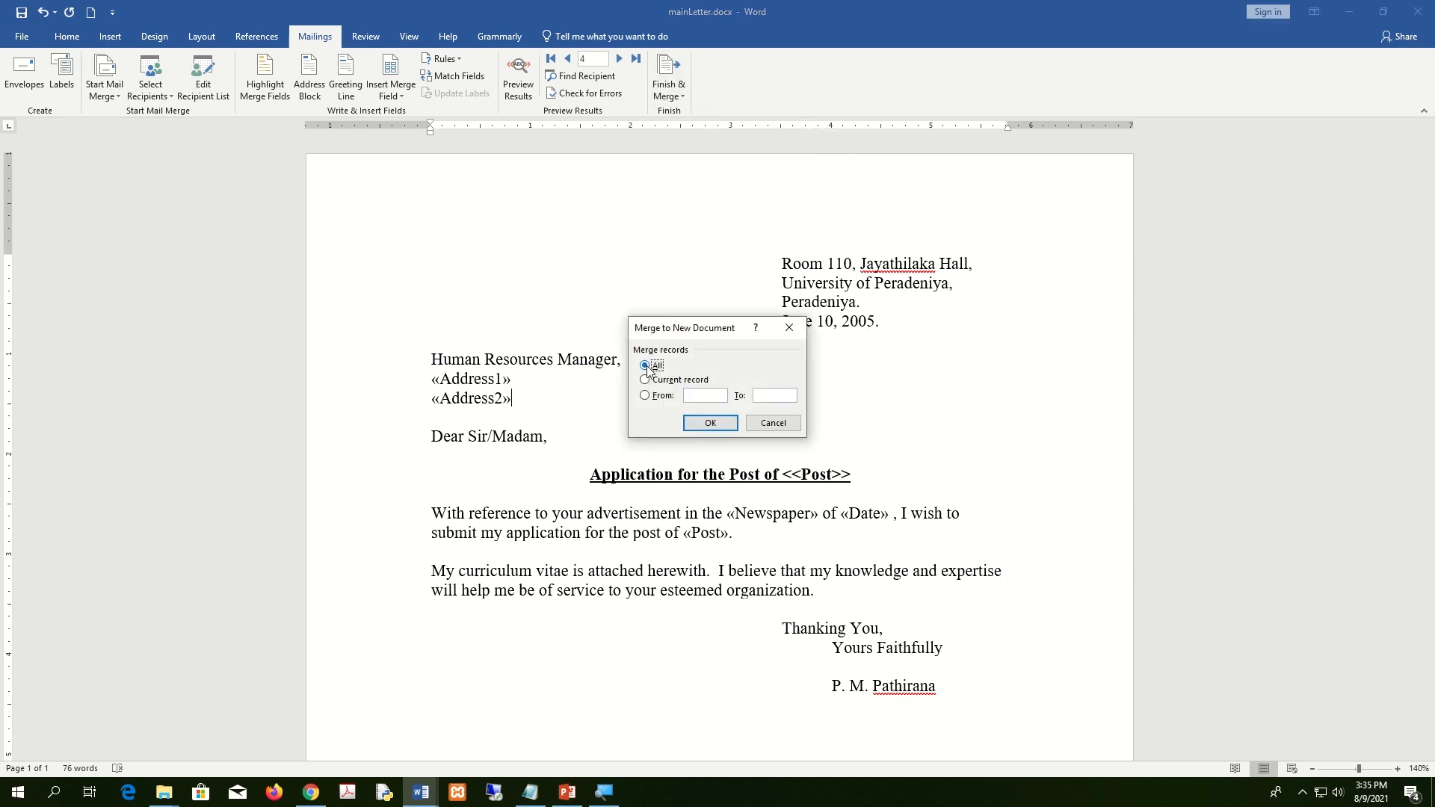
pyautogui.click(712, 424)
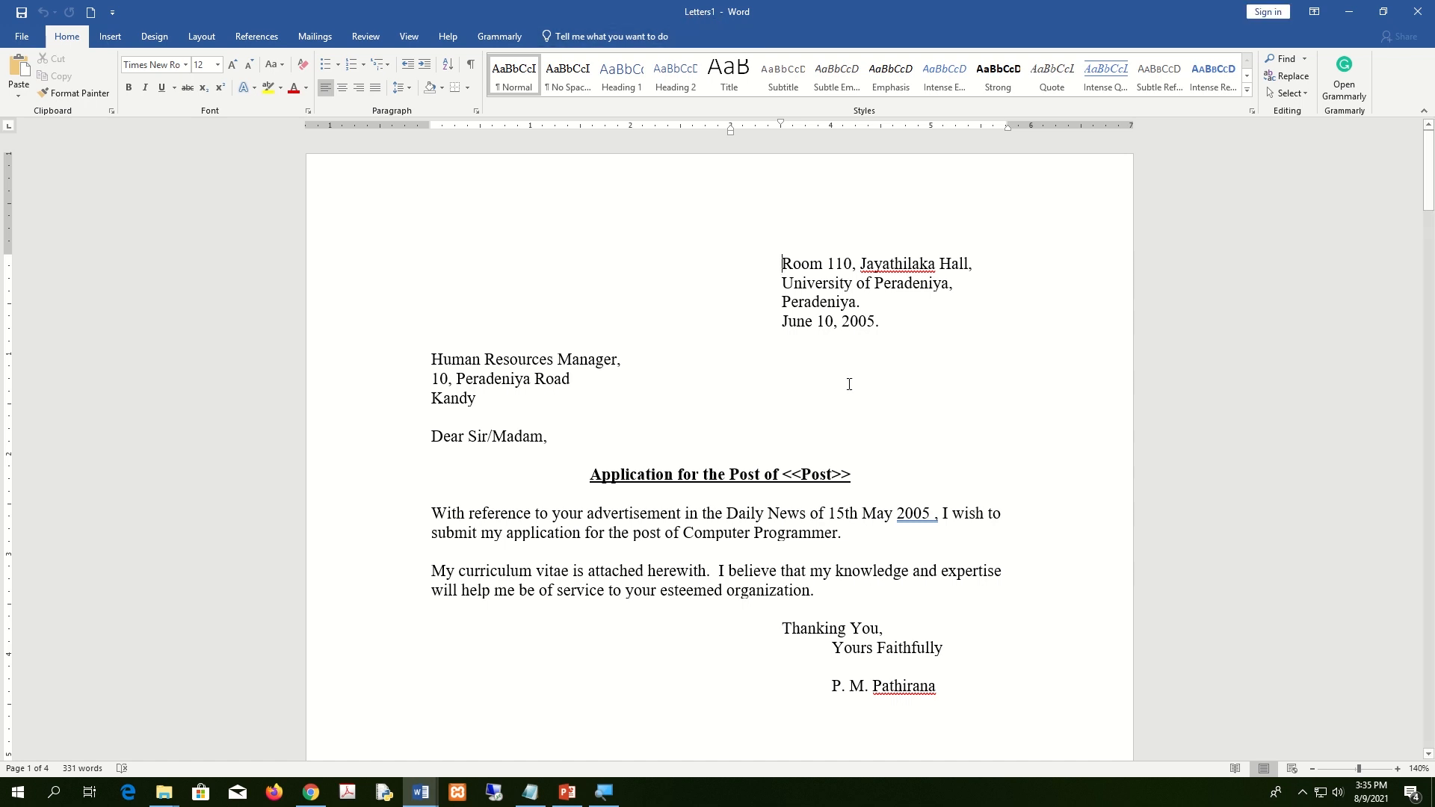
pyautogui.scroll(-10, 849, 384)
pyautogui.scroll(-15, 849, 384)
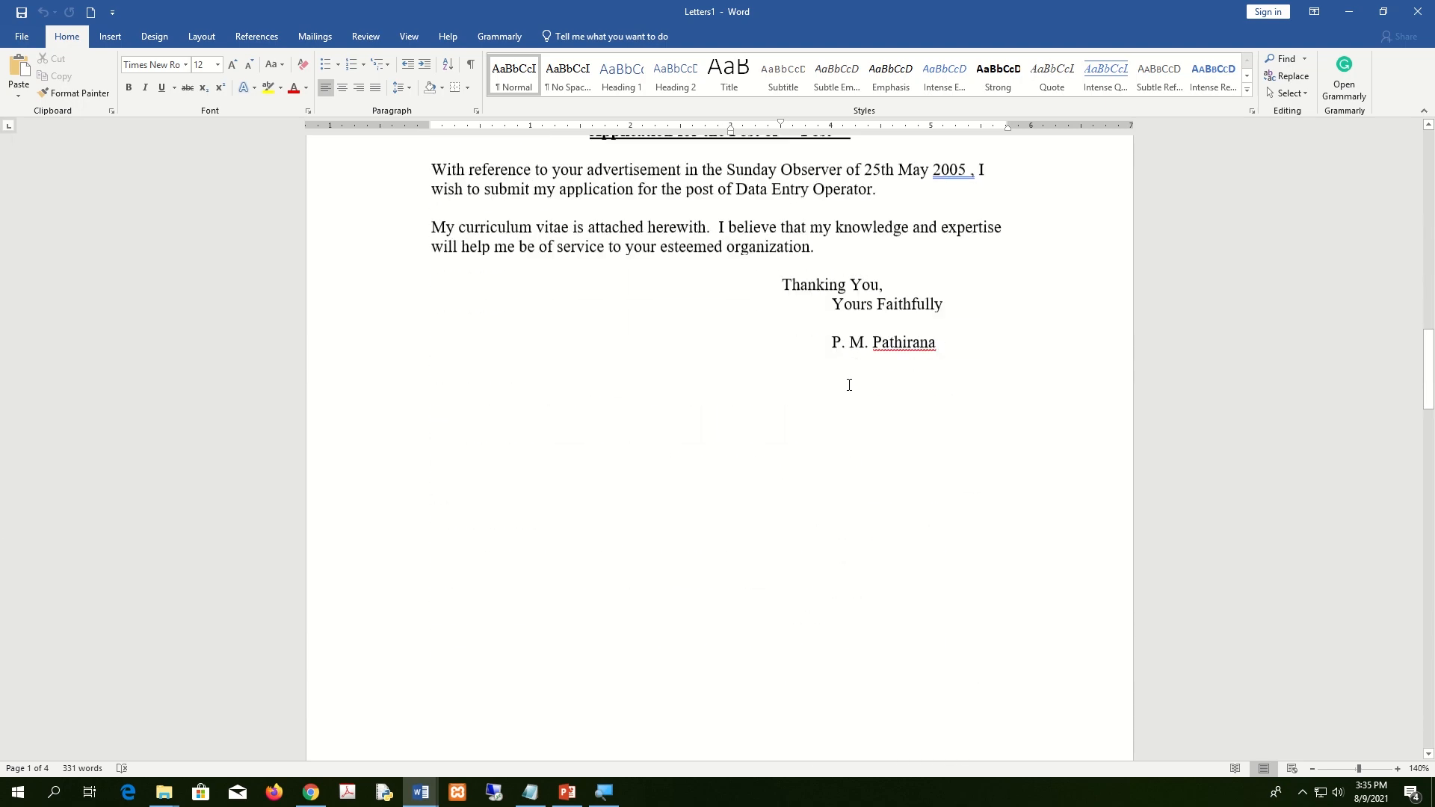
pyautogui.scroll(5, 852, 385)
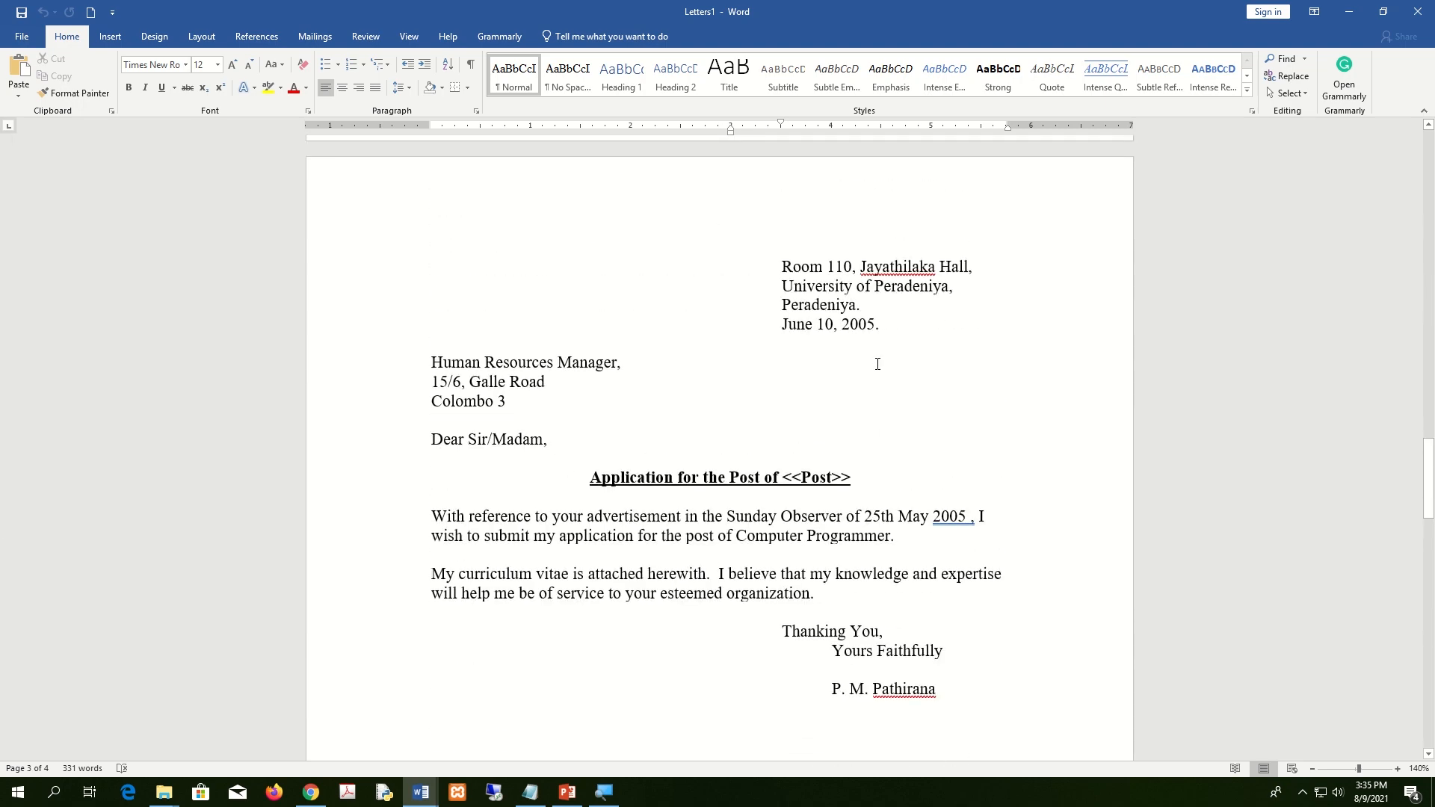
pyautogui.scroll(-20, 878, 364)
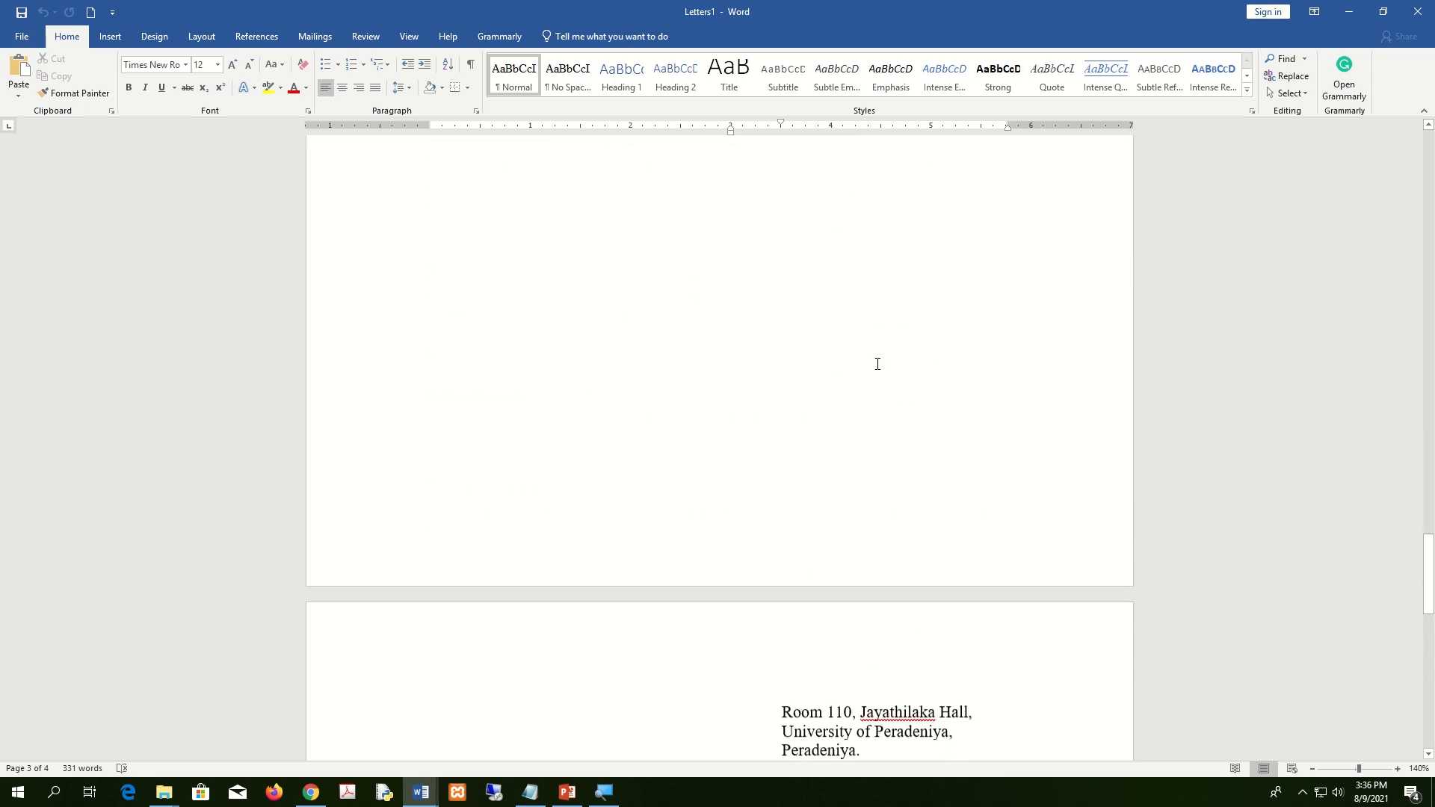
pyautogui.scroll(-5, 878, 364)
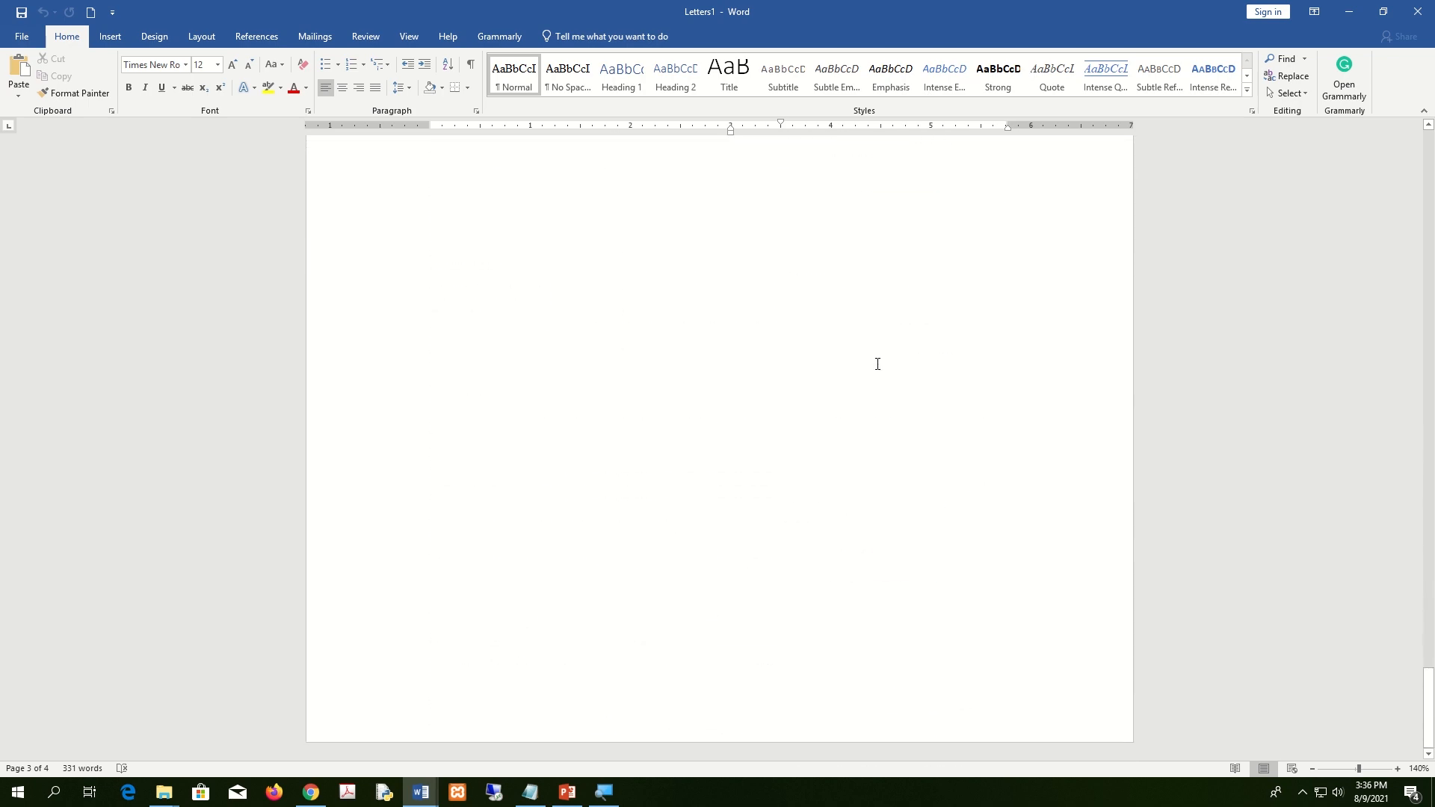
pyautogui.scroll(18, 878, 364)
pyautogui.scroll(20, 1433, 374)
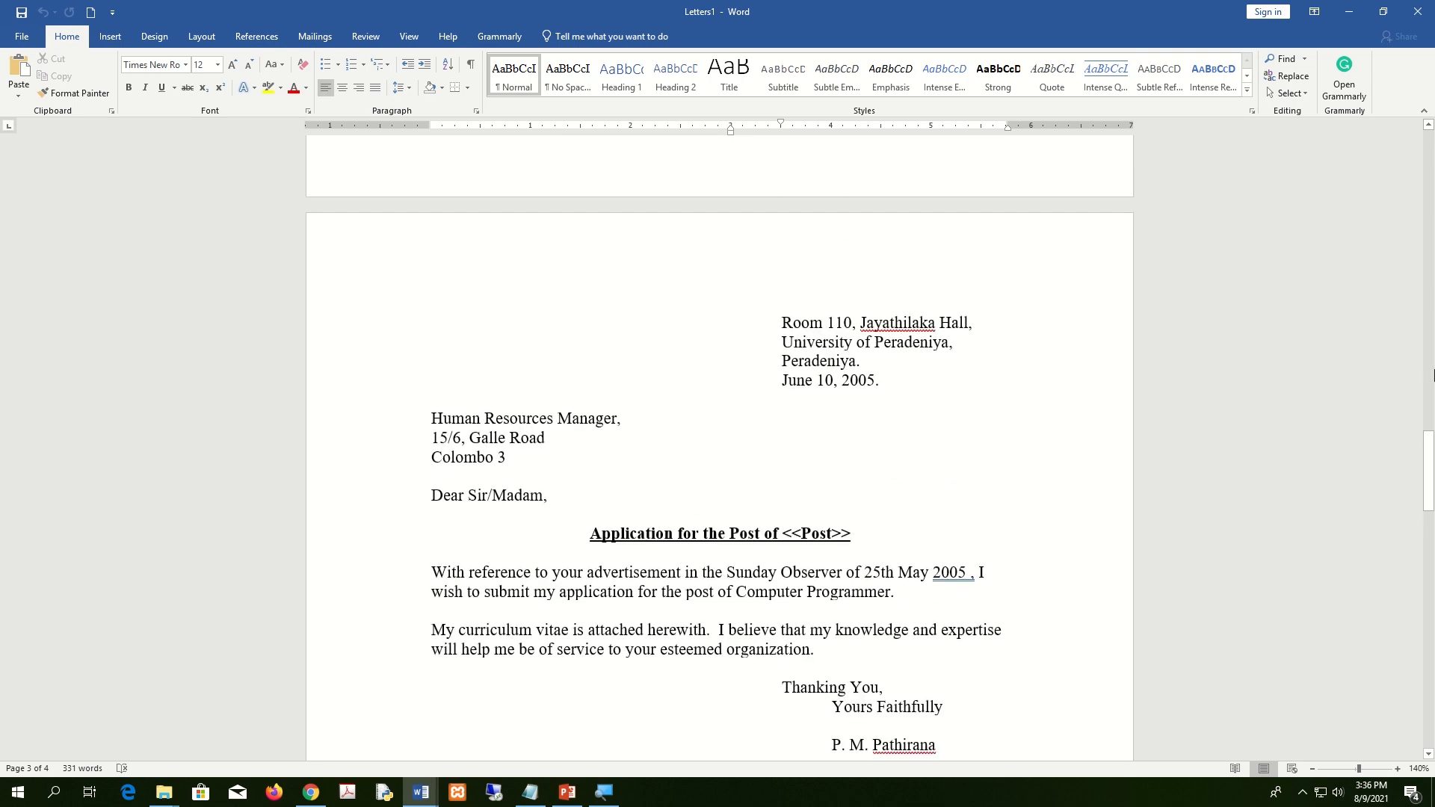
pyautogui.scroll(18, 1415, 467)
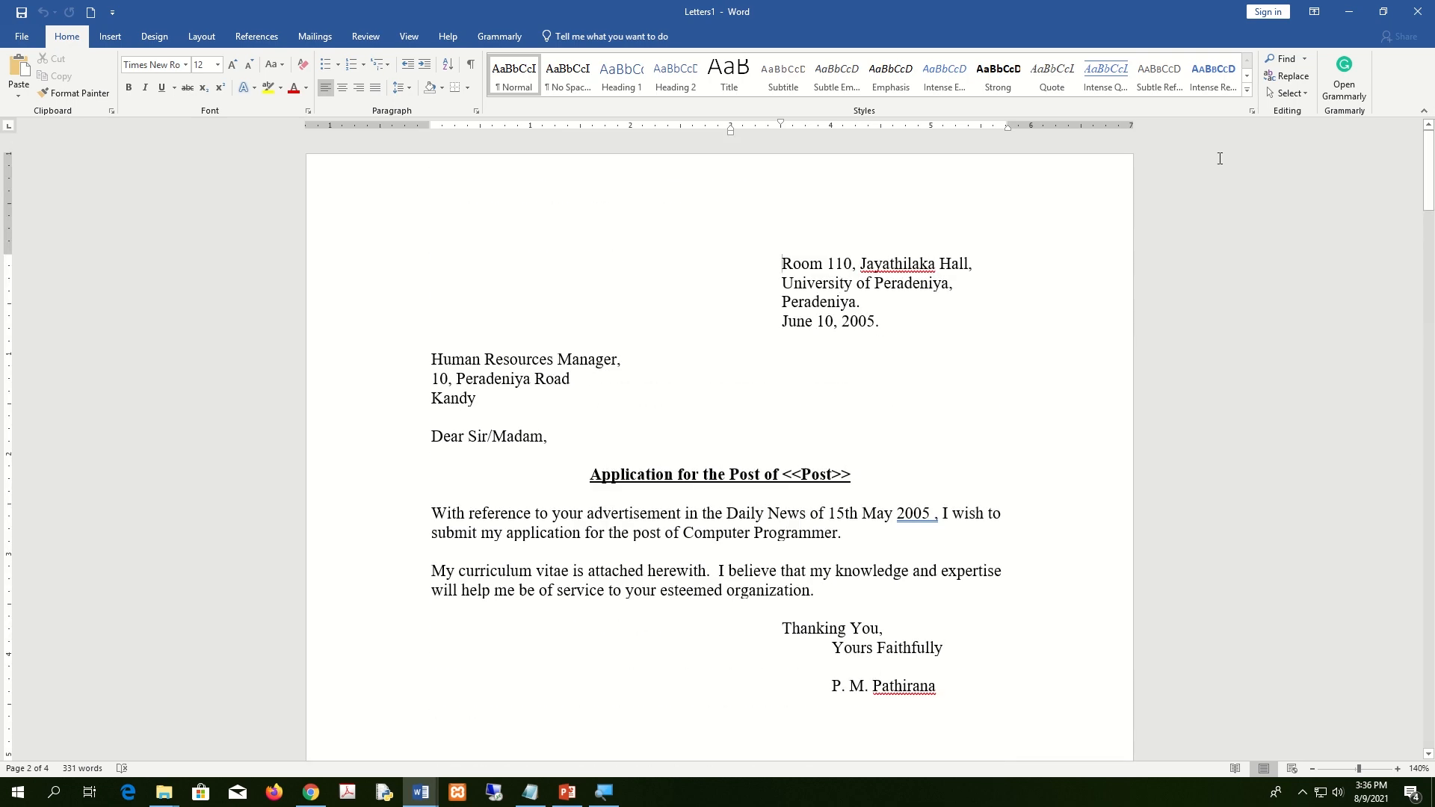
pyautogui.moveTo(782, 258); pyautogui.dragTo(1067, 506)
pyautogui.scroll(-4, 1067, 506)
pyautogui.scroll(20, 1067, 506)
pyautogui.scroll(-4, 795, 288)
pyautogui.moveTo(779, 175); pyautogui.dragTo(1032, 568)
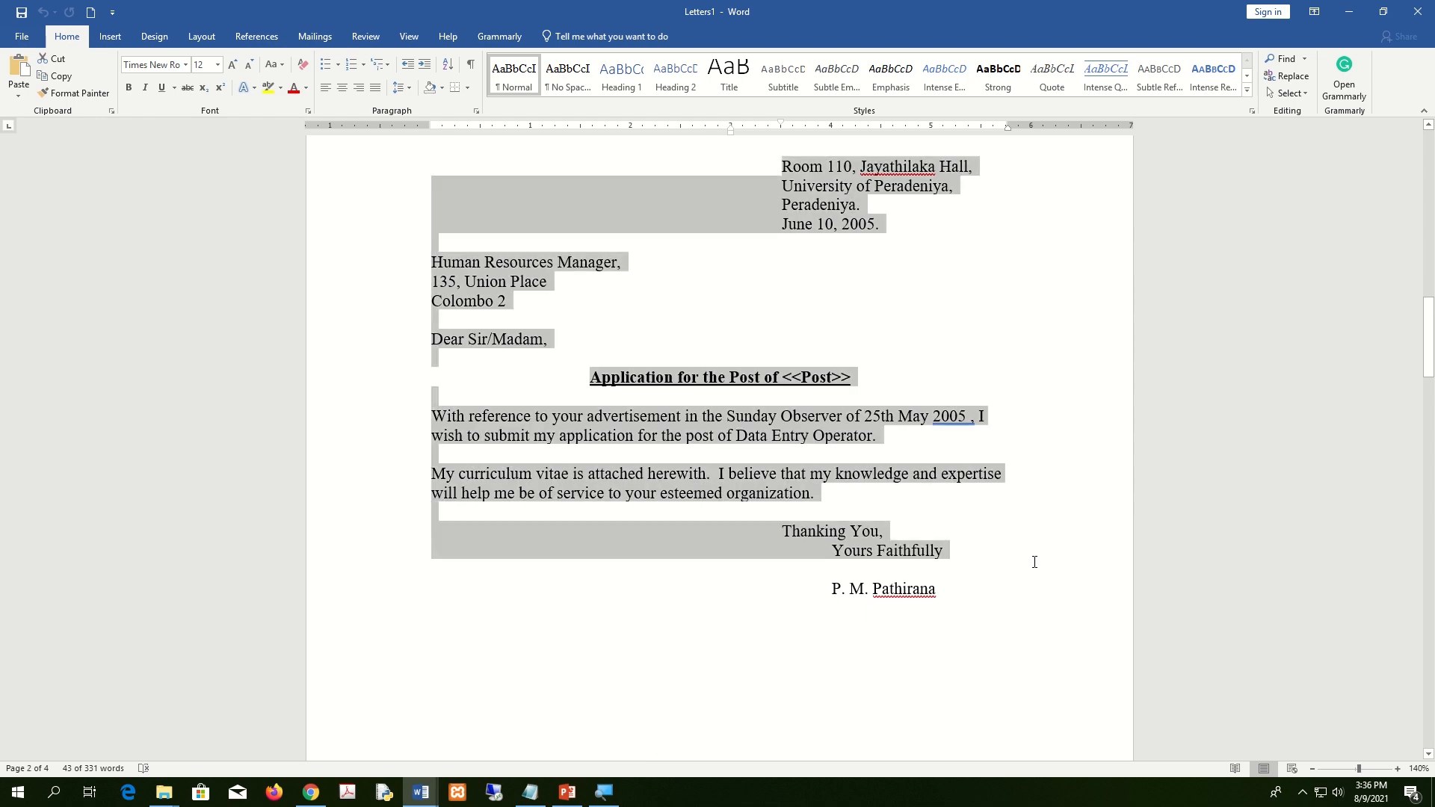
pyautogui.scroll(-14, 1032, 565)
pyautogui.moveTo(769, 187); pyautogui.dragTo(1040, 586)
pyautogui.scroll(-9, 1040, 585)
pyautogui.scroll(-5, 1042, 587)
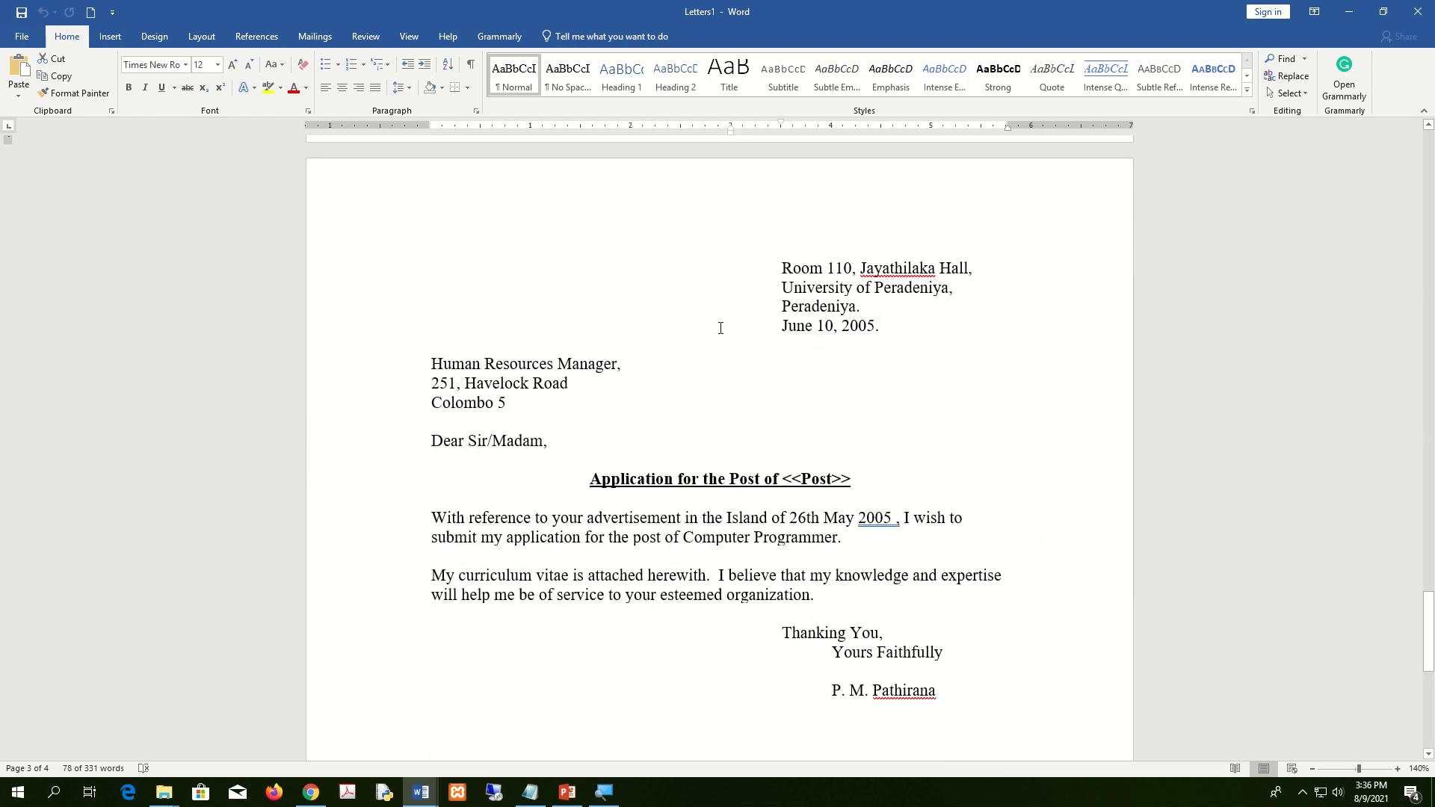
pyautogui.scroll(-6, 806, 371)
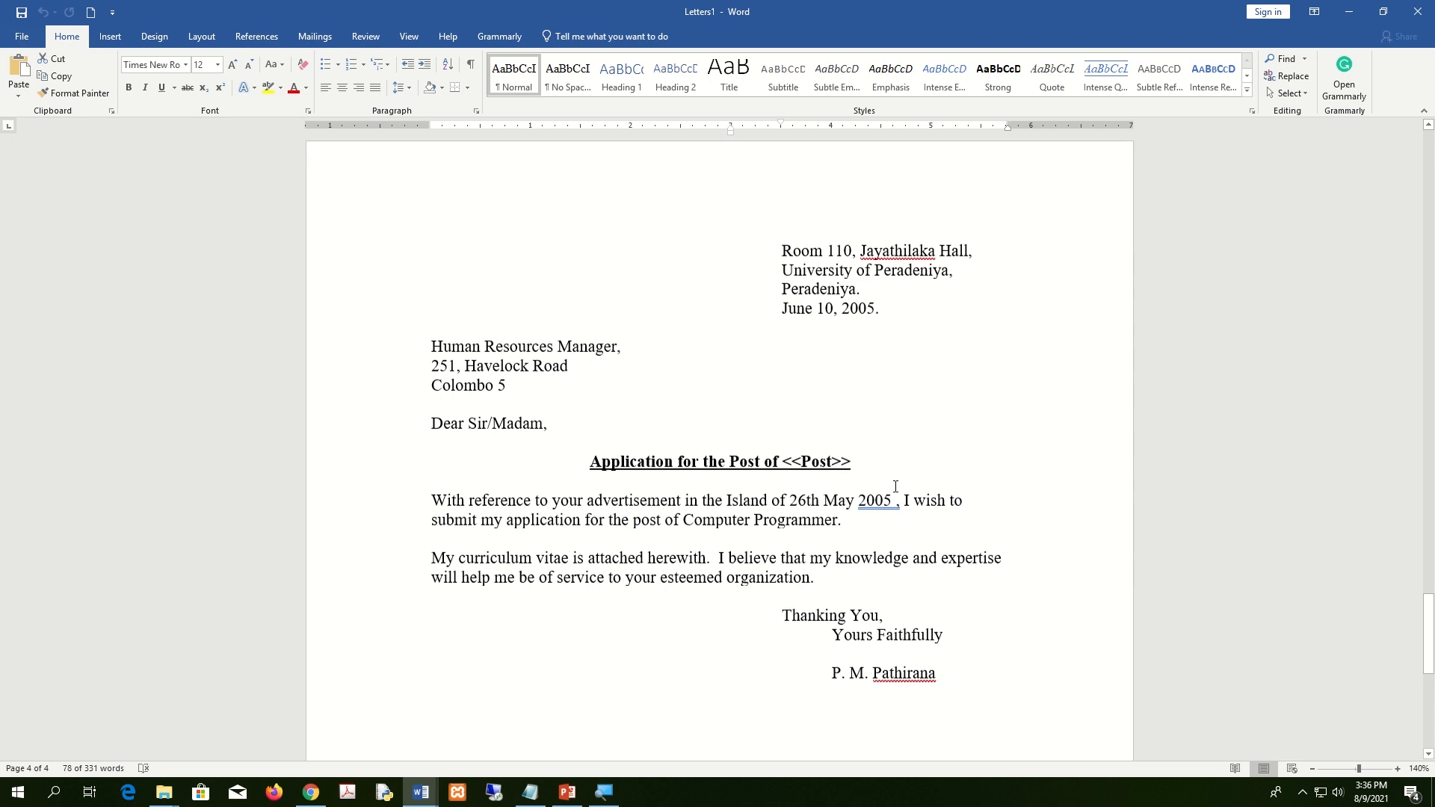
# Save the merged letters document as Letters.
pyautogui.click(22, 13)
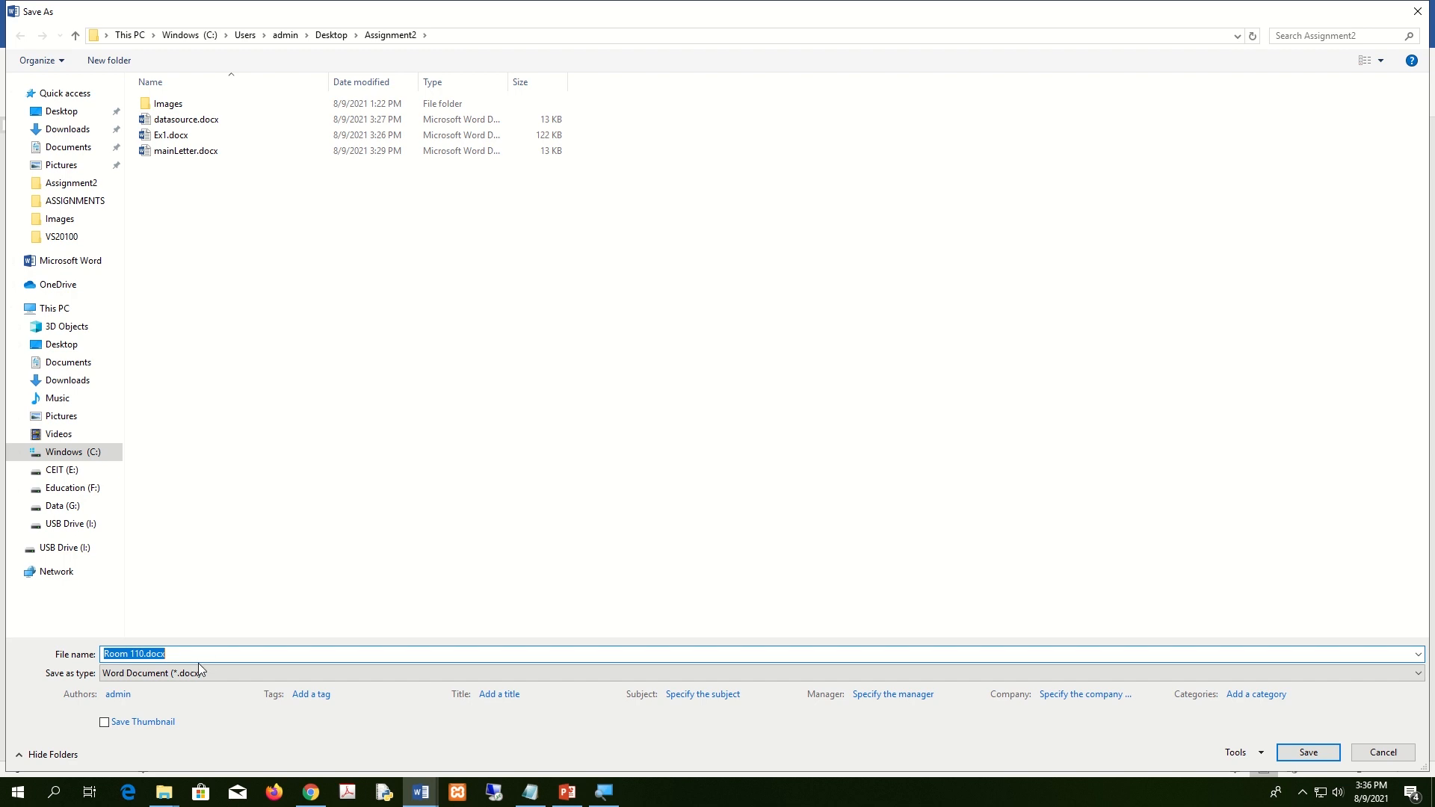
pyautogui.write('Letters')
pyautogui.press('Return')
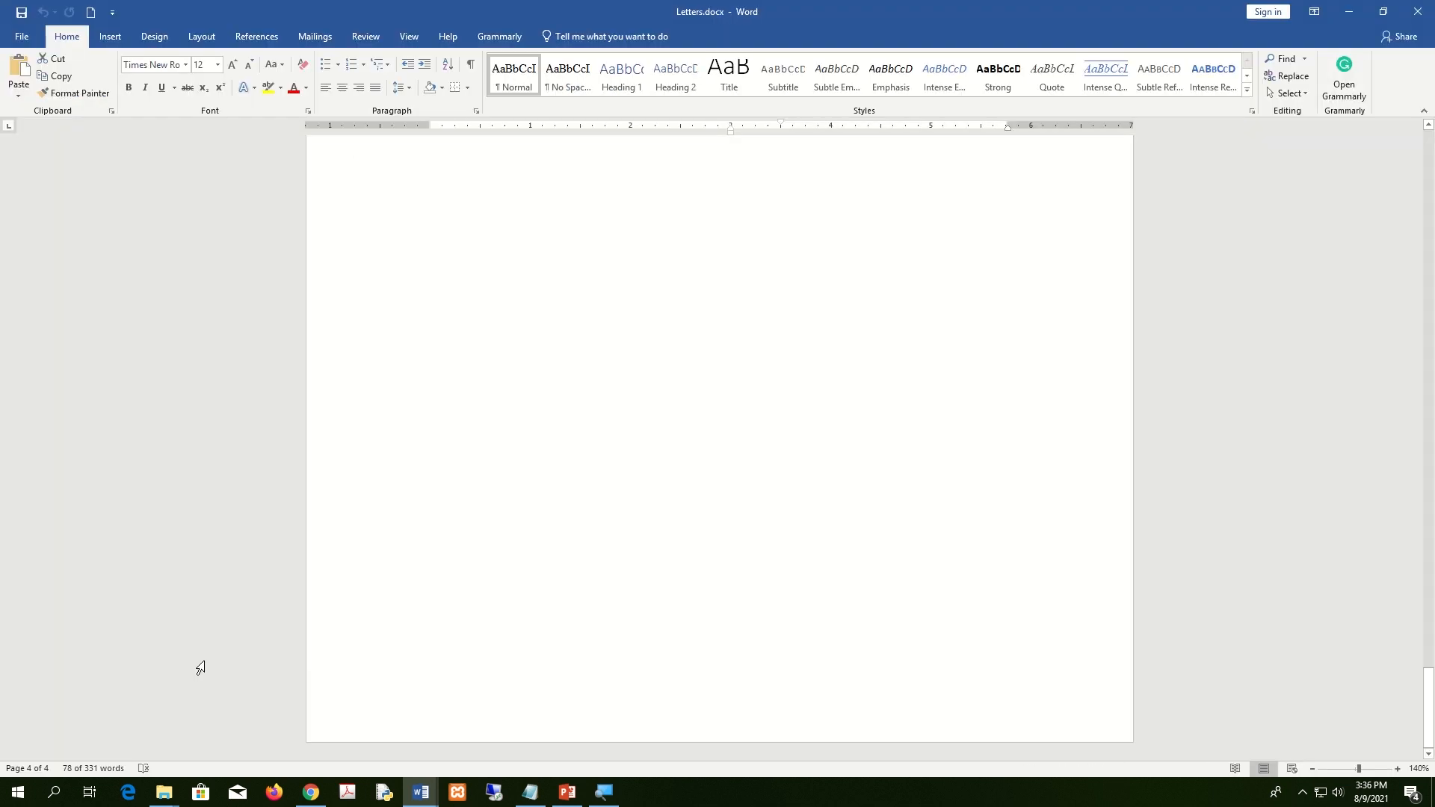
pyautogui.scroll(15, 611, 568)
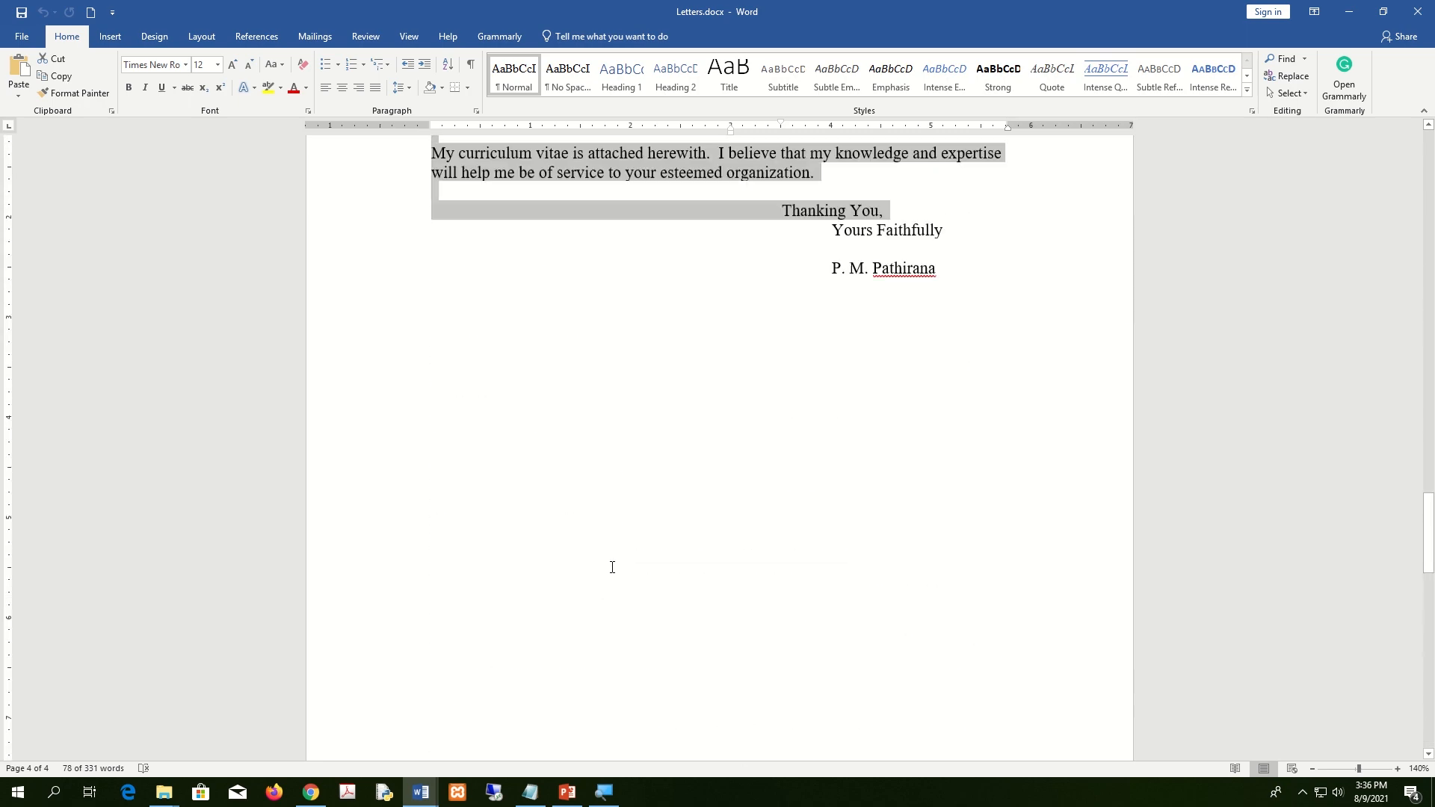
pyautogui.scroll(12, 612, 567)
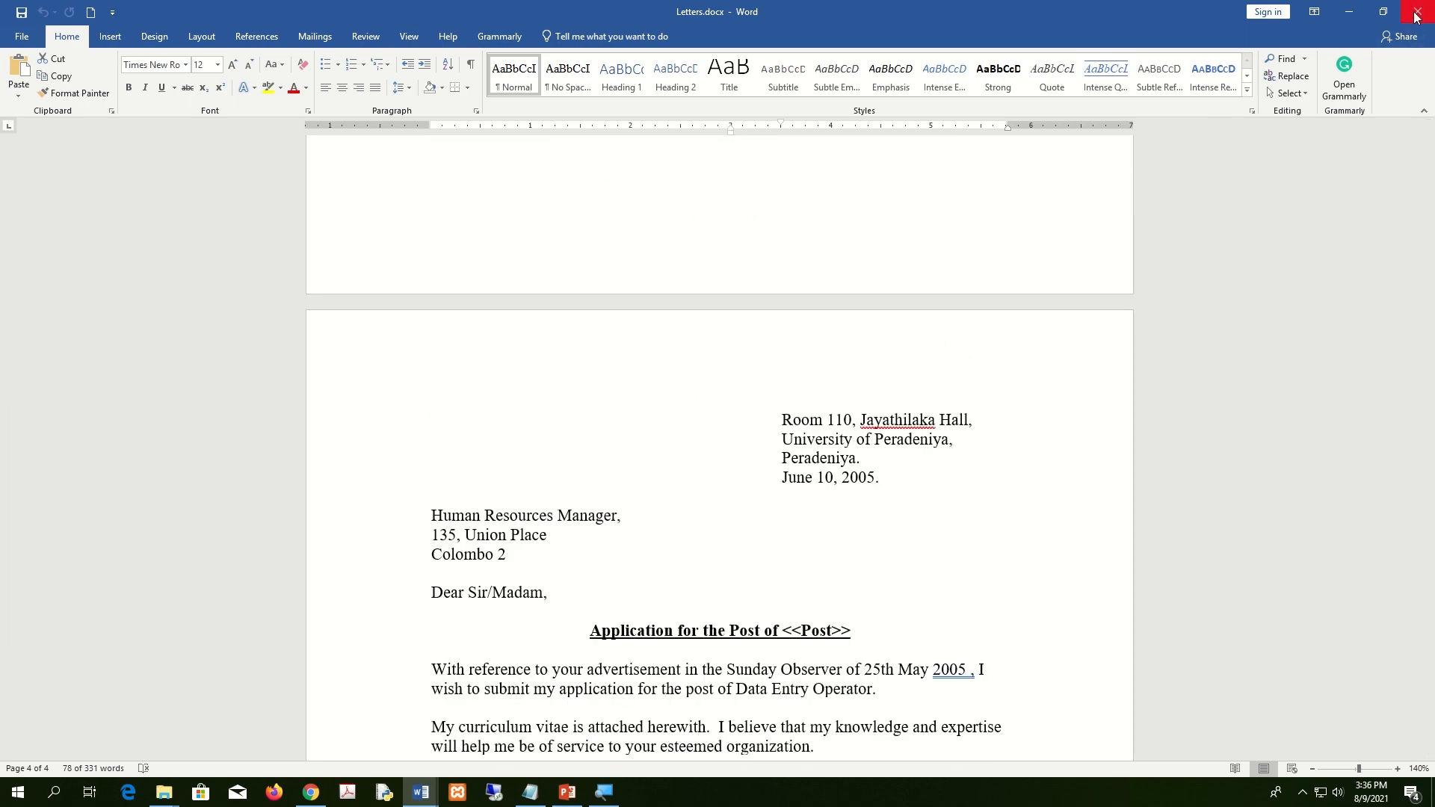
pyautogui.click(1013, 412)
pyautogui.scroll(10, 1013, 418)
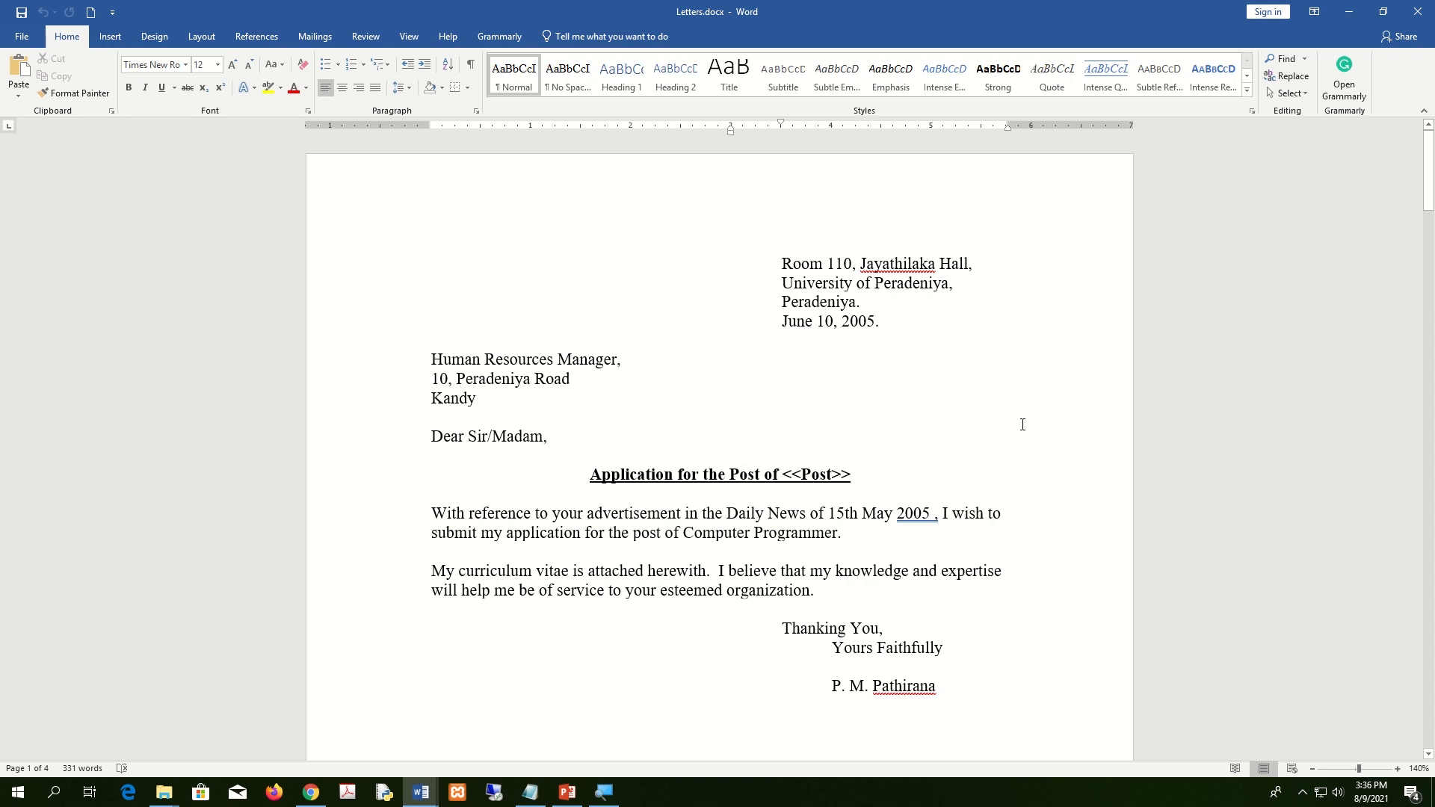
# Close Letters.docx, then close mainLetter.docx without saving changes.
pyautogui.click(1426, 10)
pyautogui.click(1426, 11)
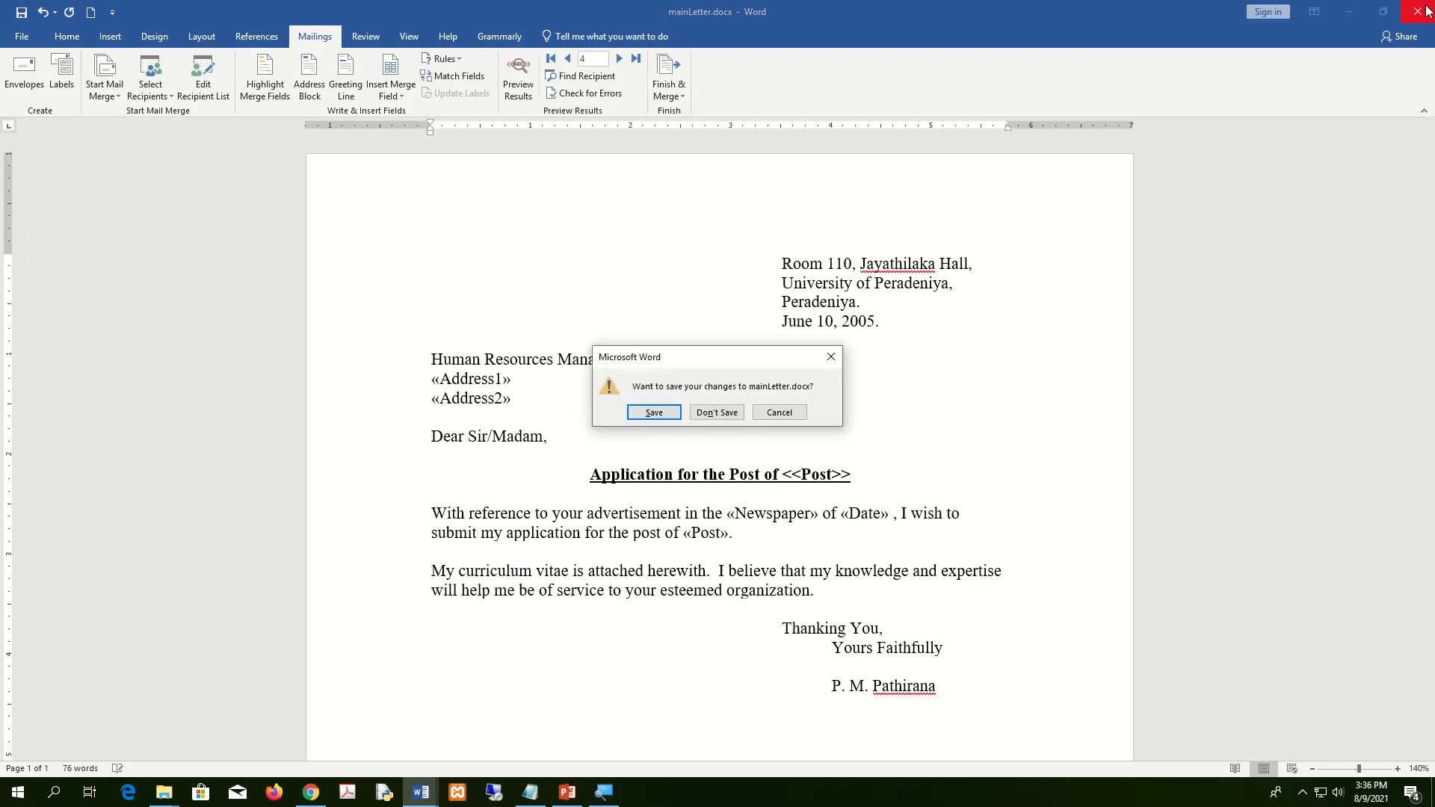
pyautogui.click(699, 407)
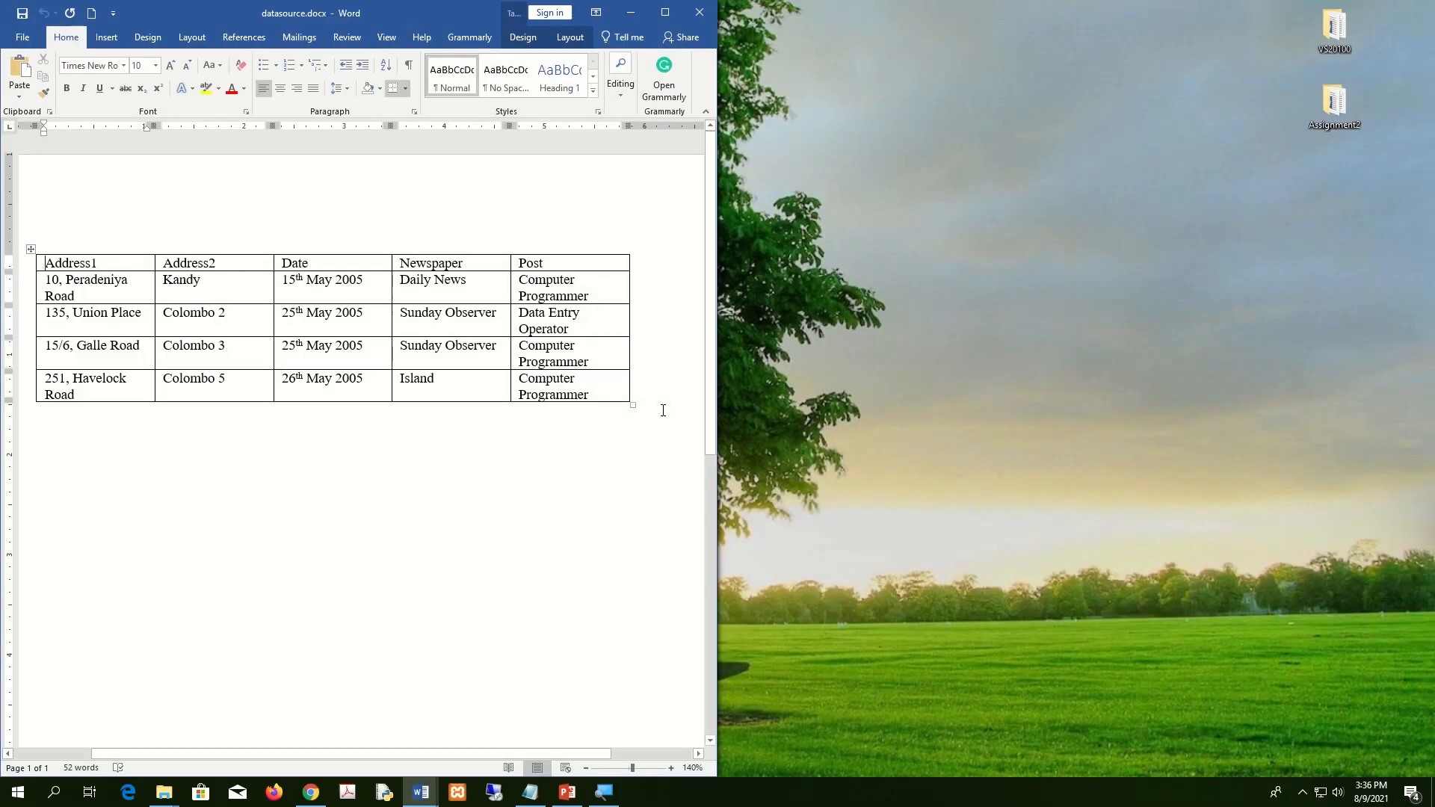
# Close datasource.docx and the old folder window, then reopen Assignment2 from the desktop.
pyautogui.click(696, 14)
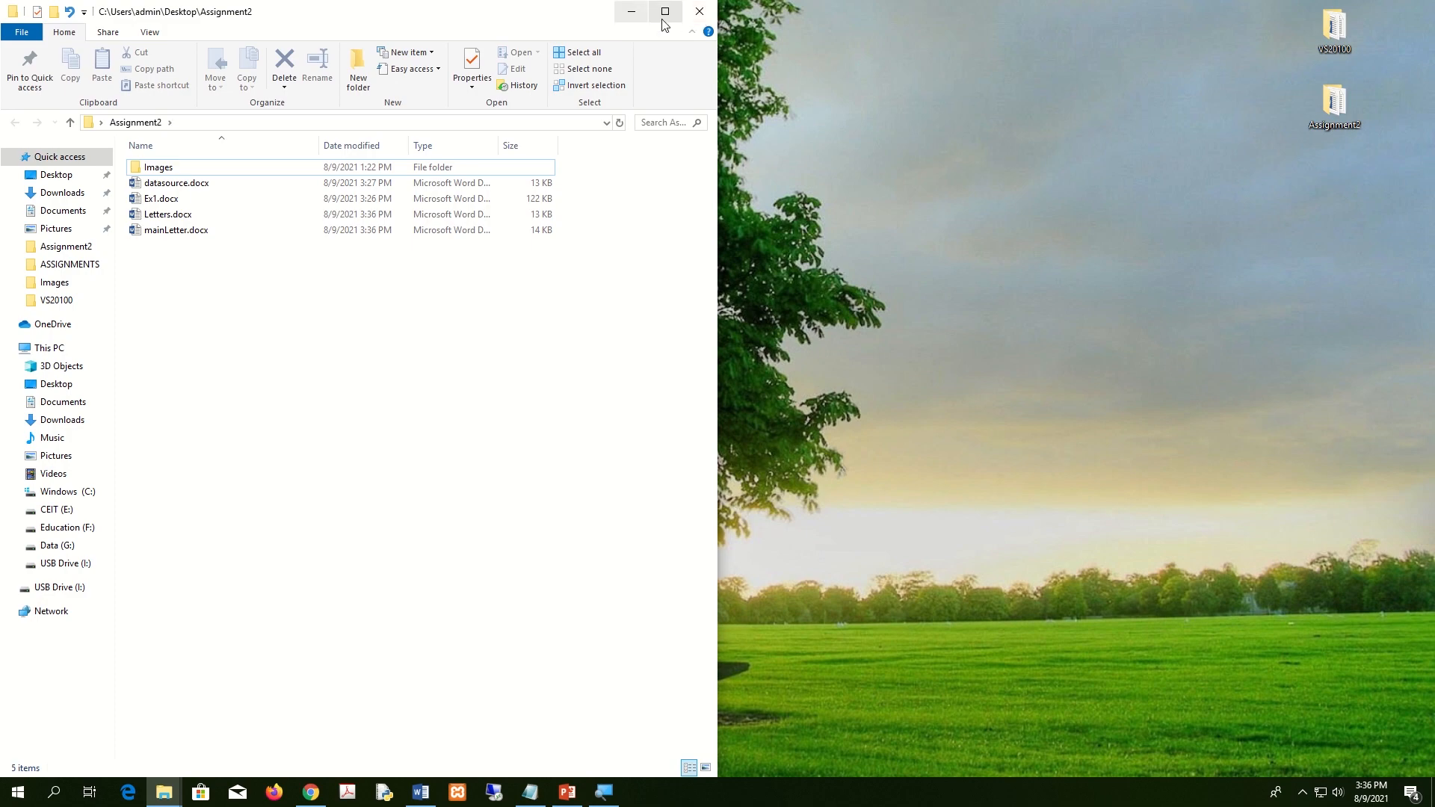
pyautogui.click(698, 14)
pyautogui.doubleClick(1343, 110)
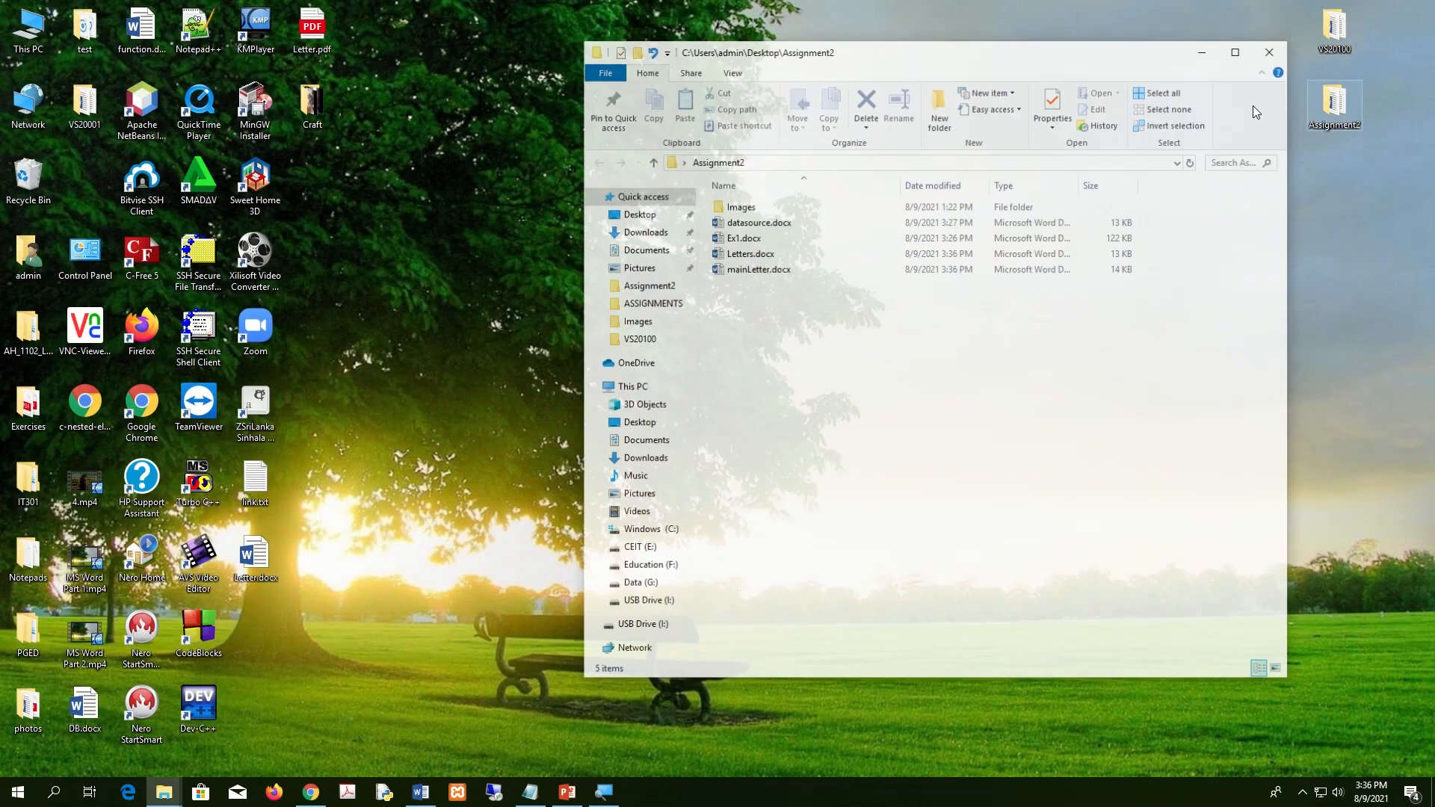
pyautogui.click(1237, 49)
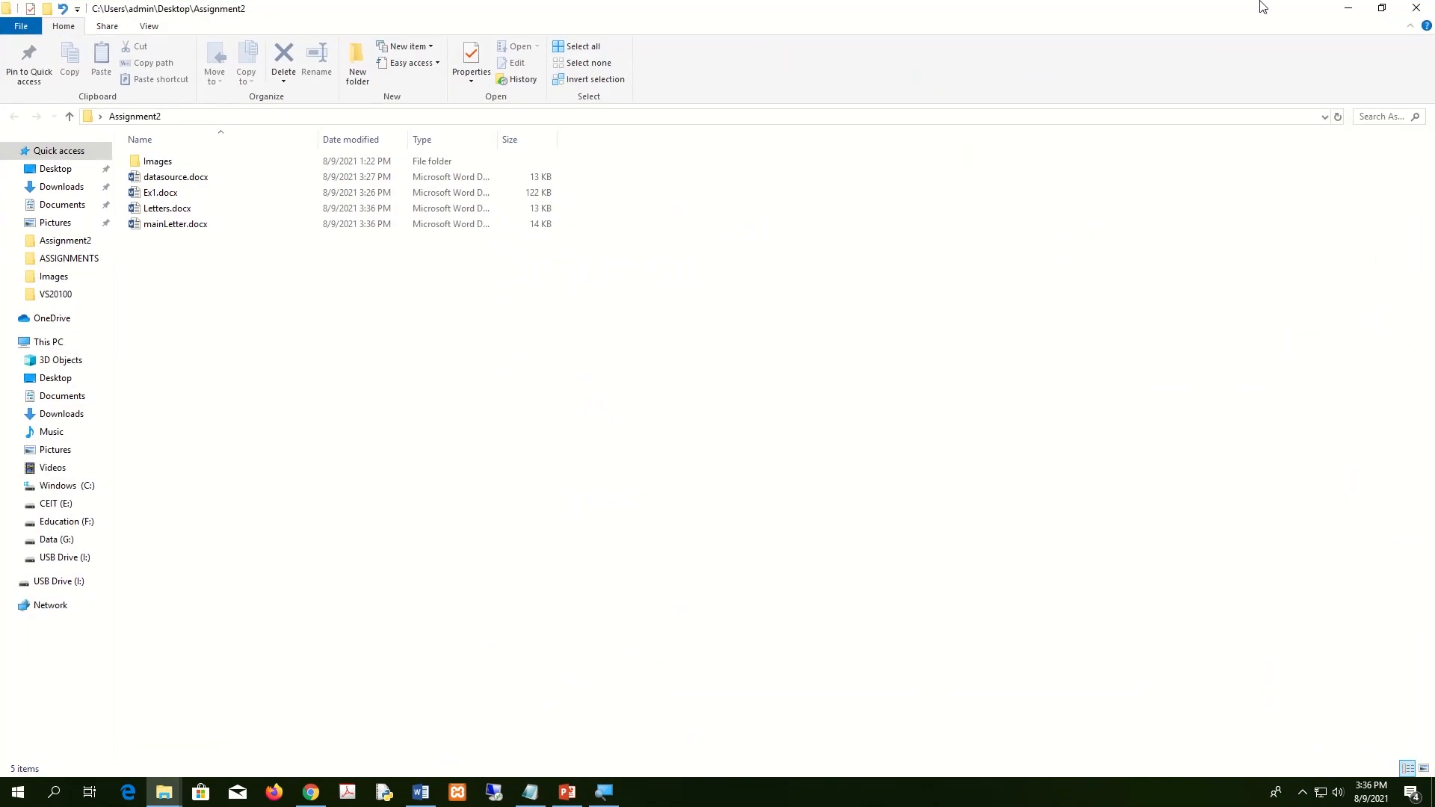
pyautogui.click(1348, 9)
pyautogui.doubleClick(1343, 112)
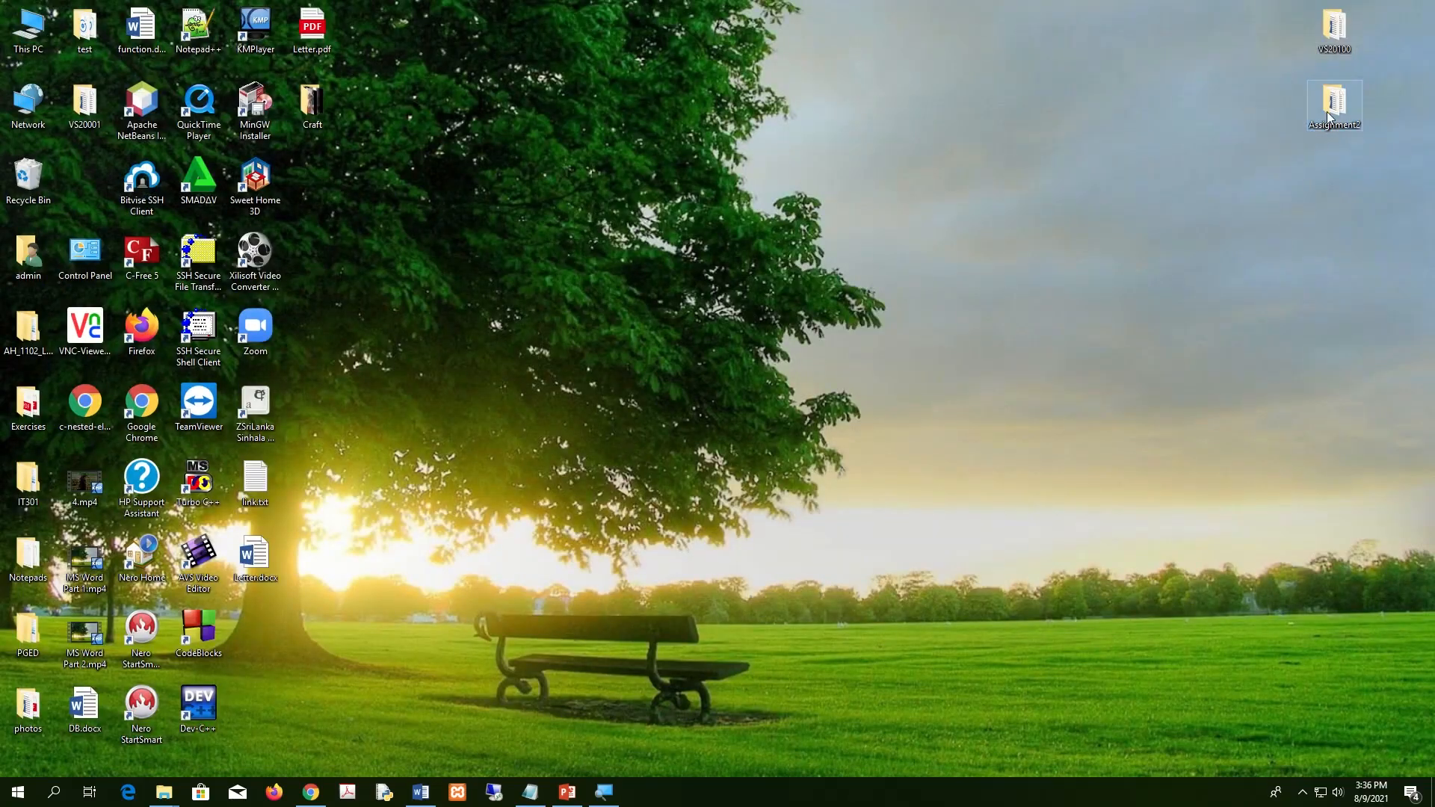
# Confirm Letters.docx sits beside datasource.docx, Ex1.docx and mainLetter.docx, then close the folder.
pyautogui.click(180, 225)
pyautogui.click(185, 211)
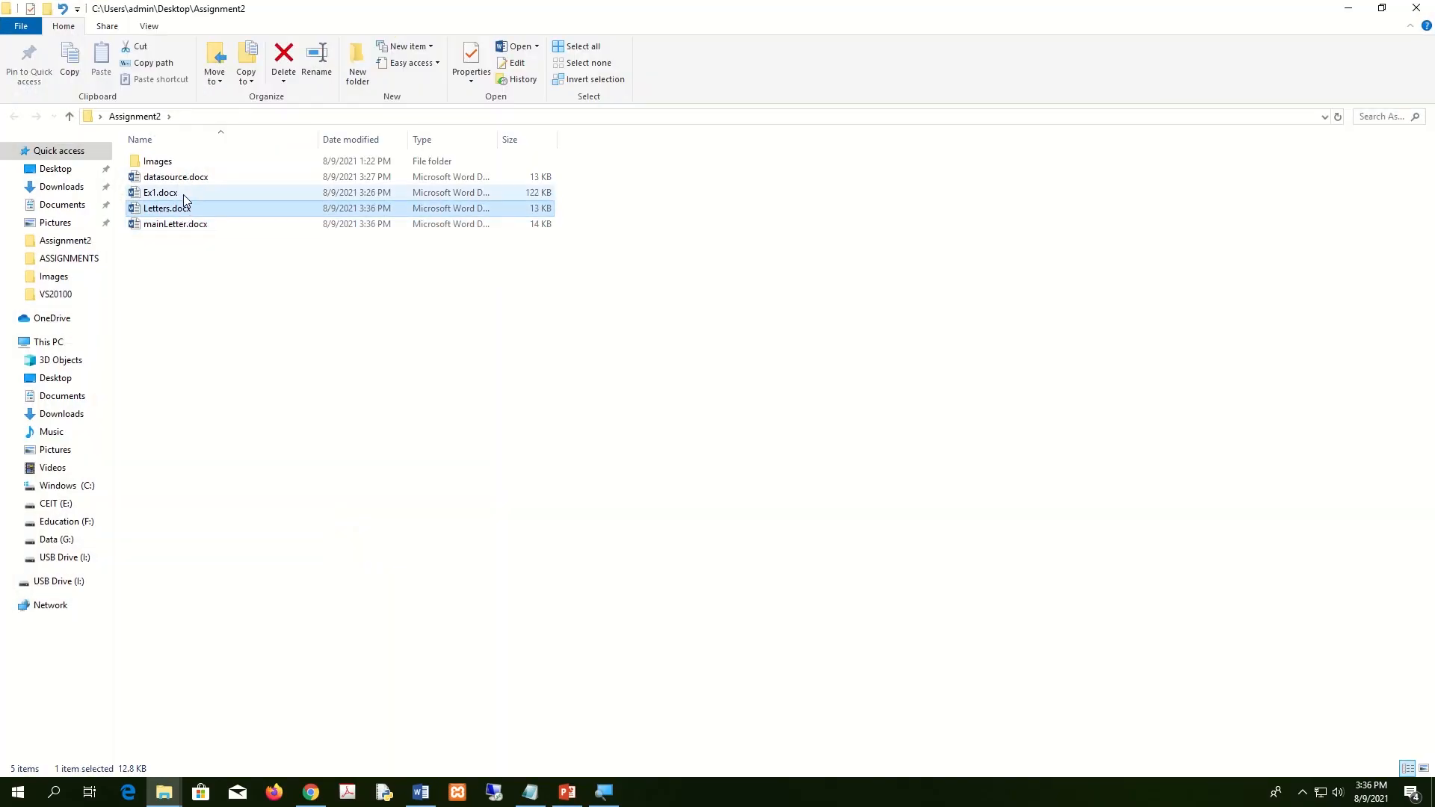
pyautogui.click(183, 194)
pyautogui.click(192, 178)
pyautogui.click(181, 195)
pyautogui.click(181, 210)
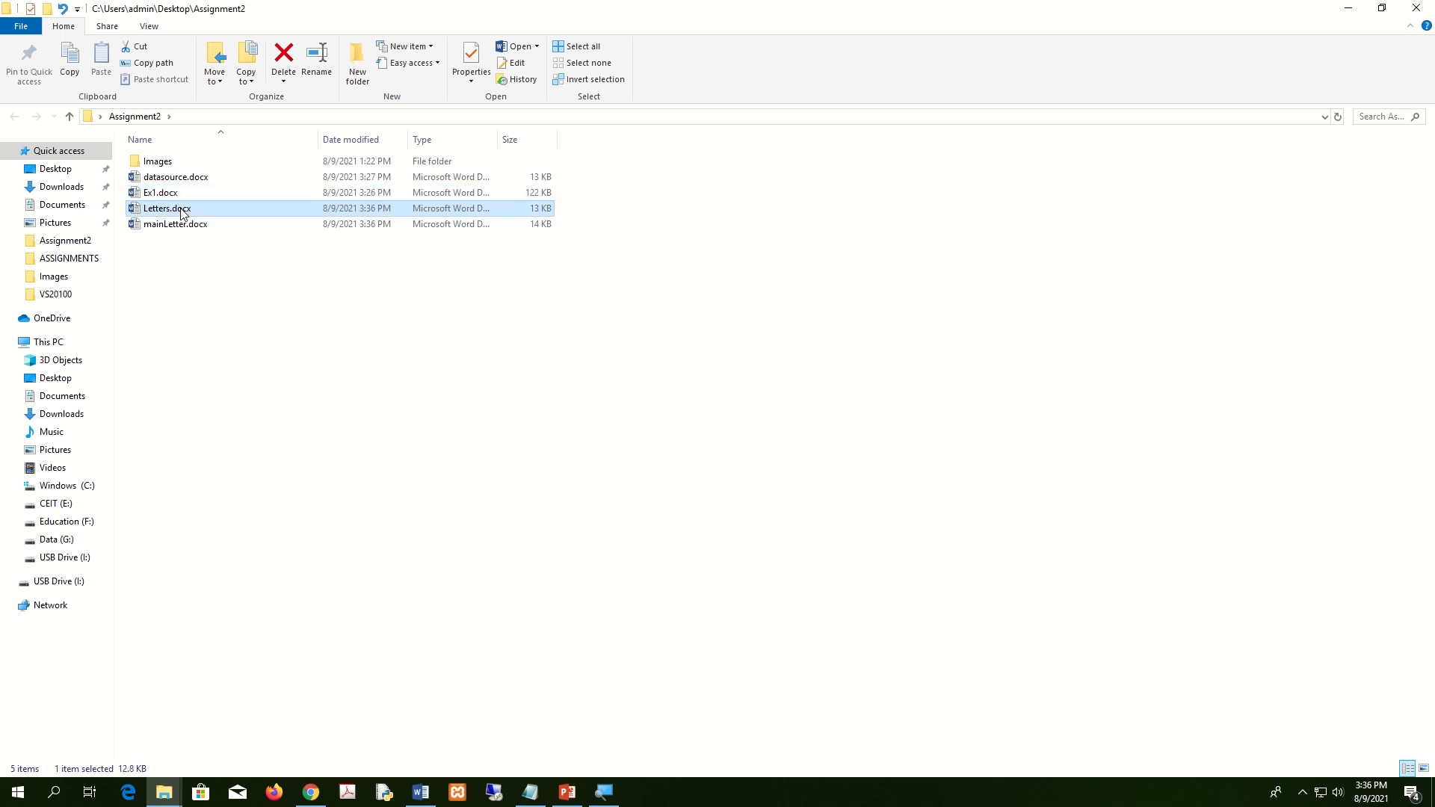
pyautogui.click(180, 225)
pyautogui.click(182, 214)
pyautogui.click(188, 178)
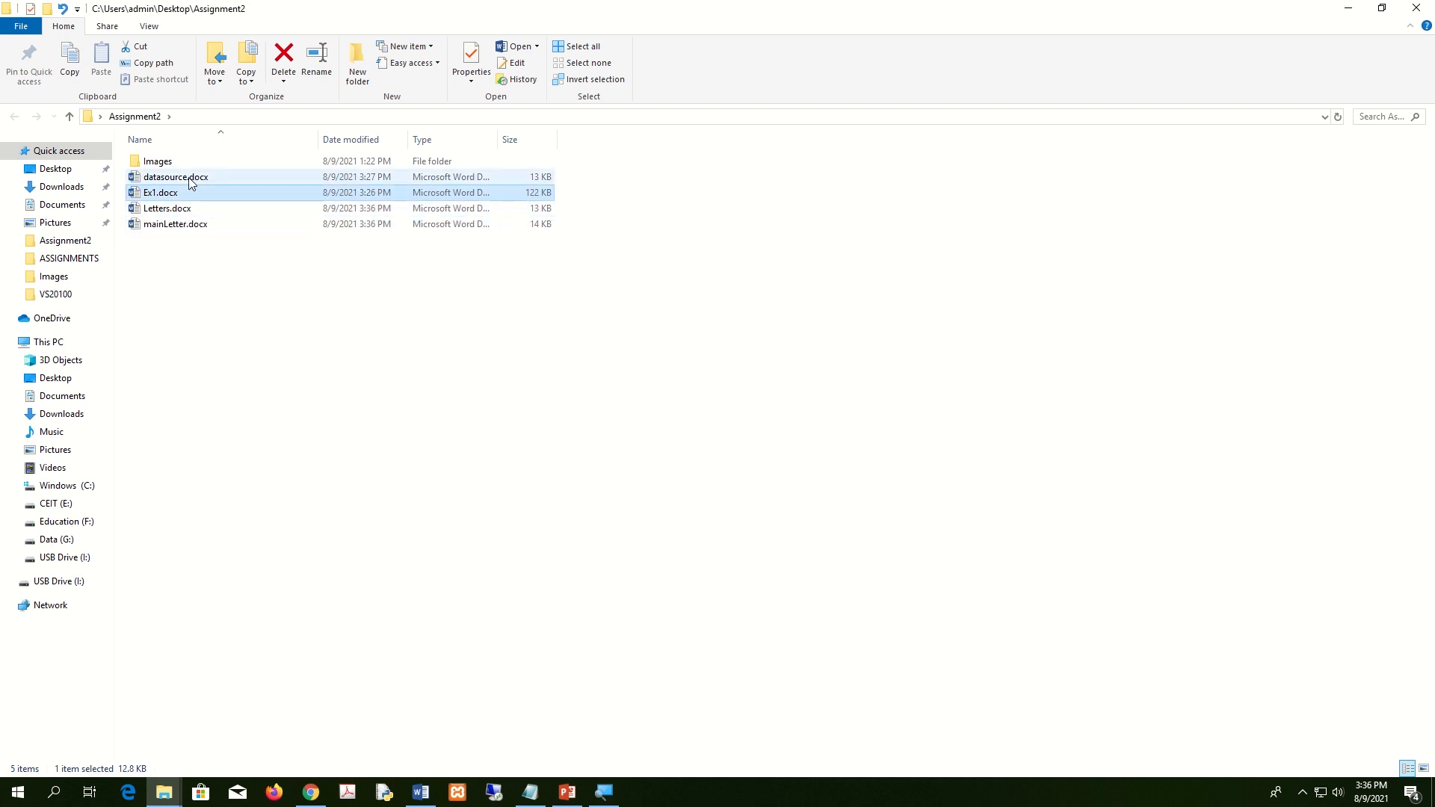
pyautogui.click(343, 310)
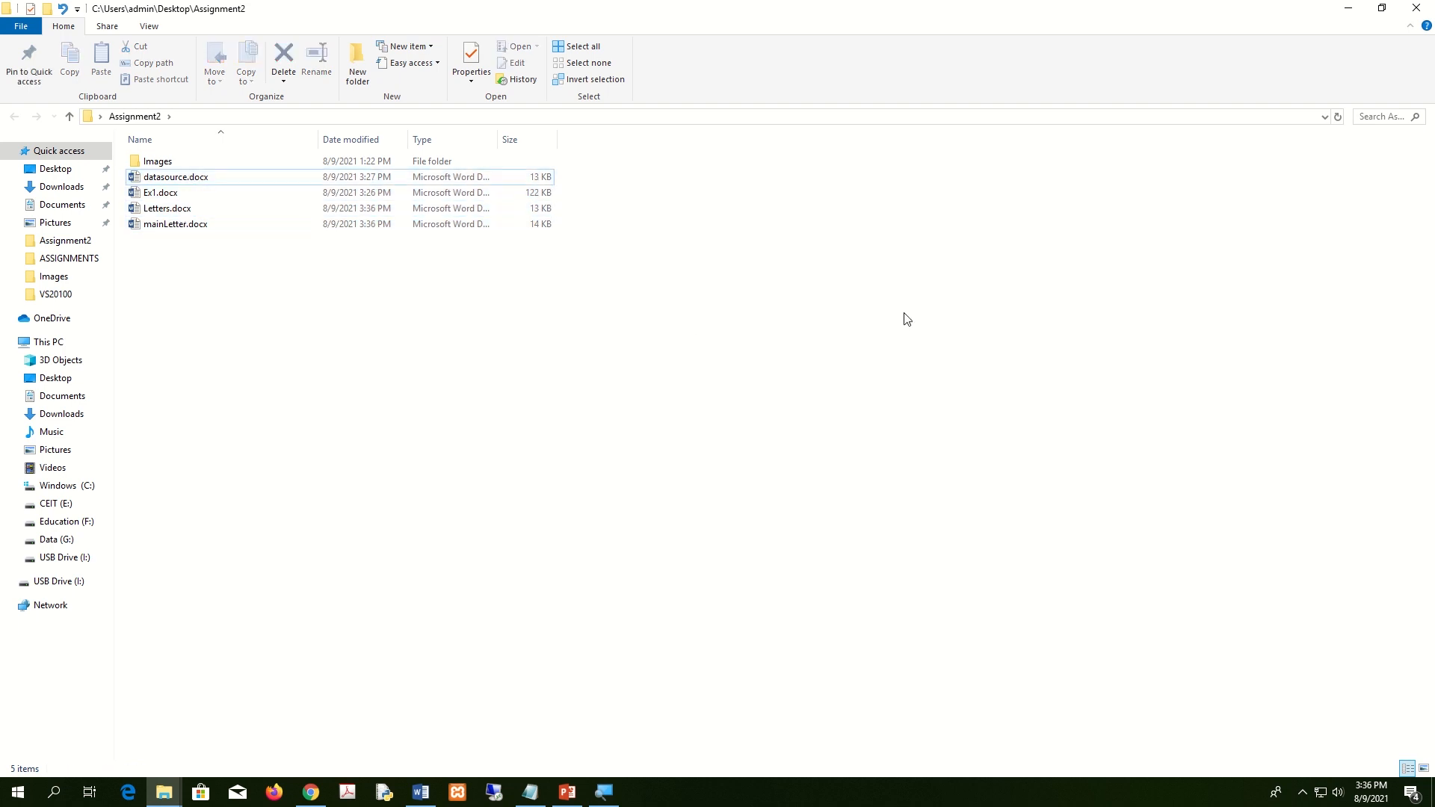
pyautogui.click(1420, 10)
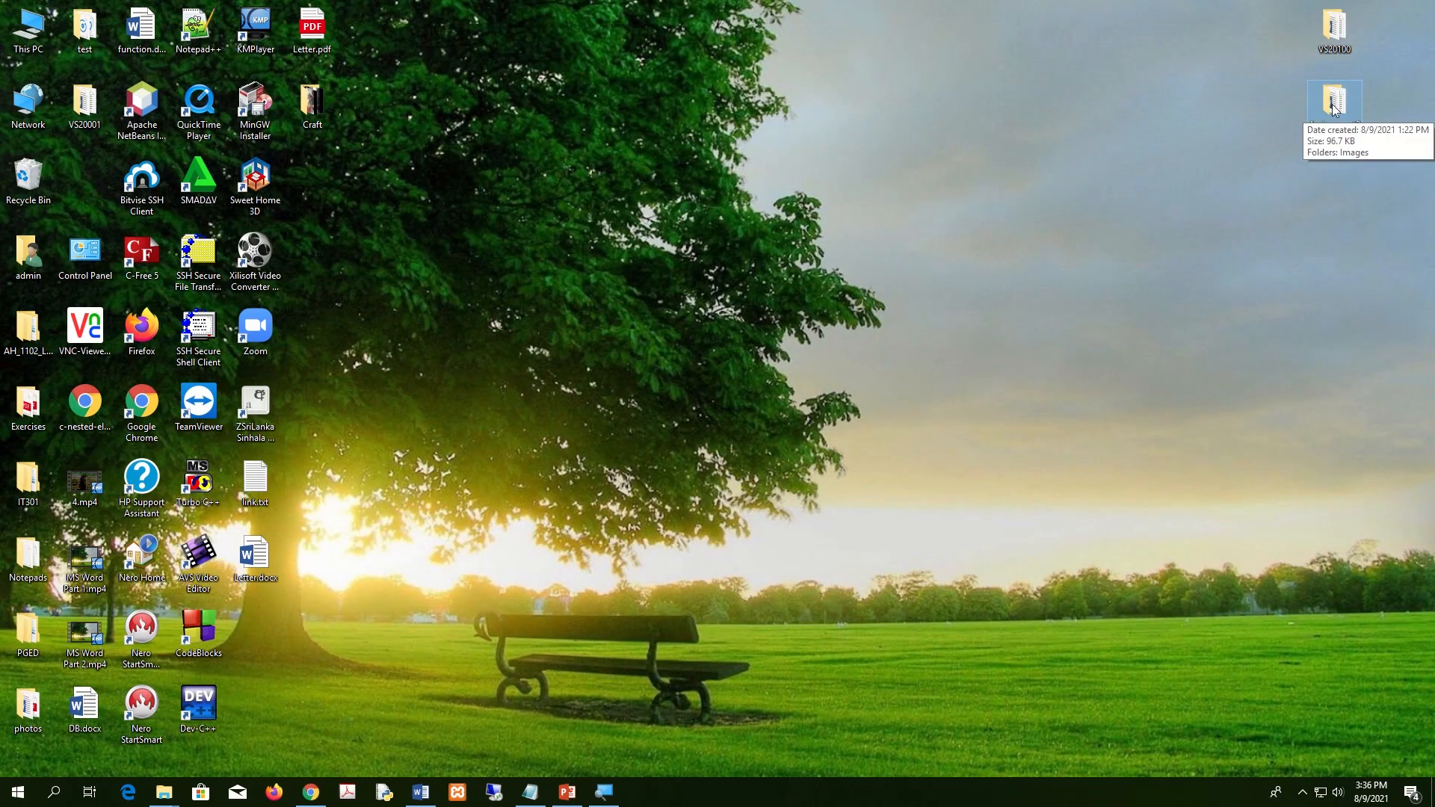
# Compress the Assignment2 folder into a zipped folder using Send to.
pyautogui.rightClick(1334, 101)
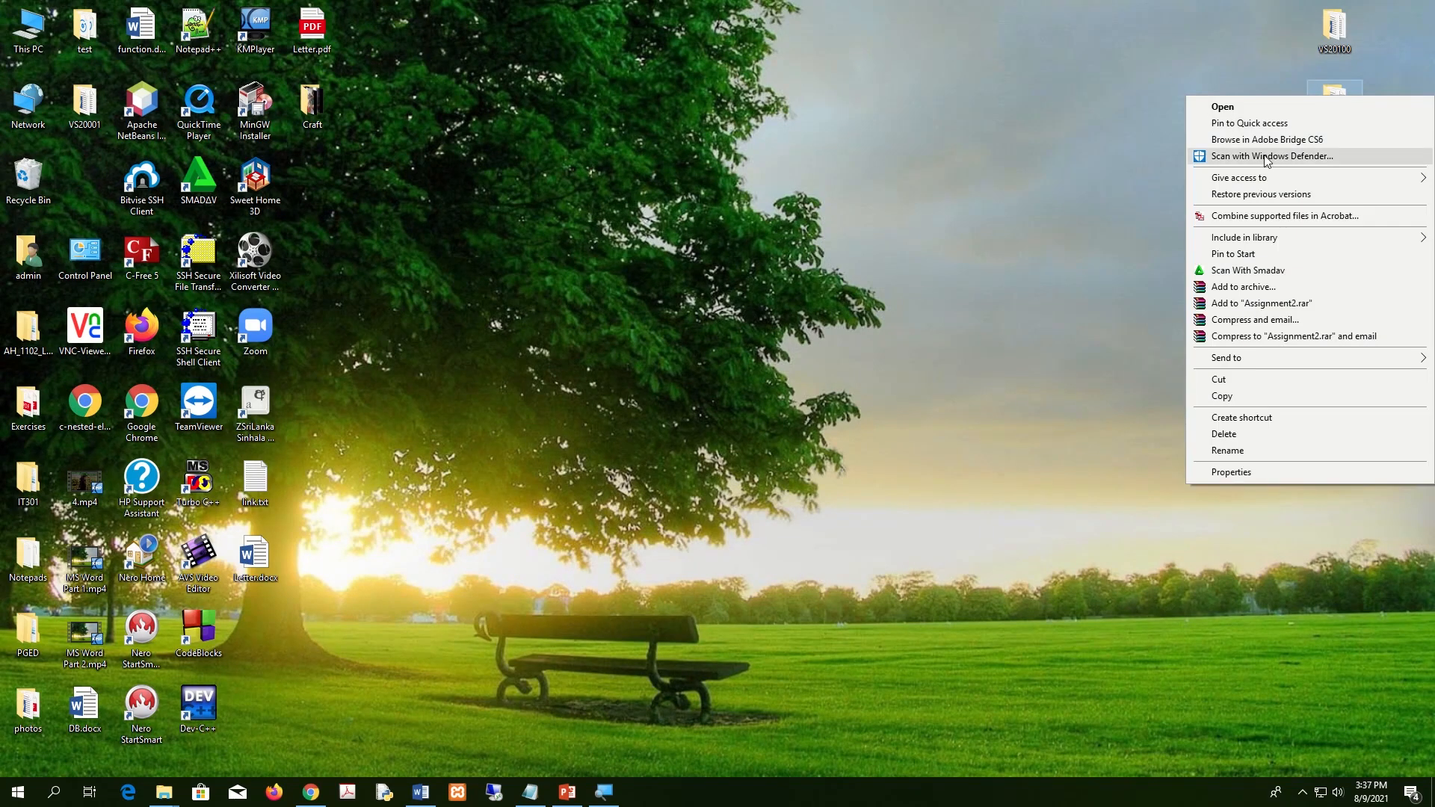
pyautogui.click(1112, 163)
pyautogui.rightClick(1334, 102)
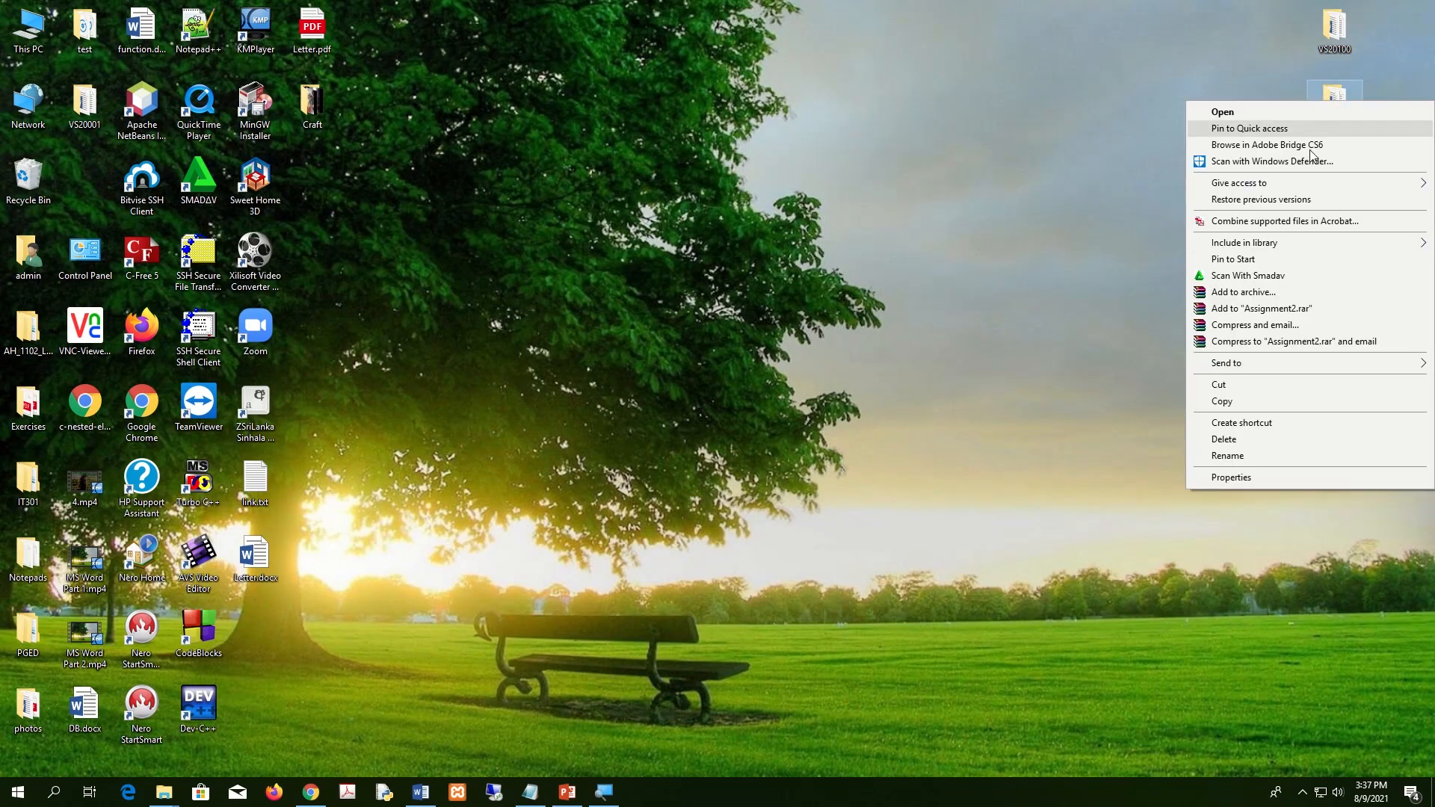
pyautogui.moveTo(1264, 374)
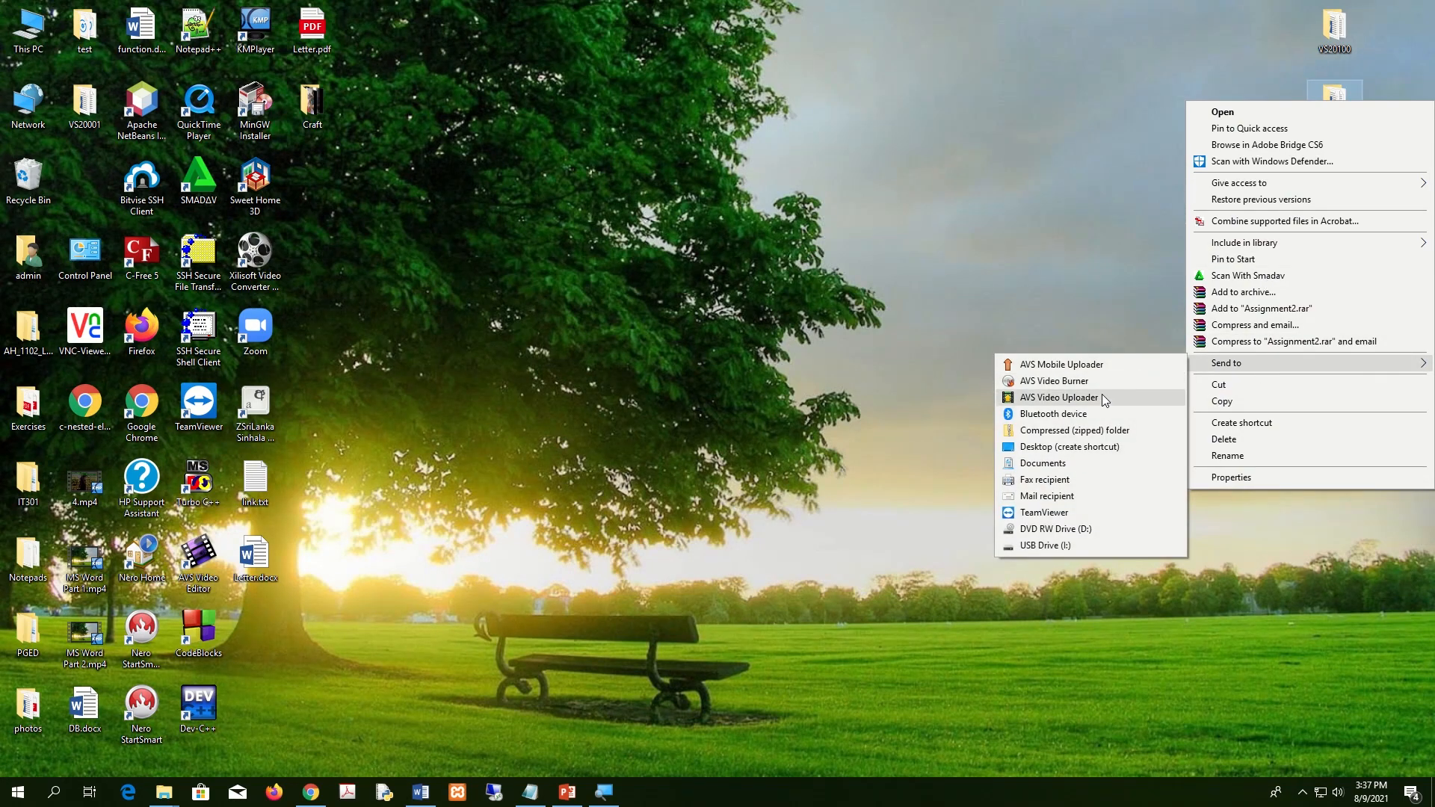
pyautogui.click(1083, 432)
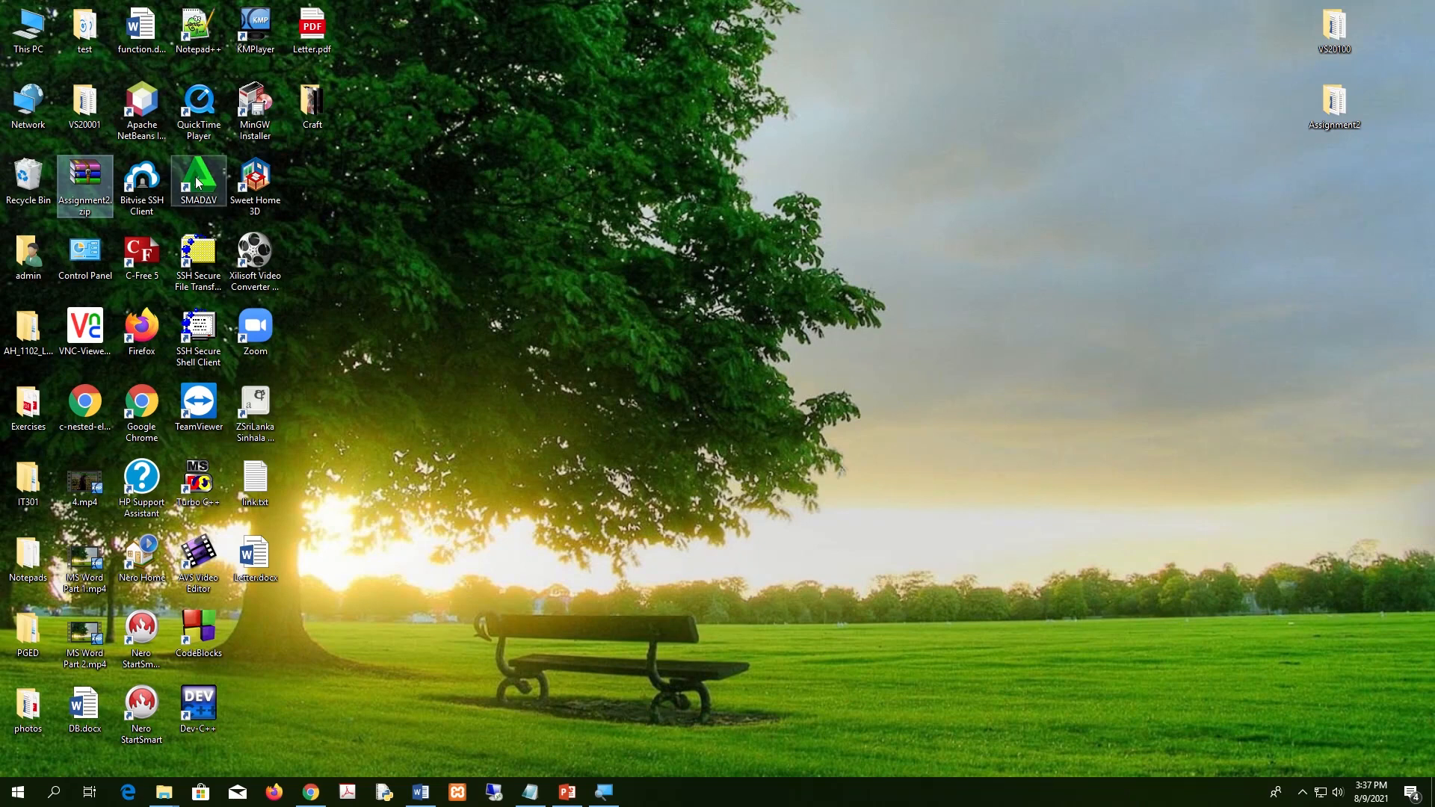
# Move Assignment2.zip onto the desktop directly beneath the Assignment2 folder.
pyautogui.moveTo(84, 196); pyautogui.dragTo(1266, 238)
pyautogui.moveTo(1355, 214); pyautogui.dragTo(1353, 210)
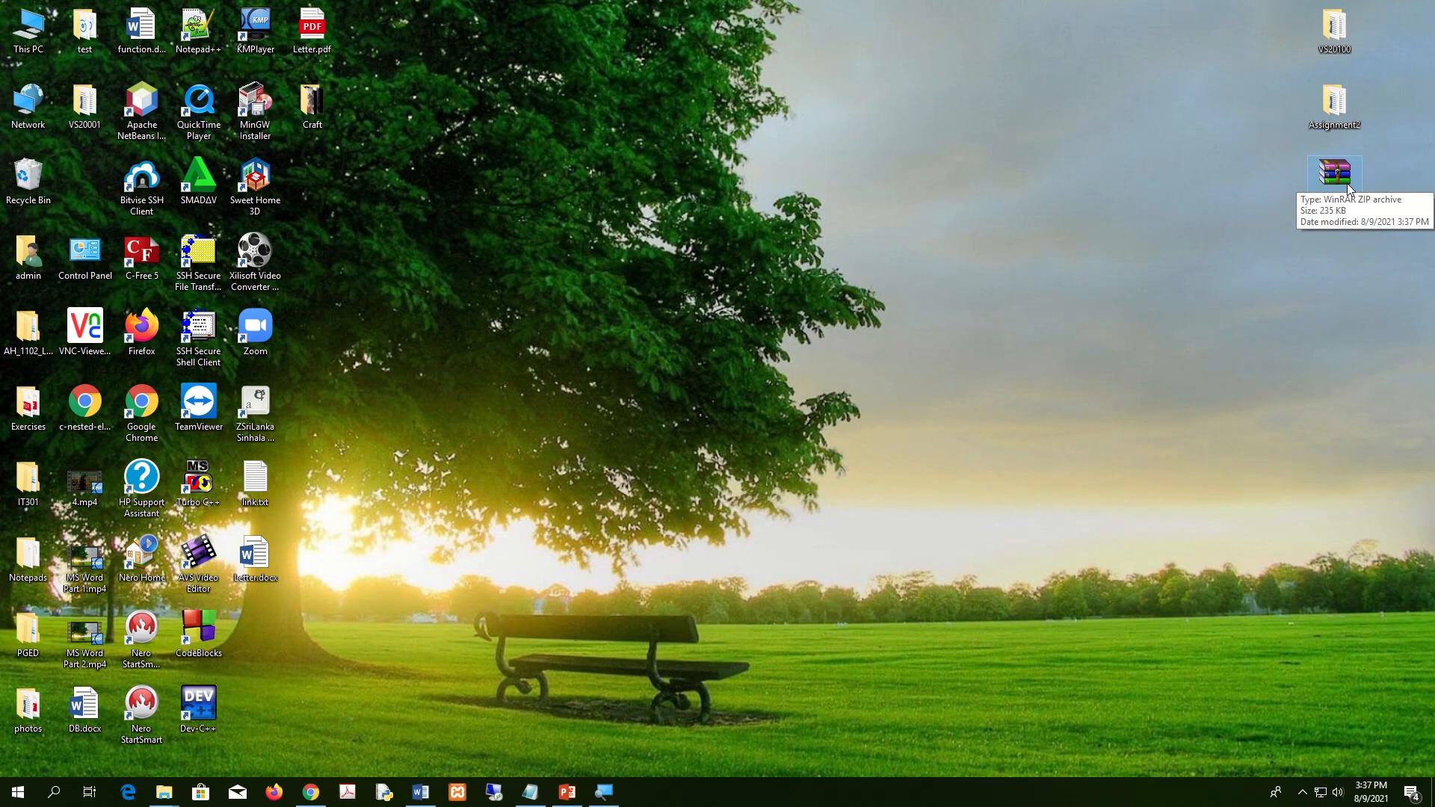
pyautogui.click(1335, 317)
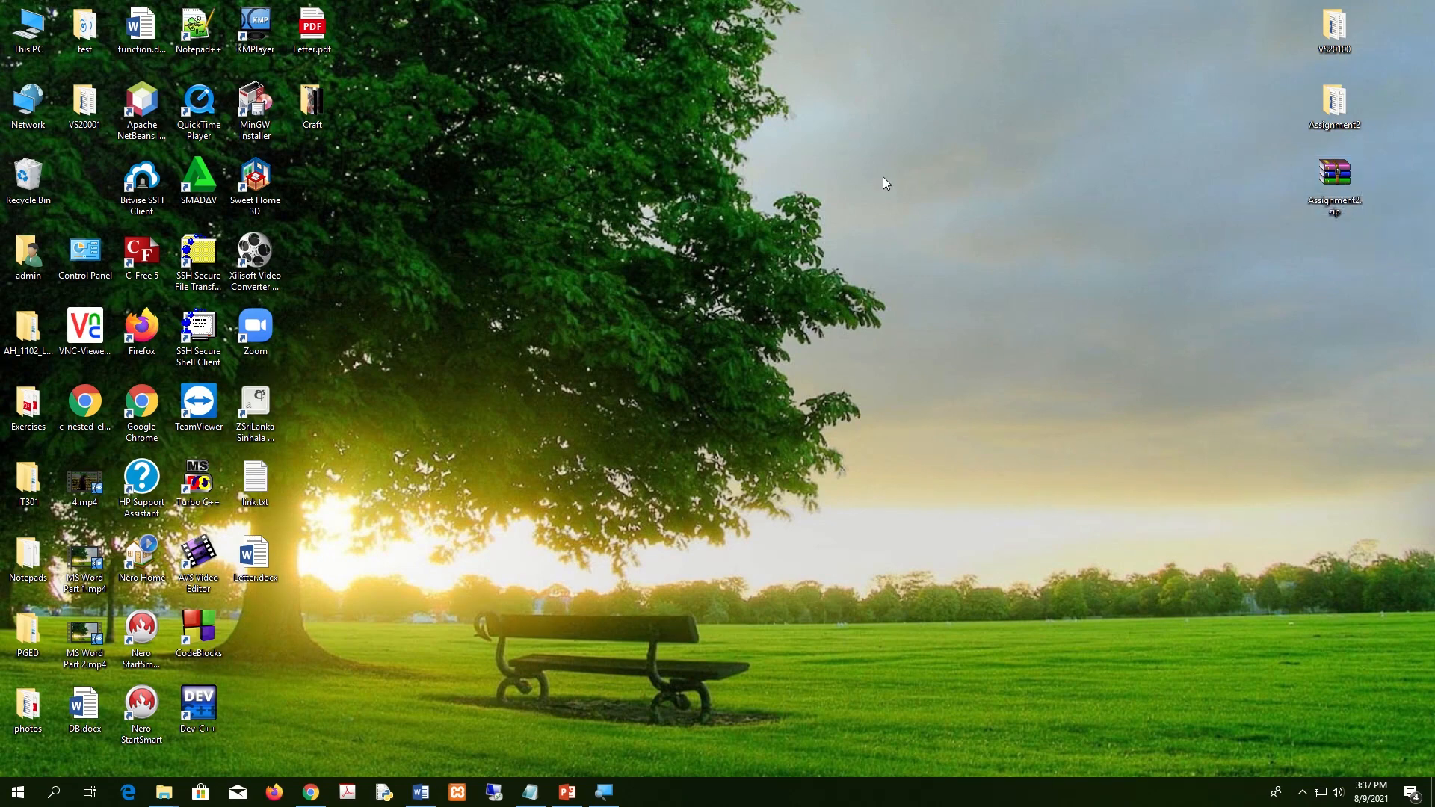